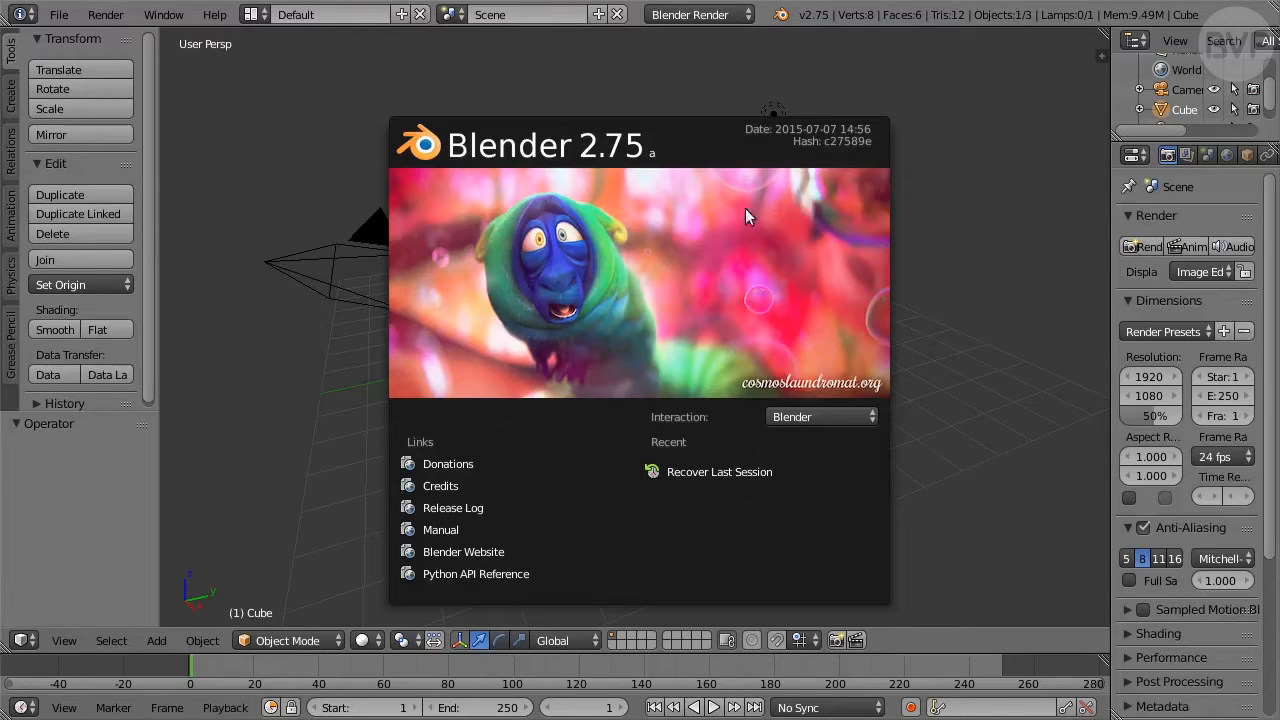
Dismiss the splash screen, reload the start-up file and set the render engine to Cycles Render.
click(691, 203)
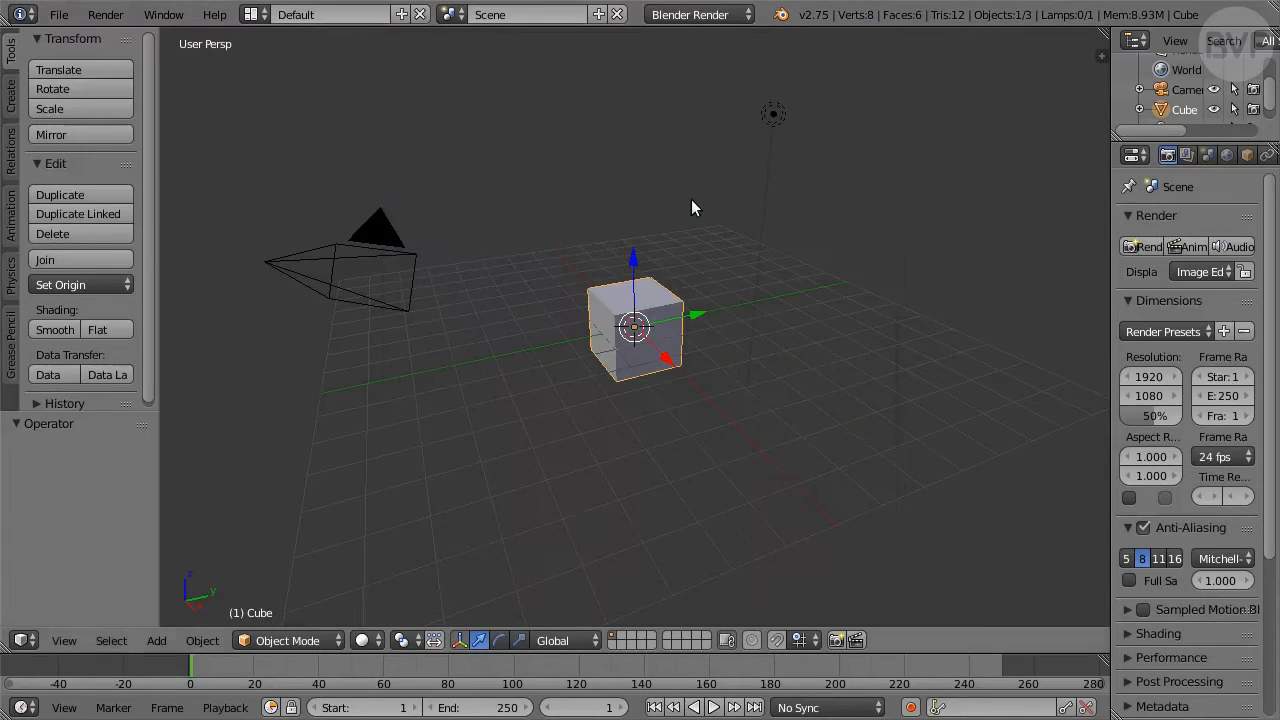
click(60, 14)
click(126, 40)
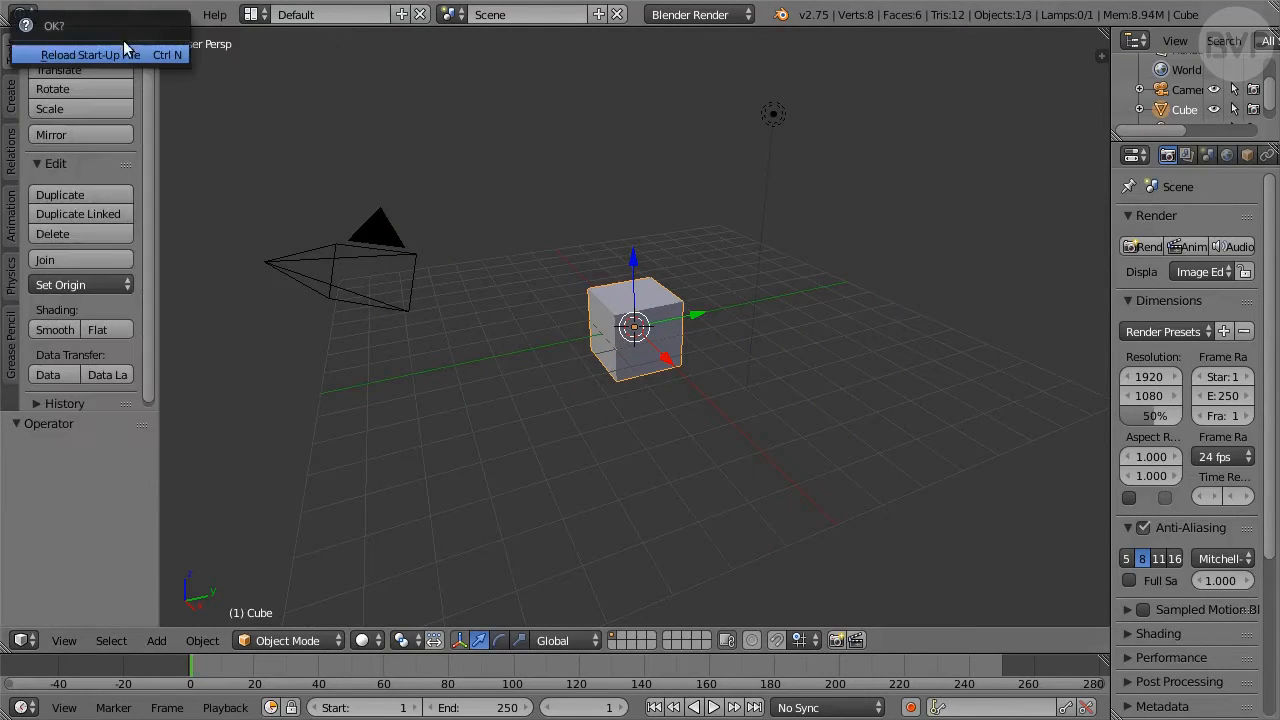
click(140, 54)
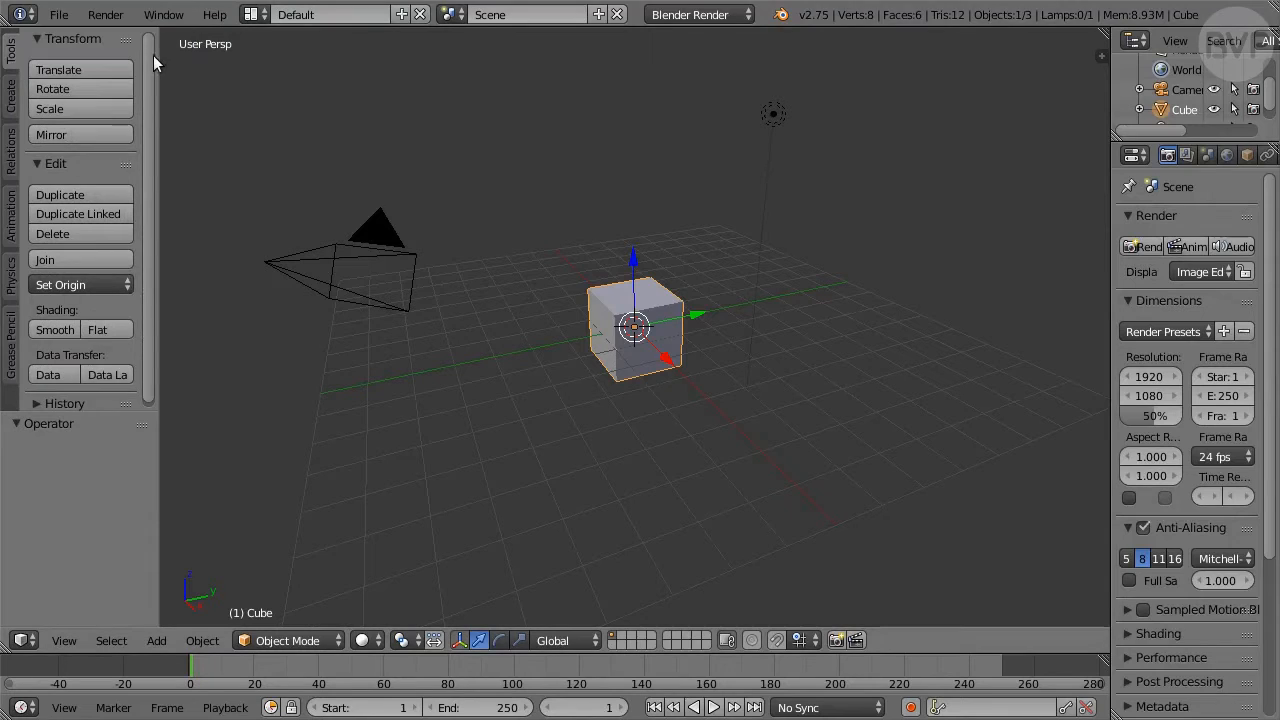
click(675, 22)
click(757, 81)
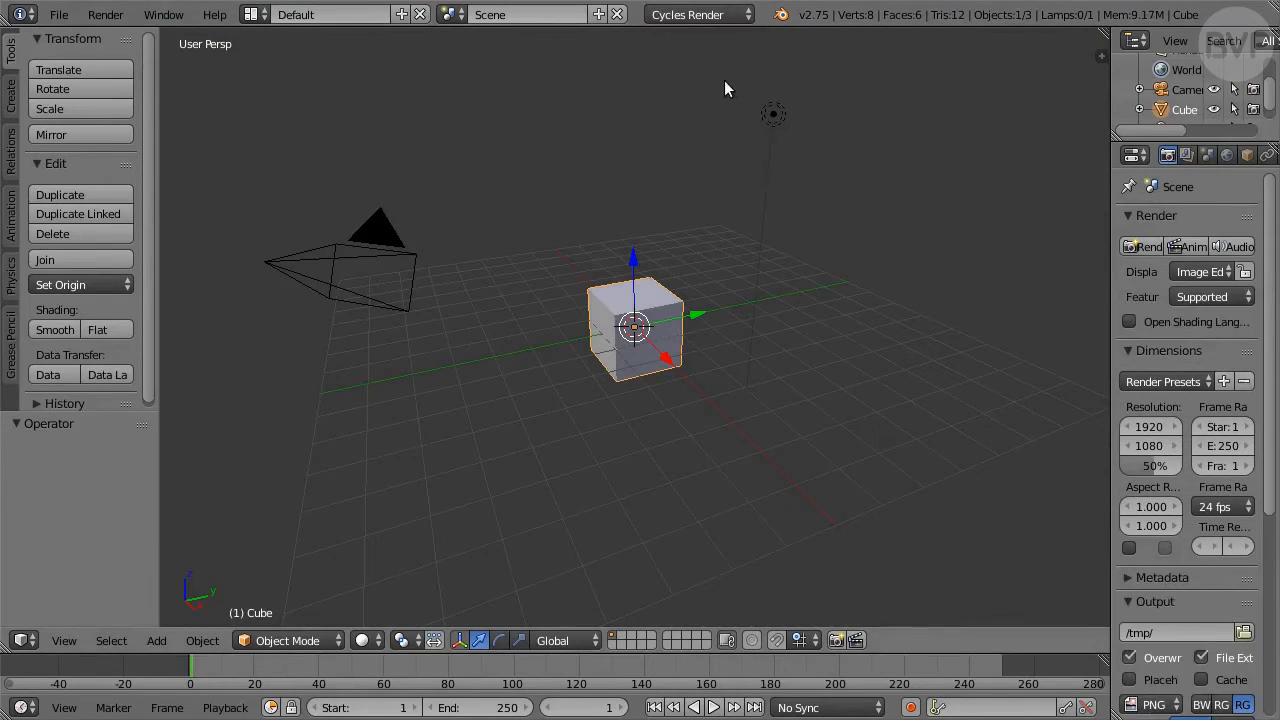
Enable Auto Perspective in the interface settings of the user preferences and close the preferences window.
click(59, 14)
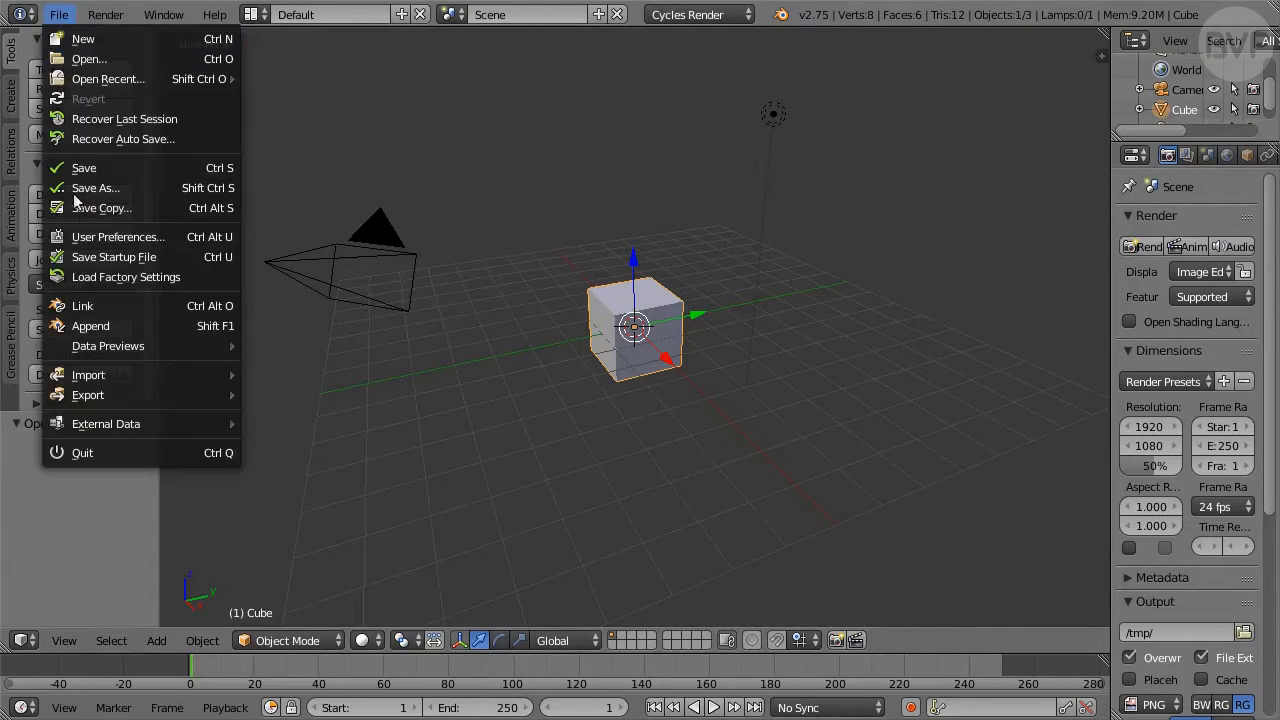
click(176, 235)
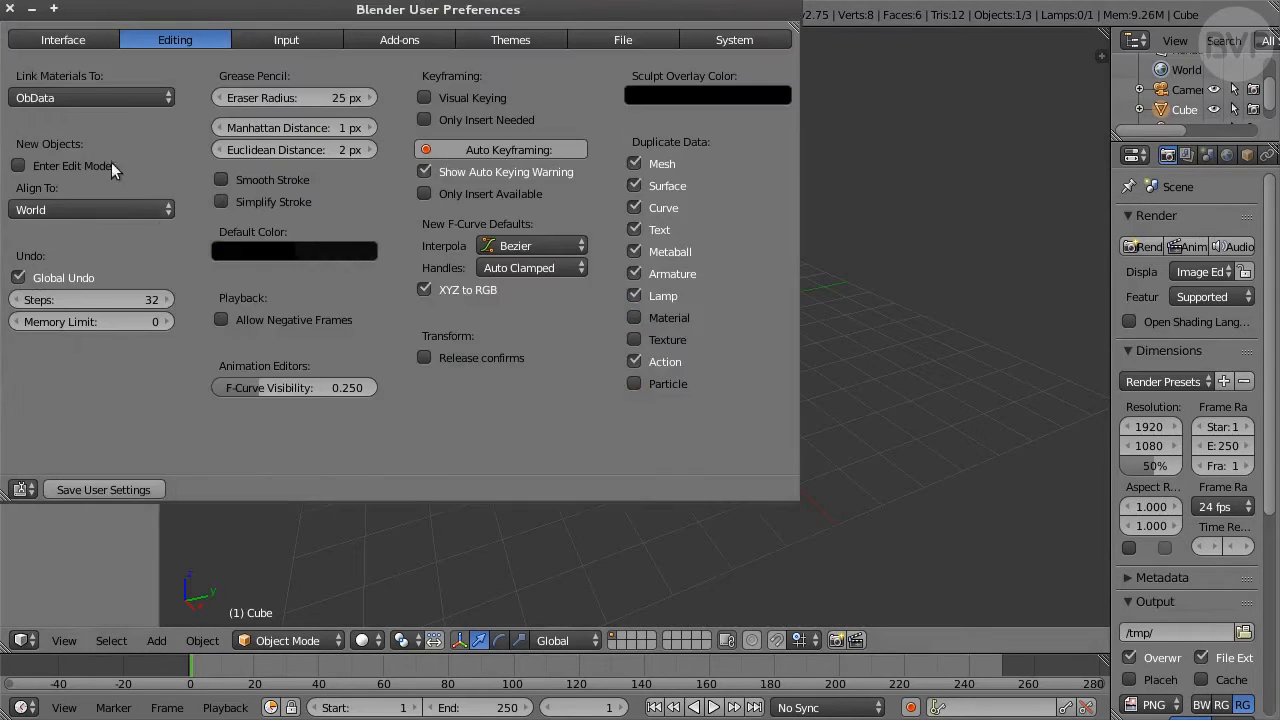
click(105, 39)
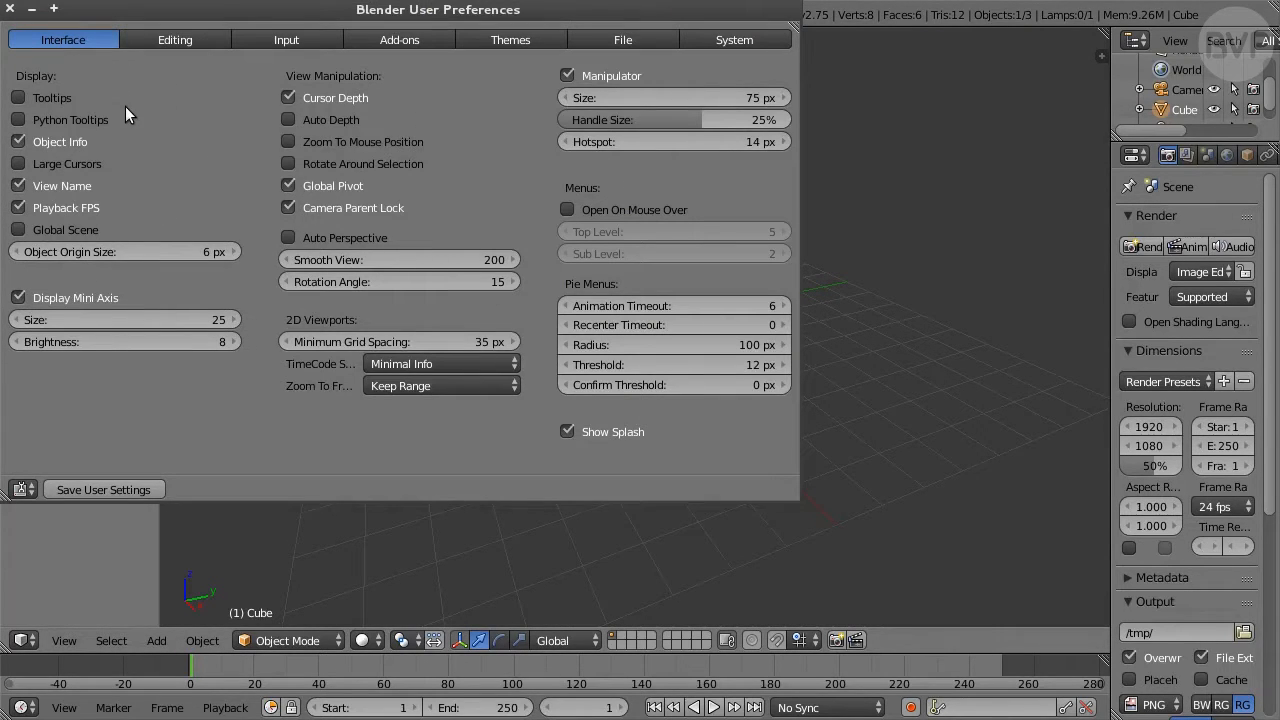
click(335, 236)
click(10, 9)
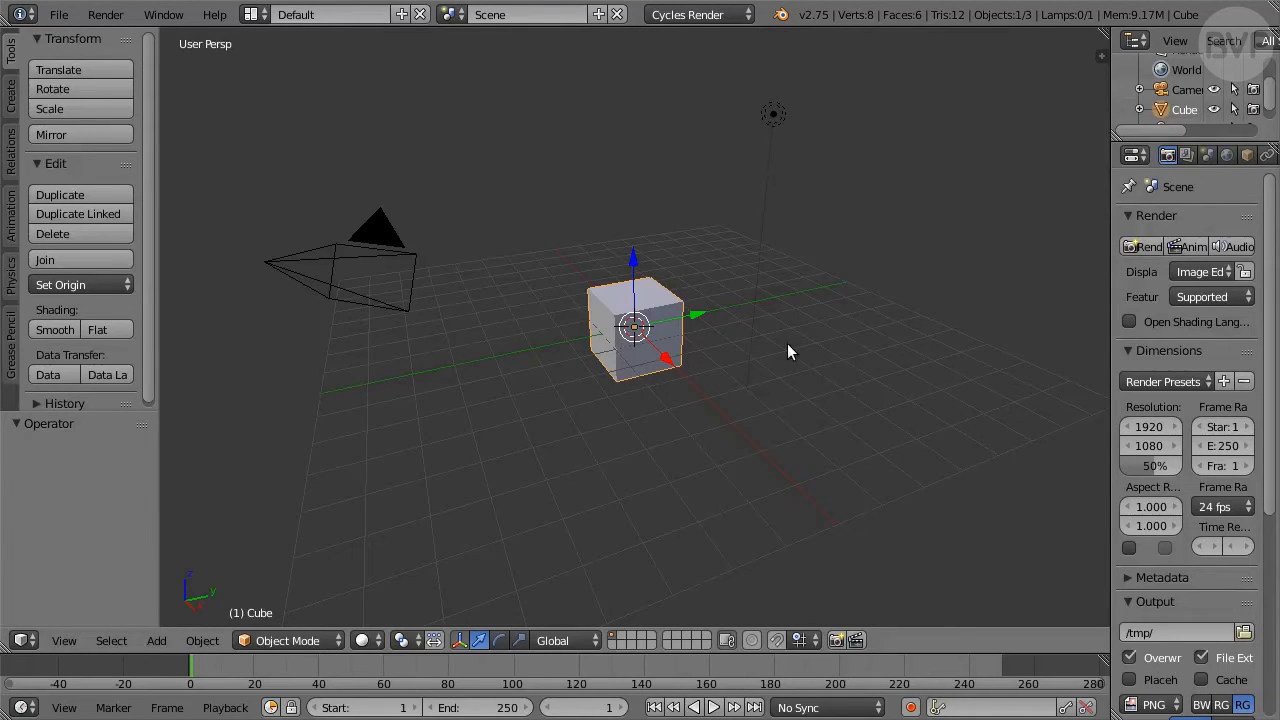
Snap the 3D cursor to the center of the scene.
key(shift+s)
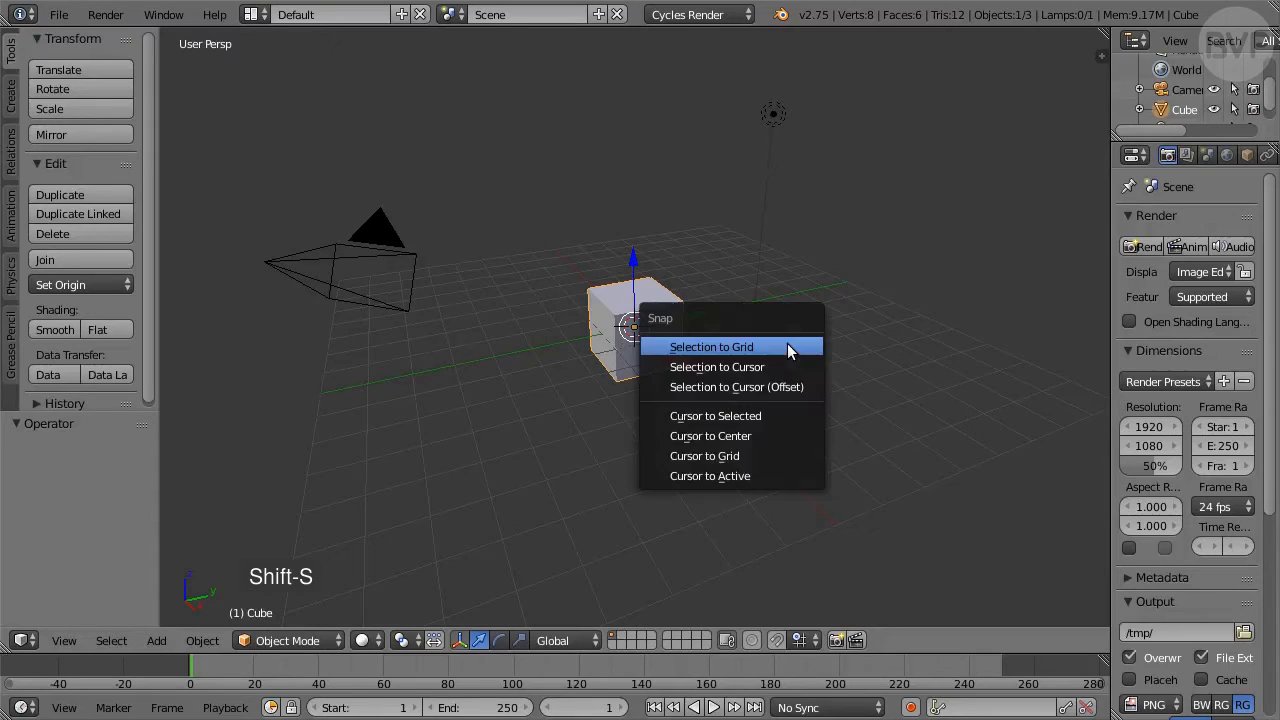
click(794, 436)
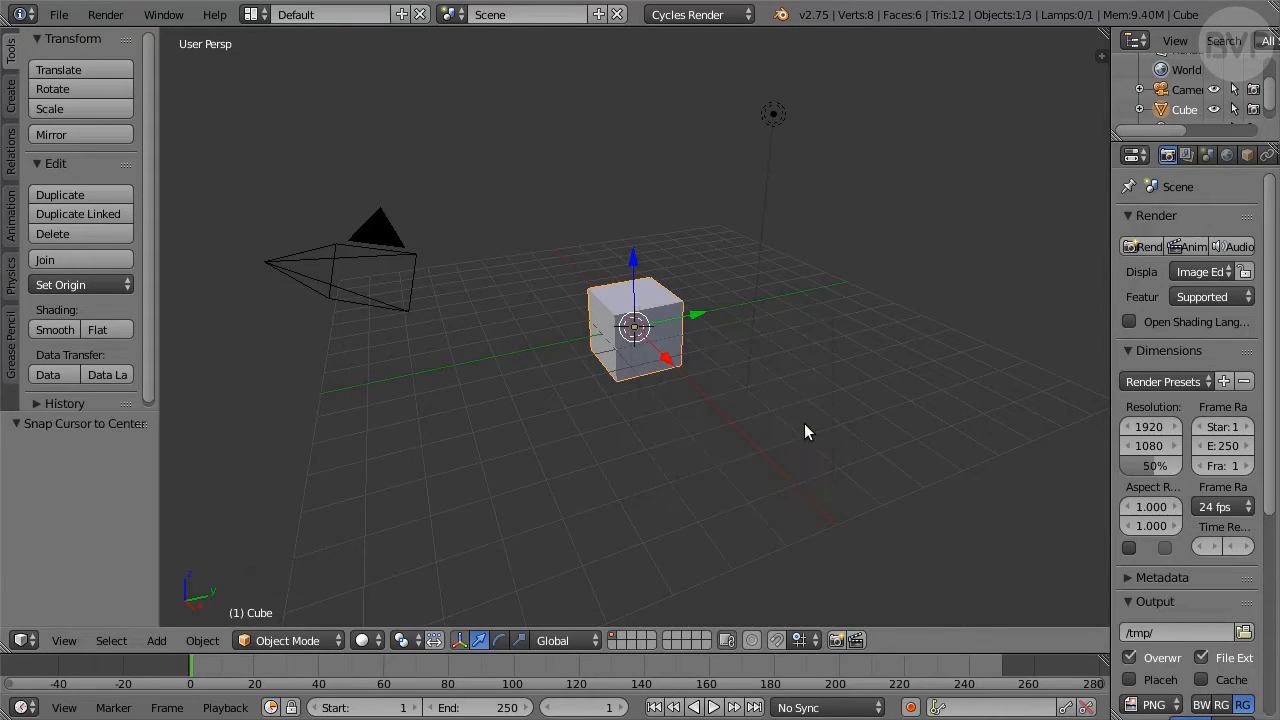
Delete the lamp and hide the camera.
right_click(776, 115)
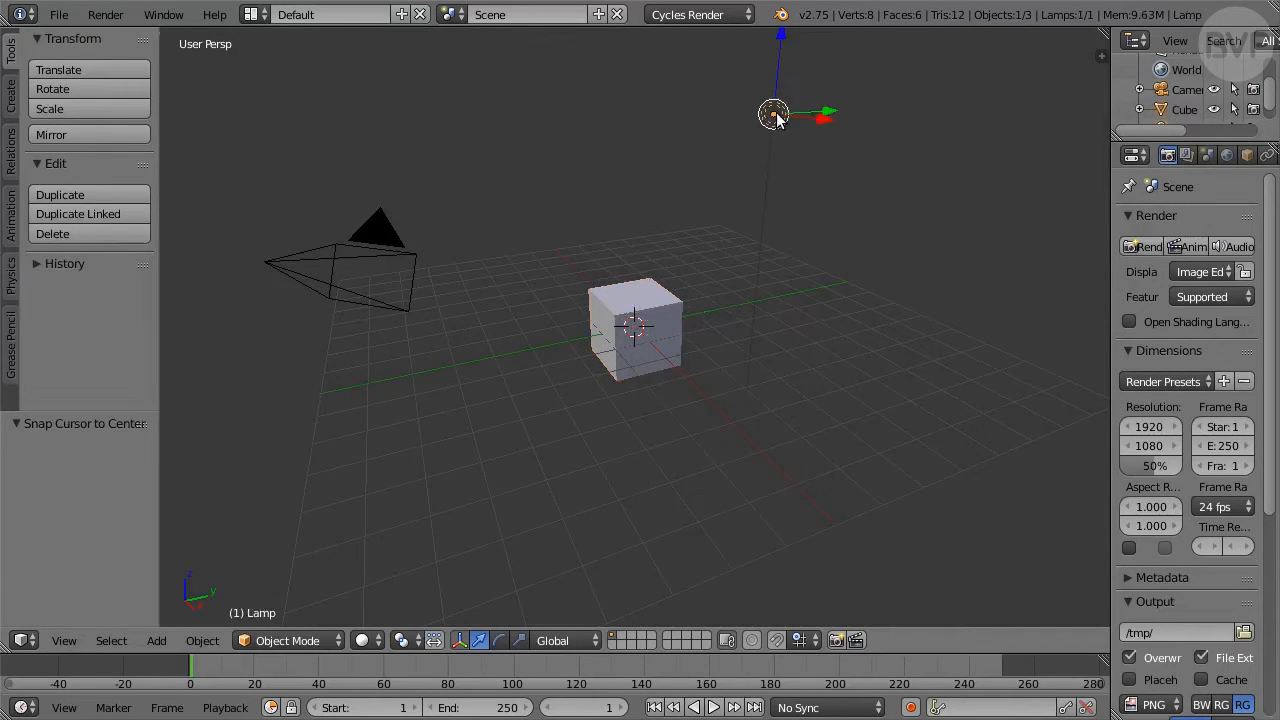
key(x)
click(800, 165)
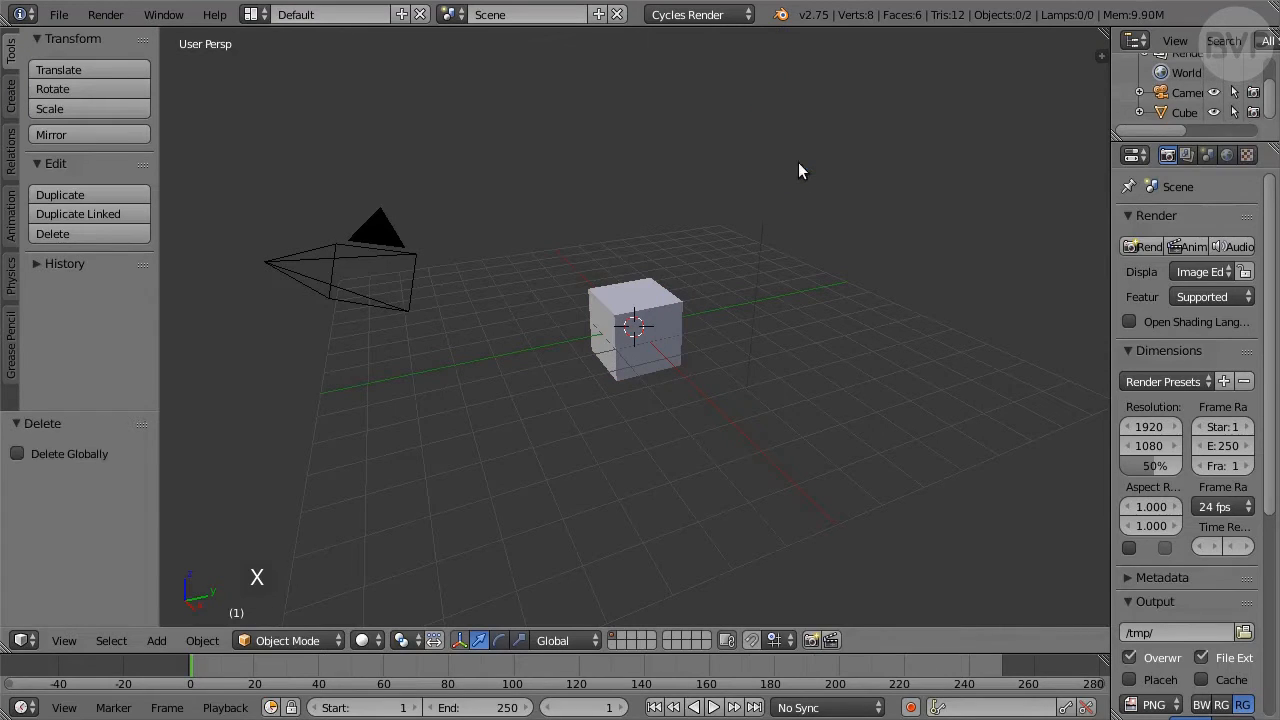
right_click(388, 258)
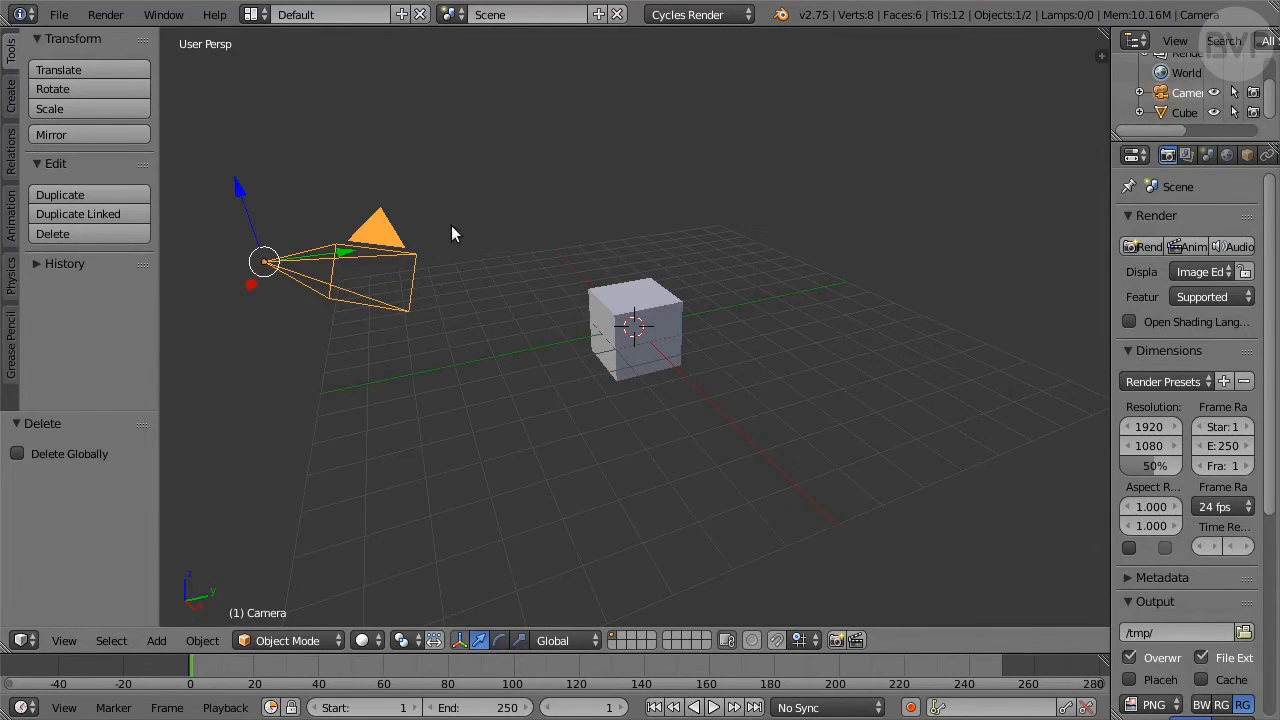
key(h)
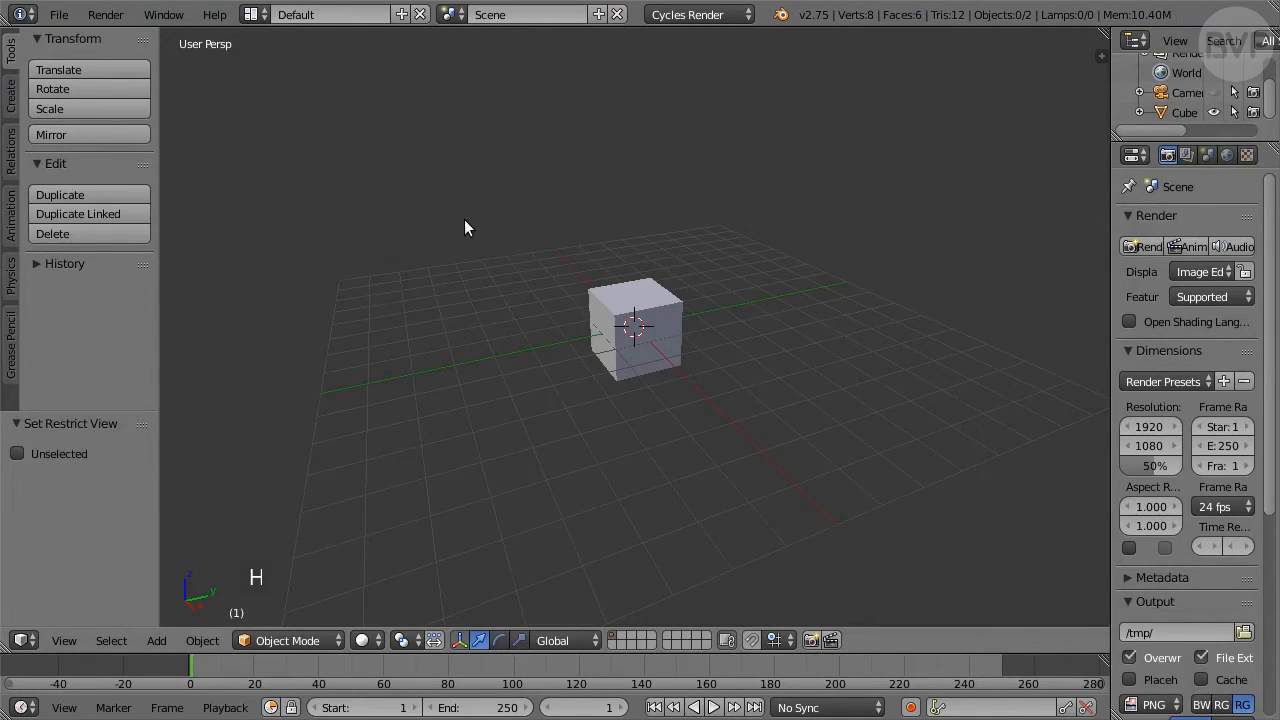
Turn off the 3D manipulator and set the snap element to Vertex.
click(459, 641)
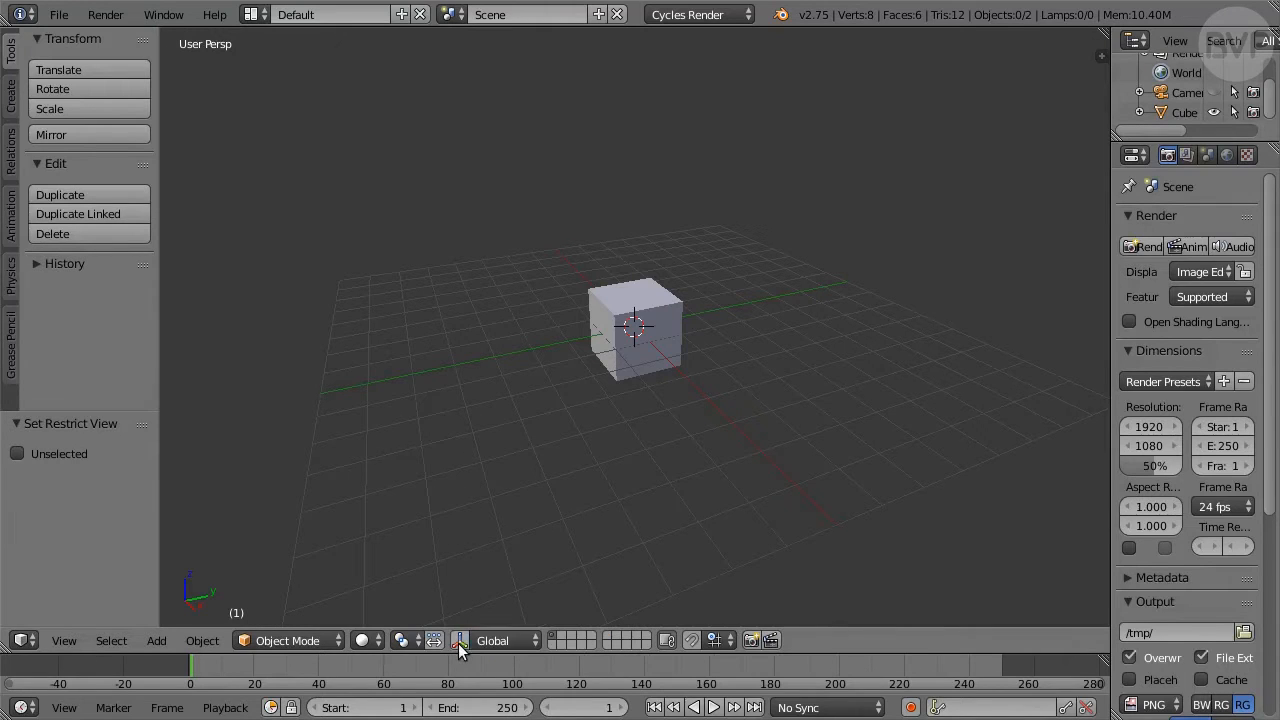
click(718, 640)
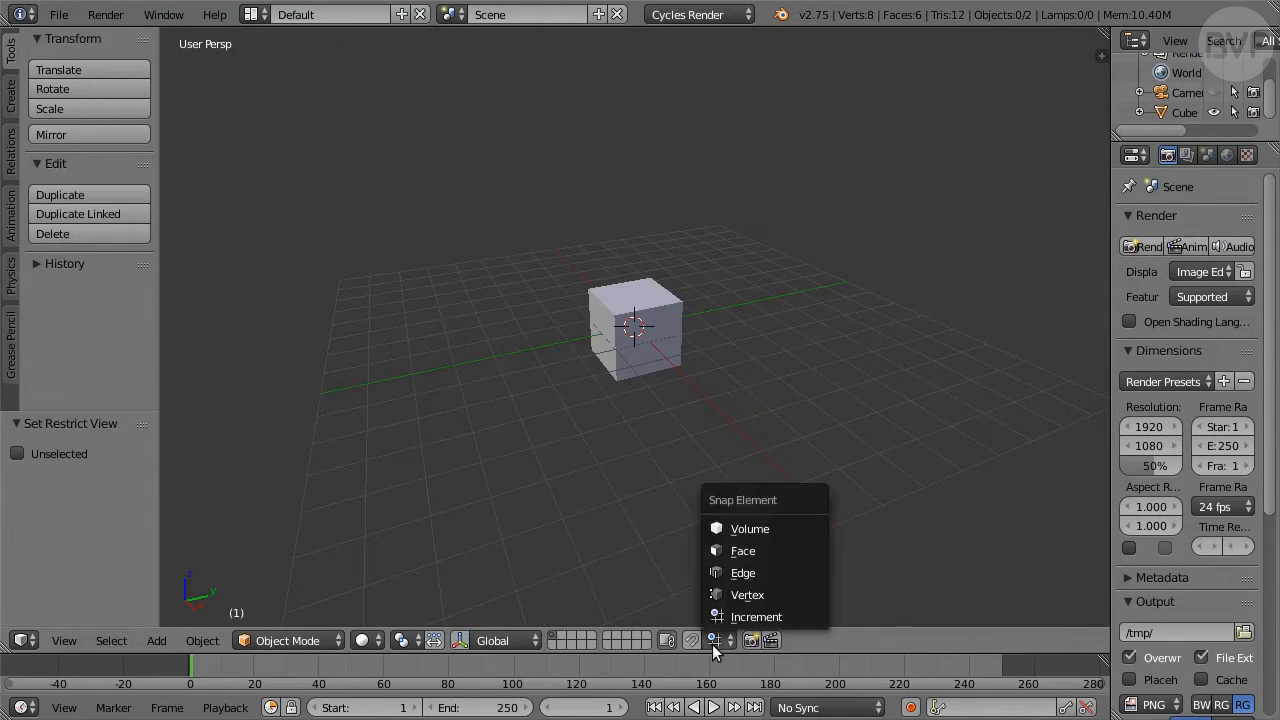
click(790, 596)
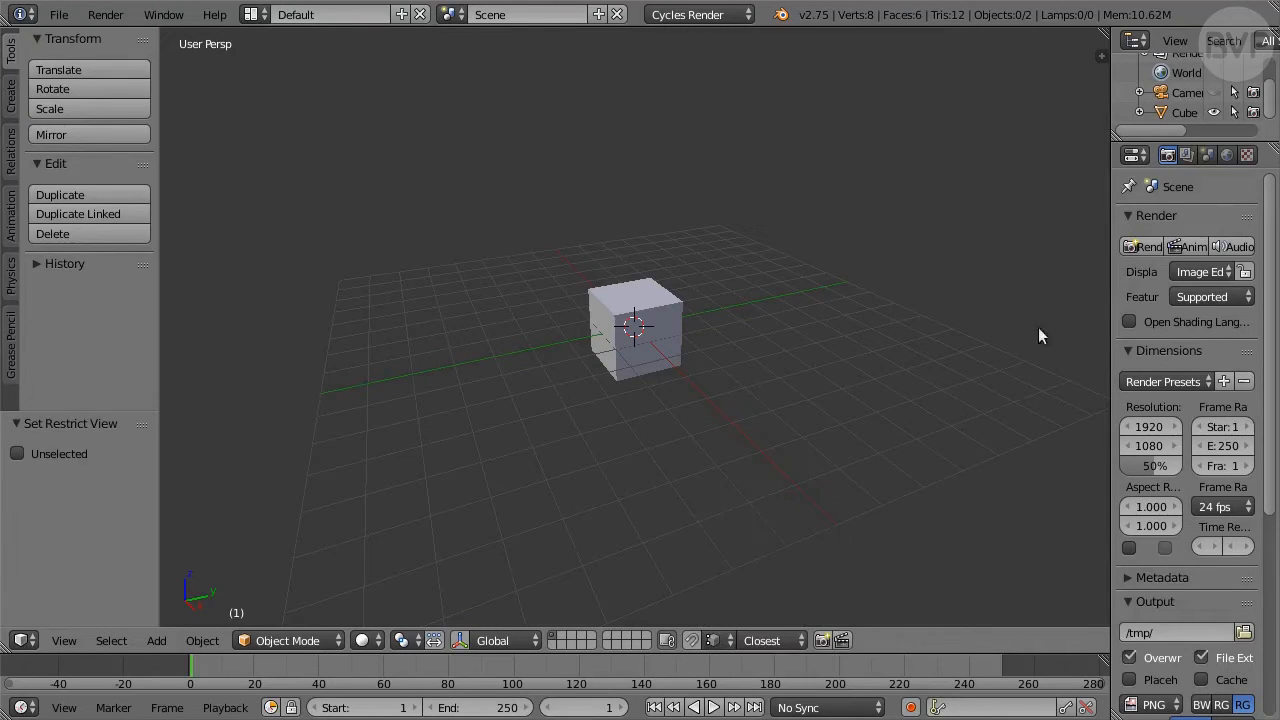
Widen the outliner and properties area, rename the cube object to FigurineBase and save the file.
drag(1113, 260, 992, 321)
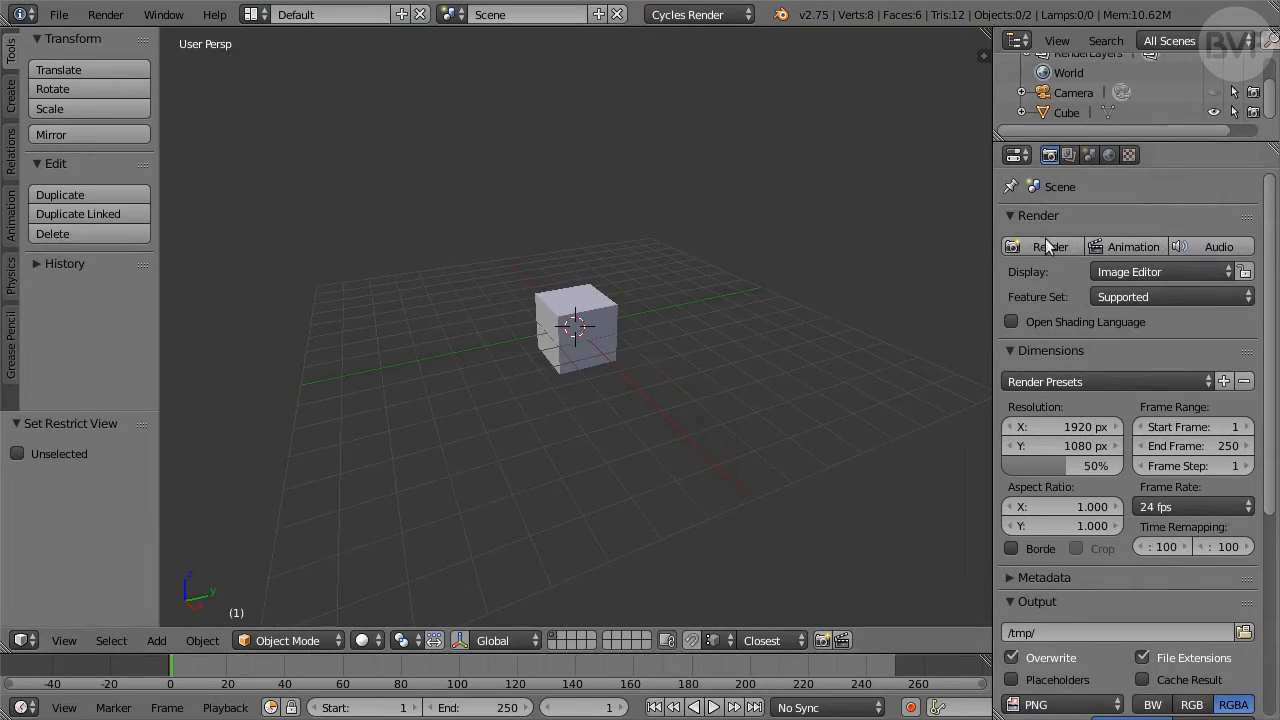
double_click(1073, 113)
text(Fig)
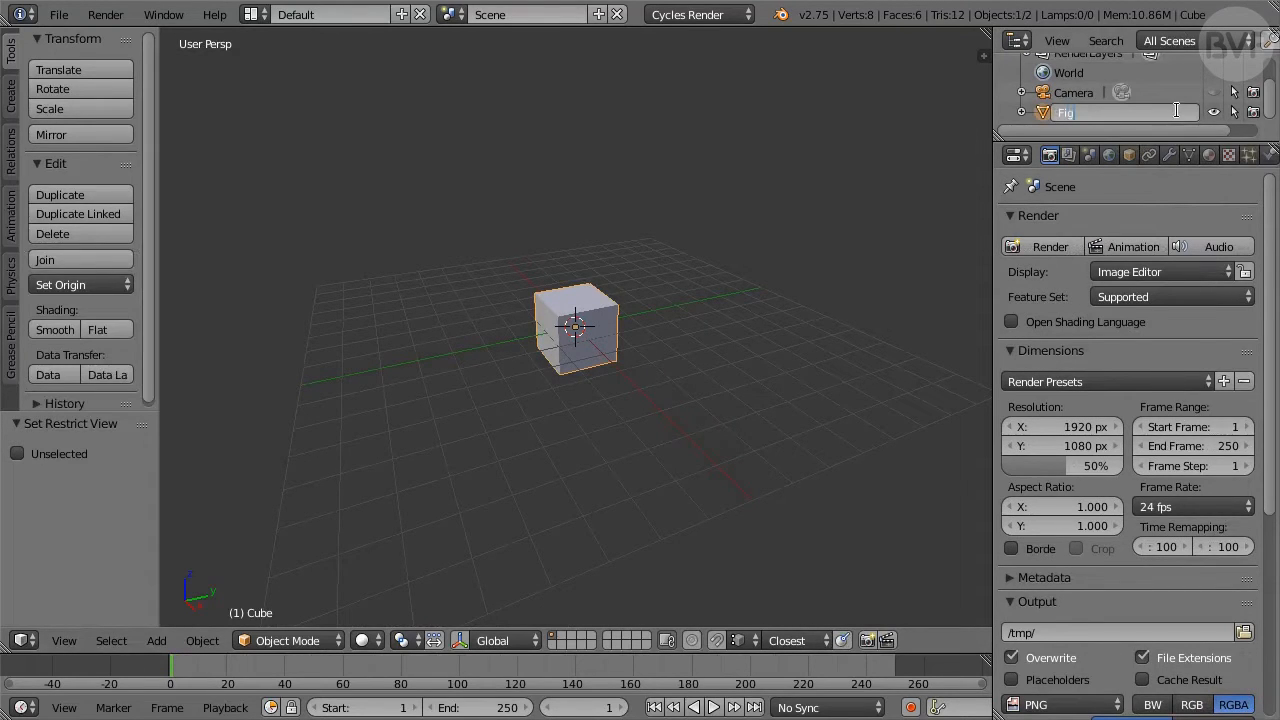
text(urineBase)
key(Return)
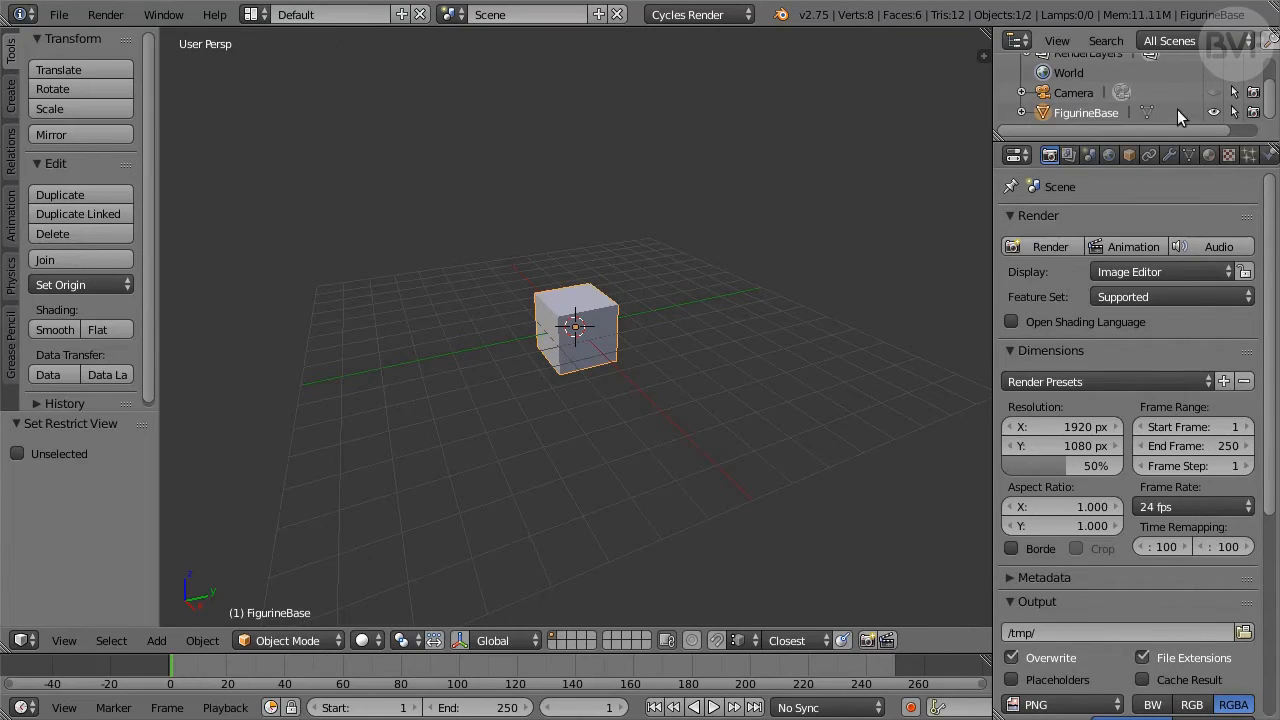
click(57, 15)
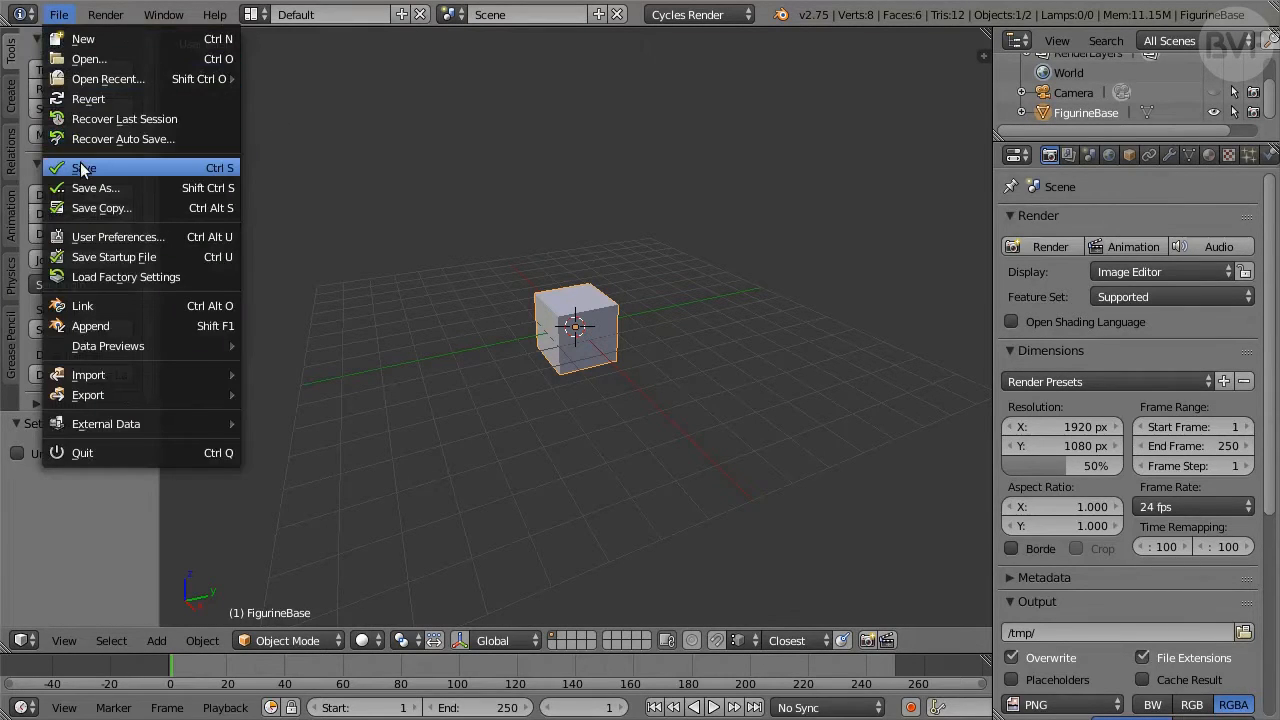
click(172, 173)
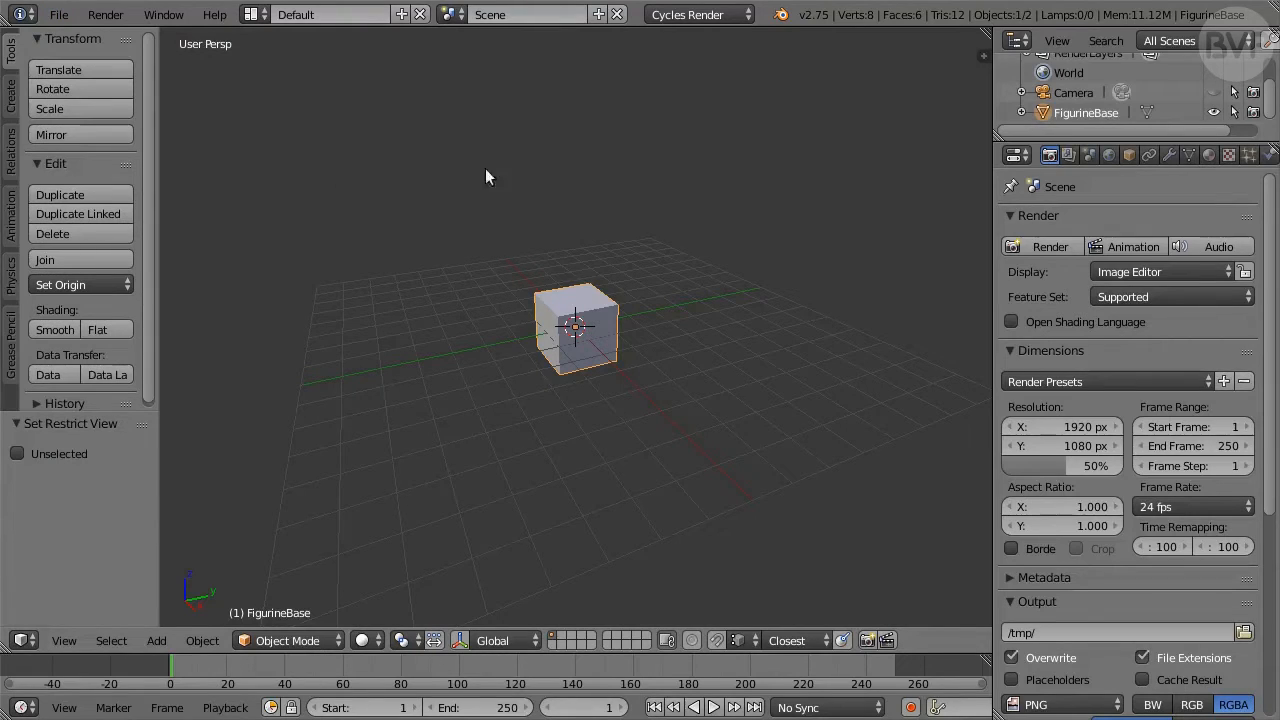
Move all of the FigurineBase mesh up 4 units along the Z axis in Edit Mode.
key(Tab)
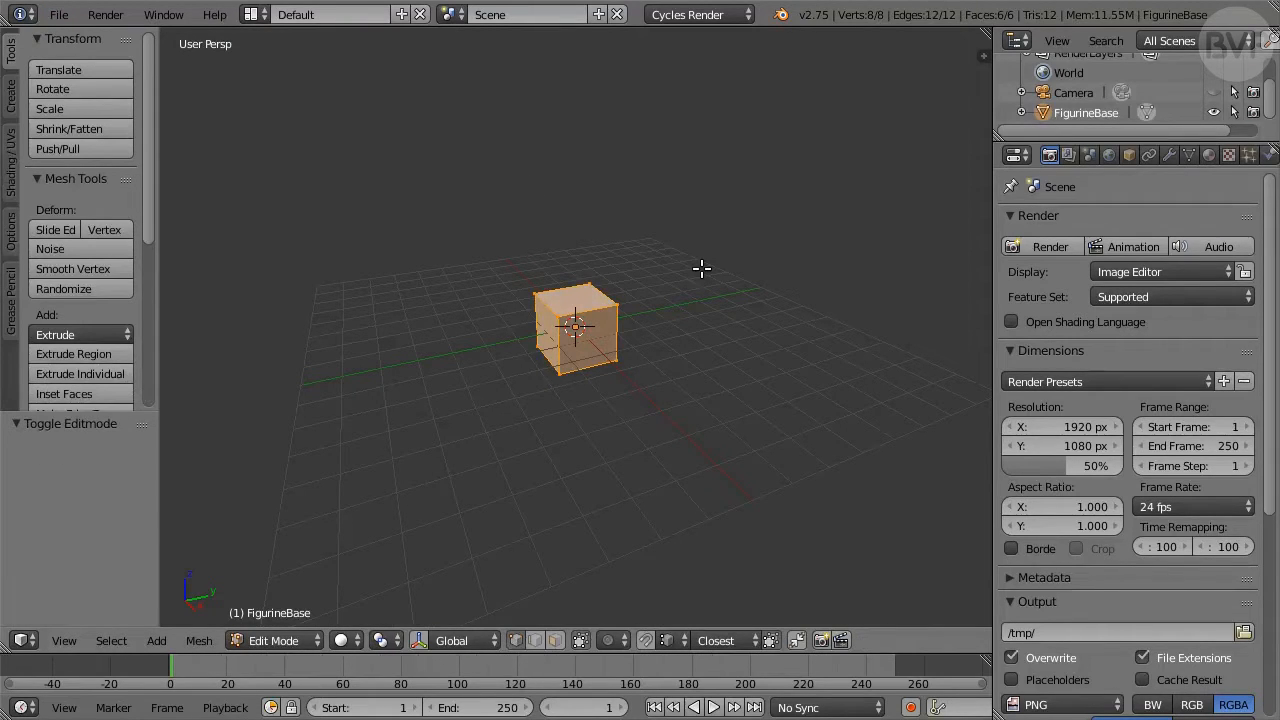
key(g)
key(z)
key(4)
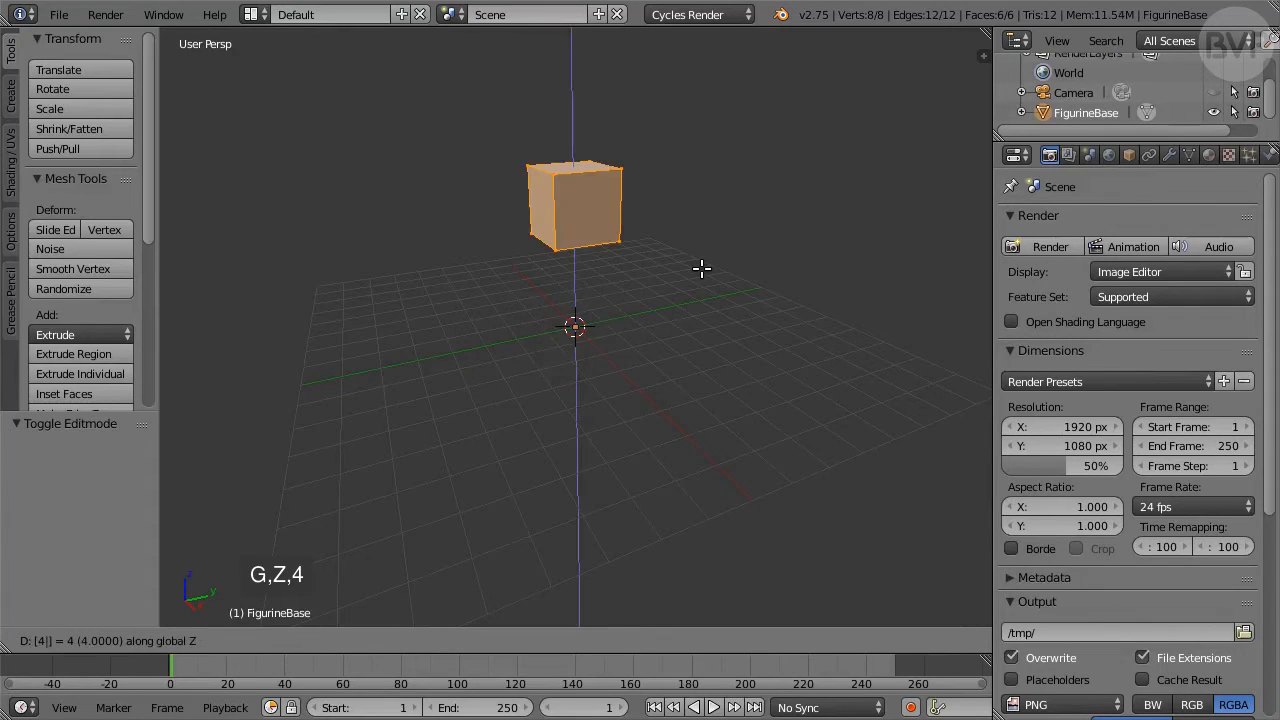
key(Return)
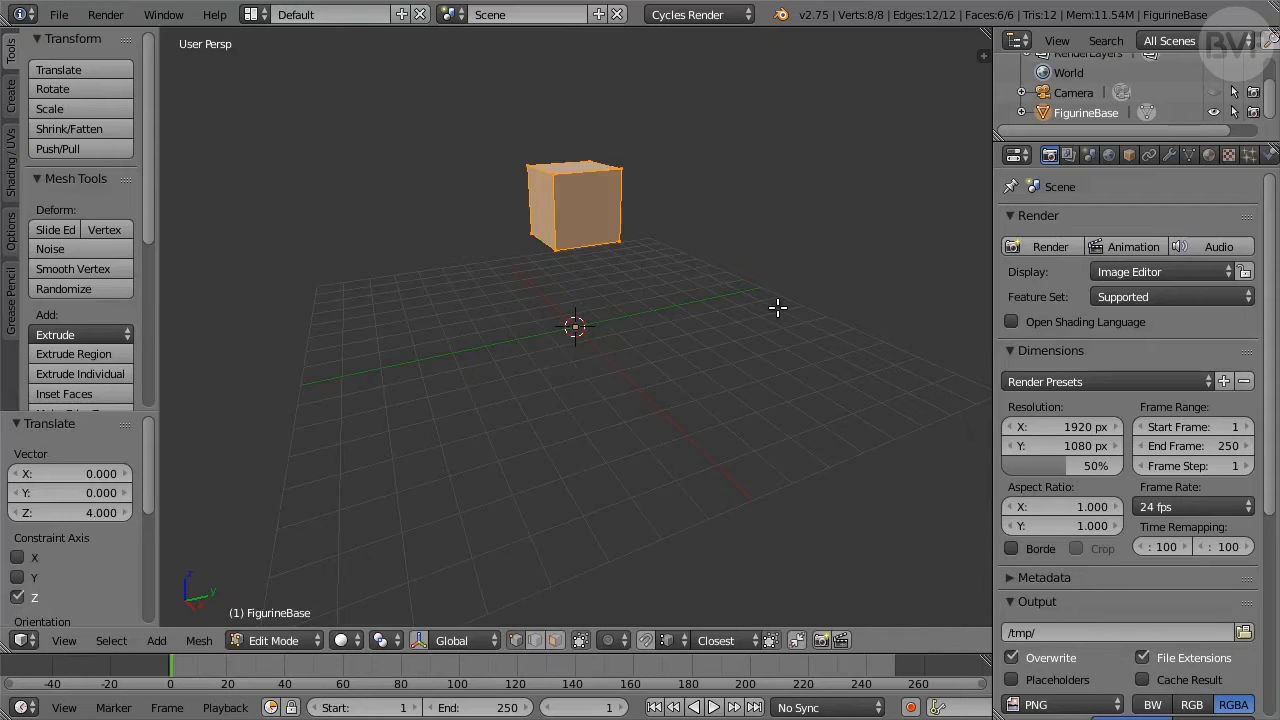
Maximize the 3D viewport, then use face selection to snap the 3D cursor to the cube's top face.
key(ctrl+Up)
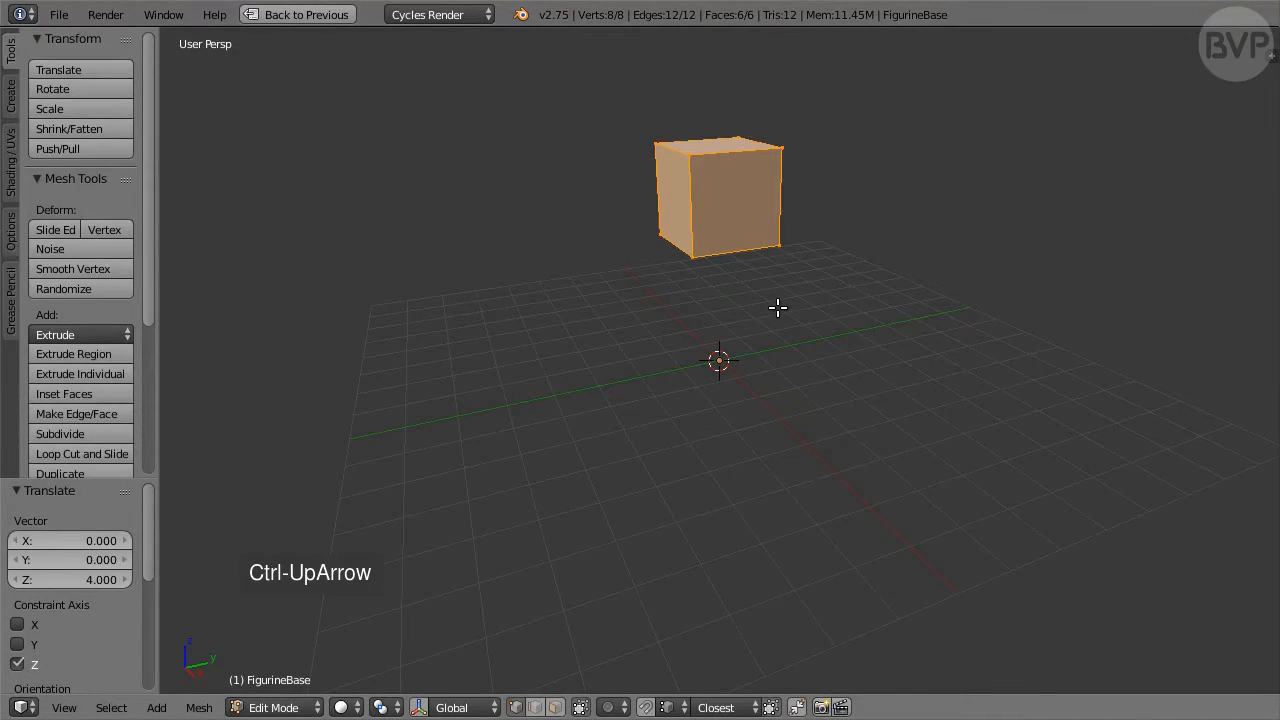
key(KP_7)
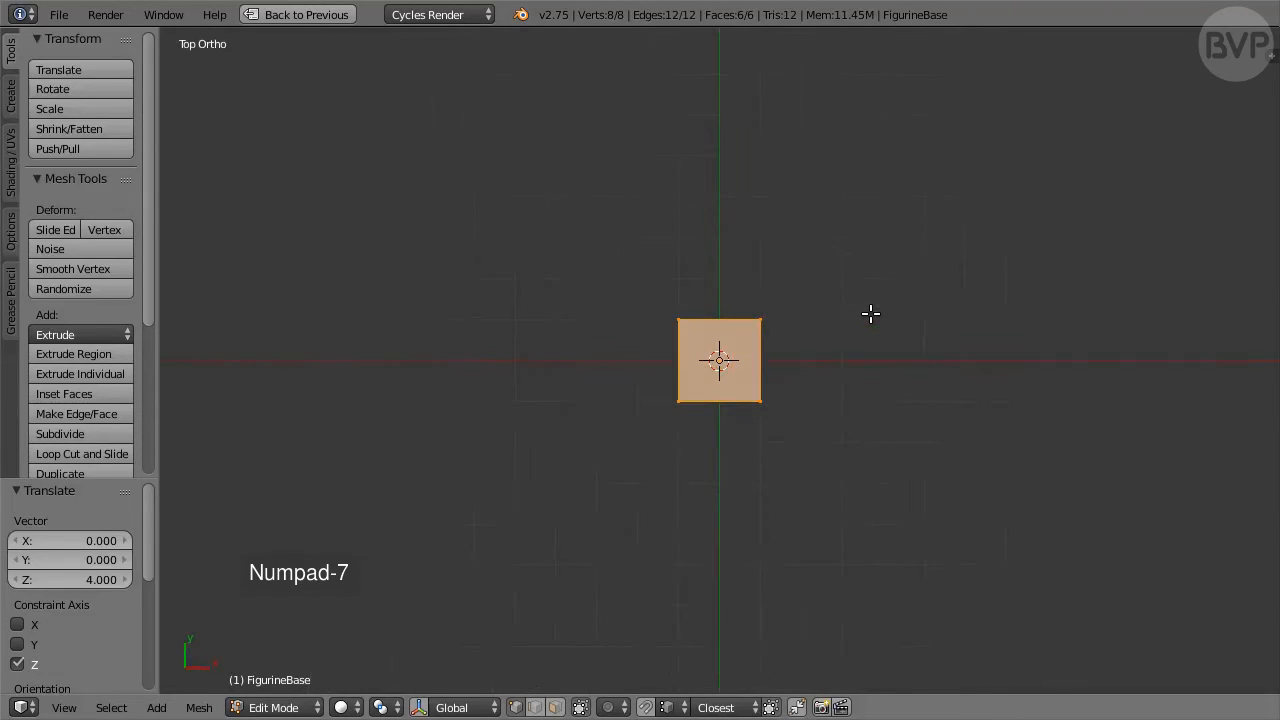
click(555, 707)
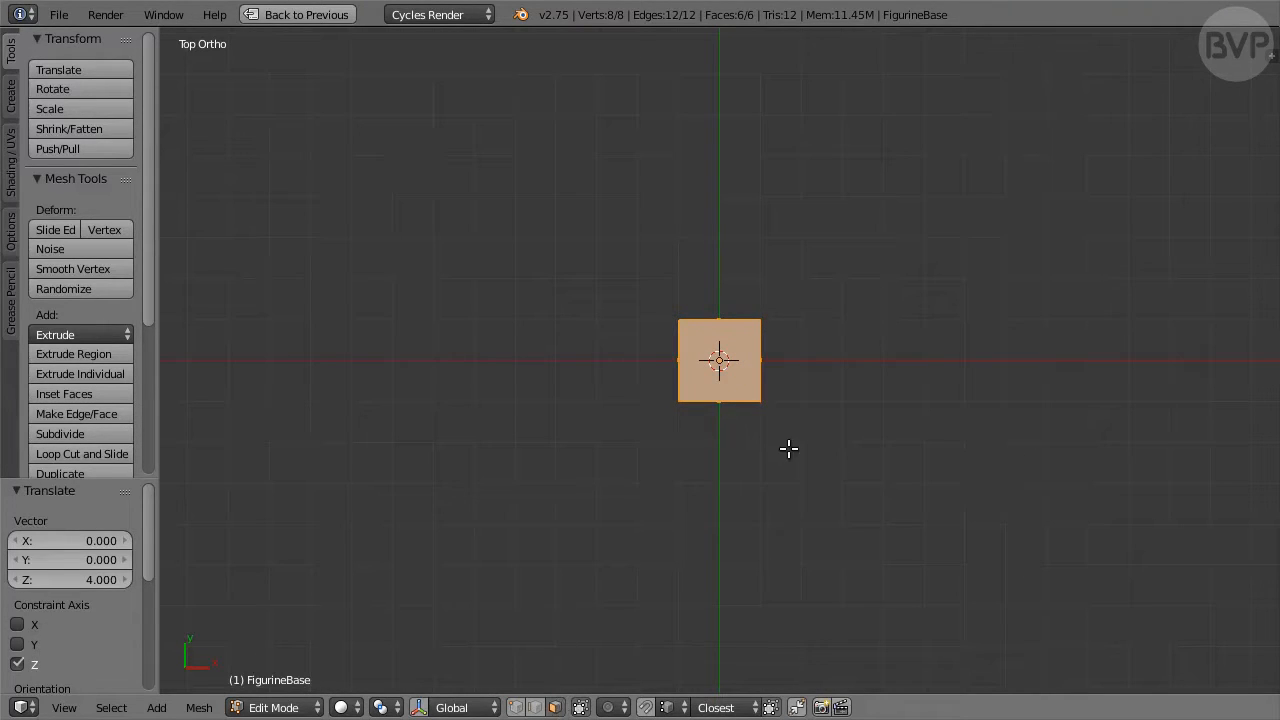
right_click(722, 364)
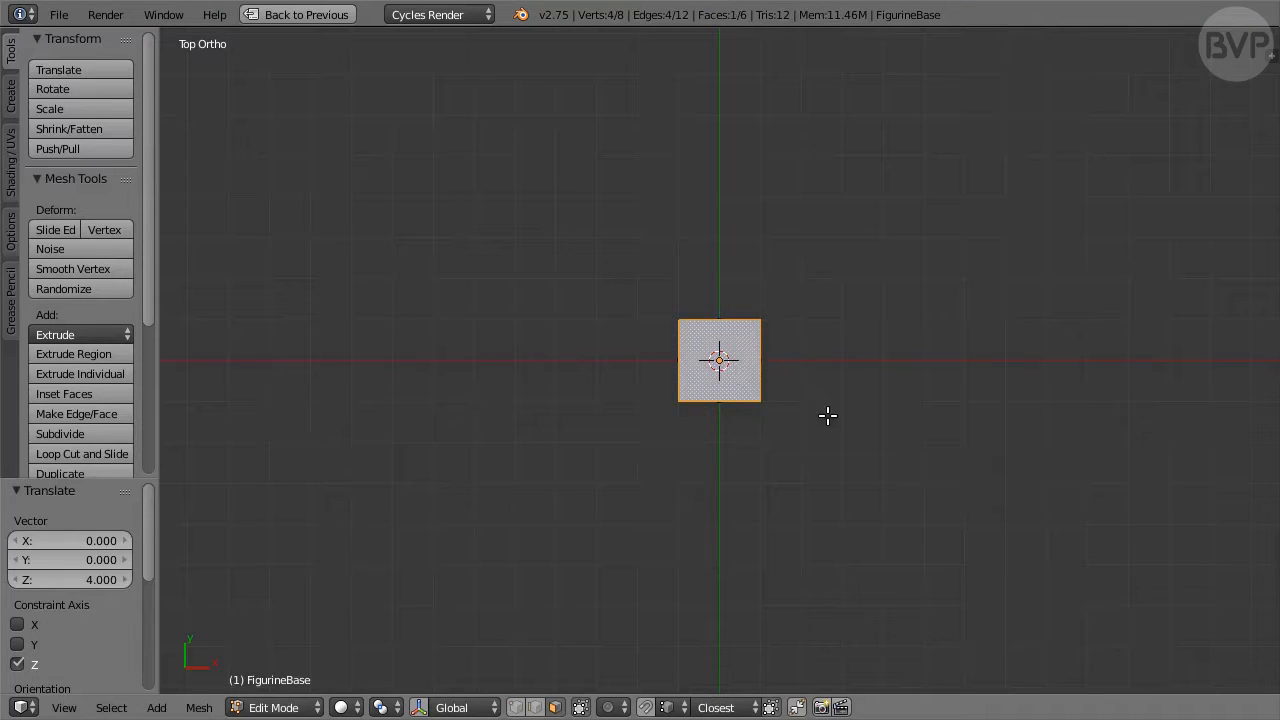
key(KP_5)
middle_drag(831, 420, 832, 290)
scroll(832, 290, up, 1)
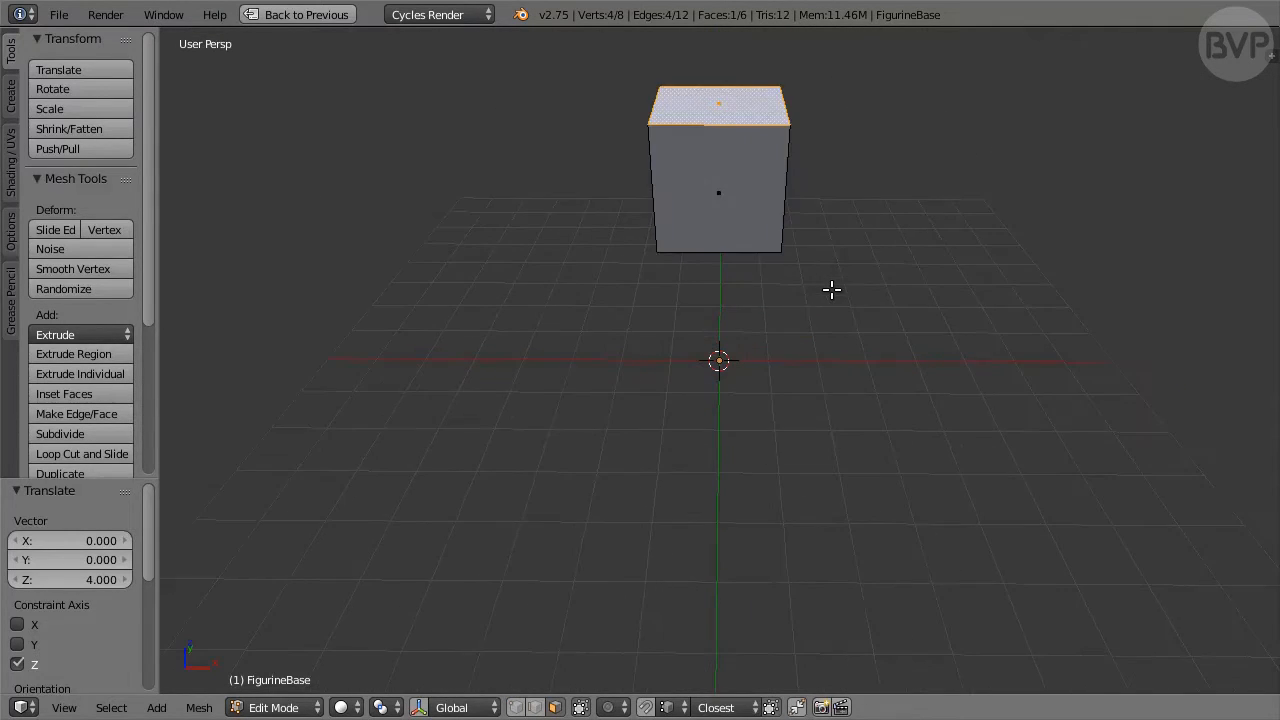
scroll(832, 290, up, 2)
middle_drag(869, 251, 870, 345)
key(shift+s)
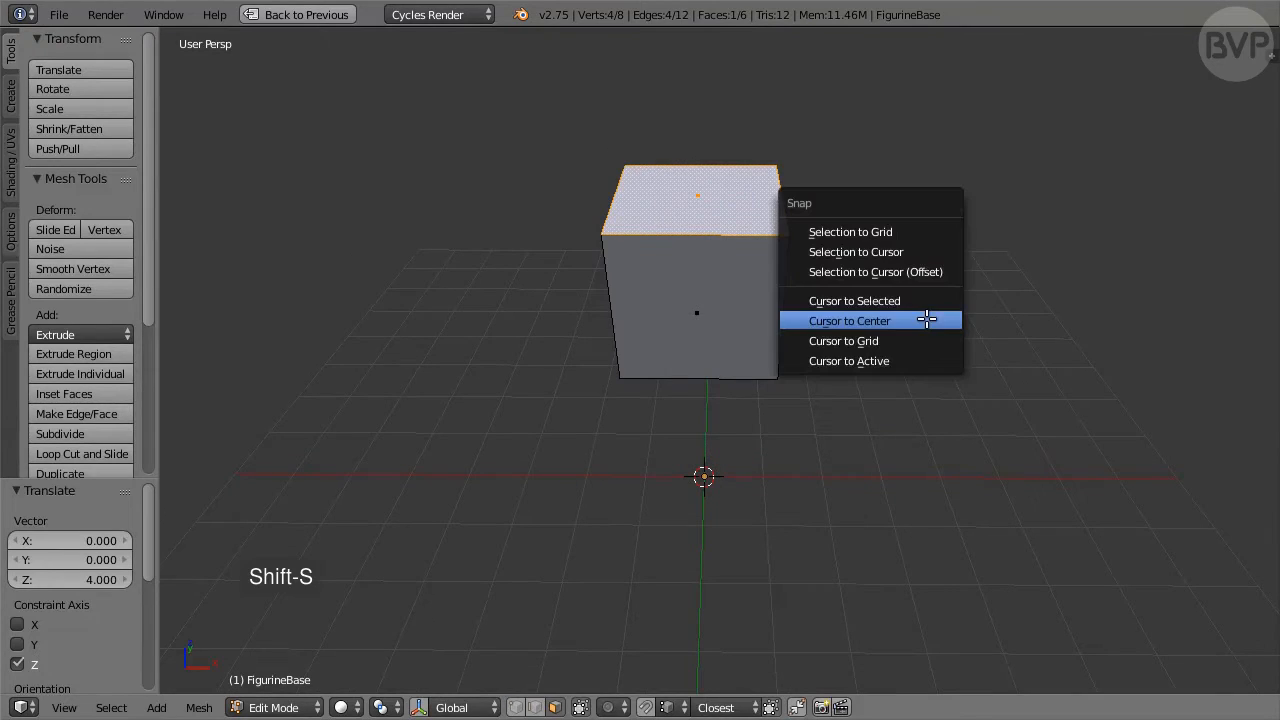
click(946, 300)
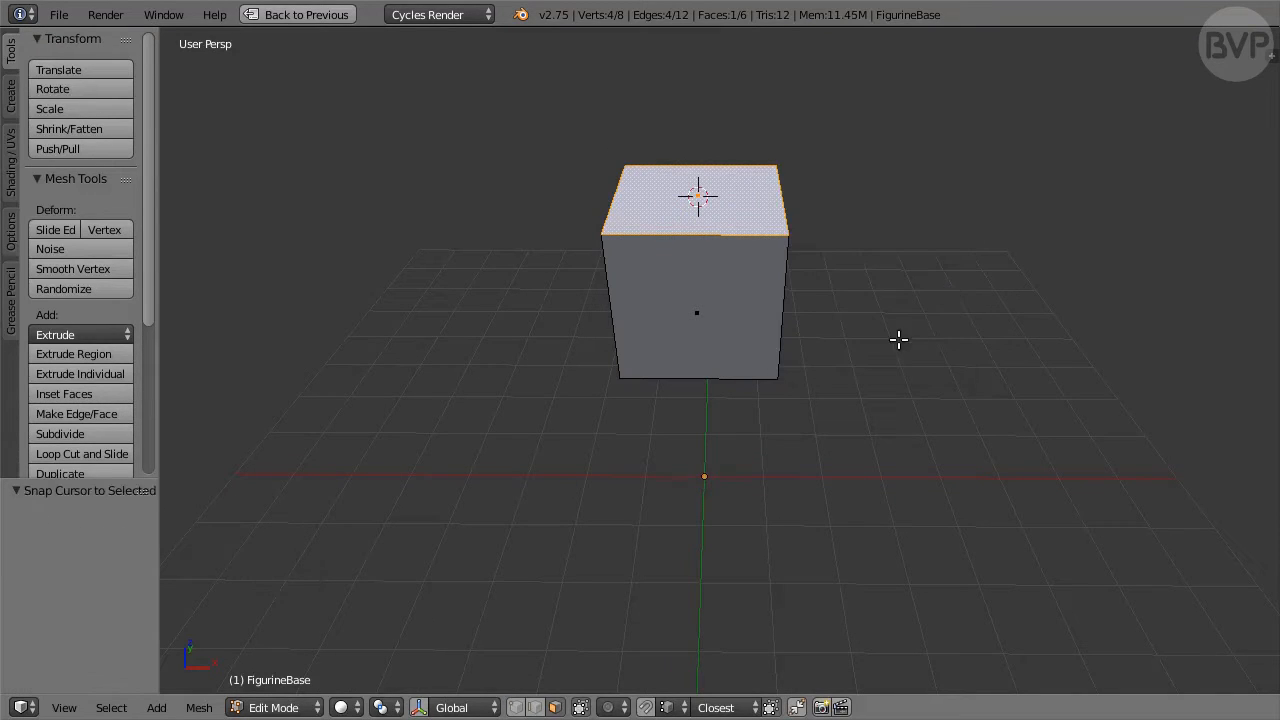
Select the entire cube mesh and set the pivot point to 3D Cursor.
key(a)
key(a)
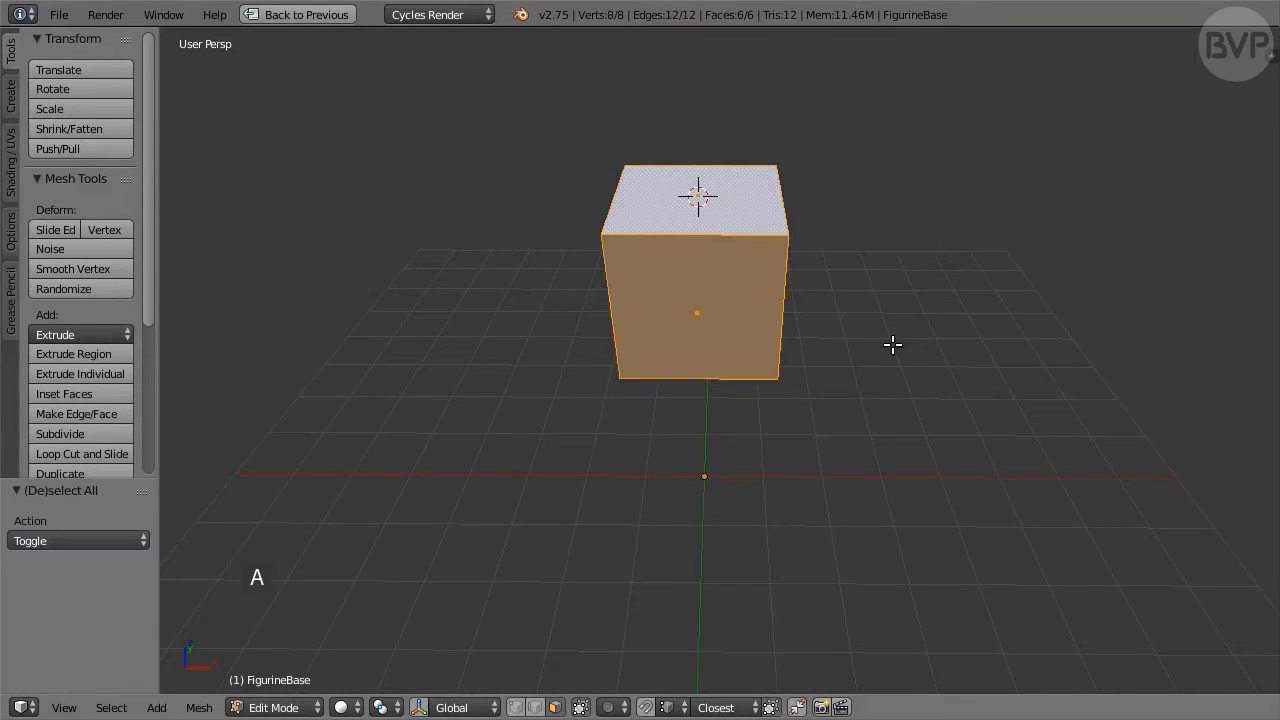
click(385, 707)
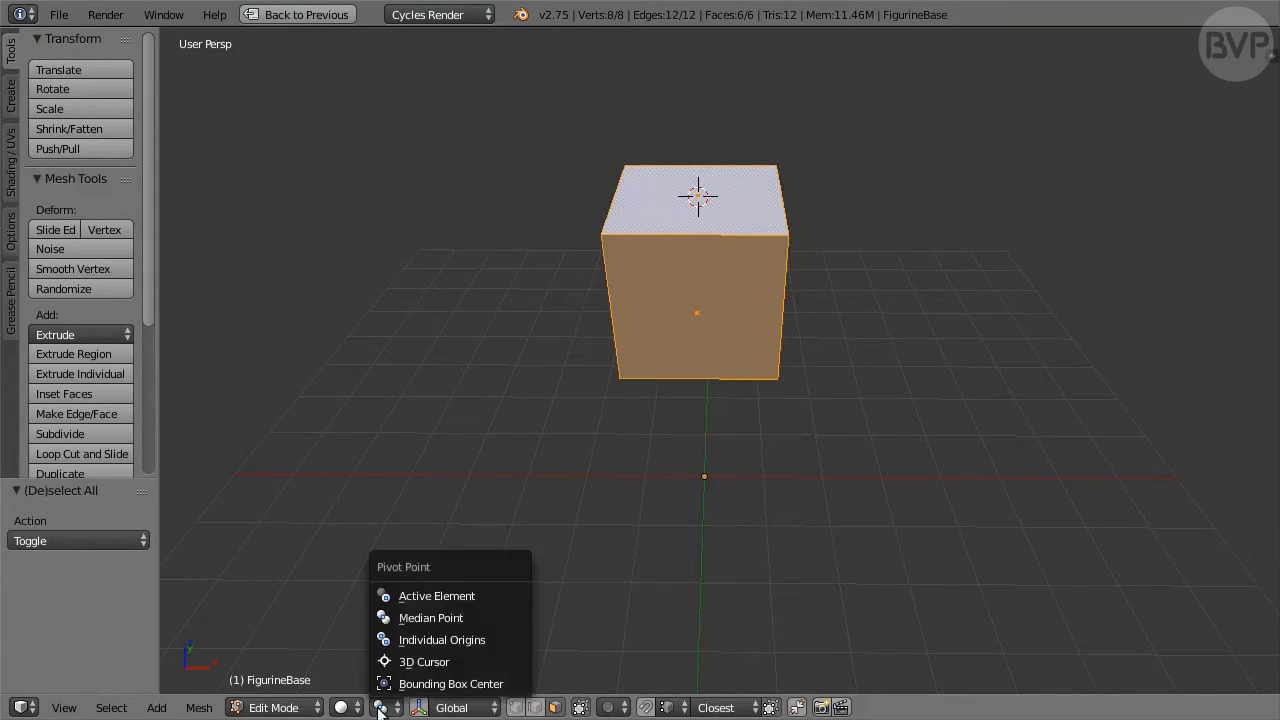
click(481, 662)
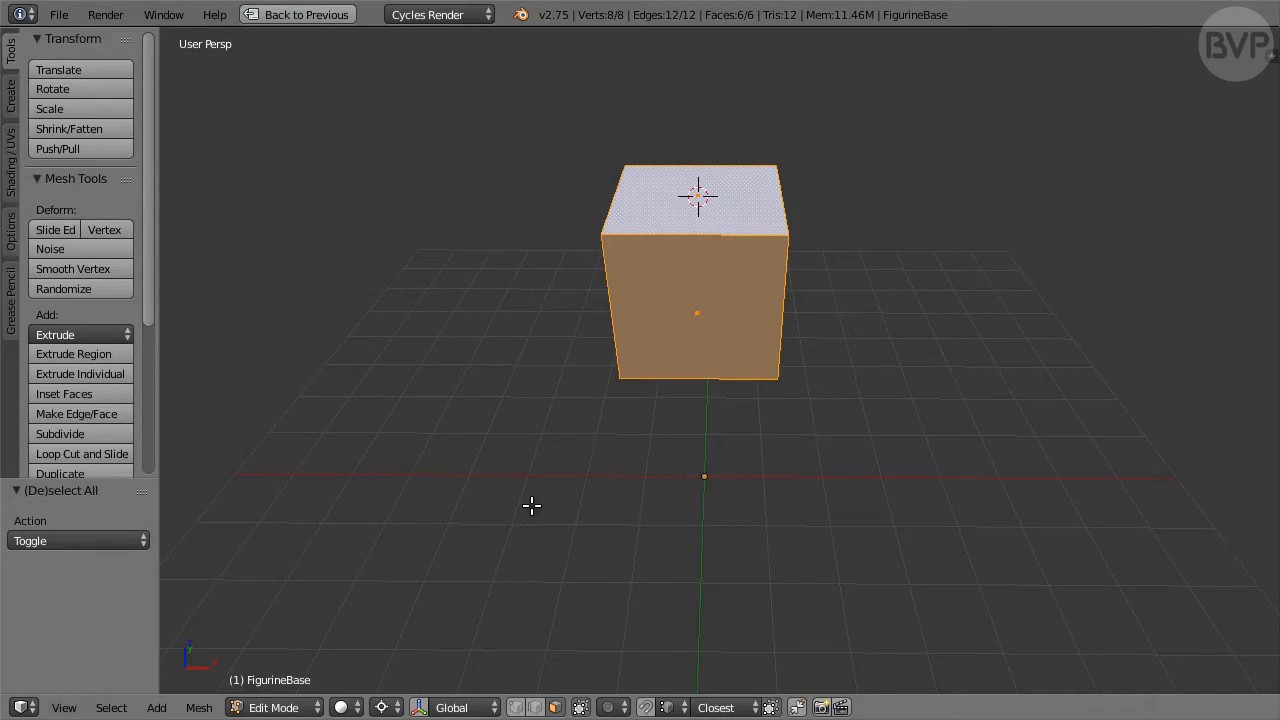
Scale the entire cube mesh by 0.38 about the 3D Cursor and move it -0.01 along the Y axis.
text(s0.38)
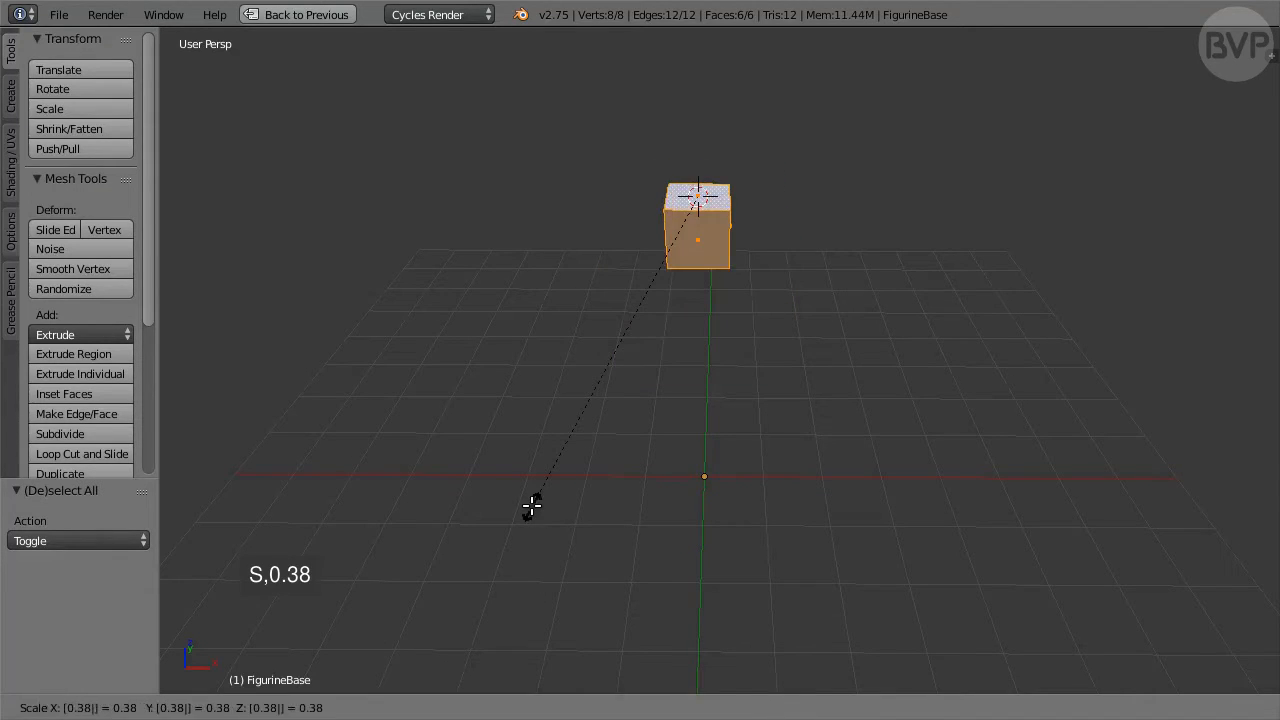
key(Return)
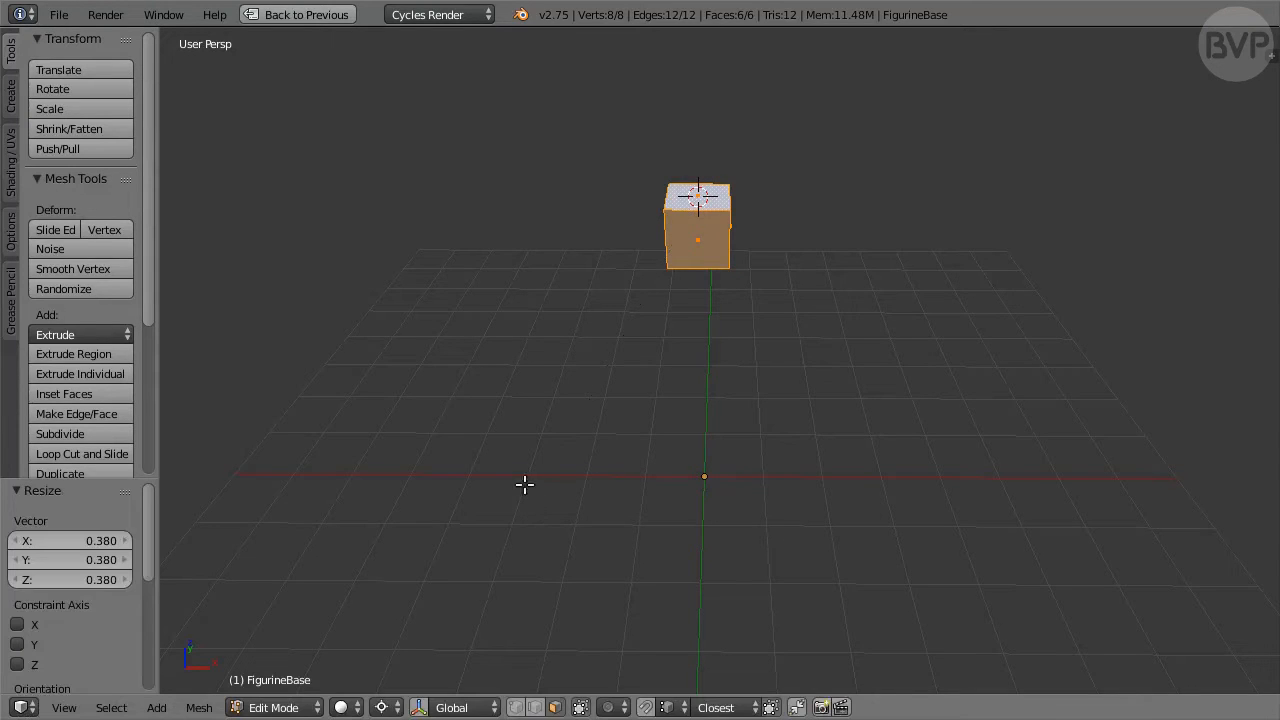
text(gy-0.01)
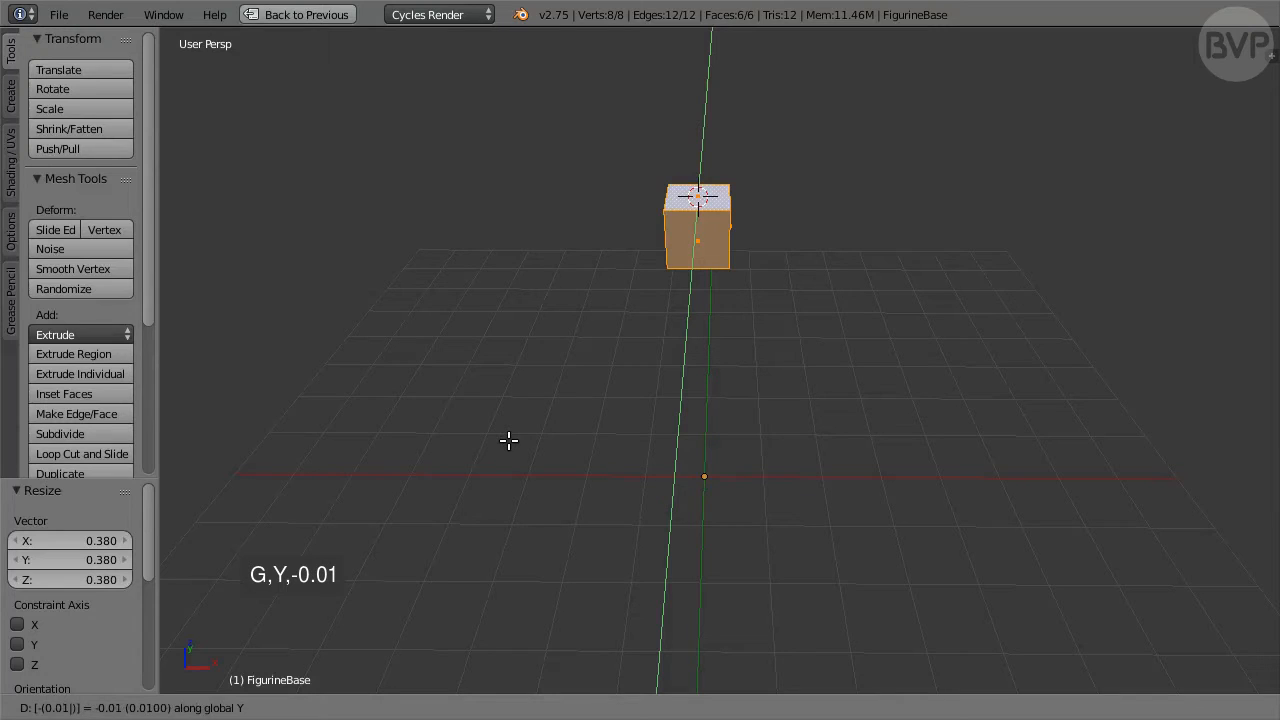
key(Return)
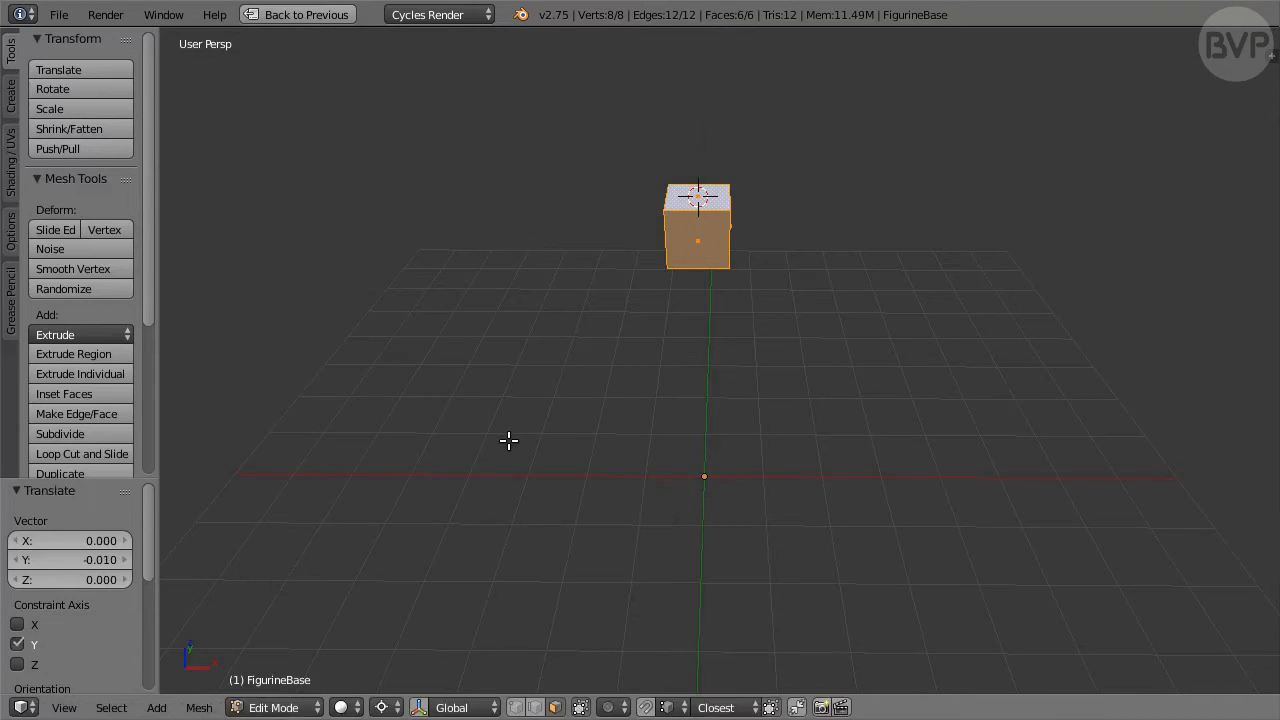
Select the cube's bottom face and move it up 0.03 along the Z axis.
scroll(783, 394, up, 4)
middle_drag(796, 285, 820, 397)
right_click(720, 125)
shift+middle_drag(859, 229, 861, 306)
text(gz0.03)
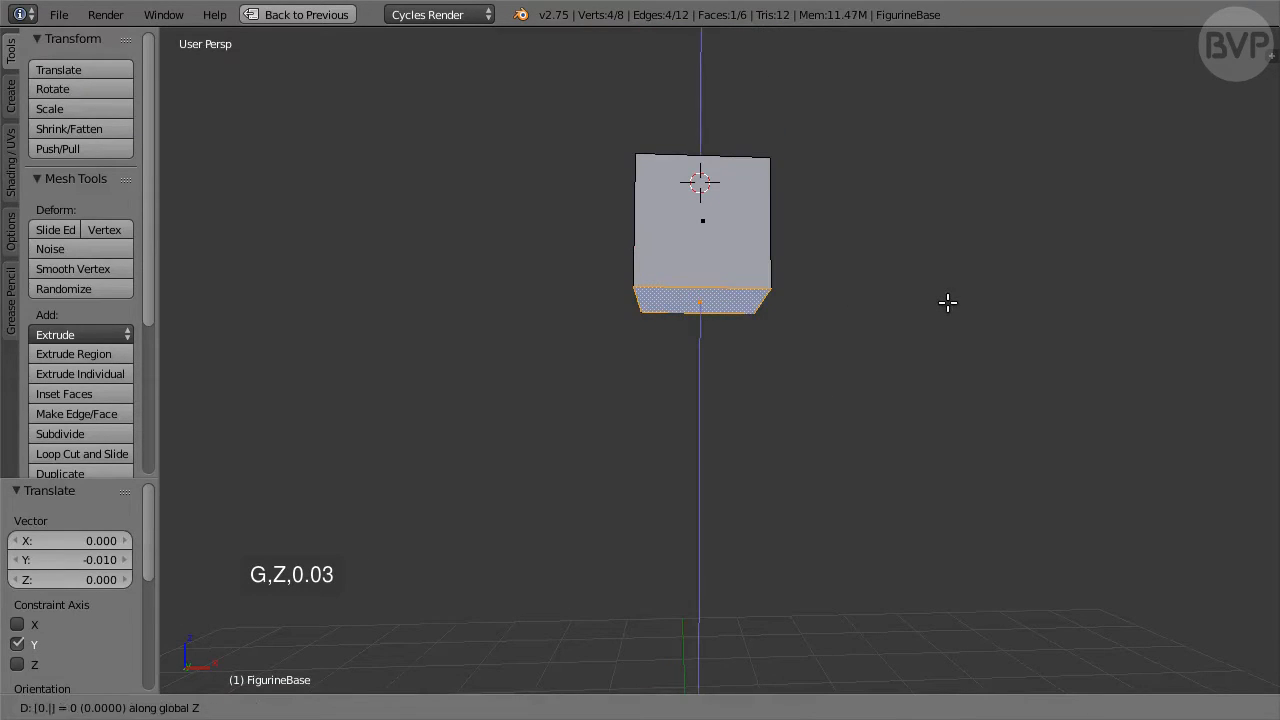
key(Return)
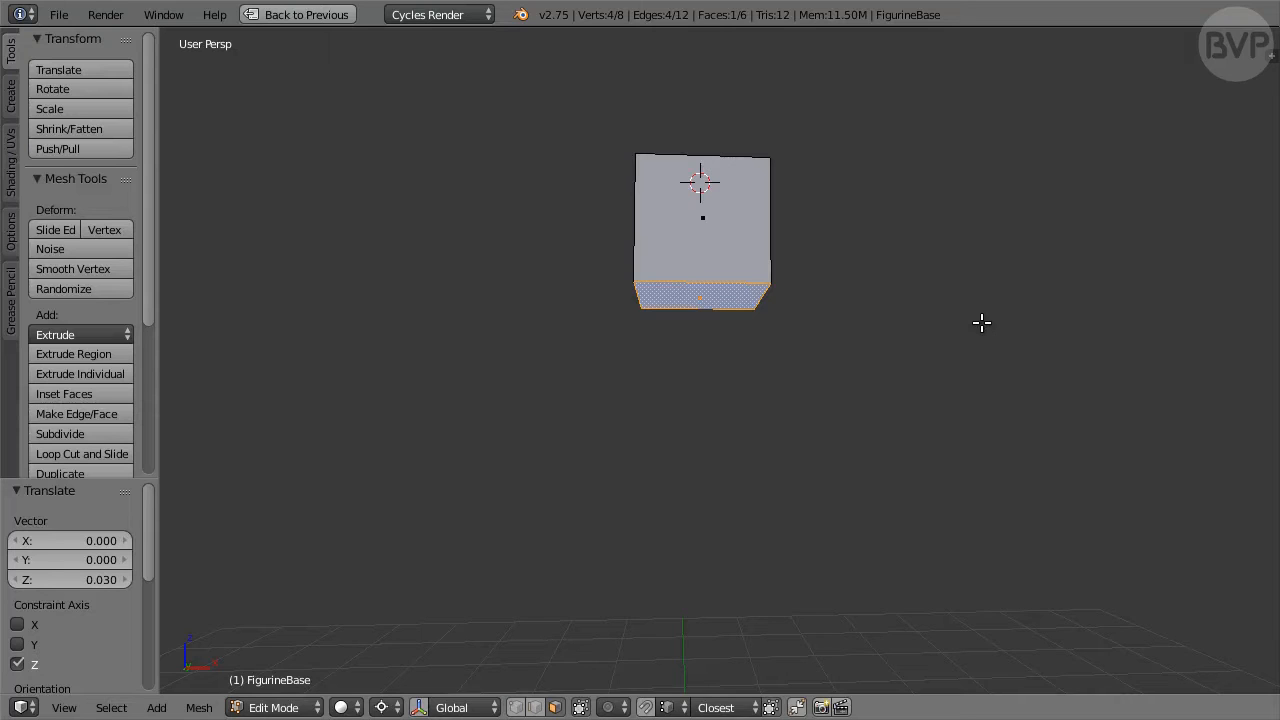
Inset the cube's bottom face by 0.21 and move the inner face -0.04 along the Z axis.
scroll(982, 322, up, 2)
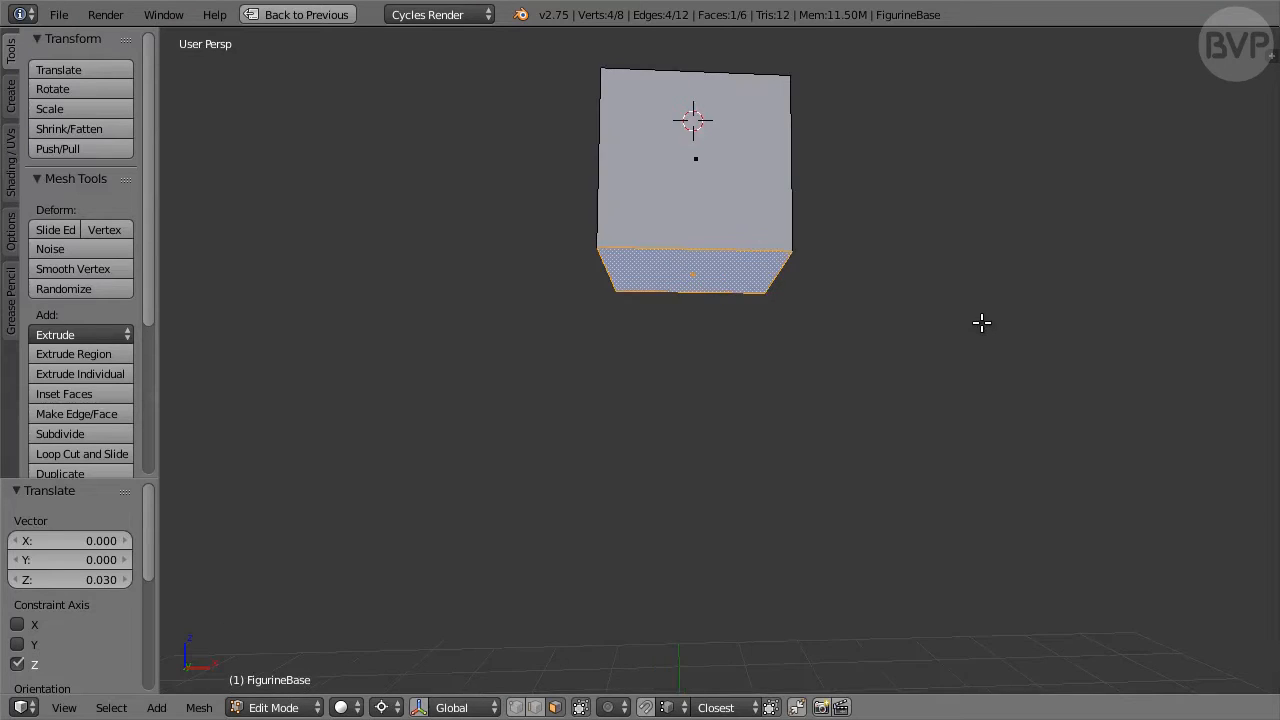
text(i0.21)
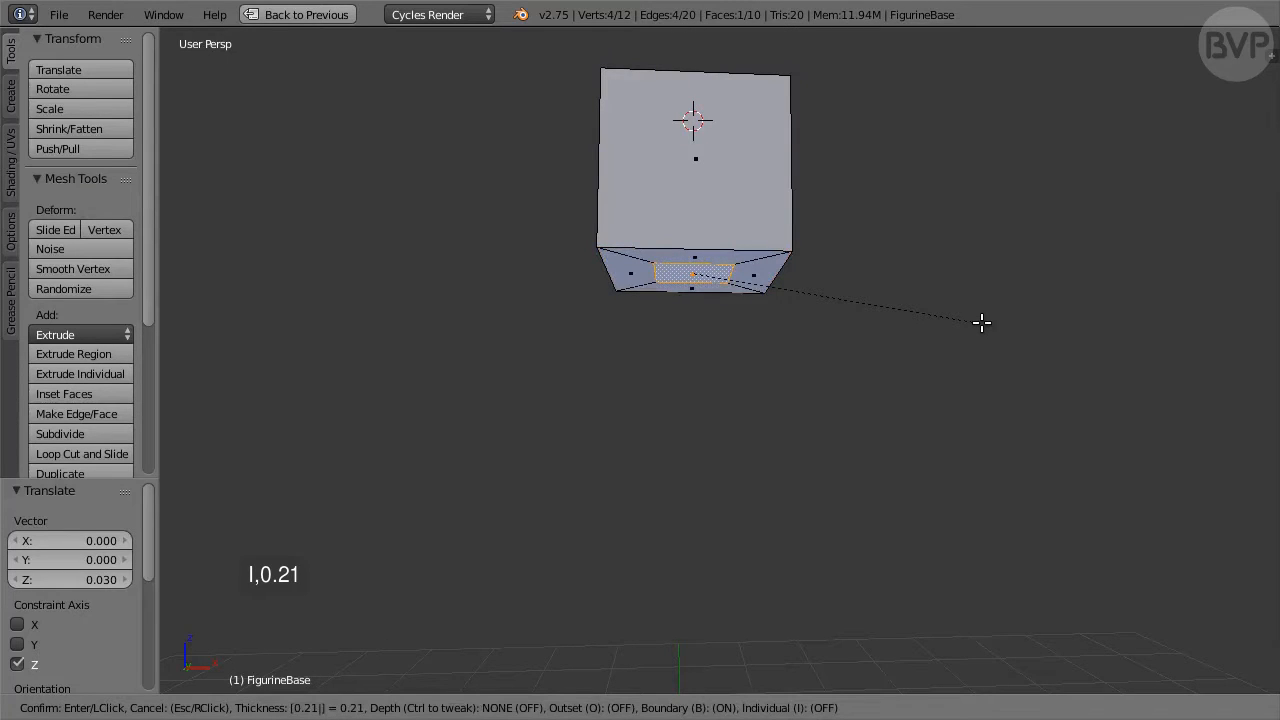
key(Return)
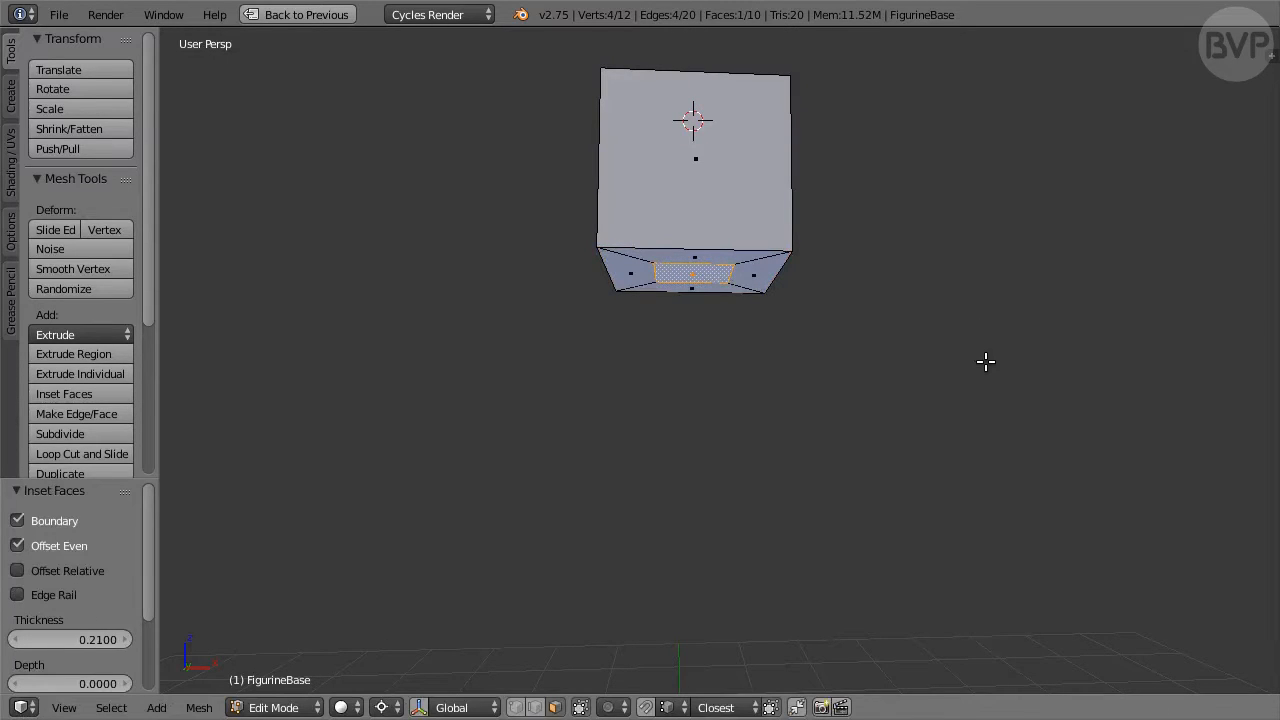
text(gz-0.04)
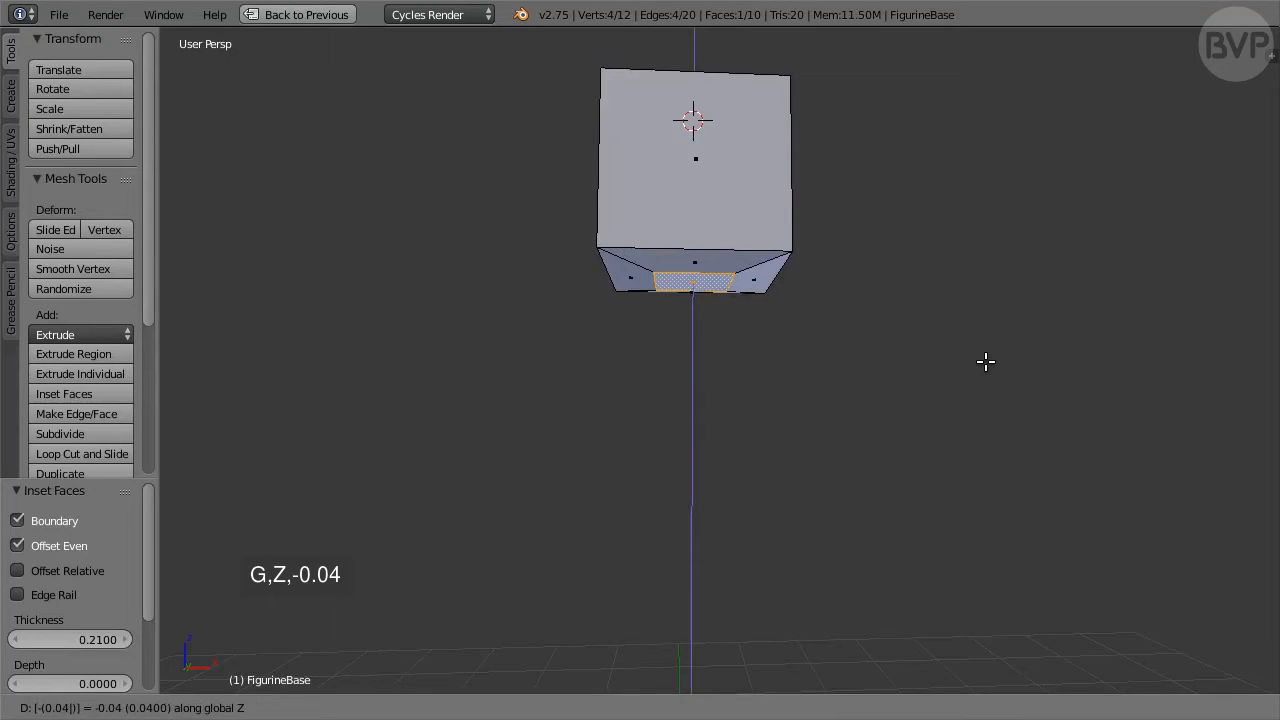
key(Return)
Extrude the inset bottom face downward by 0.12 to start the neck.
mouse_move(986, 363)
middle_down()
mouse_move(986, 377)
mouse_move(988, 363)
middle_up()
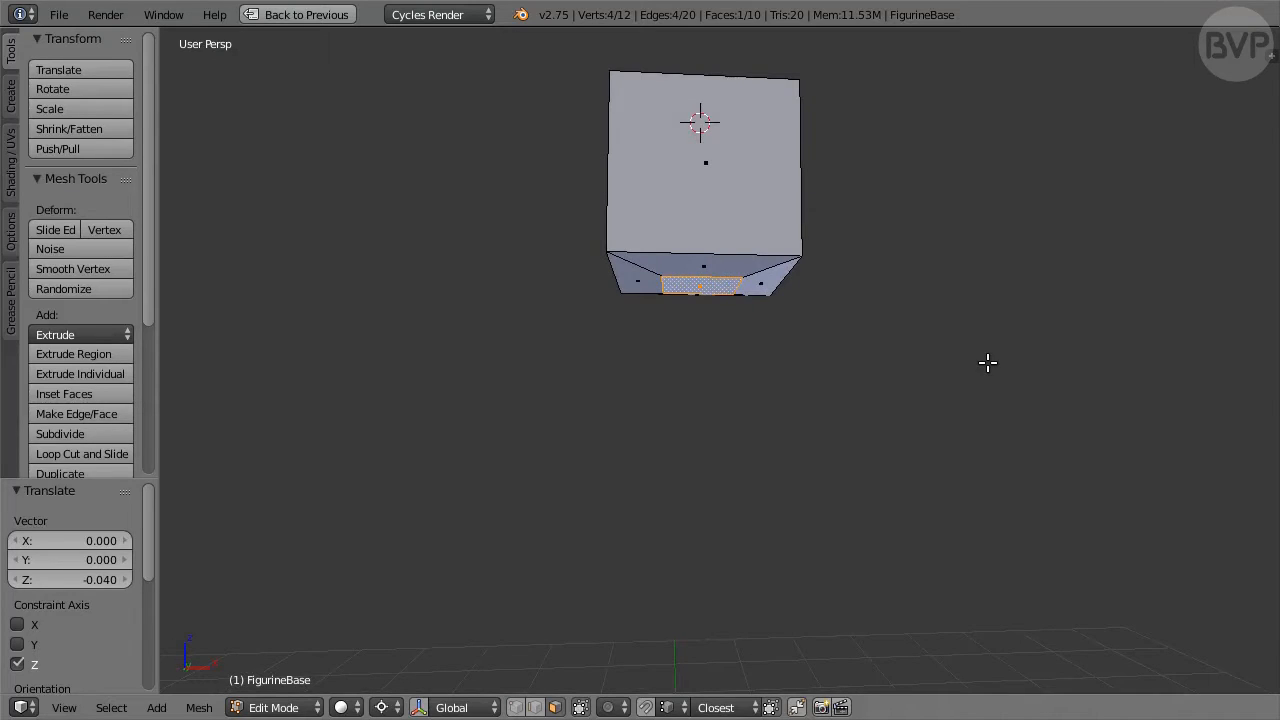
text(e0.12)
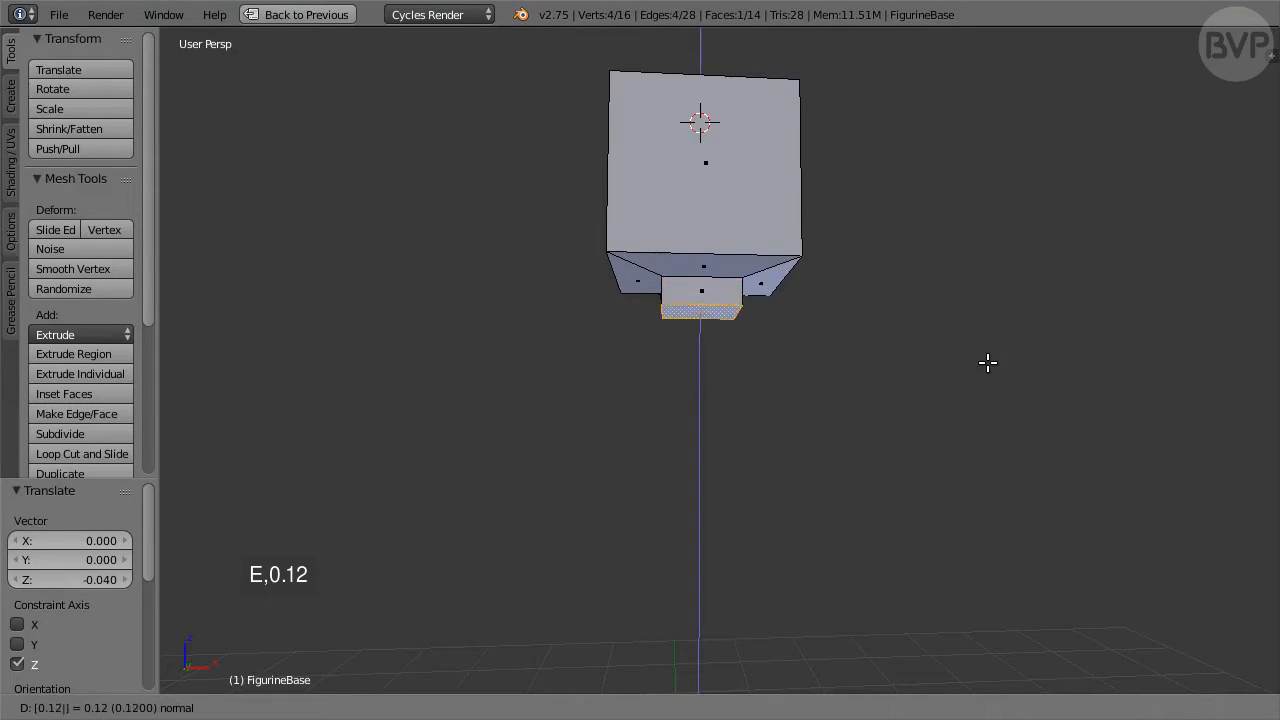
key(Return)
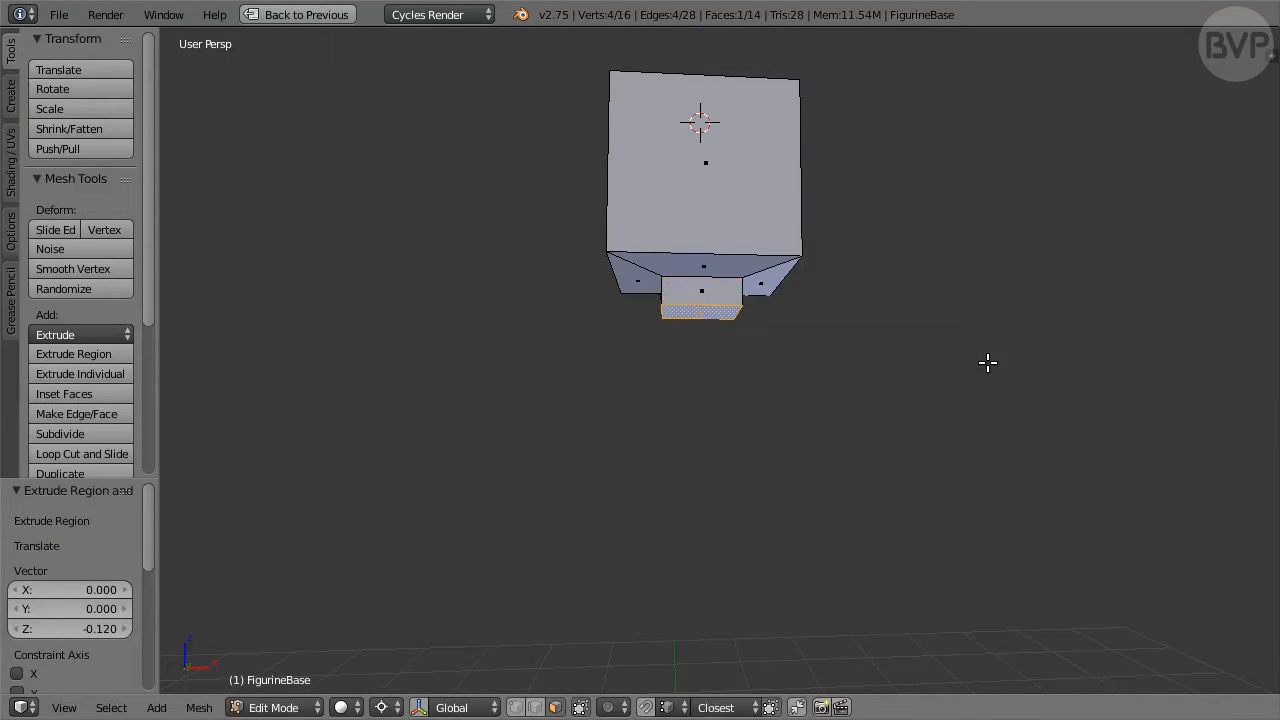
Change the pivot point from the 3D Cursor to the selection's own centre and scale the neck's end face by 0.95.
click(386, 706)
click(484, 616)
text(s0.9)
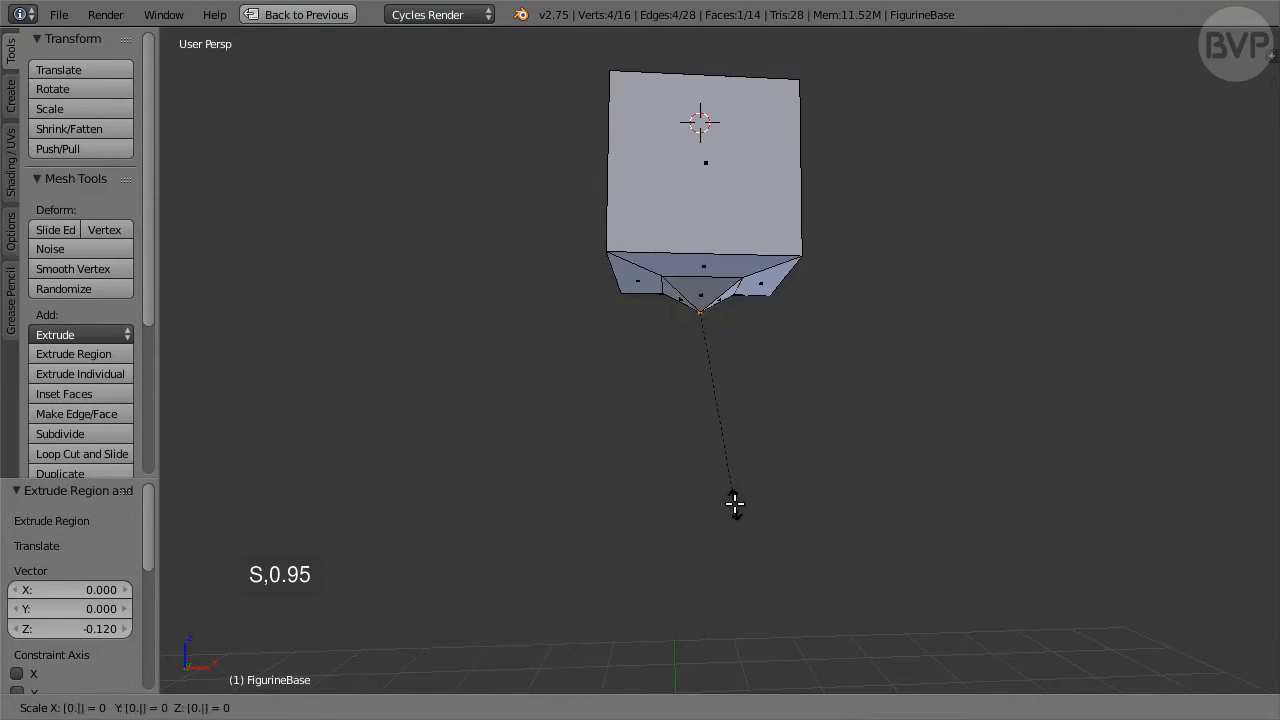
text(5)
key(Return)
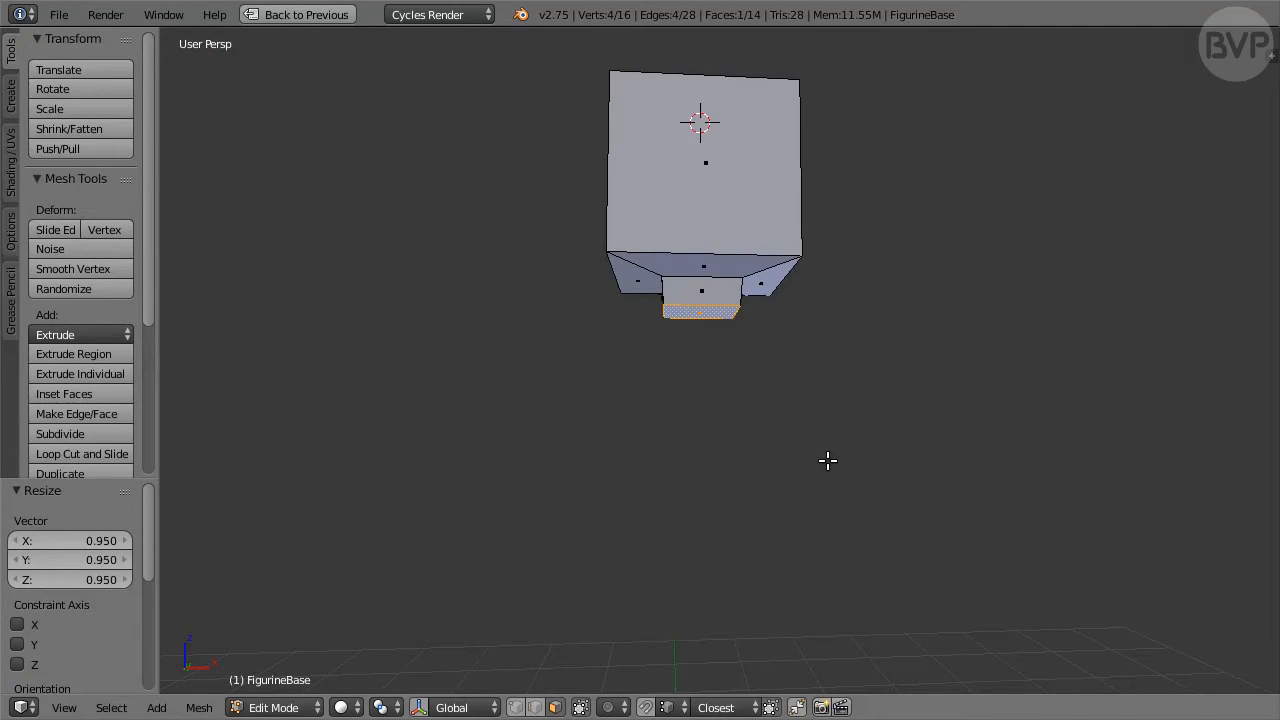
Extrude the neck's end face downward by another 0.043.
text(e)
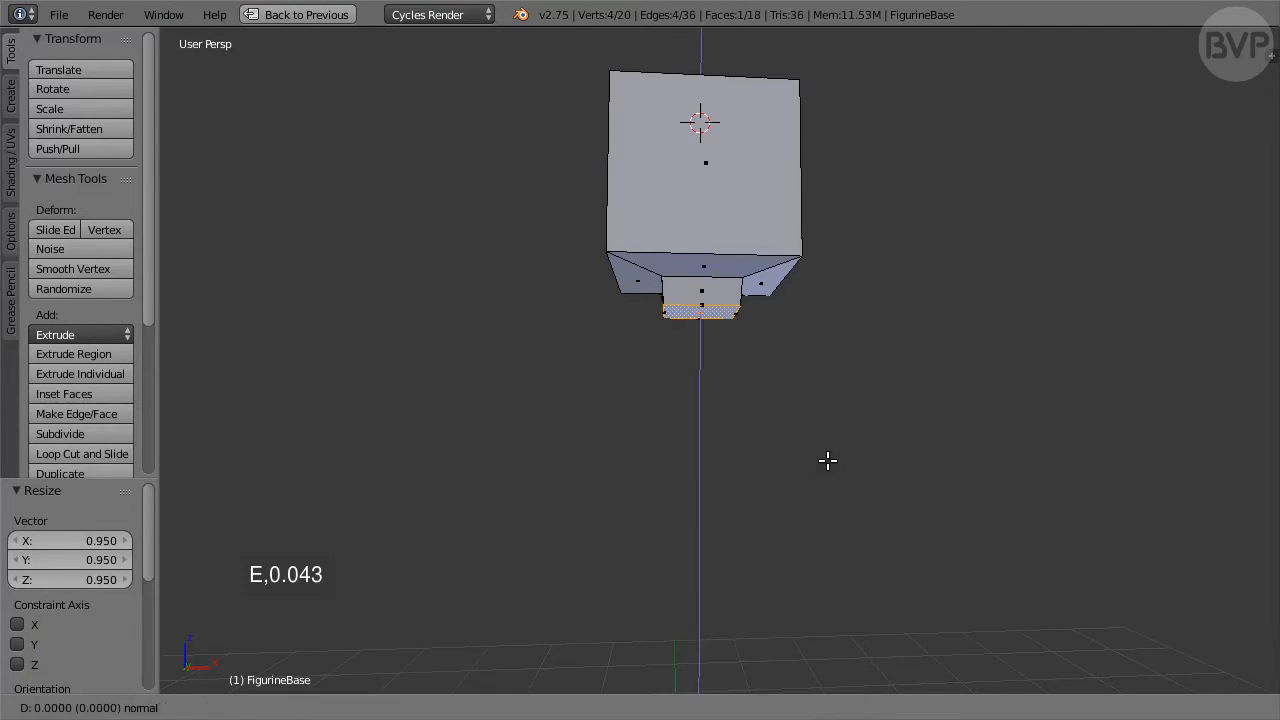
text(0.043)
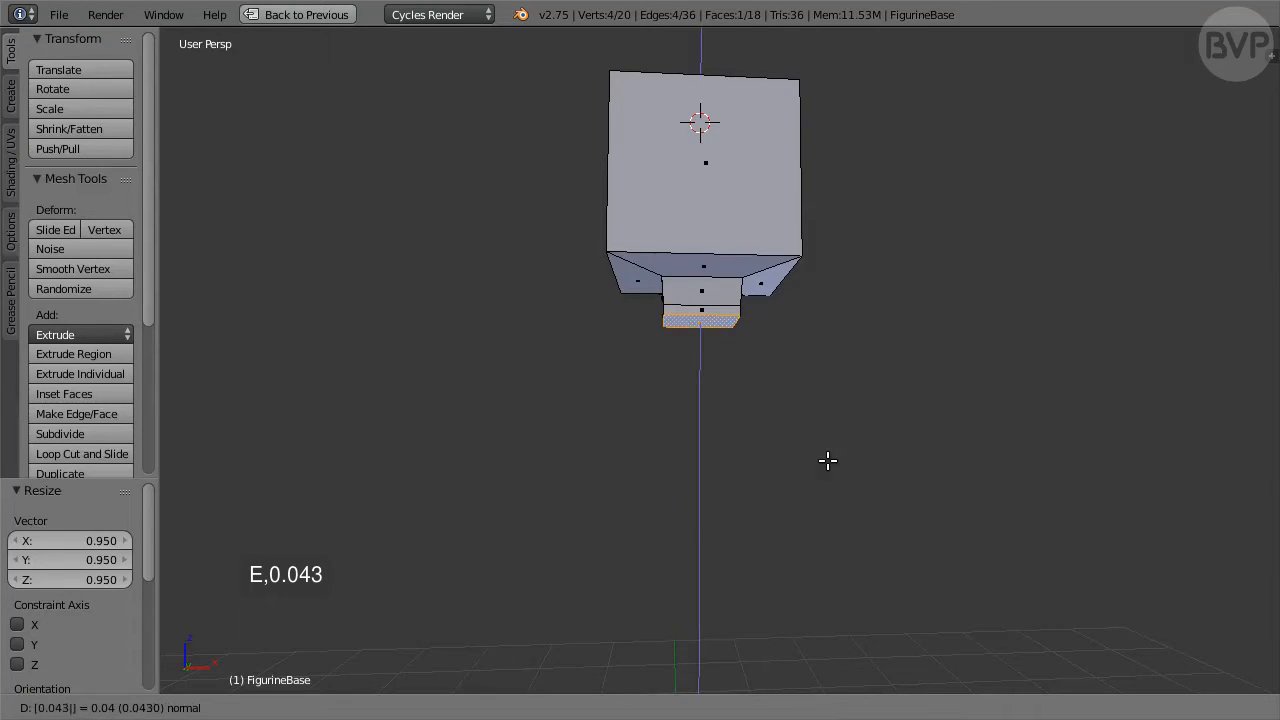
key(Return)
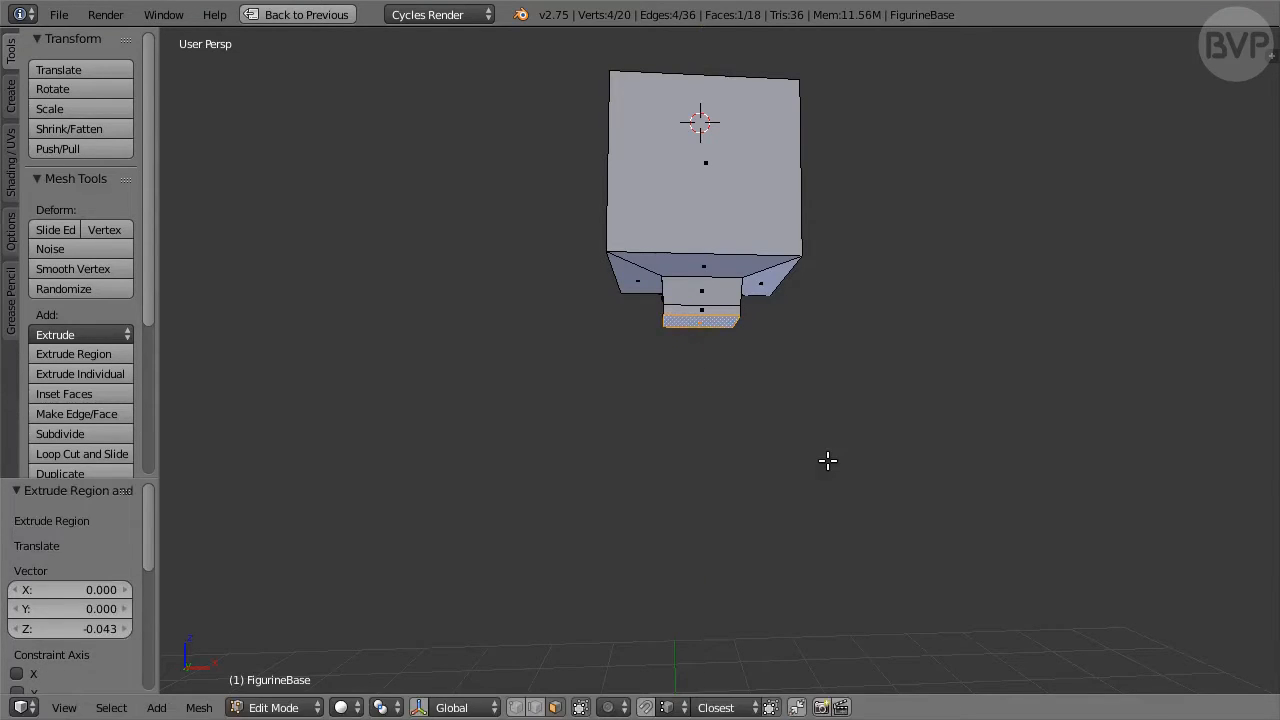
Scale the newly extruded bottom face by 1.75 overall, plus 1.2 along the X axis, to flare out the shoulders.
text(s)
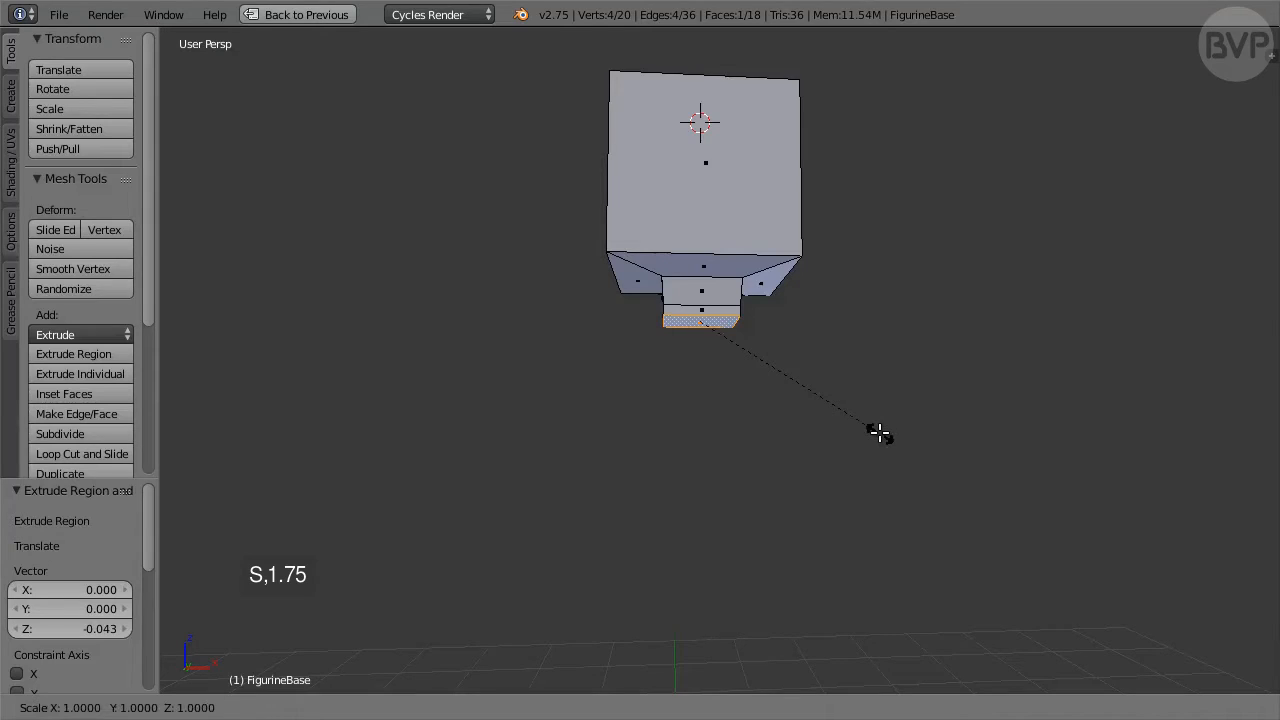
text(1.75)
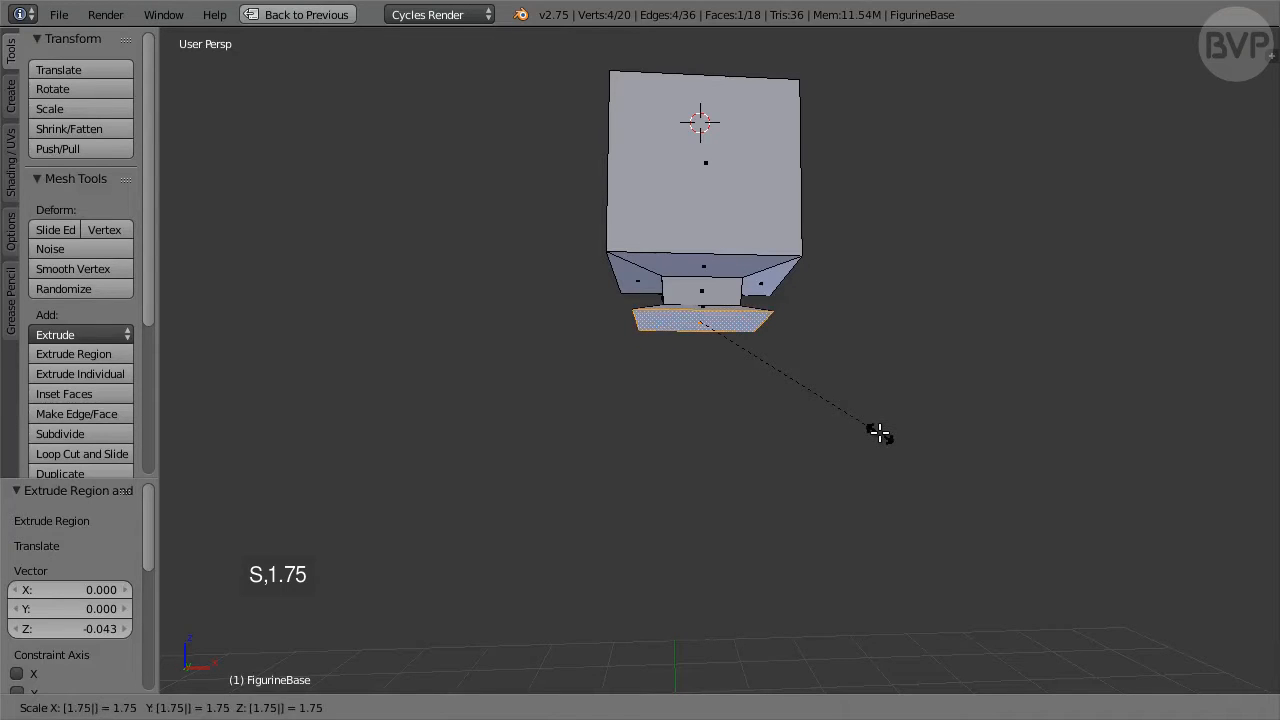
key(Return)
middle_drag(873, 431, 908, 457)
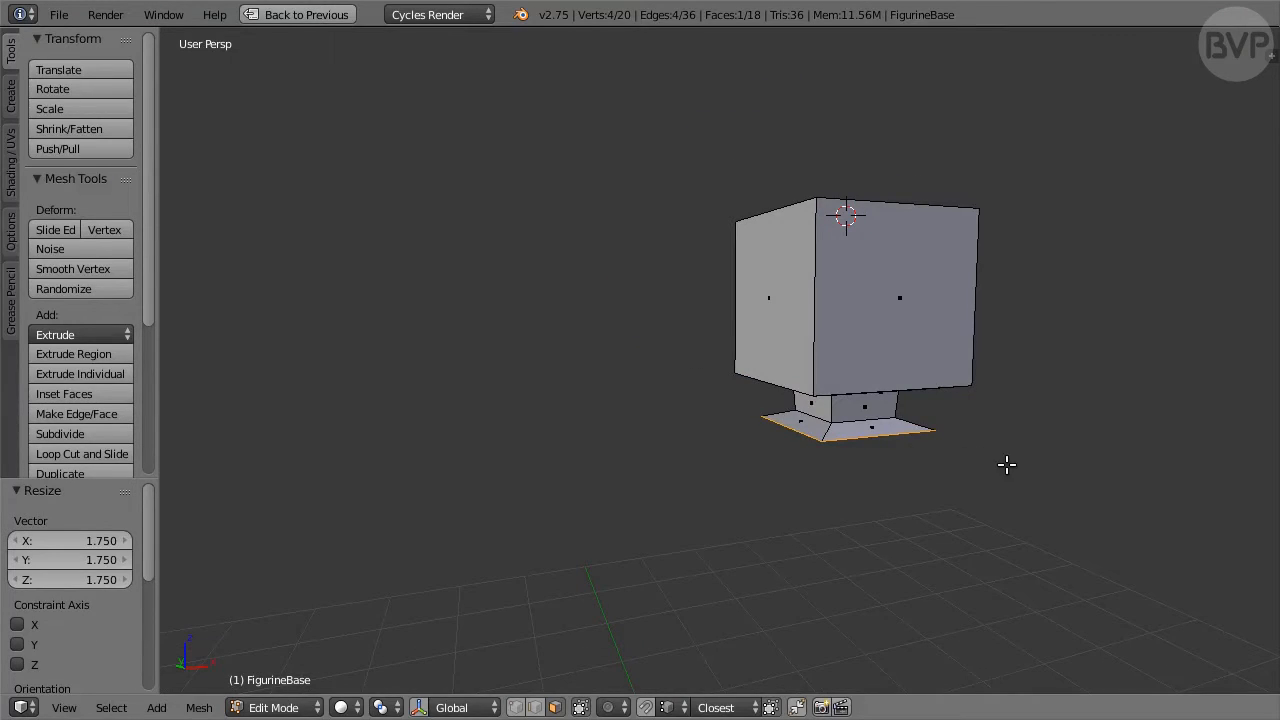
text(sx1.2)
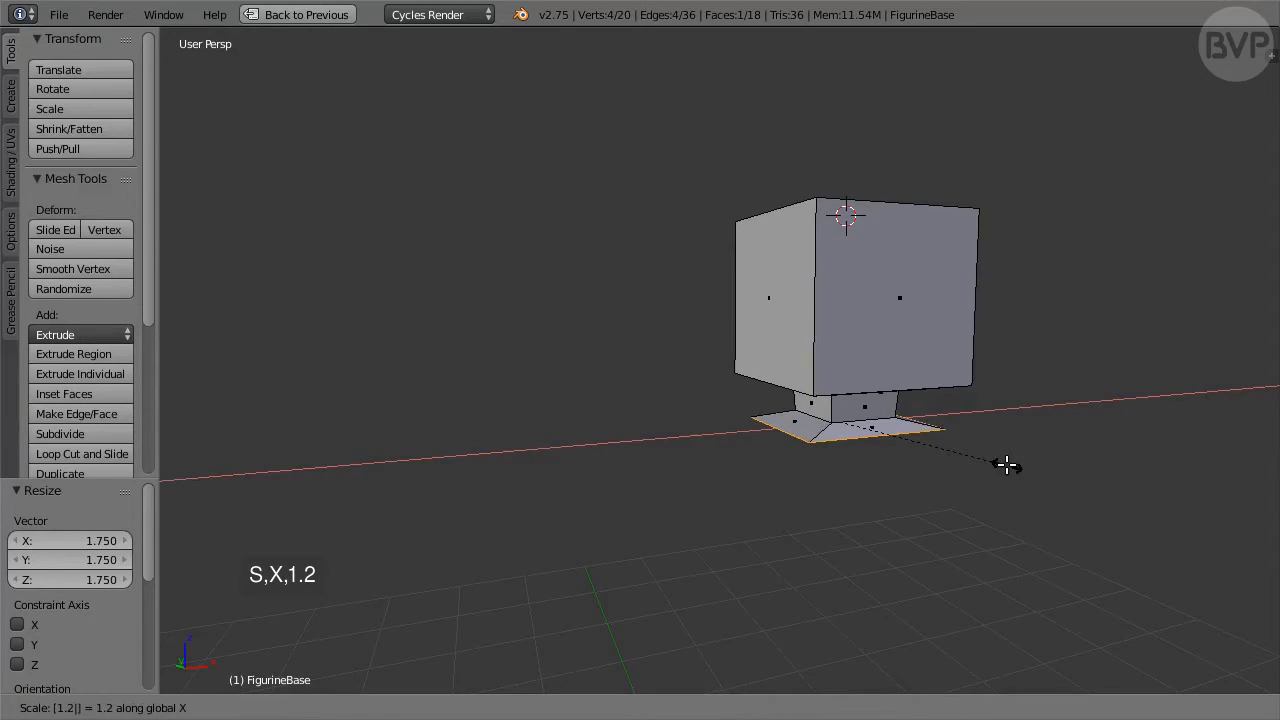
key(Return)
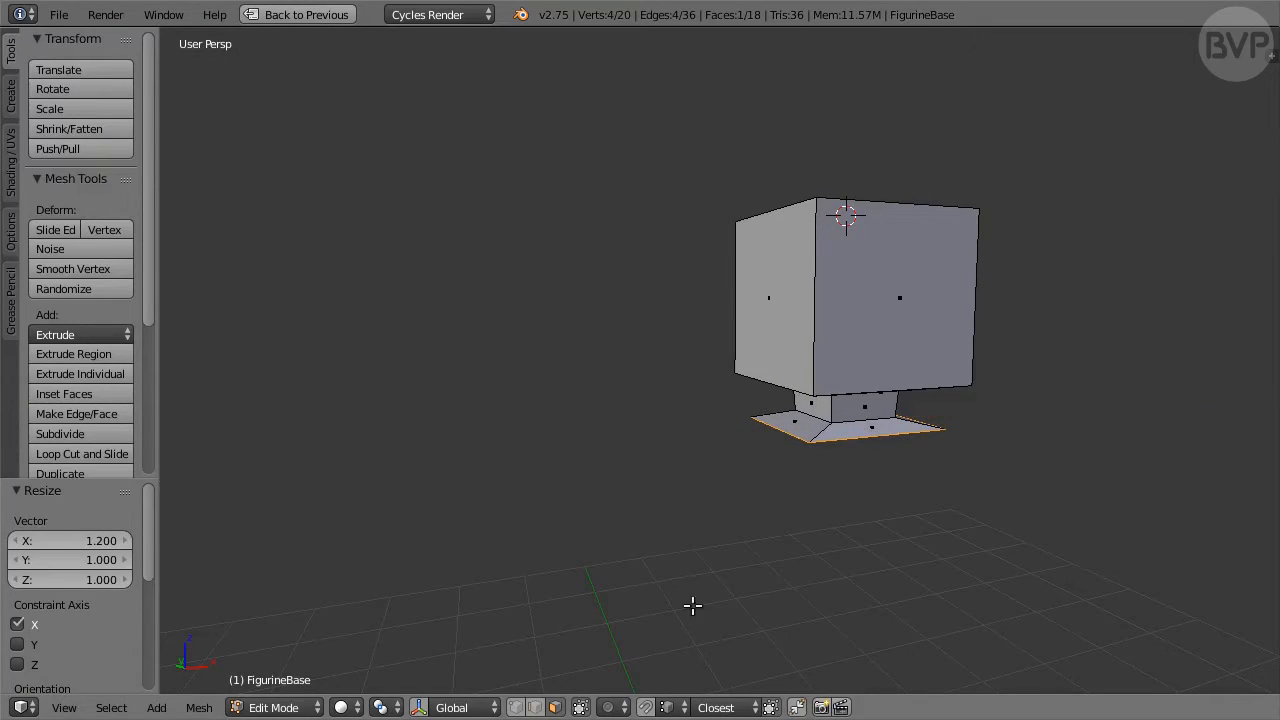
Using edge selection, extrude the shoulder base's outer edge on the negative X side by -0.22 along the X axis.
click(536, 708)
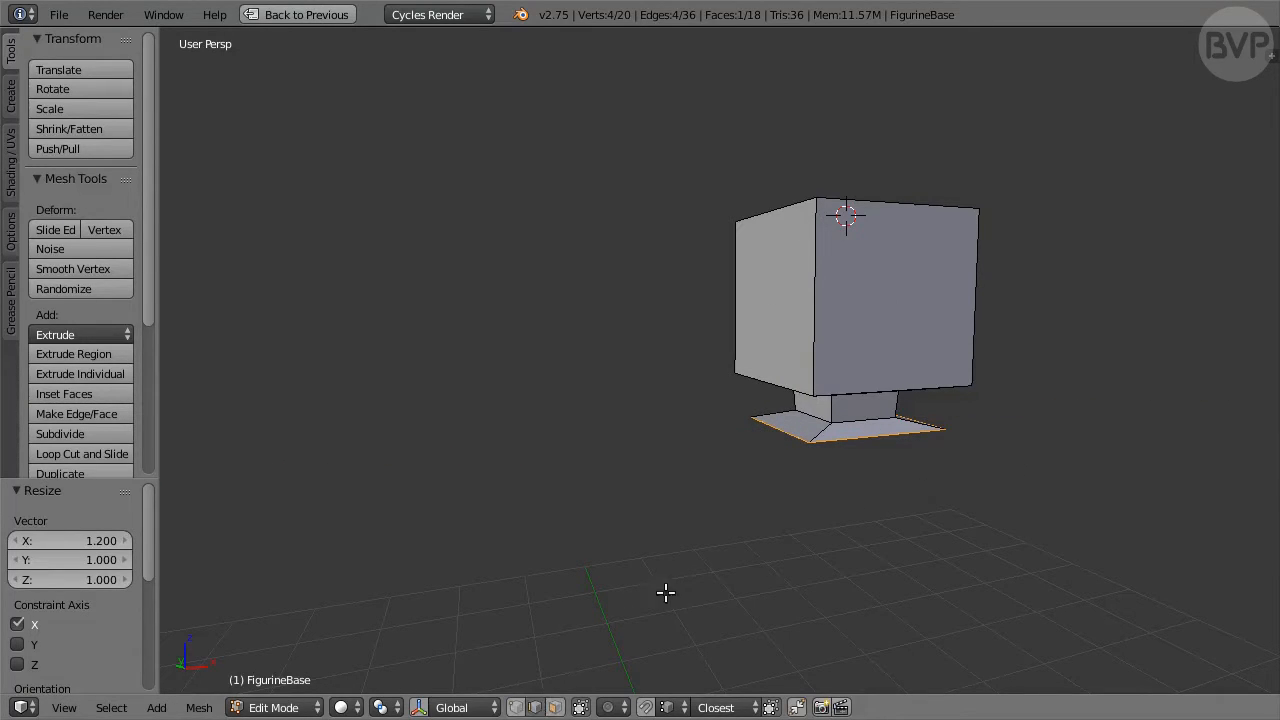
right_click(776, 435)
key(e)
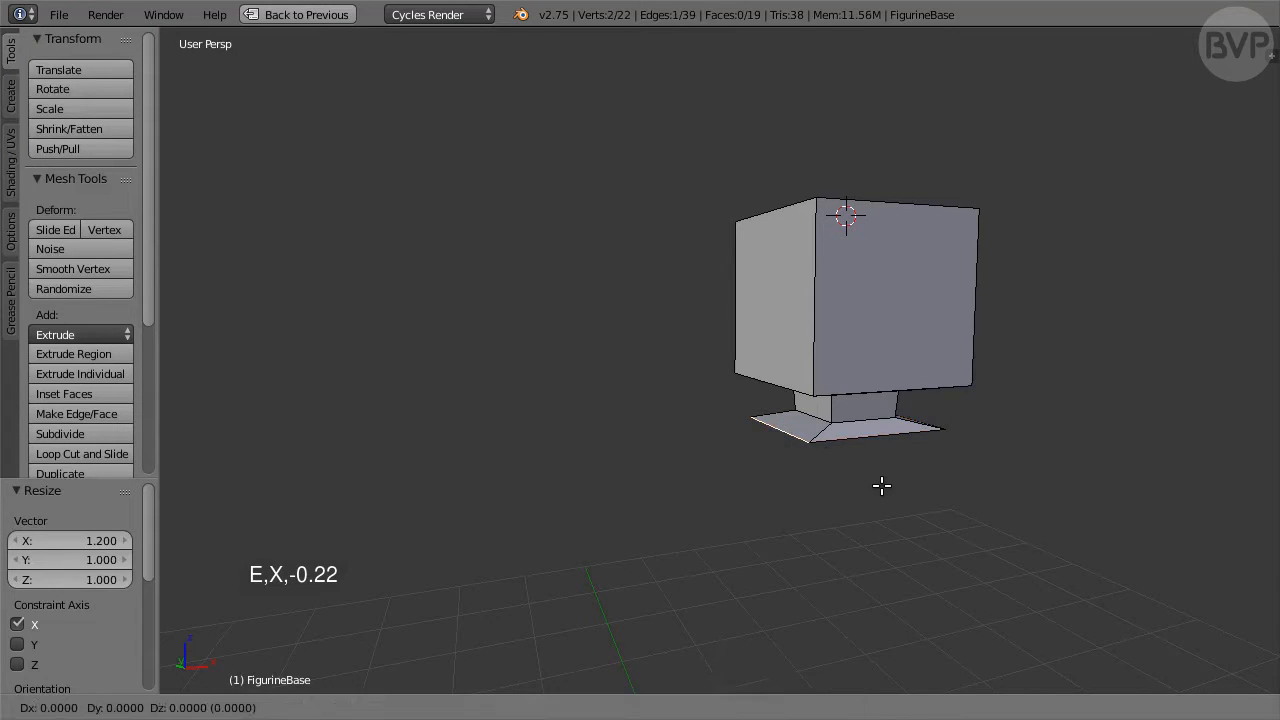
text(x)
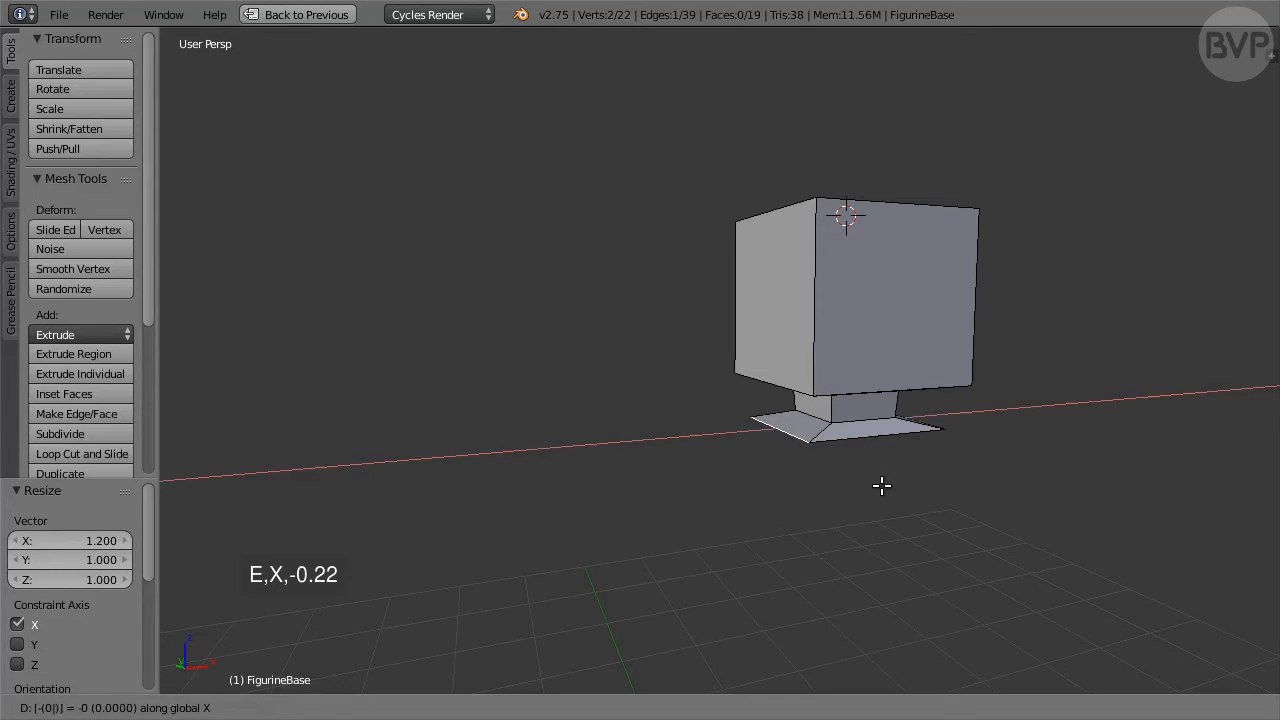
text(-0.22)
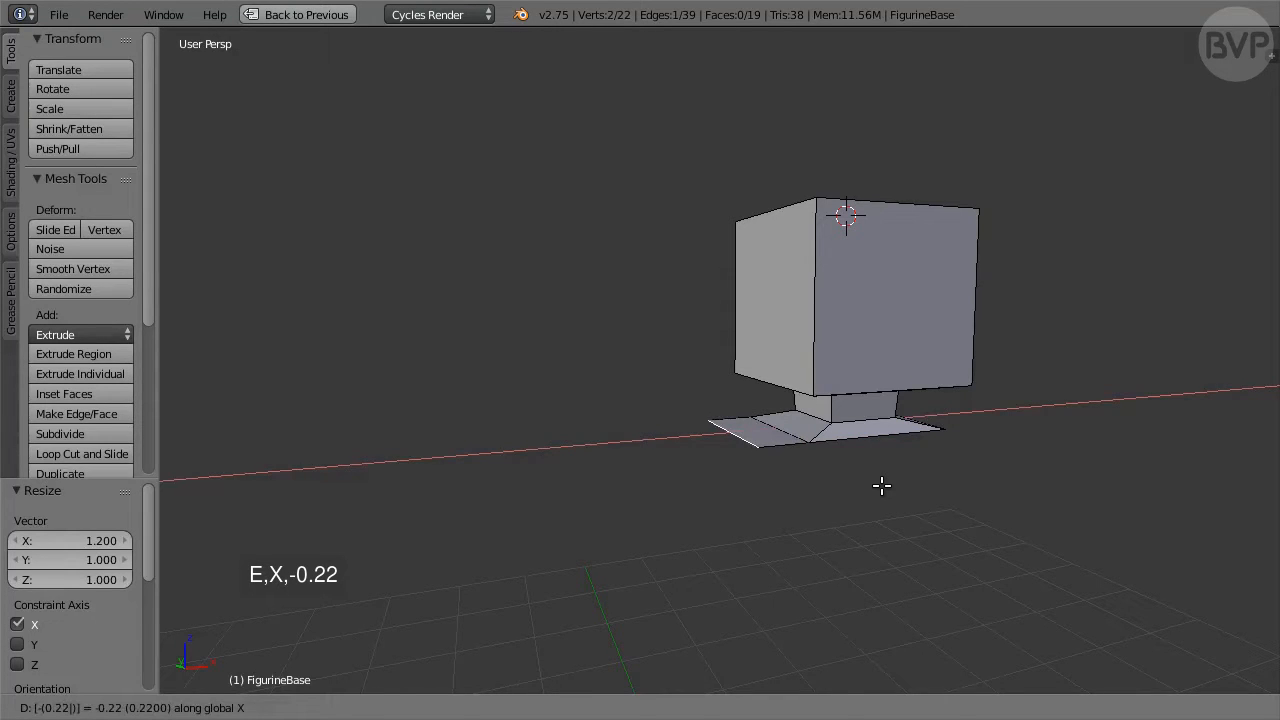
key(Return)
Scale the extruded shoulder edge by 0.84 and move it 0.017 along the Y axis.
middle_drag(717, 500, 750, 527)
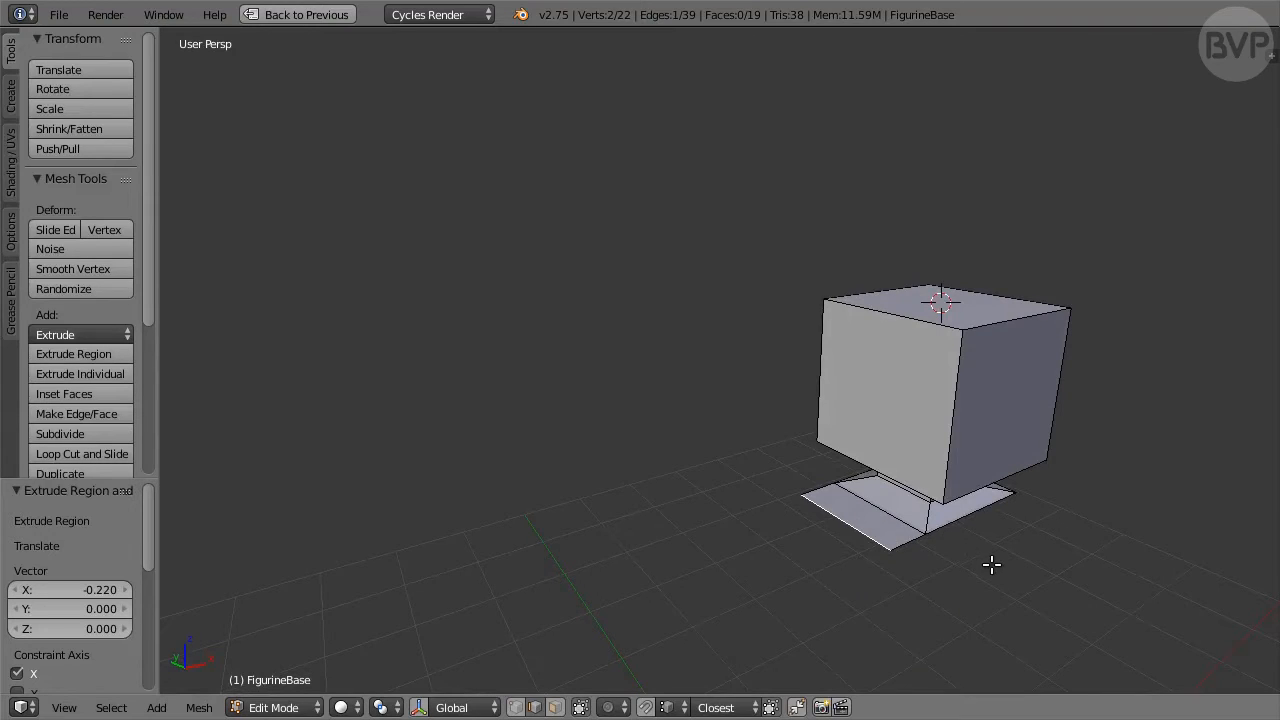
middle_drag(991, 565, 954, 518)
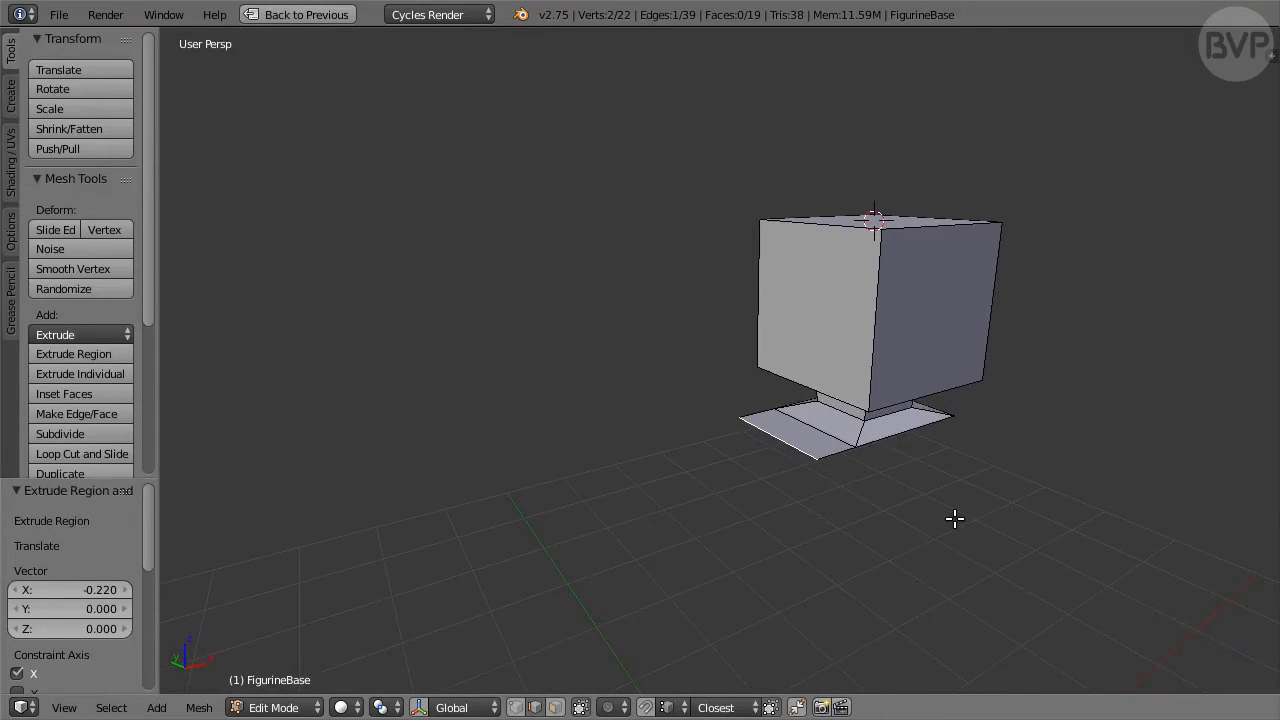
text(s0.84)
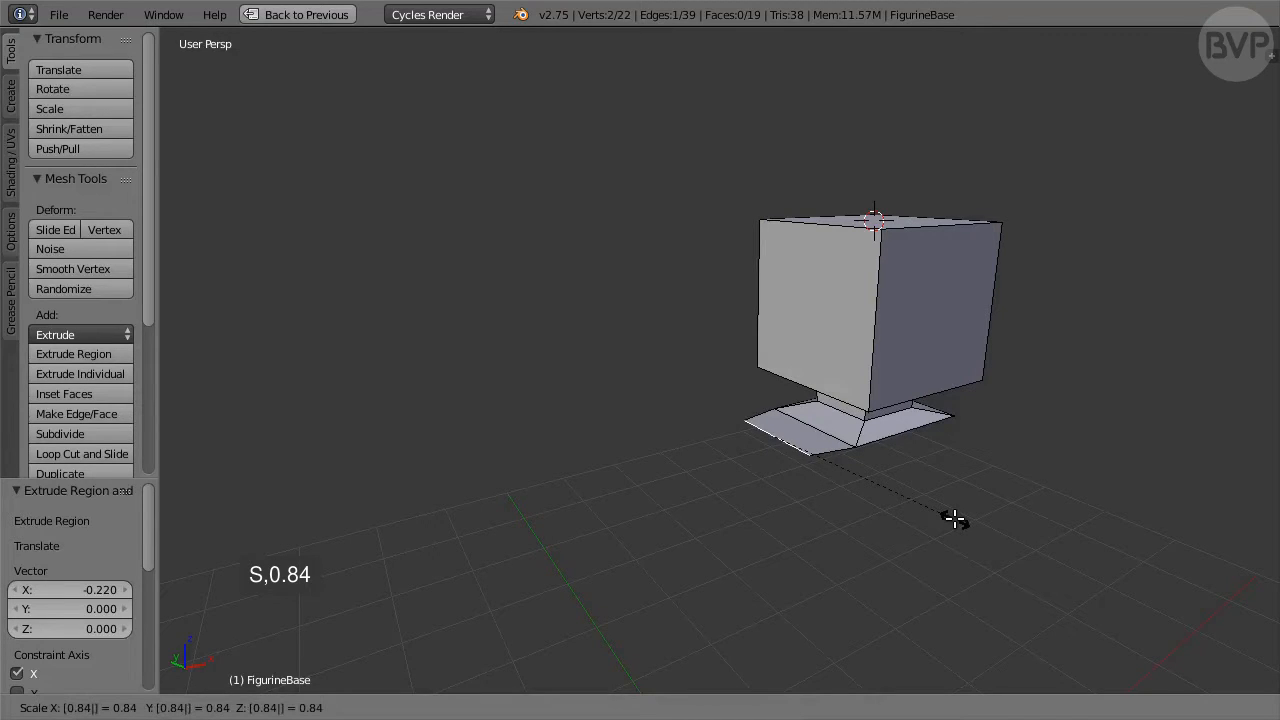
key(Return)
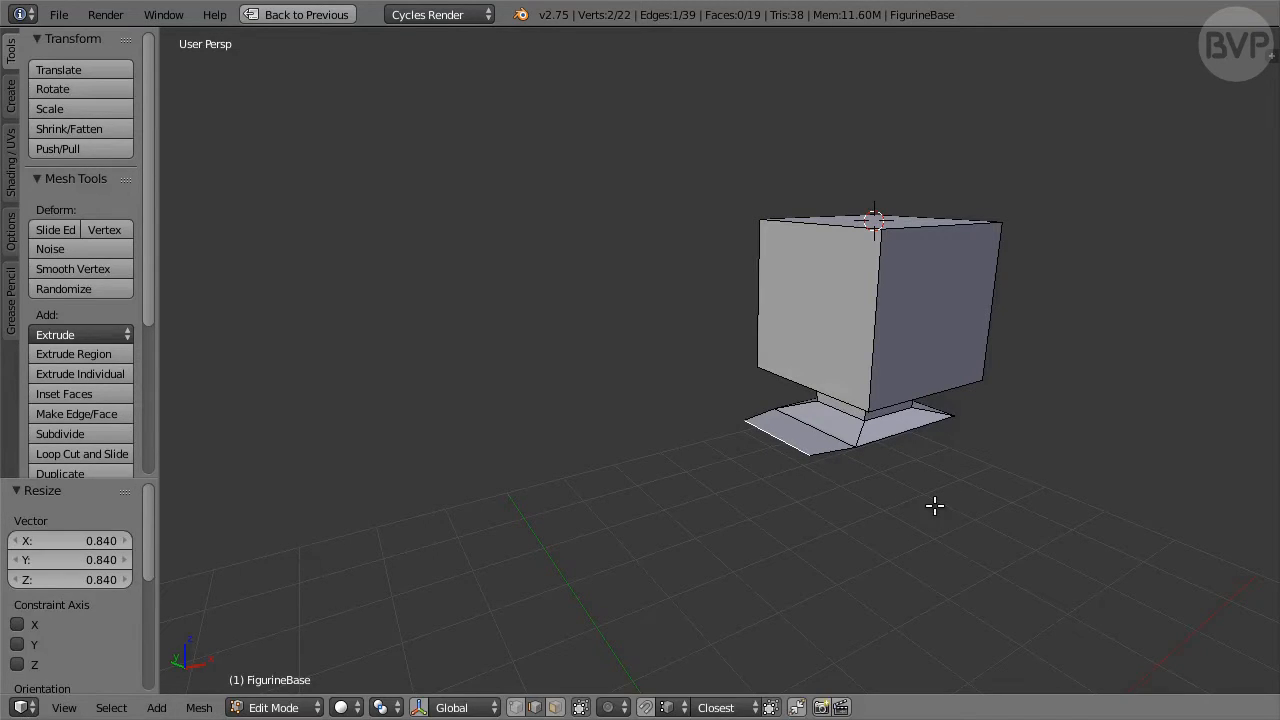
text(gy0.017)
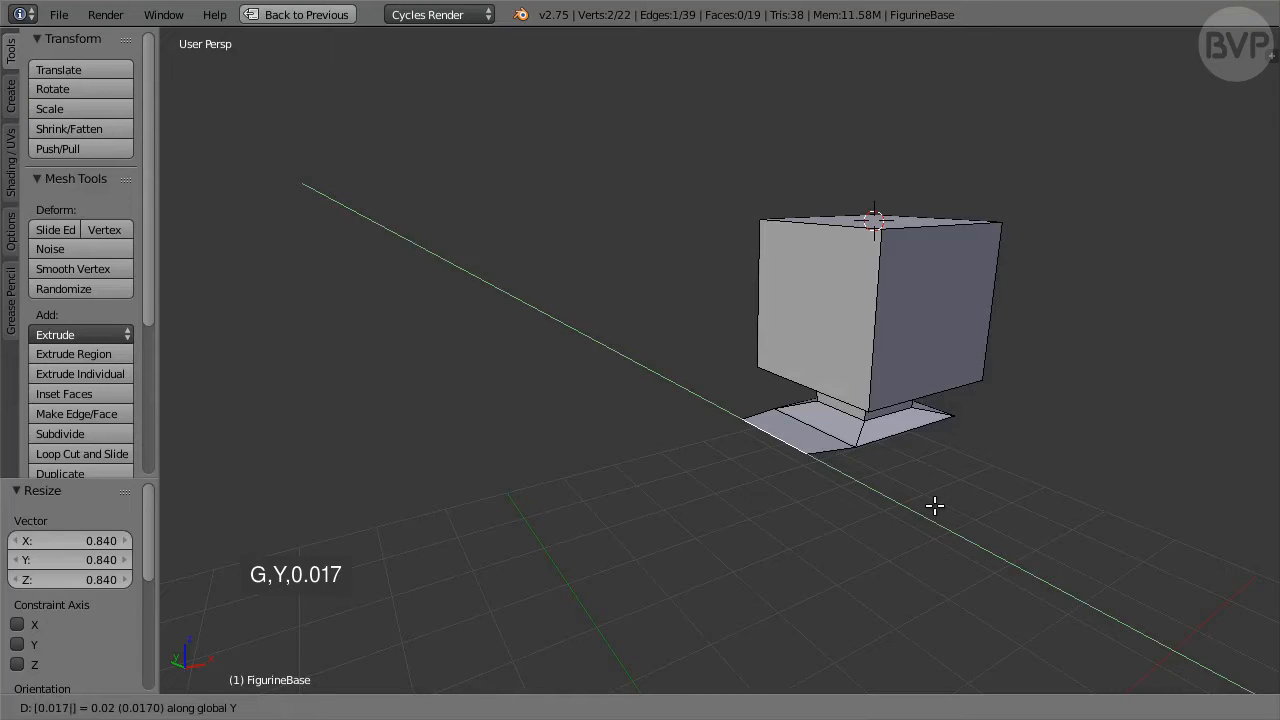
key(Return)
Using face selection, delete the large bottom face of the shoulder base so its underside is open.
scroll(935, 505, up, 1)
scroll(968, 502, up, 1)
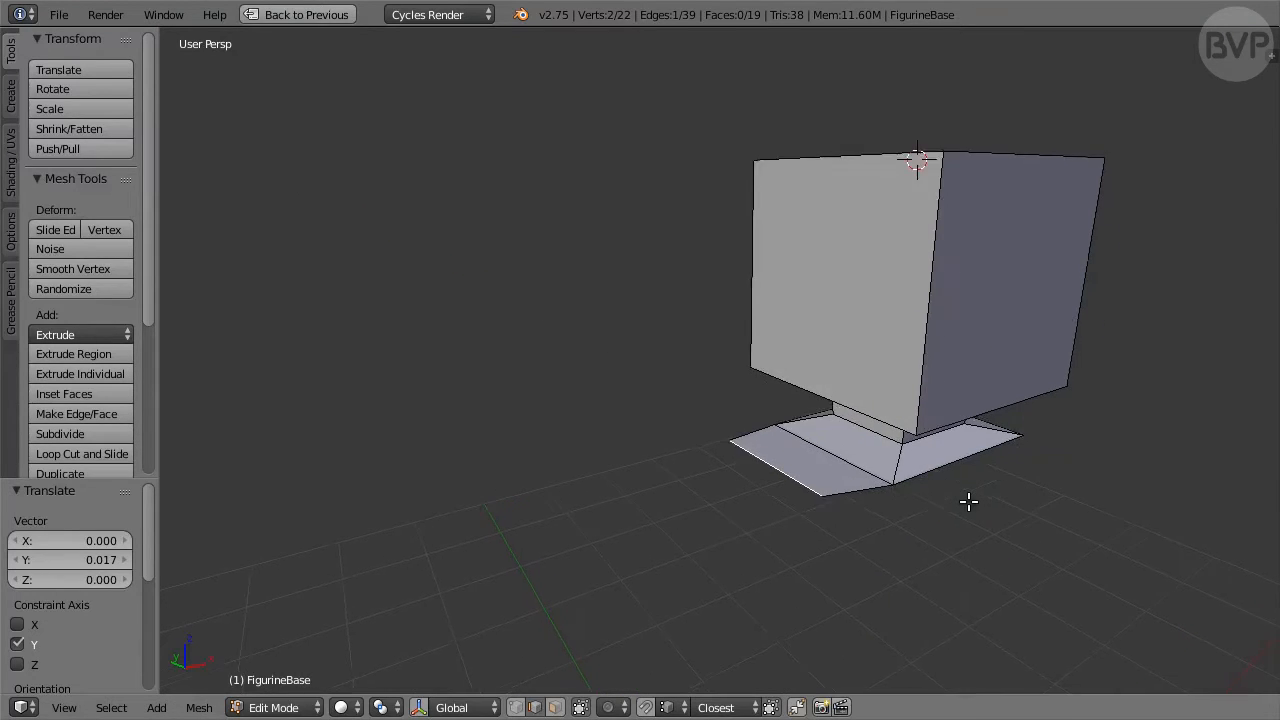
shift+middle_drag(968, 502, 929, 491)
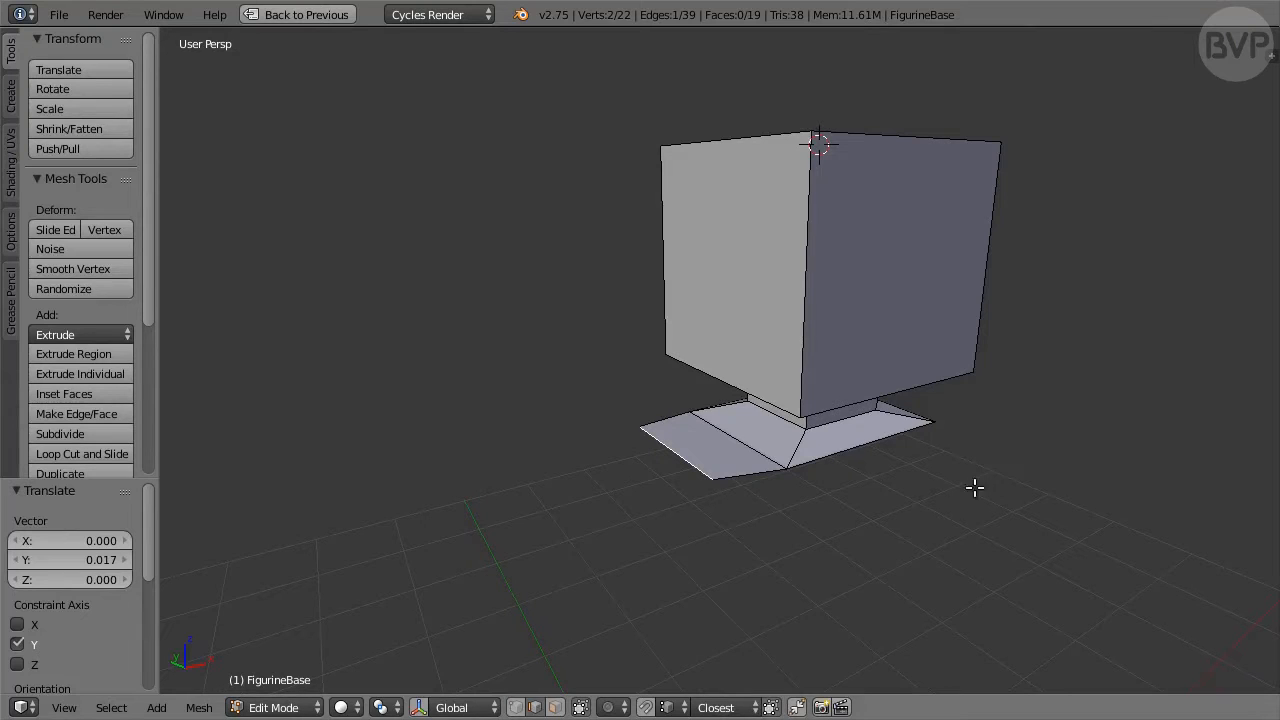
click(553, 708)
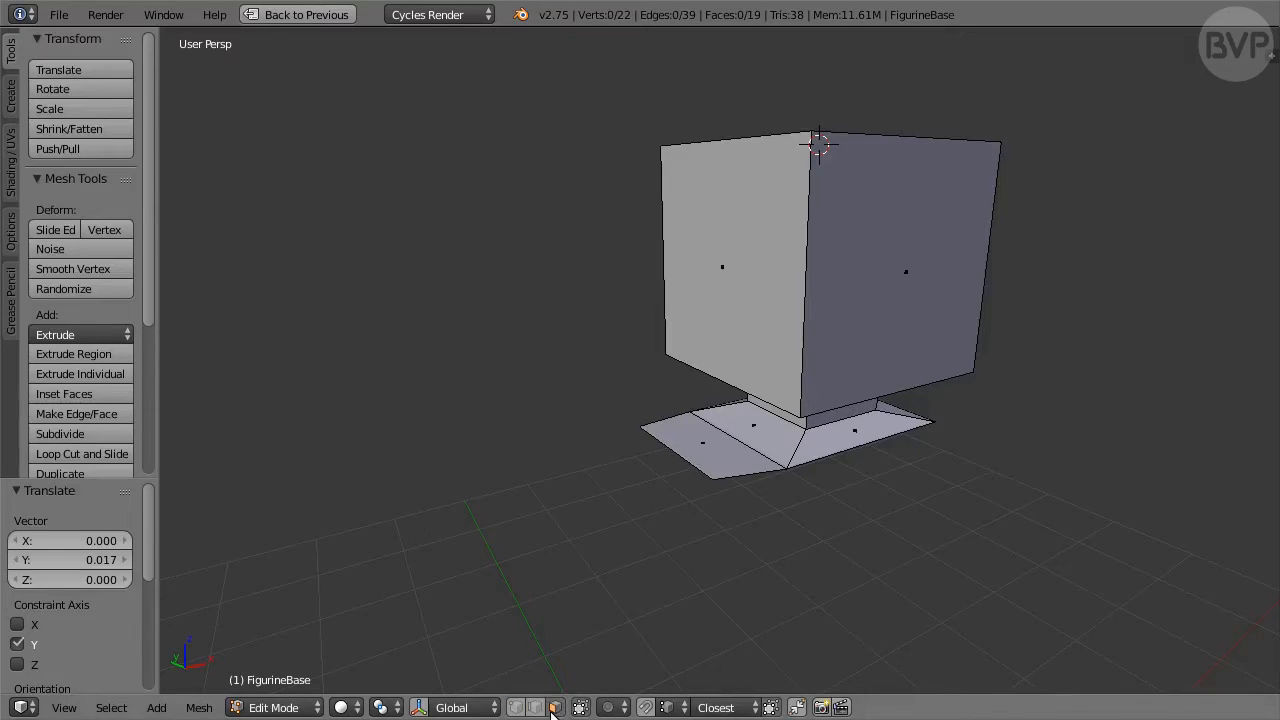
middle_drag(886, 503, 950, 399)
click(823, 263)
key(x)
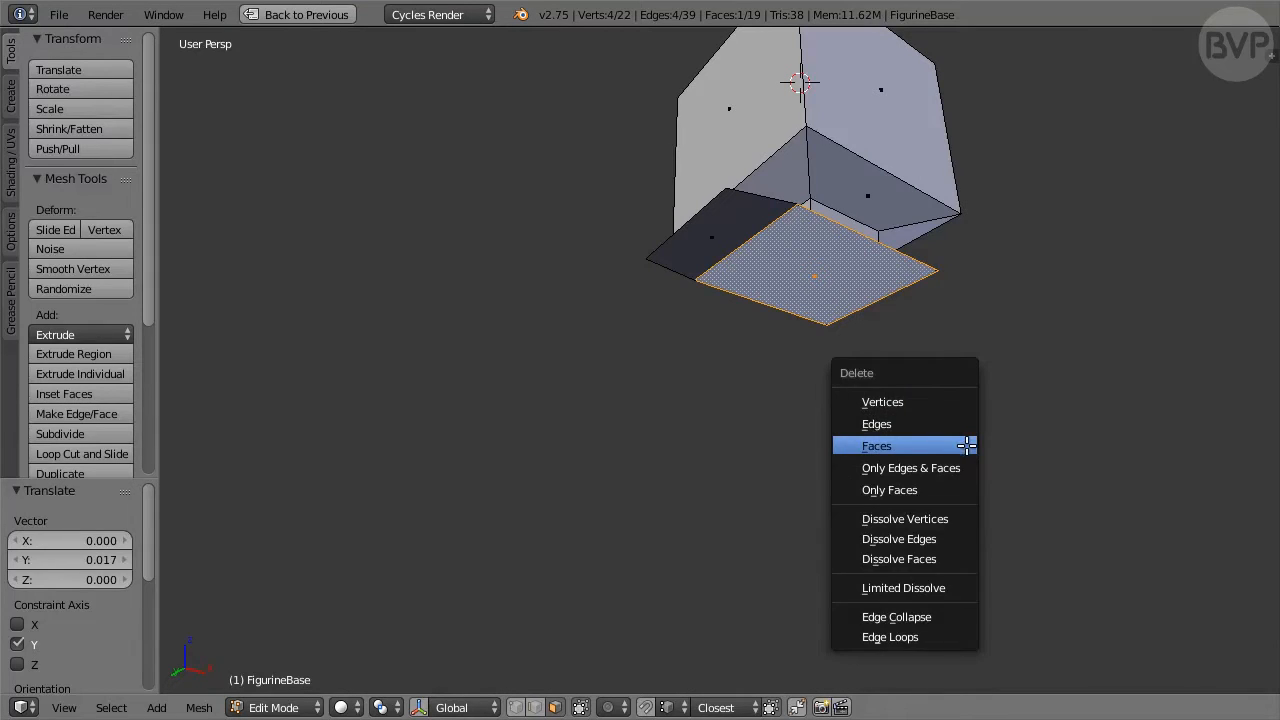
click(966, 446)
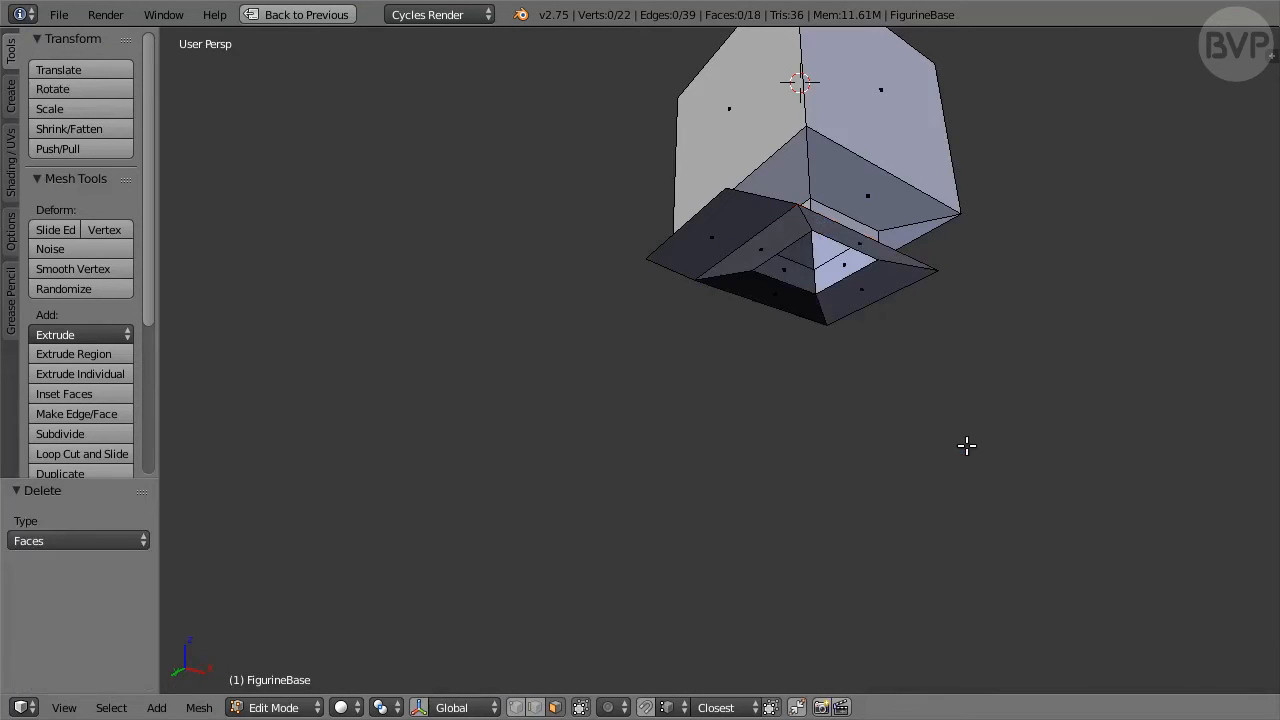
Select the full outer edge loop of the shoulder base, including the side extension's outer edge, and extrude it -1.9 along Z.
click(537, 707)
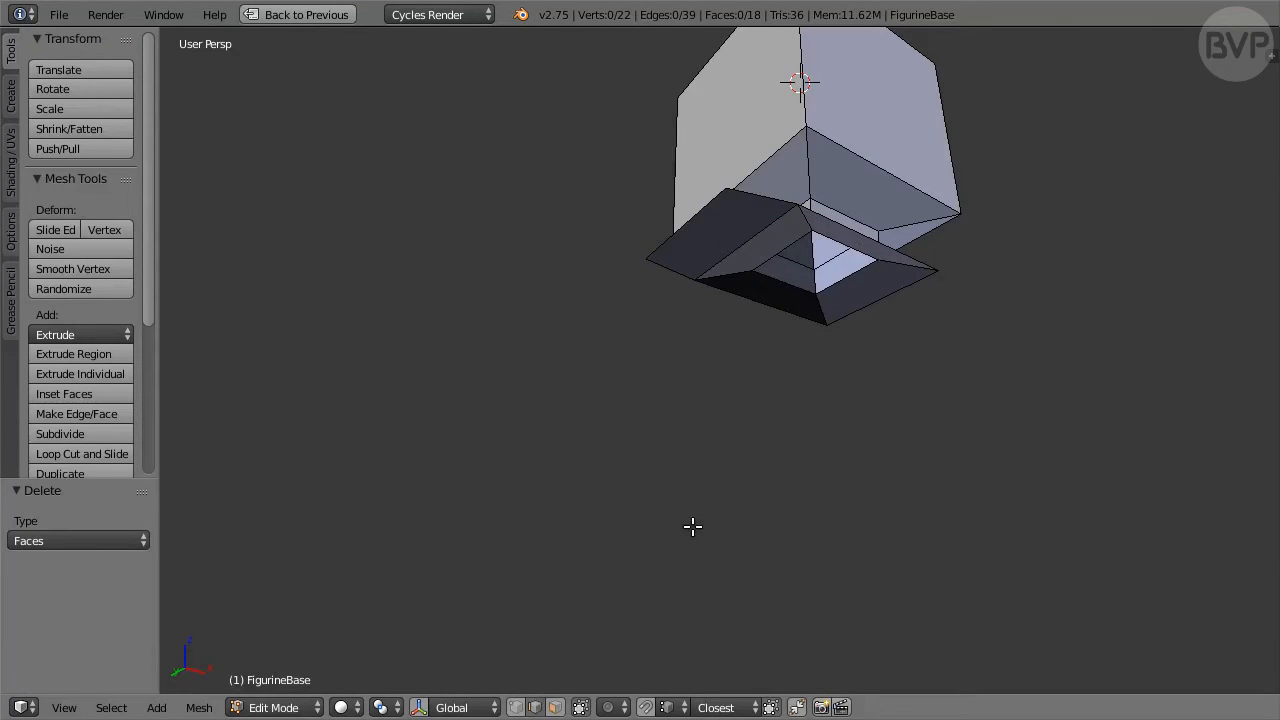
alt+click(769, 310)
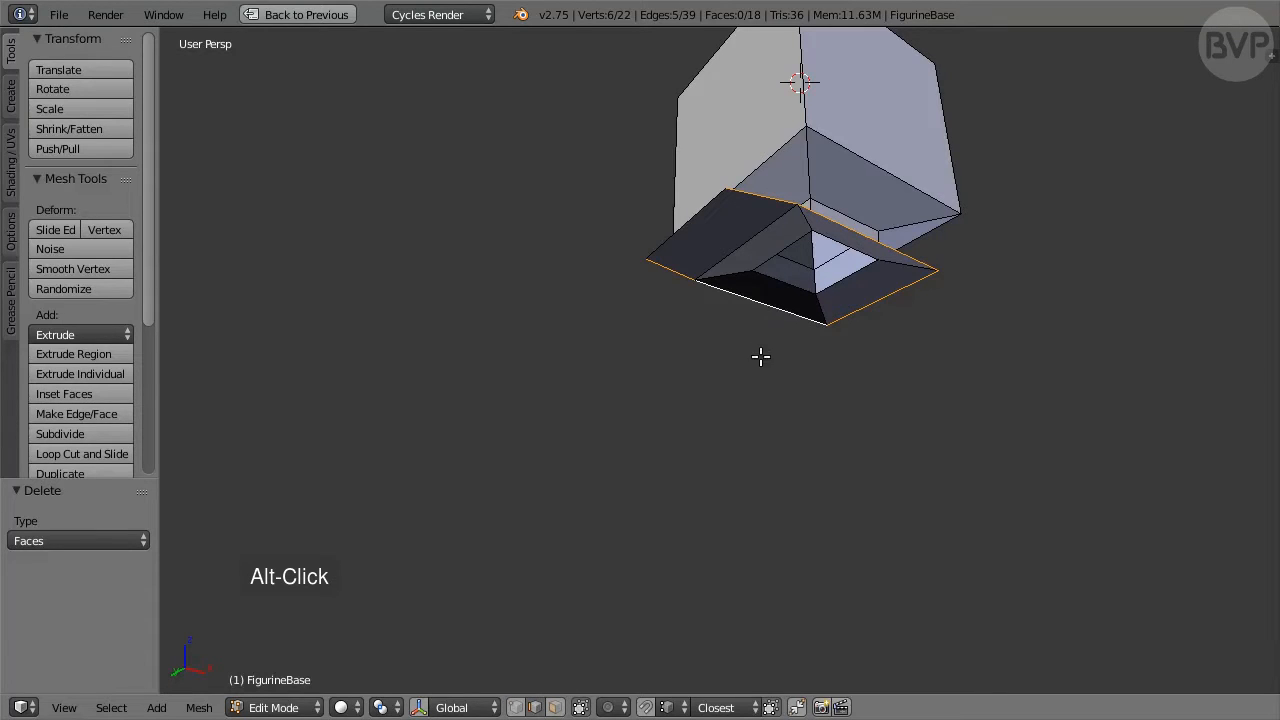
shift+click(662, 244)
mouse_move(800, 345)
middle_down()
mouse_move(749, 366)
mouse_move(700, 320)
mouse_move(863, 406)
mouse_move(788, 357)
middle_up()
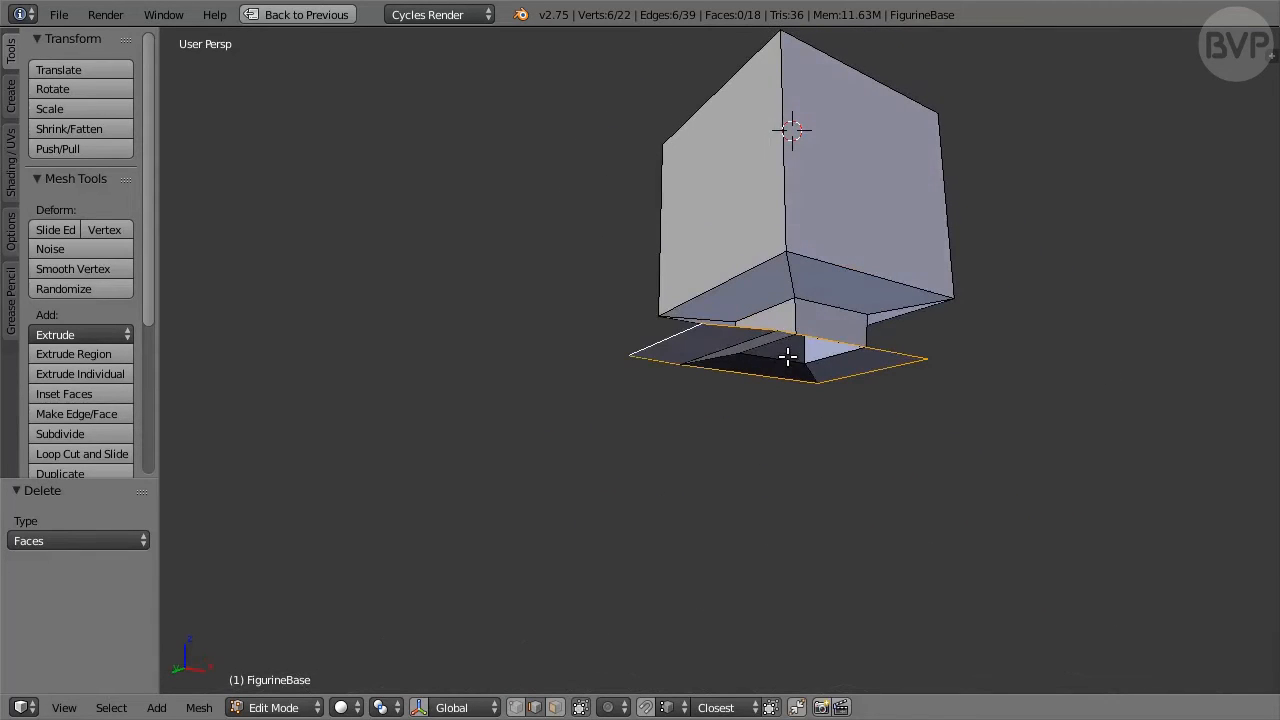
key(e)
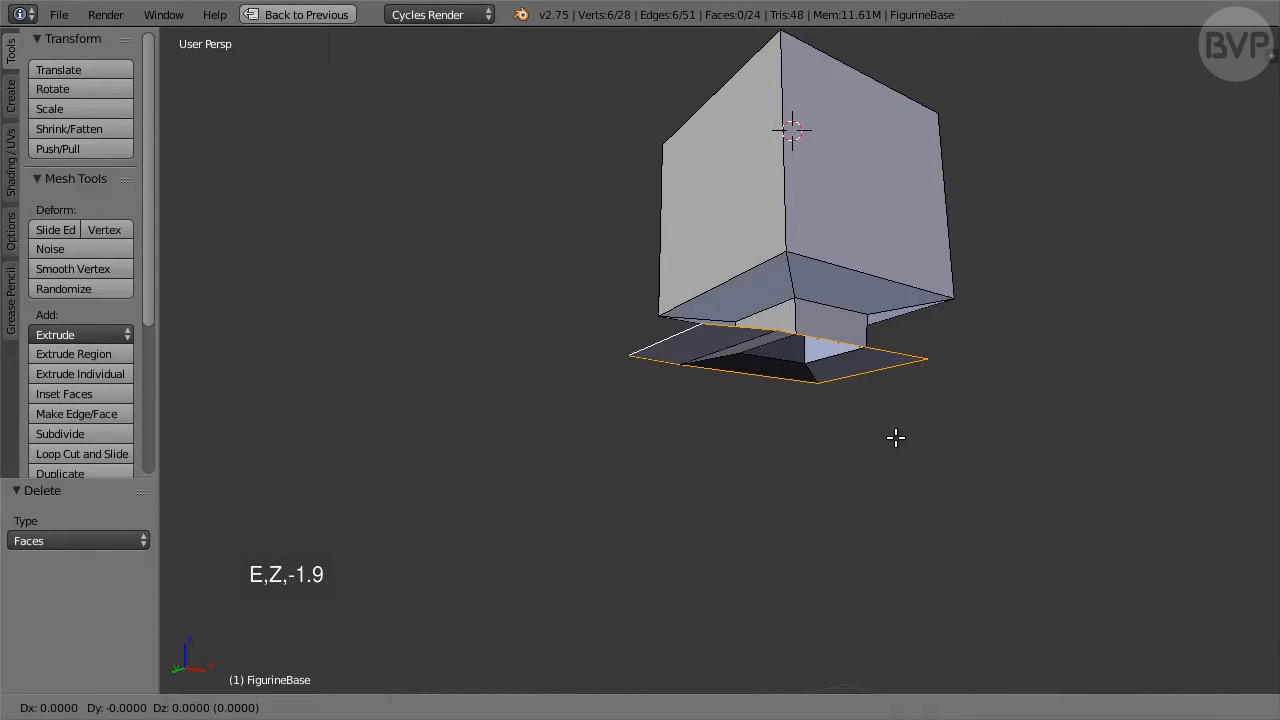
text(z-1.9)
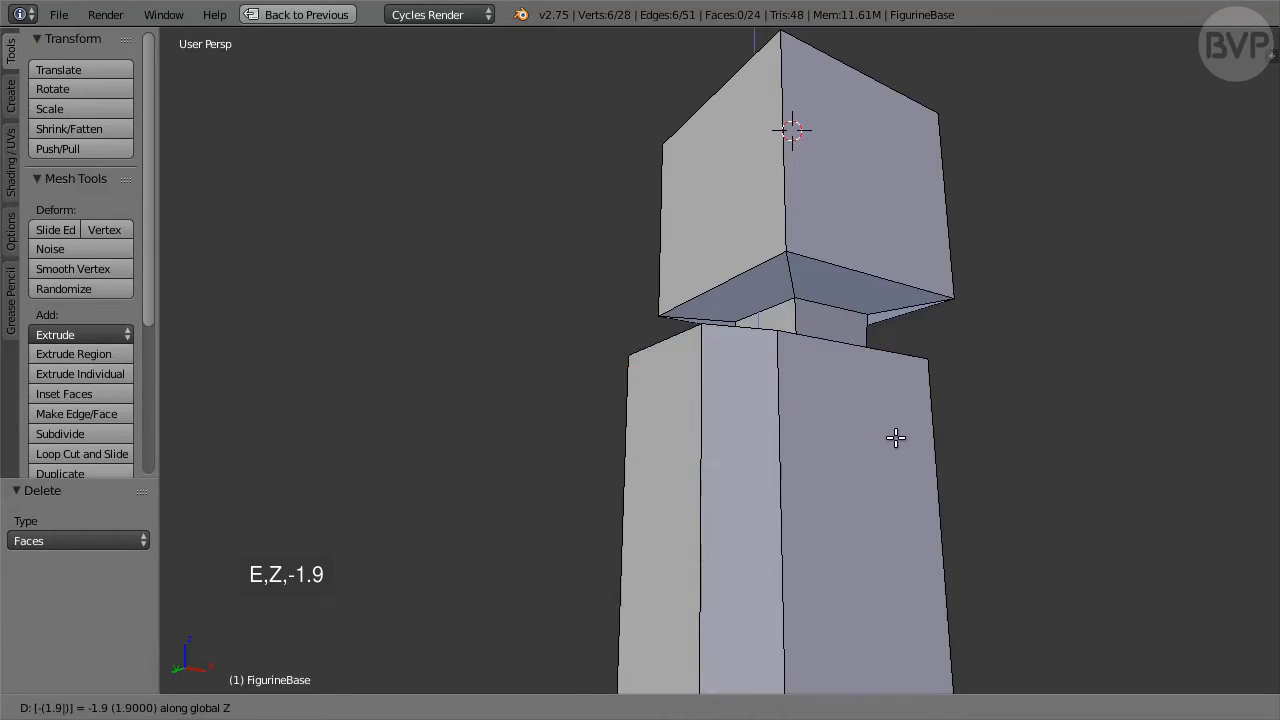
key(Return)
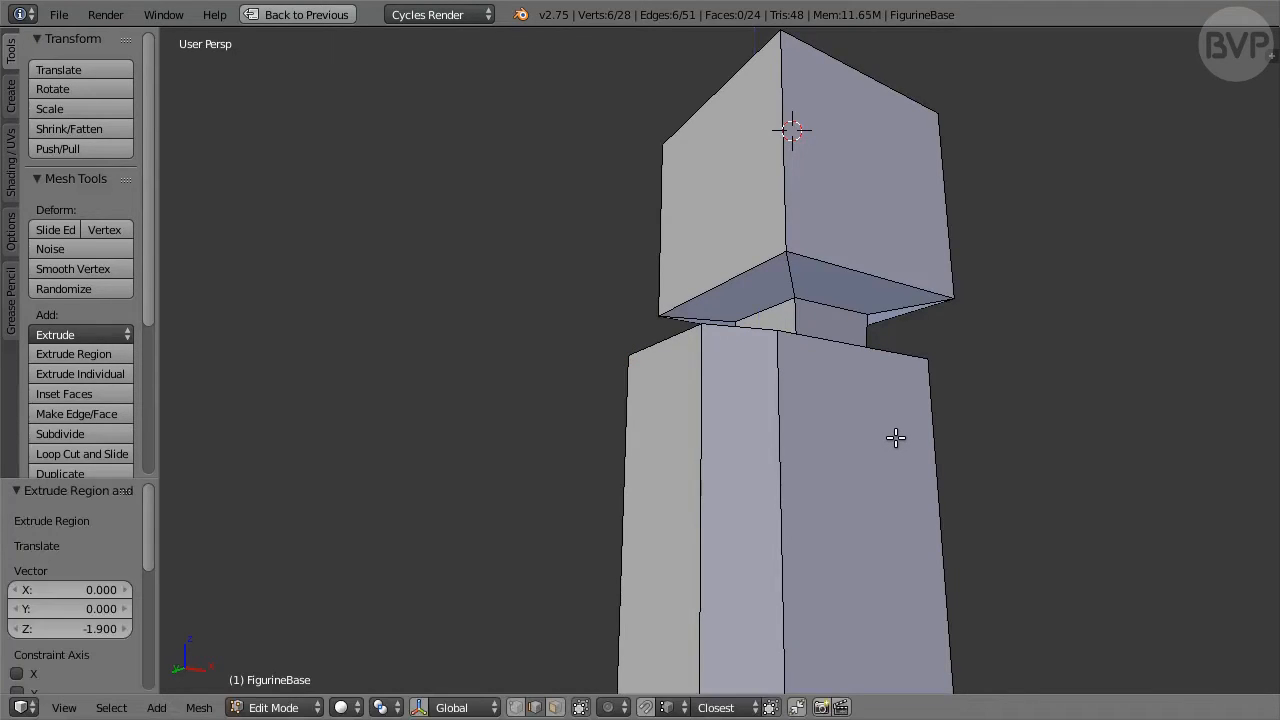
In front view, add a single centred vertical loop cut running through the head, neck and torso.
key(KP_1)
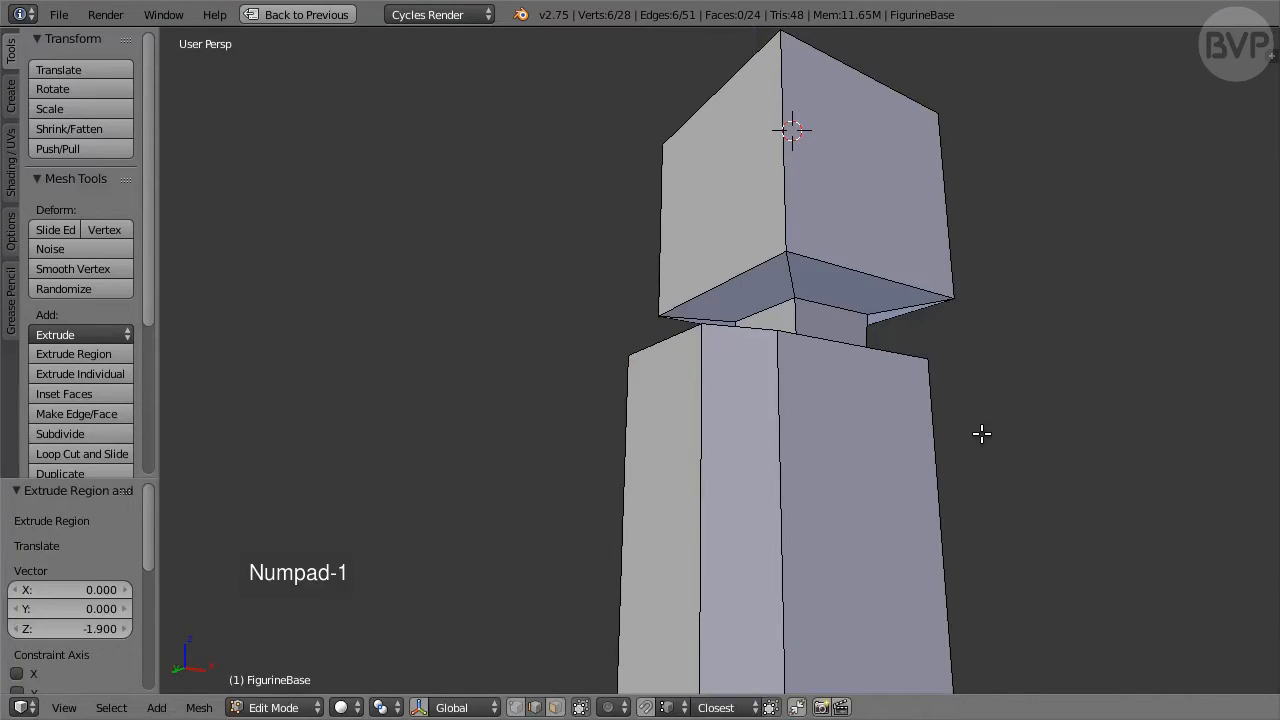
shift+middle_drag(873, 418, 894, 332)
scroll(893, 340, down, 2)
shift+middle_drag(861, 448, 871, 426)
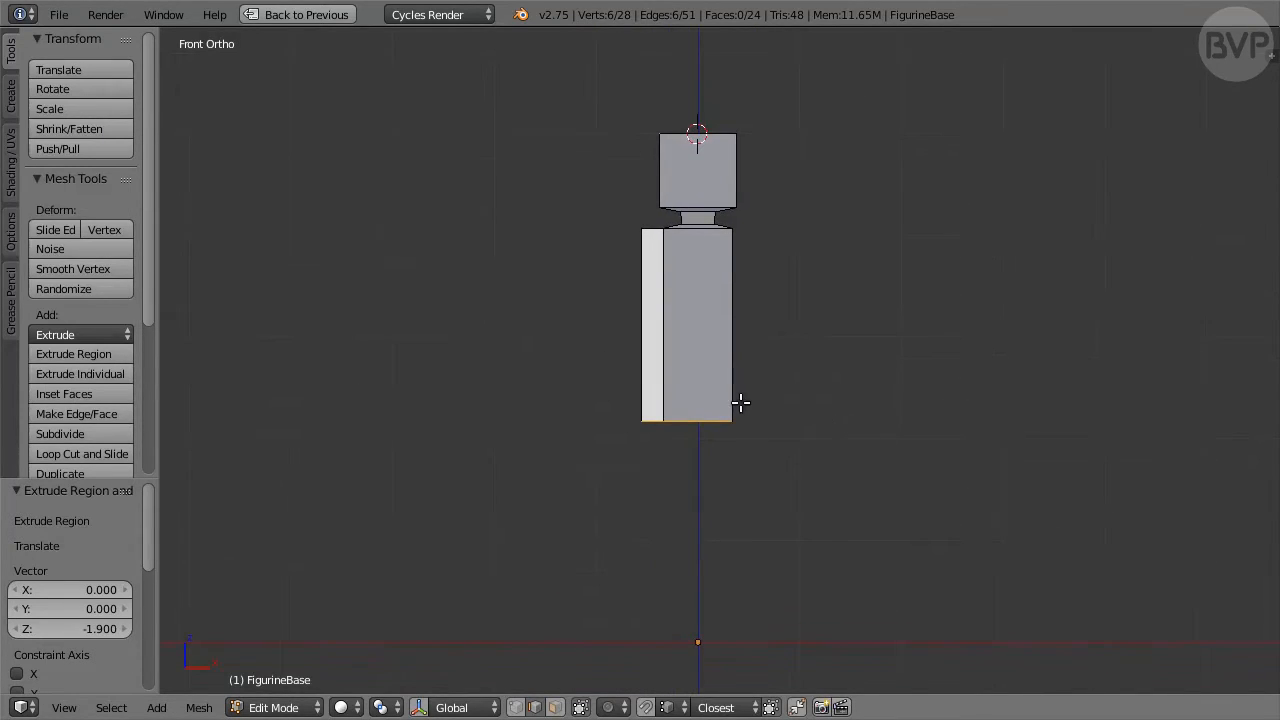
key(ctrl+r)
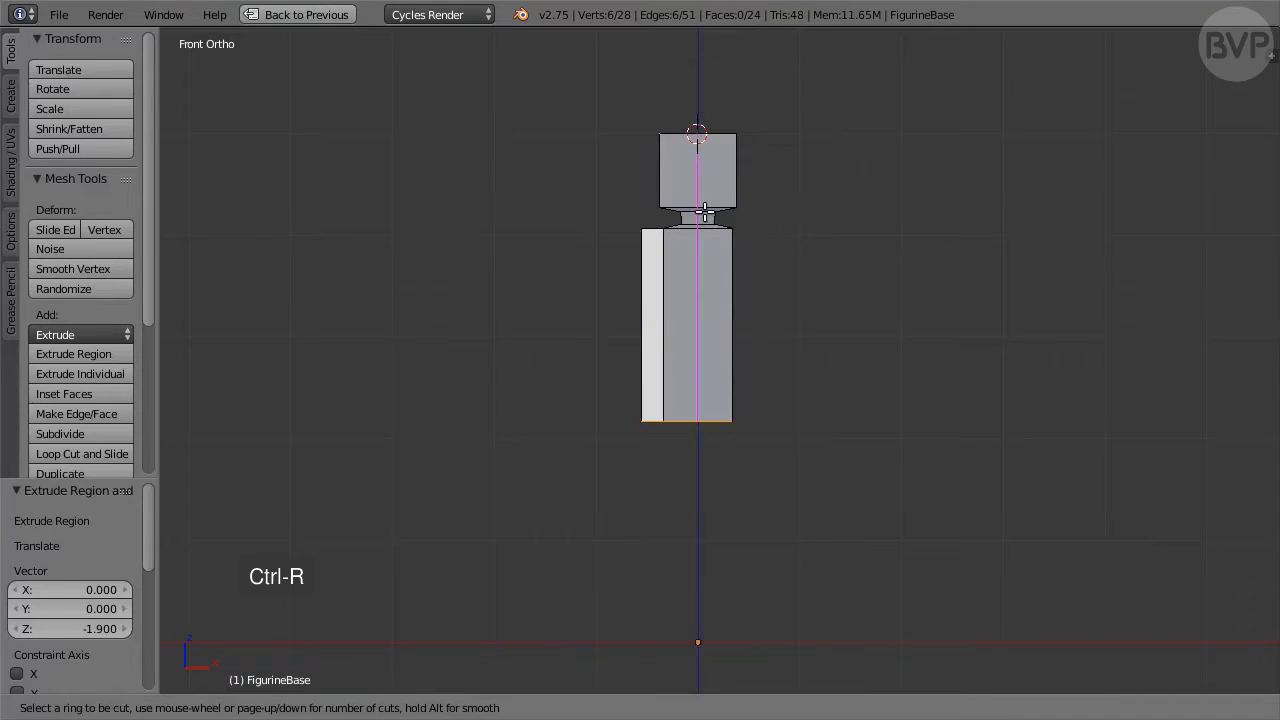
click(705, 213)
click(705, 213)
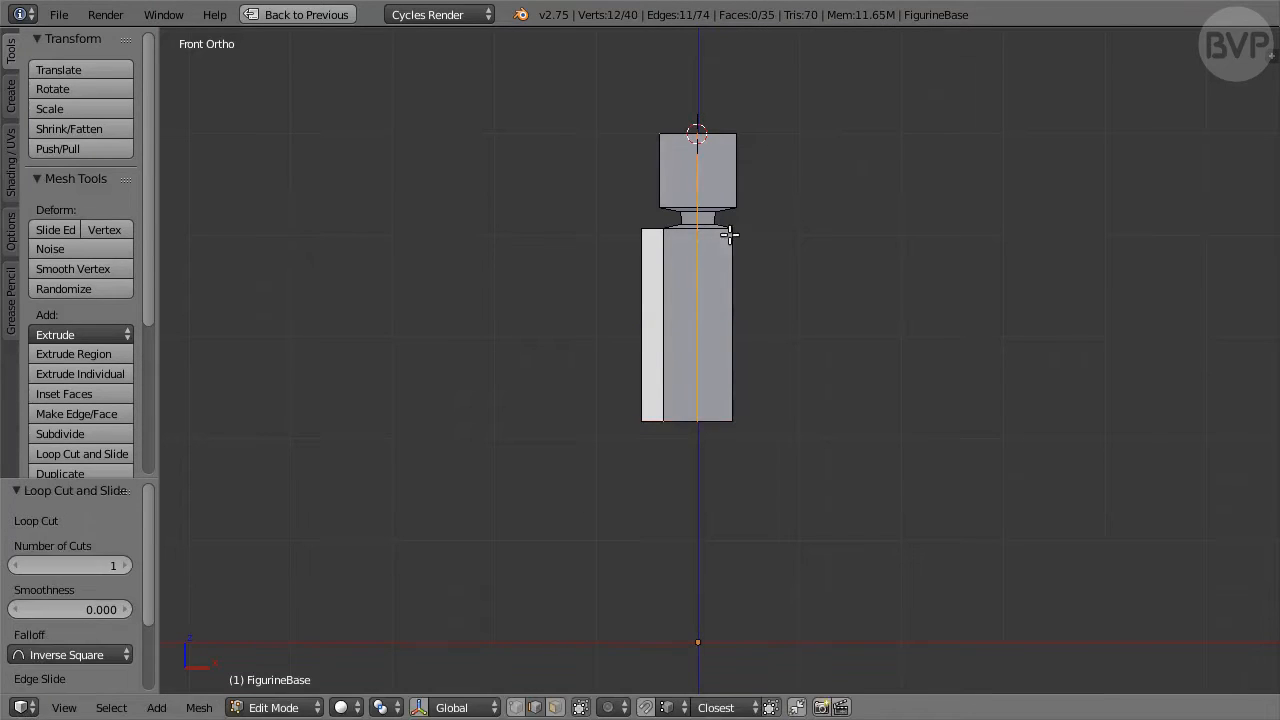
Switch to wireframe display and snap the 3D cursor to the center.
key(z)
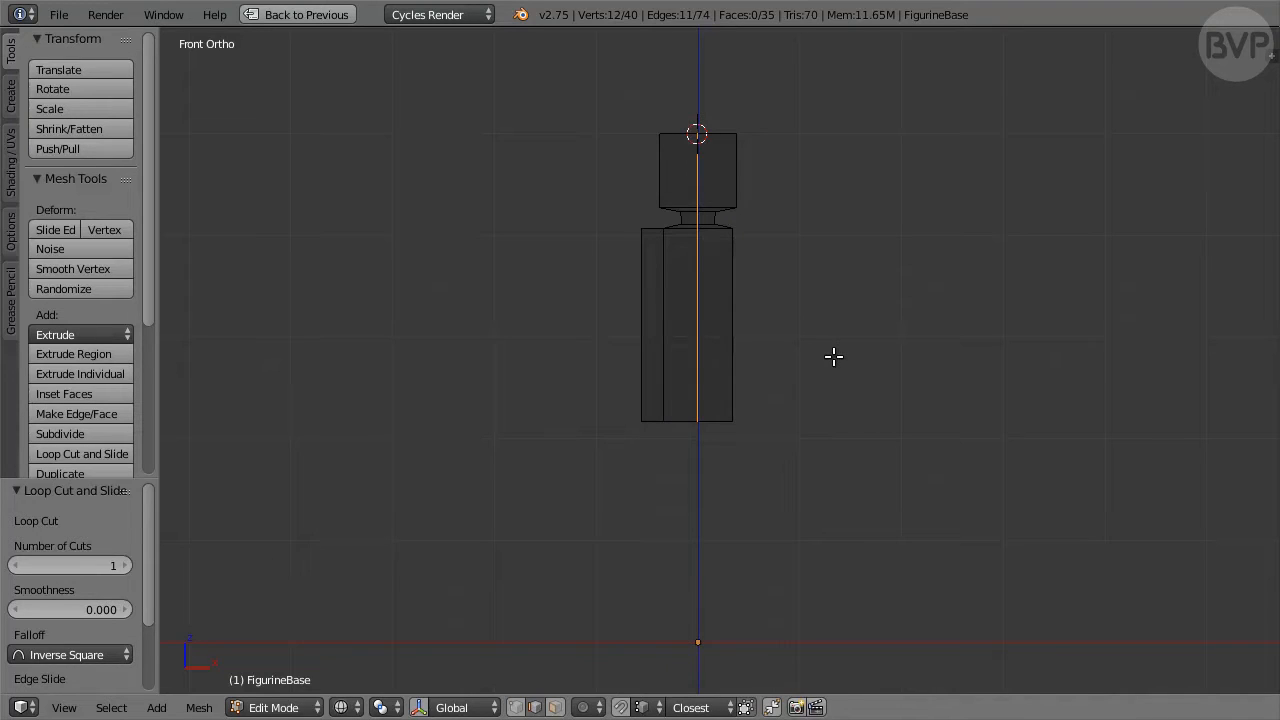
key(shift+s)
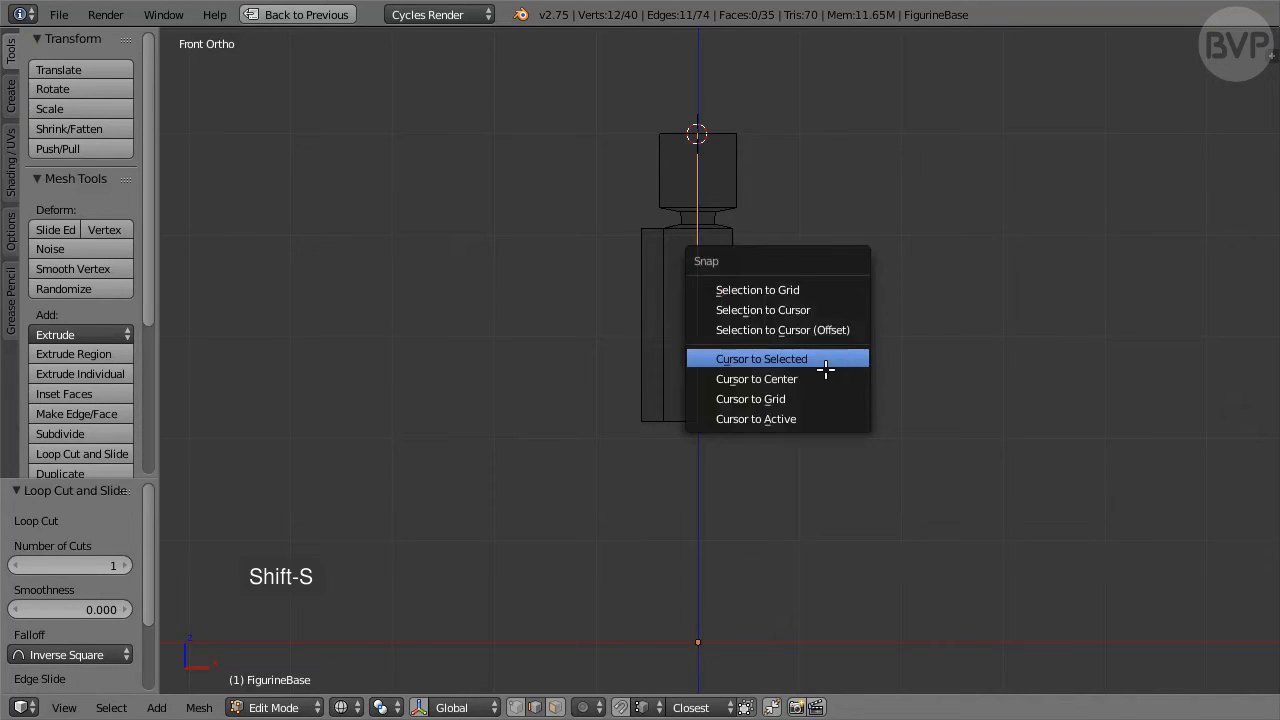
click(838, 379)
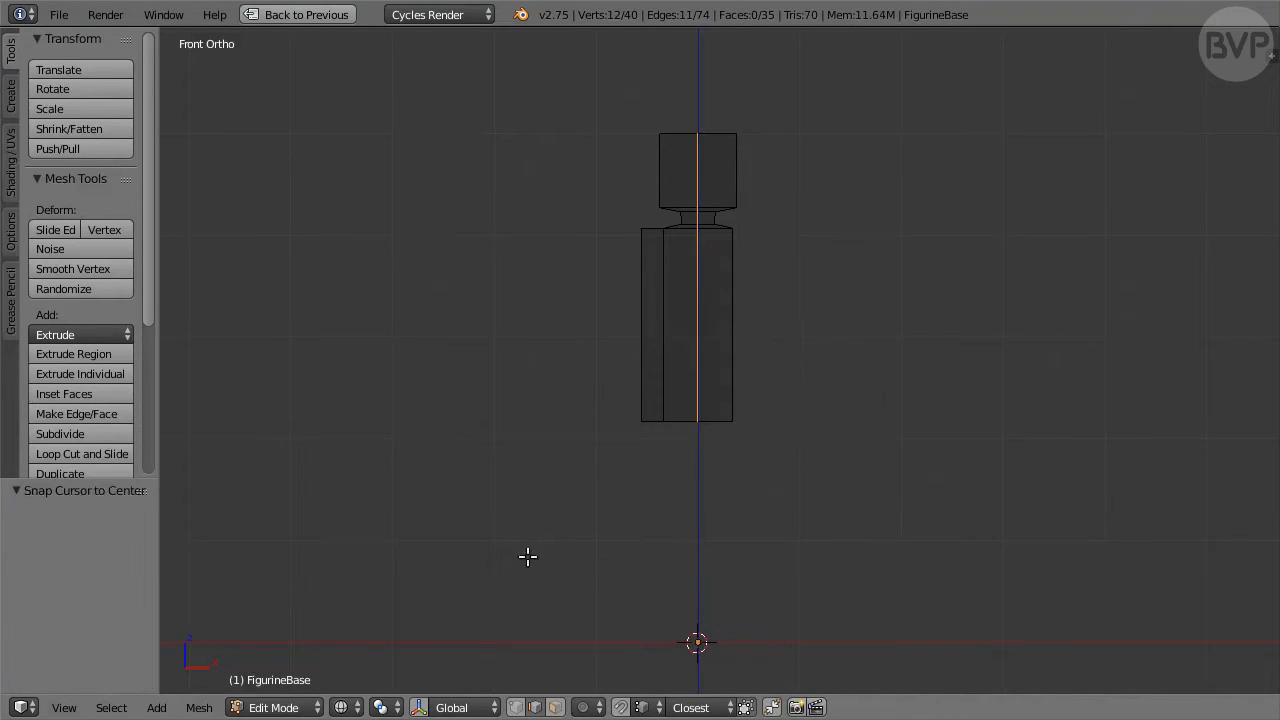
Using vertex selection, box-select all vertices on the positive X side of the centre line and delete them.
click(516, 707)
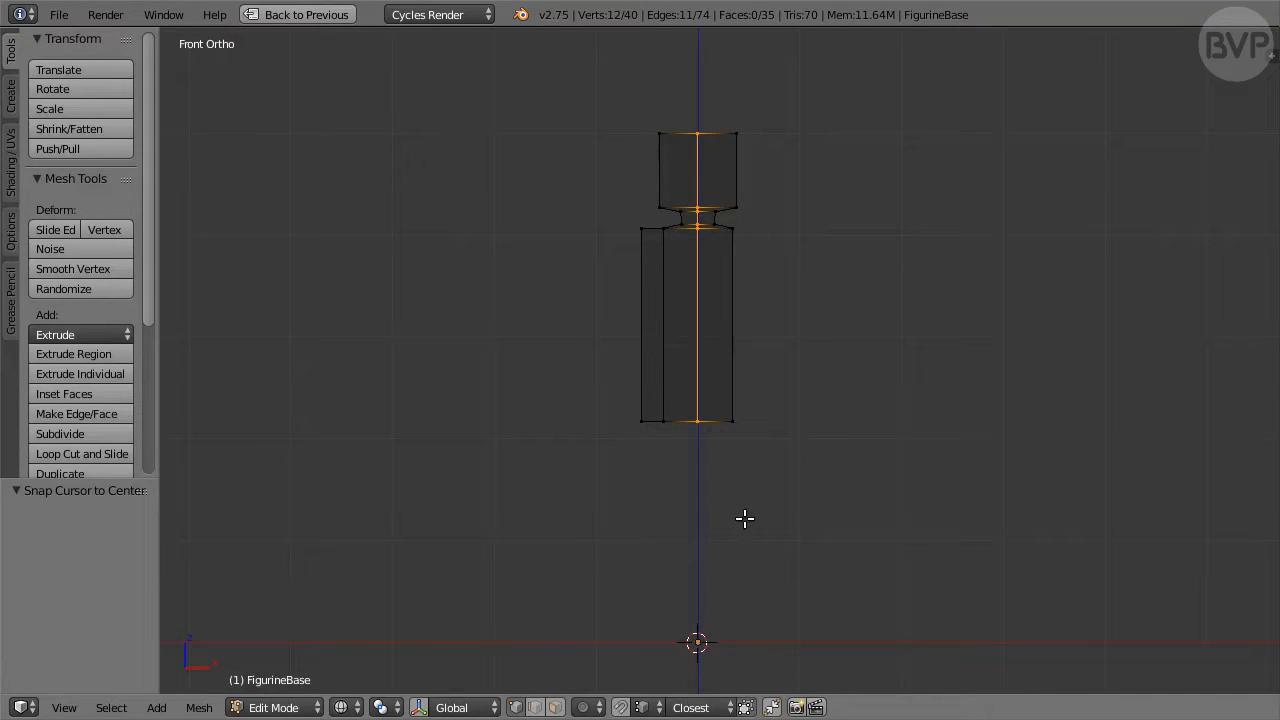
key(a)
scroll(790, 479, up, 2)
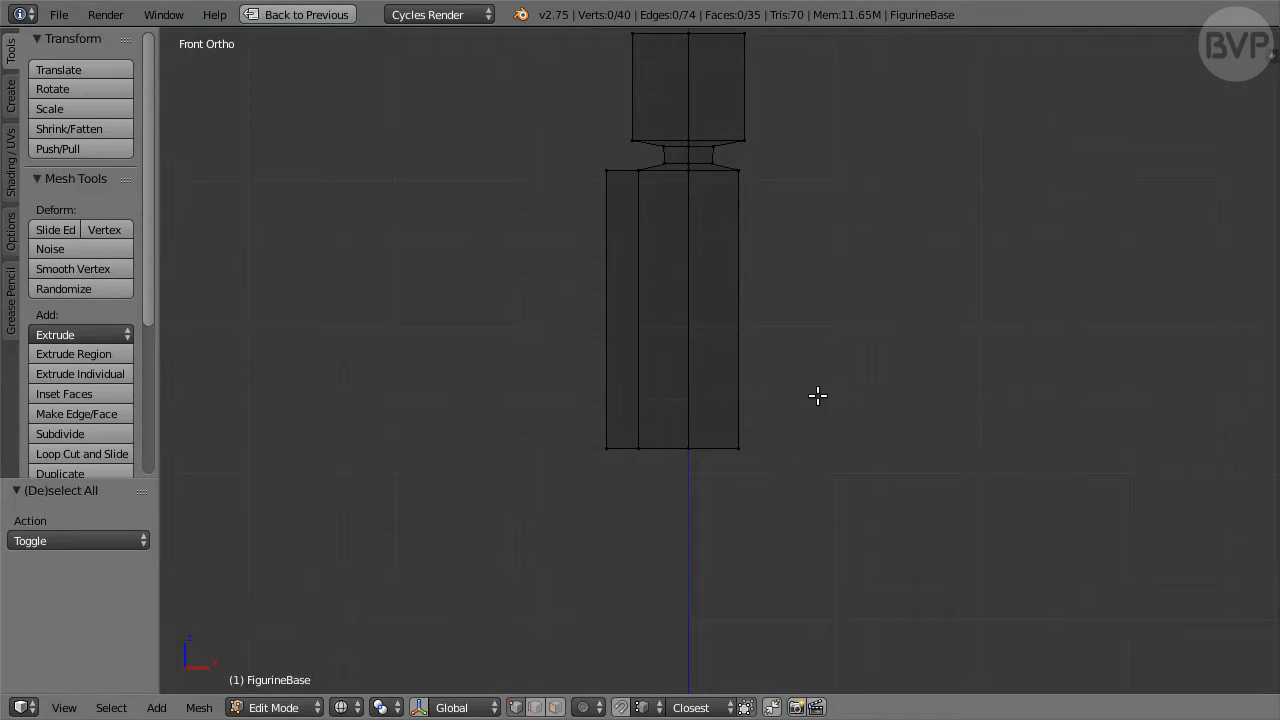
shift+middle_drag(826, 371, 804, 464)
key(b)
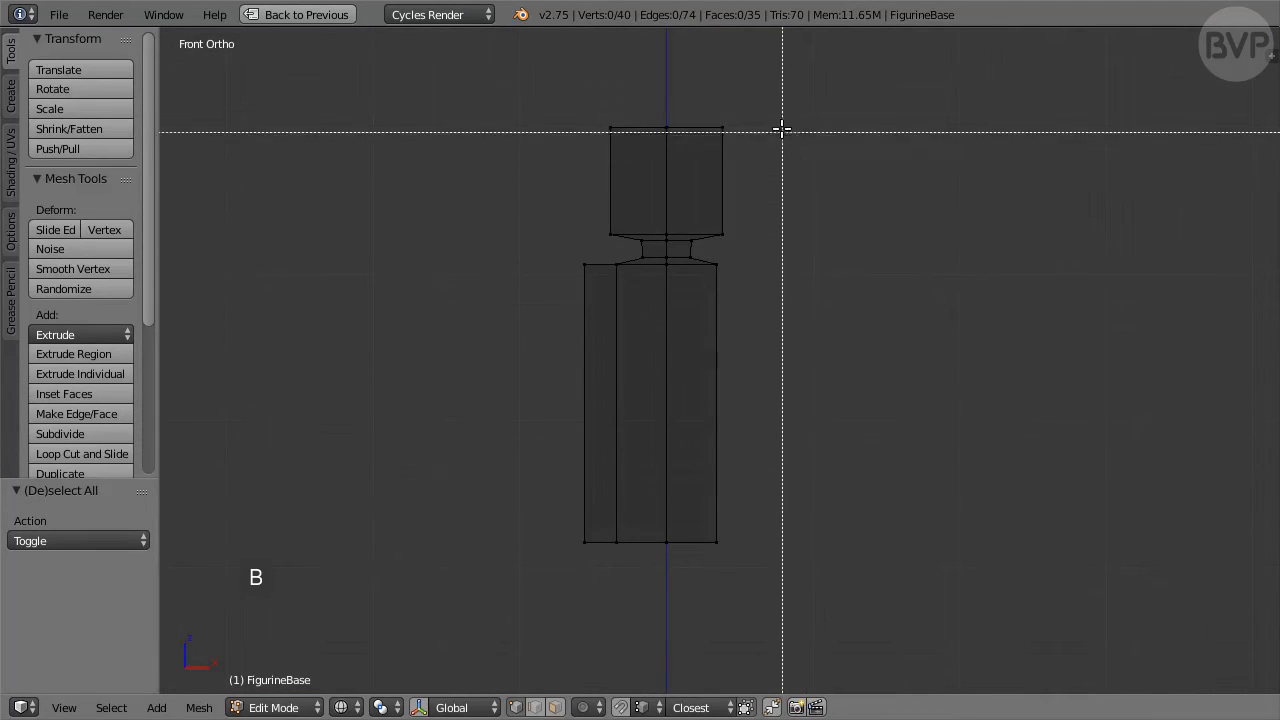
drag(783, 105, 677, 591)
key(x)
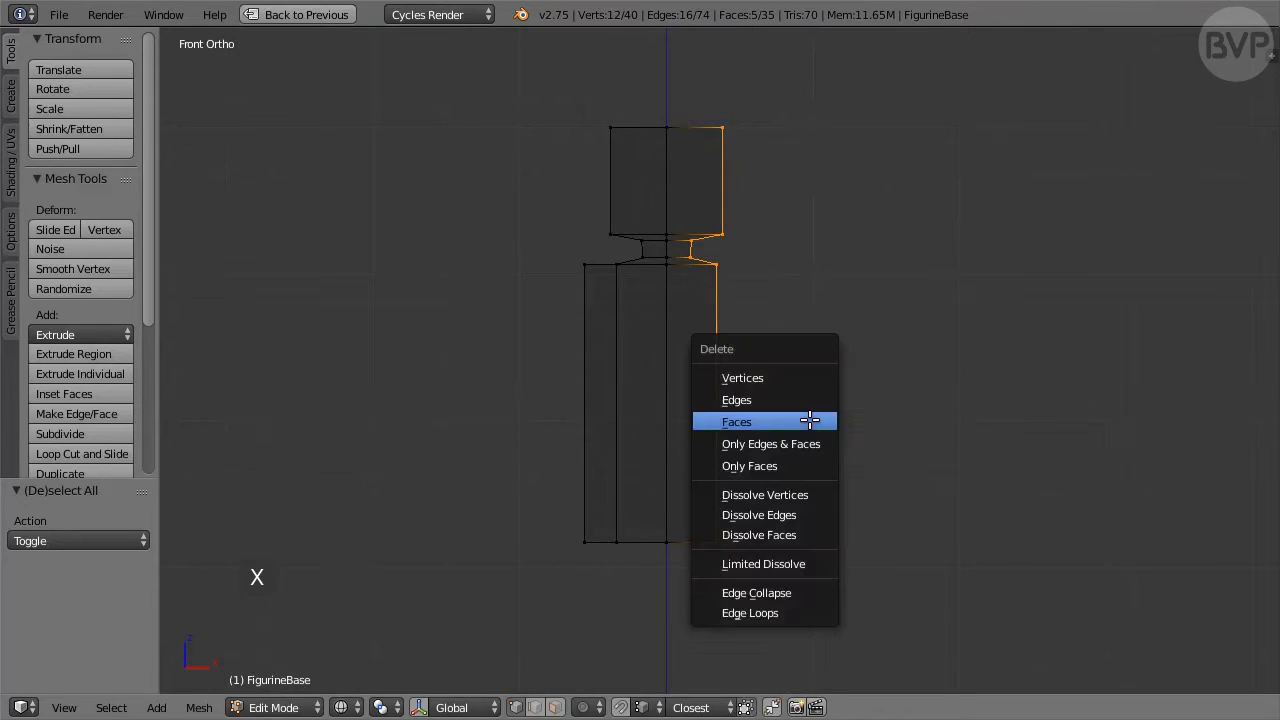
click(827, 378)
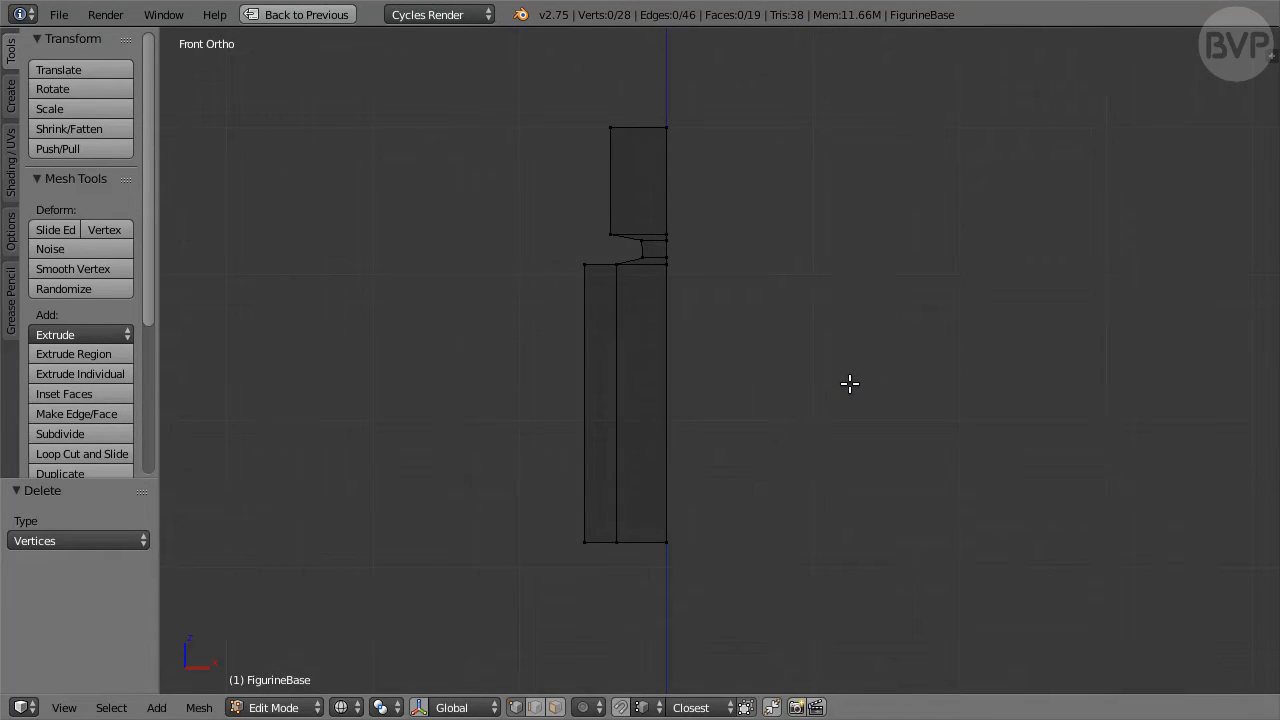
Add a Mirror modifier to the half figurine, leaving the mirror axis at X.
key(ctrl+Down)
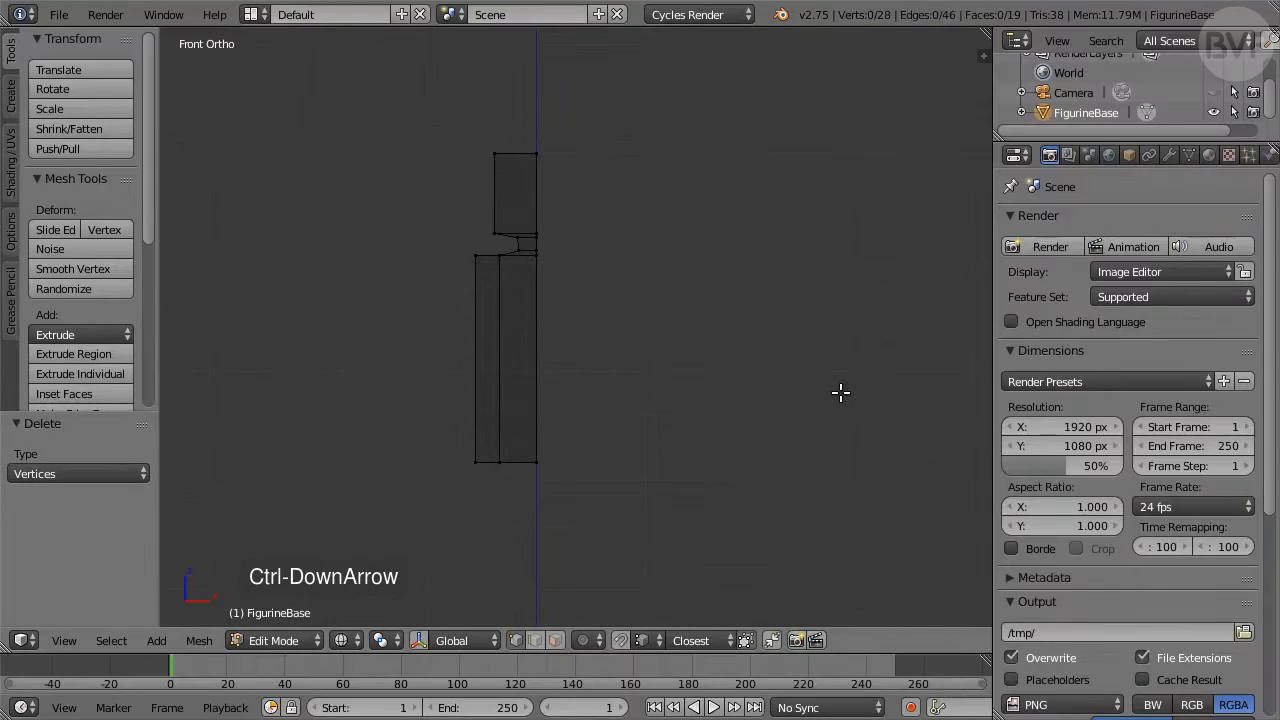
click(1169, 155)
click(1139, 222)
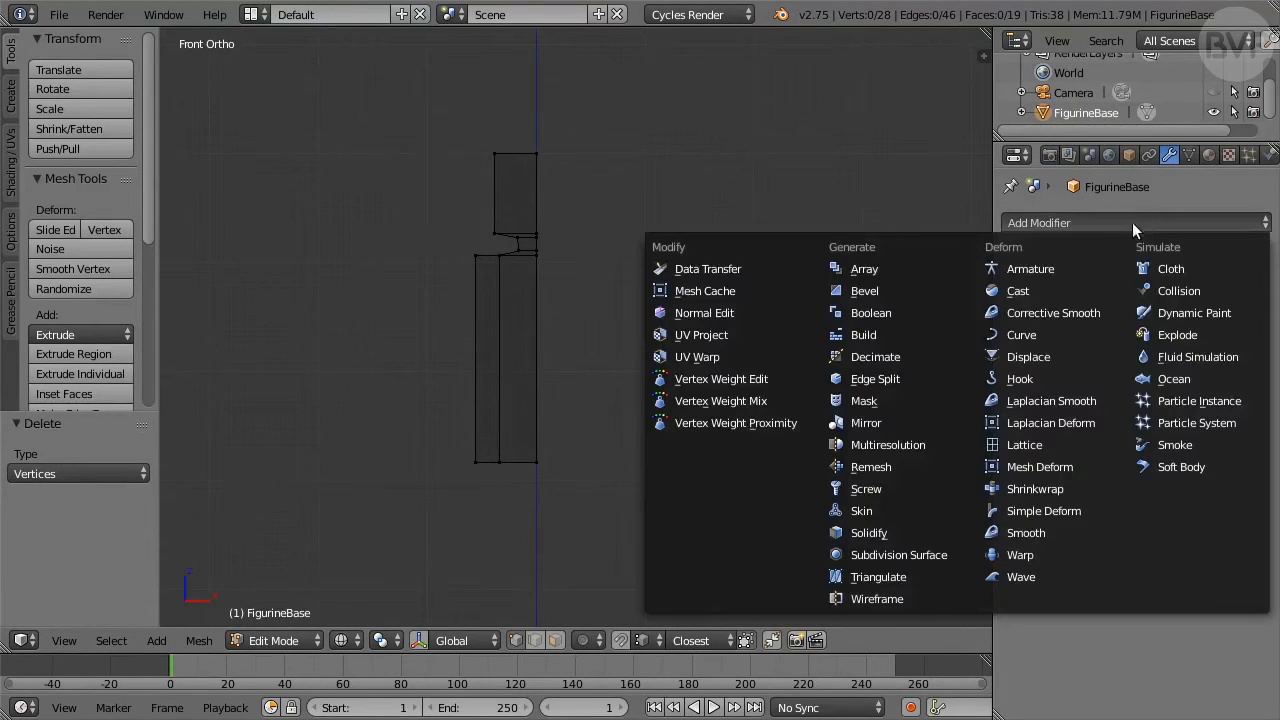
click(912, 424)
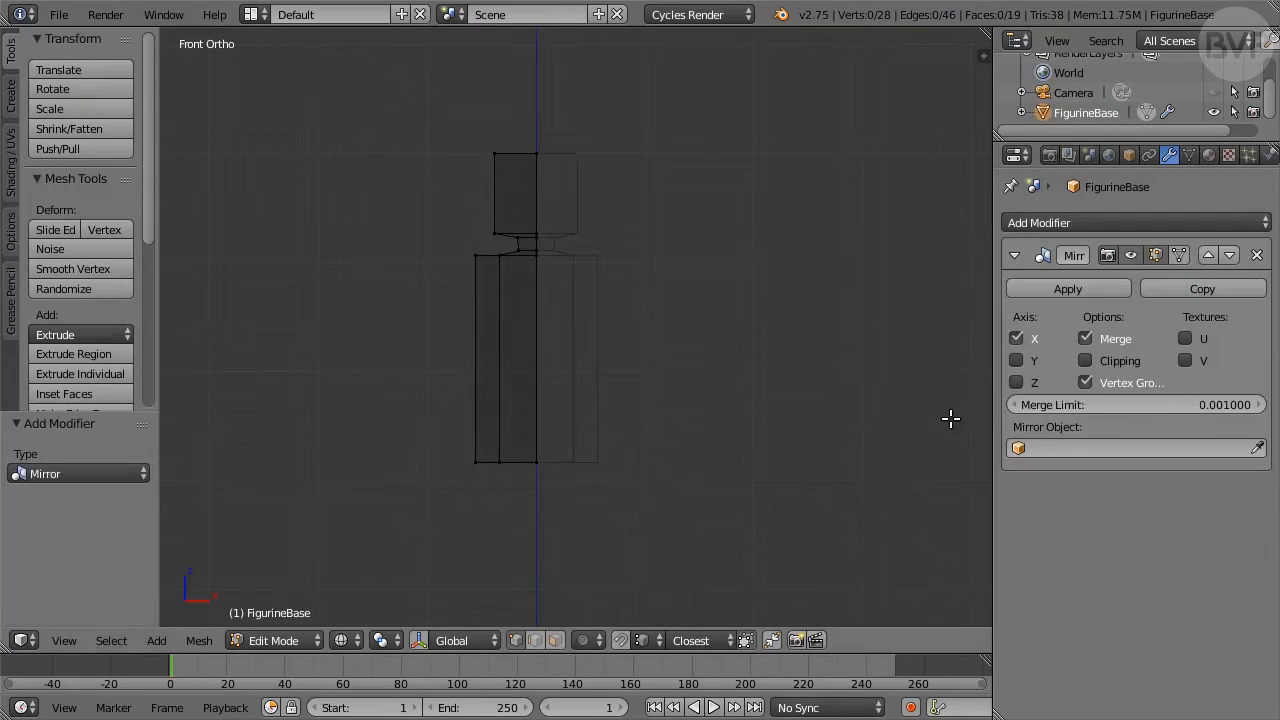
key(ctrl+Up)
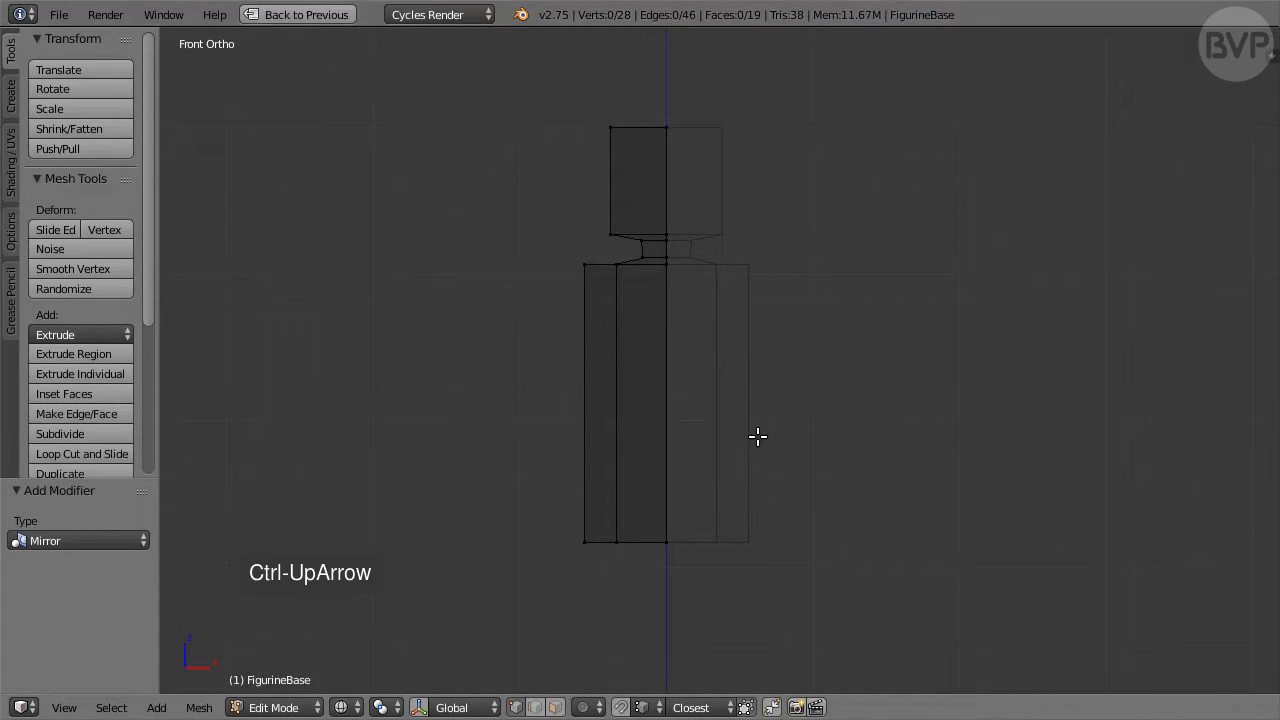
Select the two middle vertices on the torso's bottom edge and move them 0.3 along the X axis.
right_click(618, 556)
middle_drag(618, 556, 866, 491)
shift+right_click(696, 634)
text(gx0.3)
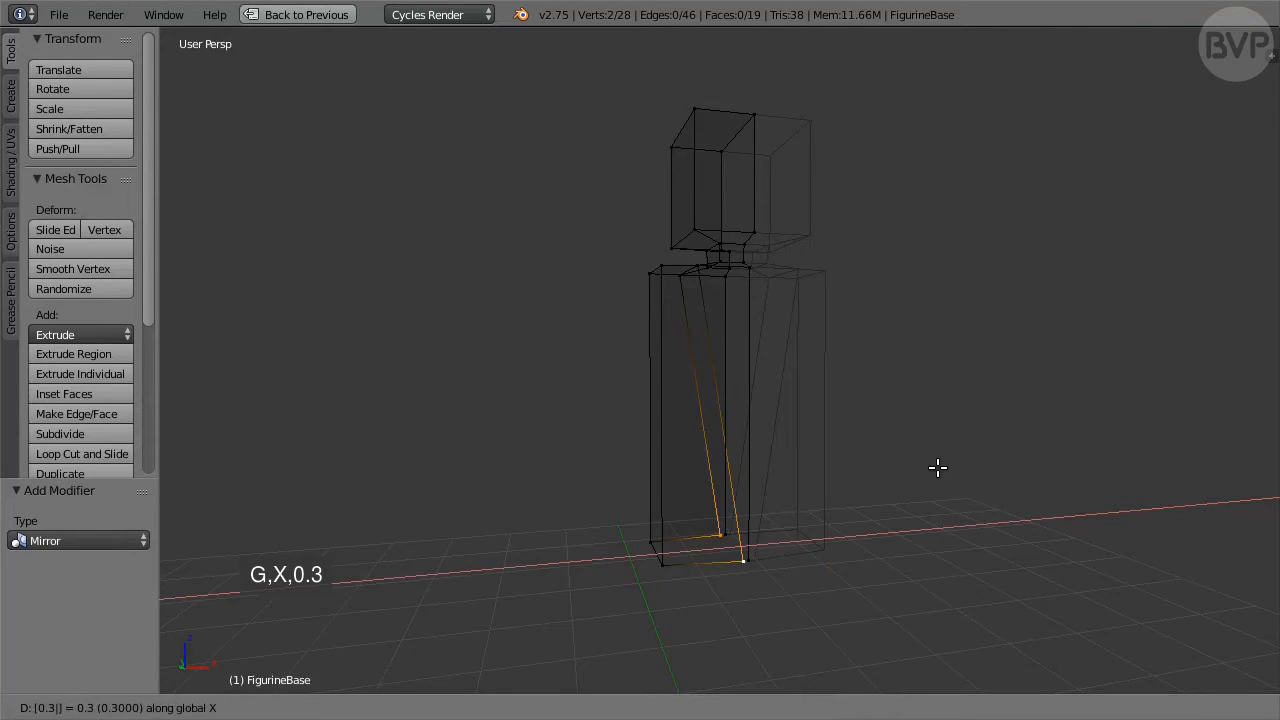
key(Return)
Add the two centre-line bottom vertices to the selection and fill the four vertices with a face.
scroll(831, 571, up, 2)
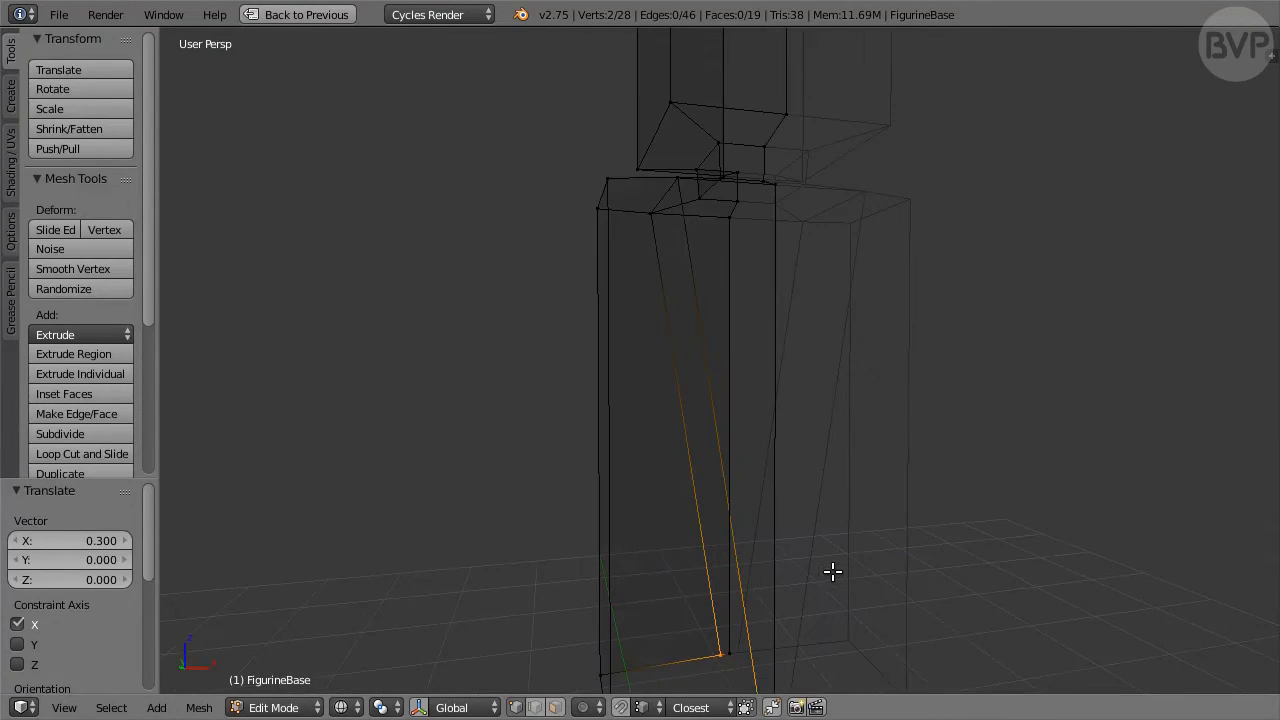
middle_drag(877, 625, 866, 526)
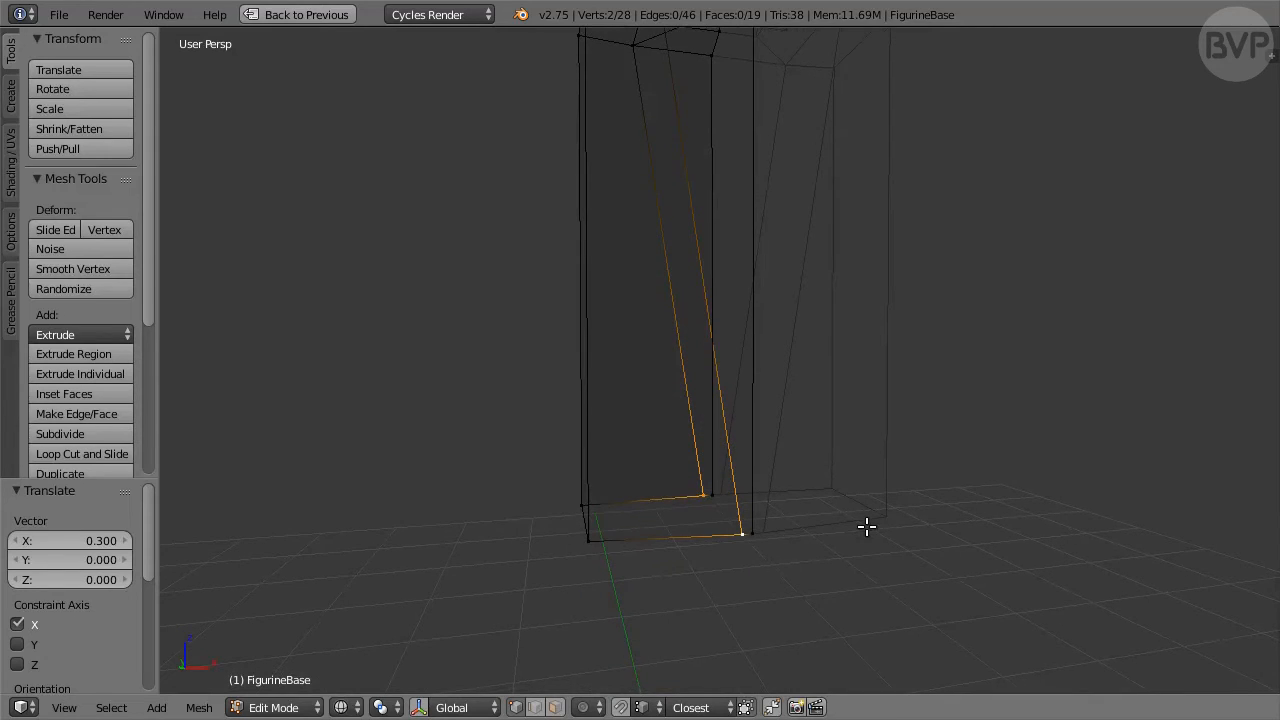
shift+right_click(753, 534)
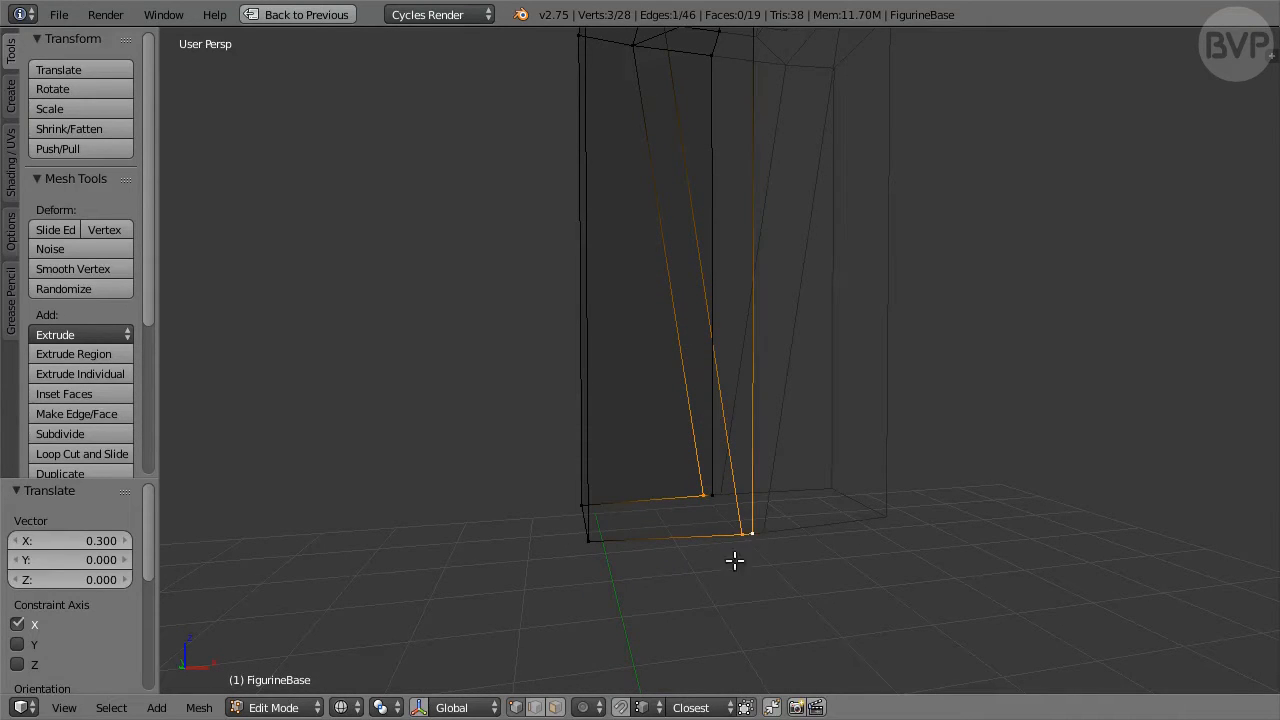
shift+right_click(712, 498)
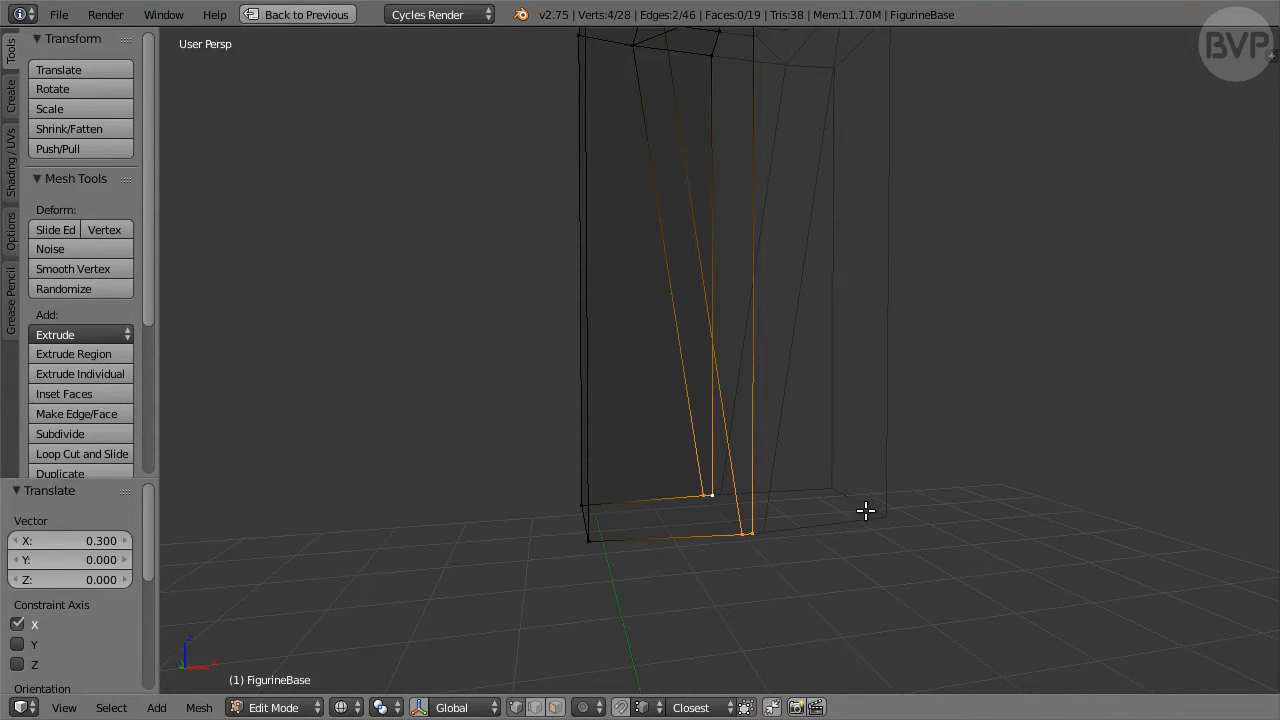
key(f)
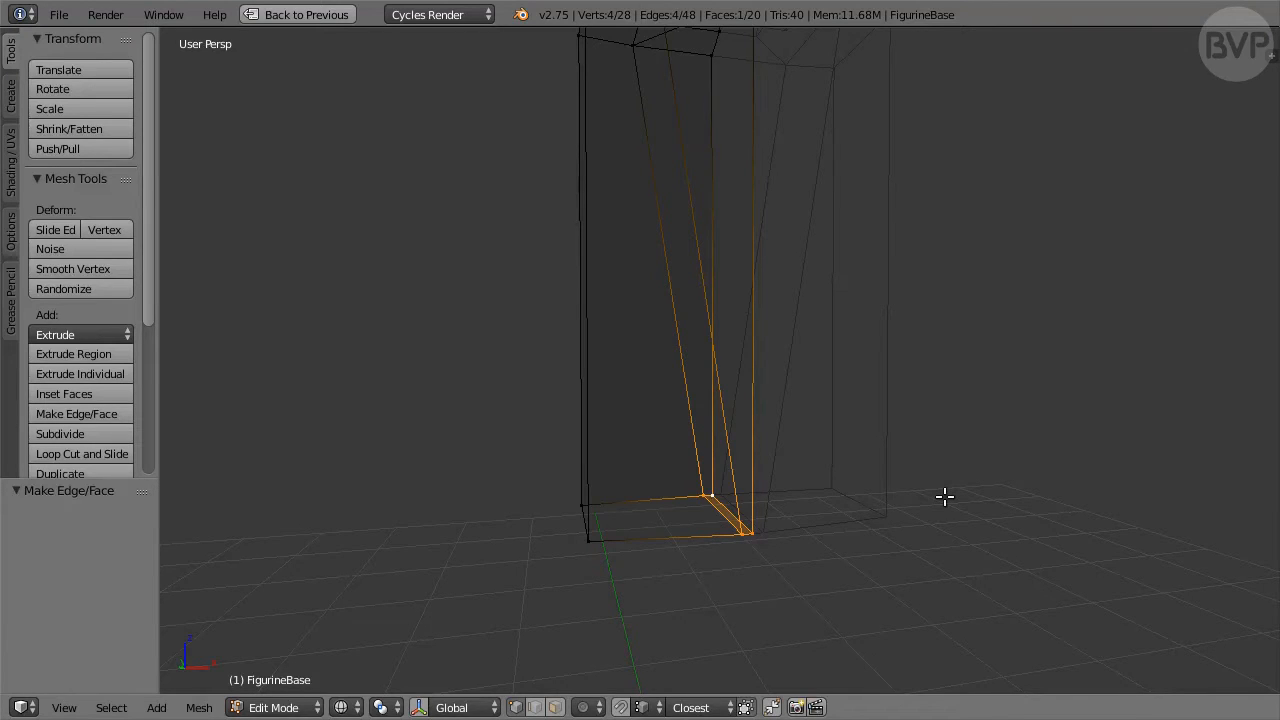
Scale the newly filled crotch face by 1.15 along the Y axis and move it 0.036 along Y.
text(s)
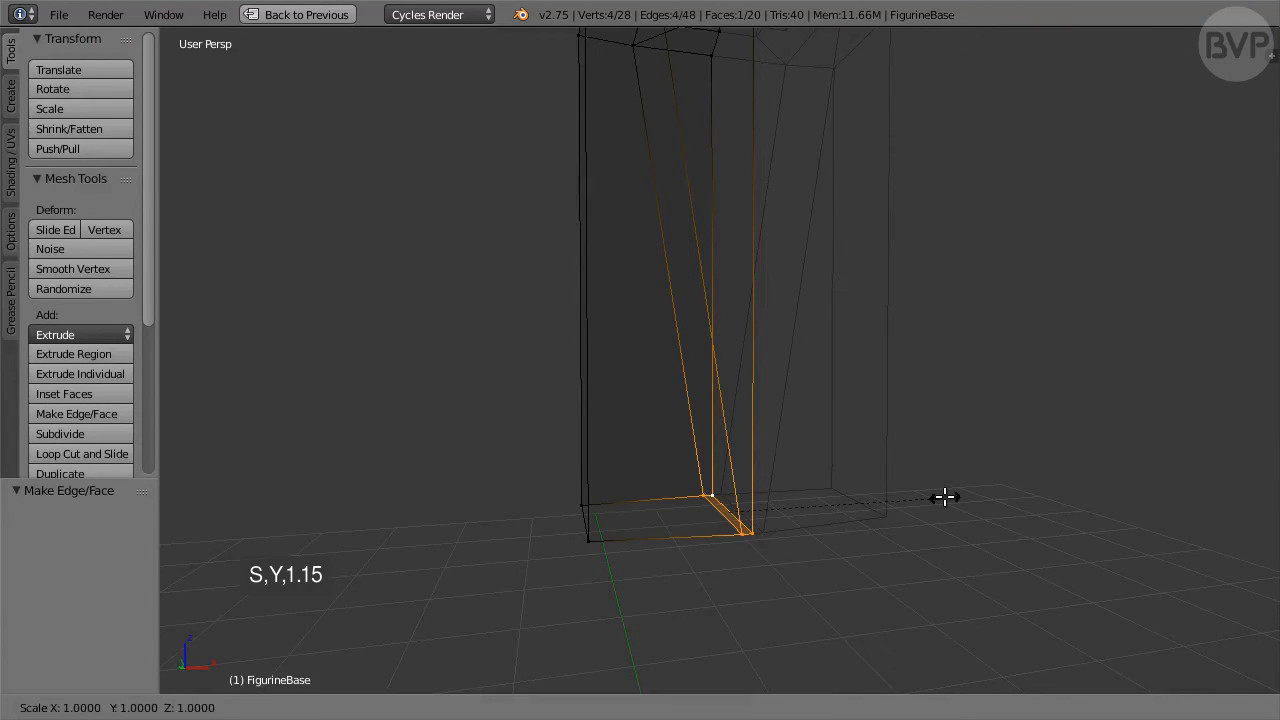
text(y1.)
text(15)
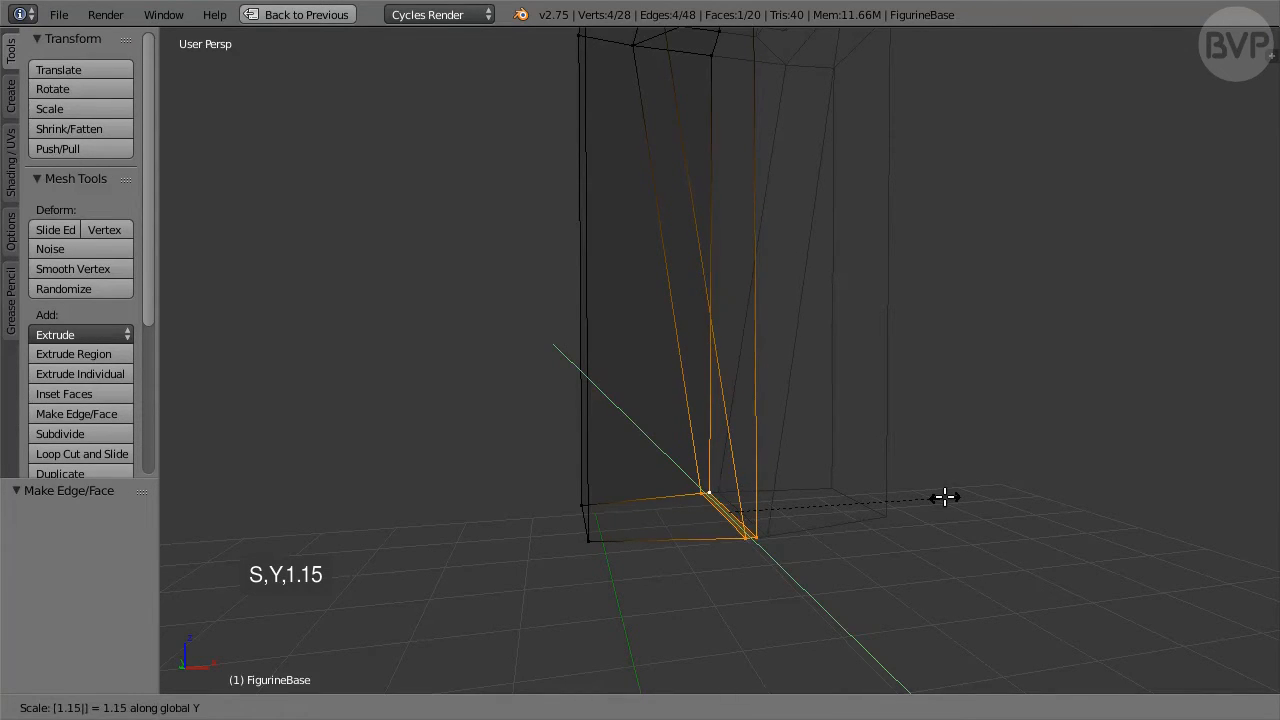
key(Return)
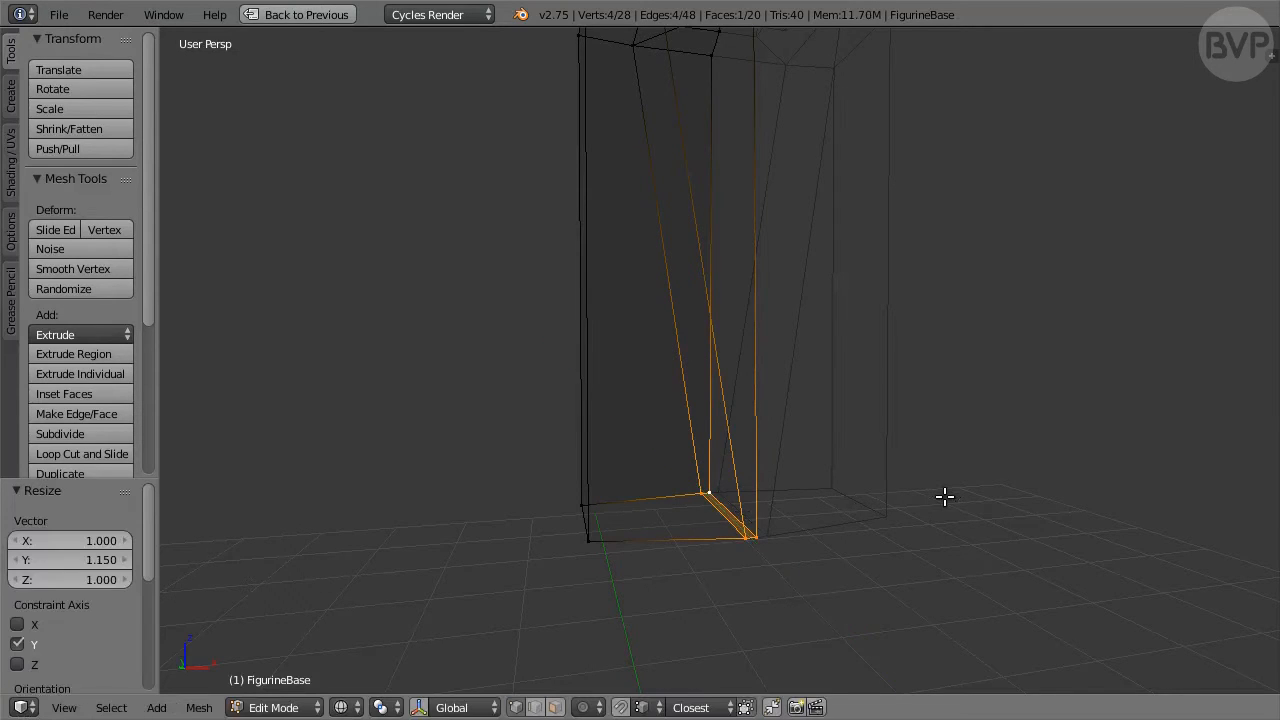
text(g)
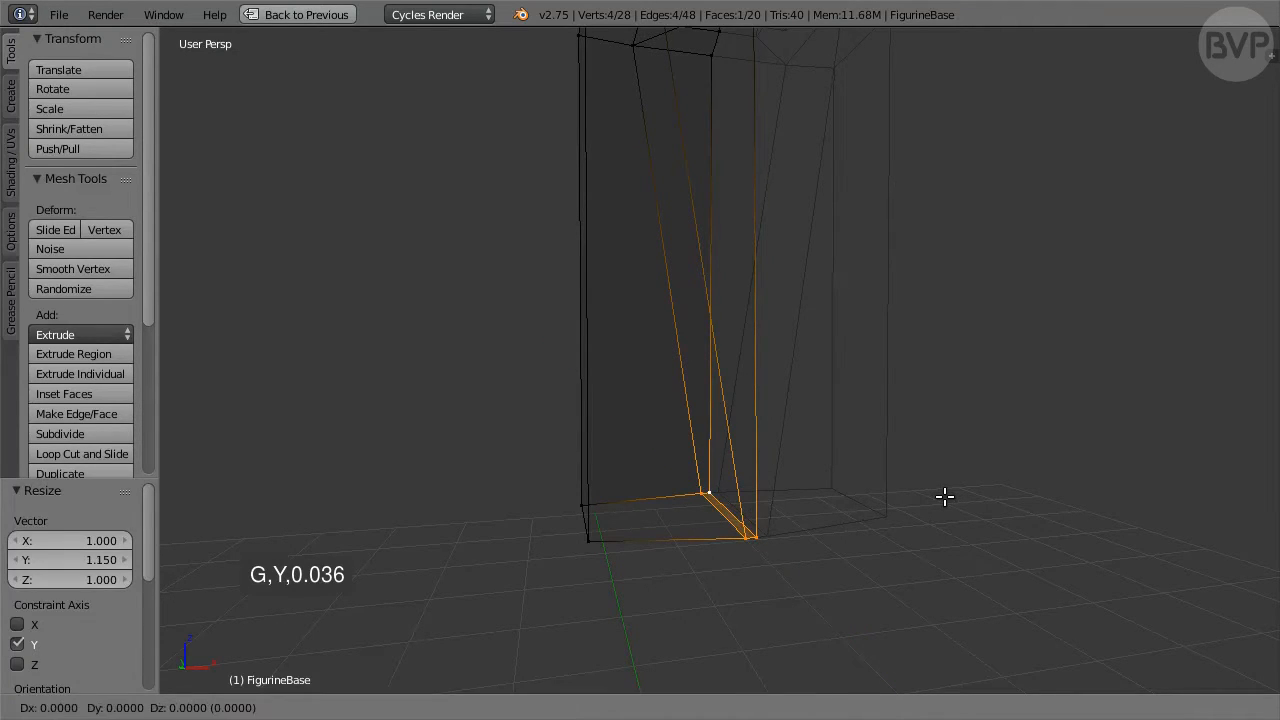
text(y0.036)
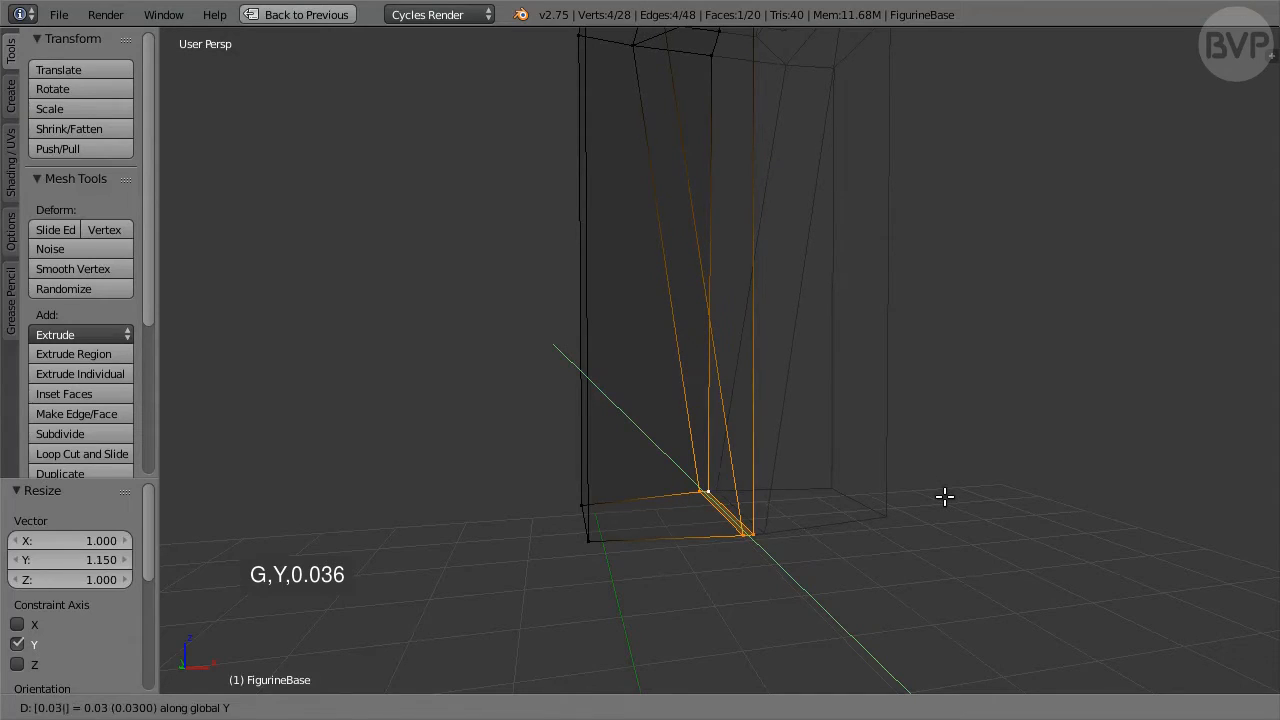
key(Return)
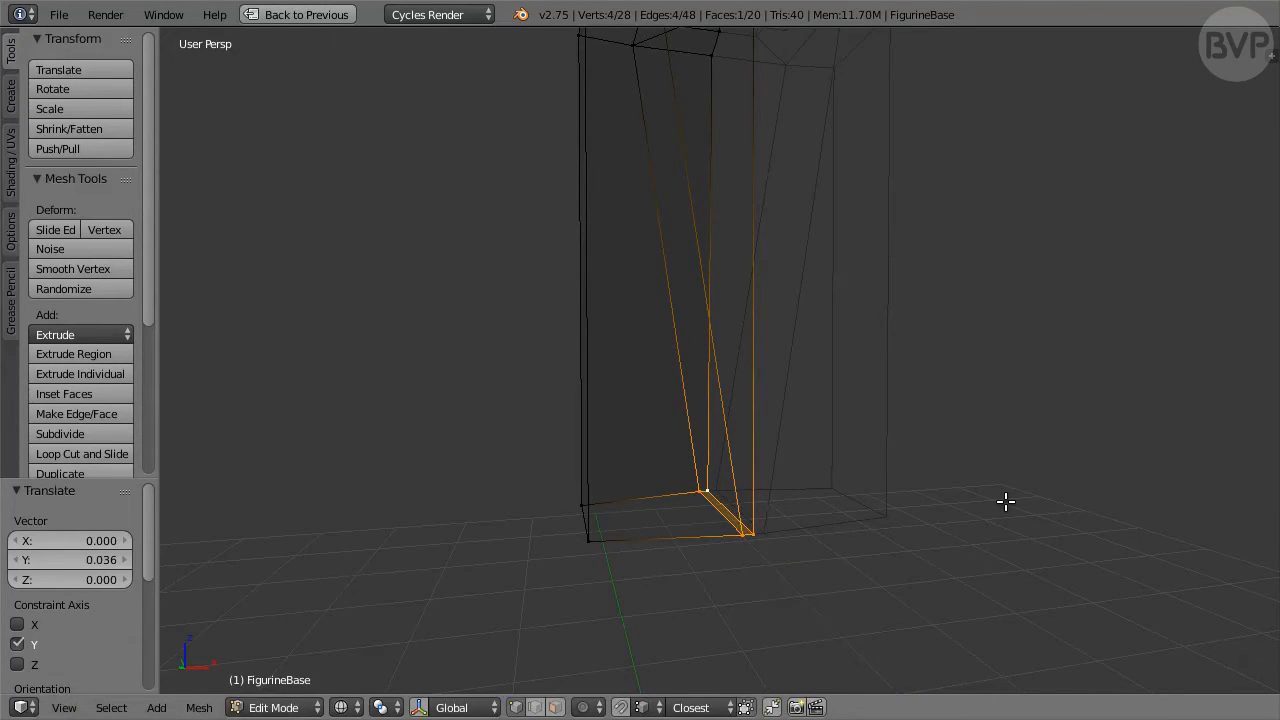
Select the two outer vertices on the torso's bottom edge and move them 0.22 along Z and 0.01 along X.
right_click(584, 544)
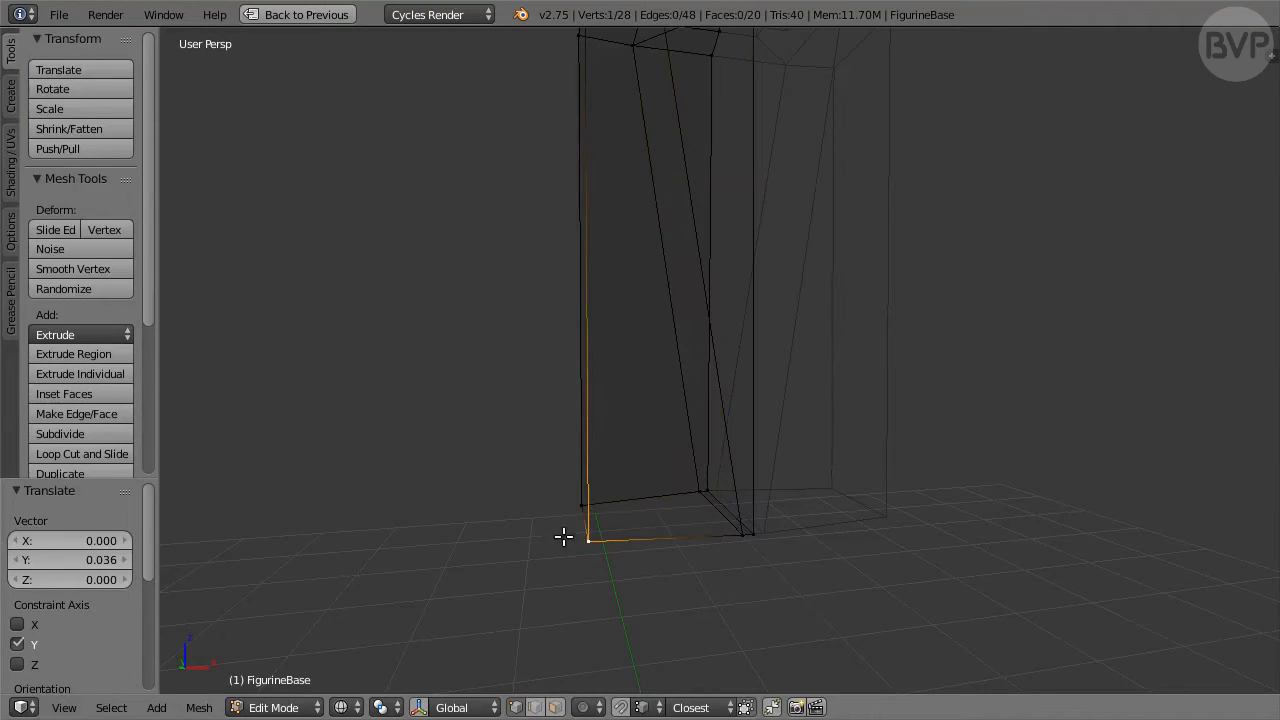
mouse_move(536, 577)
middle_down()
mouse_move(583, 560)
mouse_move(545, 558)
middle_up()
text(gz0.22)
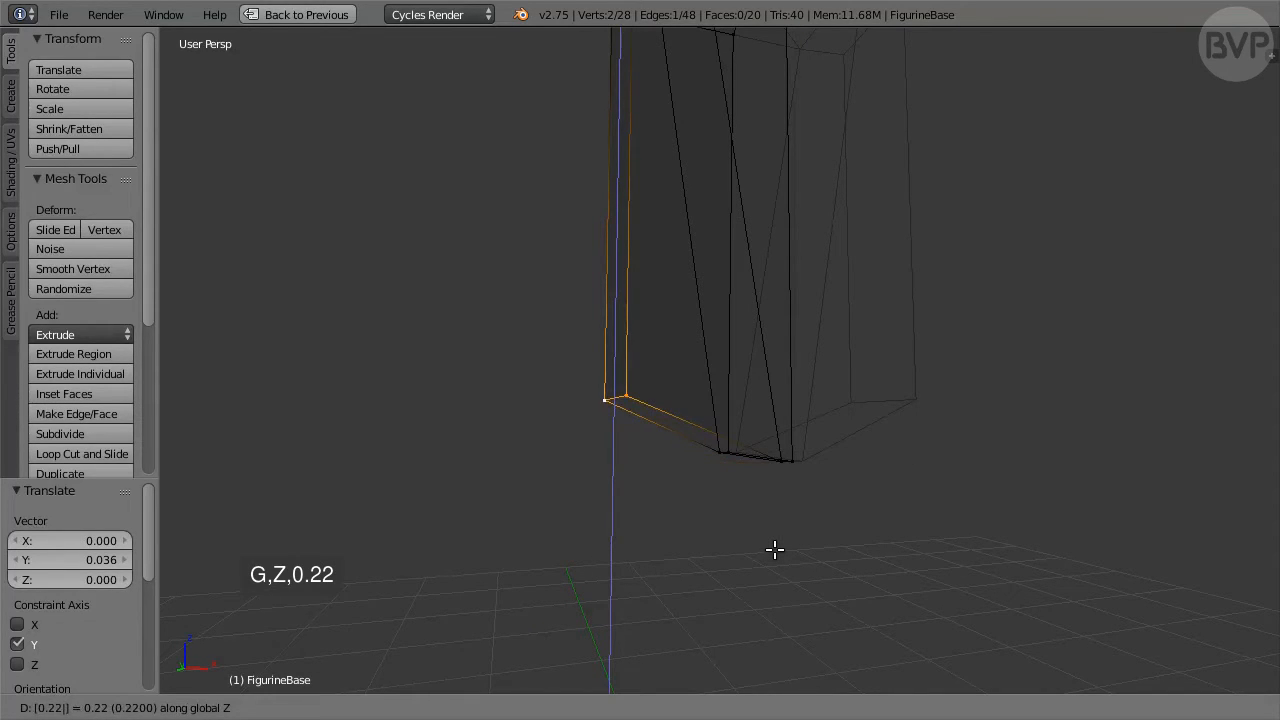
key(Return)
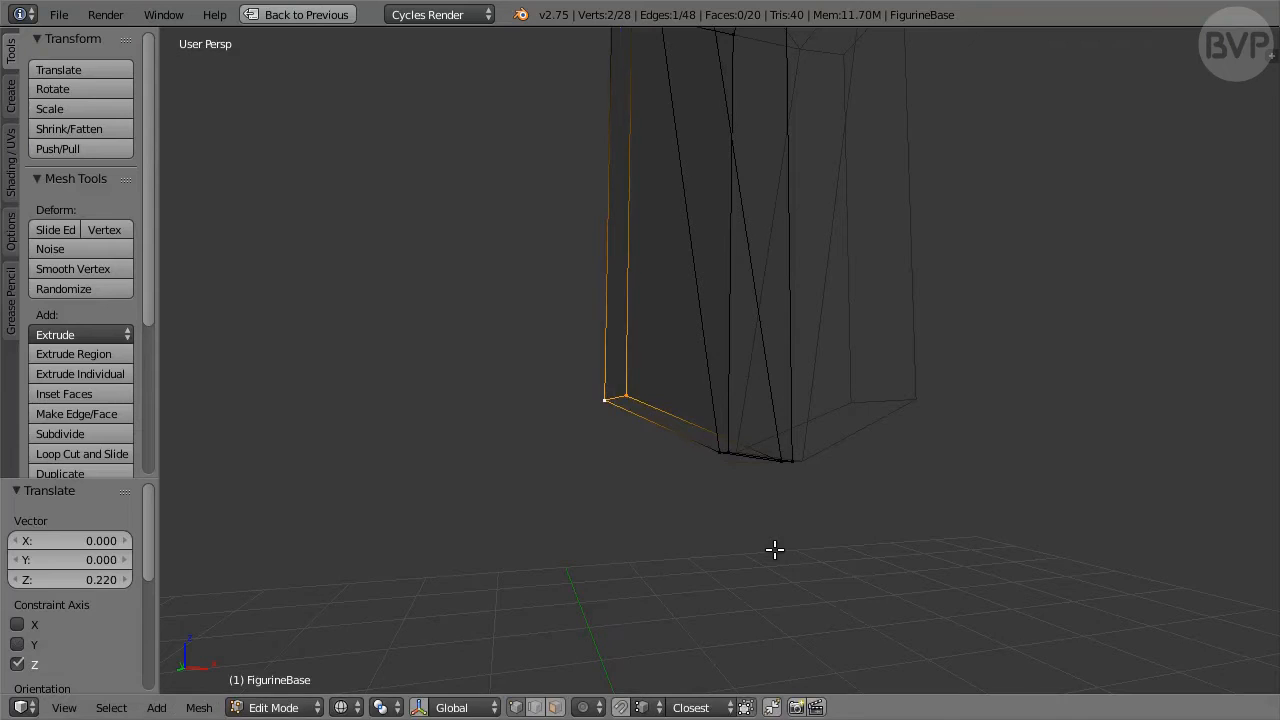
text(gx0.01)
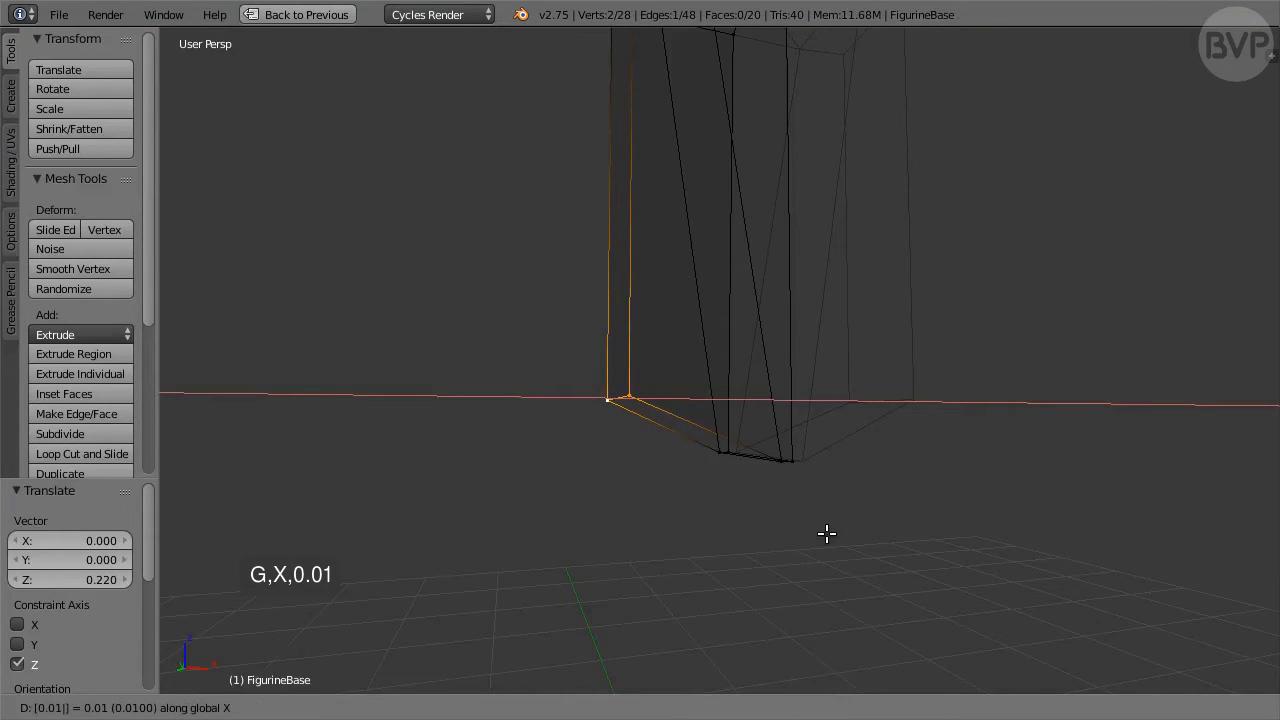
key(Return)
Scale the two outer hip vertices by 1.4 along the Y axis and move them -0.011 along Y.
middle_drag(903, 490, 940, 489)
text(sy1.4)
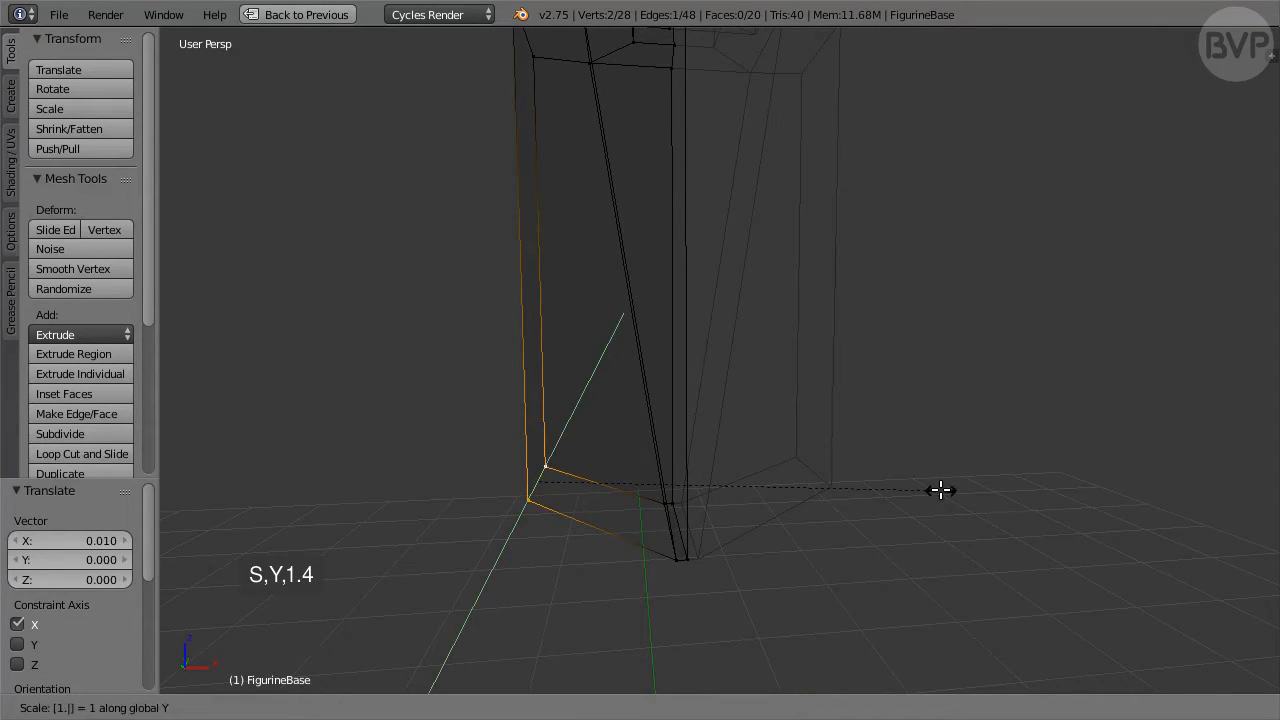
key(Return)
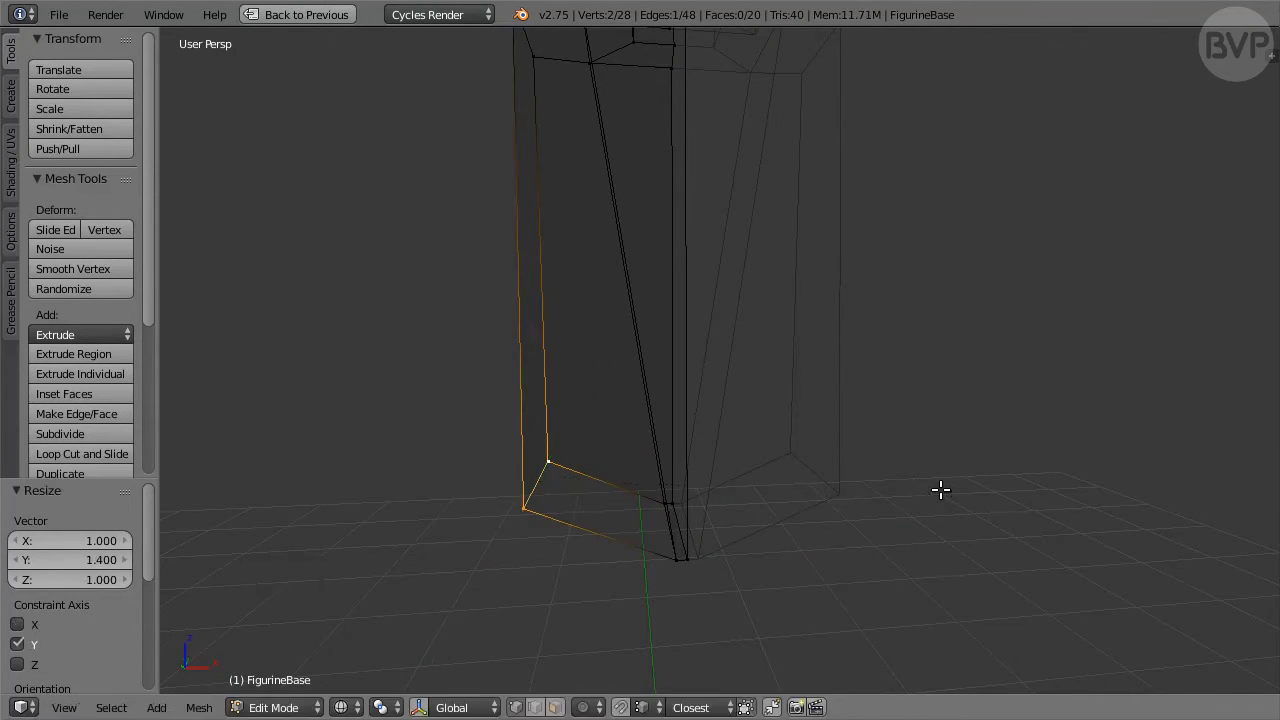
middle_drag(438, 547, 591, 514)
text(gy)
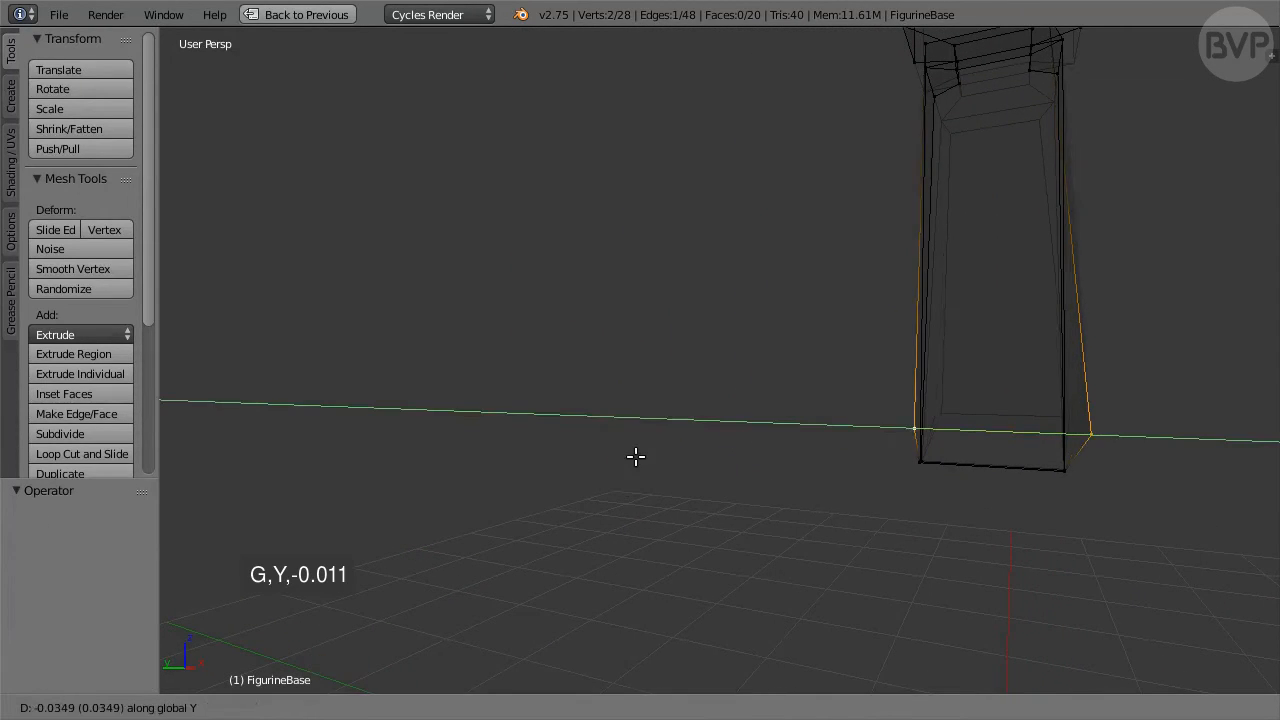
text(-0.011)
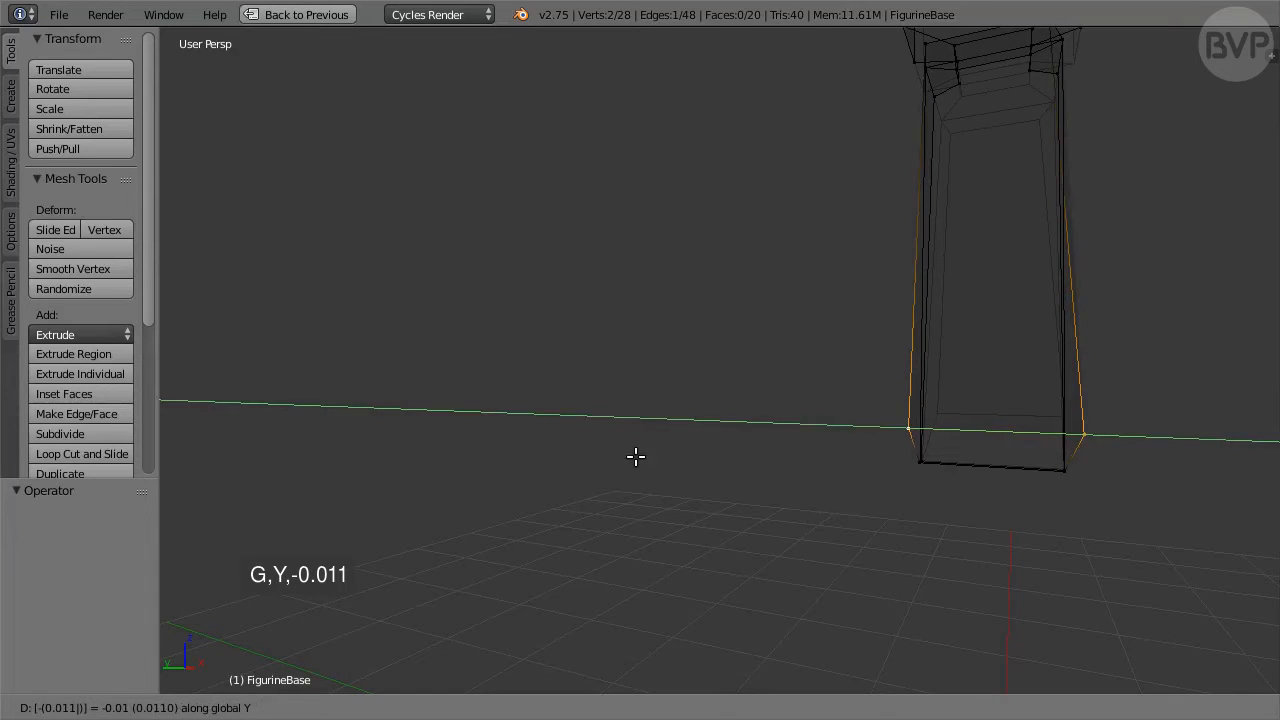
key(Return)
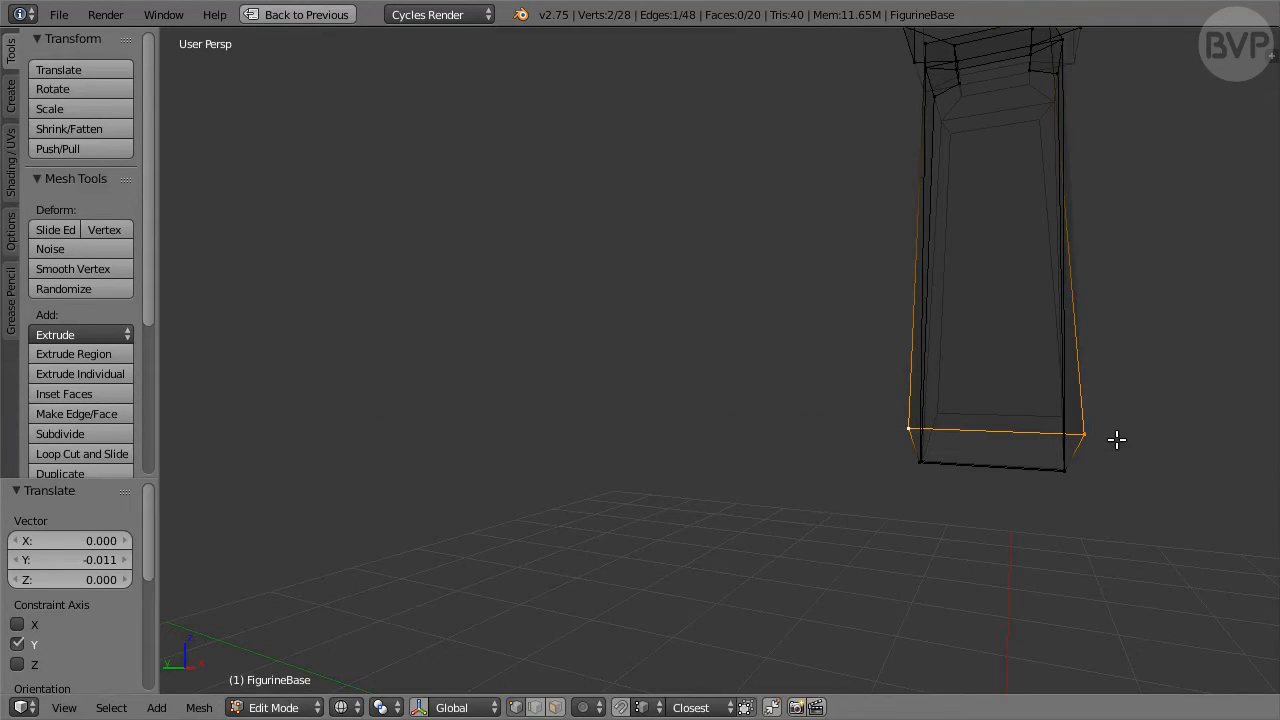
Select the four-vertex edge loop around the leg opening and extrude it -1 along the Z axis.
middle_drag(1116, 437, 1014, 459)
alt+click(737, 545)
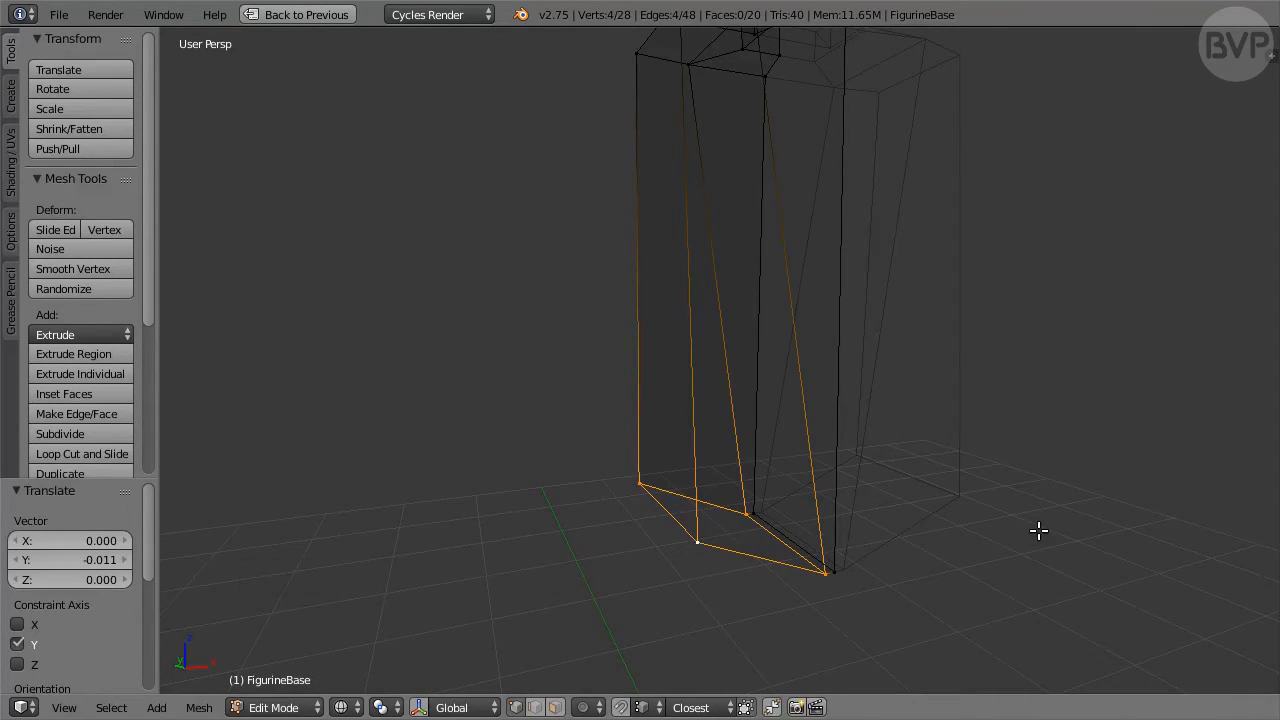
text(ez-1)
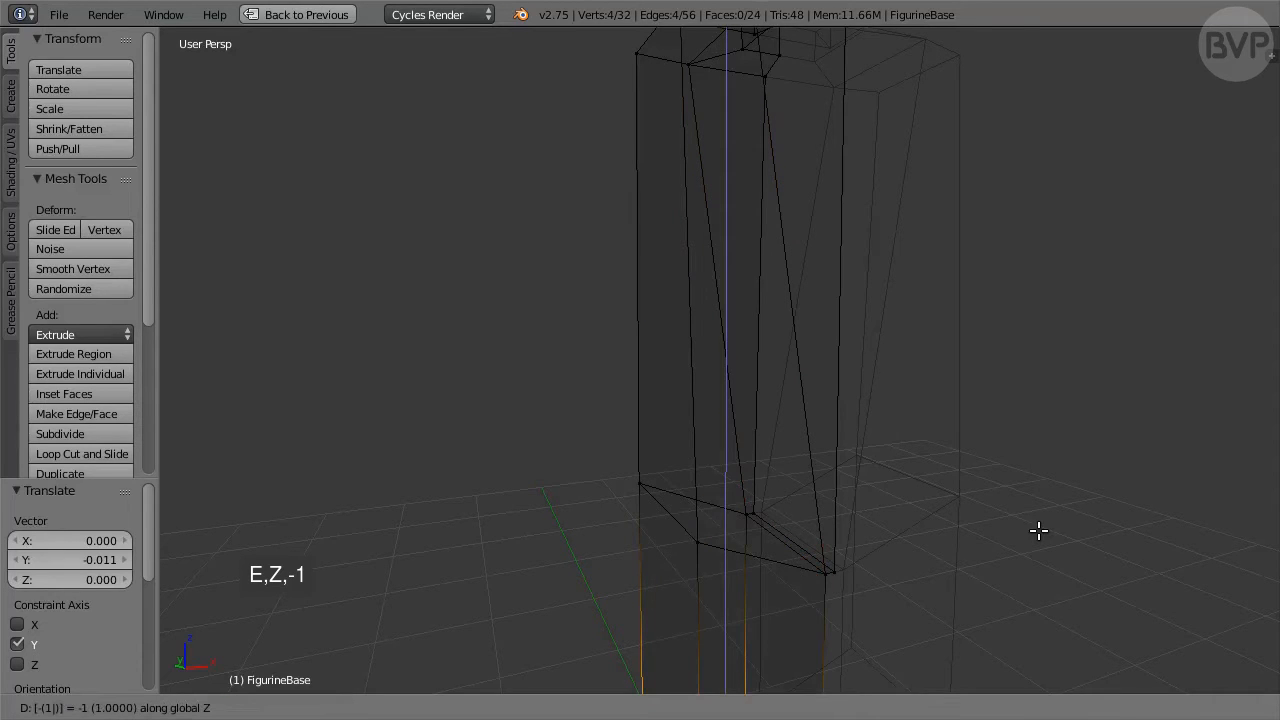
key(Return)
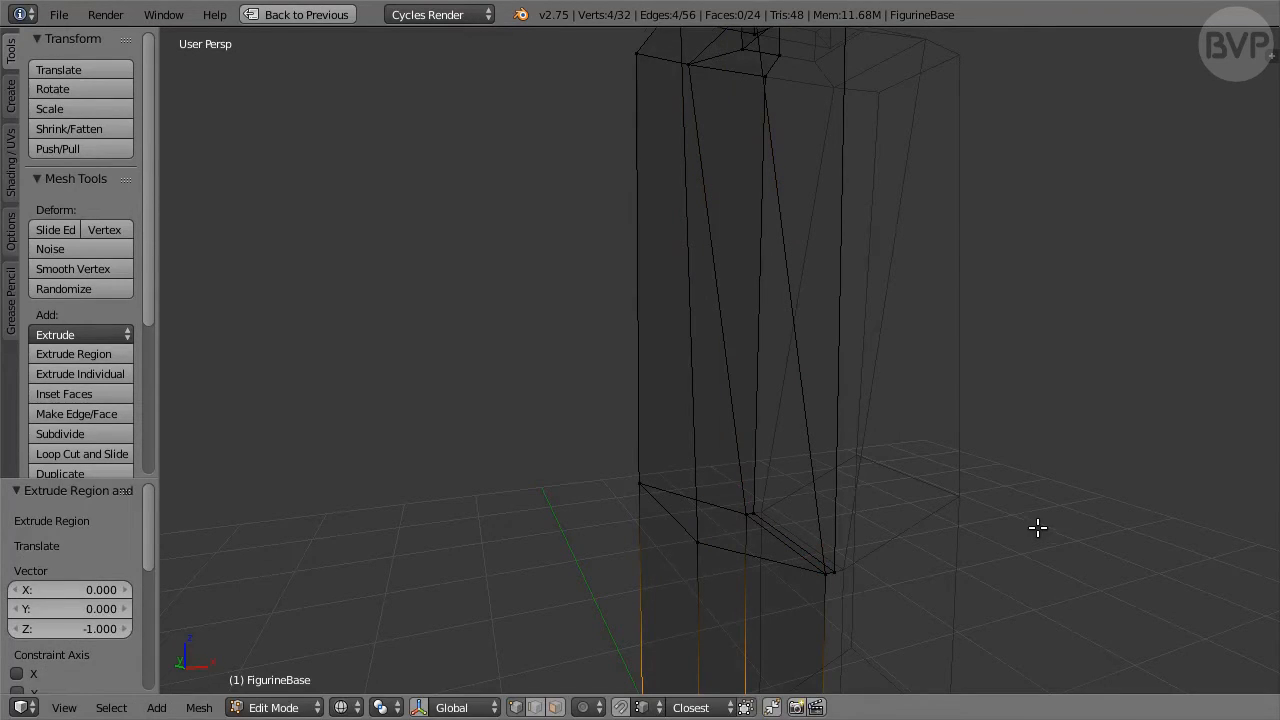
middle_drag(1037, 527, 998, 343)
middle_drag(998, 301, 997, 283)
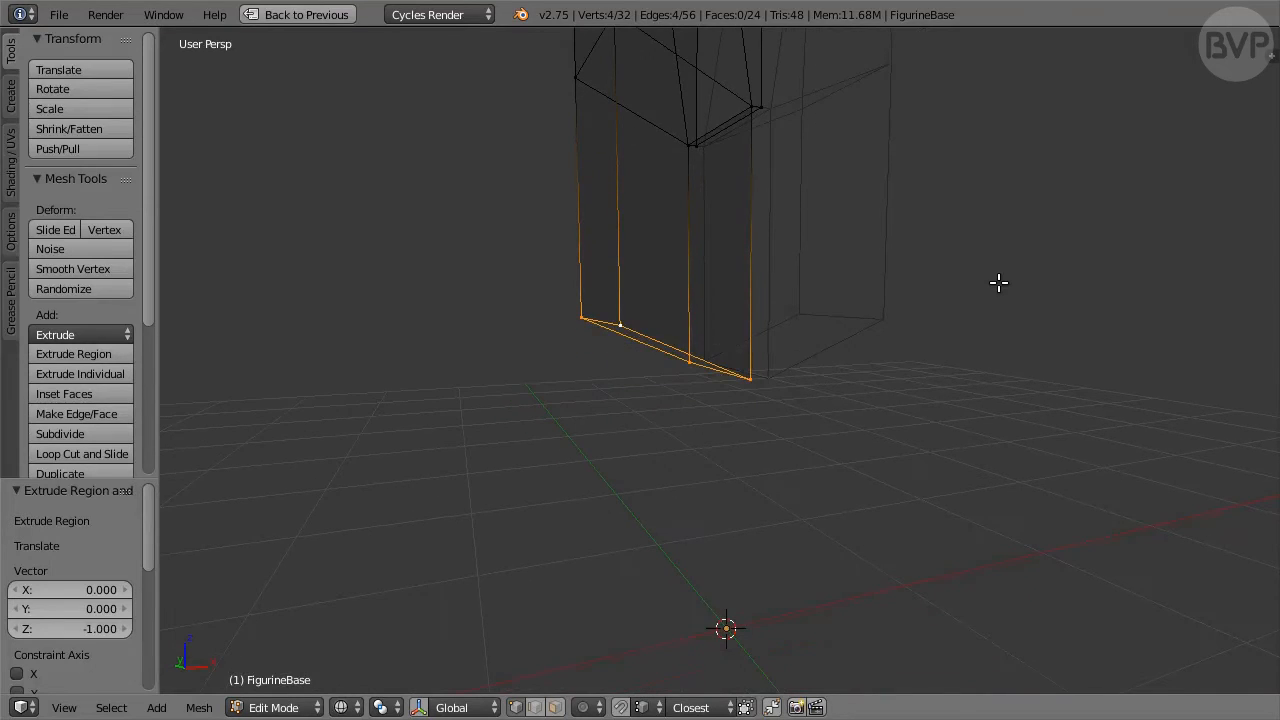
Set the pivot point to 3D Cursor, scale the leg's lower loop to 0 along Z and fill it with a face.
click(393, 708)
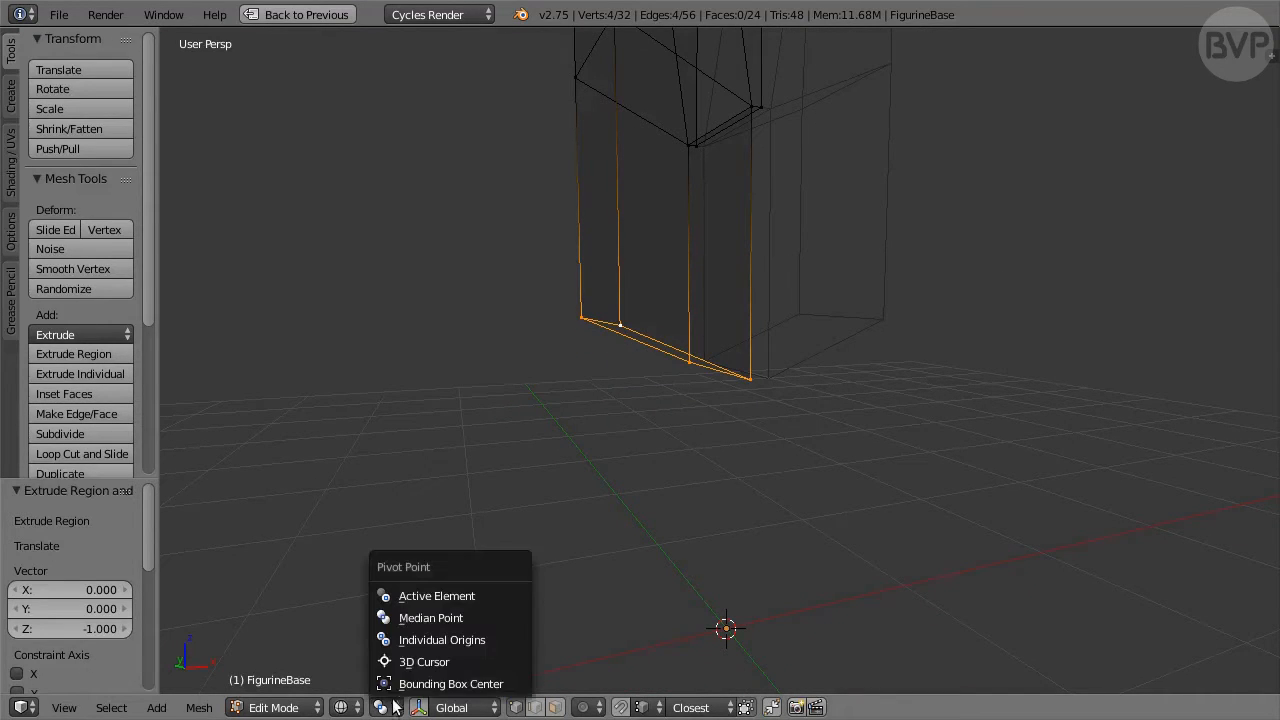
click(483, 663)
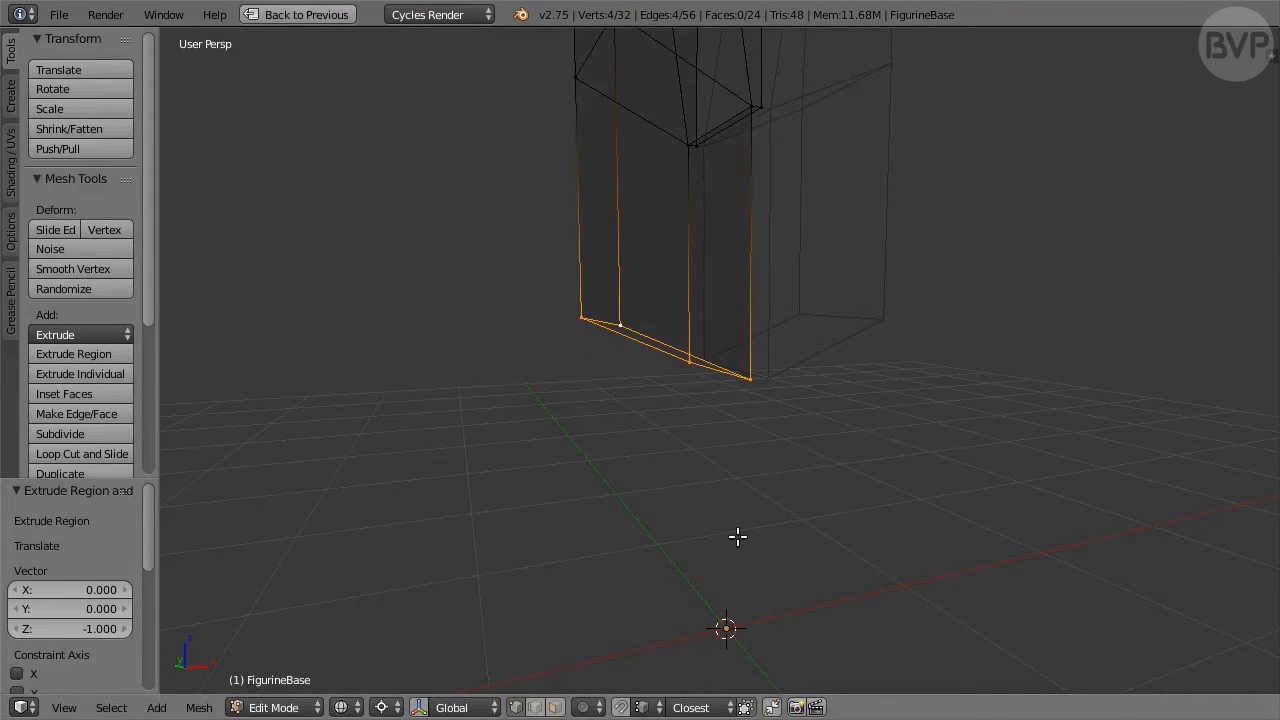
key(s)
key(z)
key(0)
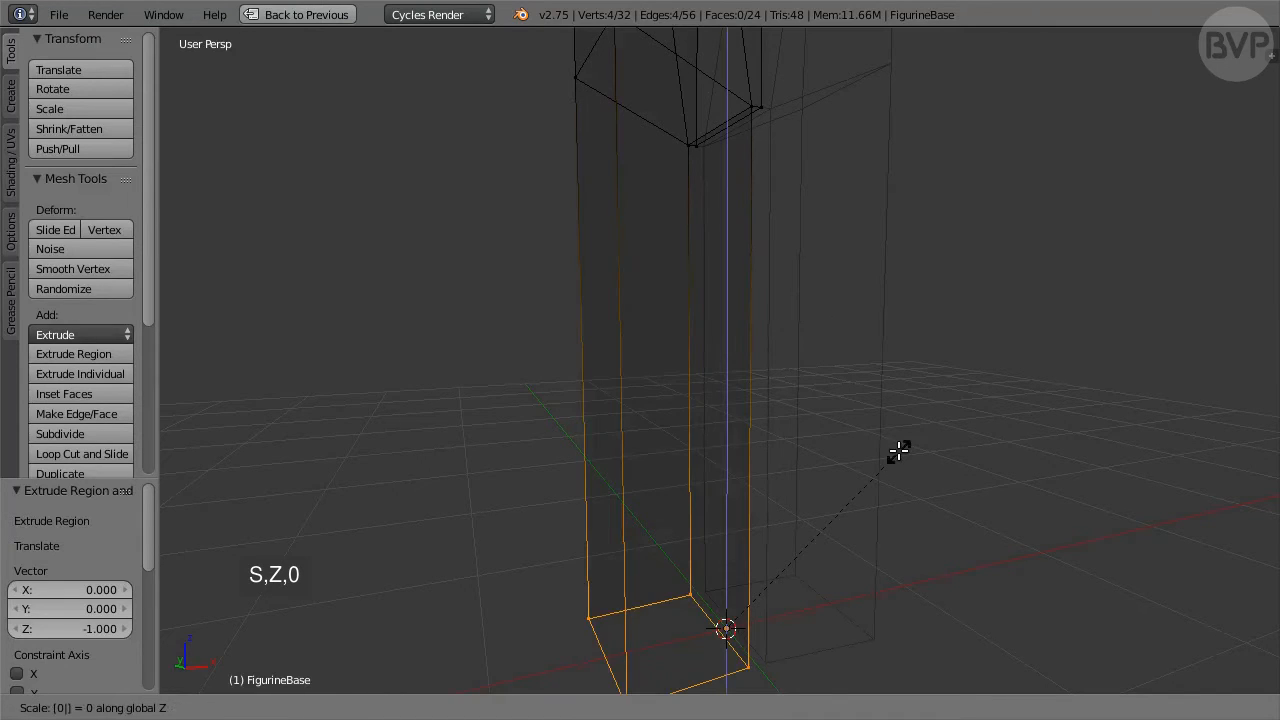
click(898, 451)
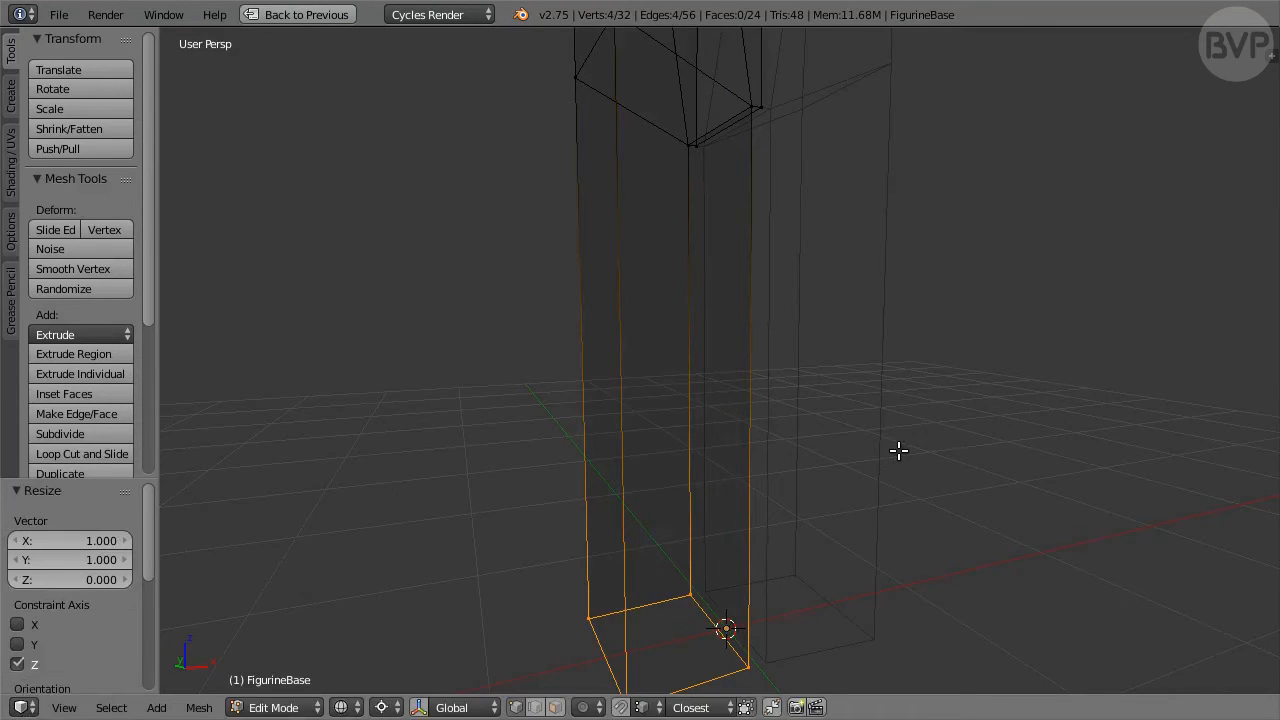
shift+middle_drag(968, 483, 968, 448)
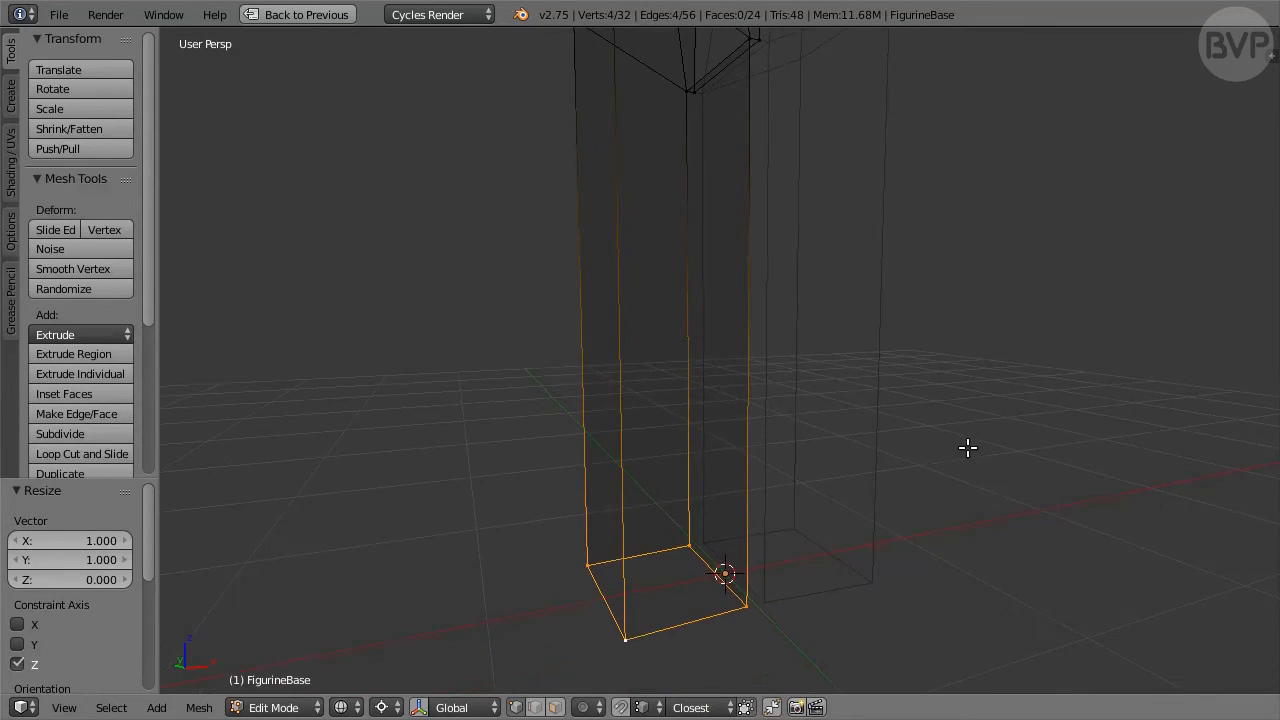
key(f)
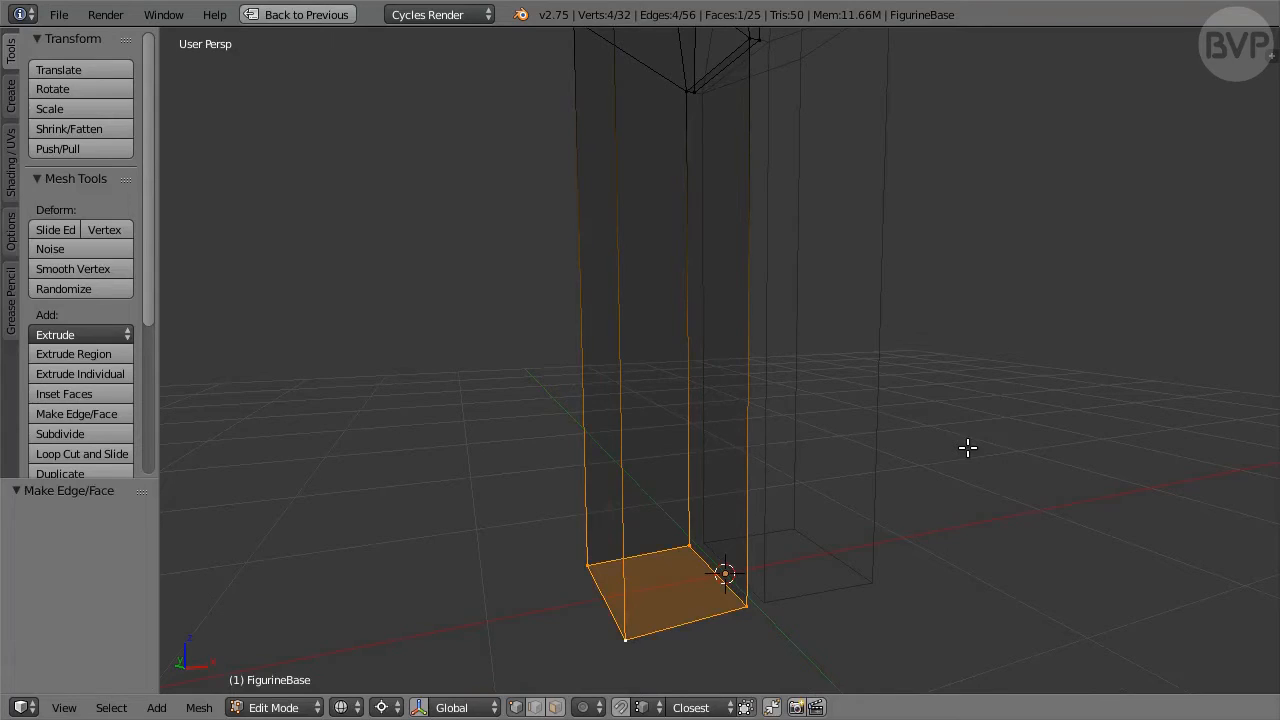
Snap the inner front and inner back vertices of the leg's bottom face along Y into line with their outer neighbours.
right_click(749, 615)
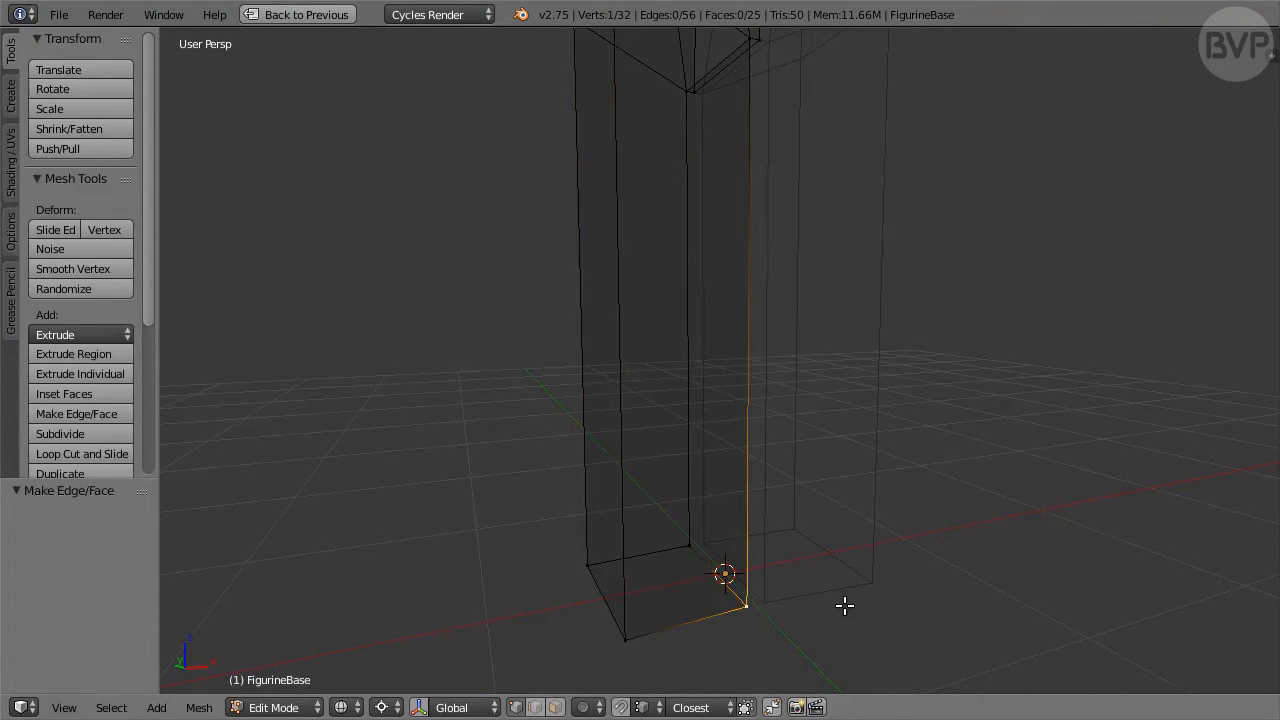
key(g)
key(y)
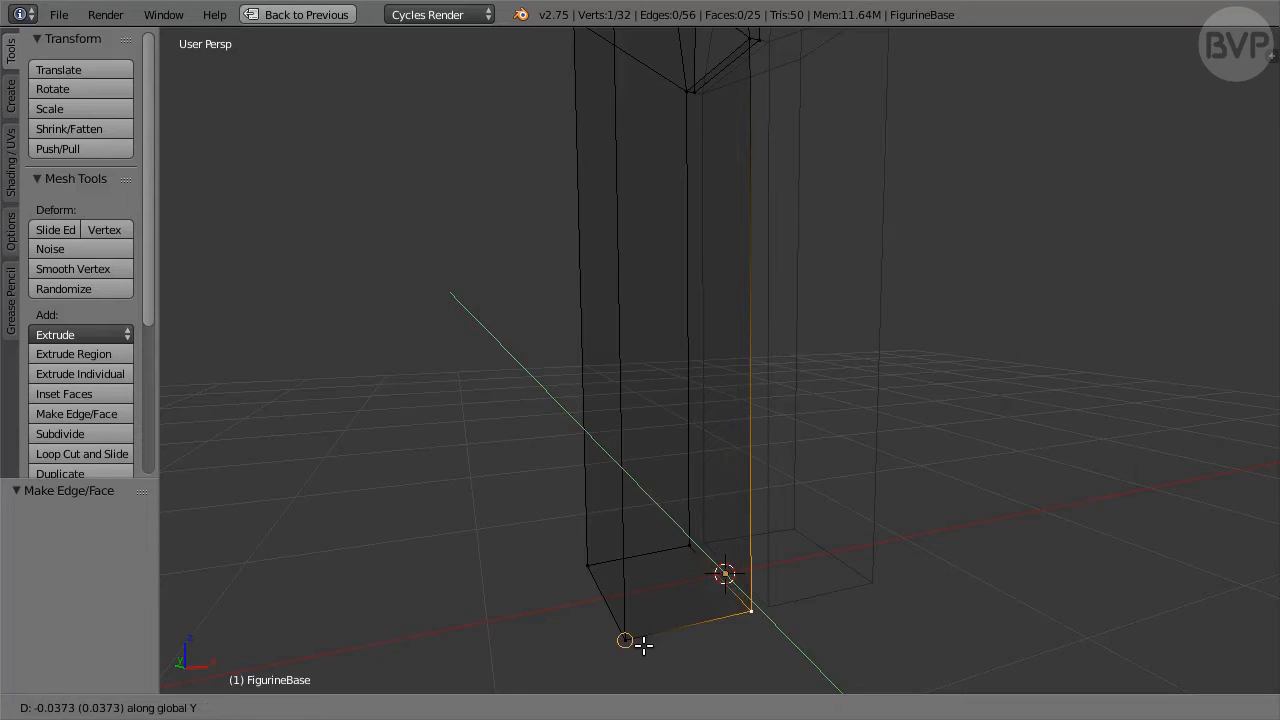
click(643, 643)
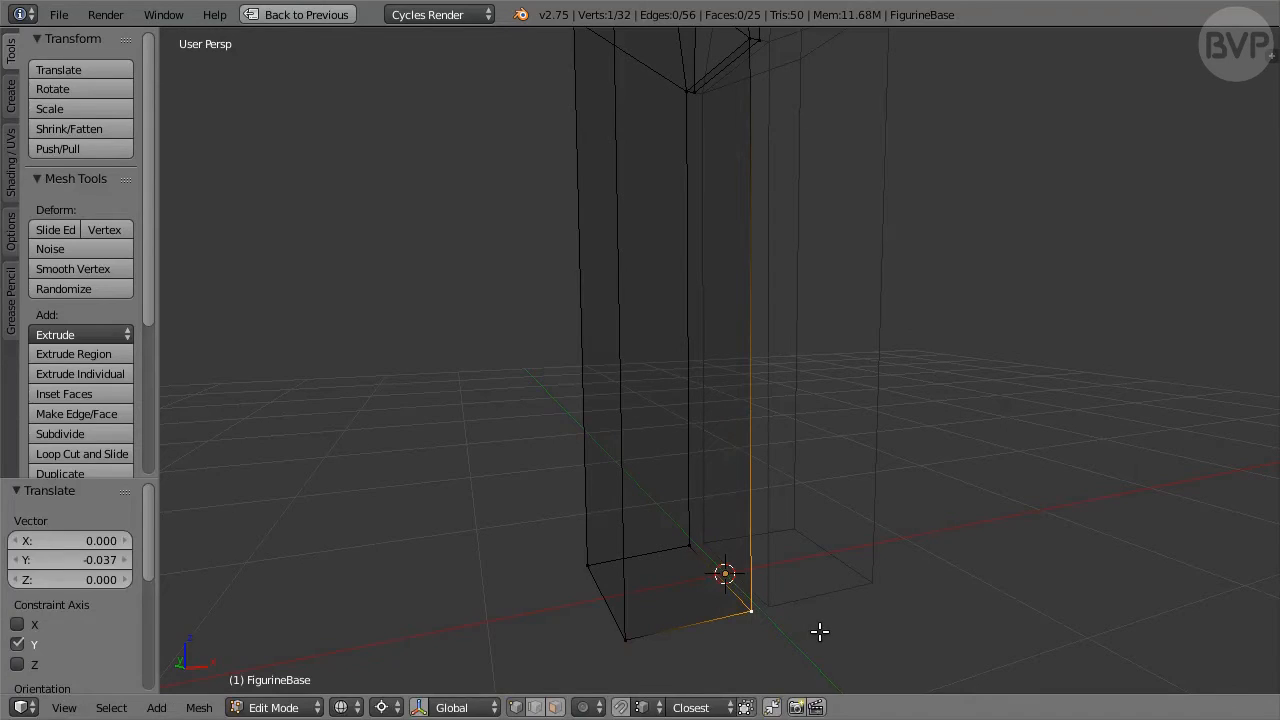
right_click(692, 545)
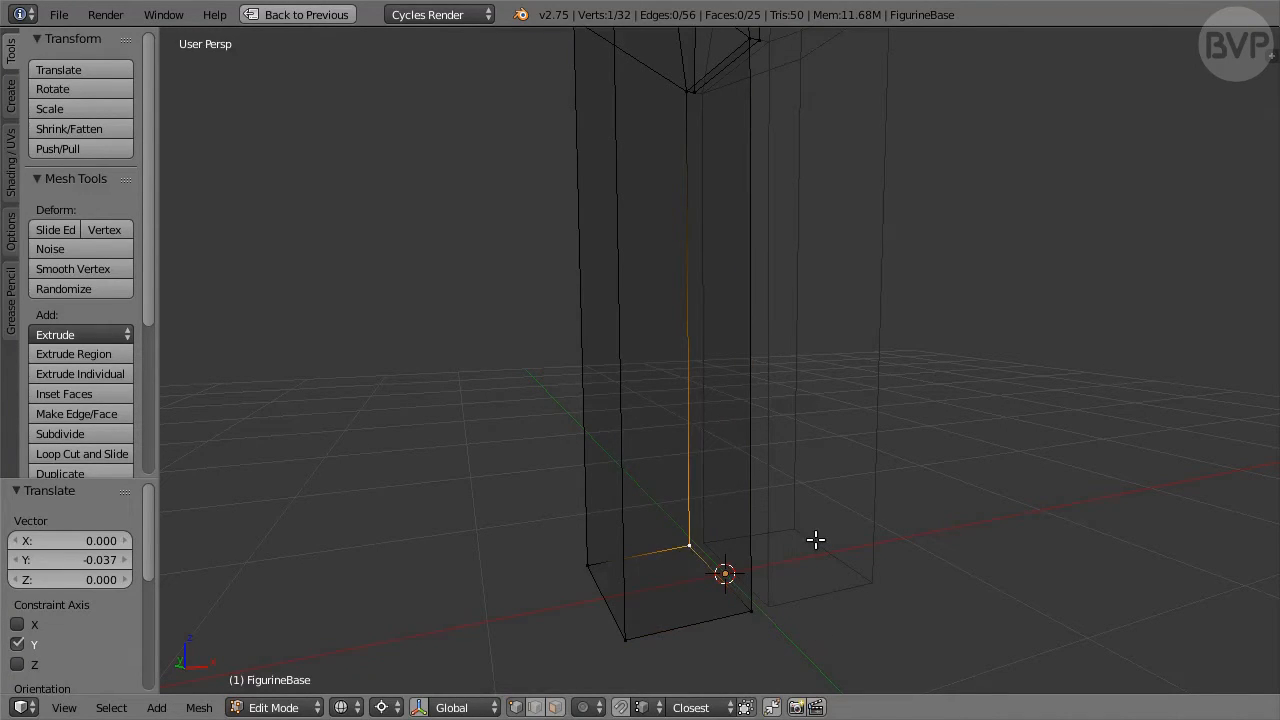
key(g)
key(y)
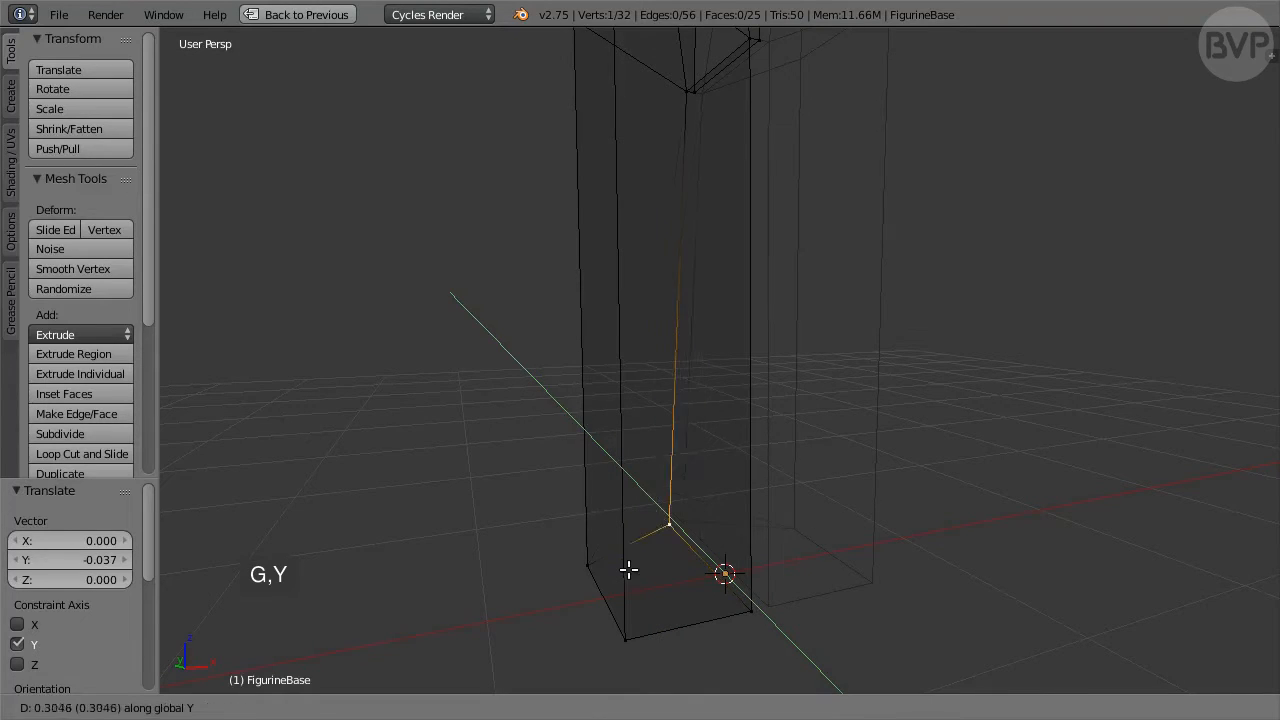
click(606, 568)
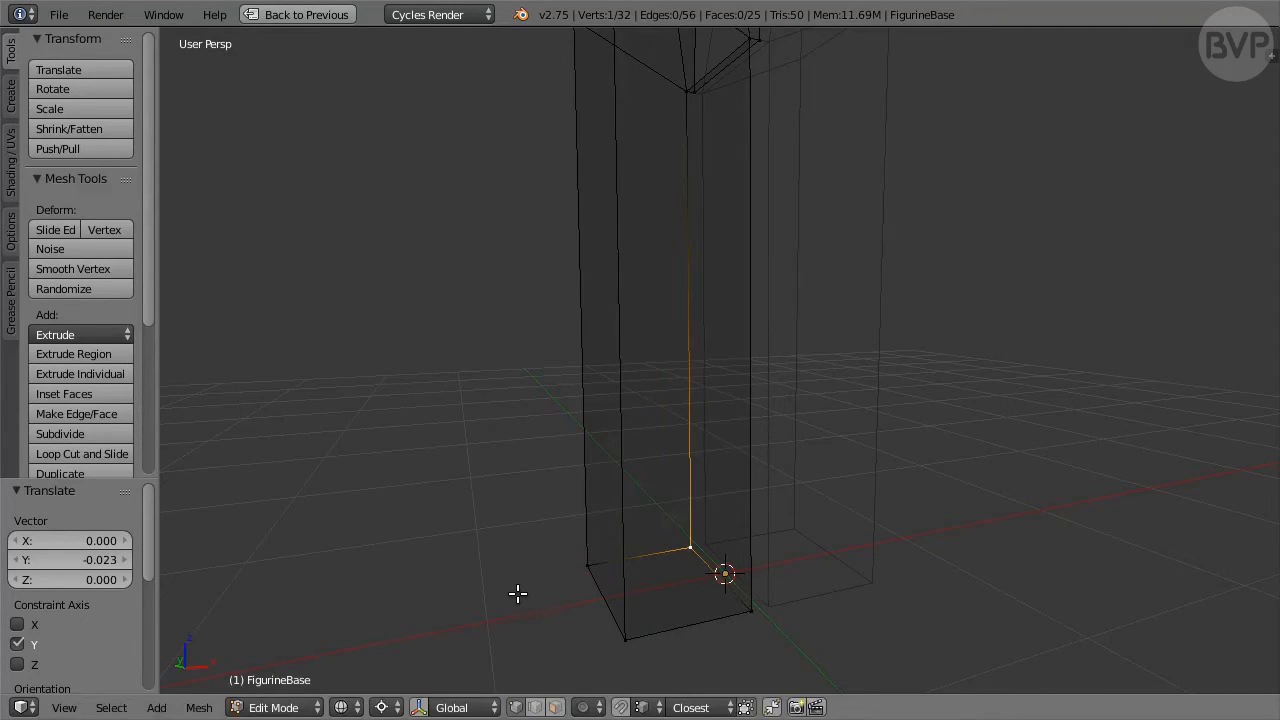
Using face selection and the Median Point pivot, scale the leg's bottom face by 0.63 along the Y axis.
click(556, 707)
right_click(662, 587)
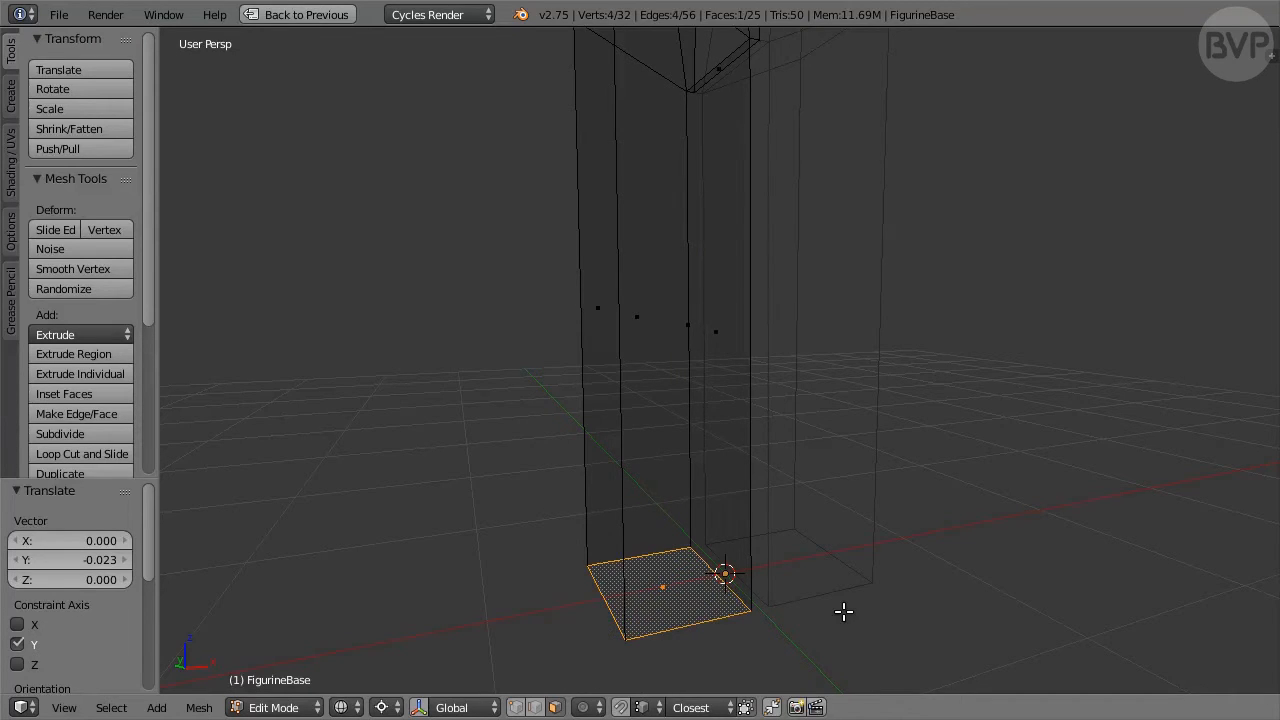
key(ctrl+comma)
text(s)
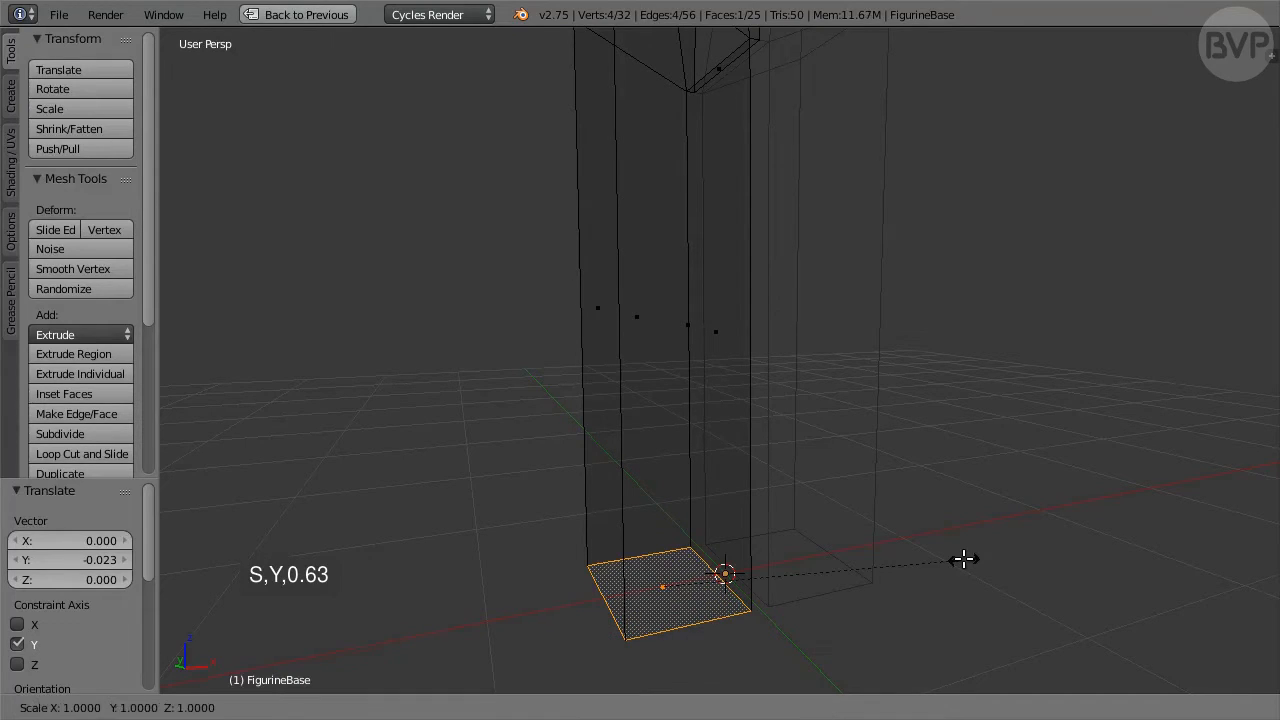
text(y0.)
text(63)
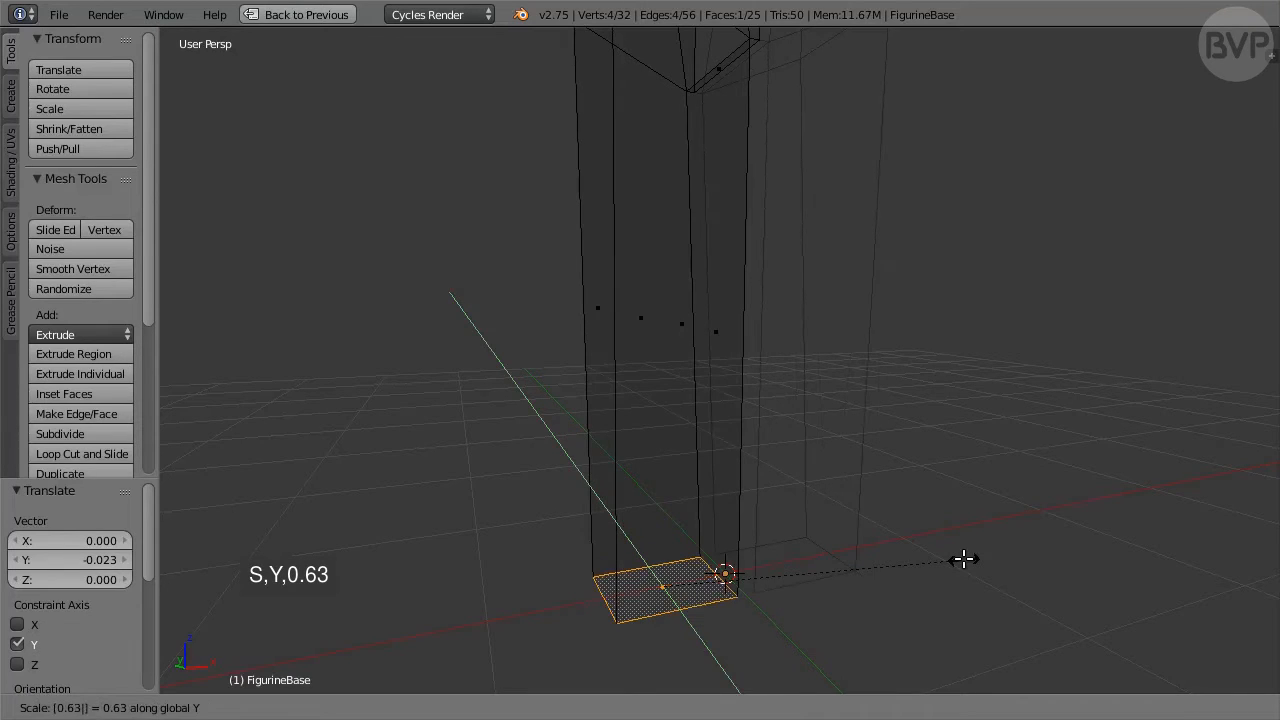
key(Return)
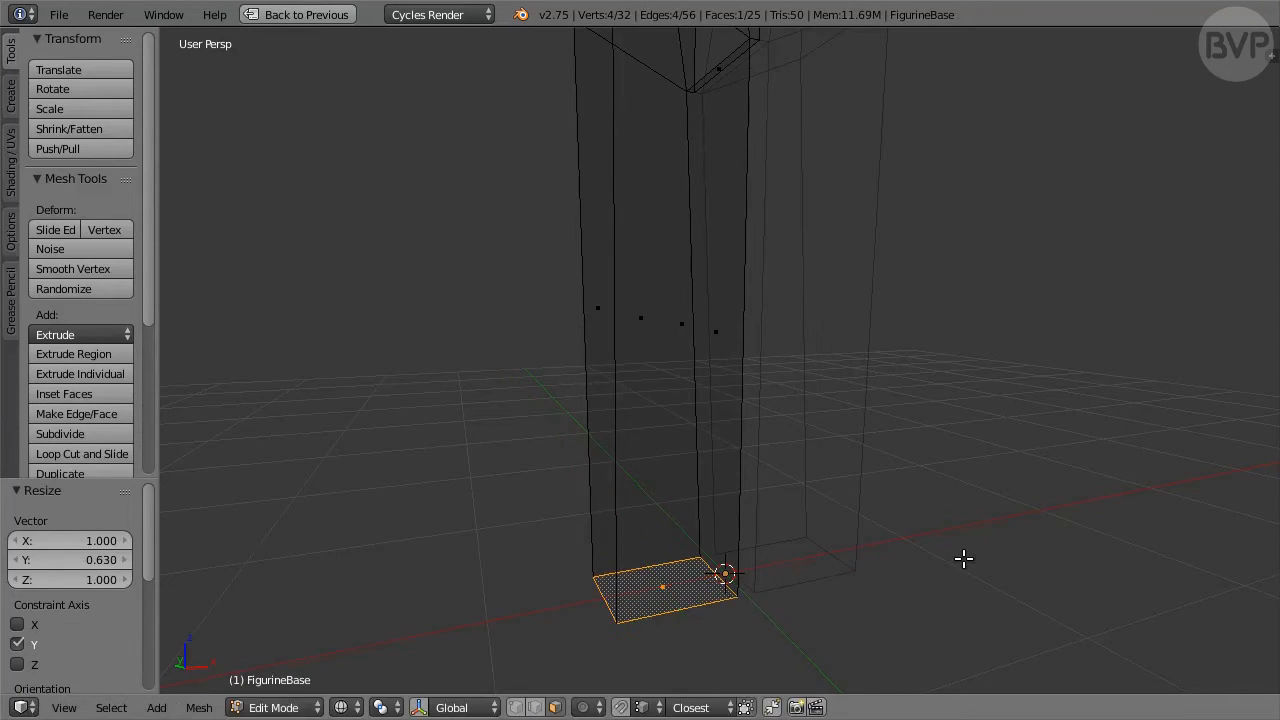
Scale the leg's bottom face by 0.77 along the X axis.
text(s)
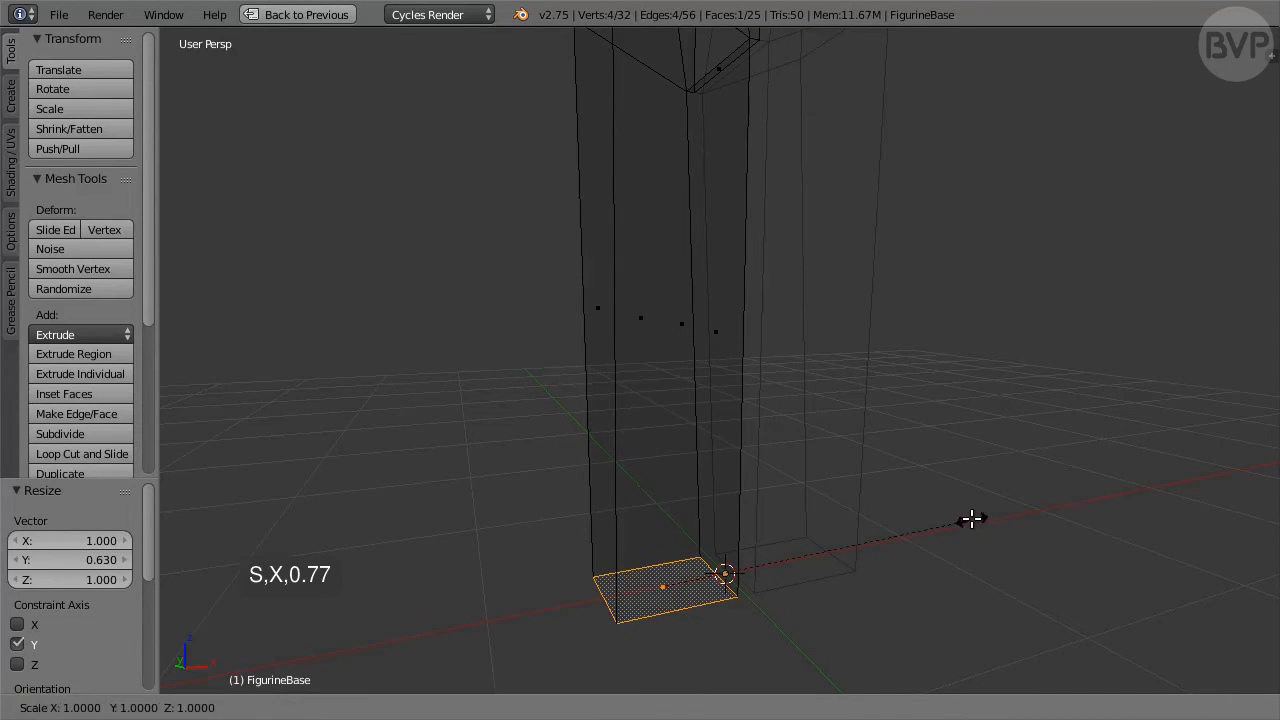
text(x0.77)
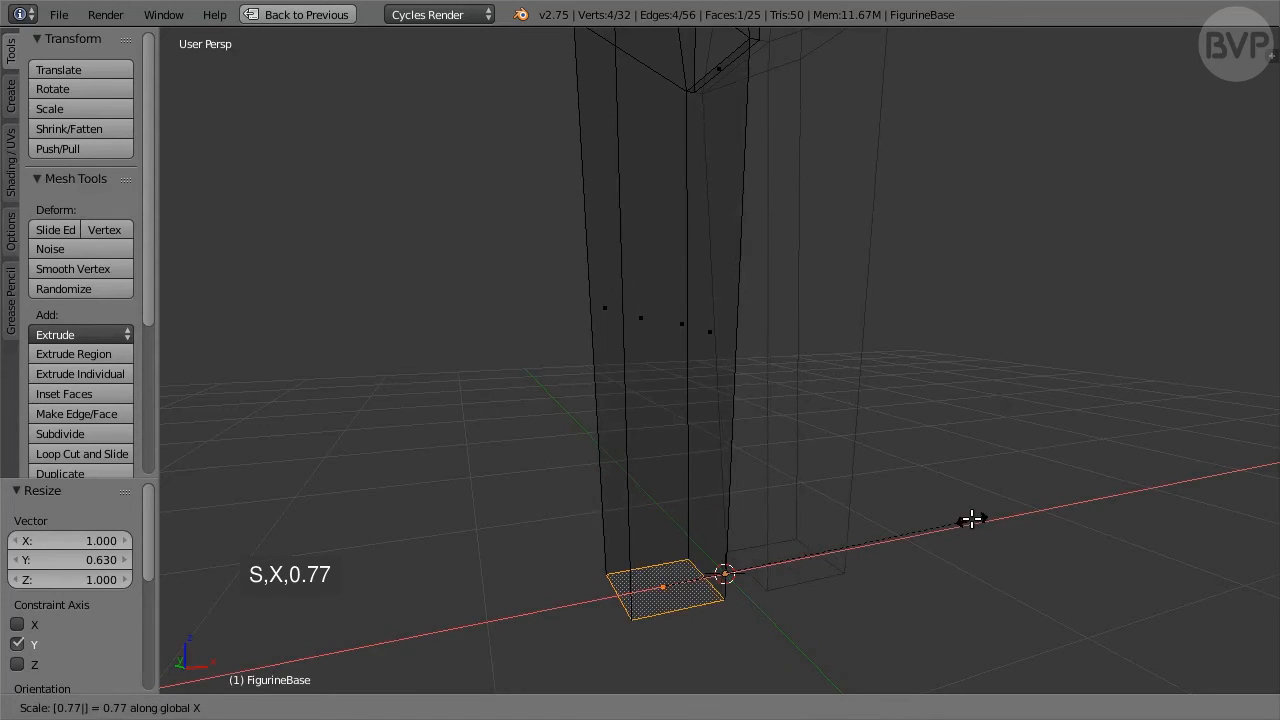
key(Return)
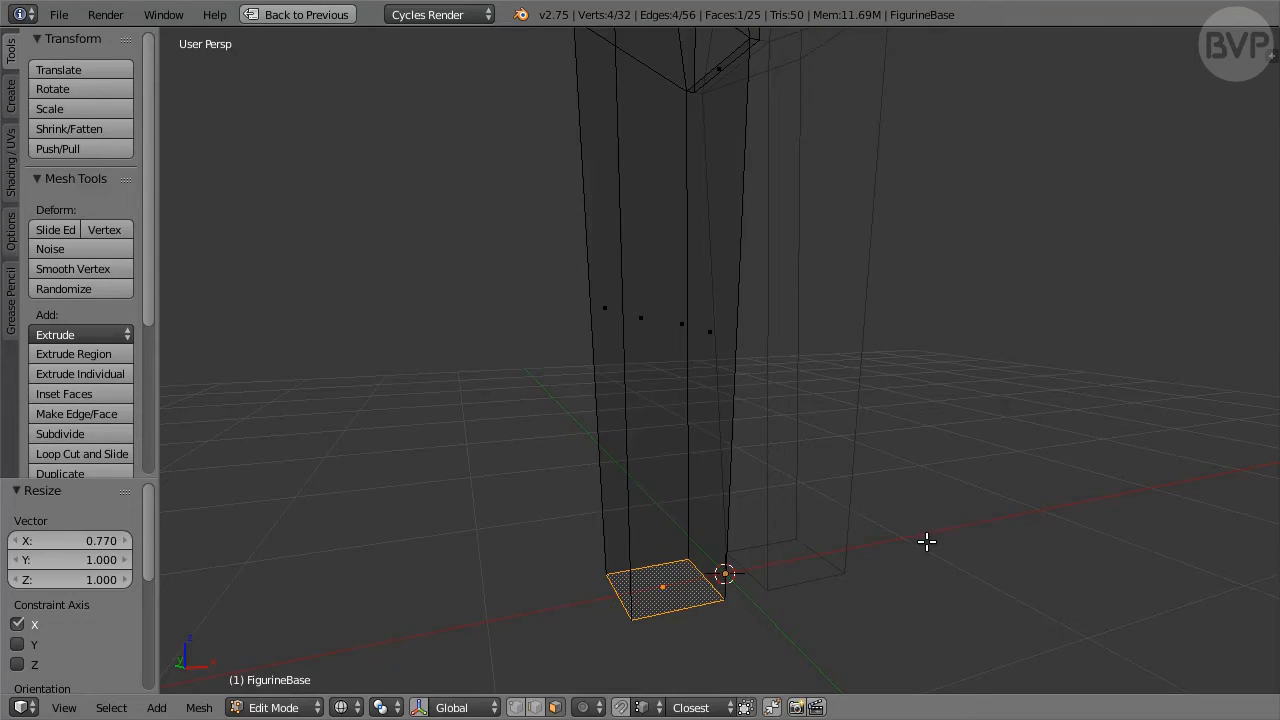
Move the leg's bottom face -0.03 along the X axis and 0.07 along the Y axis.
text(gx-0.03)
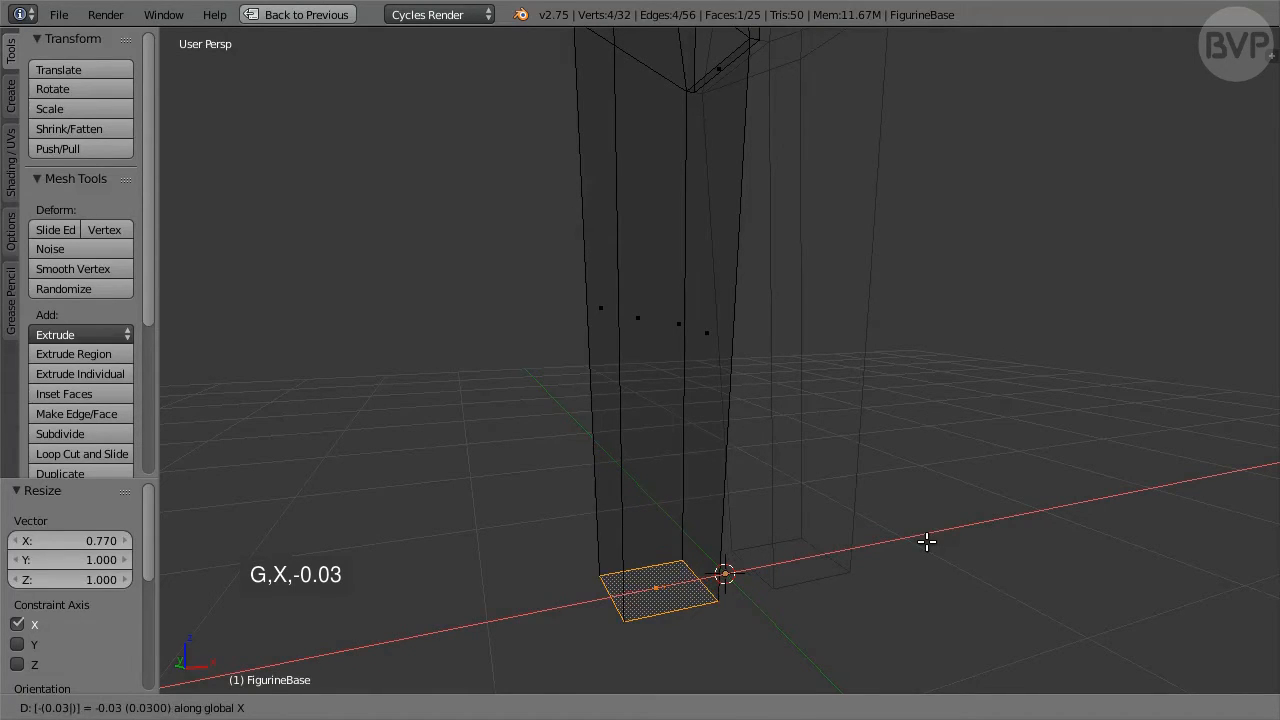
key(Return)
key(g)
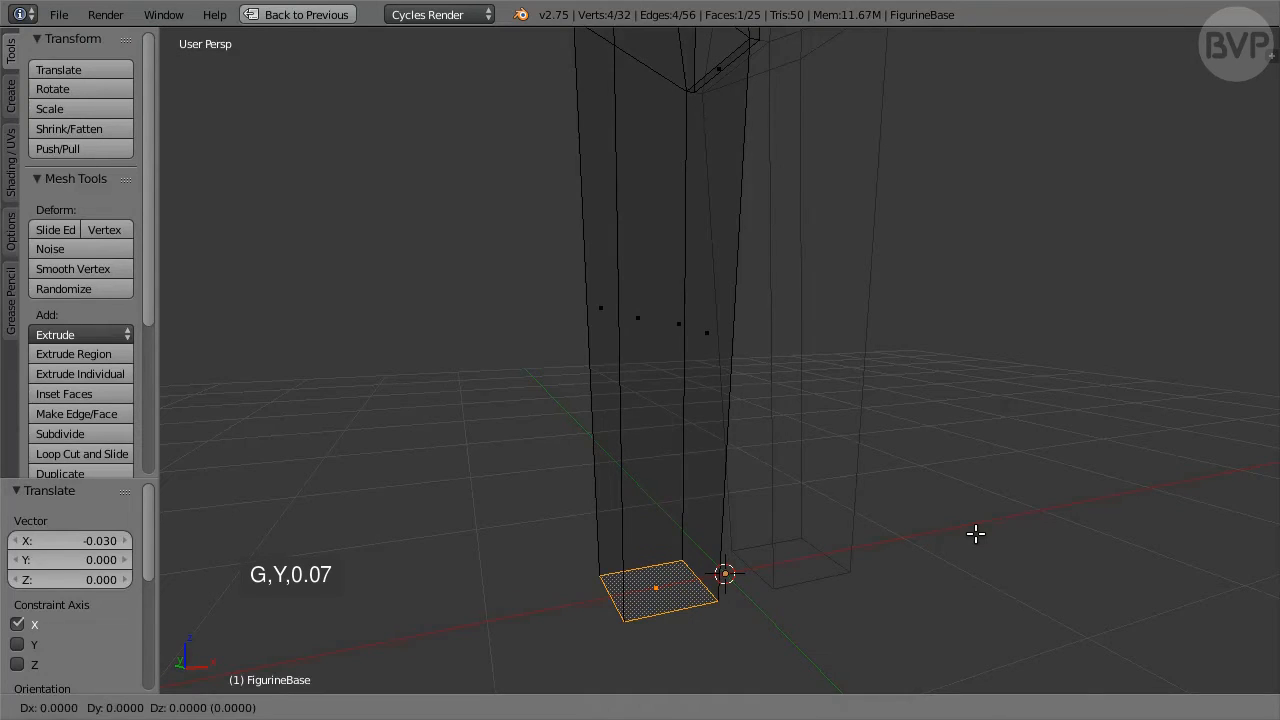
text(y0.07)
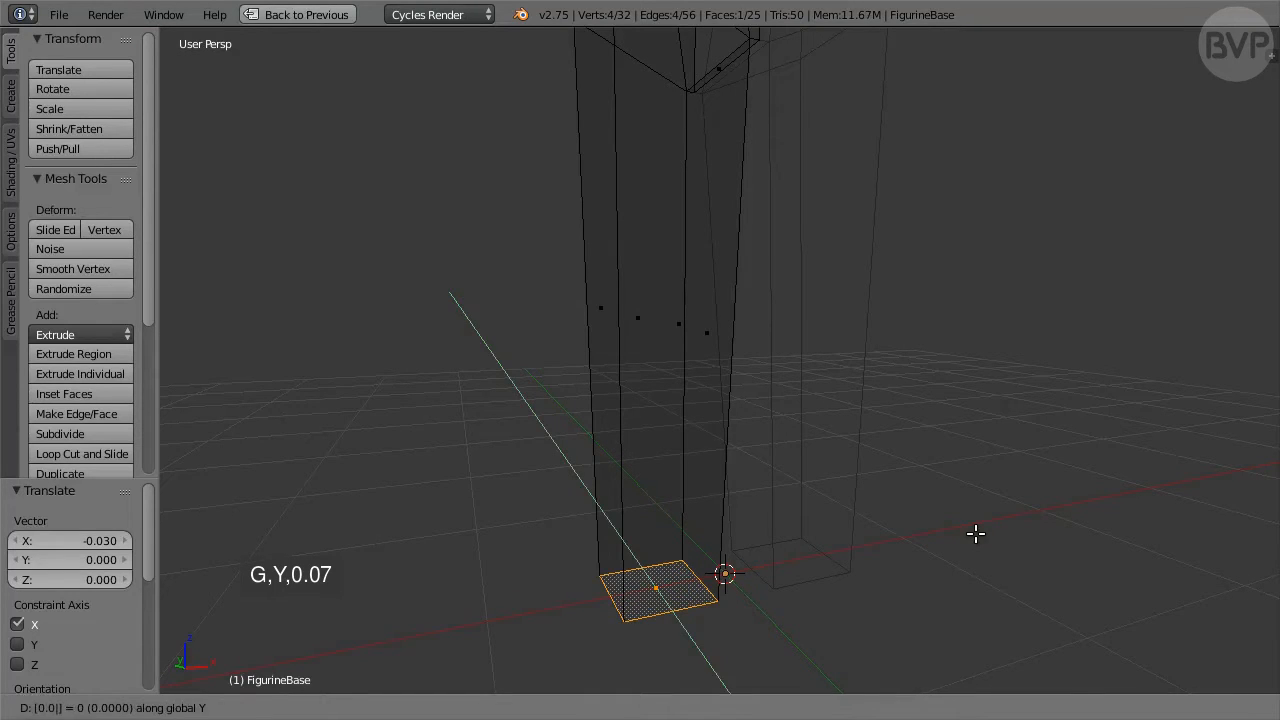
key(Return)
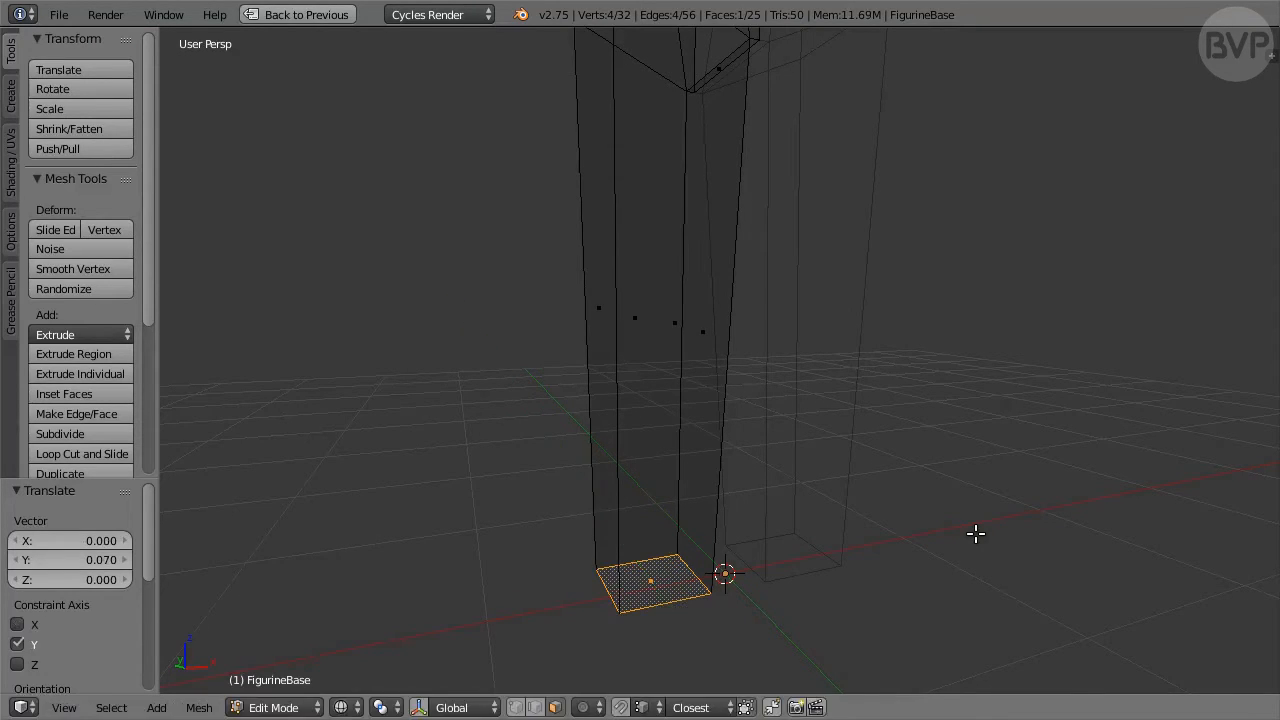
Cut an edge loop around the leg, slide it fully down to the bottom face, and move it 0.25 up along Z.
key(ctrl+r)
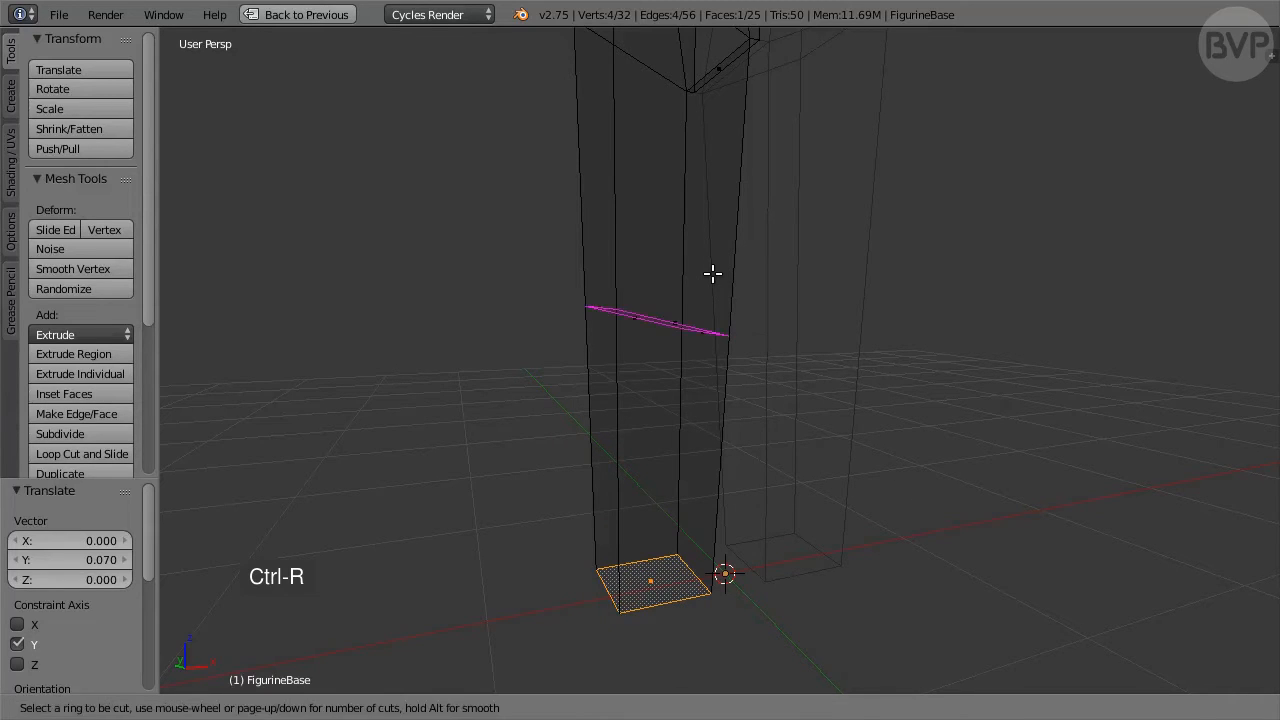
click(712, 274)
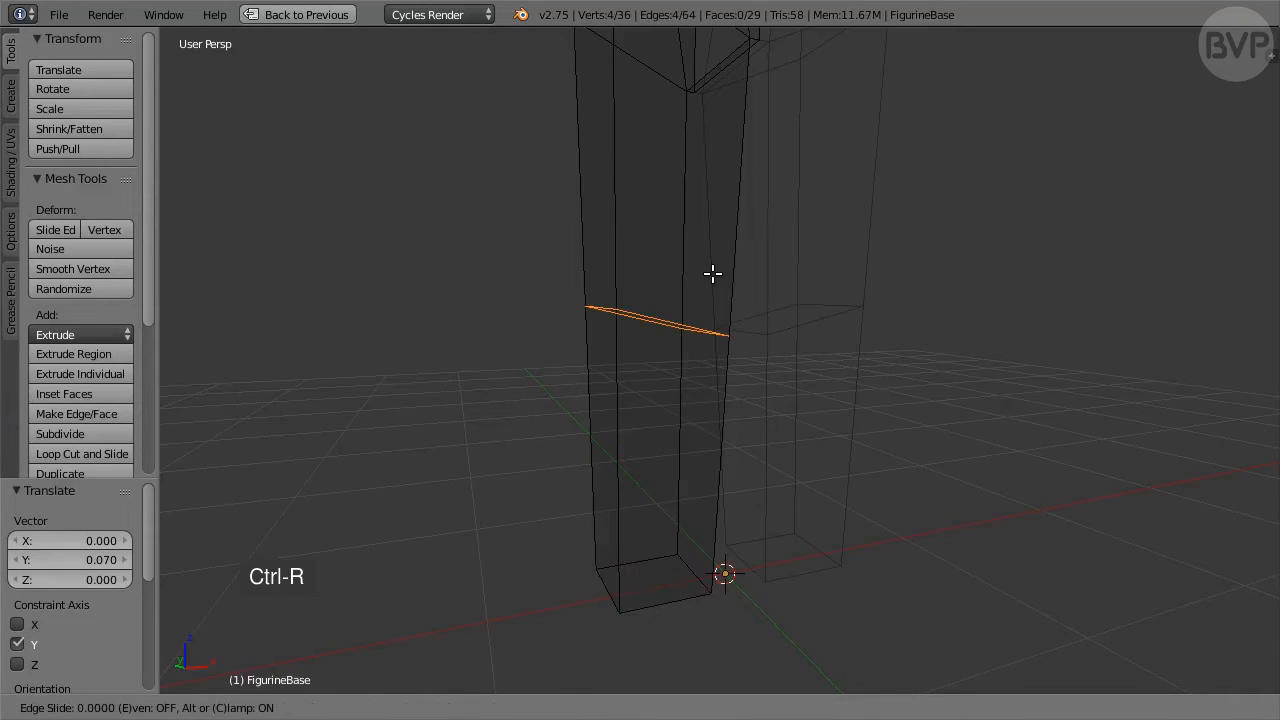
click(695, 615)
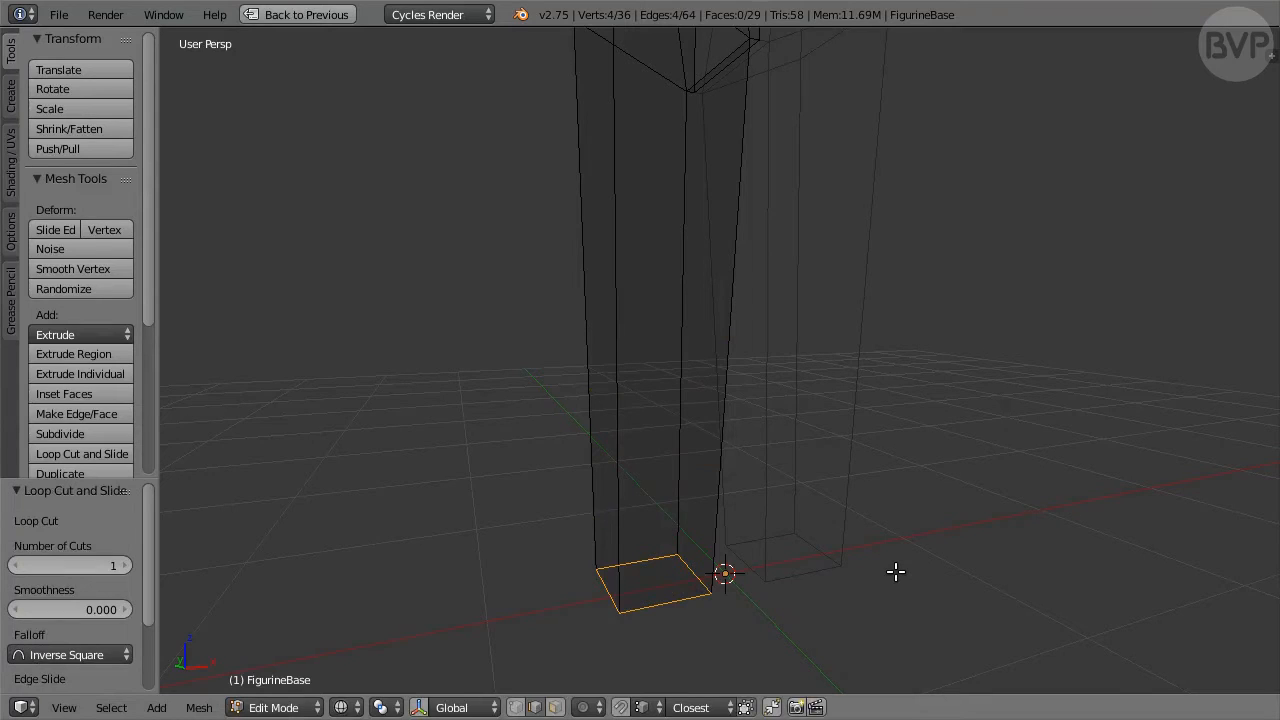
text(gz0.2)
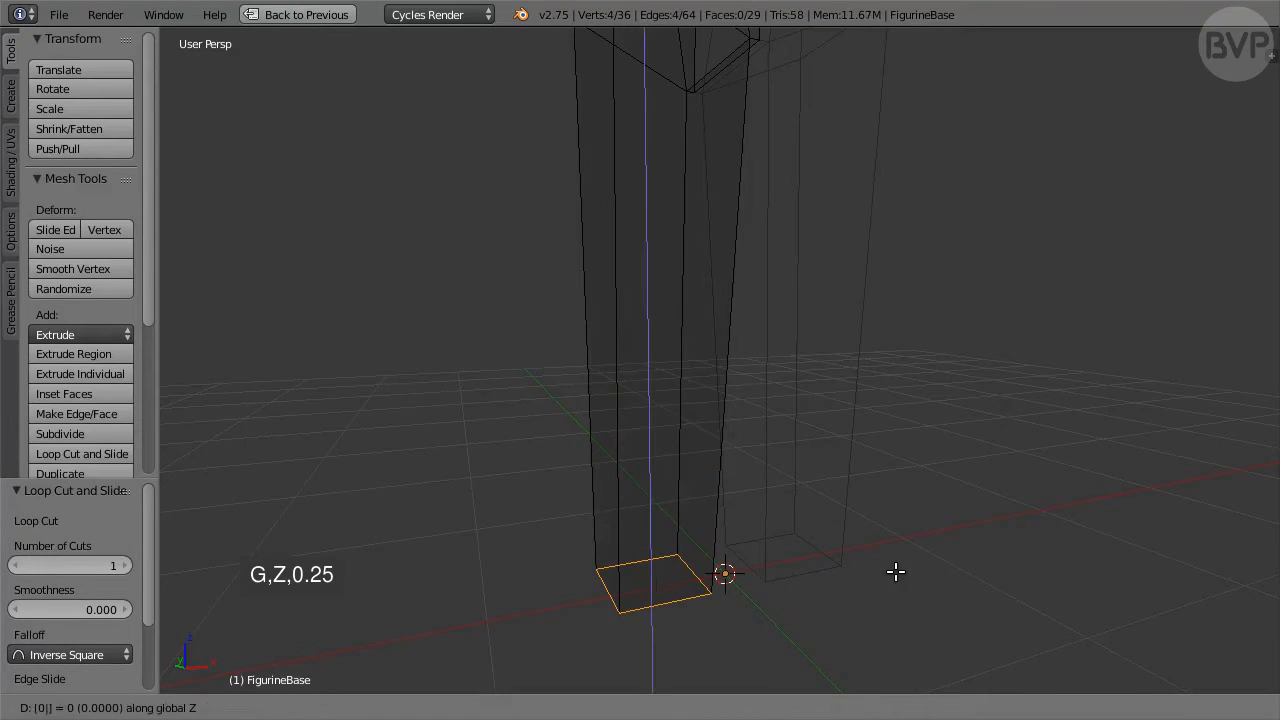
text(5)
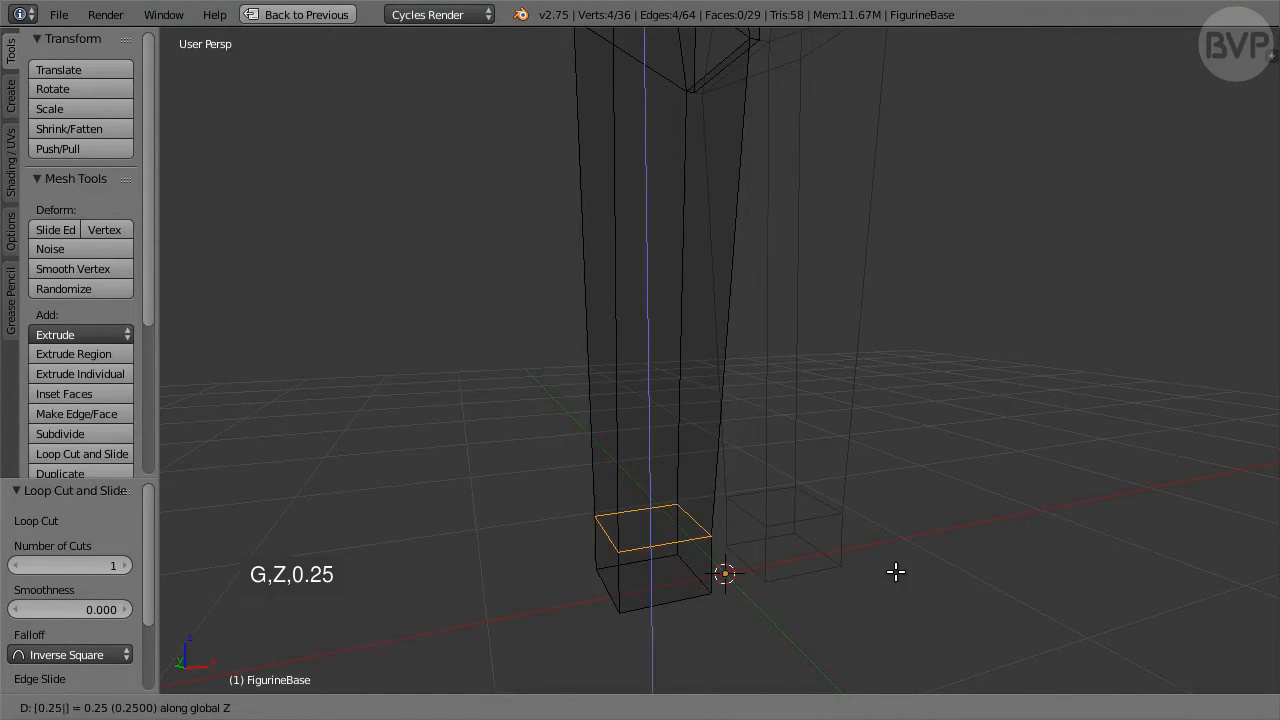
key(Return)
Using face selection, pick the front face of the leg's lowest section and extrude it -0.51 along Y to form the foot.
middle_drag(894, 571, 894, 506)
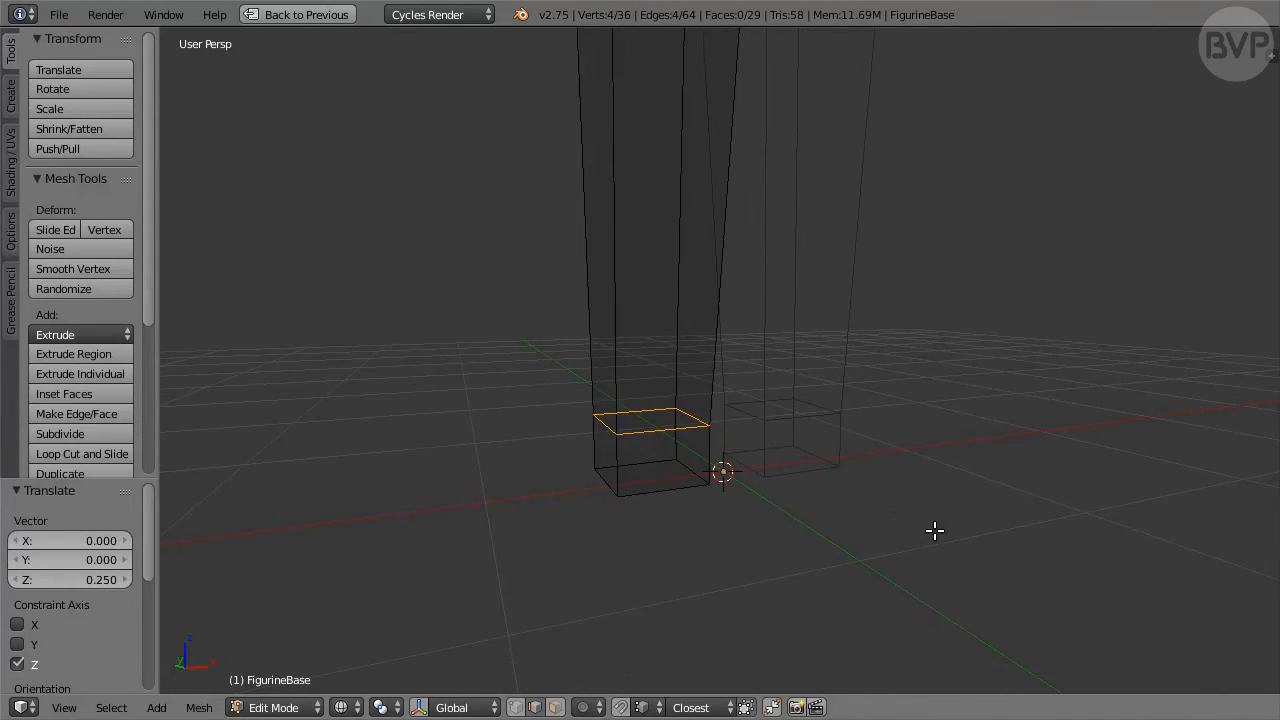
click(555, 707)
right_click(663, 461)
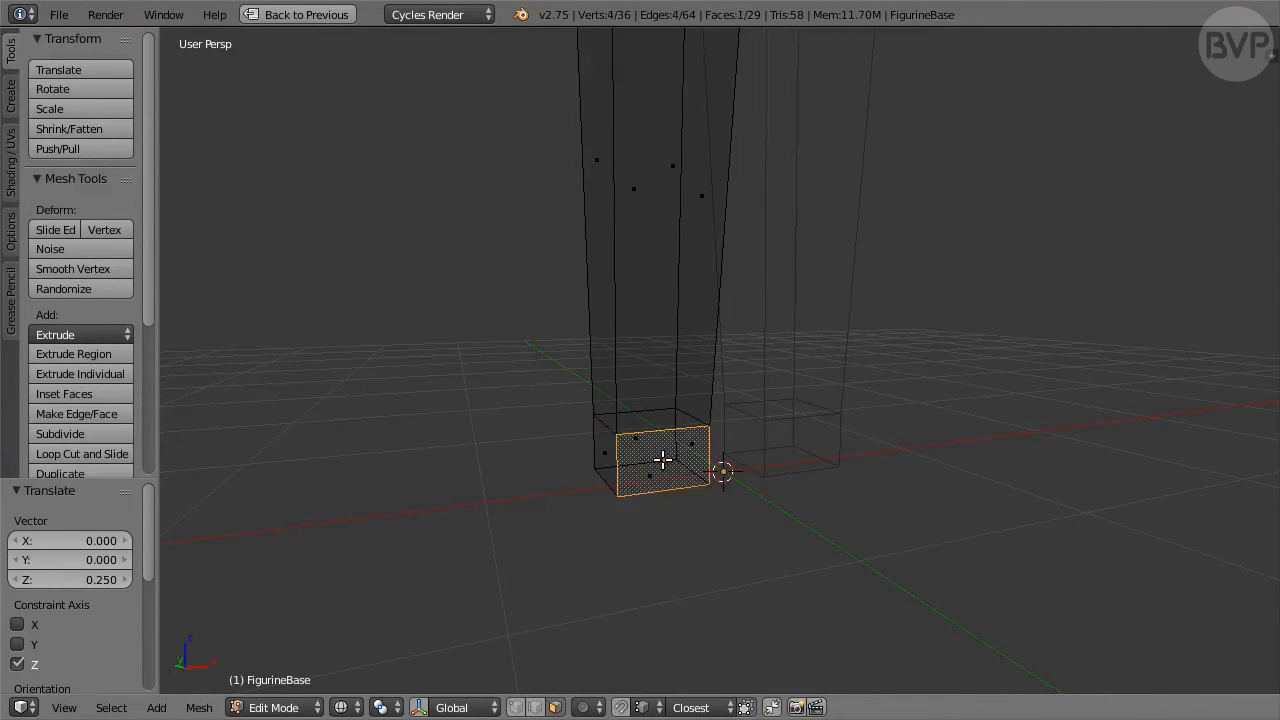
middle_drag(654, 580, 689, 586)
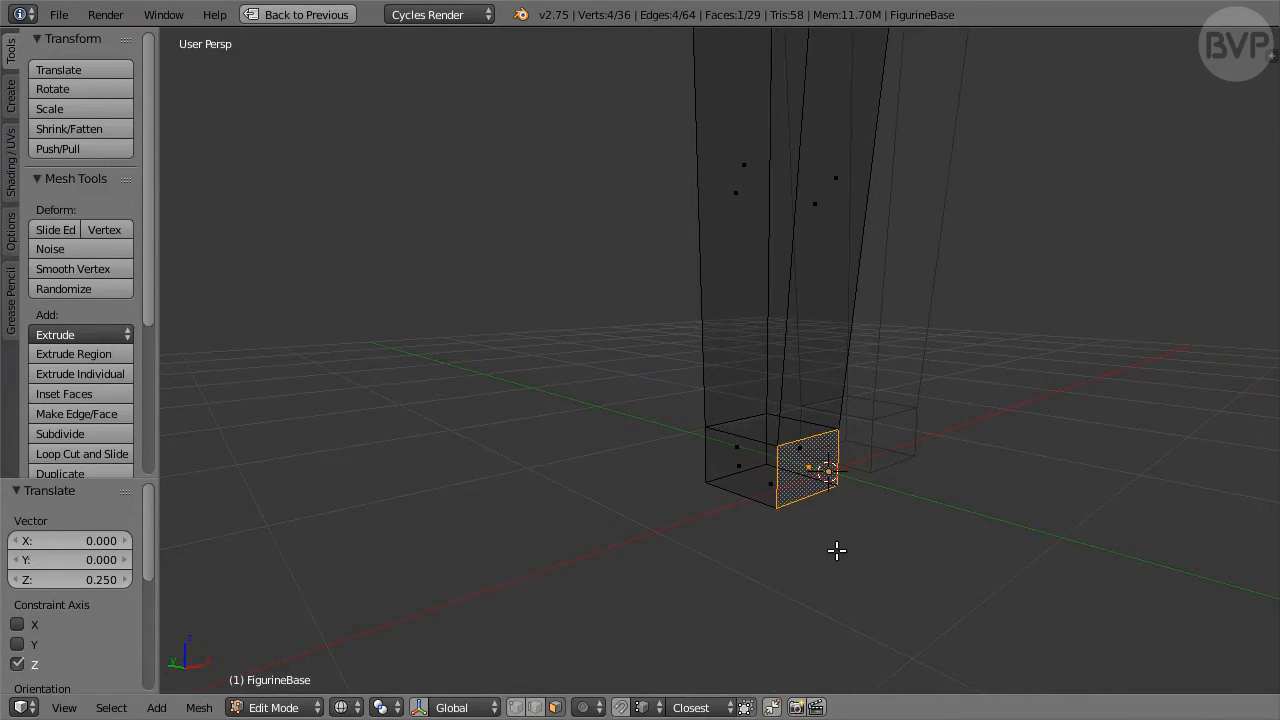
key(e)
text(y)
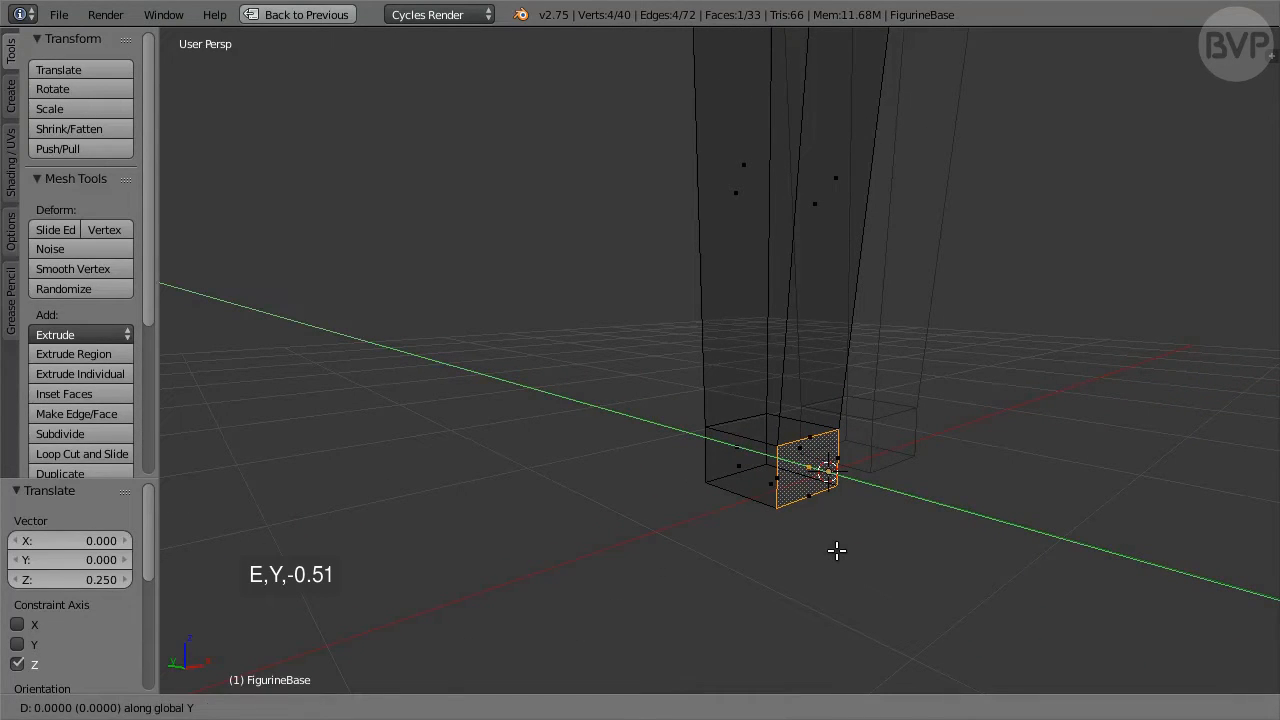
text(-0.51)
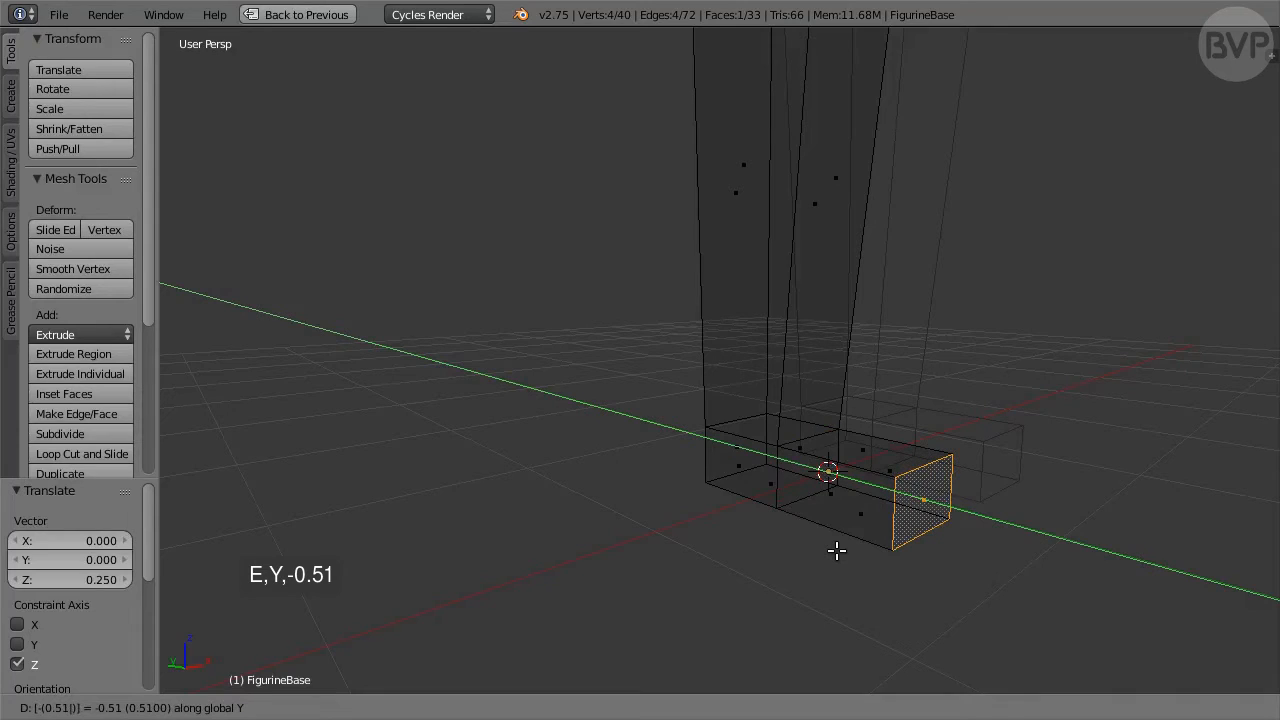
key(Return)
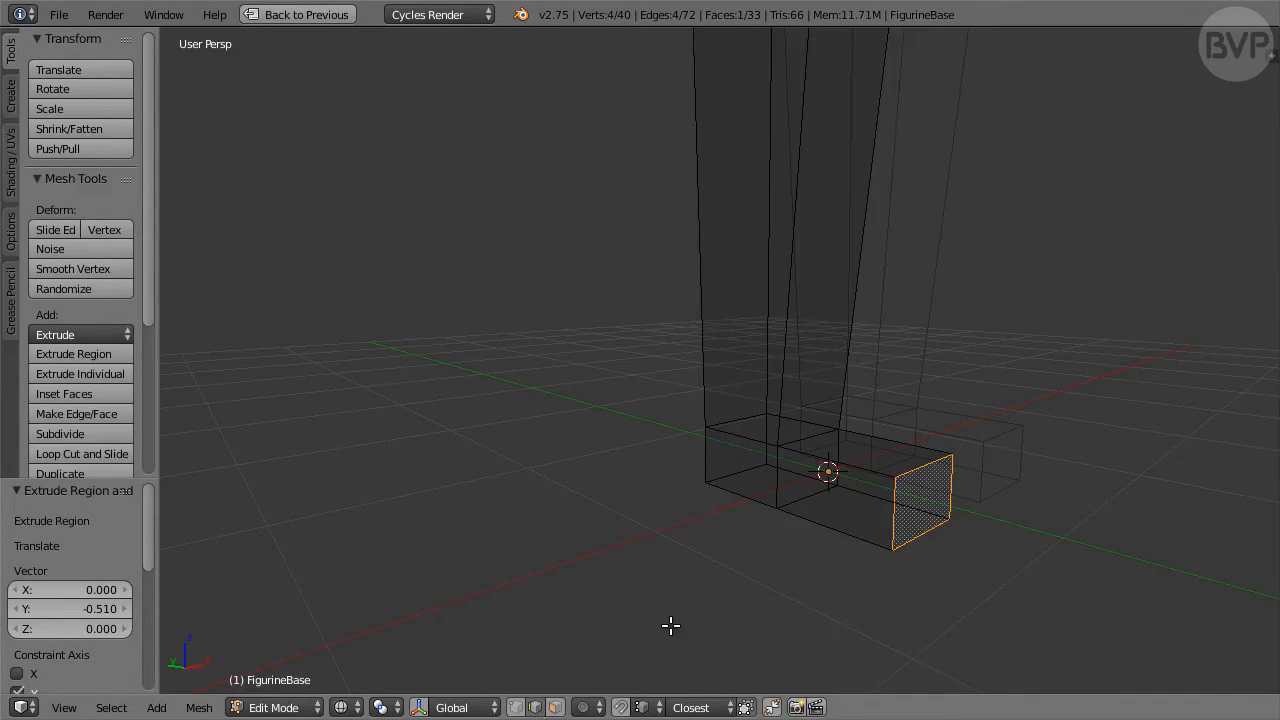
Select the ankle edges where the leg meets the foot and scale them by 0.81 along the X axis.
alt+click(736, 431)
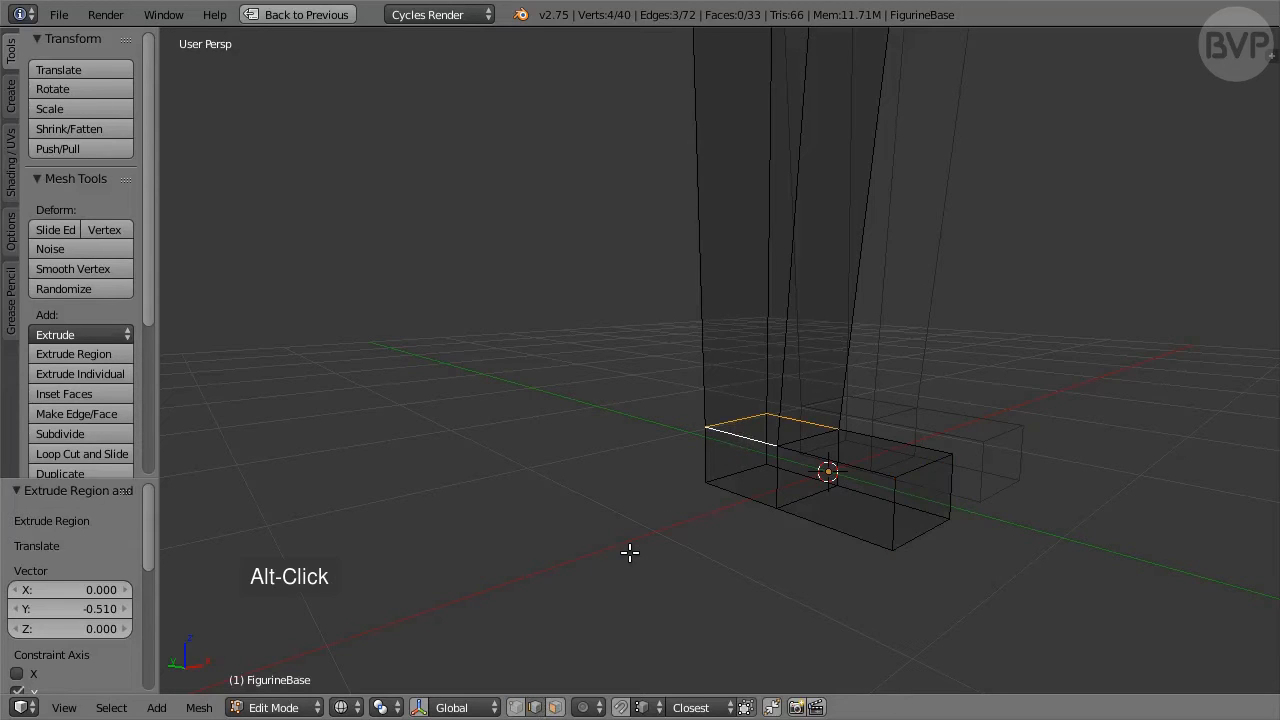
mouse_move(619, 537)
middle_down()
mouse_move(640, 543)
mouse_move(611, 557)
mouse_move(620, 543)
middle_up()
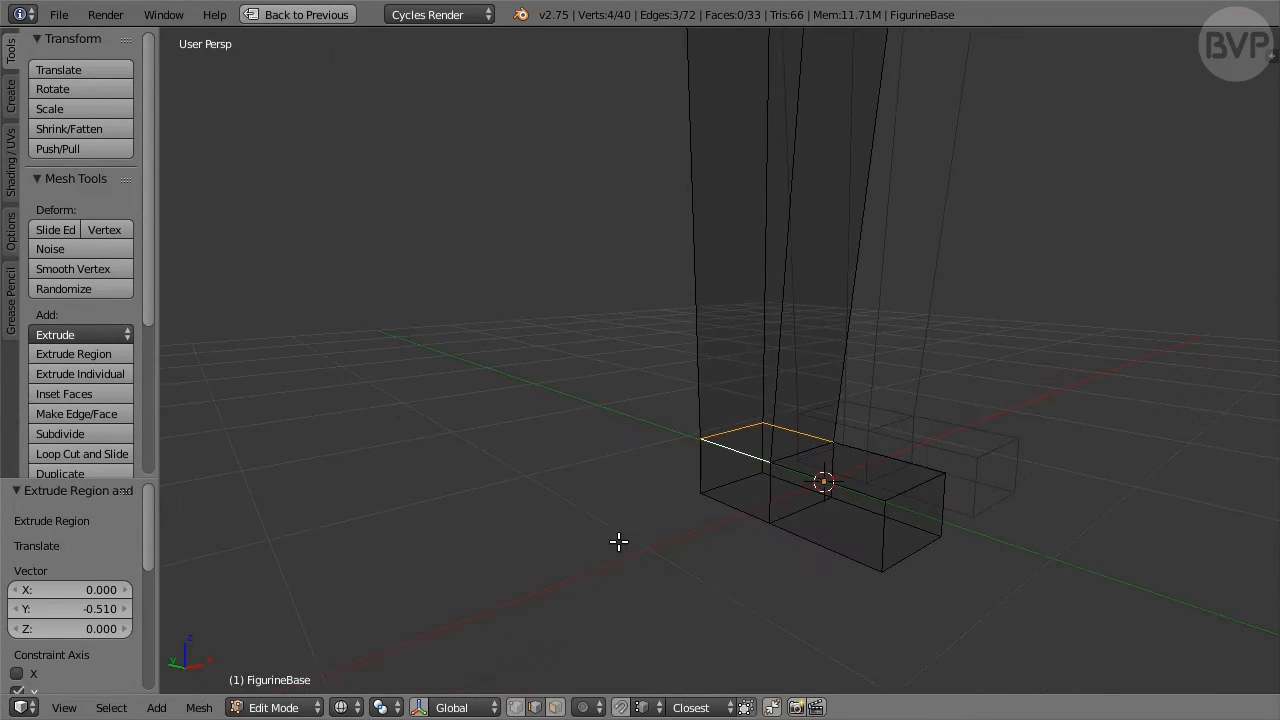
text(sx0.81)
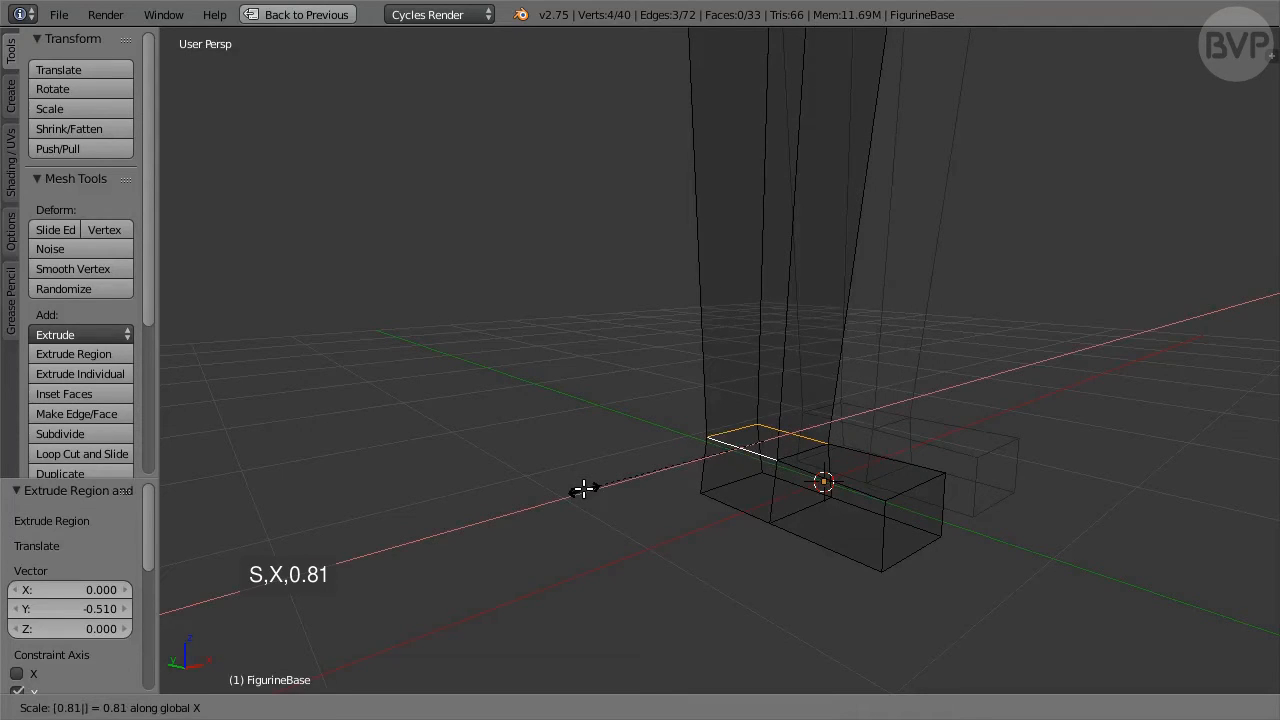
key(Return)
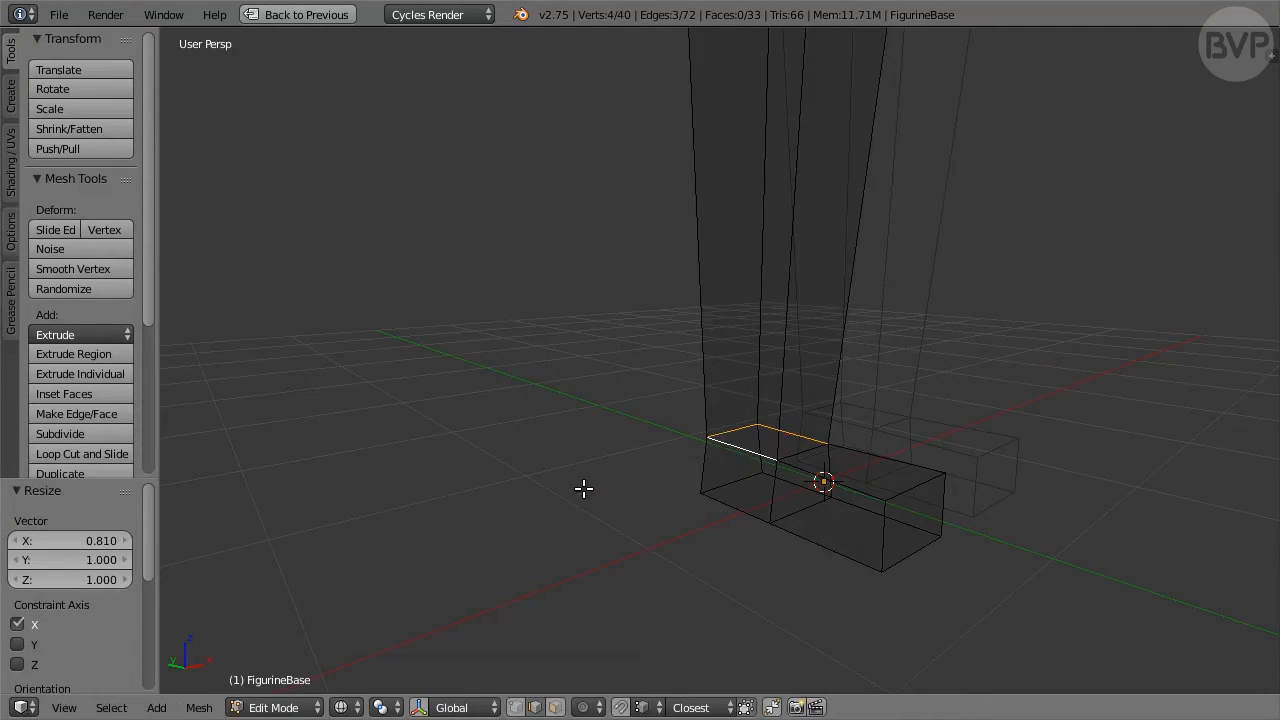
Select the back edge of the ankle and move it -0.014 along the Y axis.
right_click(736, 425)
middle_drag(623, 460, 624, 476)
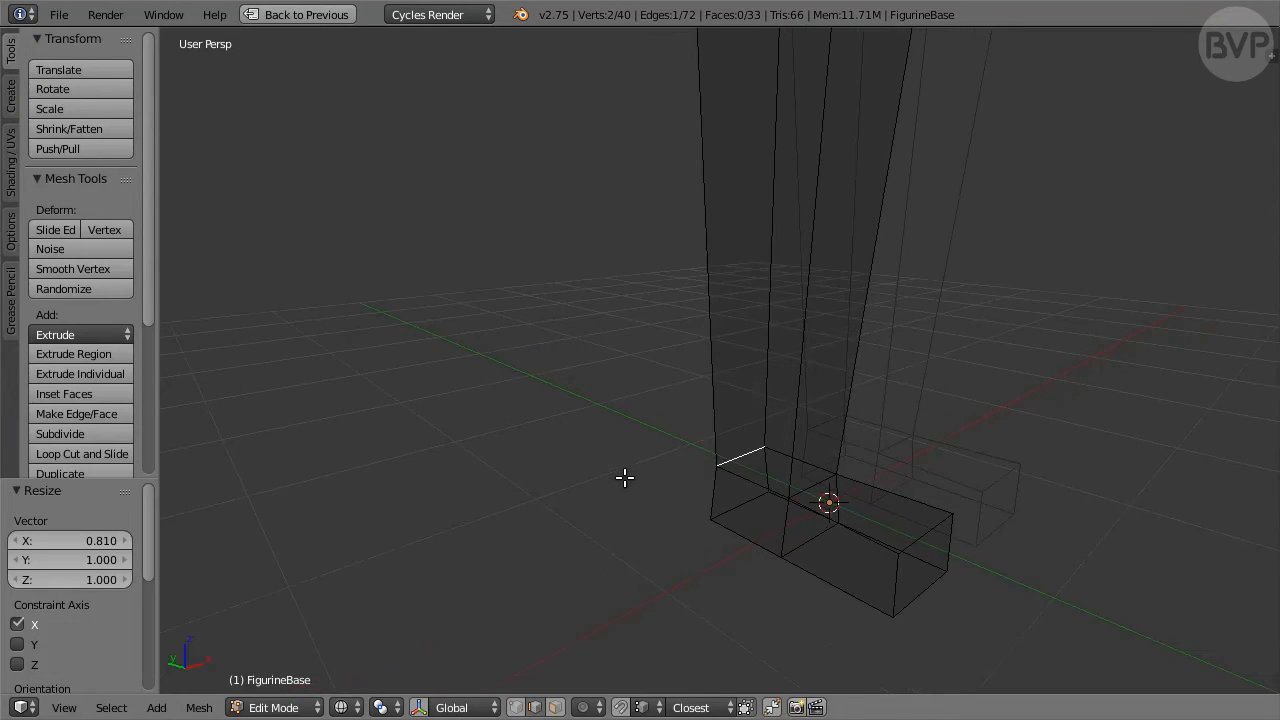
text(gy-0.0)
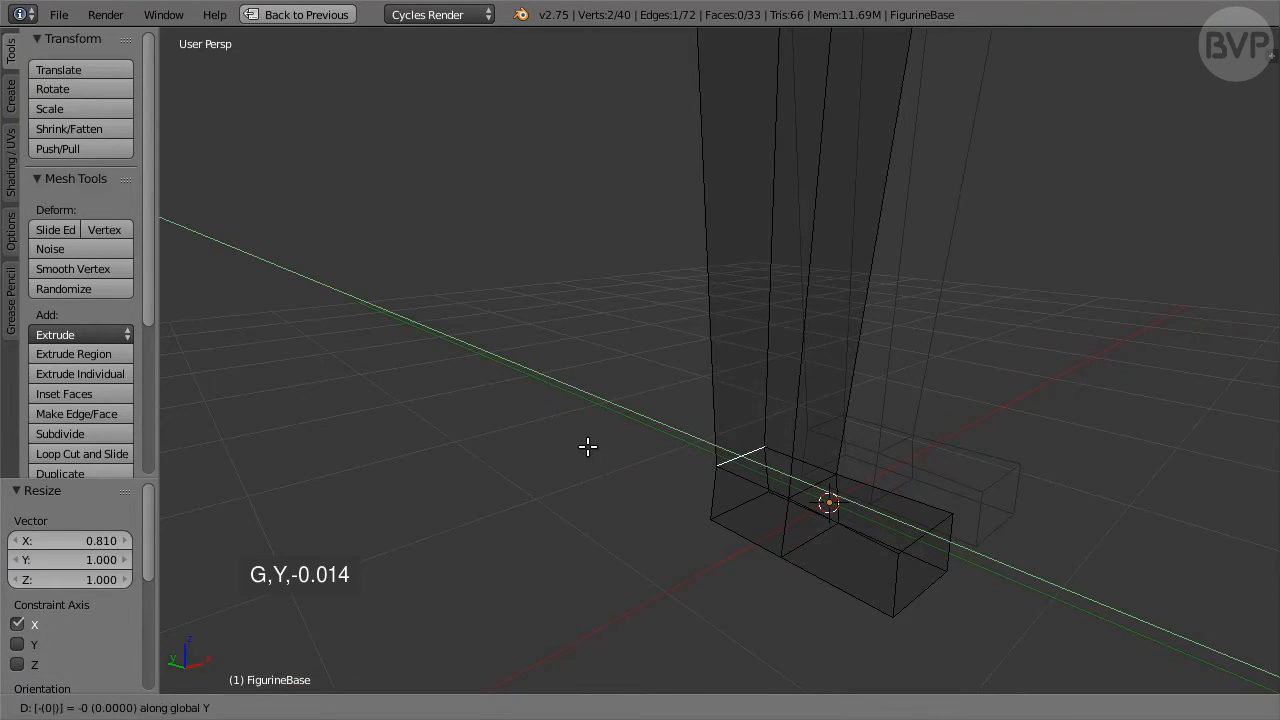
text(14)
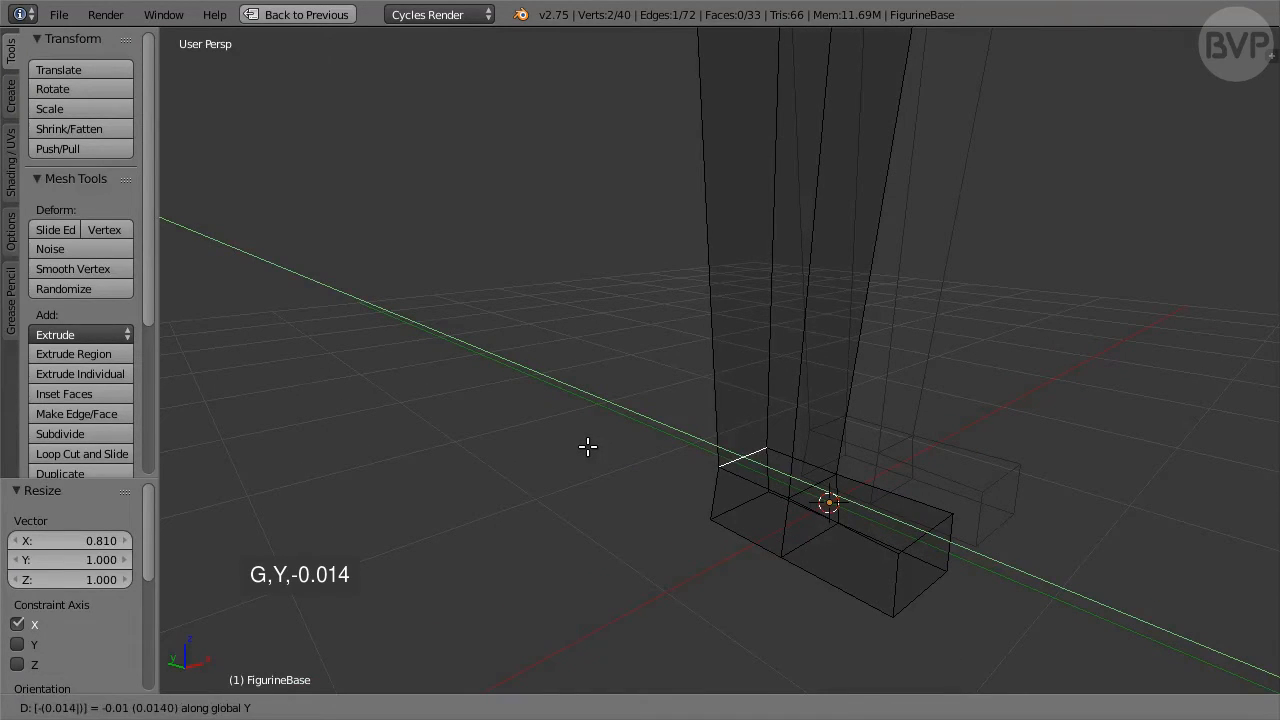
key(Return)
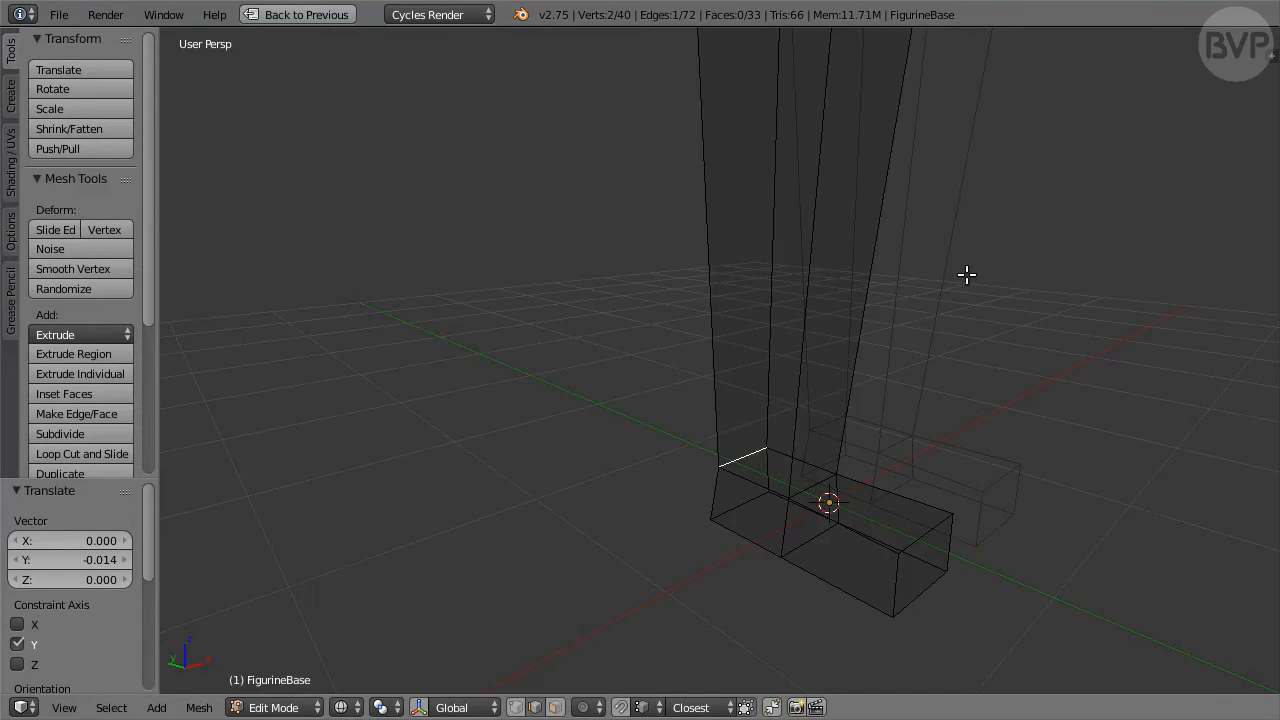
Cut an edge loop around the leg with an edge slide of -0.95, just above the ankle, and flatten it by scaling to 0 along Z.
middle_drag(966, 271, 934, 331)
key(ctrl+r)
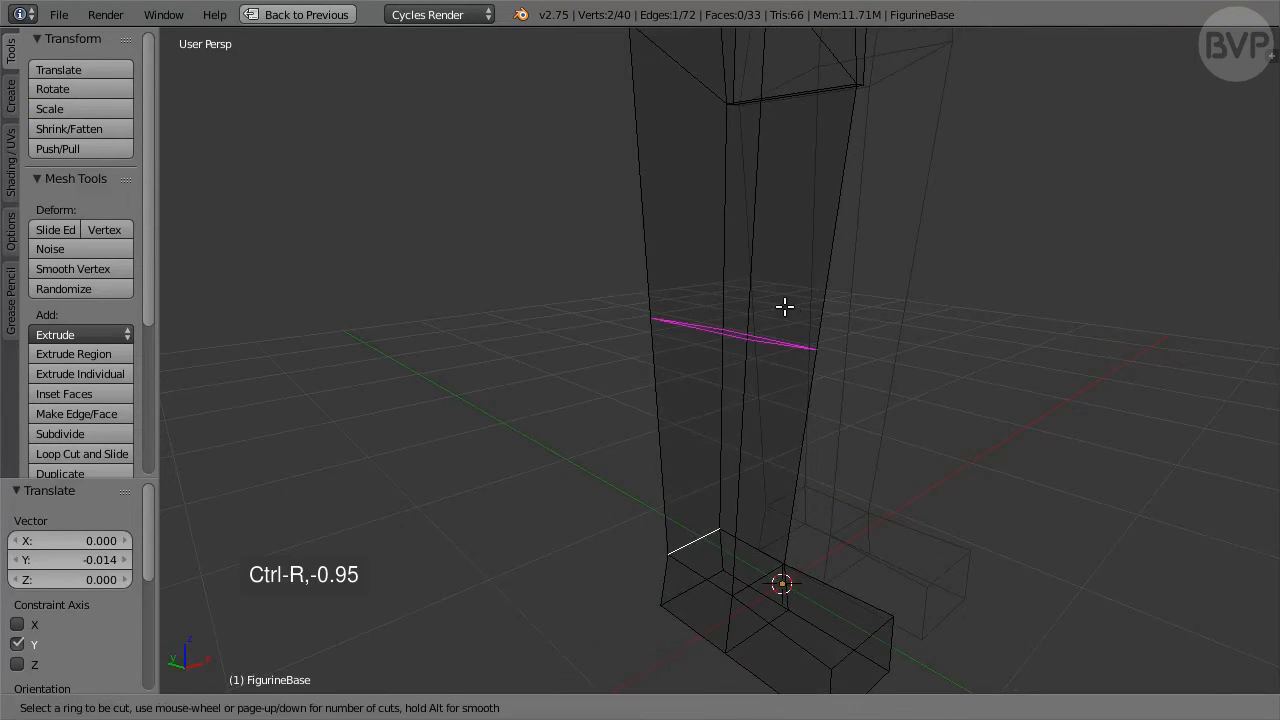
click(784, 309)
text(-0.95)
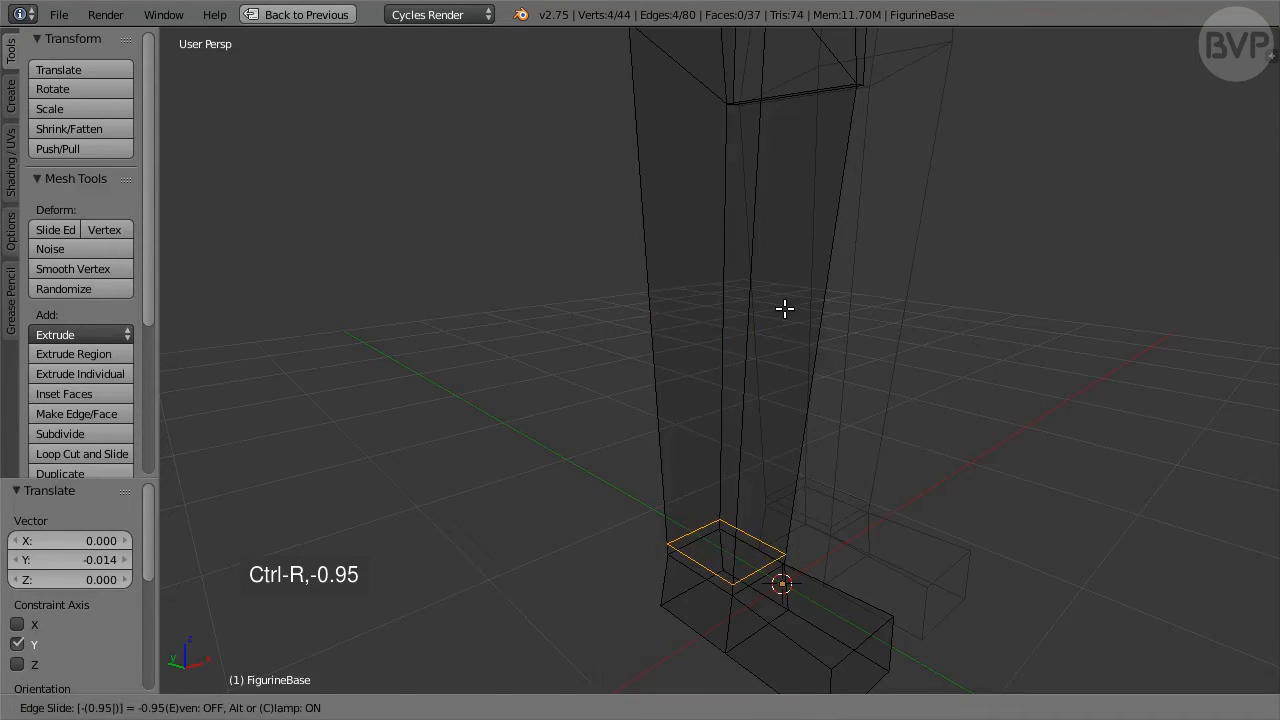
key(Return)
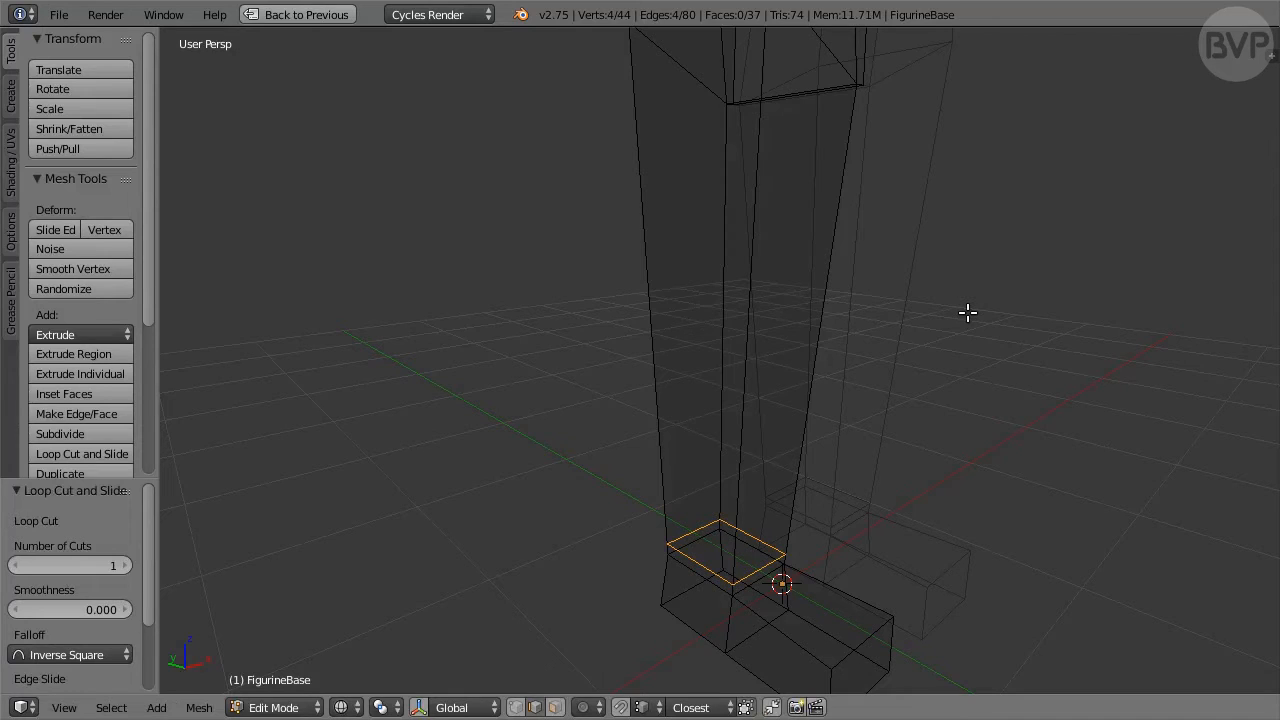
key(s)
key(z)
key(0)
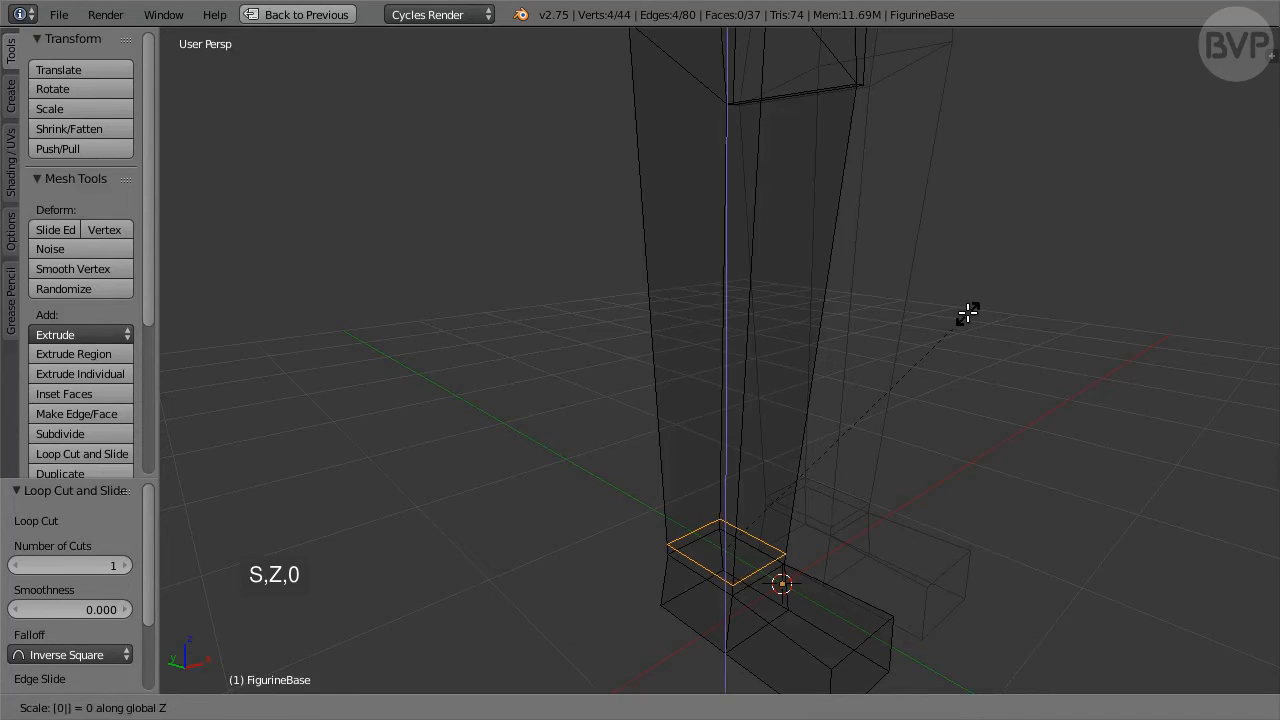
key(Return)
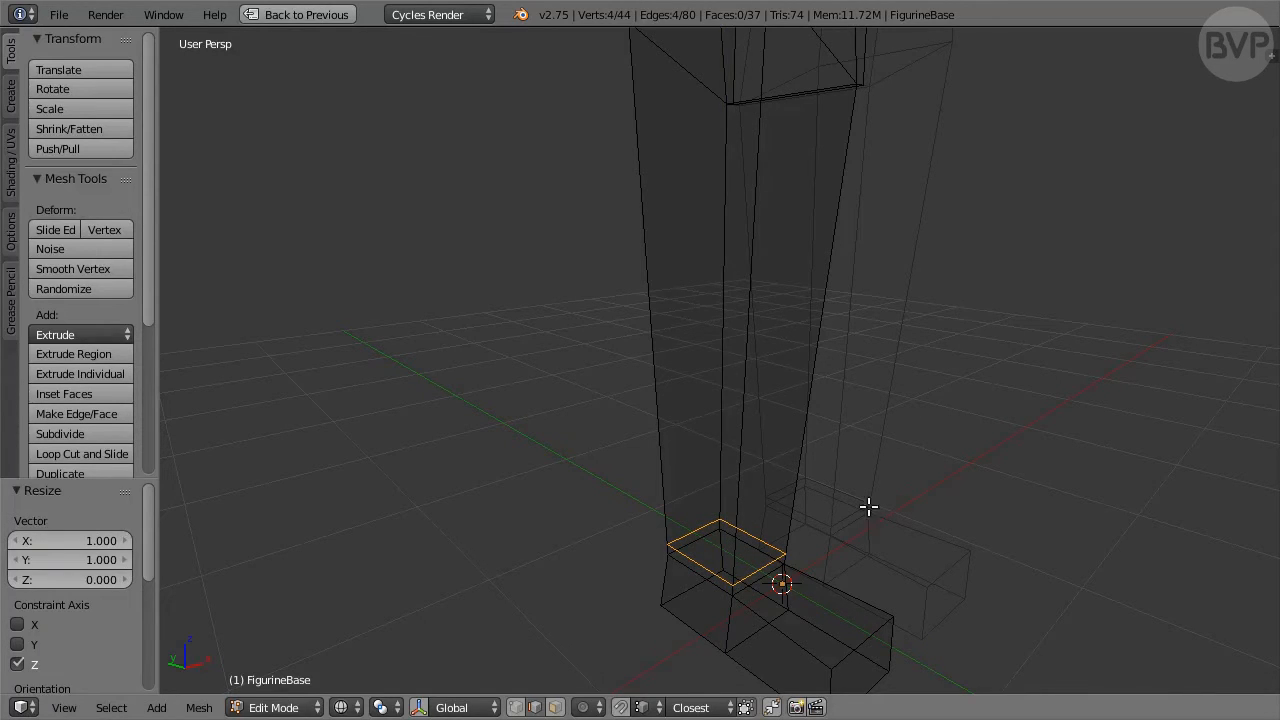
Snap the back edge of the new loop above the ankle along Y into line with the ankle's back vertex below it.
scroll(838, 557, up, 2)
shift+middle_drag(838, 558, 831, 402)
scroll(660, 458, up, 2)
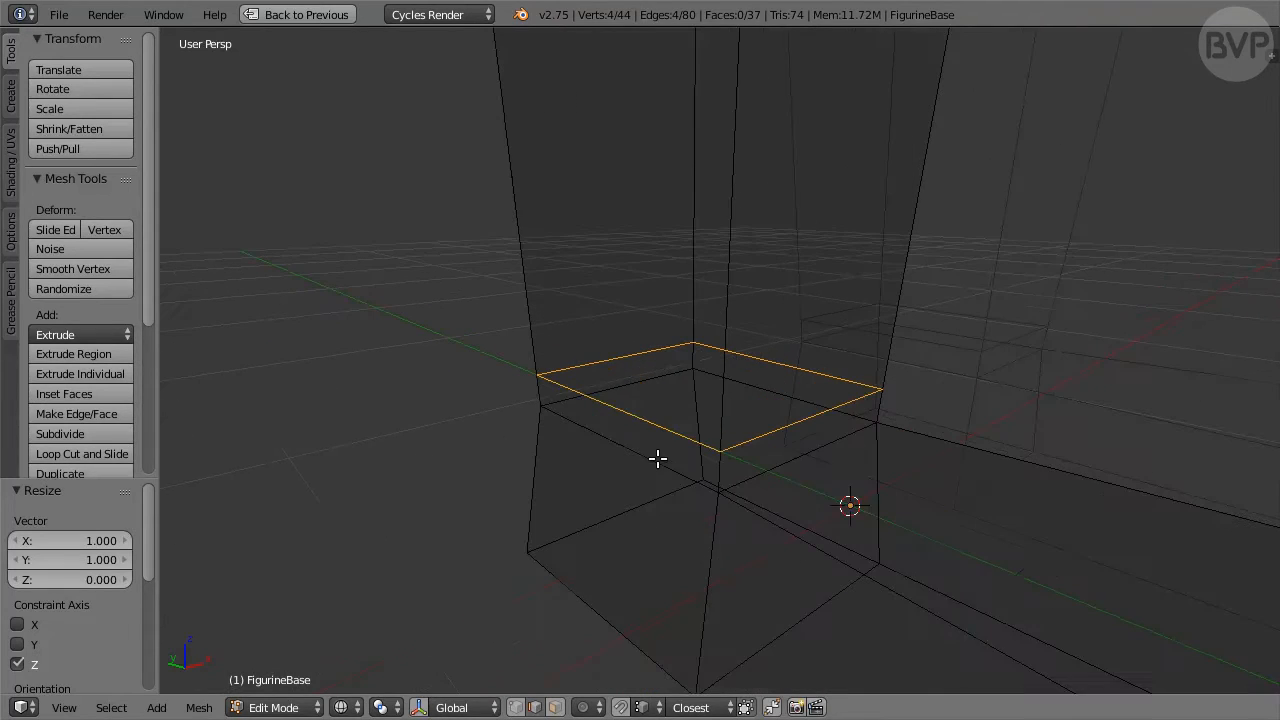
middle_drag(563, 454, 601, 451)
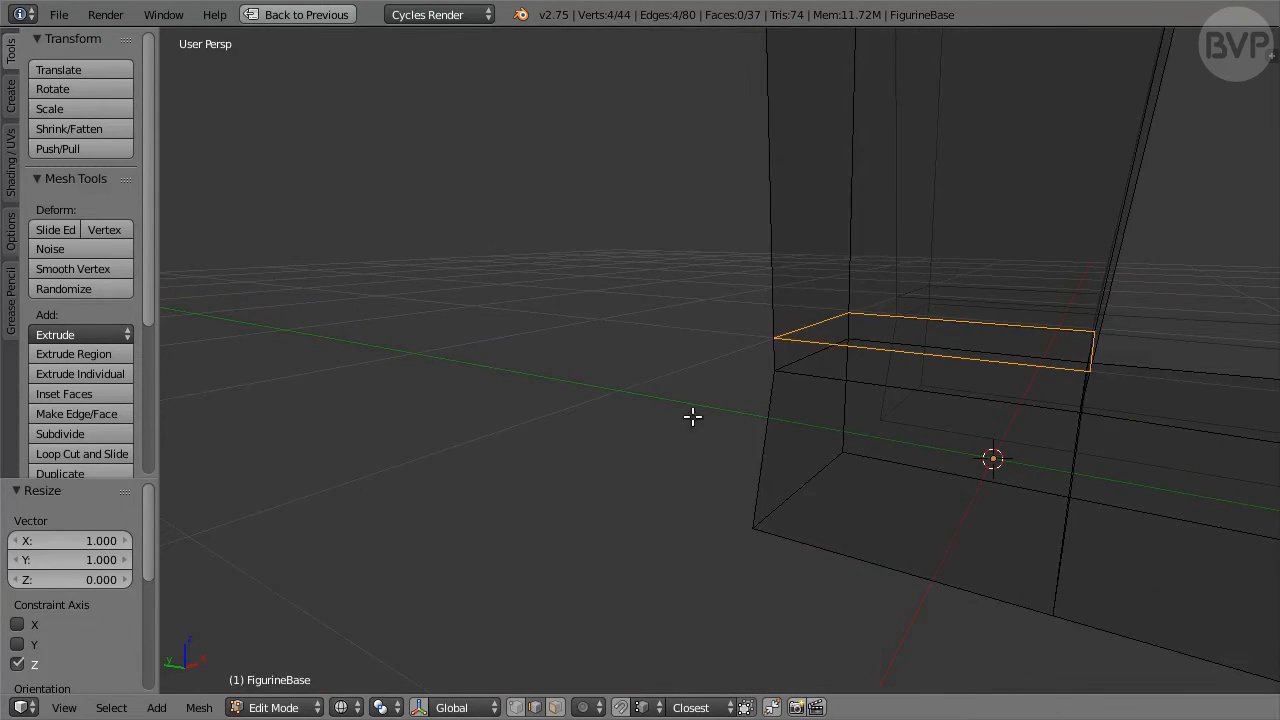
right_click(826, 317)
key(g)
key(y)
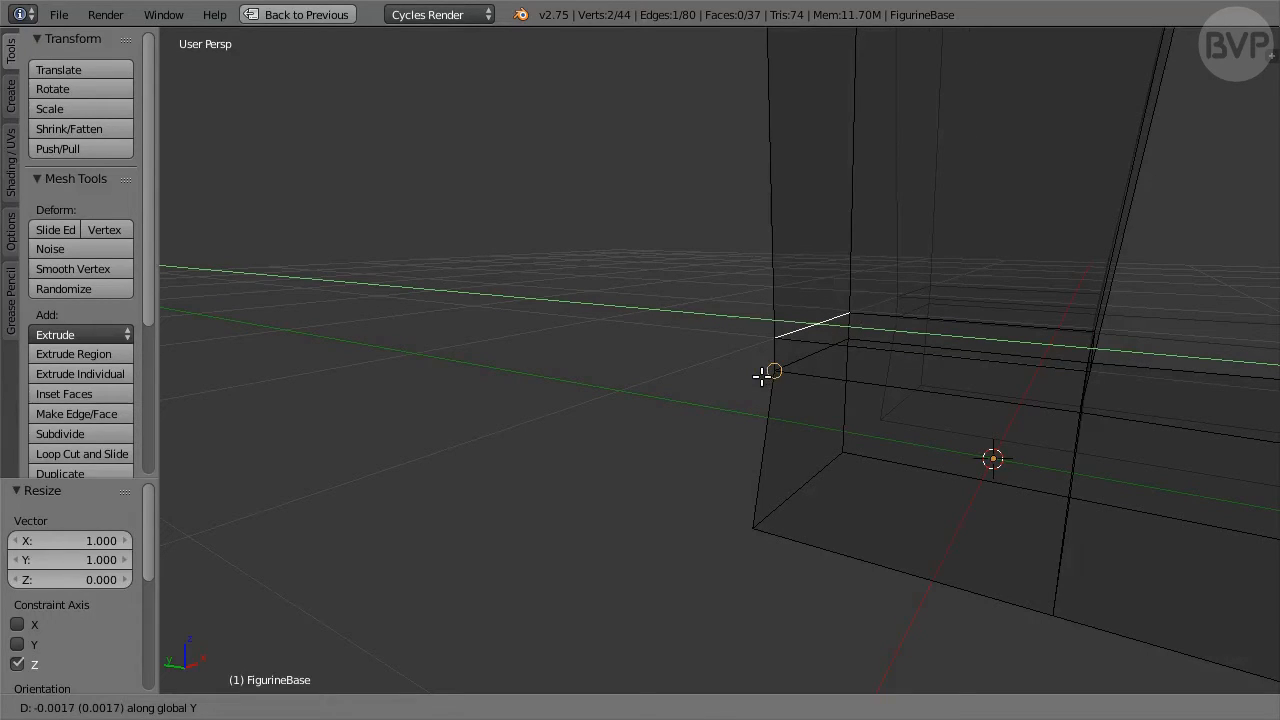
click(762, 375)
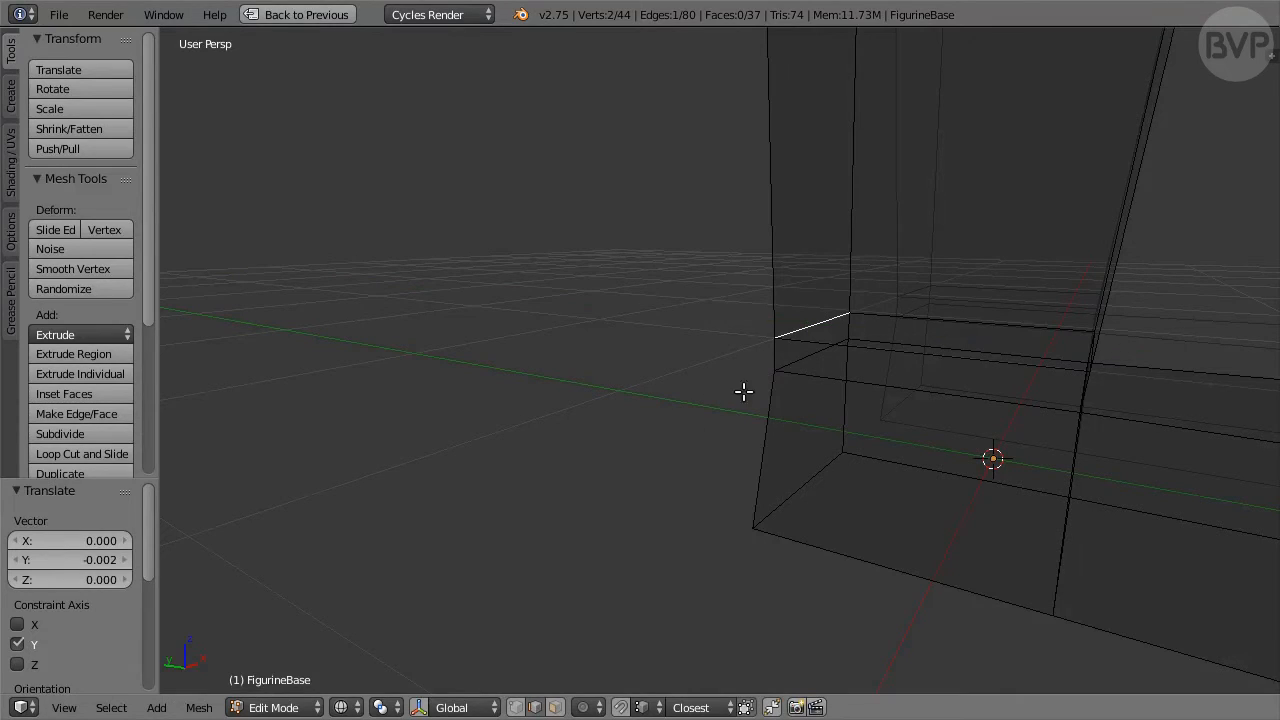
Move the lower back edge of the ankle, just below the new loop, -0.05 along the Z axis.
text(gz-0.05)
key(Return)
text(gz)
text(-0.05)
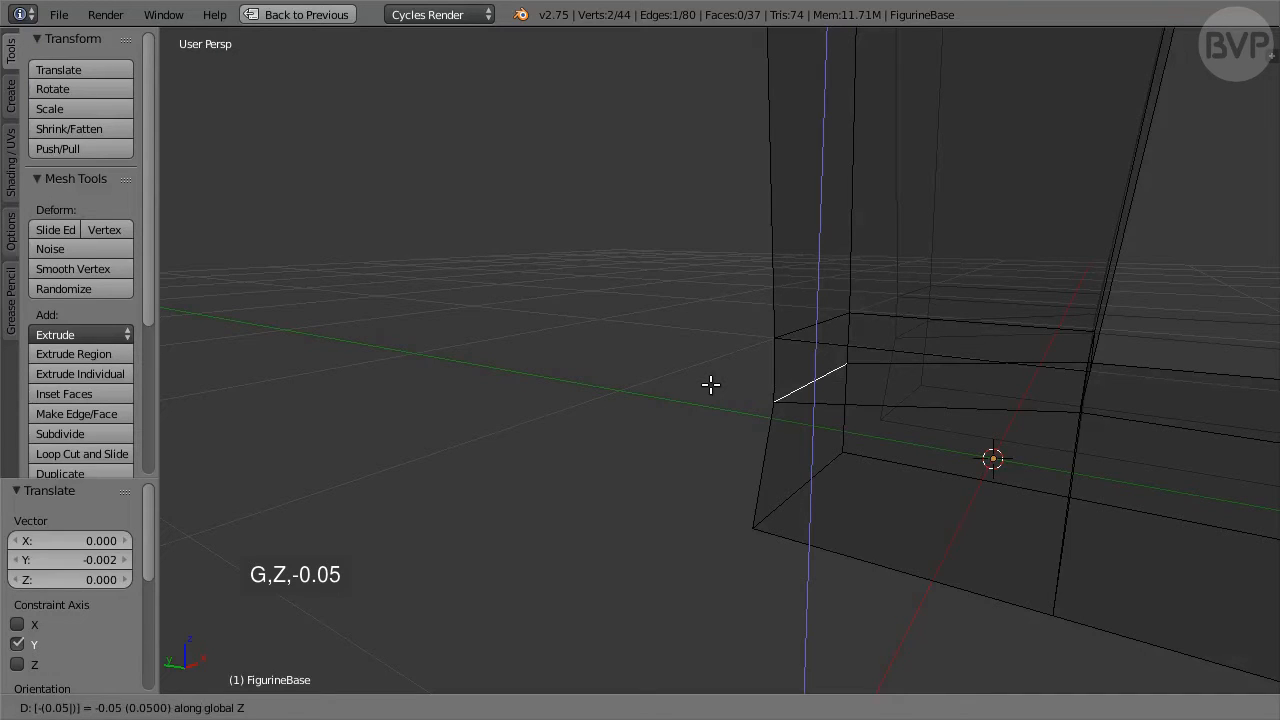
key(Return)
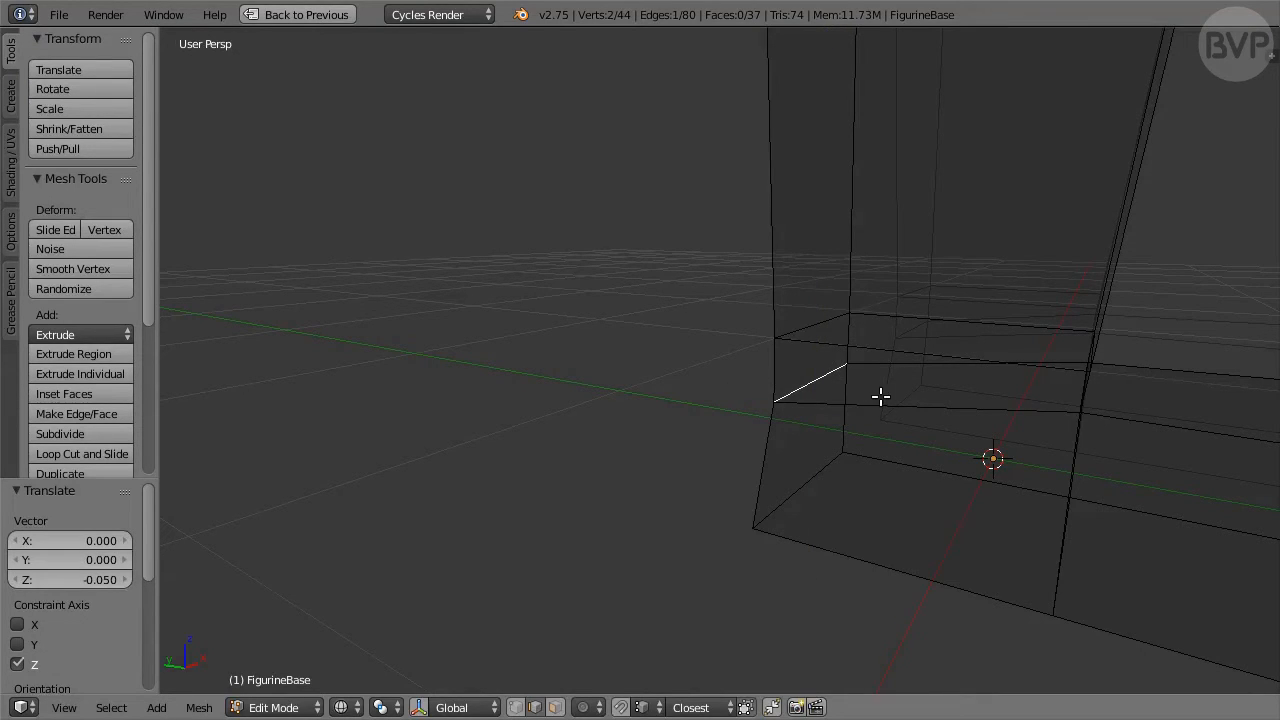
Cut an edge loop across the foot with an edge slide of 0.9, just in front of the ankle.
middle_drag(880, 397, 728, 371)
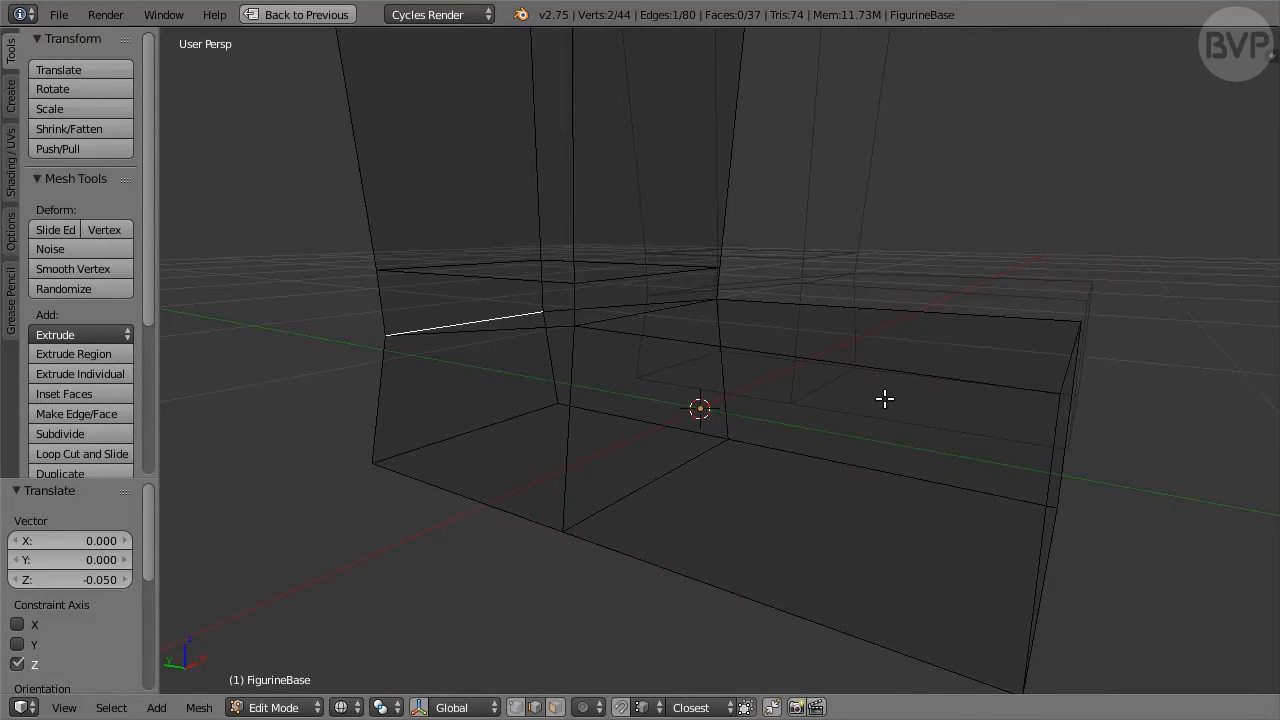
key(ctrl+r)
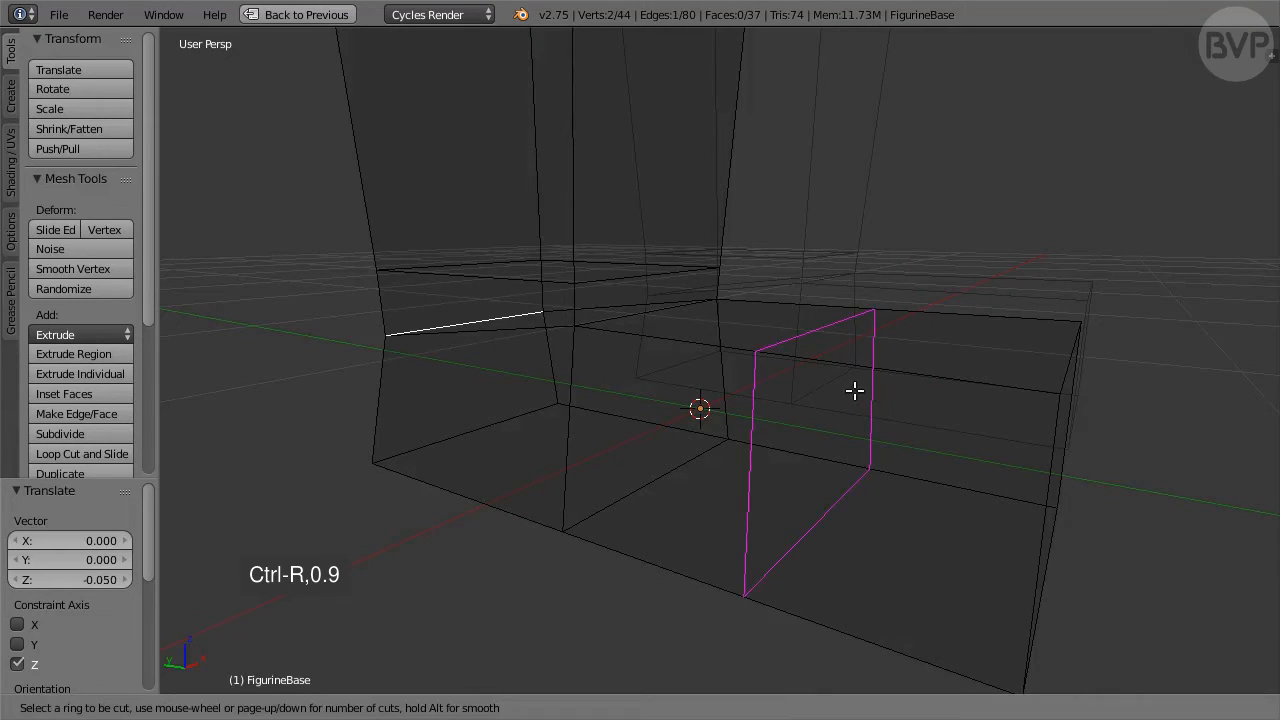
click(854, 390)
text(0.9)
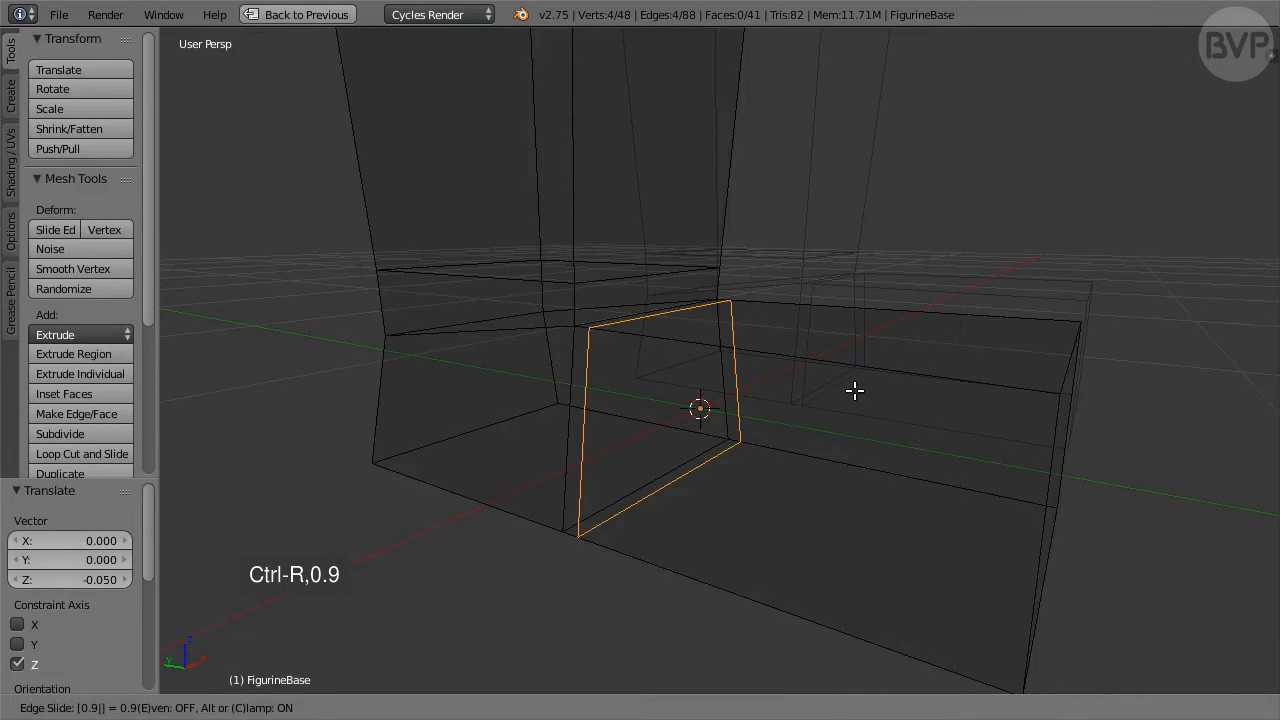
key(Return)
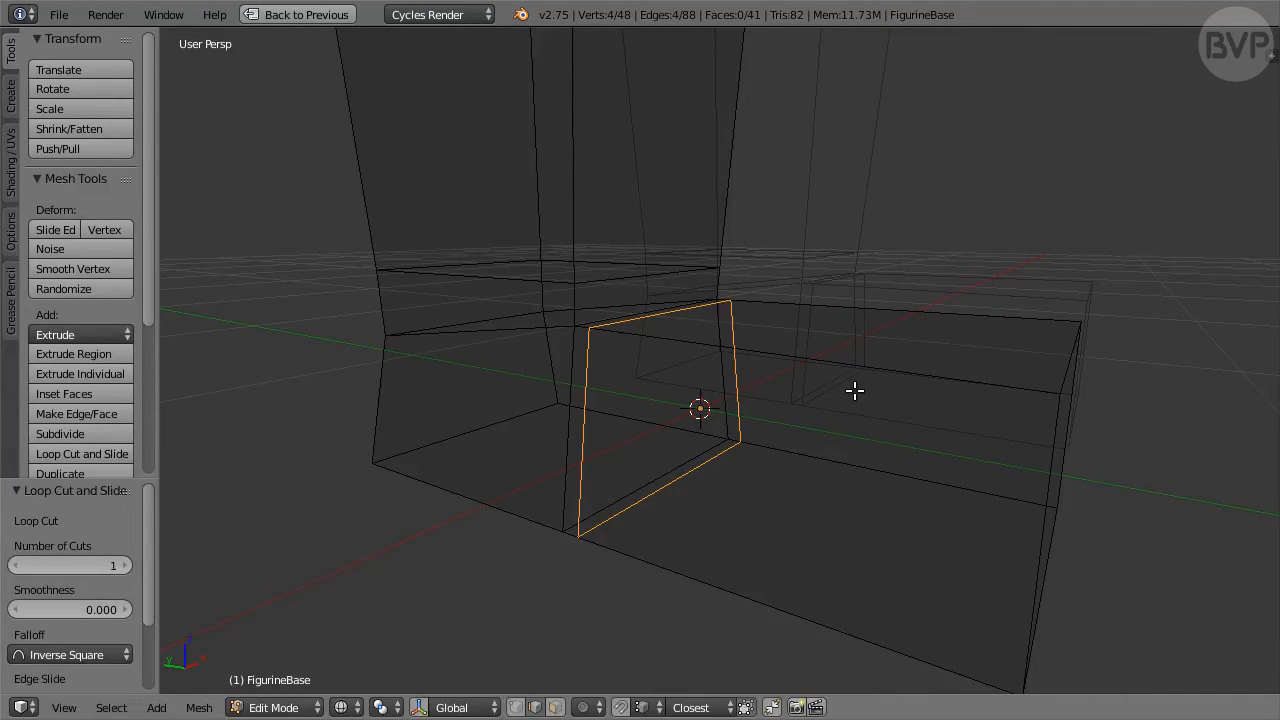
Cut an edge loop around the leg at knee height with an edge slide of -0.117 and flatten it by scaling to 0 along Z.
scroll(834, 466, down, 4)
middle_drag(883, 441, 906, 483)
key(ctrl+r)
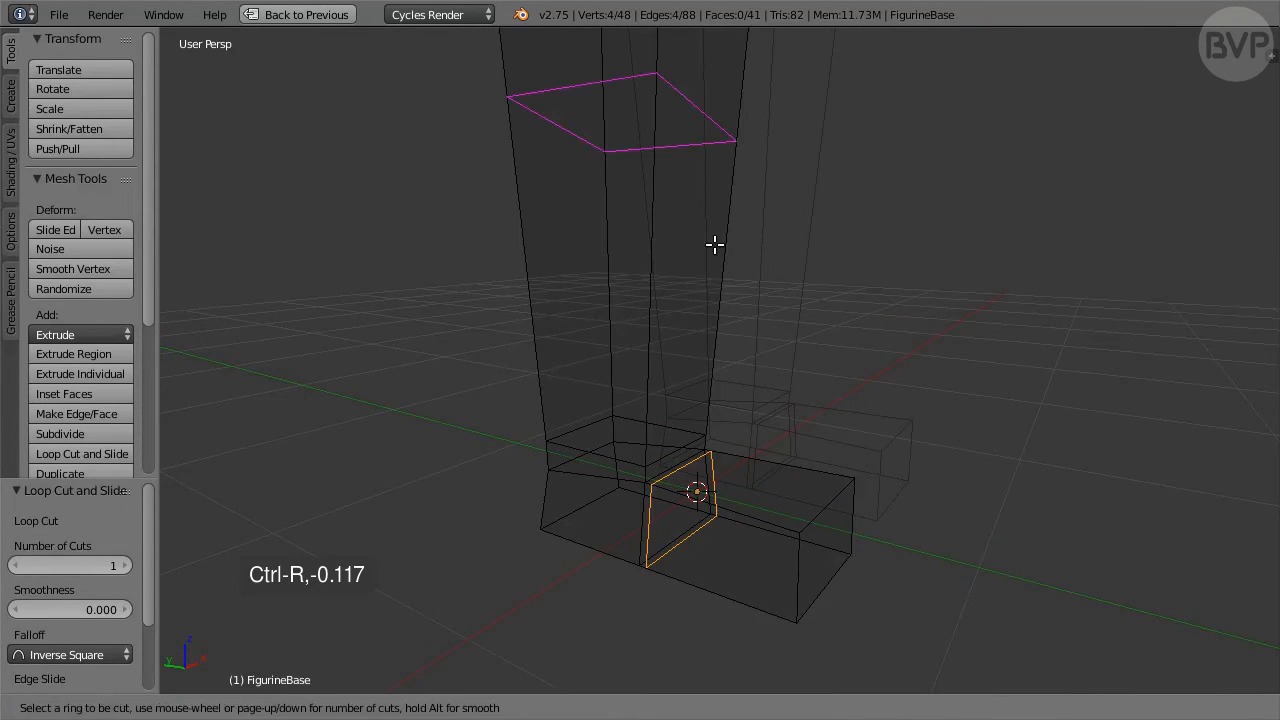
click(701, 175)
text(-0.117)
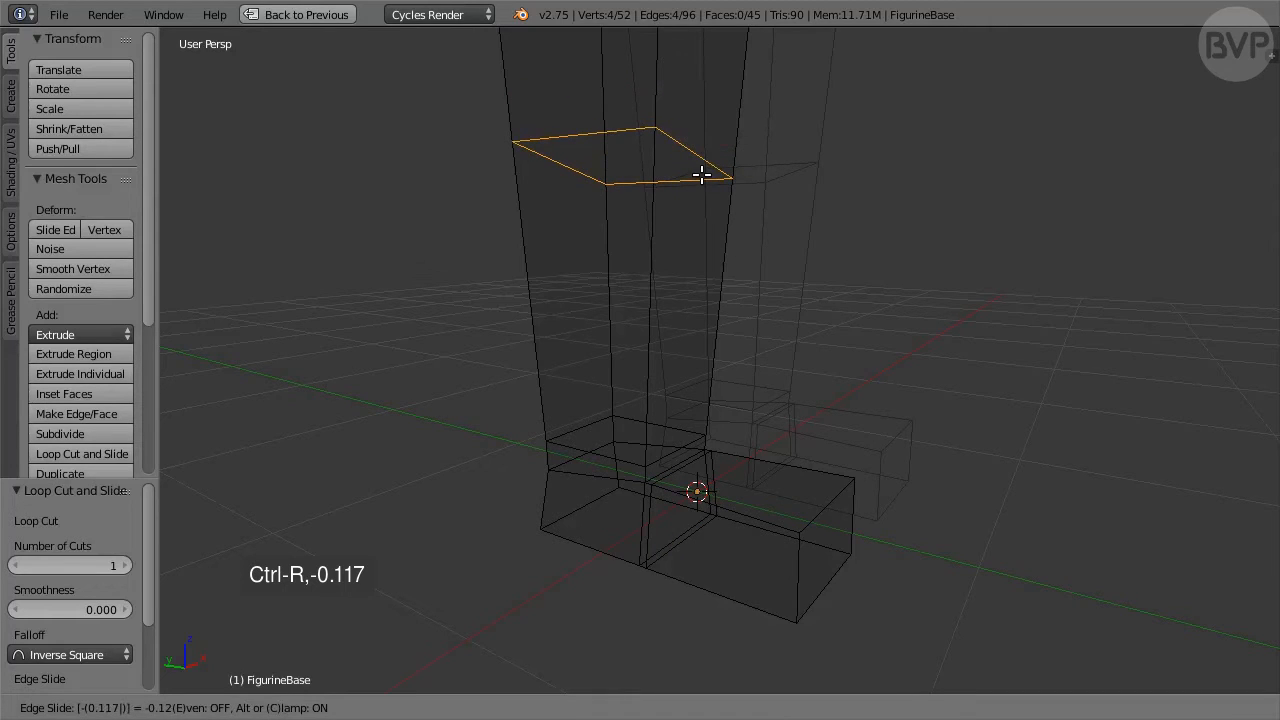
key(Return)
text(s)
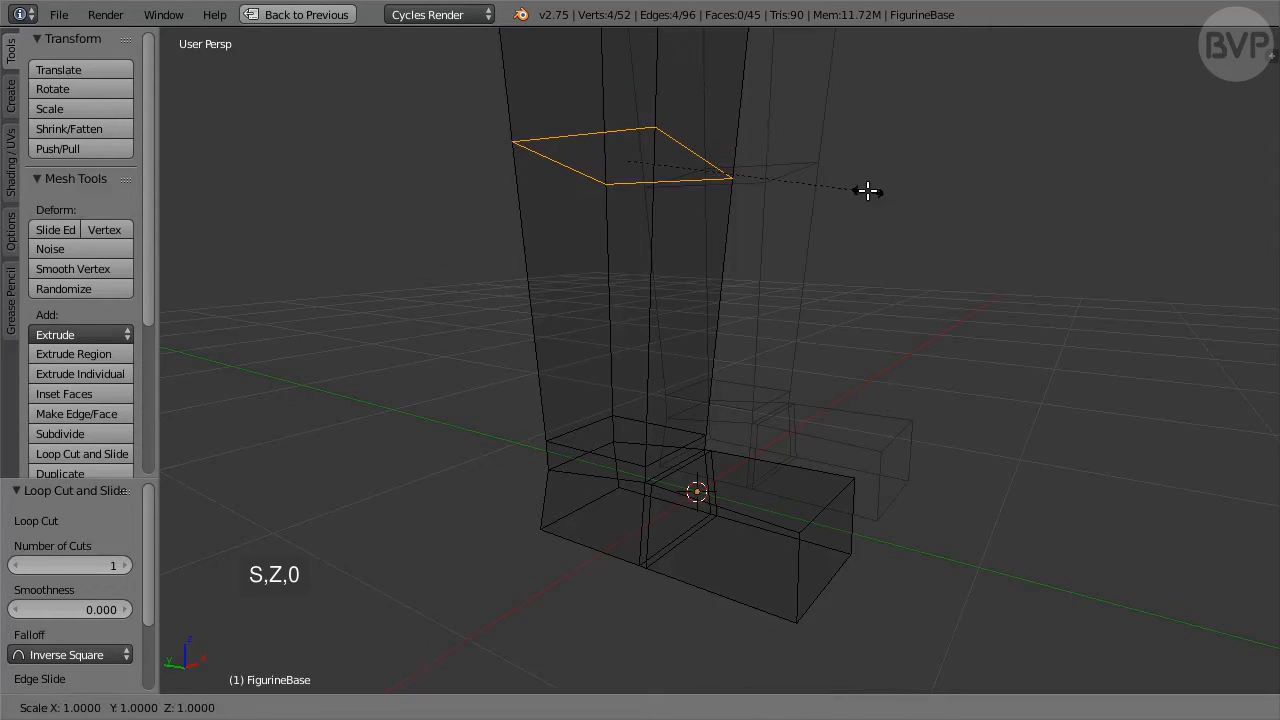
text(zz0)
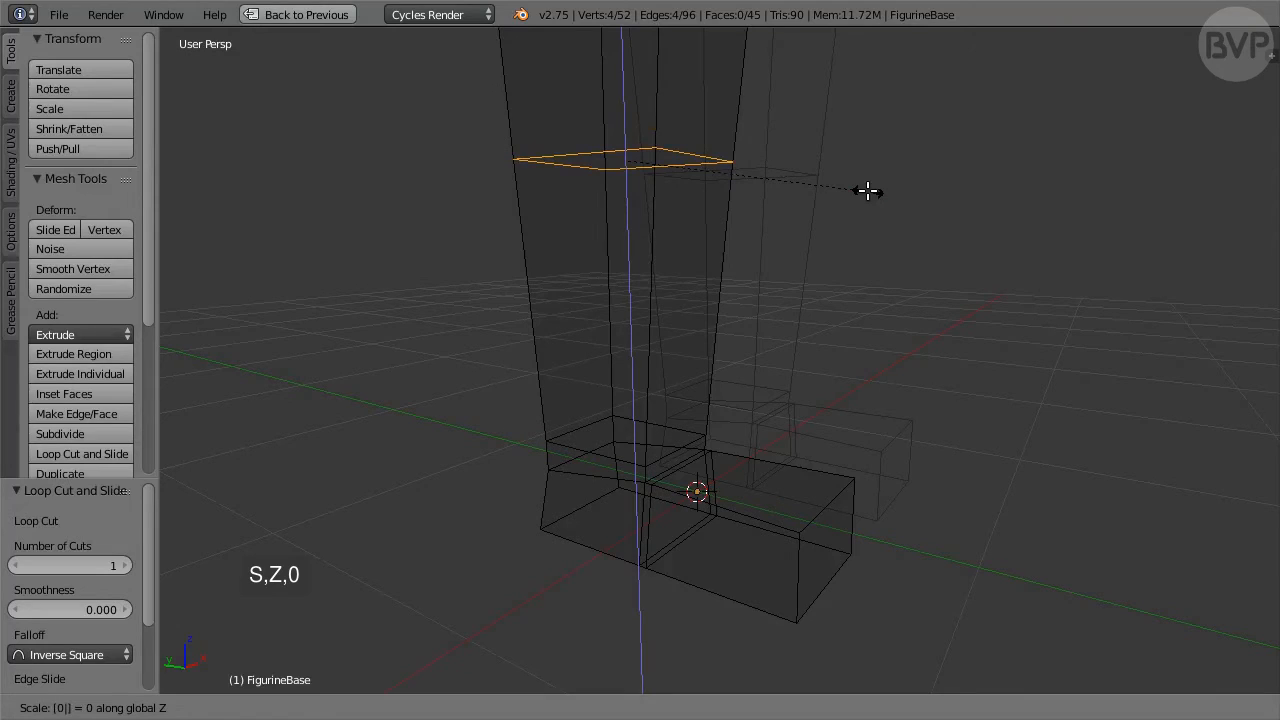
key(Return)
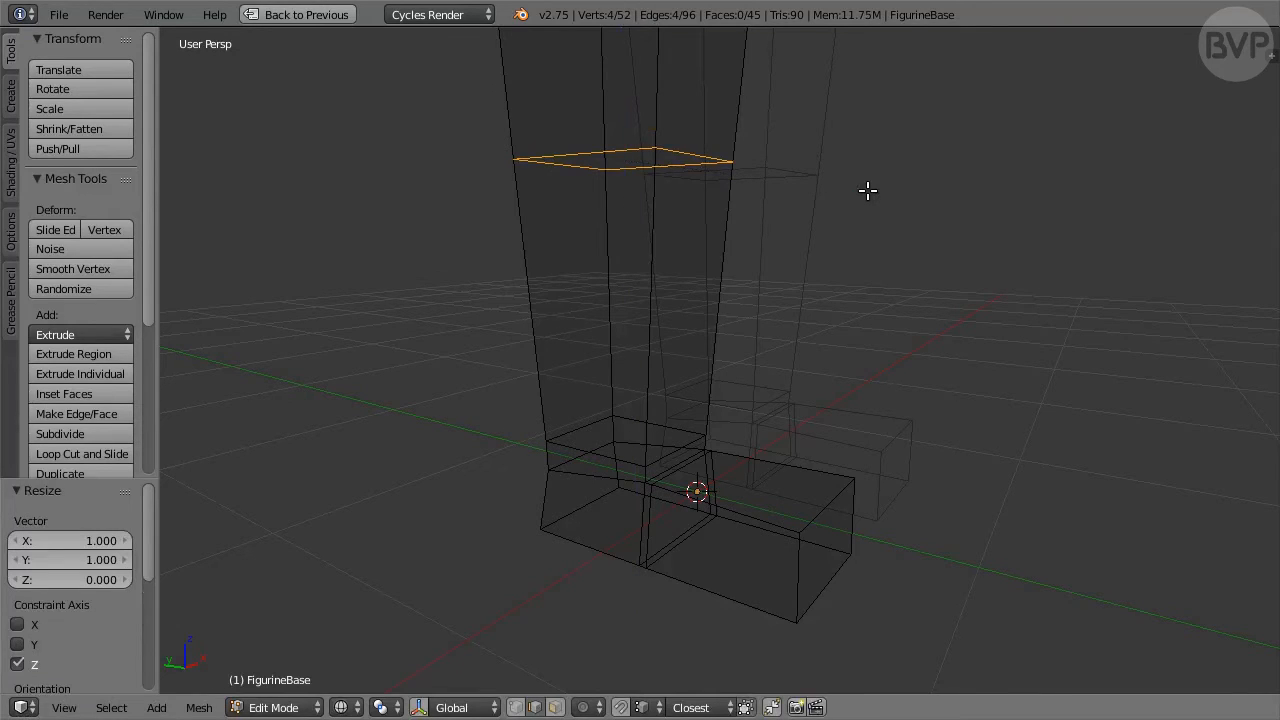
Scale the knee loop by 1.03 along the X axis.
text(sx1)
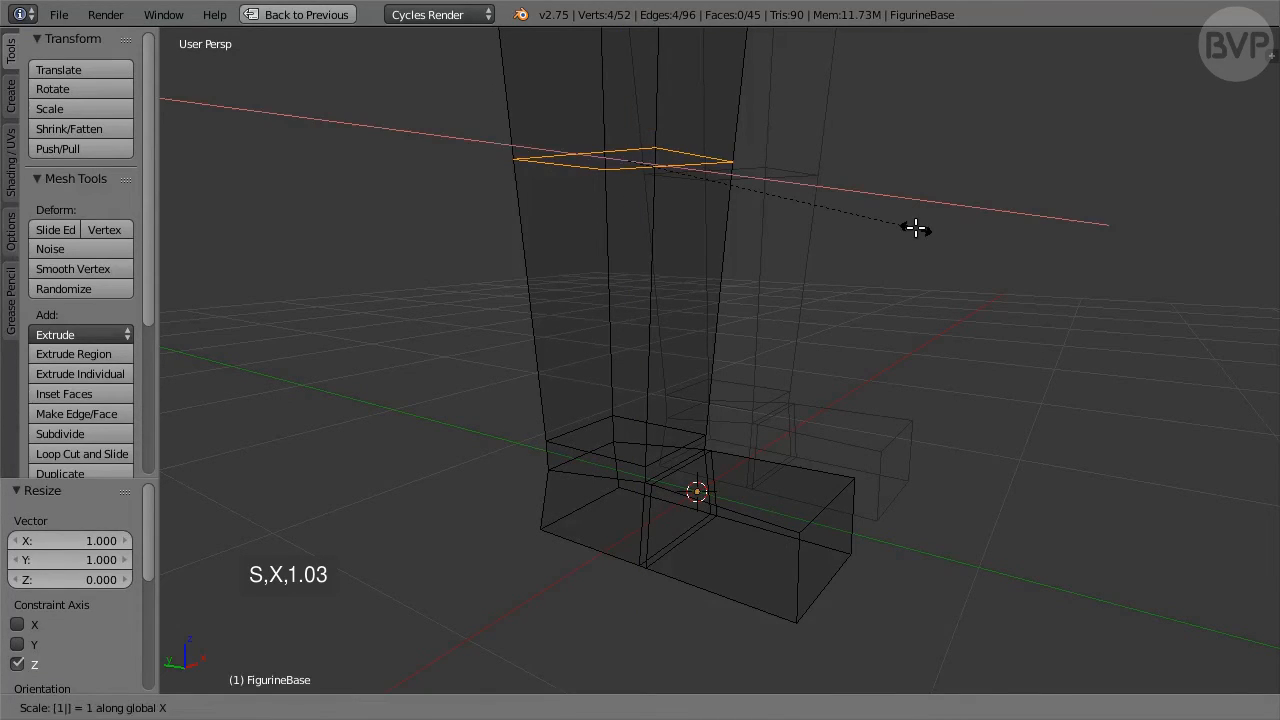
text(.03)
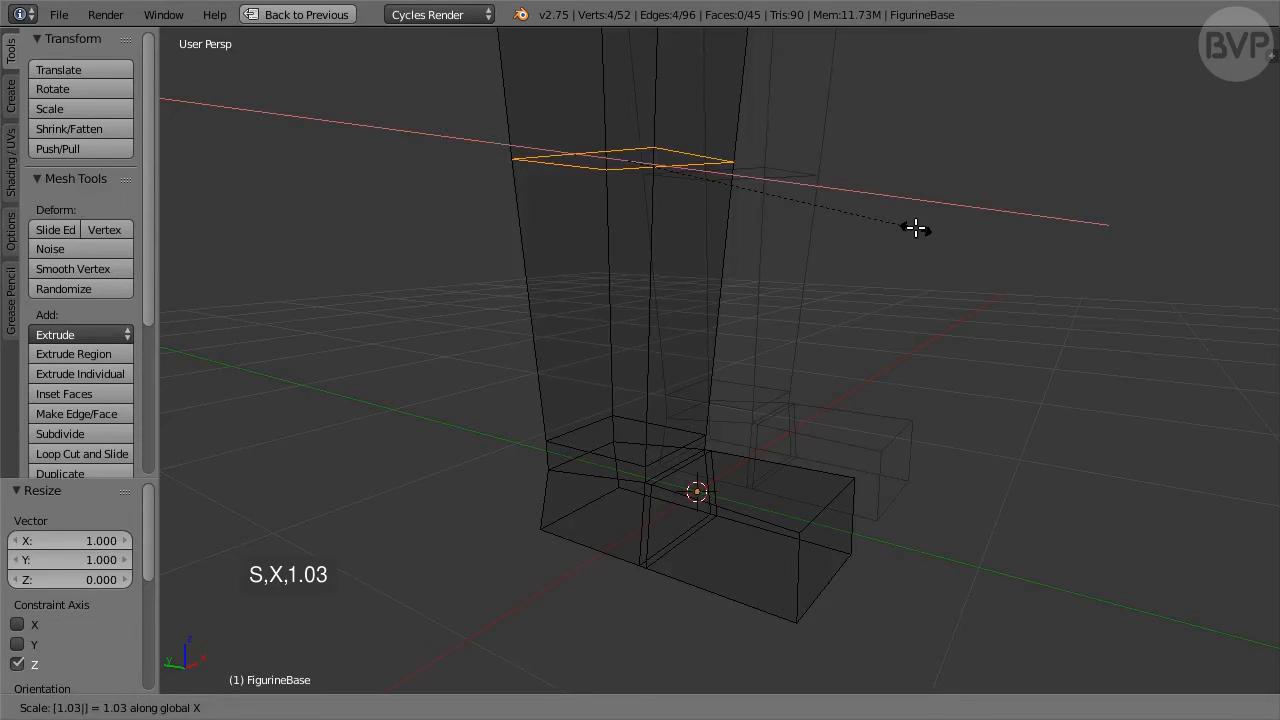
key(Return)
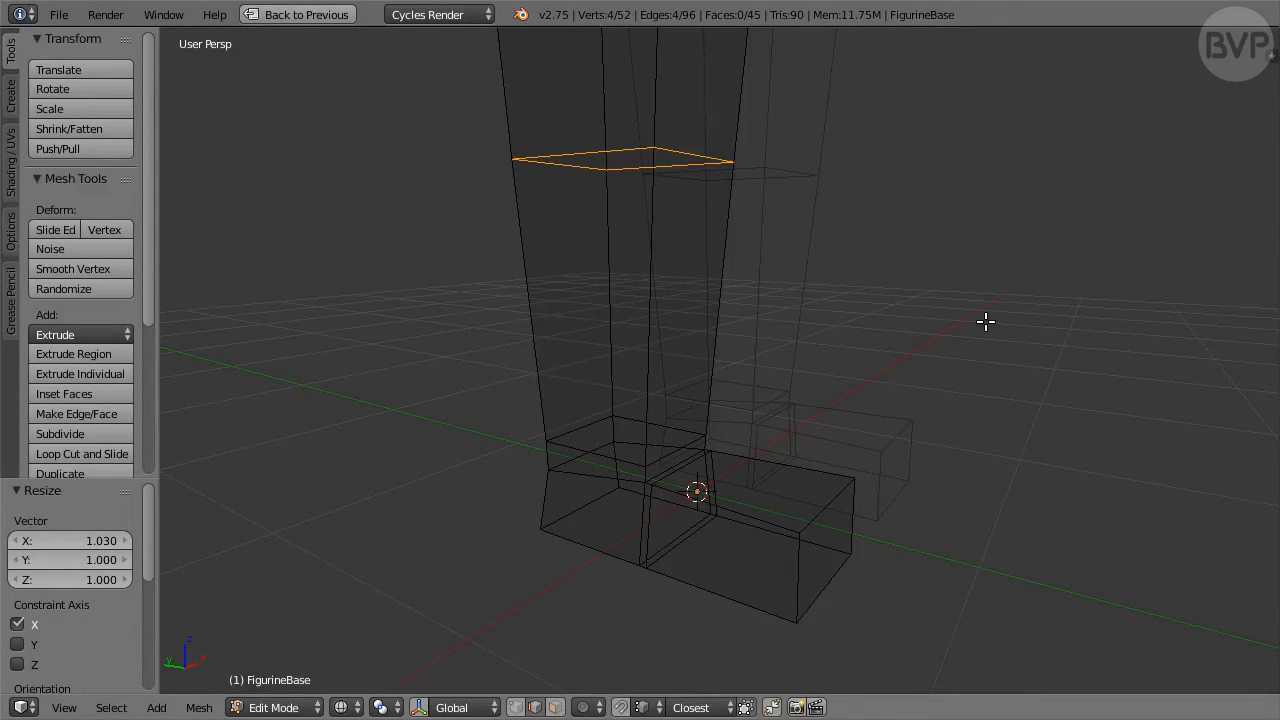
Snap the inner back and inner front vertices of the knee loop along Y into line with the matching outer vertices.
middle_drag(986, 320, 947, 366)
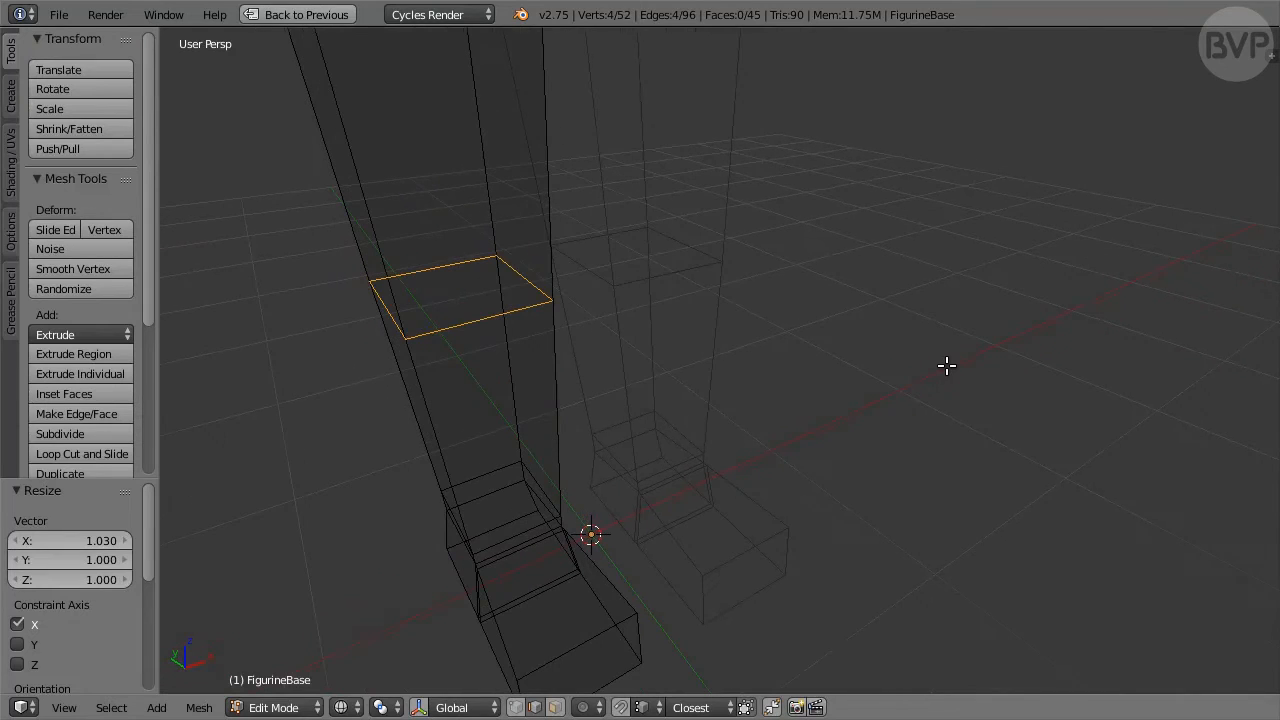
click(520, 708)
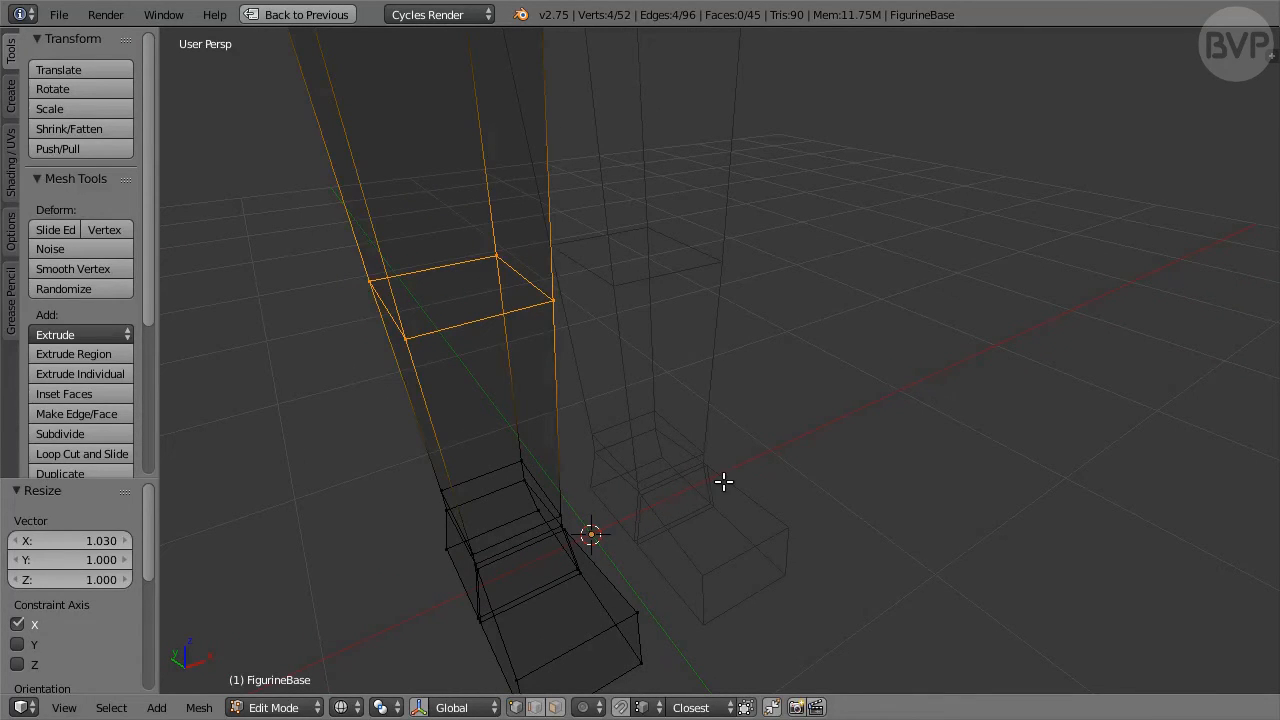
right_click(506, 256)
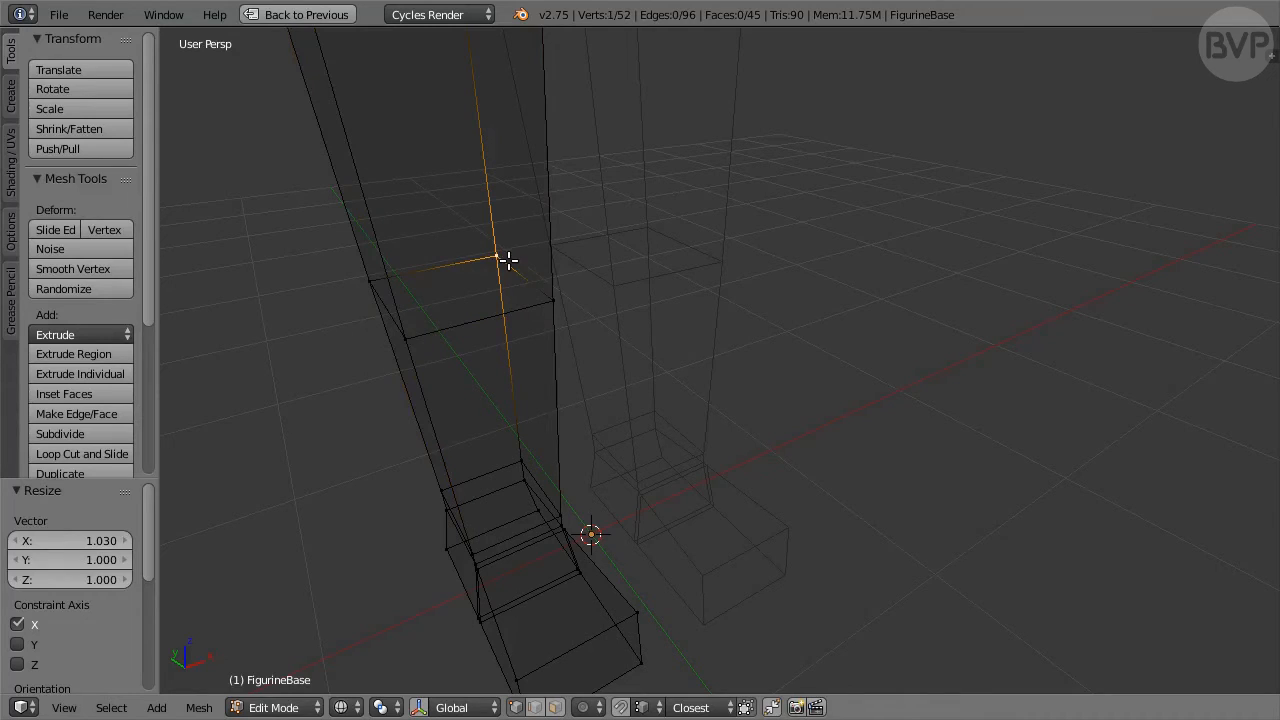
key(g)
key(y)
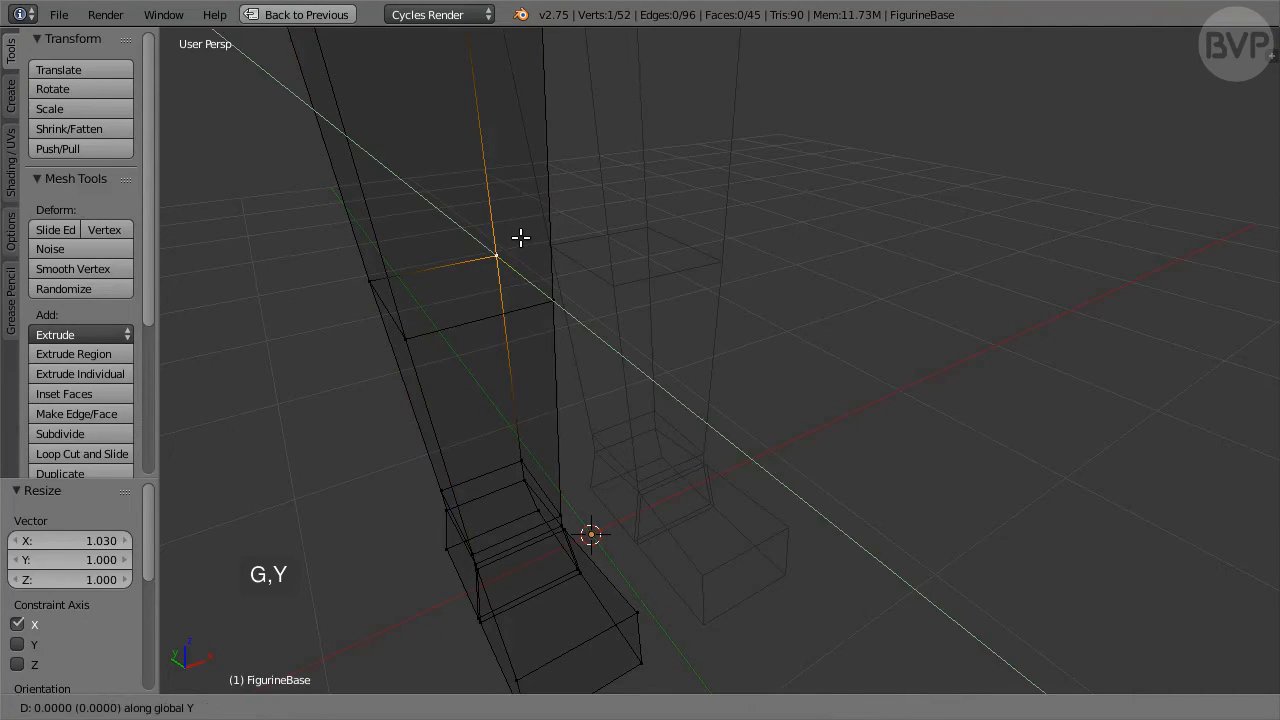
click(363, 291)
right_click(553, 304)
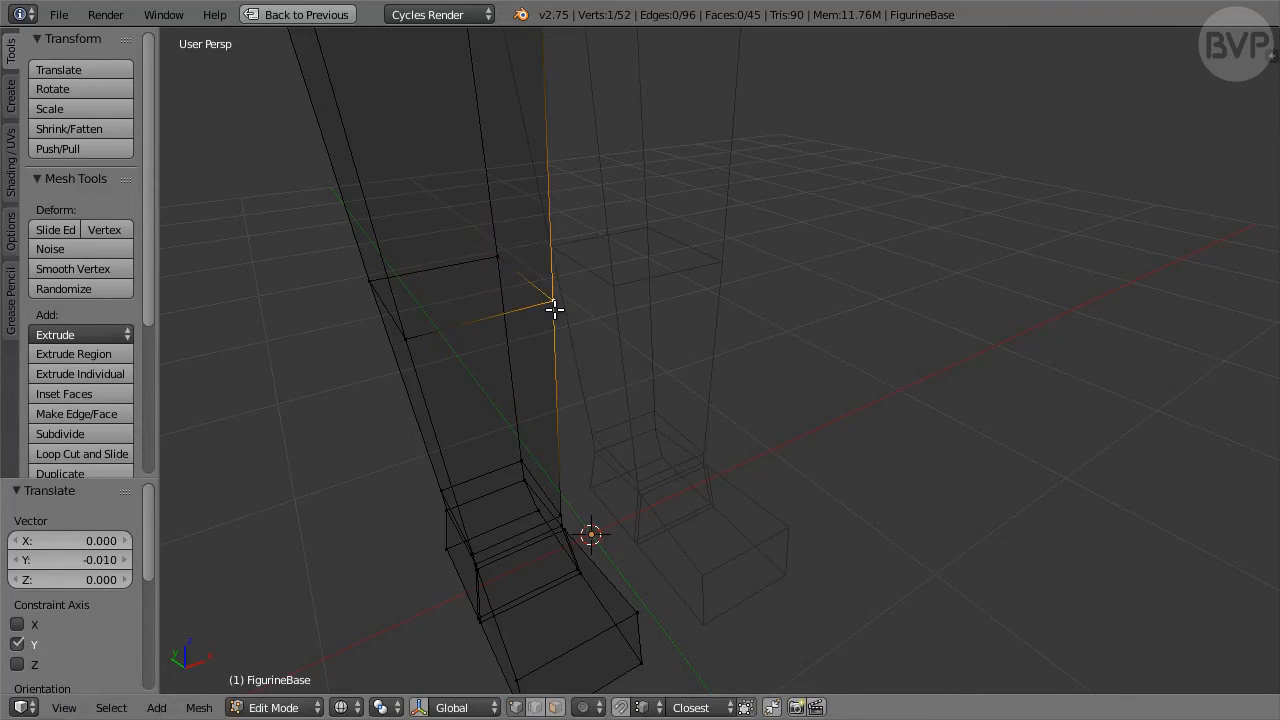
key(g)
key(y)
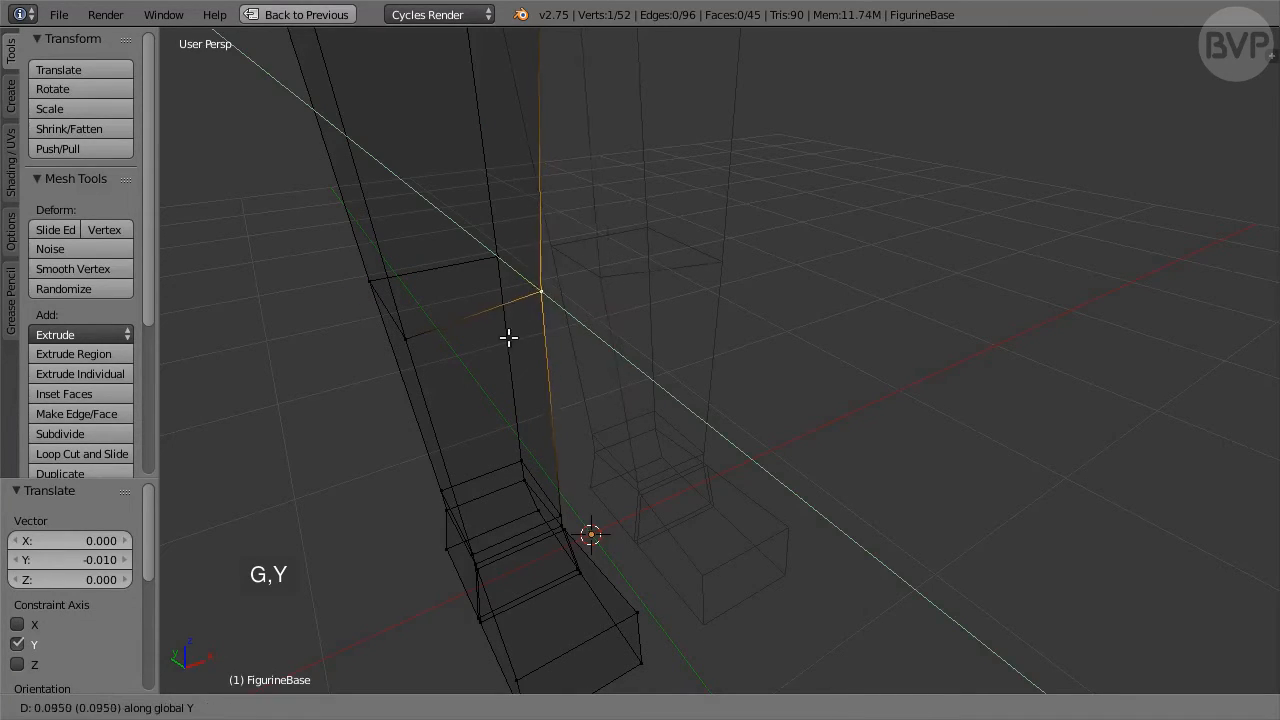
click(416, 350)
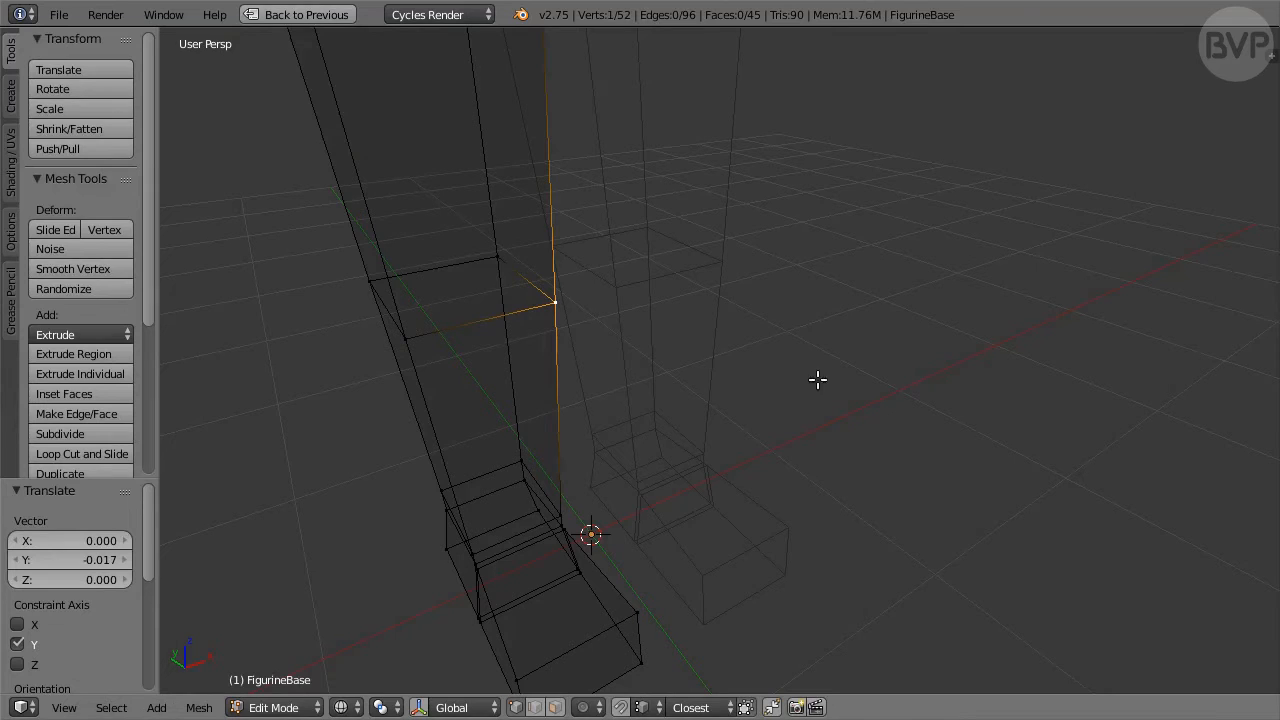
Select the back edge of the knee loop and move it -0.034 along the Y axis.
click(536, 708)
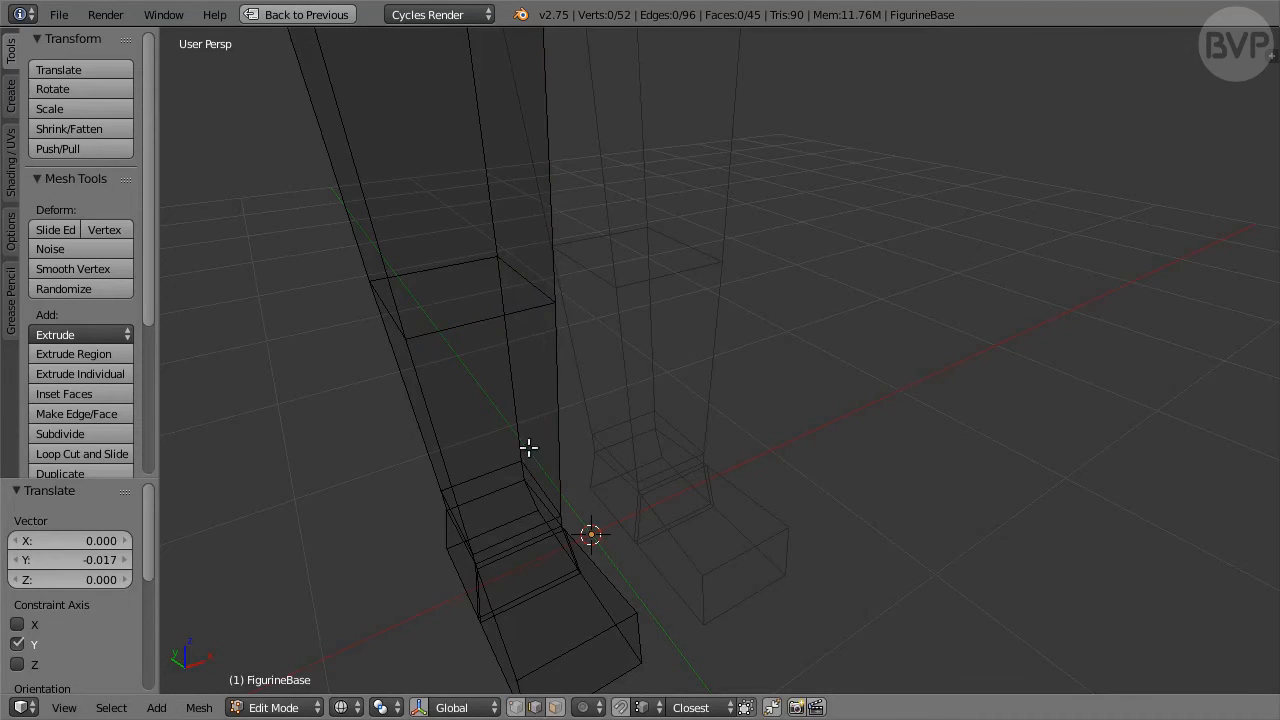
click(451, 267)
middle_drag(589, 343, 686, 331)
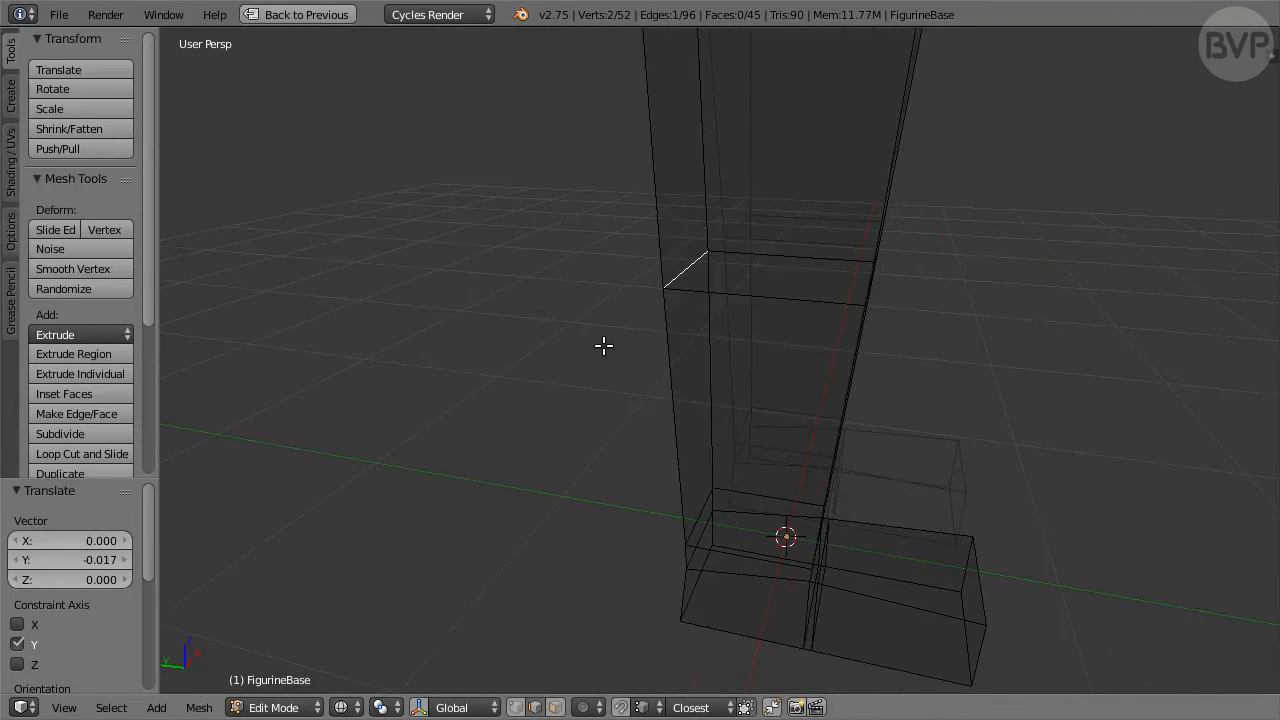
text(gy-0.034)
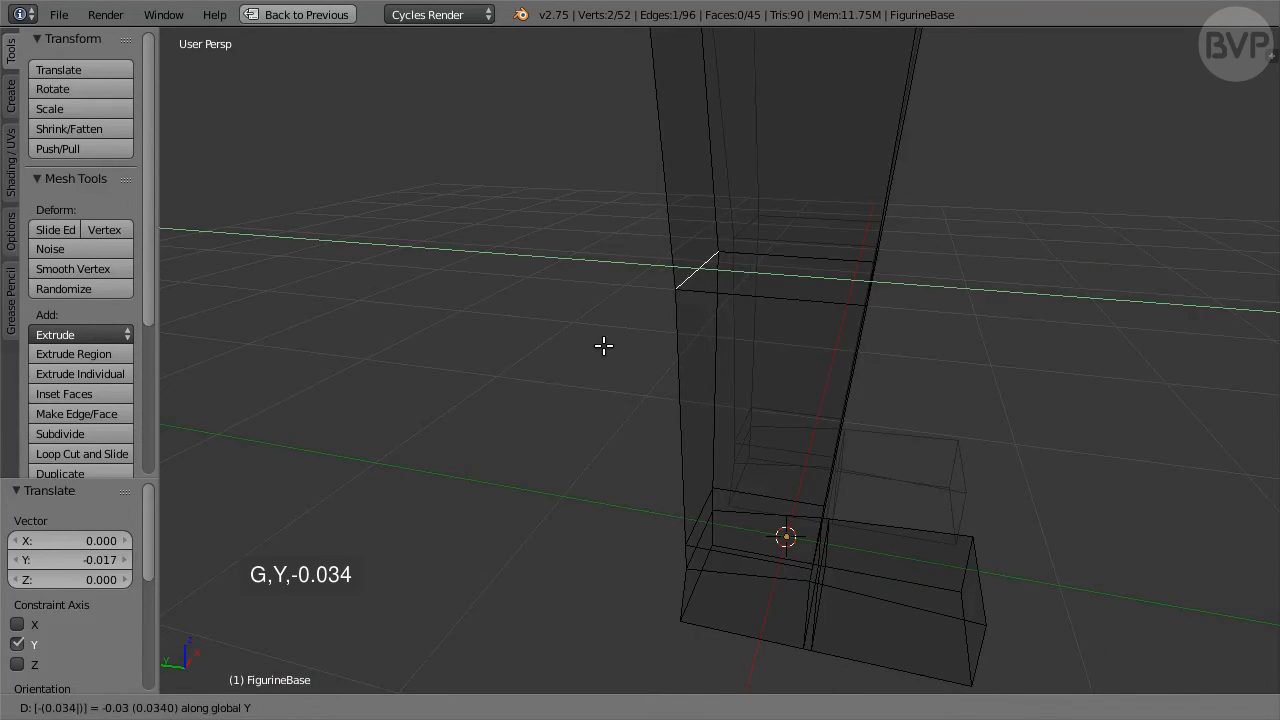
key(Return)
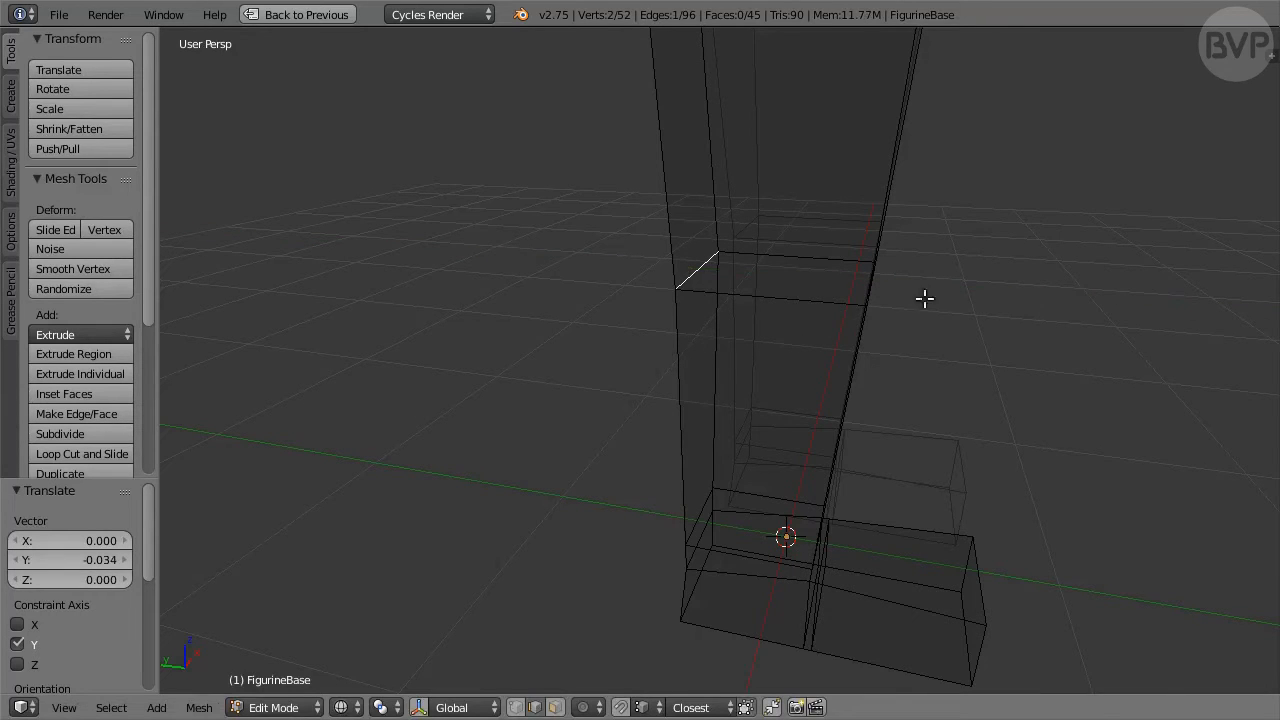
Cut an edge loop around the leg with an edge slide of -0.84, just above the knee loop.
middle_drag(932, 290, 911, 377)
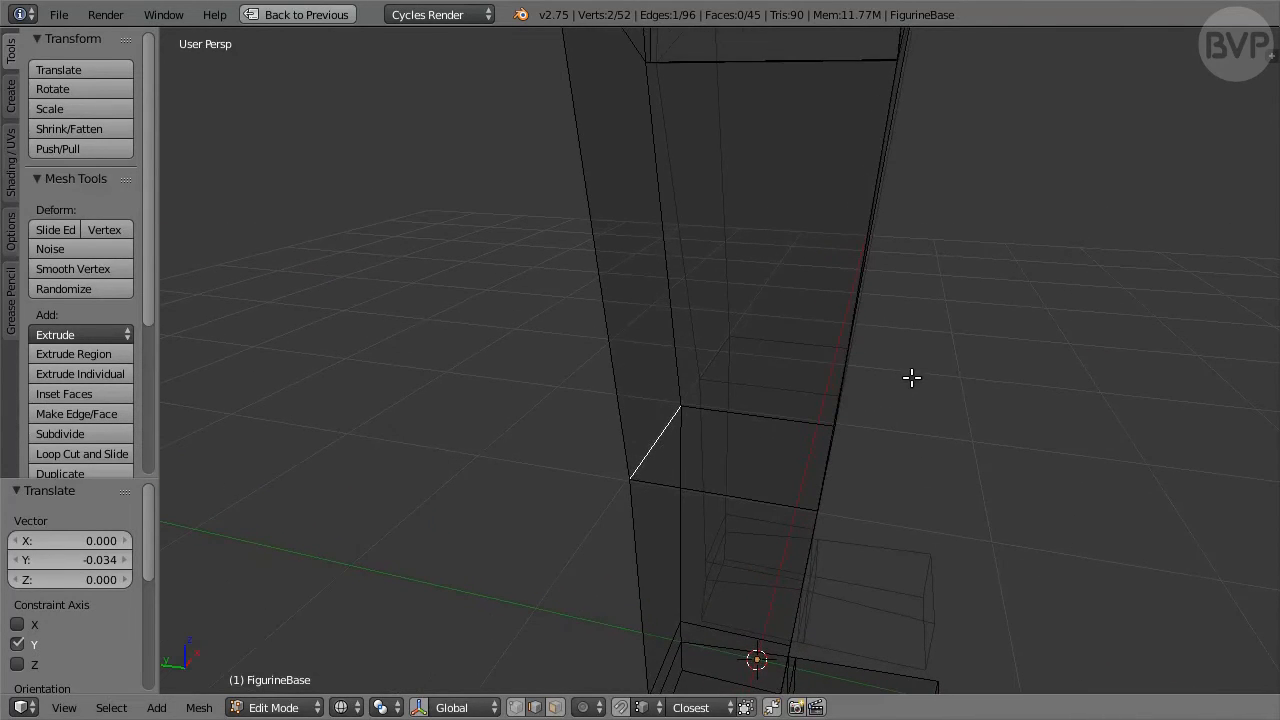
key(ctrl+r)
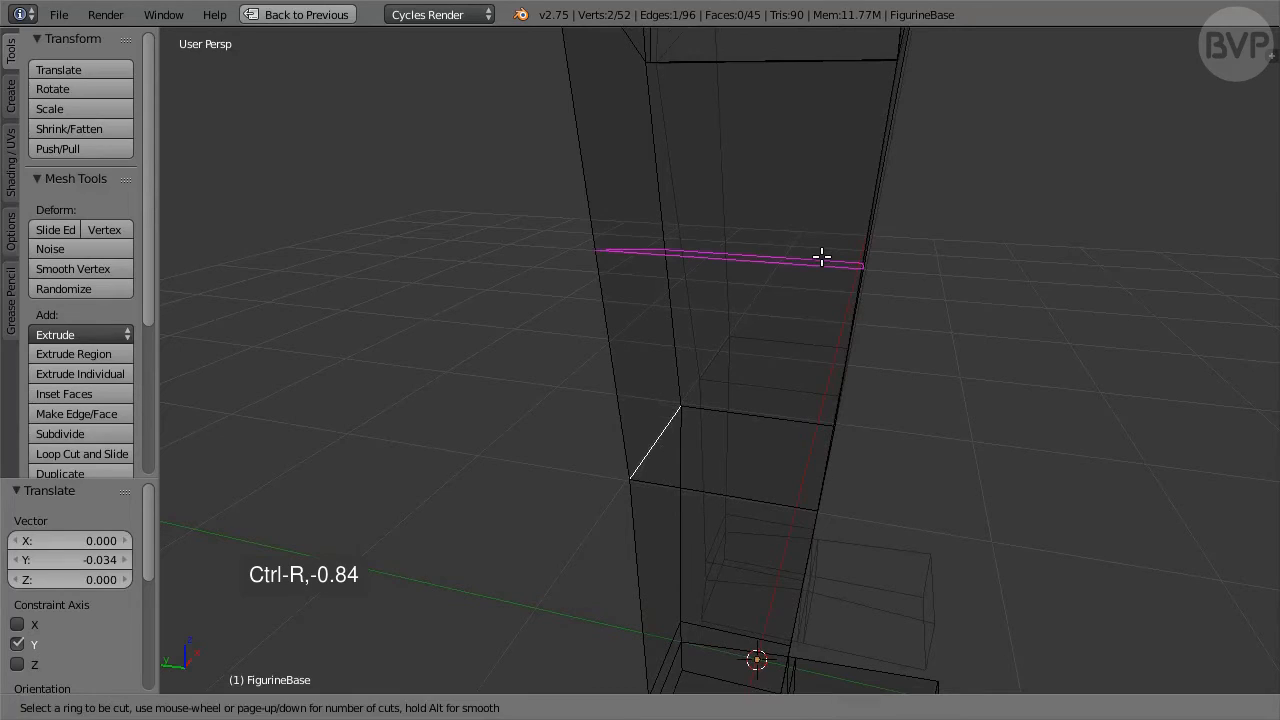
click(821, 257)
text(-0.84)
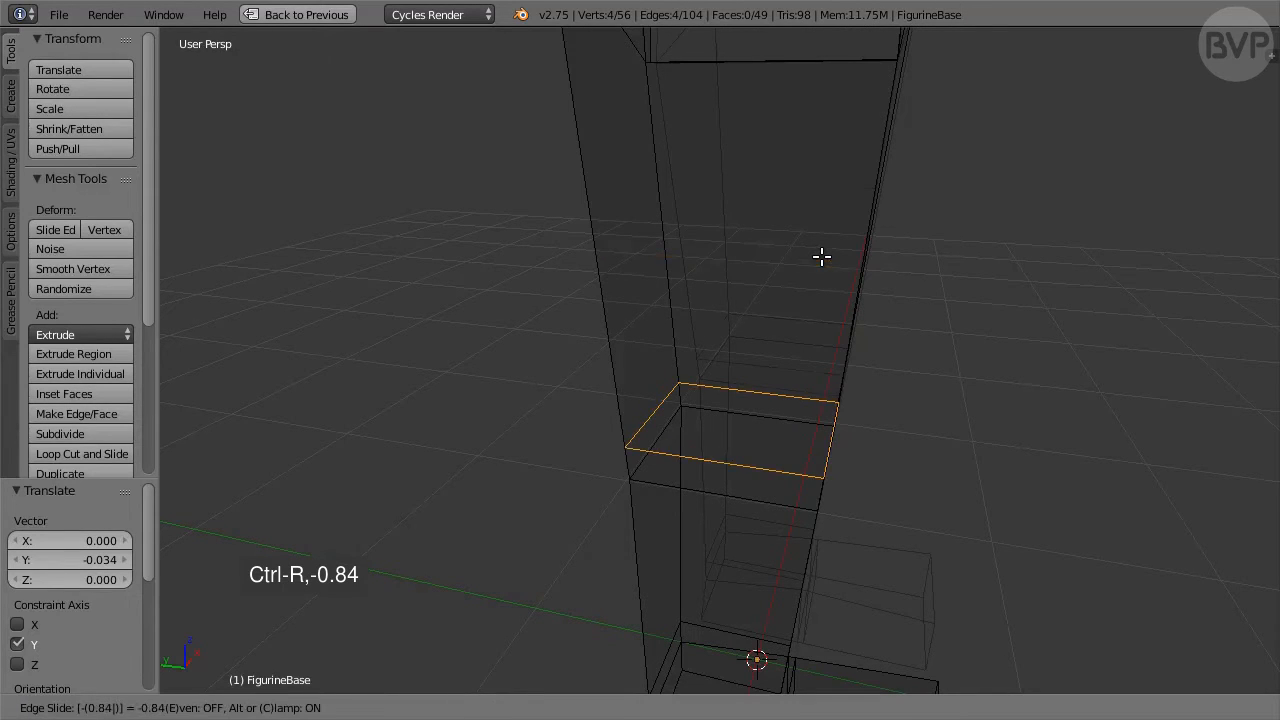
key(Return)
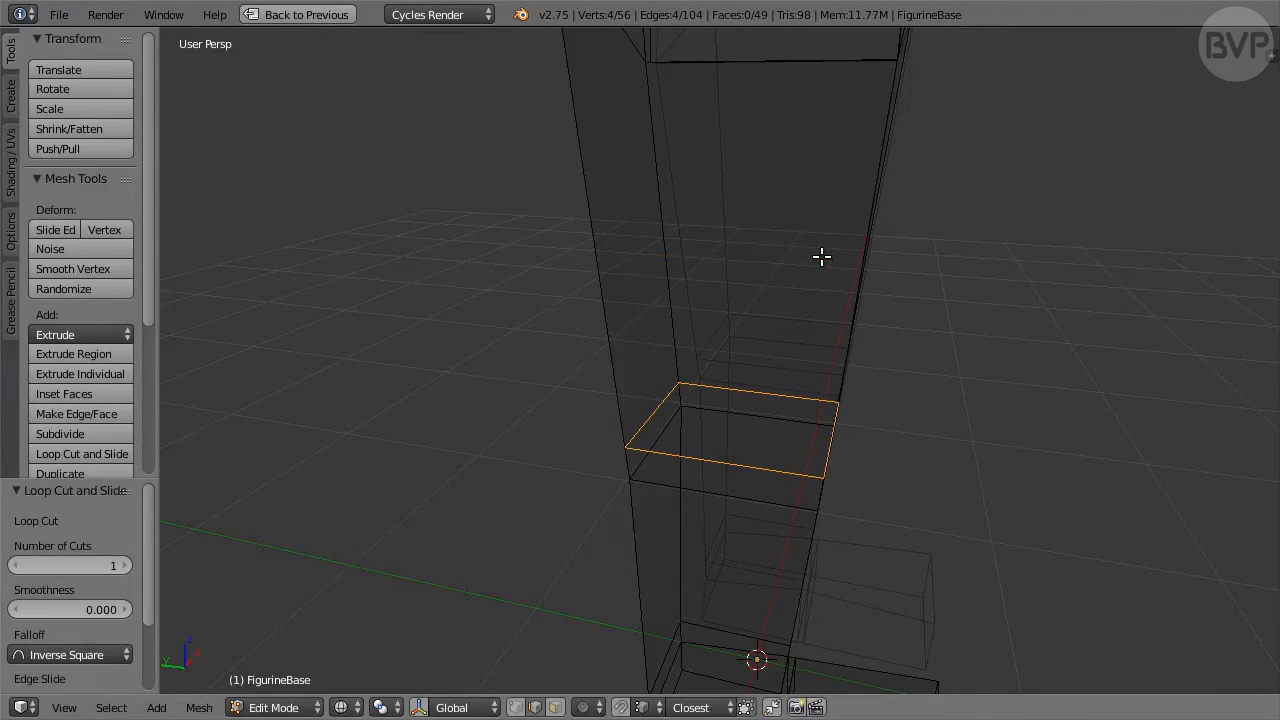
Cut an edge loop around the torso with an edge slide of 0.5, below the shoulders, and flatten it by scaling to 0 along Z.
scroll(967, 325, down, 3)
middle_drag(1035, 410, 927, 396)
shift+middle_drag(806, 252, 859, 462)
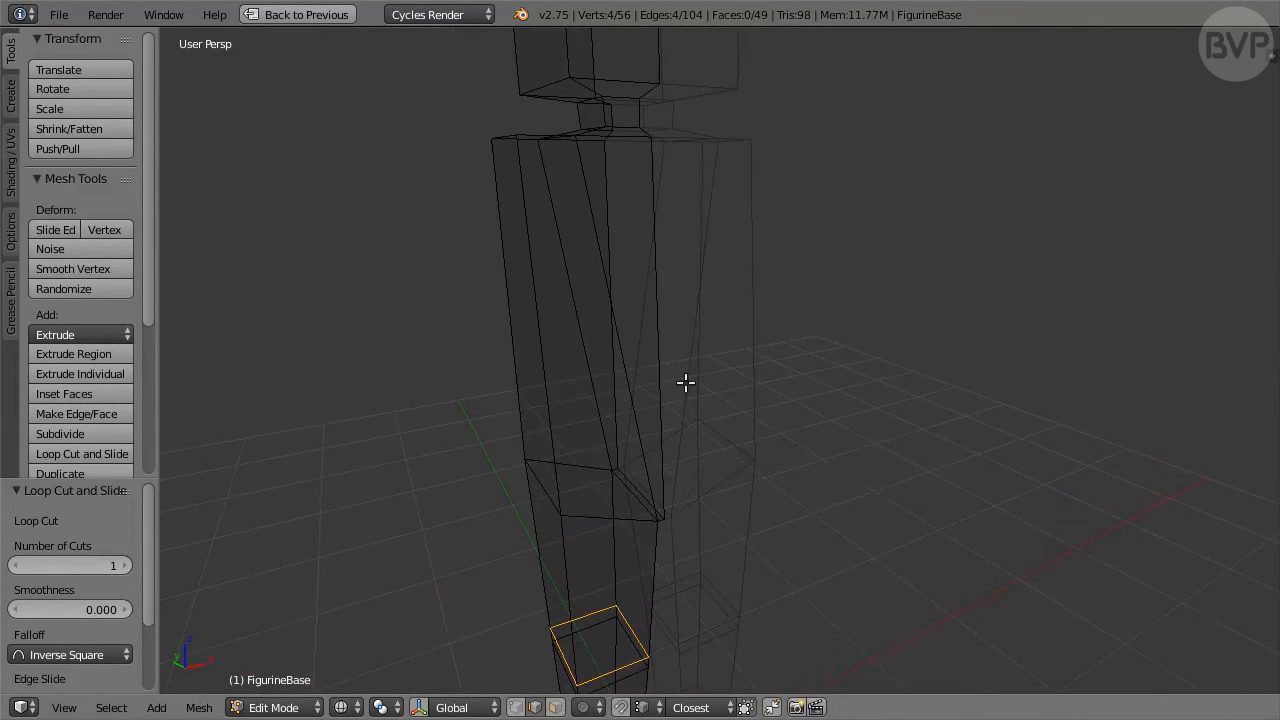
key(ctrl+r)
click(651, 365)
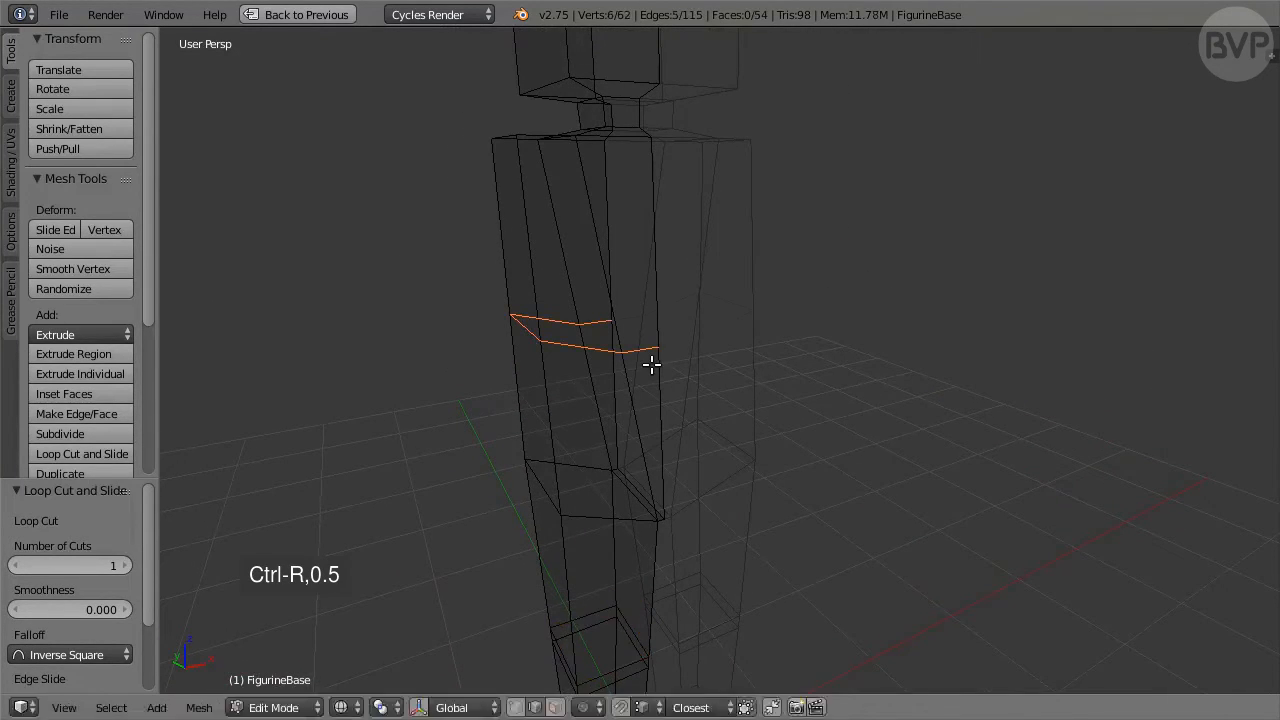
text(0.5)
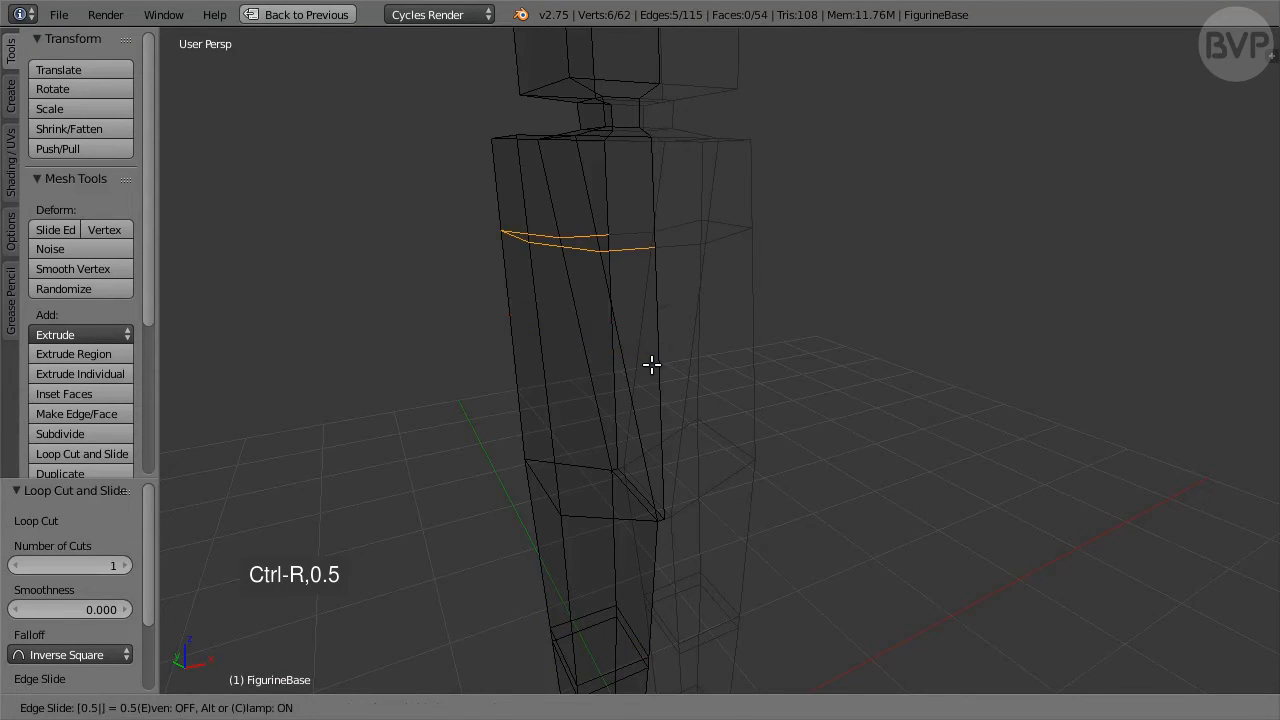
key(Return)
text(sz0)
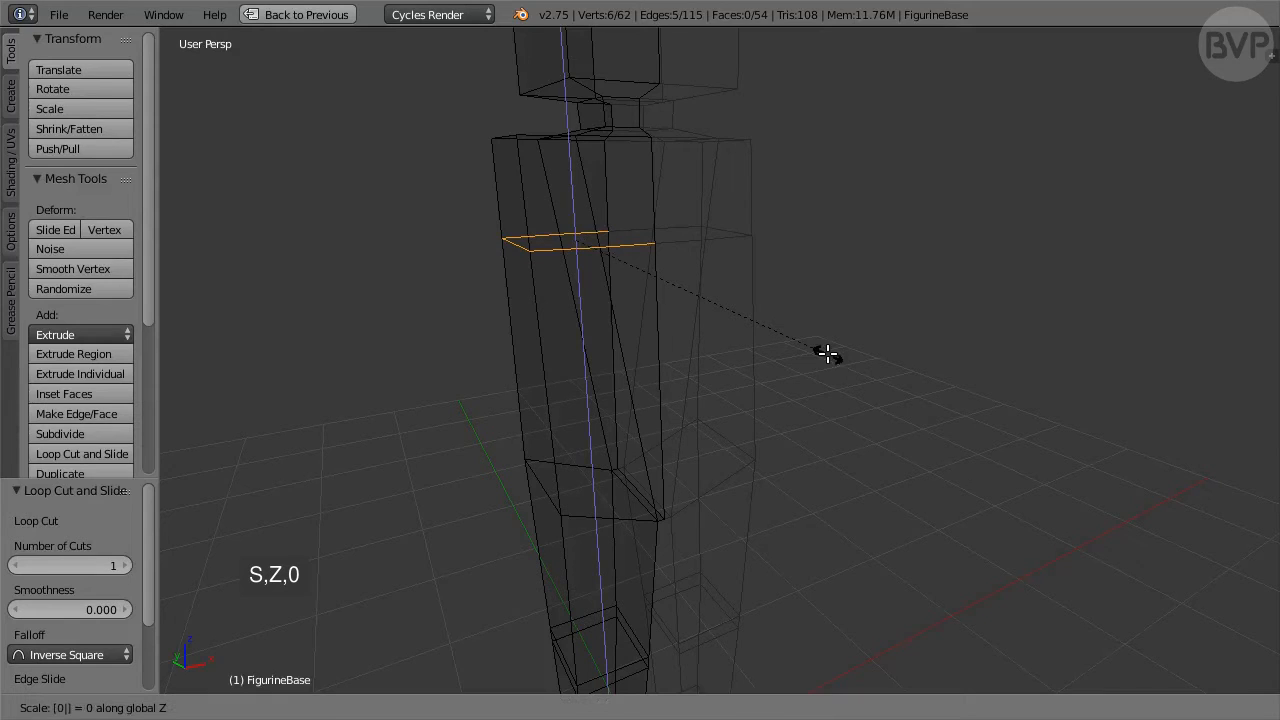
key(Return)
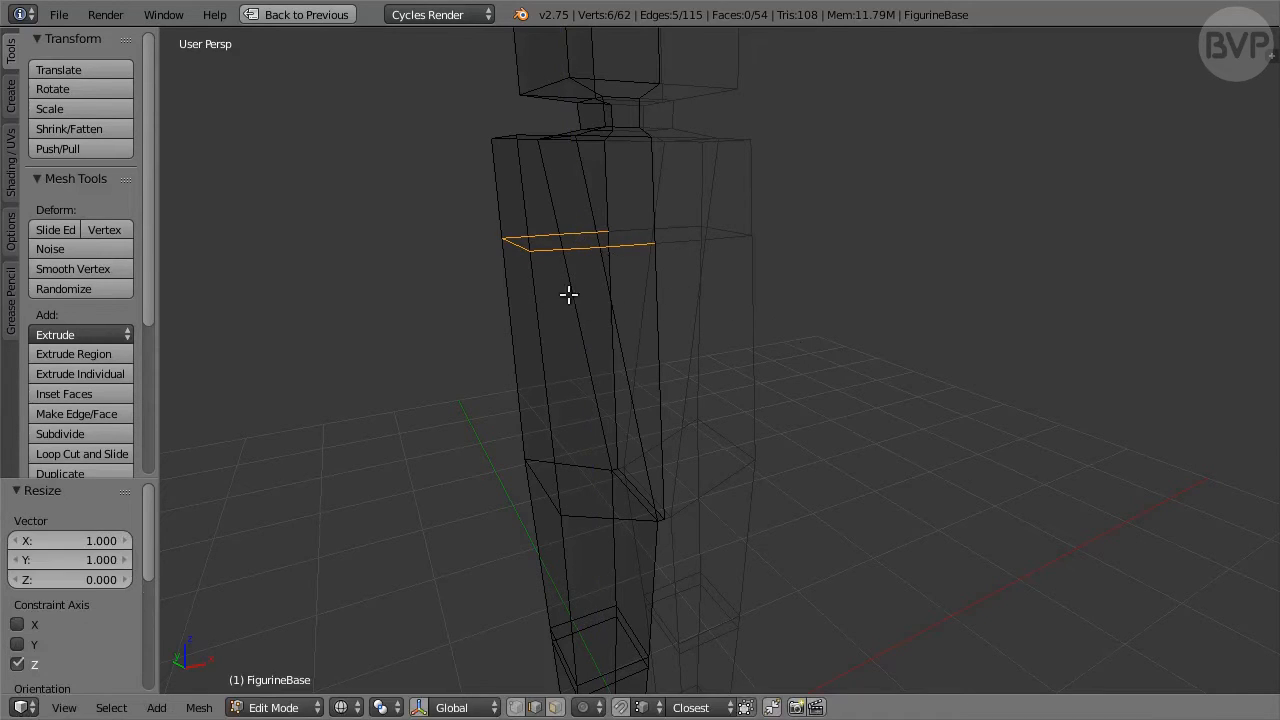
Move the outer side edge of the new torso loop -0.08 along the X axis and scale it to 0.9.
right_click(515, 250)
middle_drag(449, 346, 464, 354)
text(g)
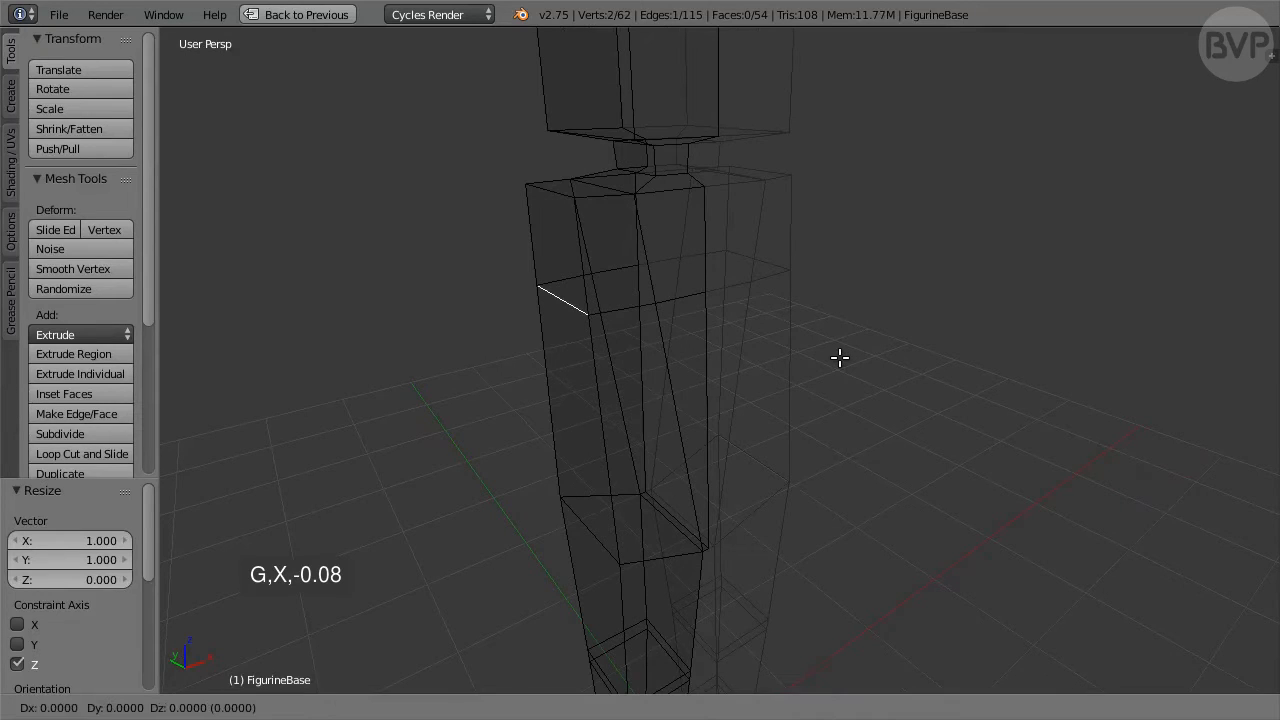
text(x-0.08)
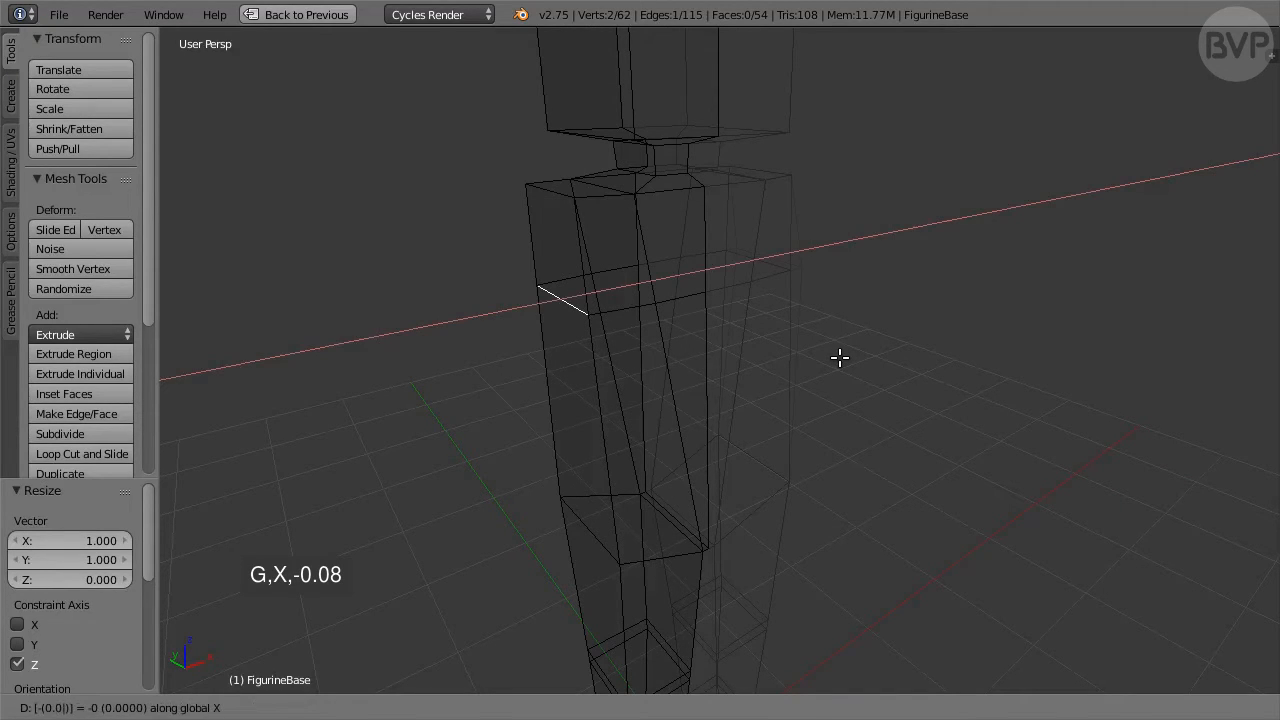
key(Return)
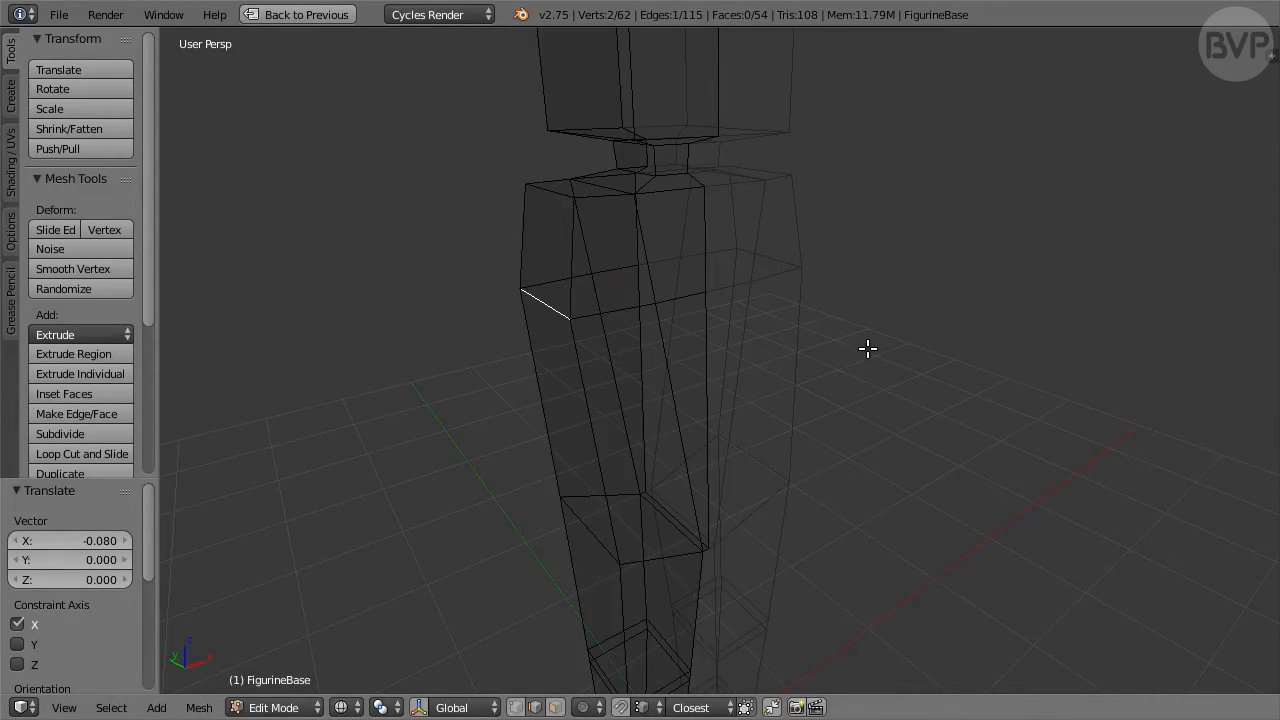
text(s0.9)
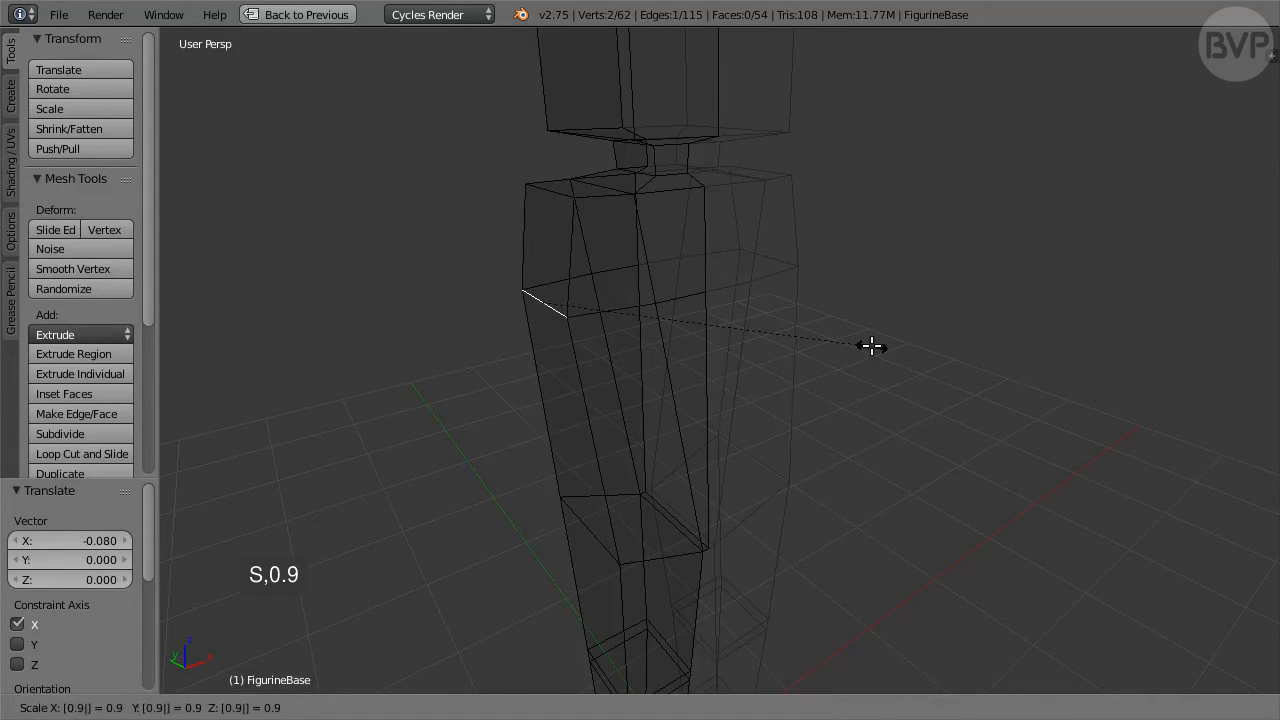
key(Return)
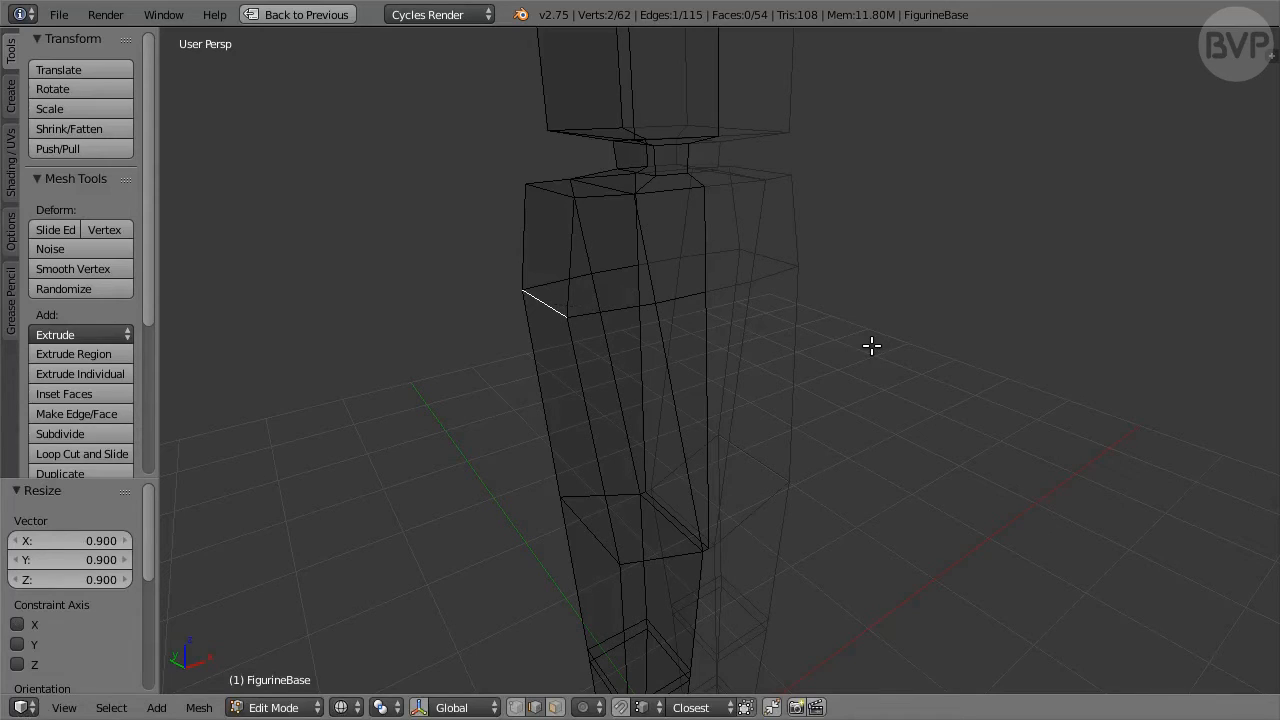
In face select mode with solid shading, extrude the upper outer side face of the torso -0.675 along X to form the arm.
click(555, 707)
key(z)
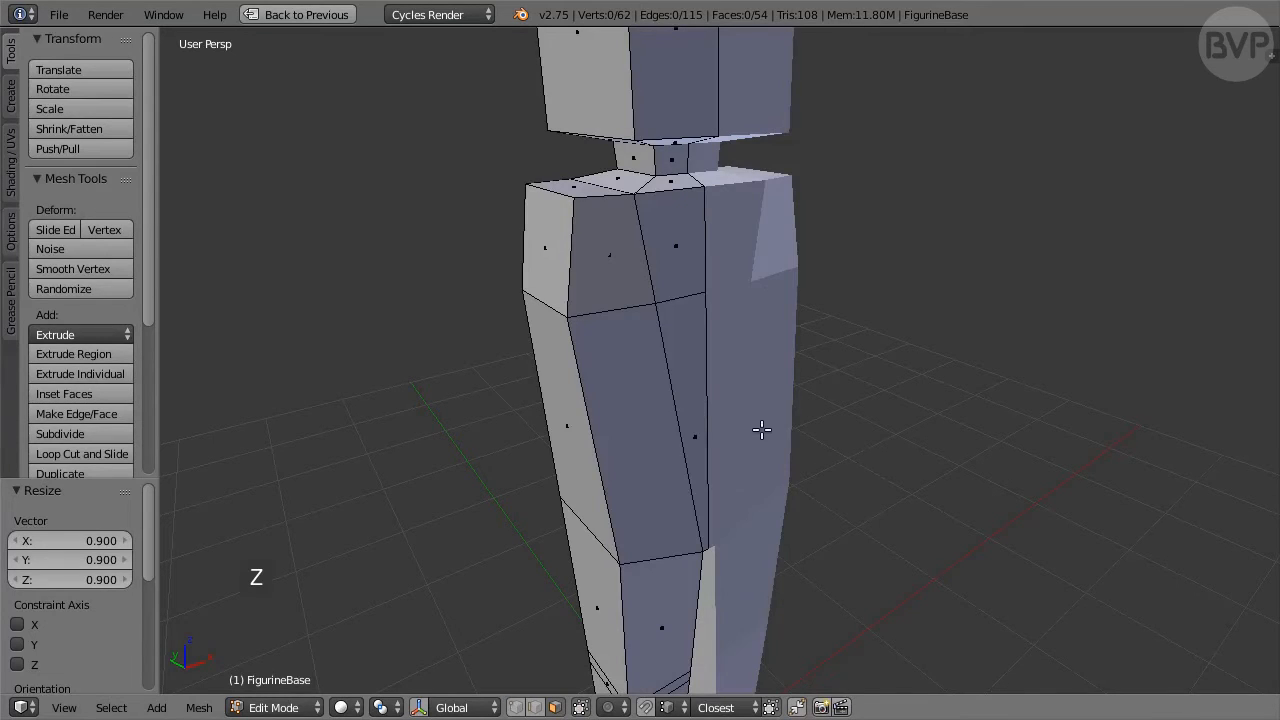
right_click(555, 272)
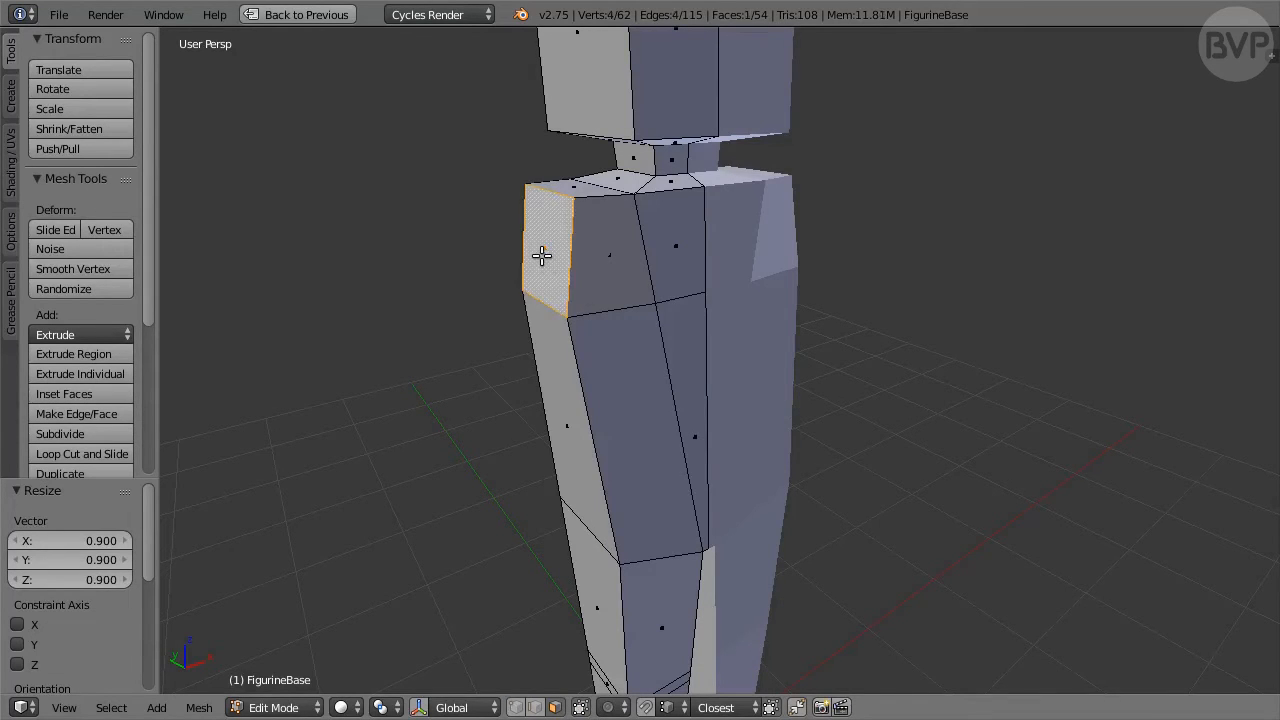
middle_drag(635, 327, 929, 360)
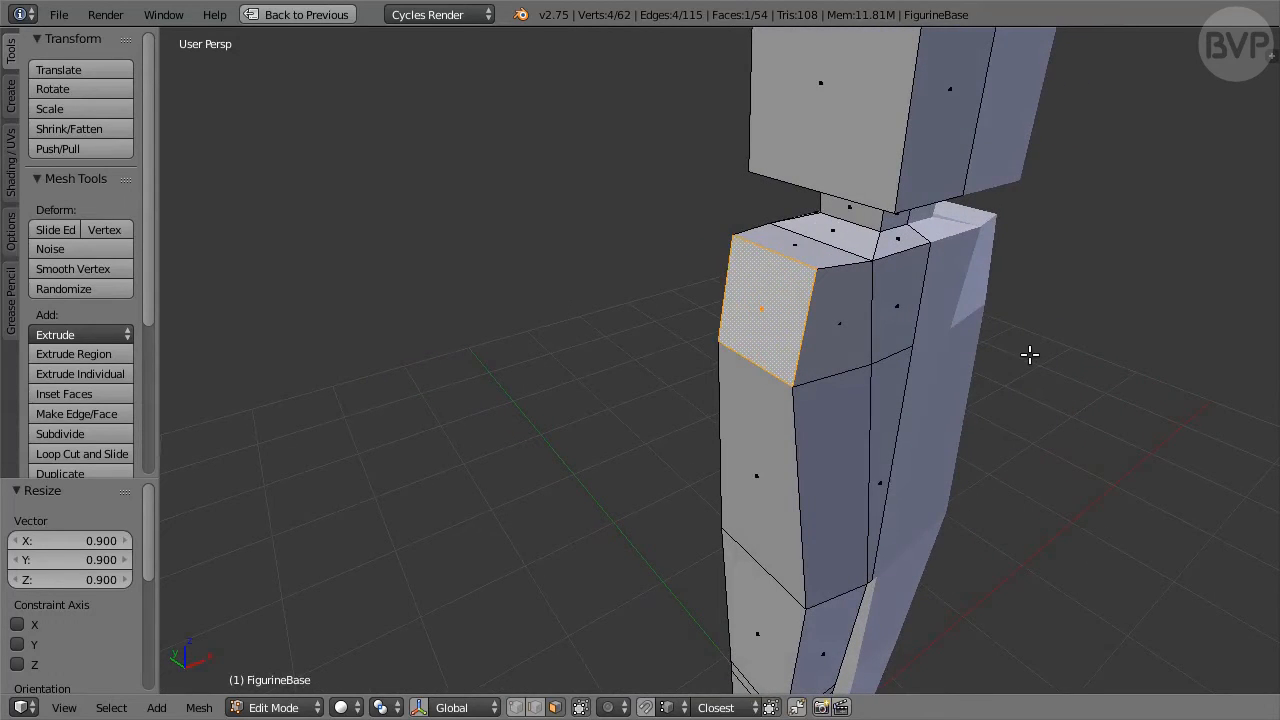
text(ex-0.675)
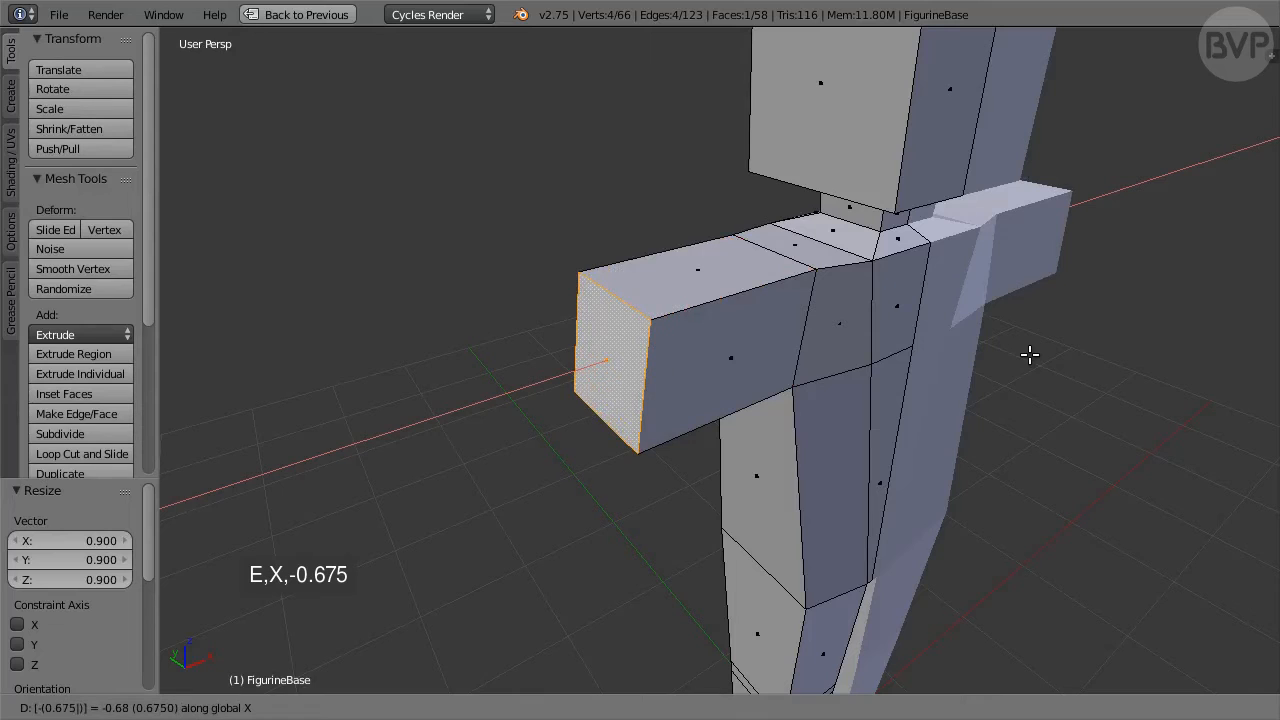
key(Return)
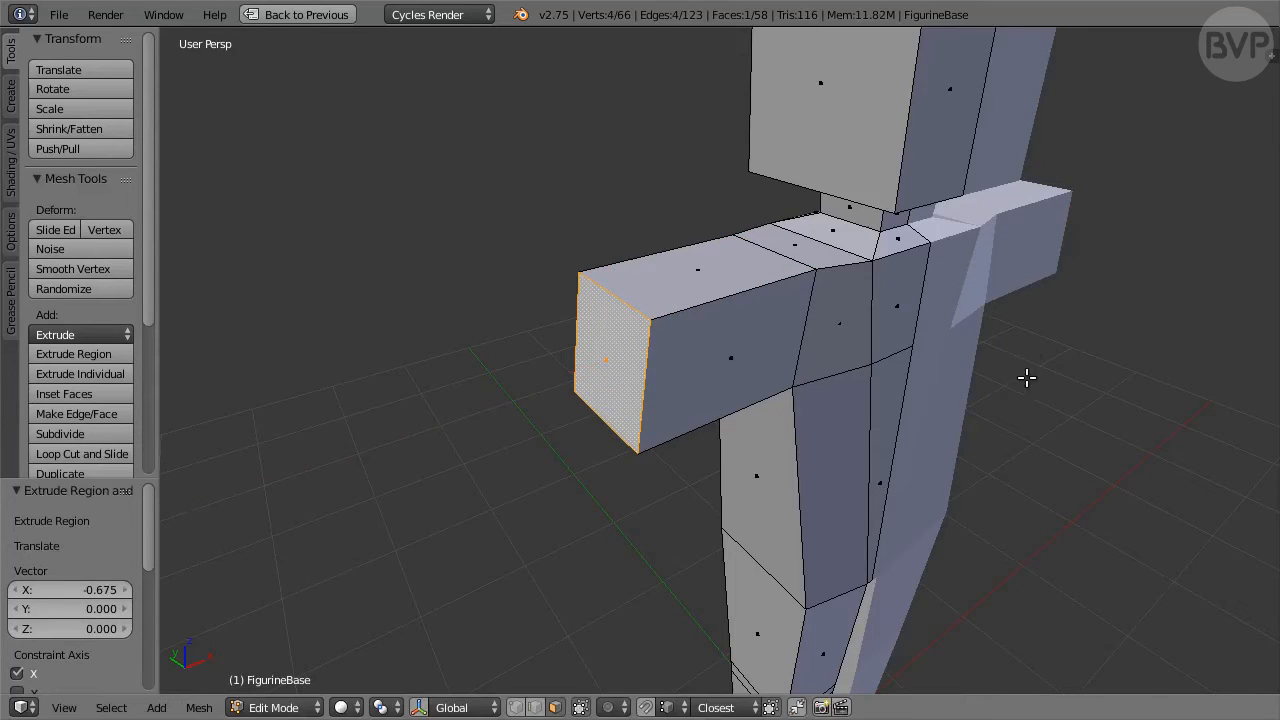
Flatten the arm's end face by scaling to 0 along X, and taper it to 0.6 along Z and 0.69 along Y.
text(sx0)
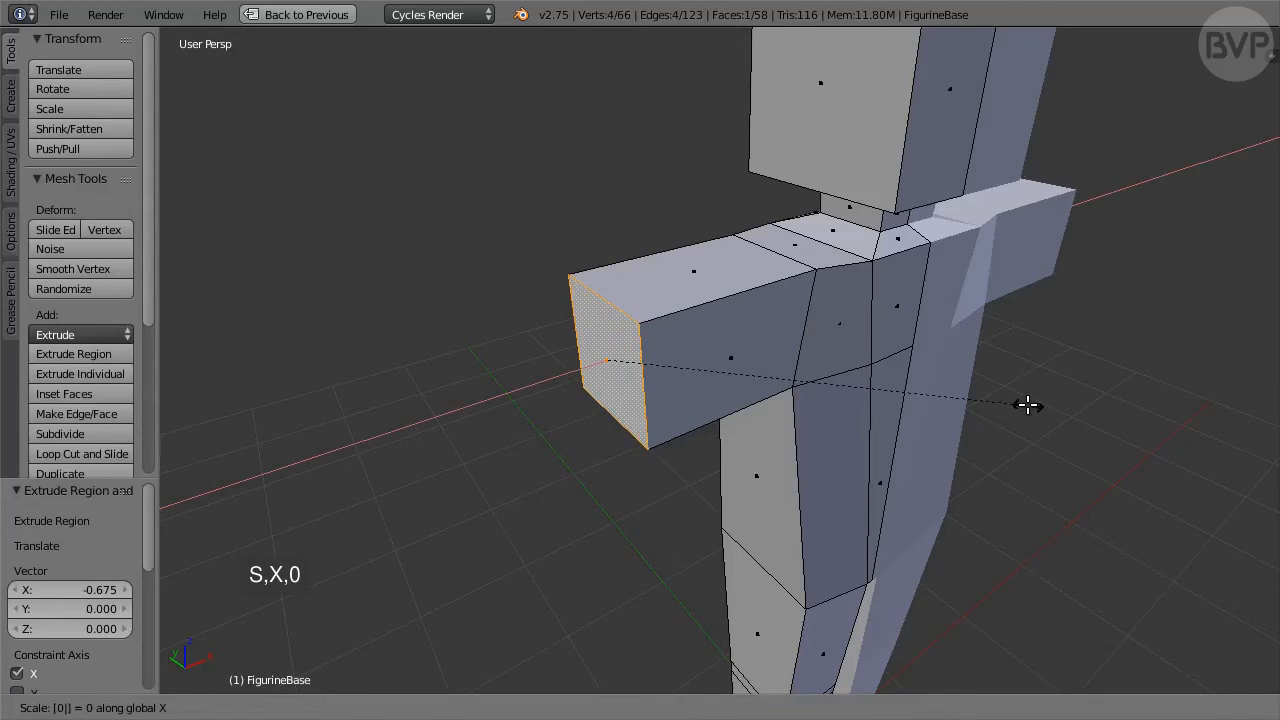
key(Return)
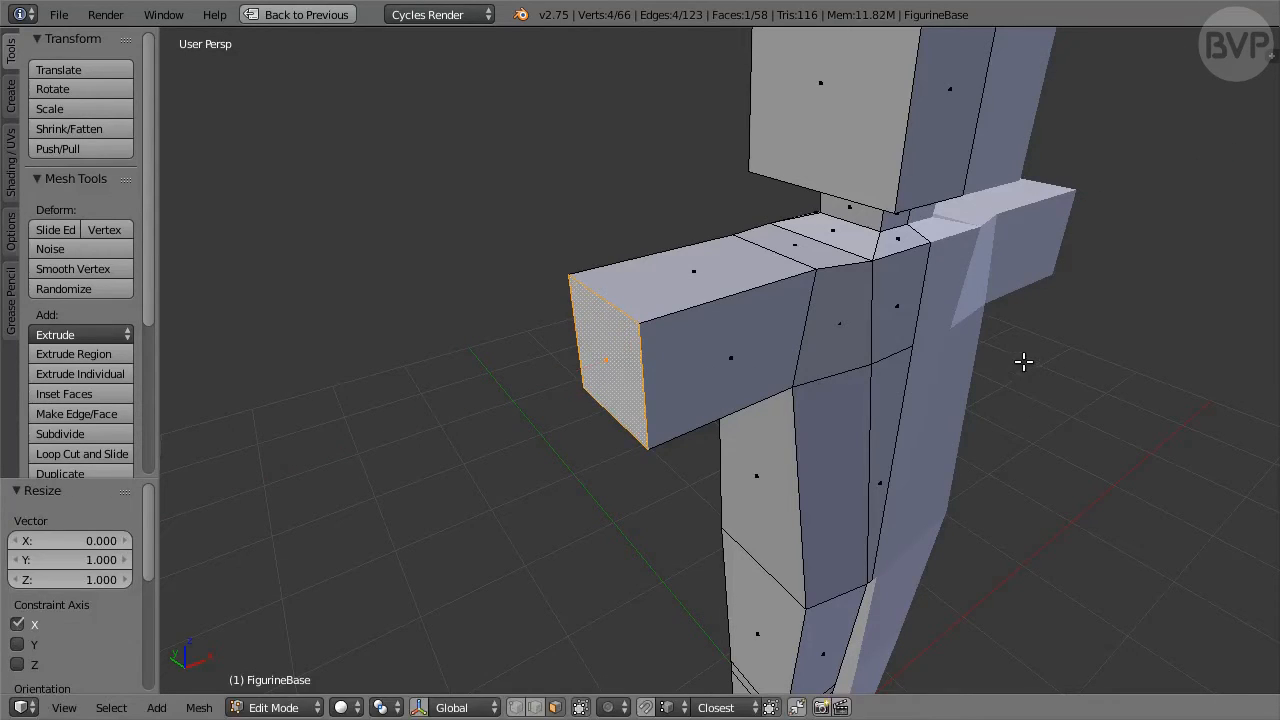
text(sz0.6)
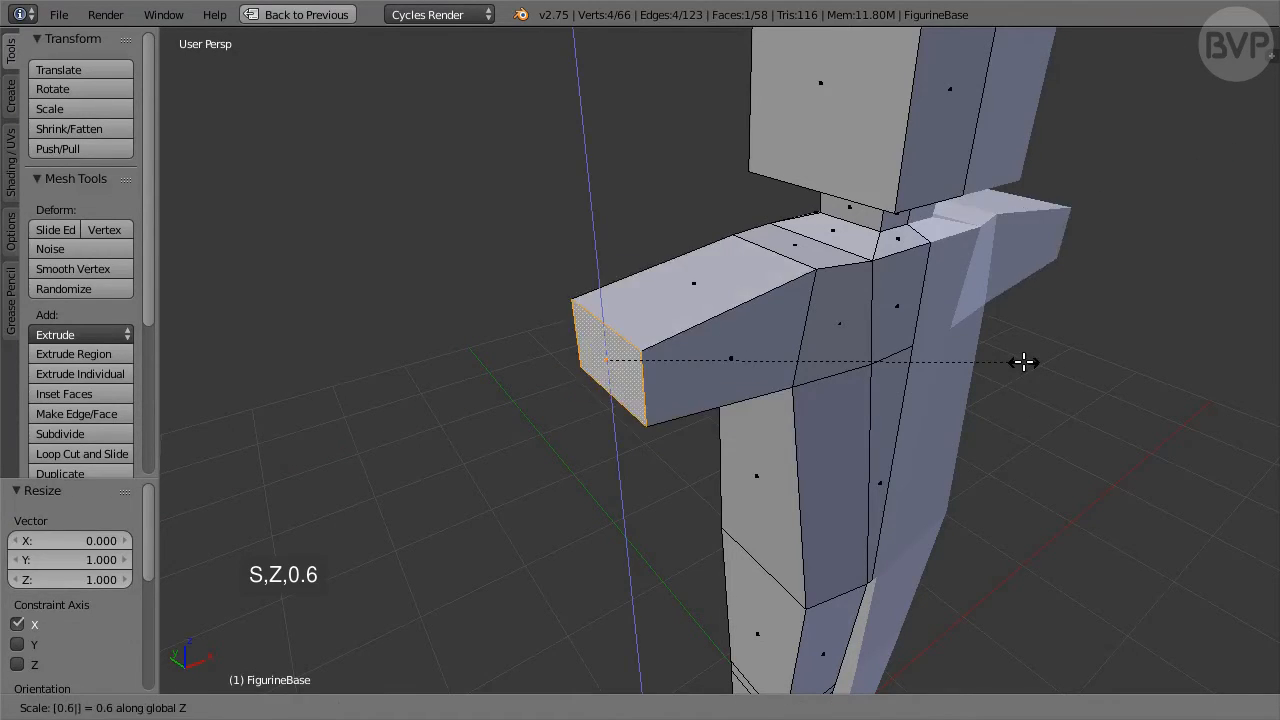
key(Return)
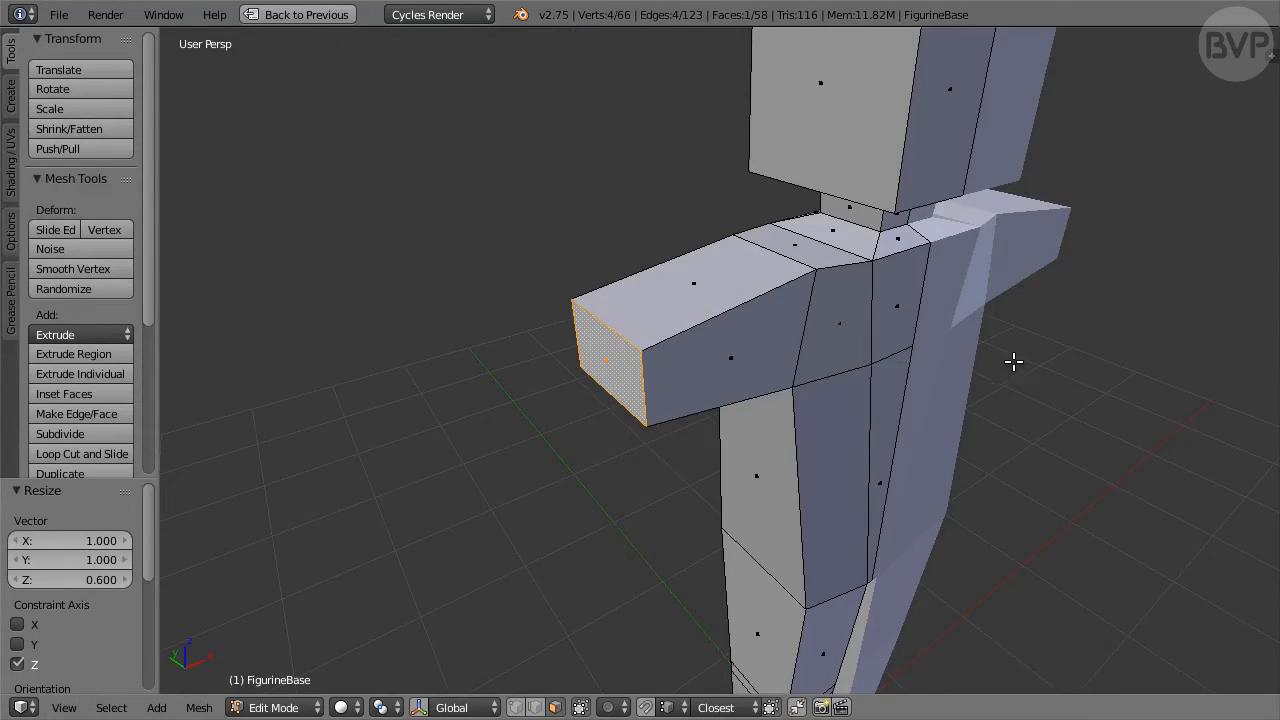
middle_drag(689, 483, 697, 469)
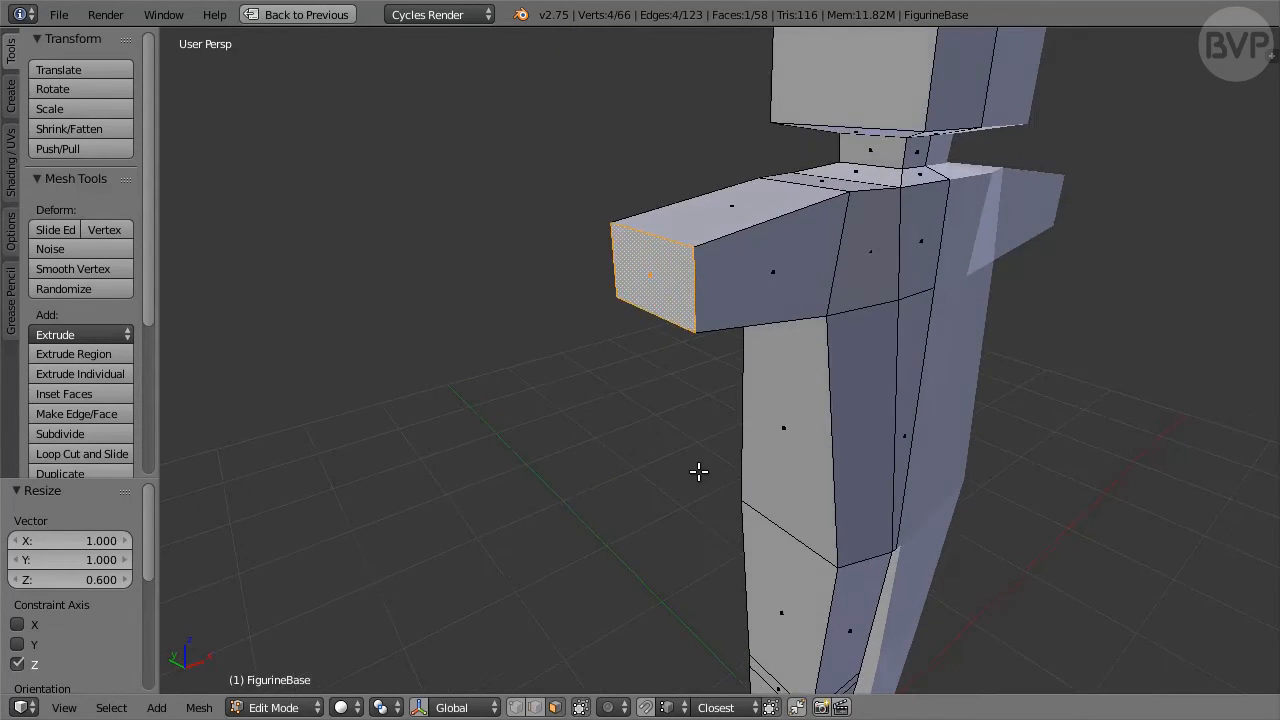
text(sy0.69)
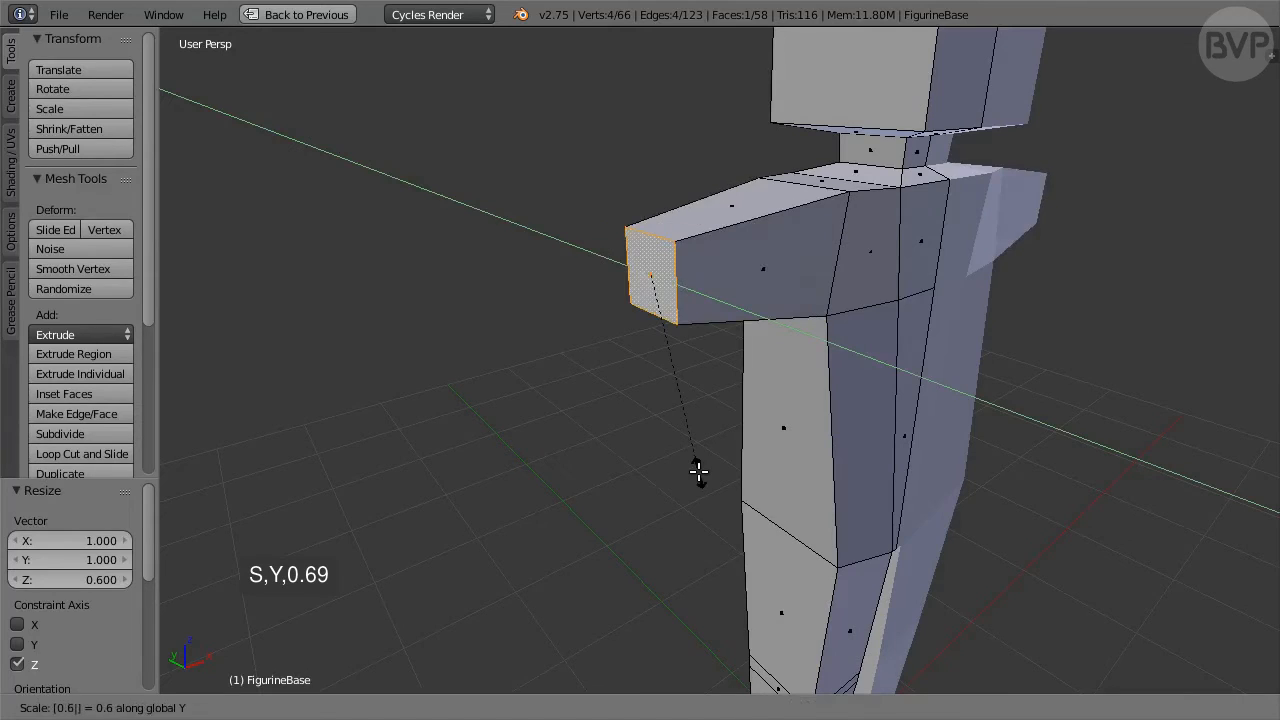
key(Return)
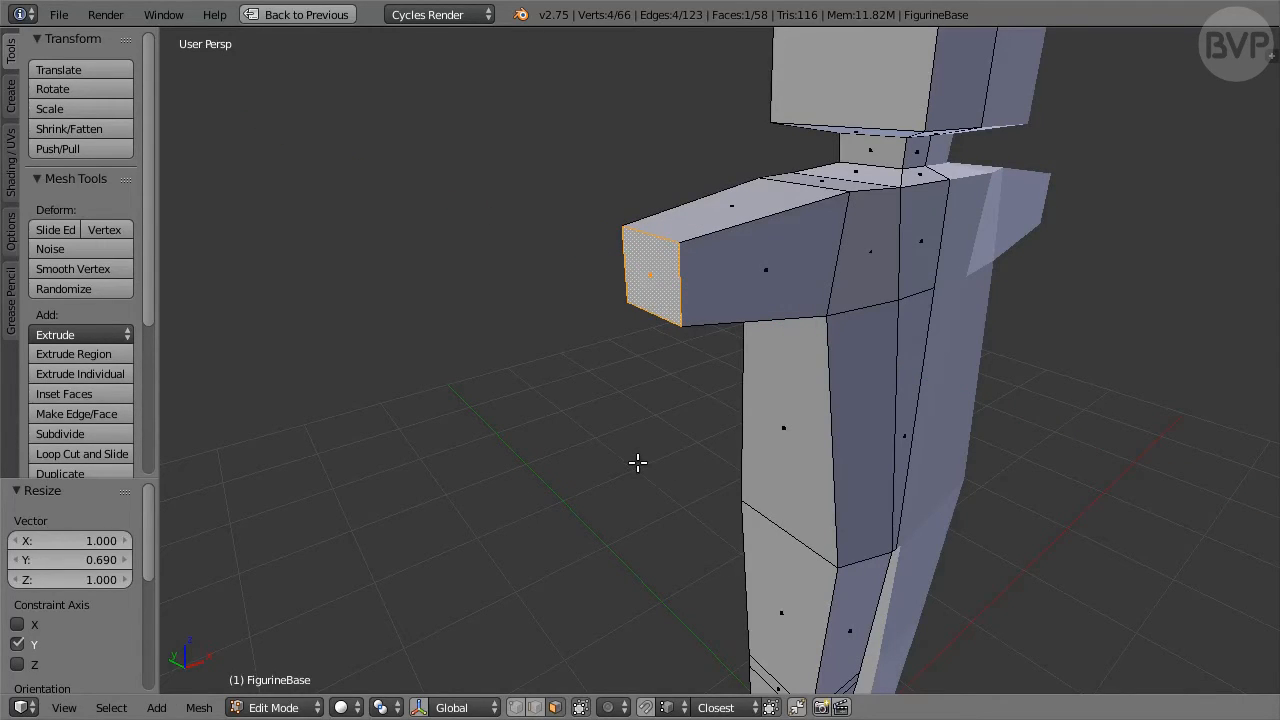
Move the arm's end face 0.006 along the Z axis and 0.008 along the Y axis.
text(gz0.00)
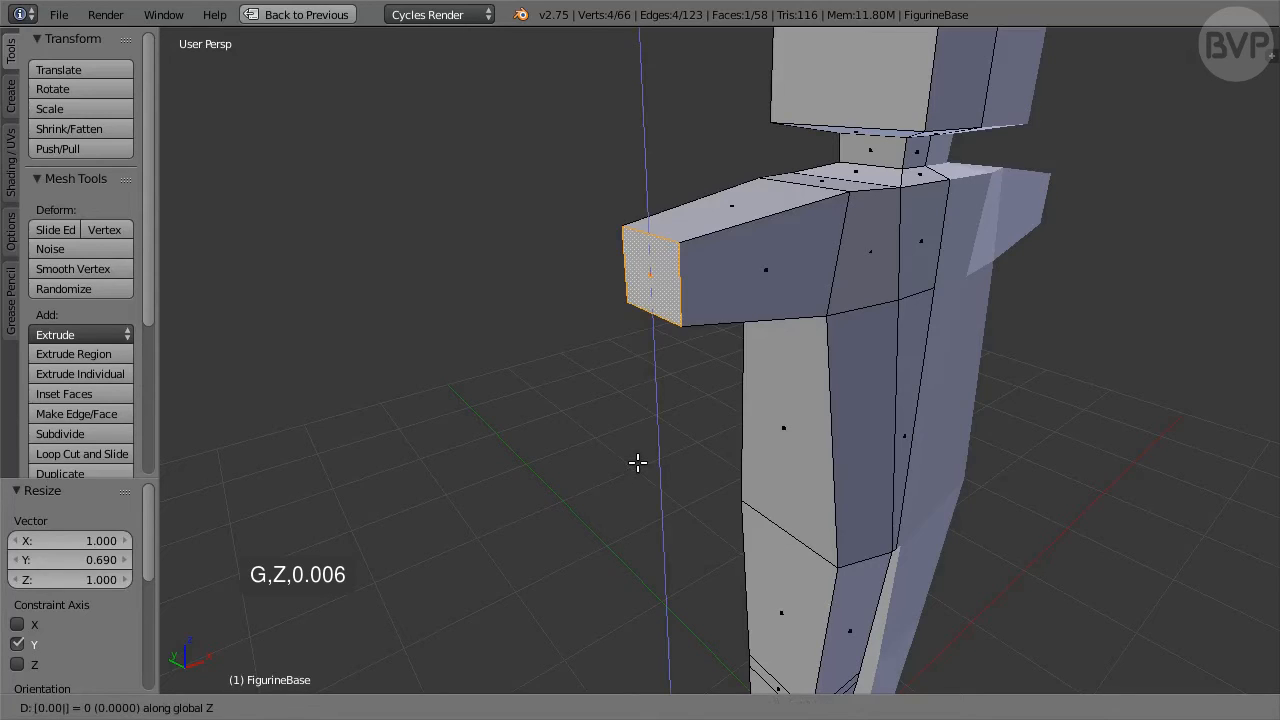
text(6)
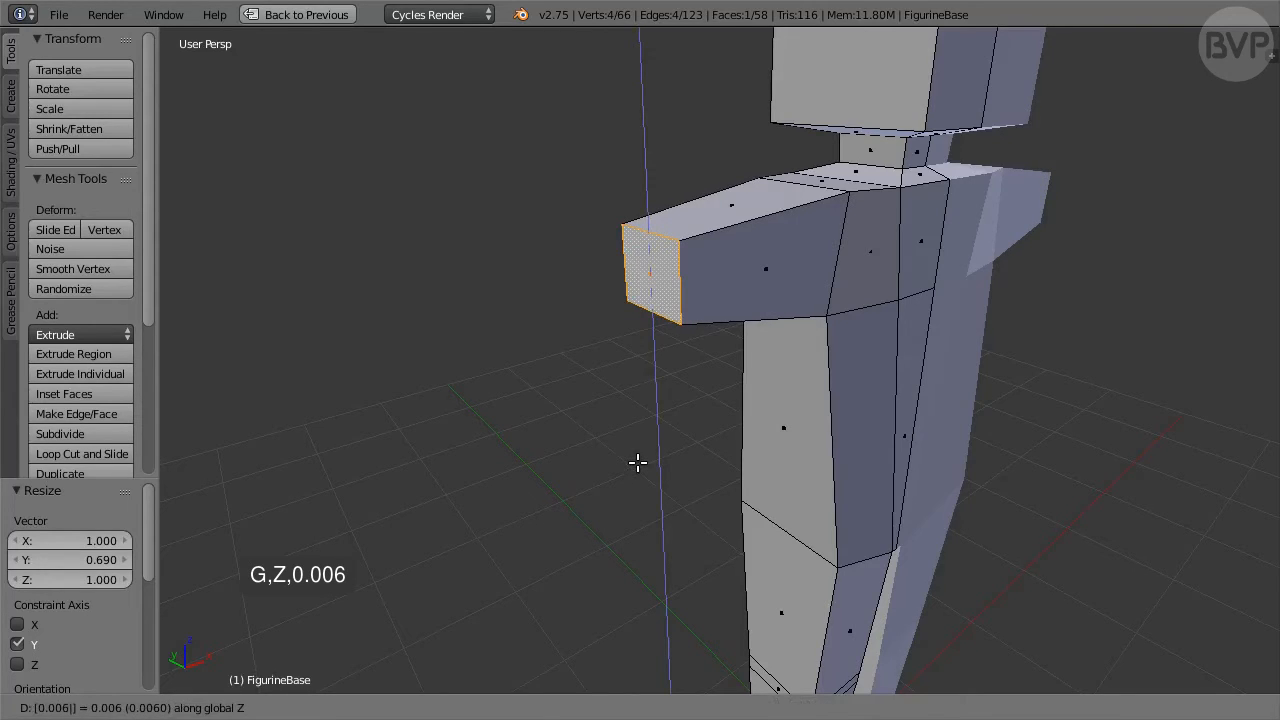
key(Return)
text(g)
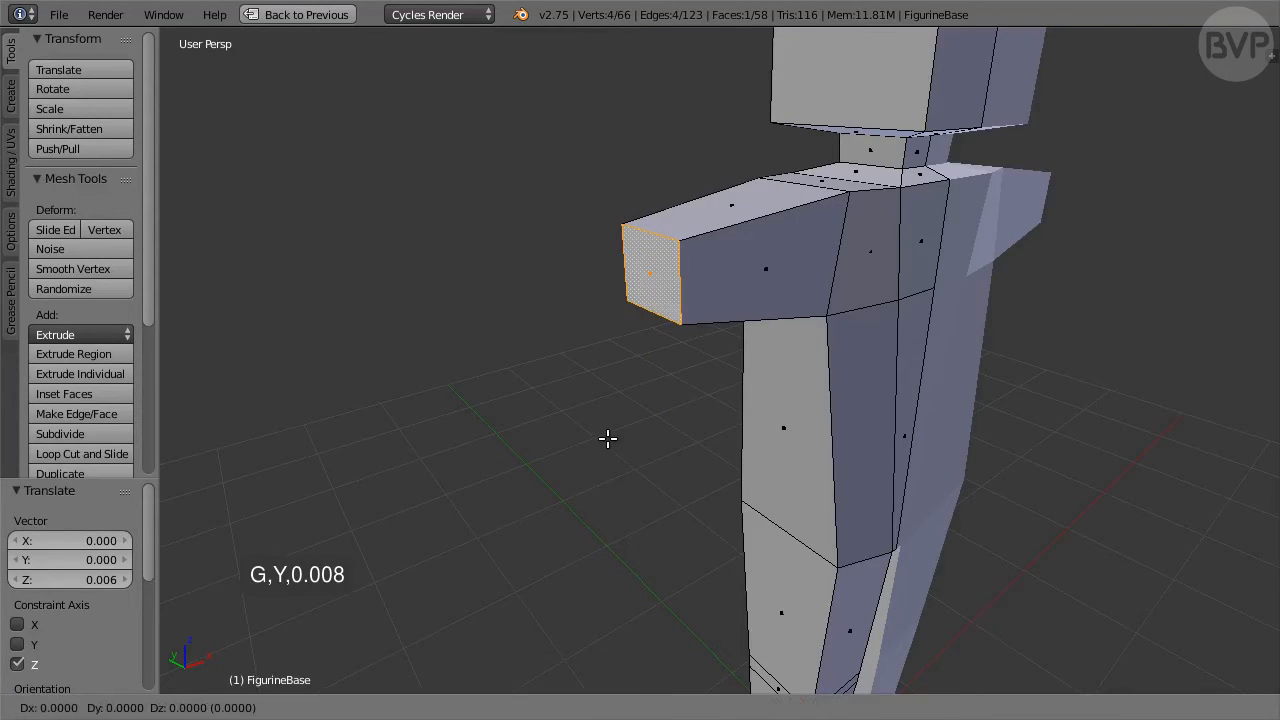
text(y0.008)
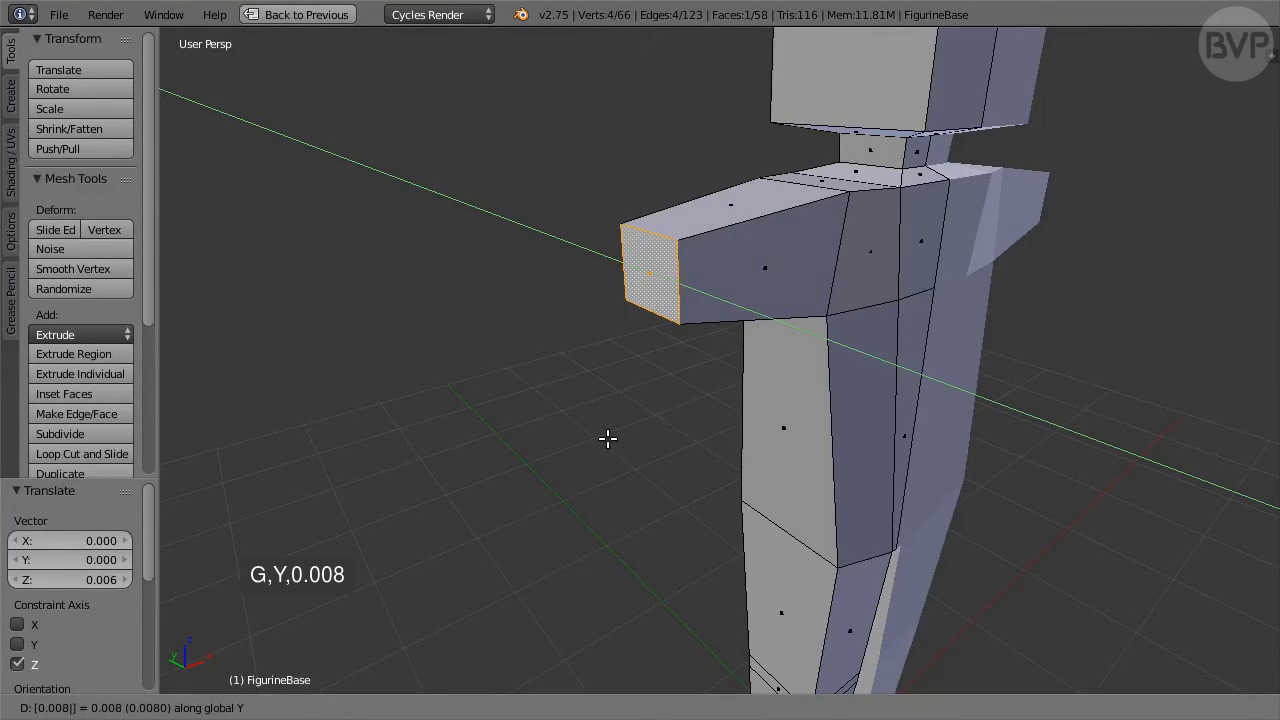
key(Return)
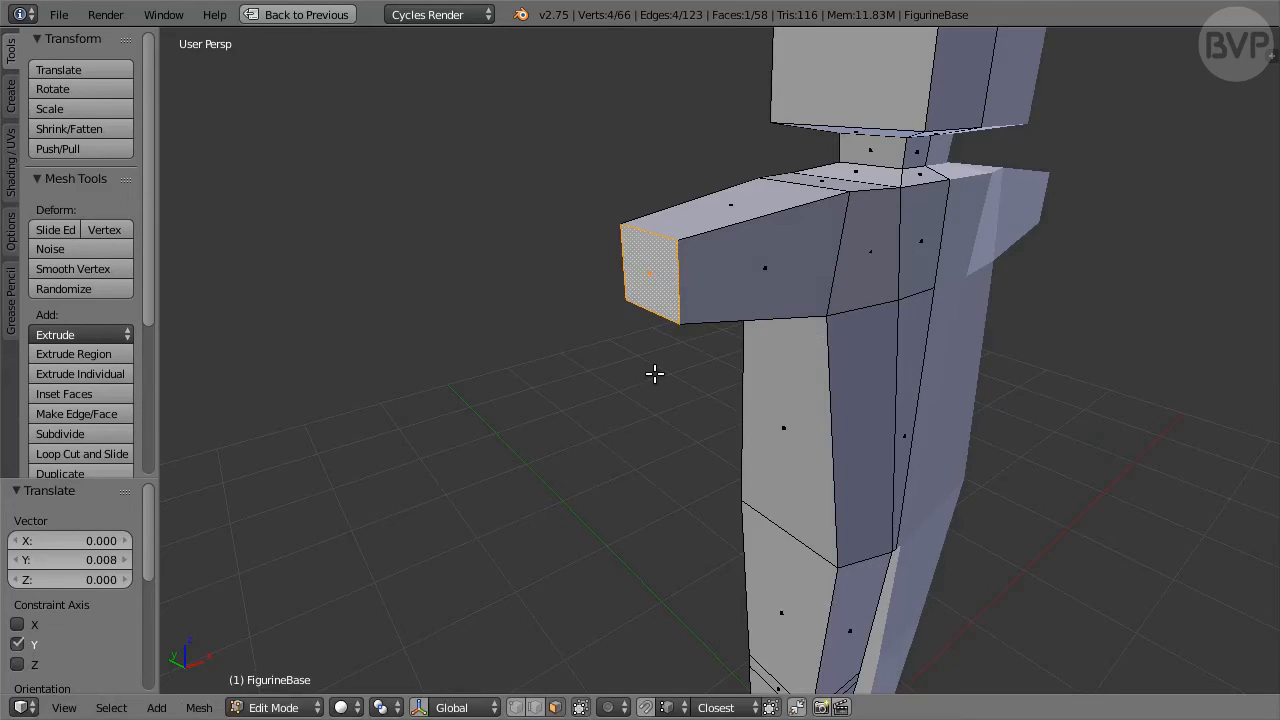
Extrude the selected end face of the arm by -0.656 along the X axis to form the forearm.
text(ex-0.)
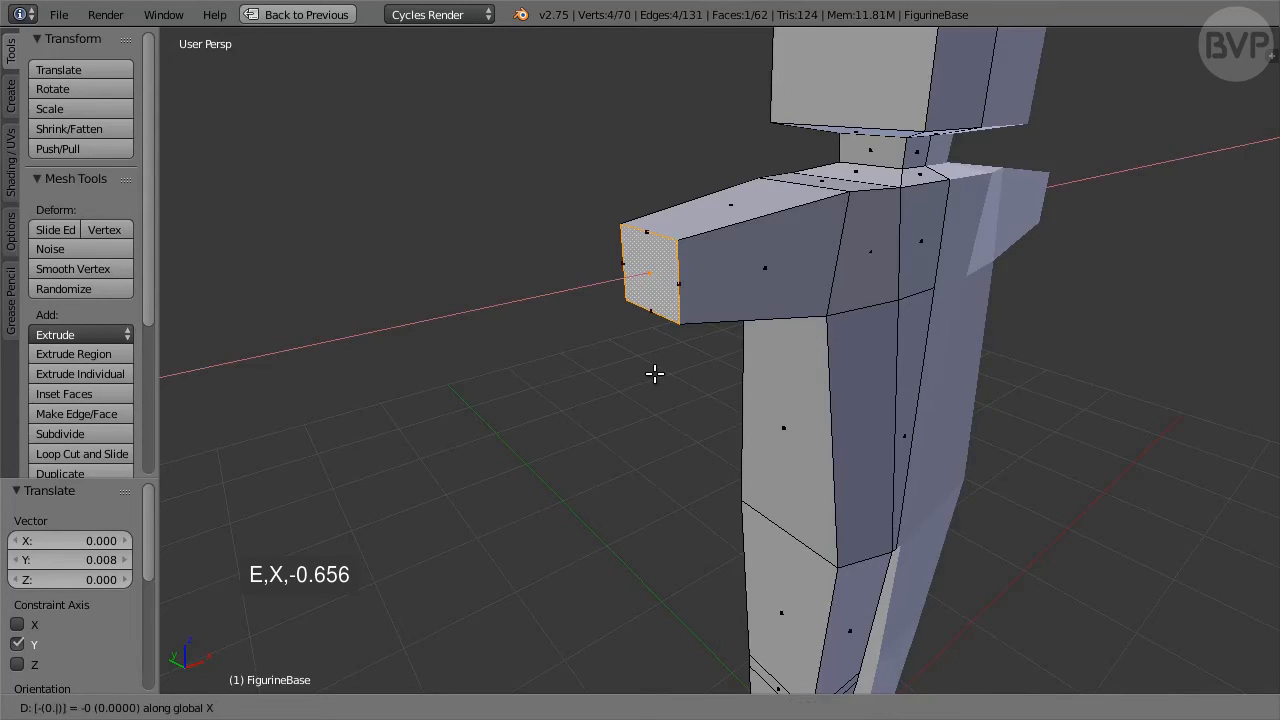
text(656)
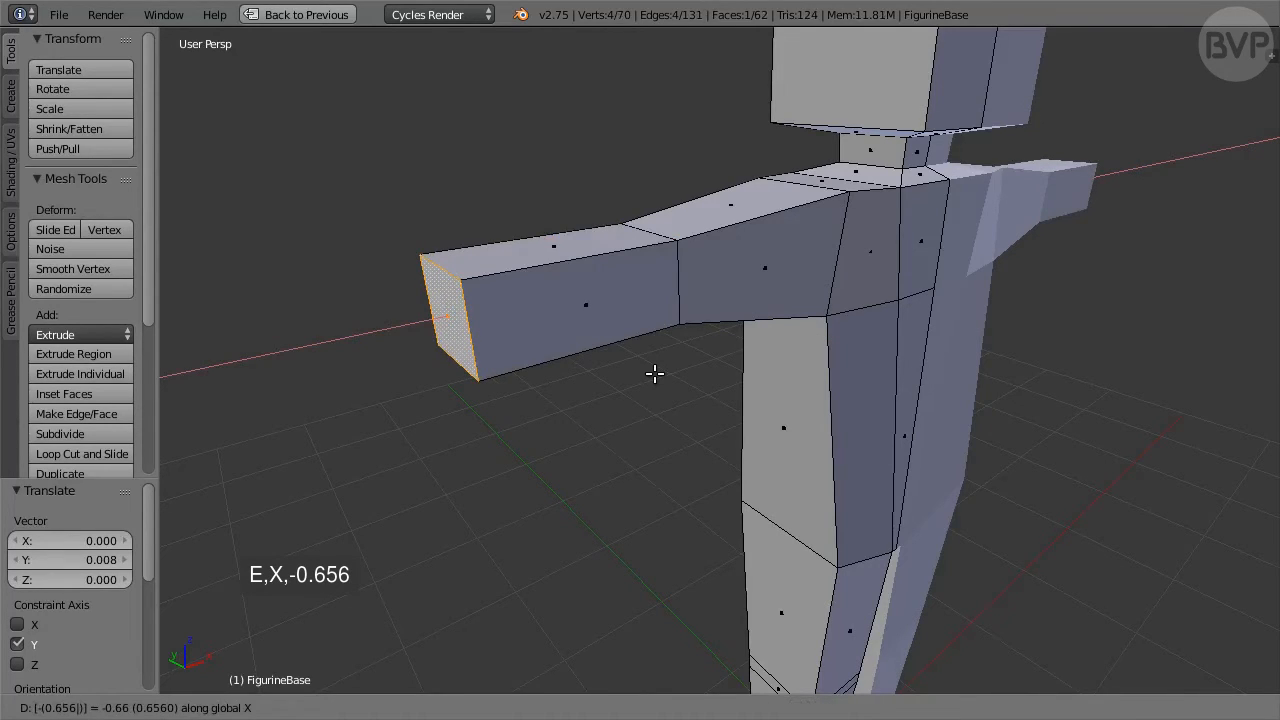
key(Return)
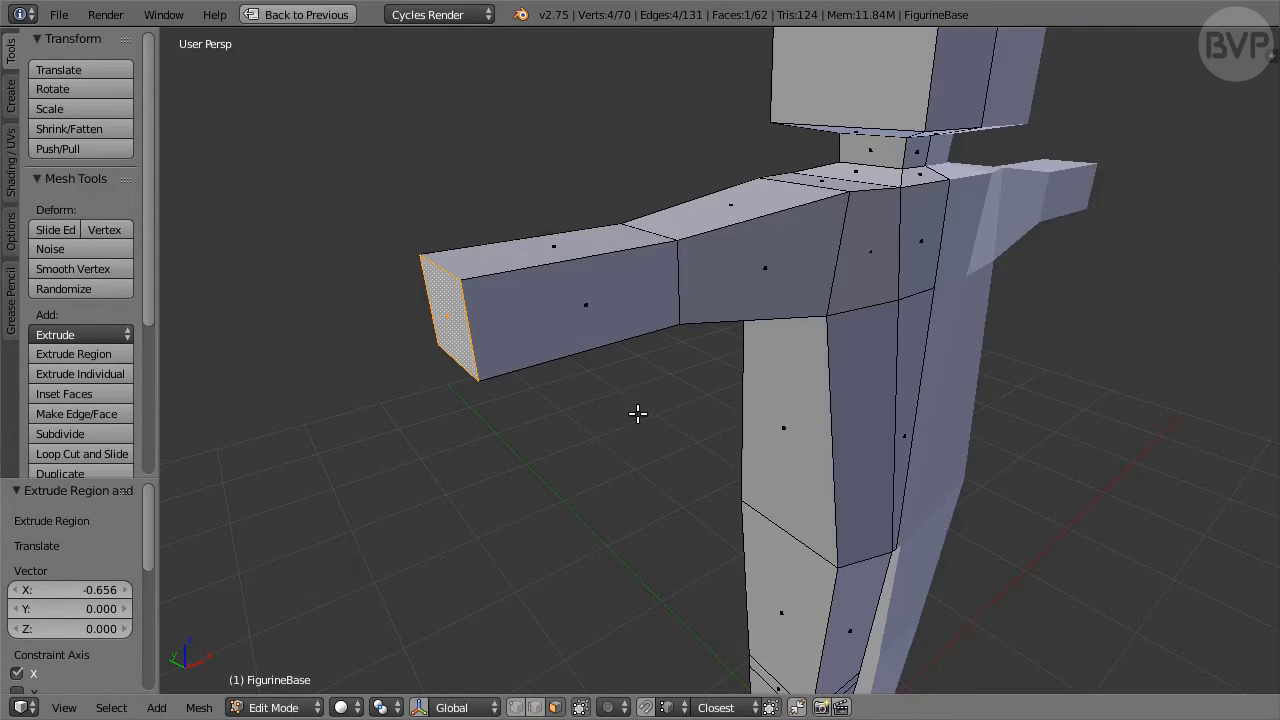
Scale the forearm's end face to 0.7 along Z and 0.8 along Y.
text(sz0.7)
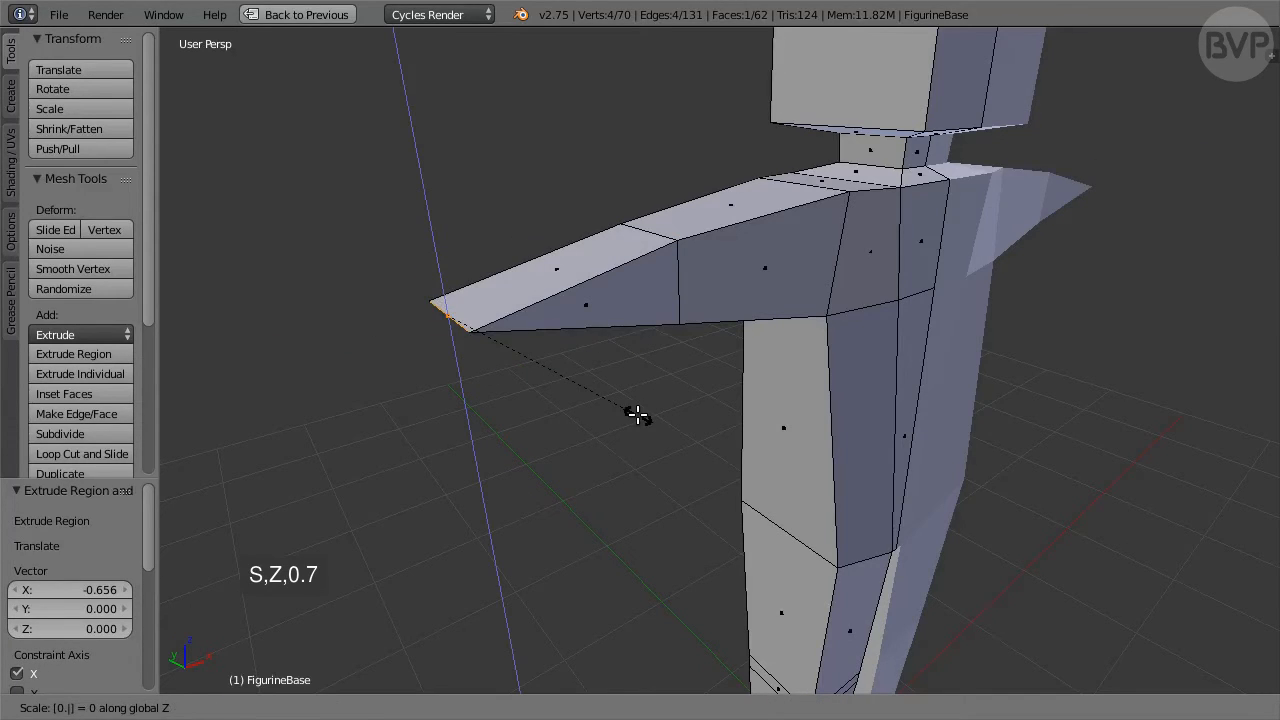
key(Return)
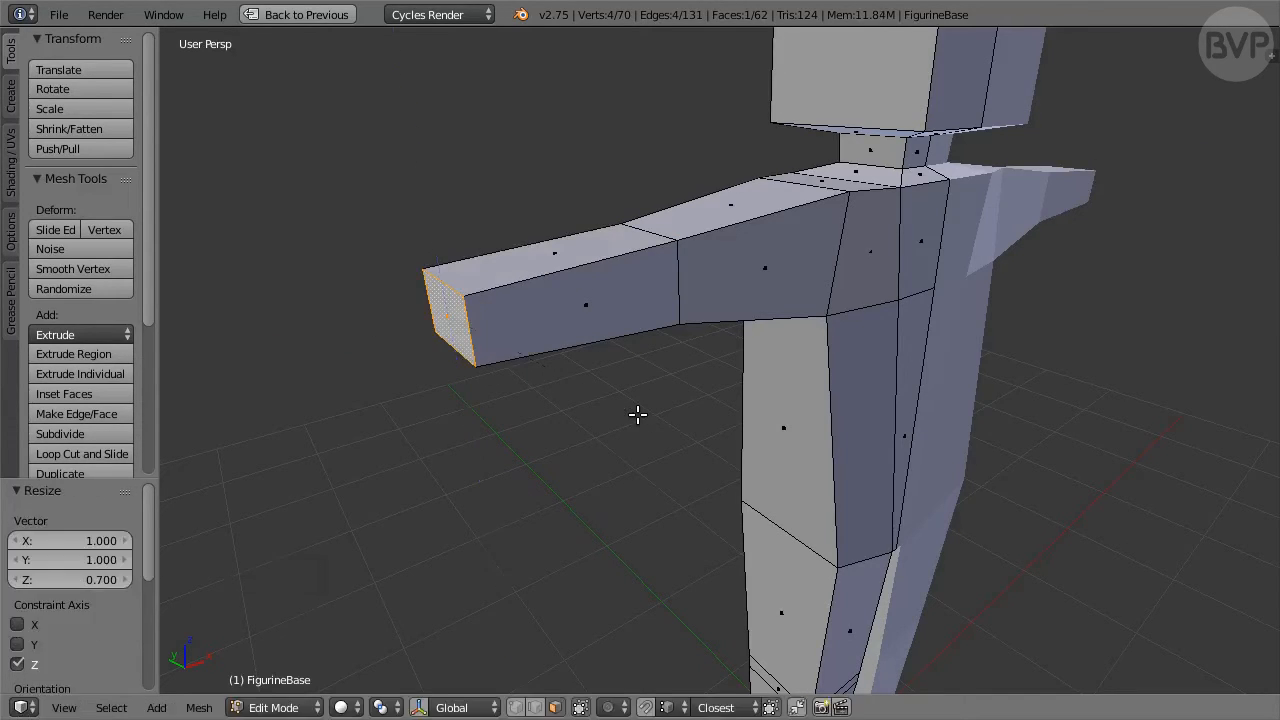
text(sy)
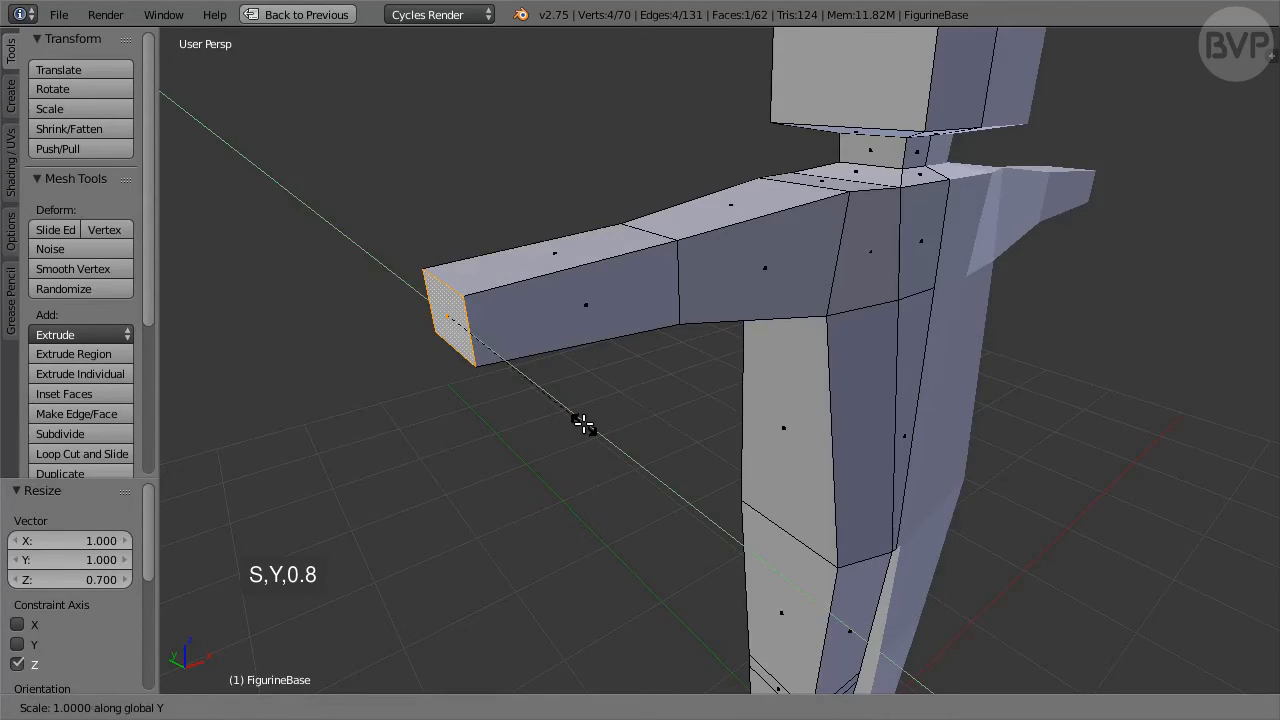
text(0.8)
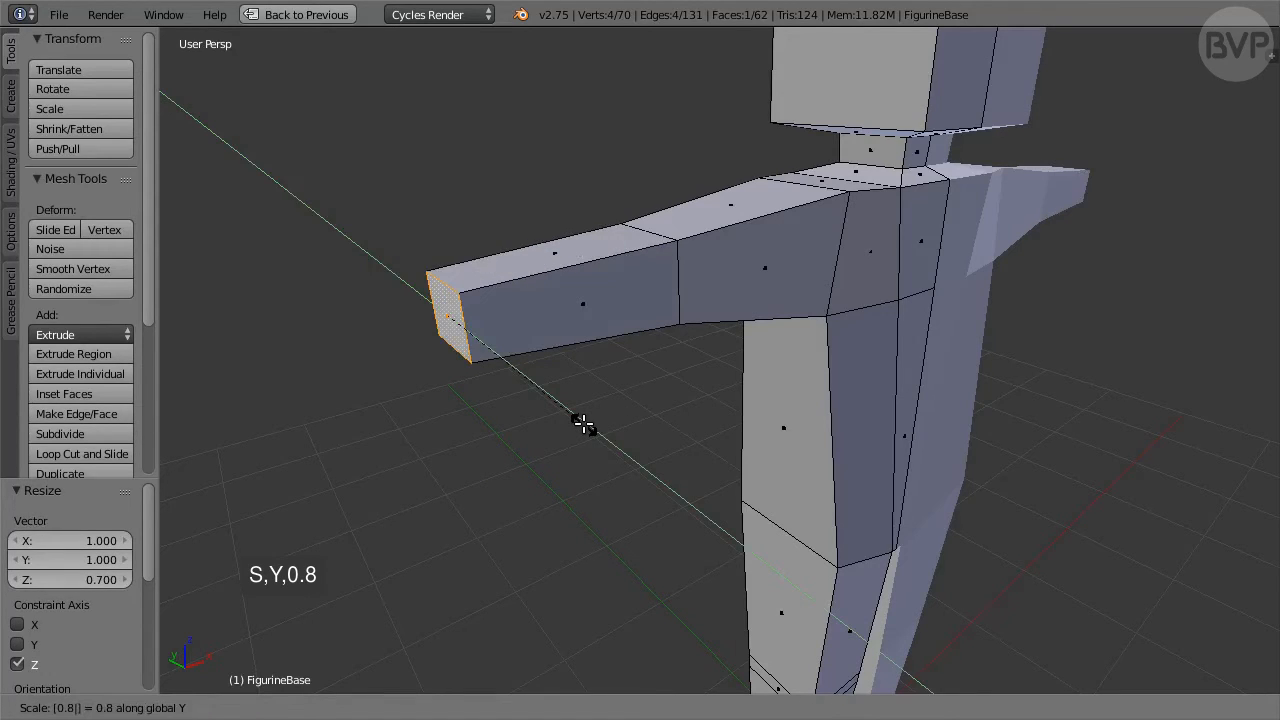
key(Return)
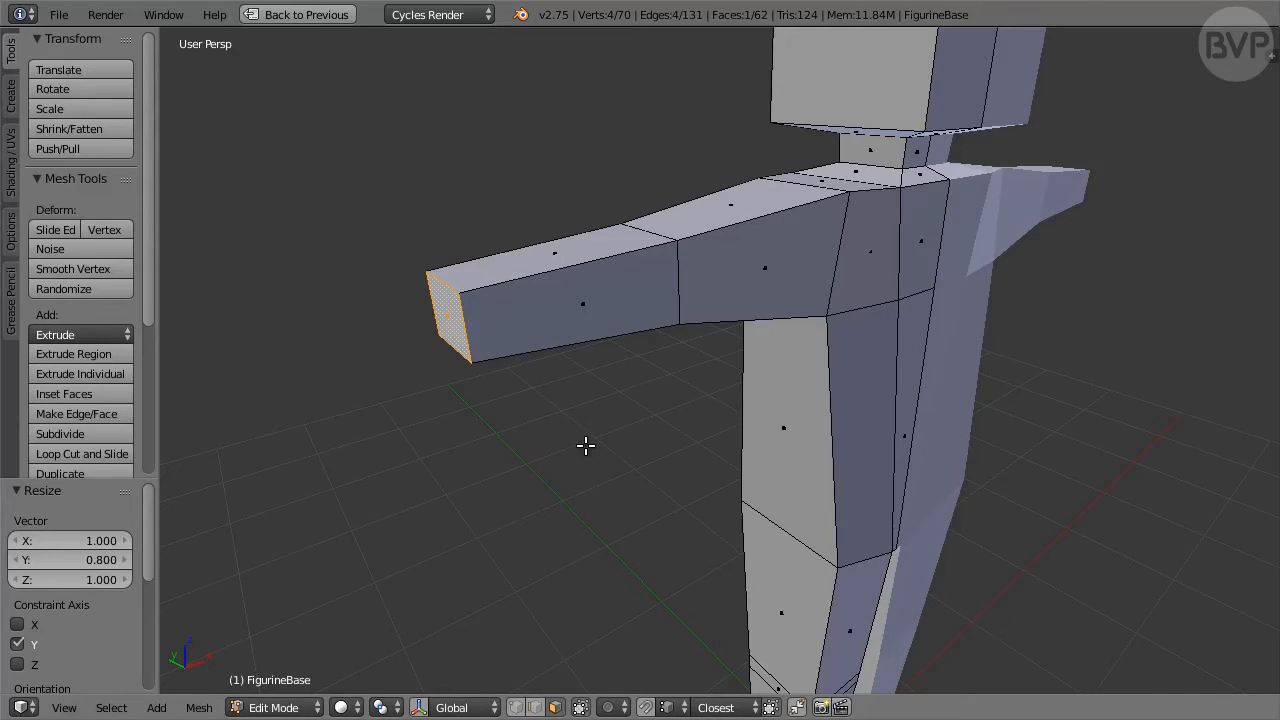
Move the forearm's end face by -0.013 along the Y axis.
text(gy)
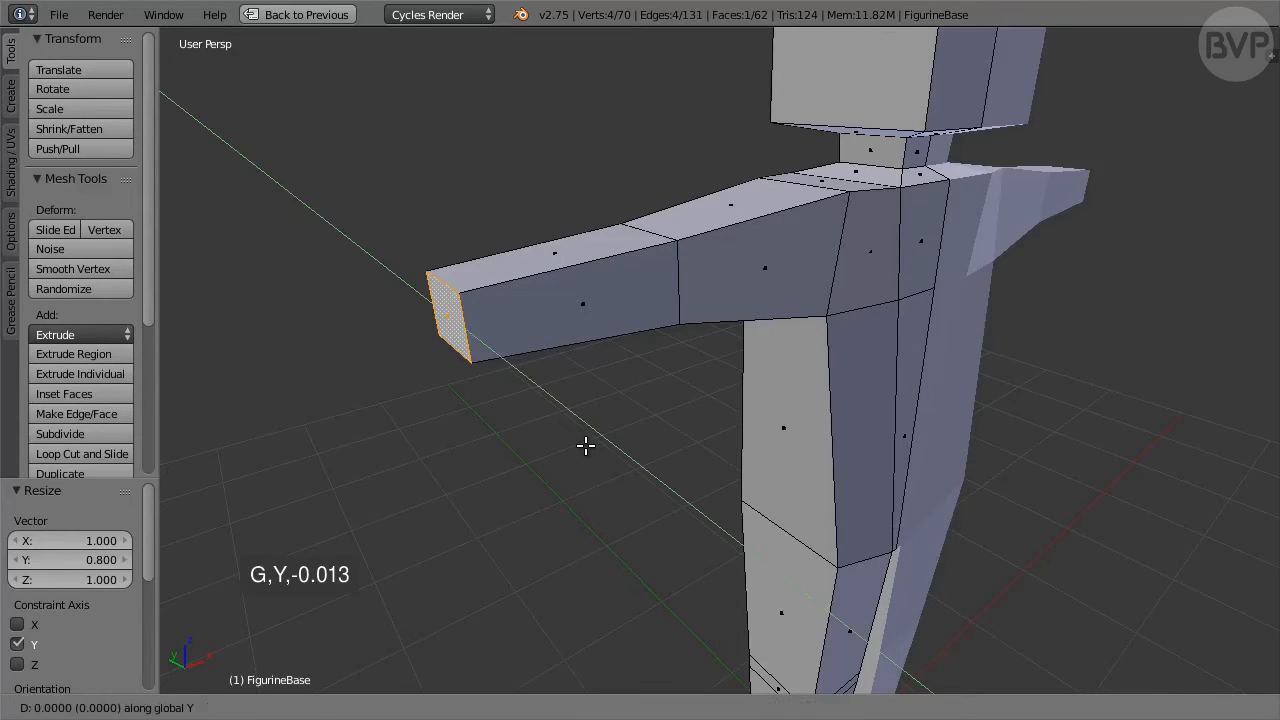
text(-0.013)
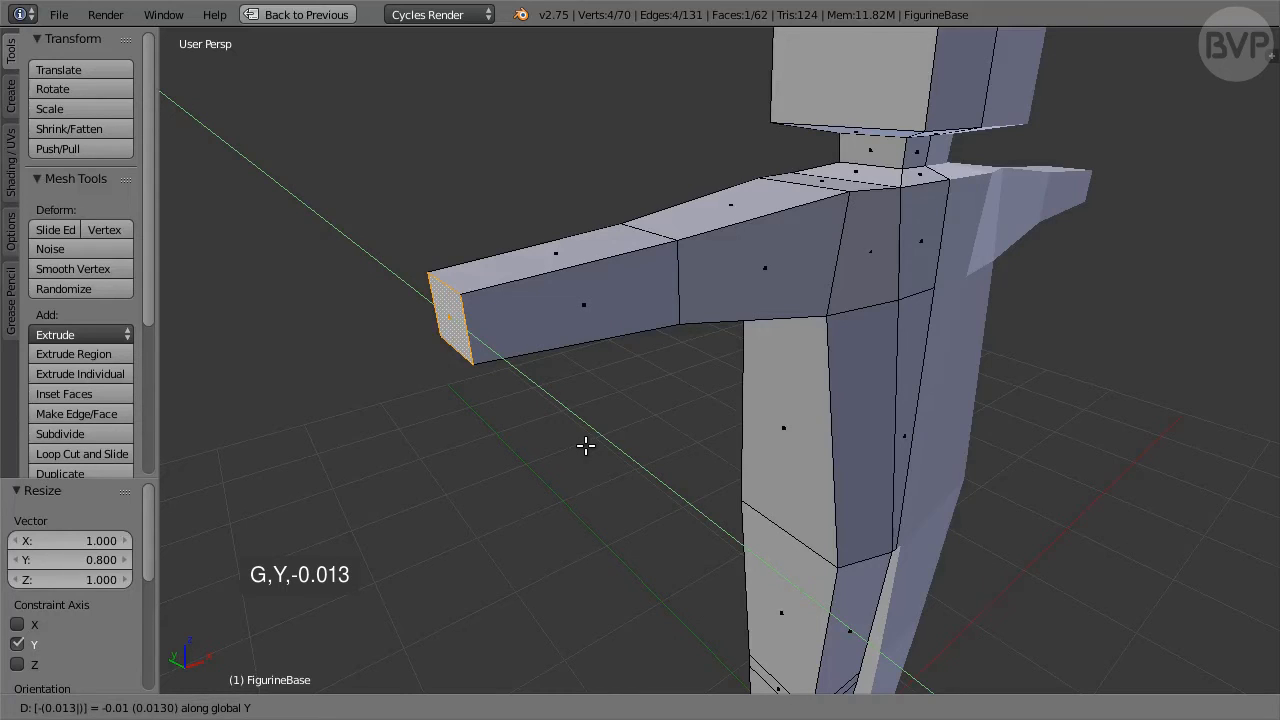
key(Return)
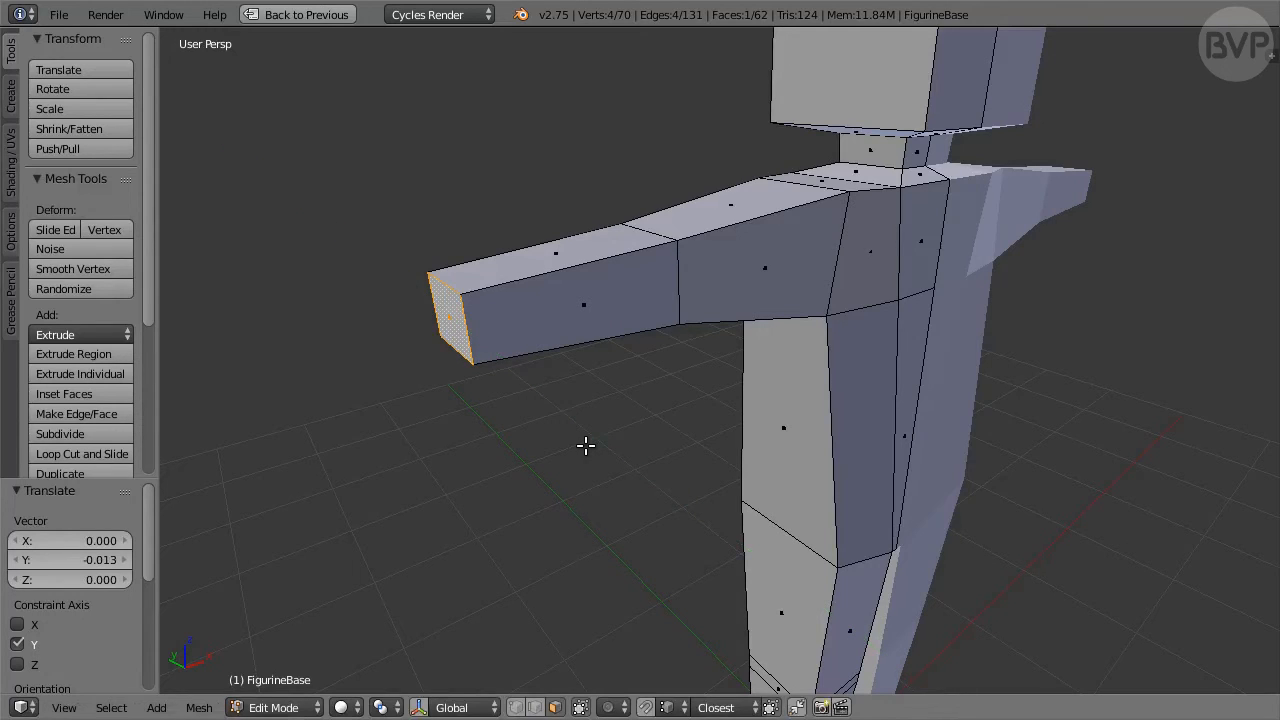
Add a loop cut around the forearm and slide it by 0.8 towards the elbow.
key(ctrl+r)
click(568, 265)
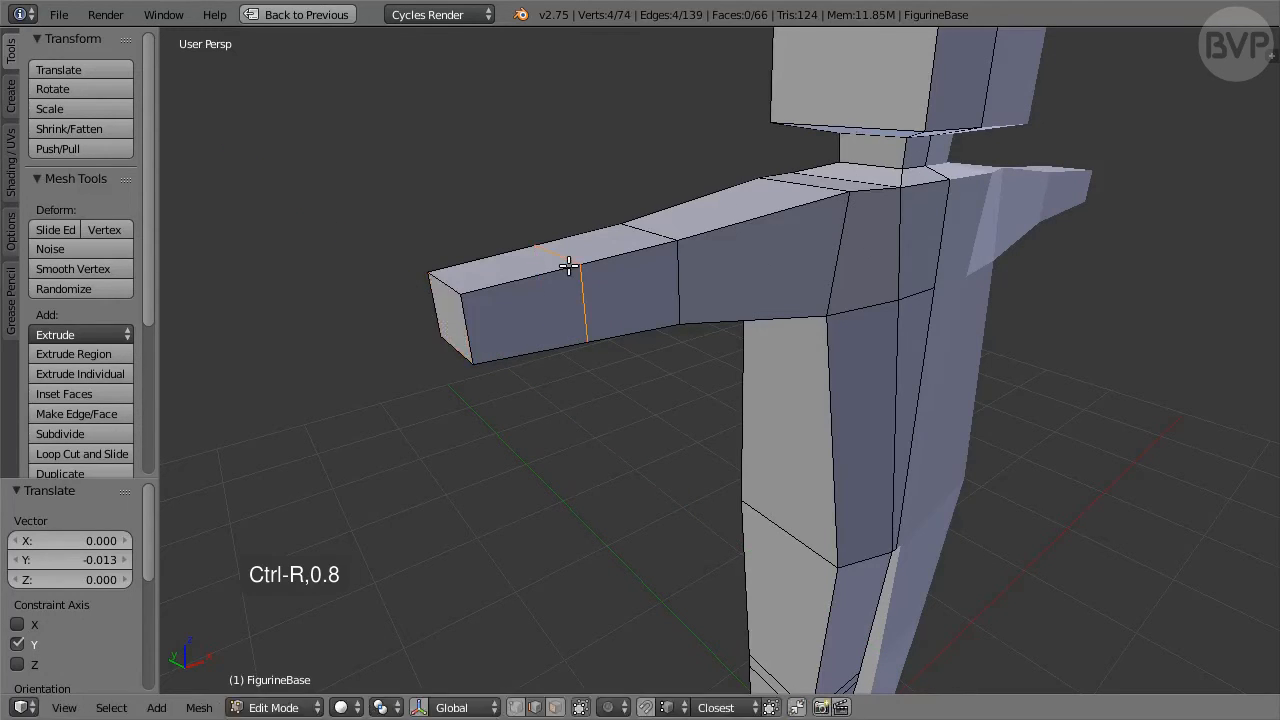
text(0.8)
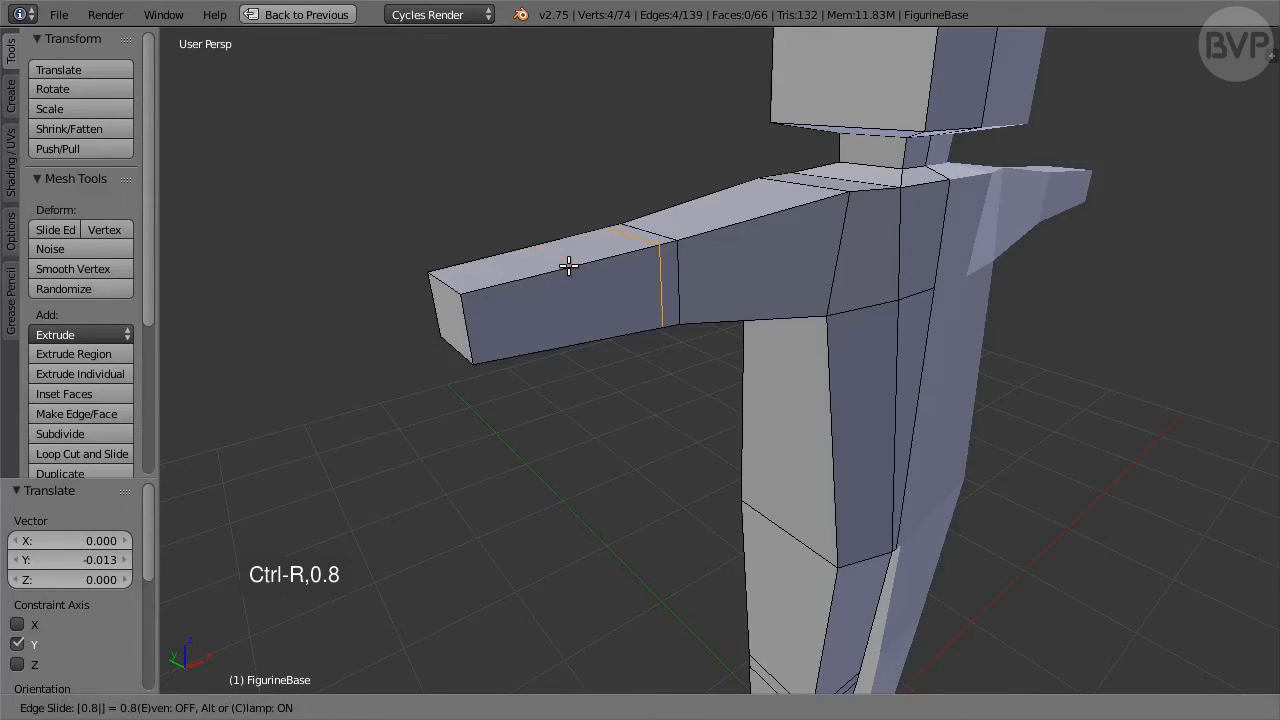
key(Return)
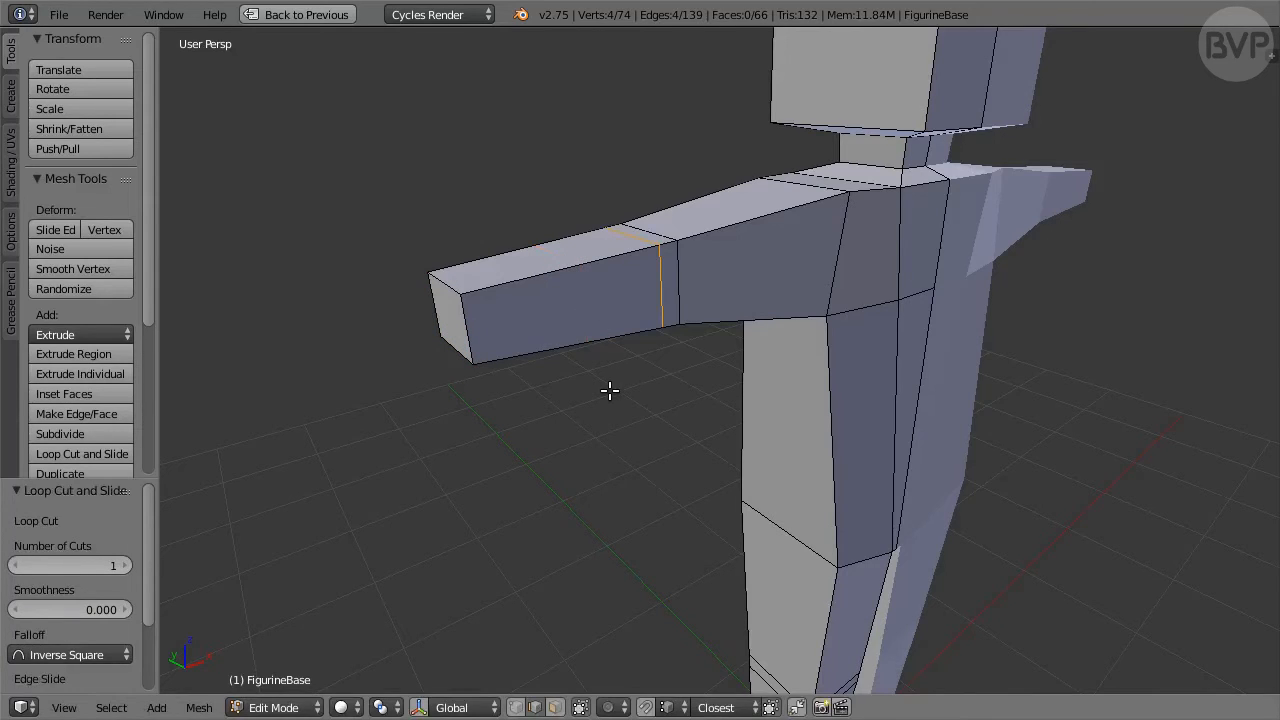
Add a loop cut around the upper arm and slide it by 0.69 towards the shoulder.
middle_drag(907, 313, 870, 360)
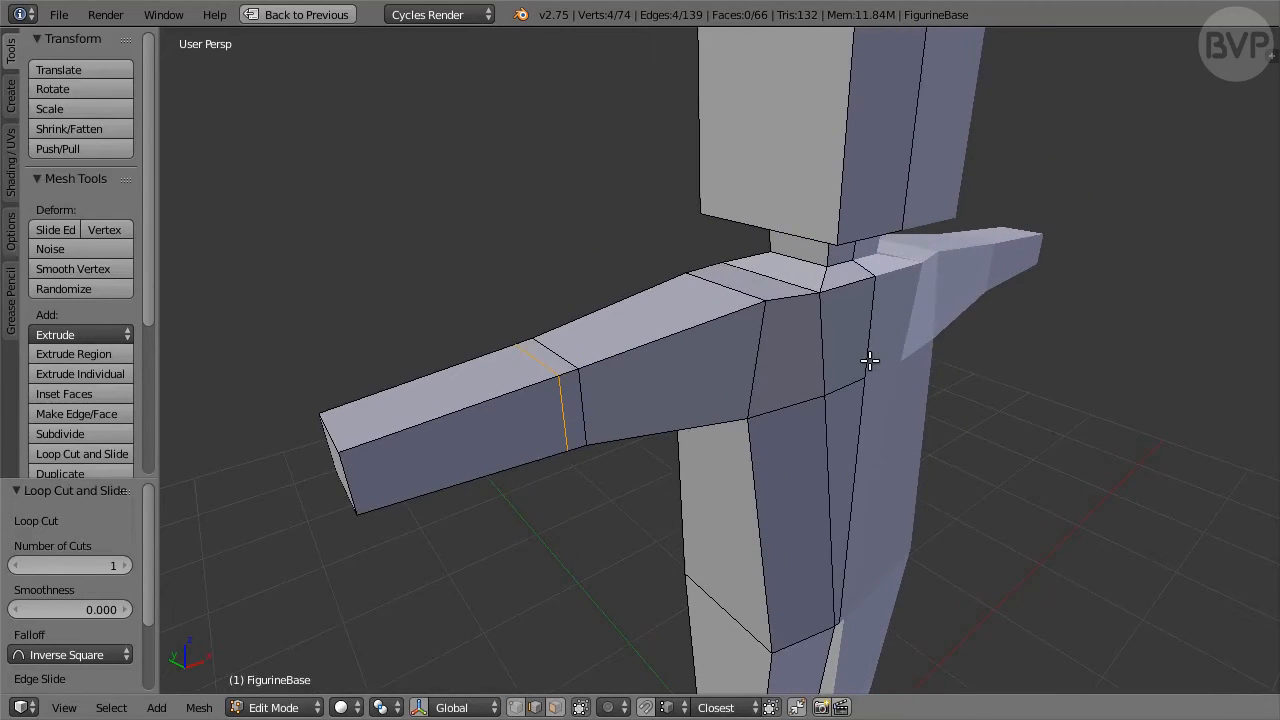
key(ctrl+r)
click(657, 345)
text(0.69)
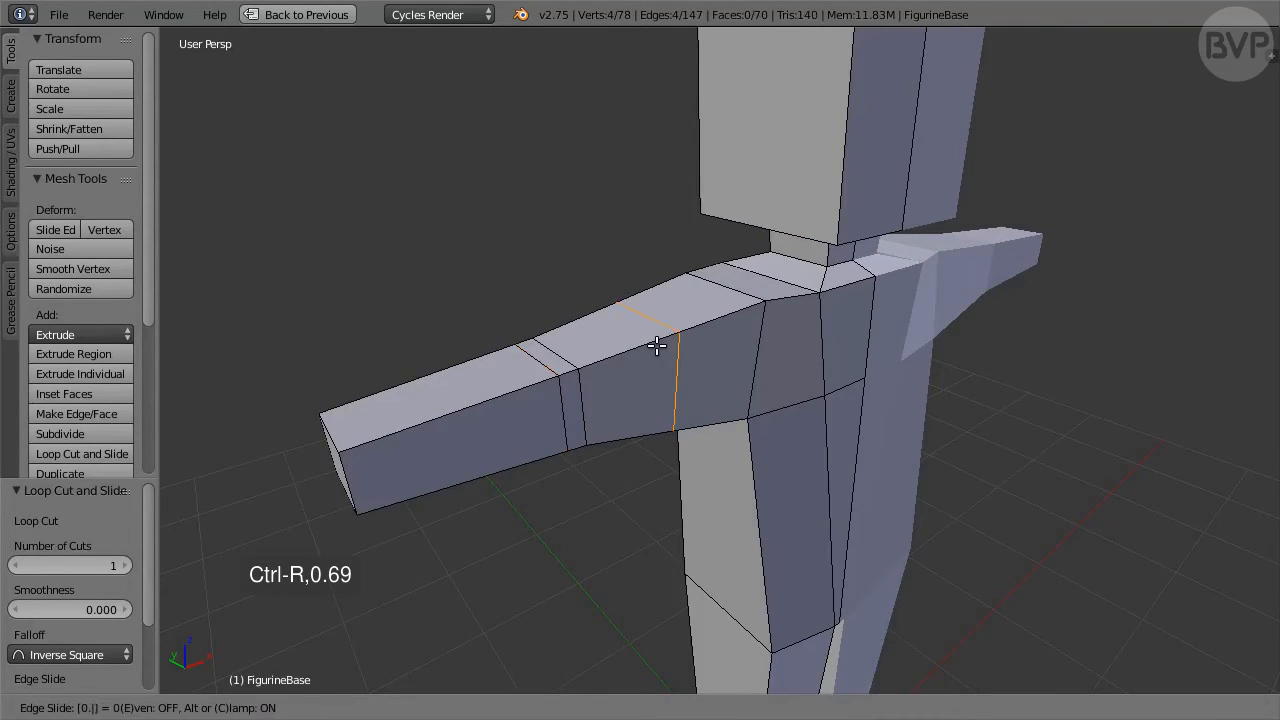
key(Return)
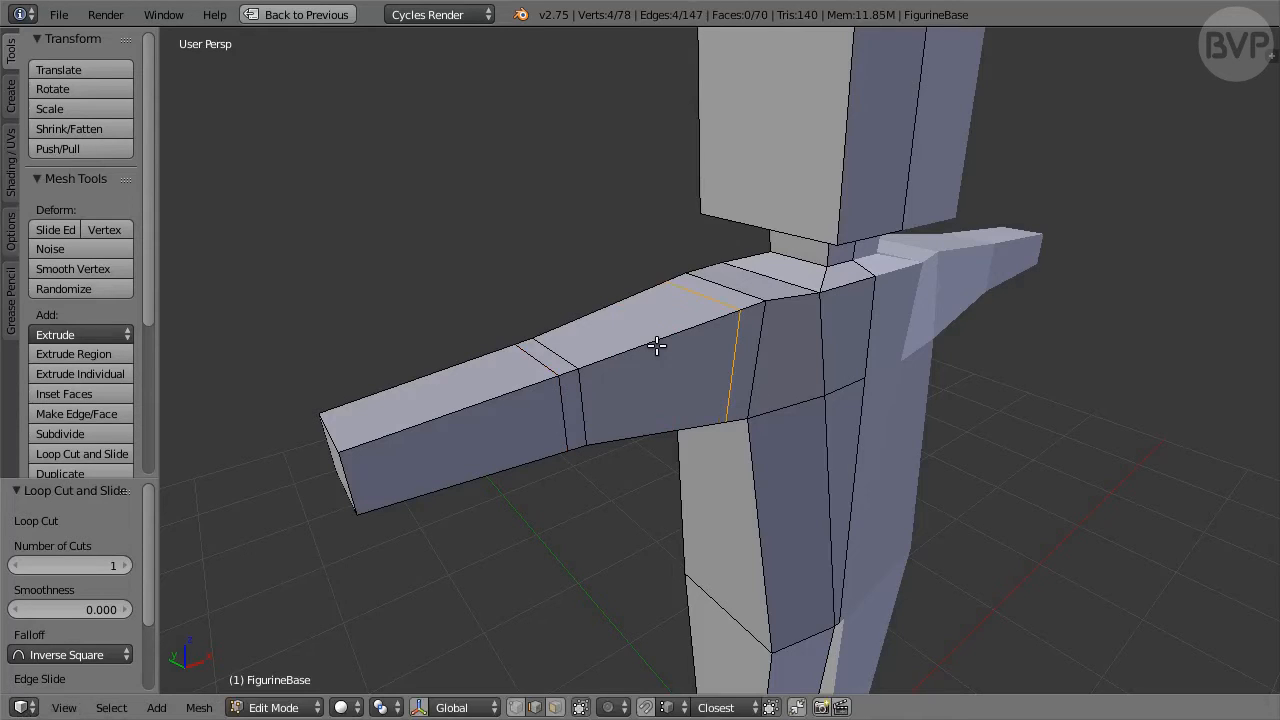
Rotate the selected upper-arm edge loop by -13° in the front orthographic view.
key(KP_1)
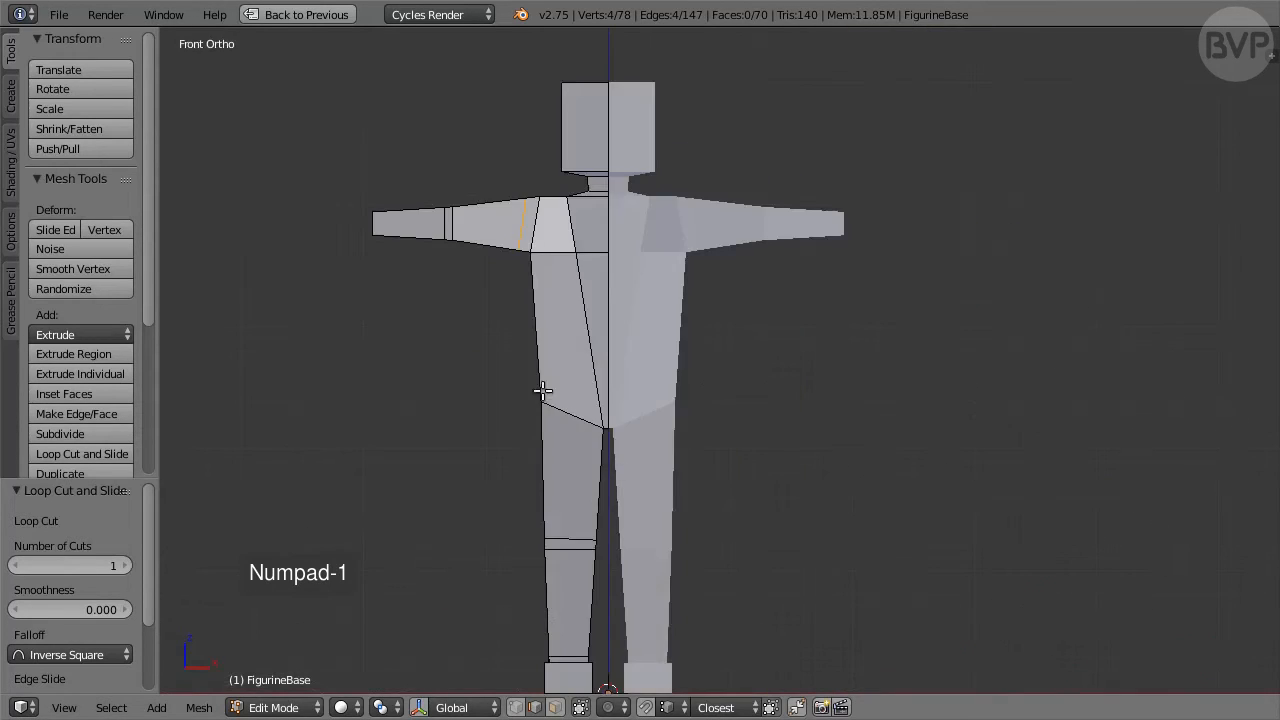
scroll(517, 365, up, 5)
shift+middle_drag(509, 363, 852, 514)
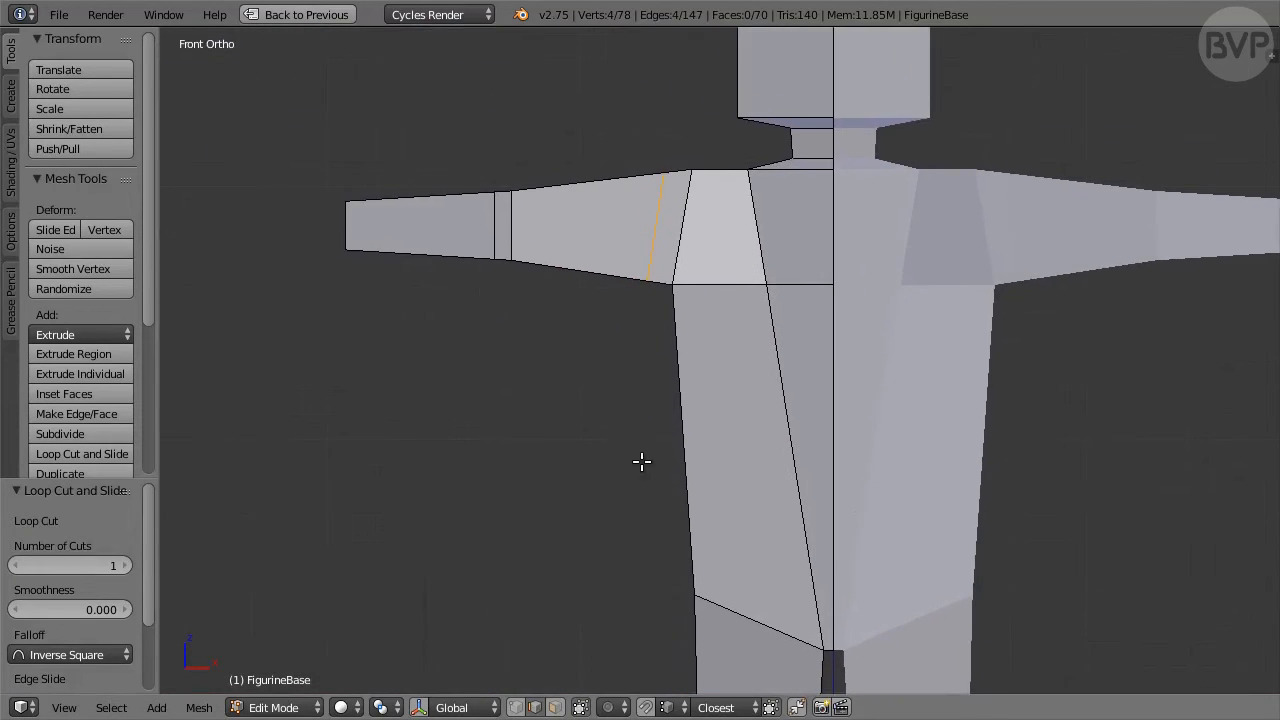
text(r-13)
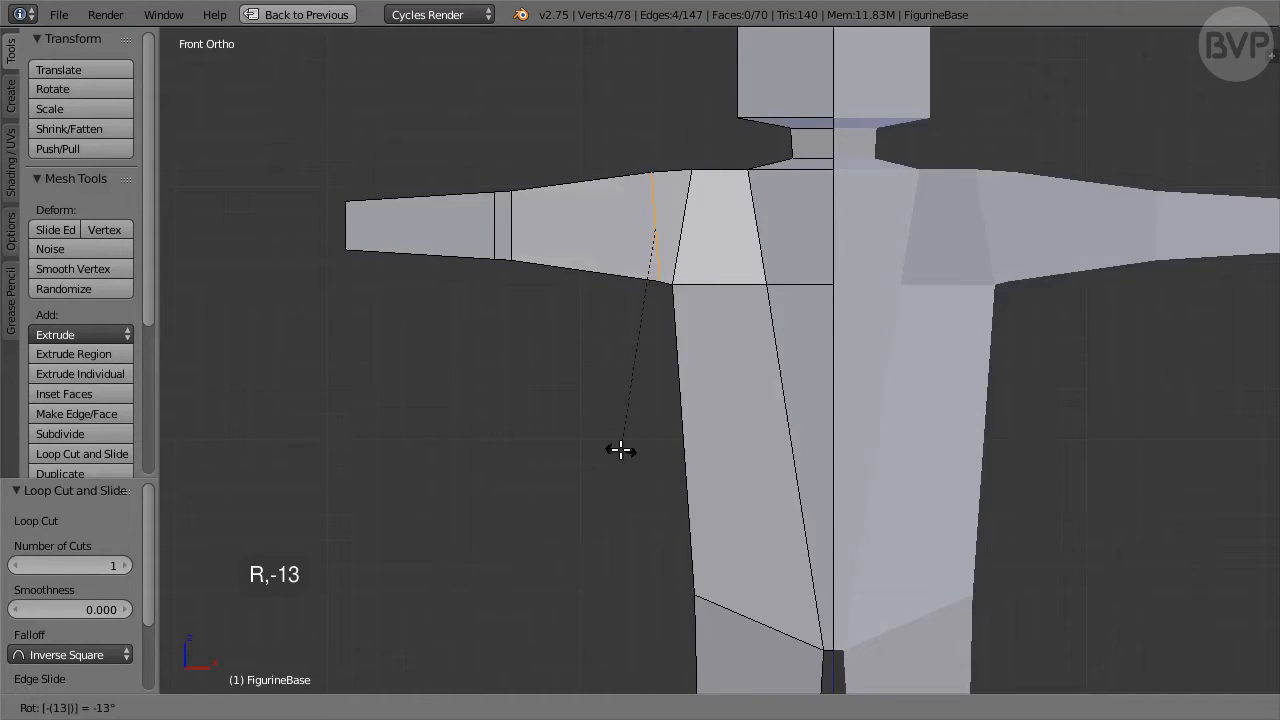
key(Return)
Select the top edge of the upper-arm loop near the shoulder and snap the 3D cursor to it.
middle_drag(609, 370, 846, 437)
scroll(643, 415, down, 3)
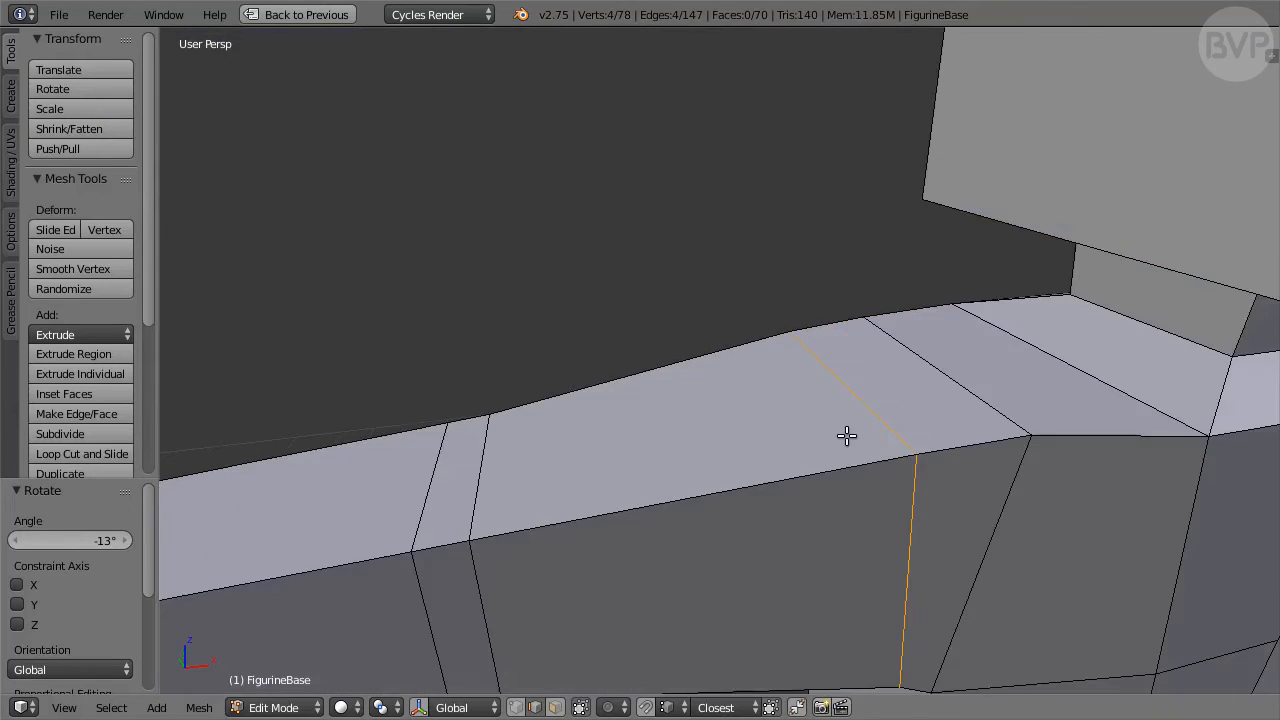
right_click(852, 410)
scroll(856, 406, down, 2)
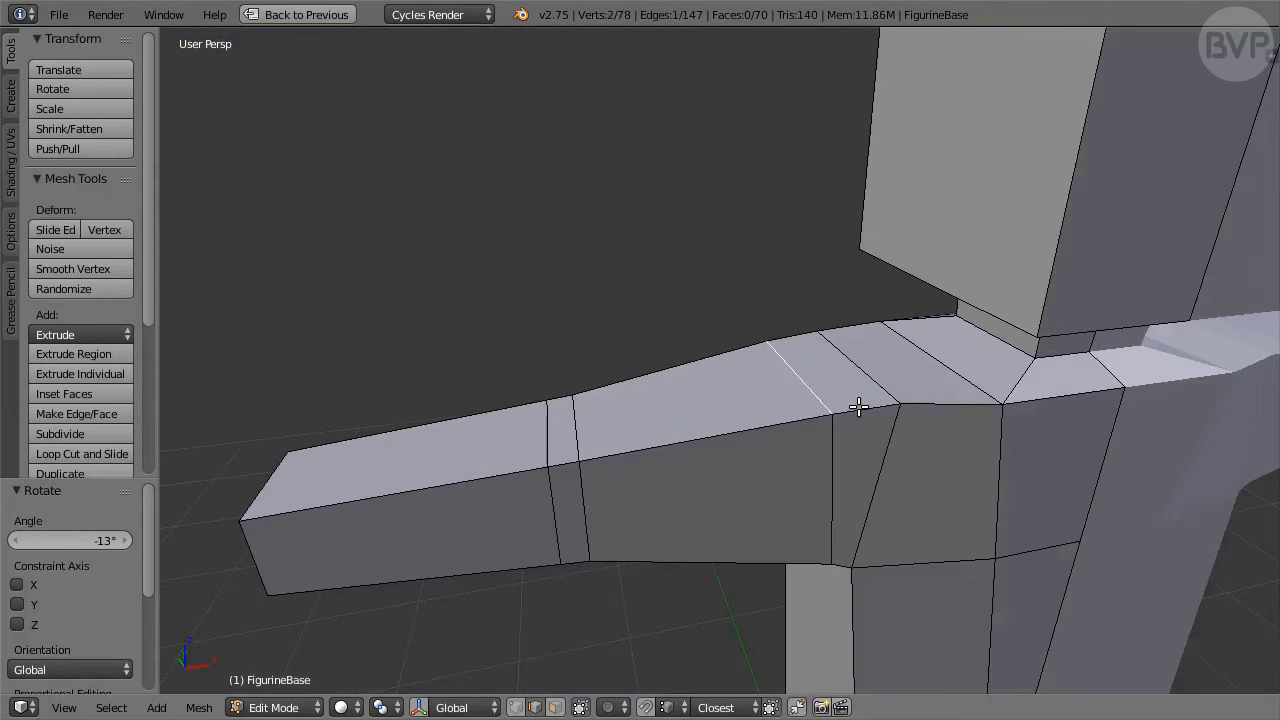
key(shift+s)
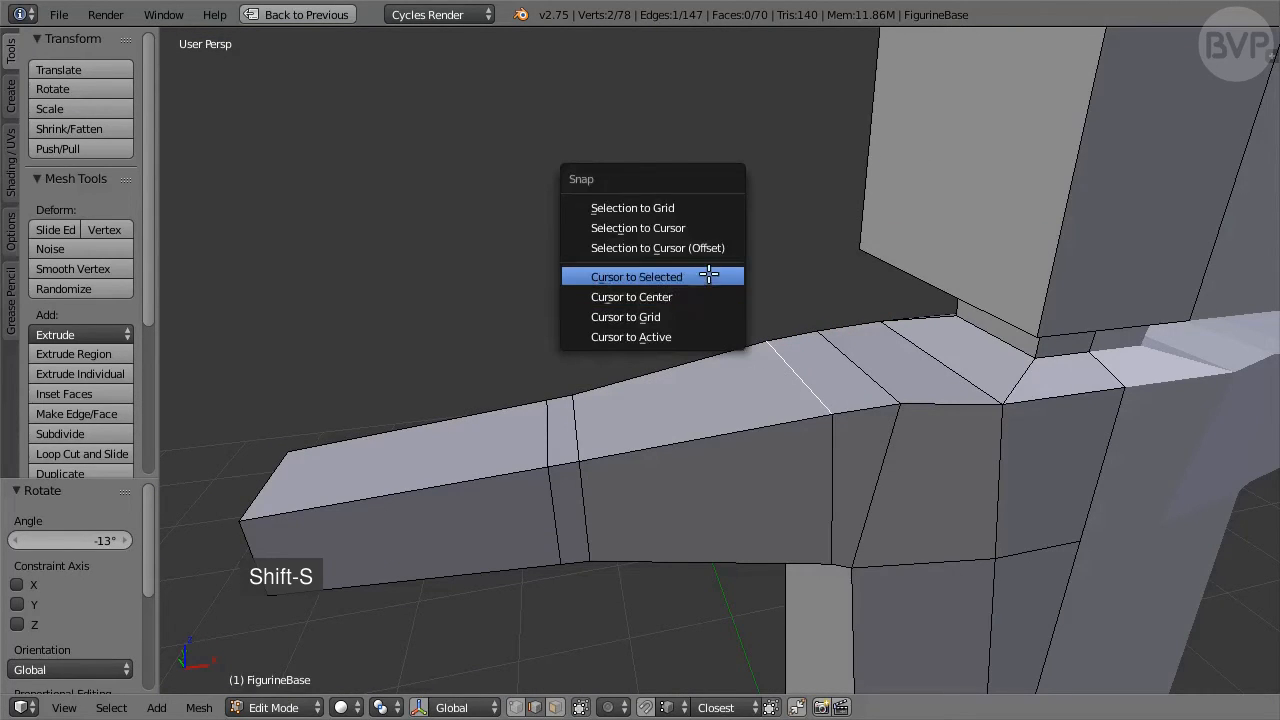
click(724, 276)
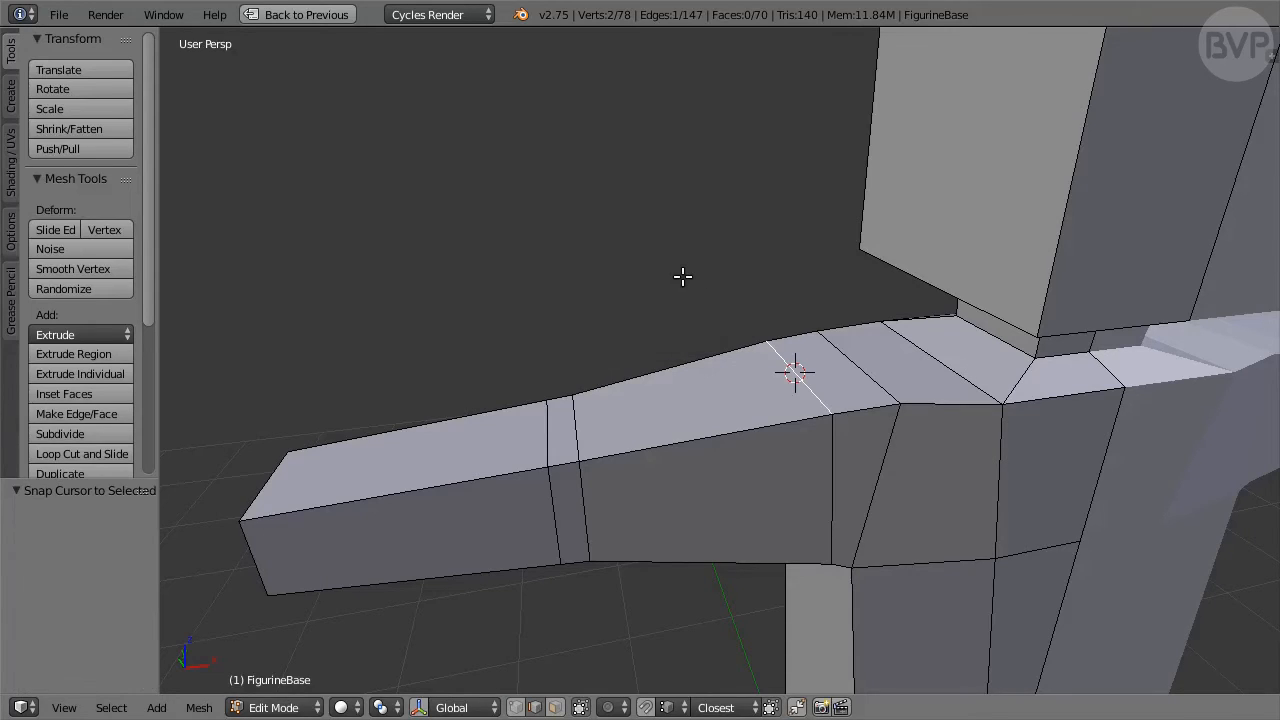
In wireframe, scale the upper-arm loop's bottom edge to 0.9 around the 3D cursor, excluding Y, and return the cursor to the center.
key(period)
key(z)
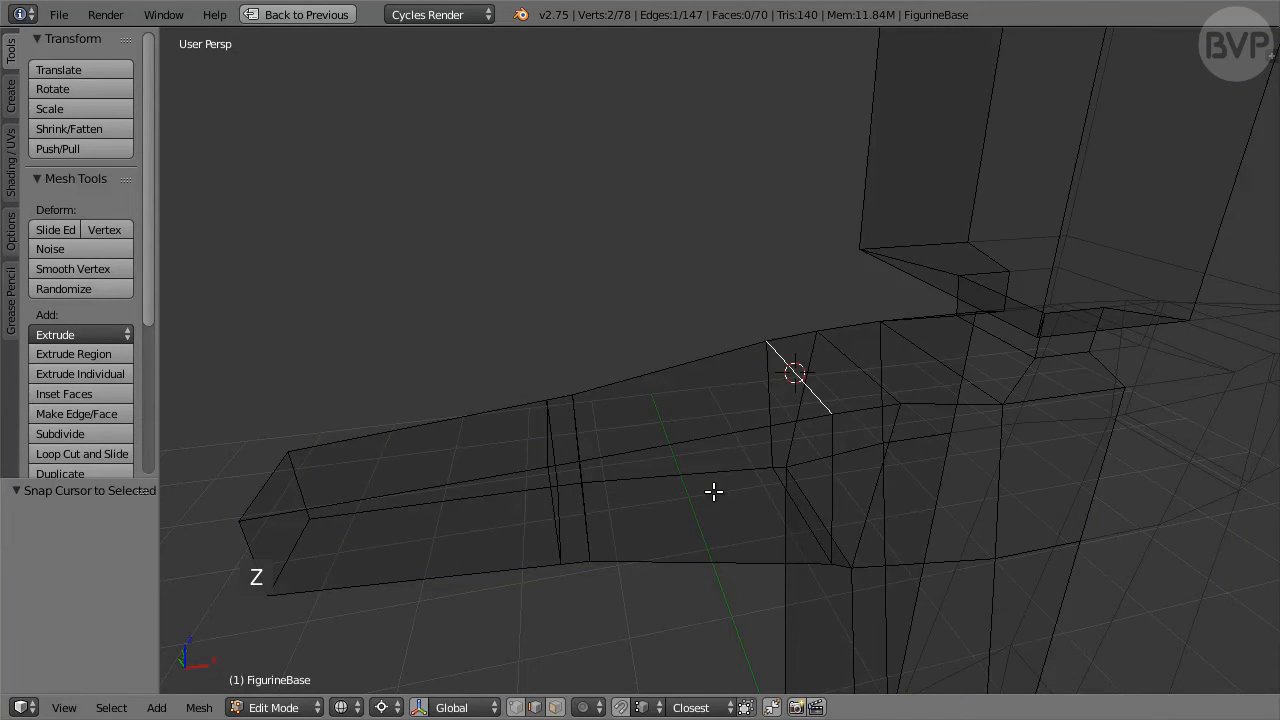
right_click(776, 477)
key(s)
key(shift+y)
text(0.9)
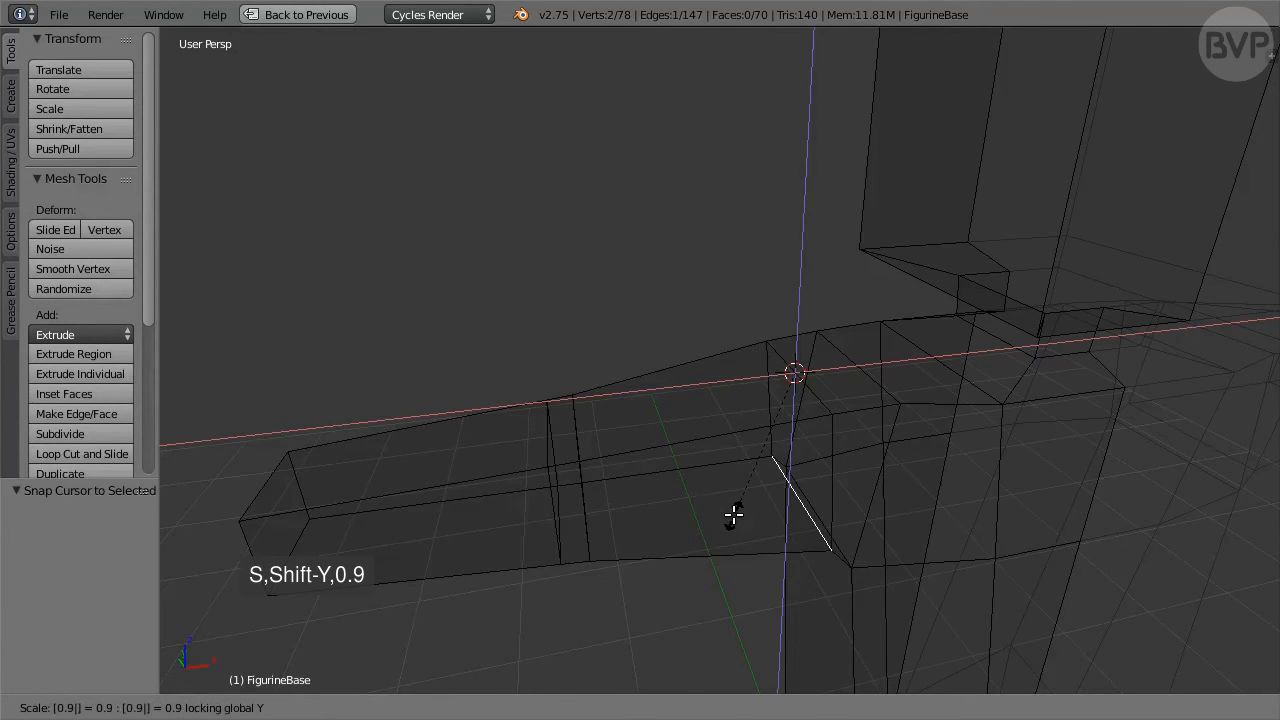
key(Return)
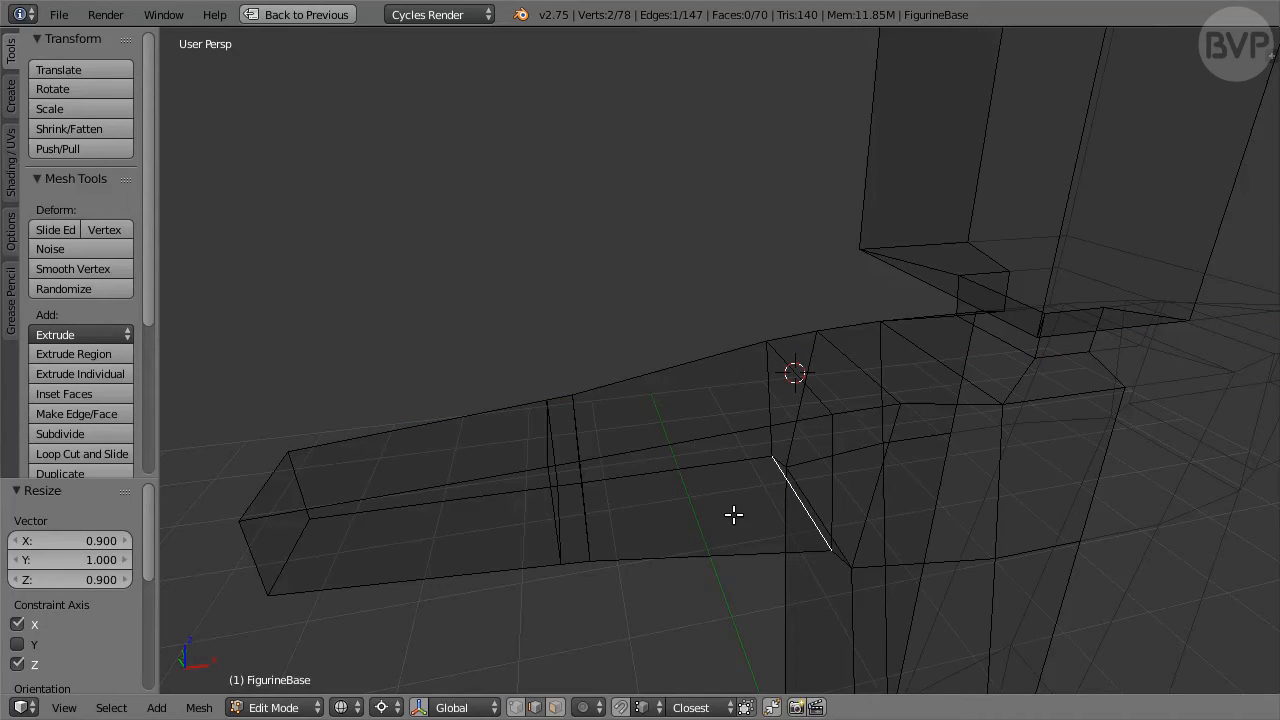
key(shift+s)
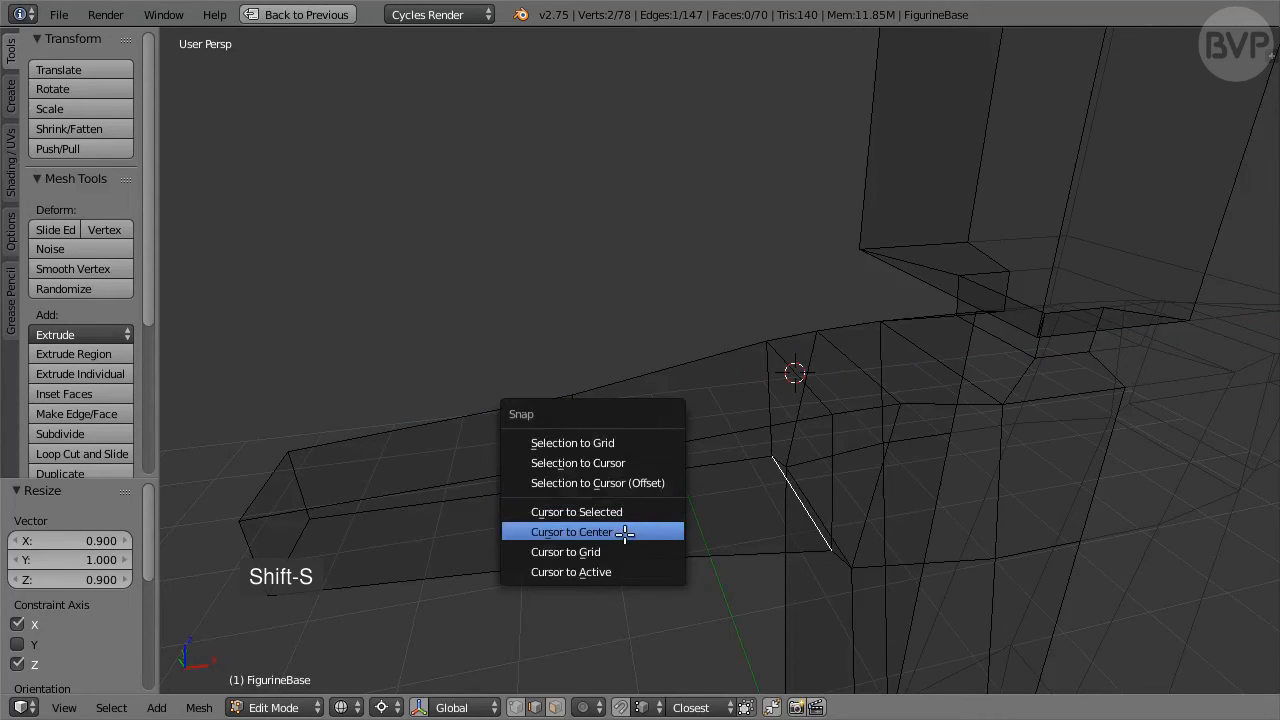
click(643, 532)
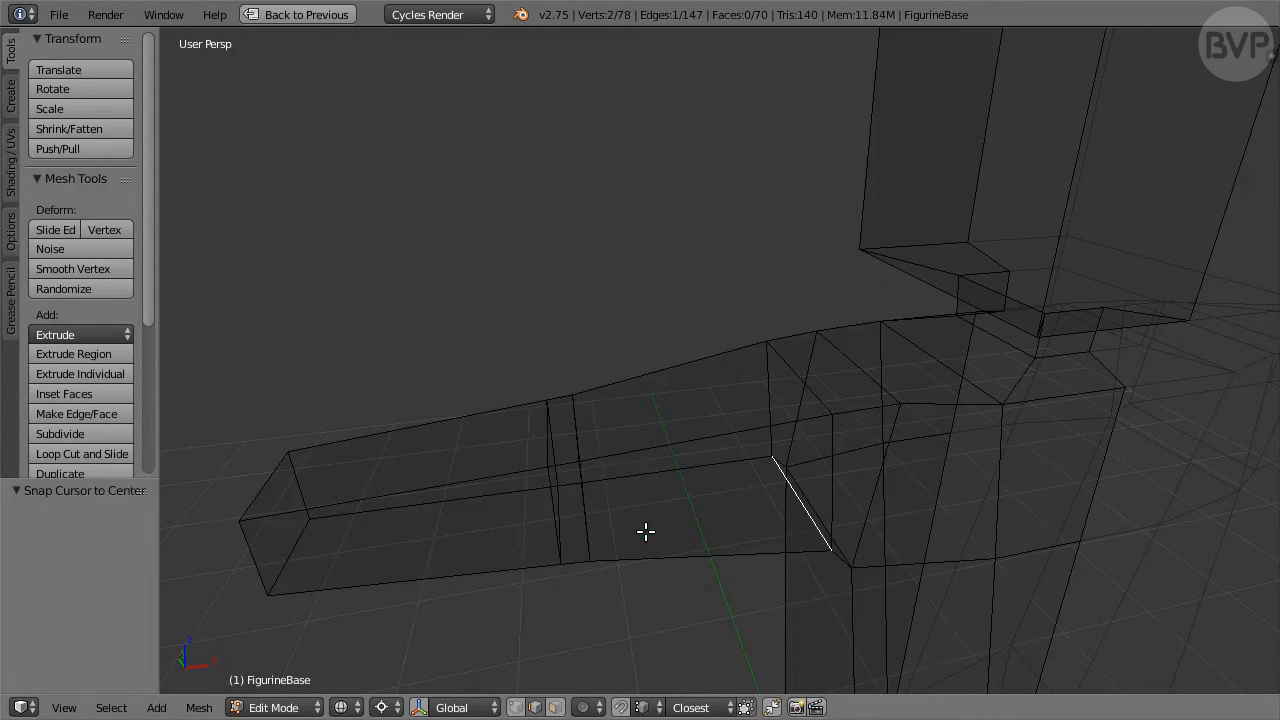
Delete the end face of the forearm in face select mode.
click(558, 705)
right_click(275, 530)
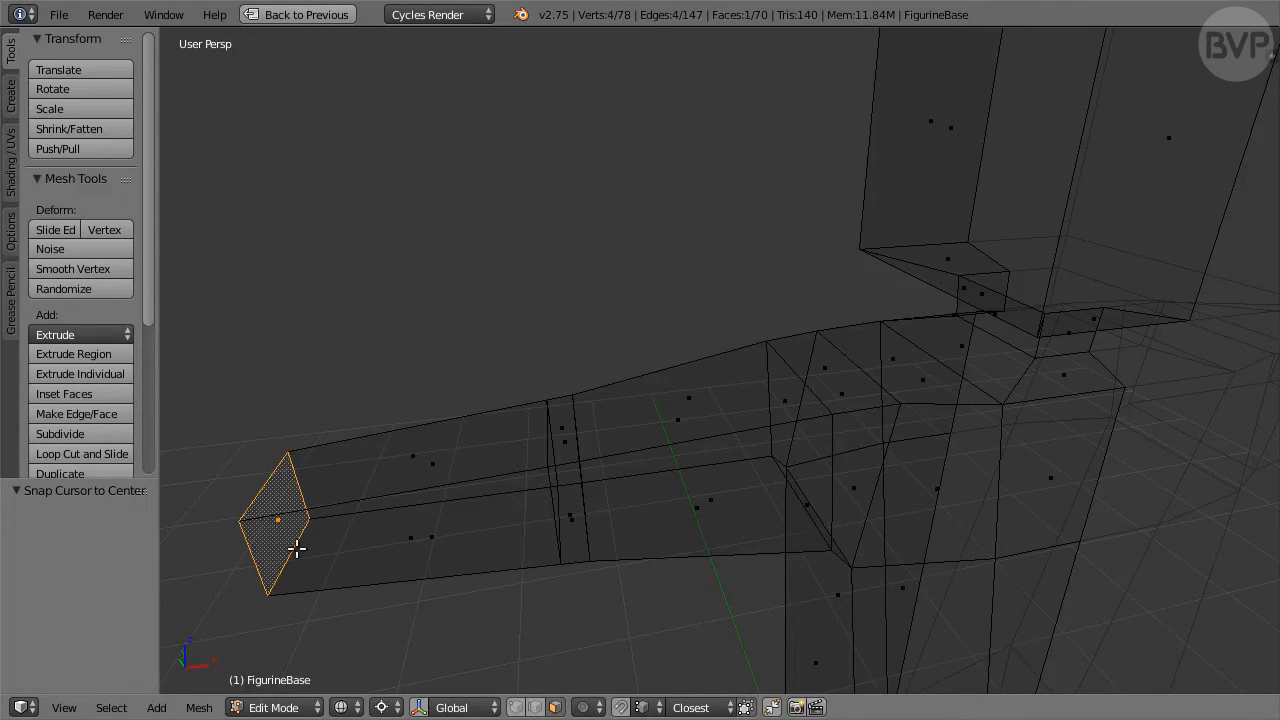
key(x)
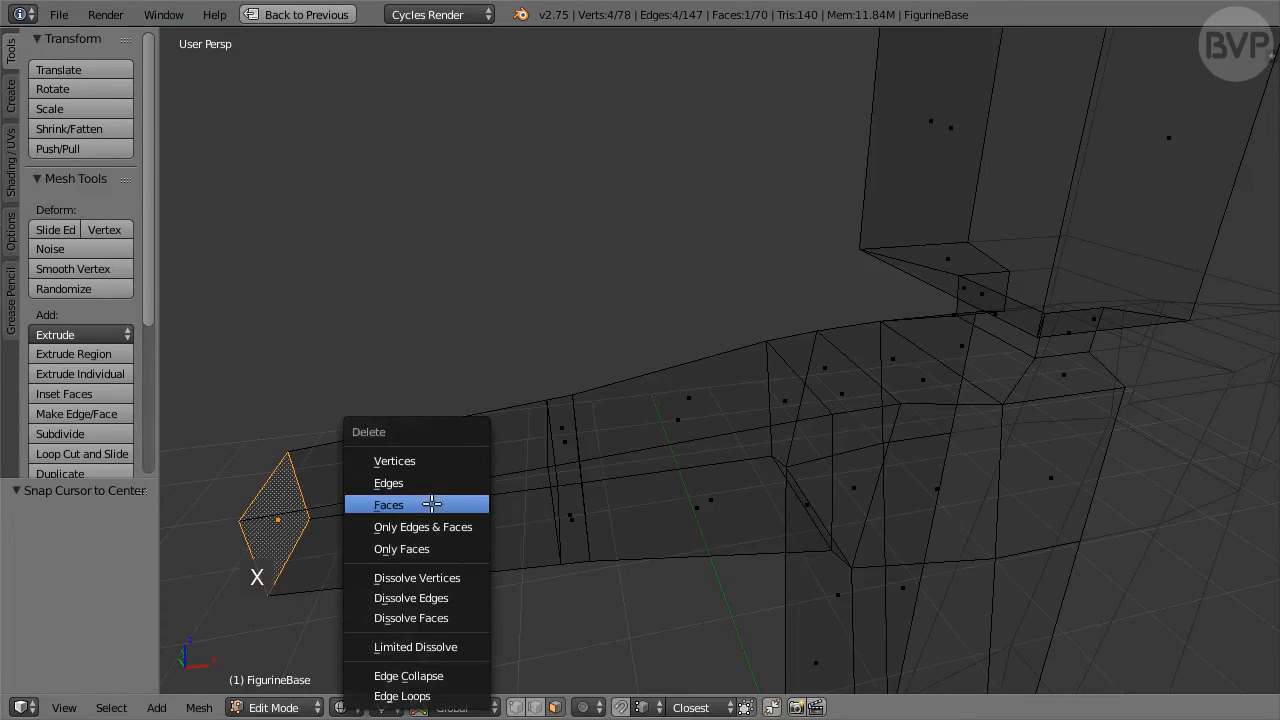
click(461, 505)
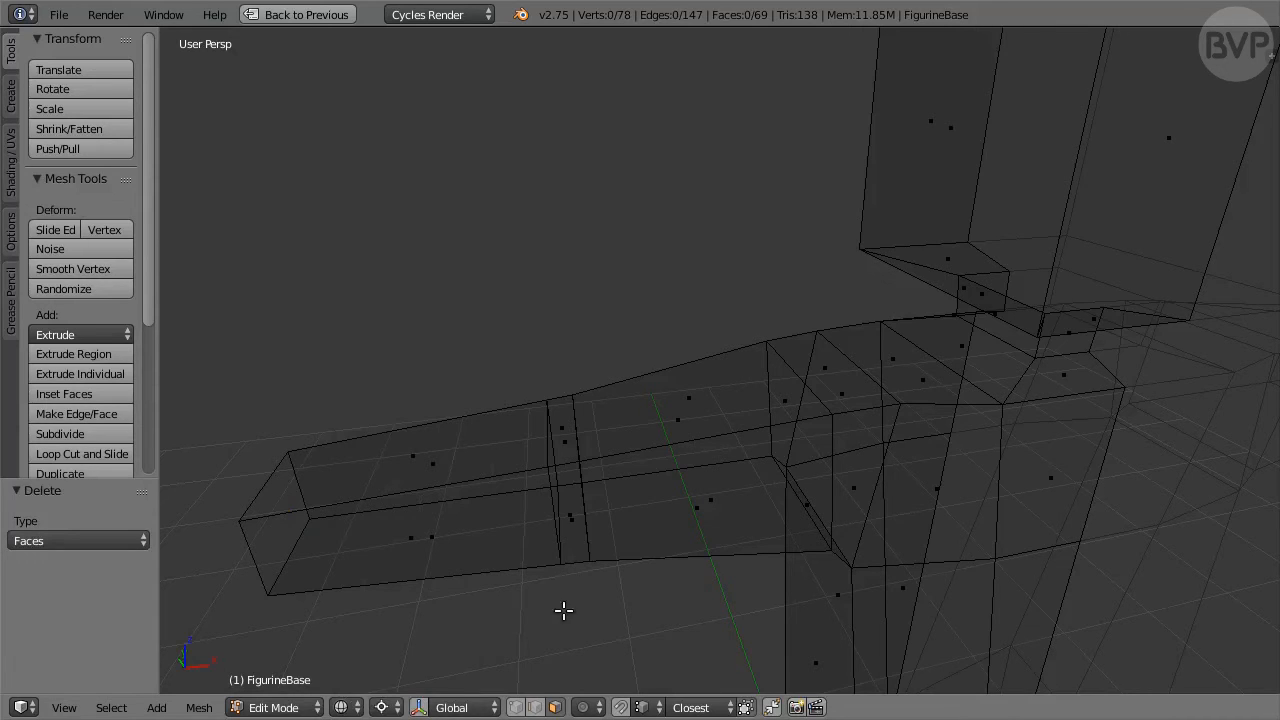
In edge select mode, move the short center edge at the front of the chest, at armpit height, -0.15 along Y.
click(535, 707)
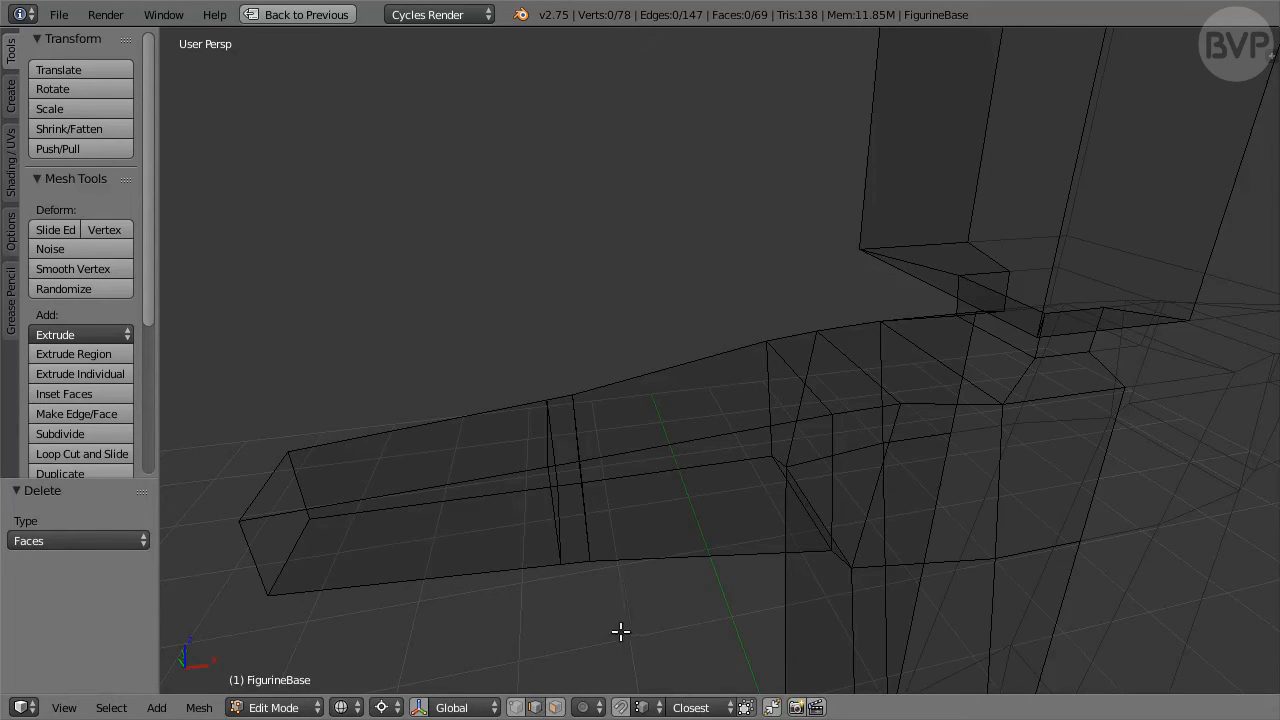
right_click(1037, 549)
shift+middle_drag(1131, 589, 1074, 532)
middle_drag(1074, 532, 1061, 531)
middle_drag(806, 542, 822, 541)
text(g)
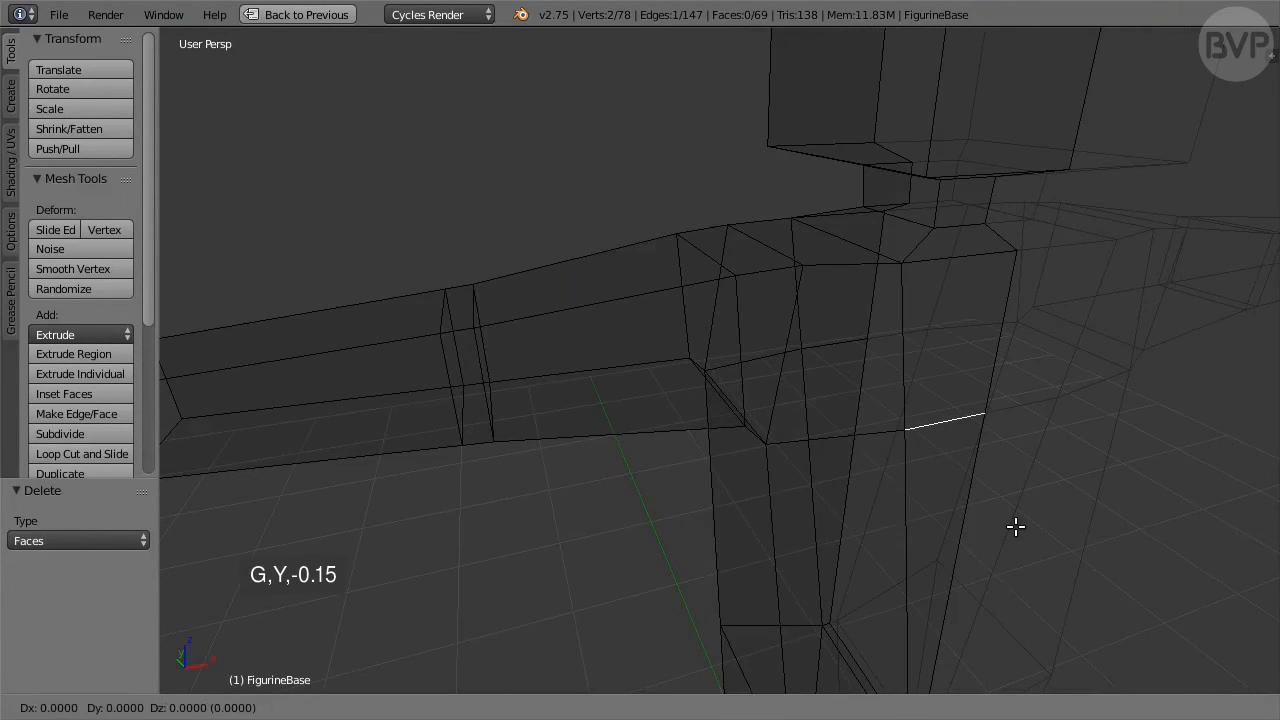
text(y-0.)
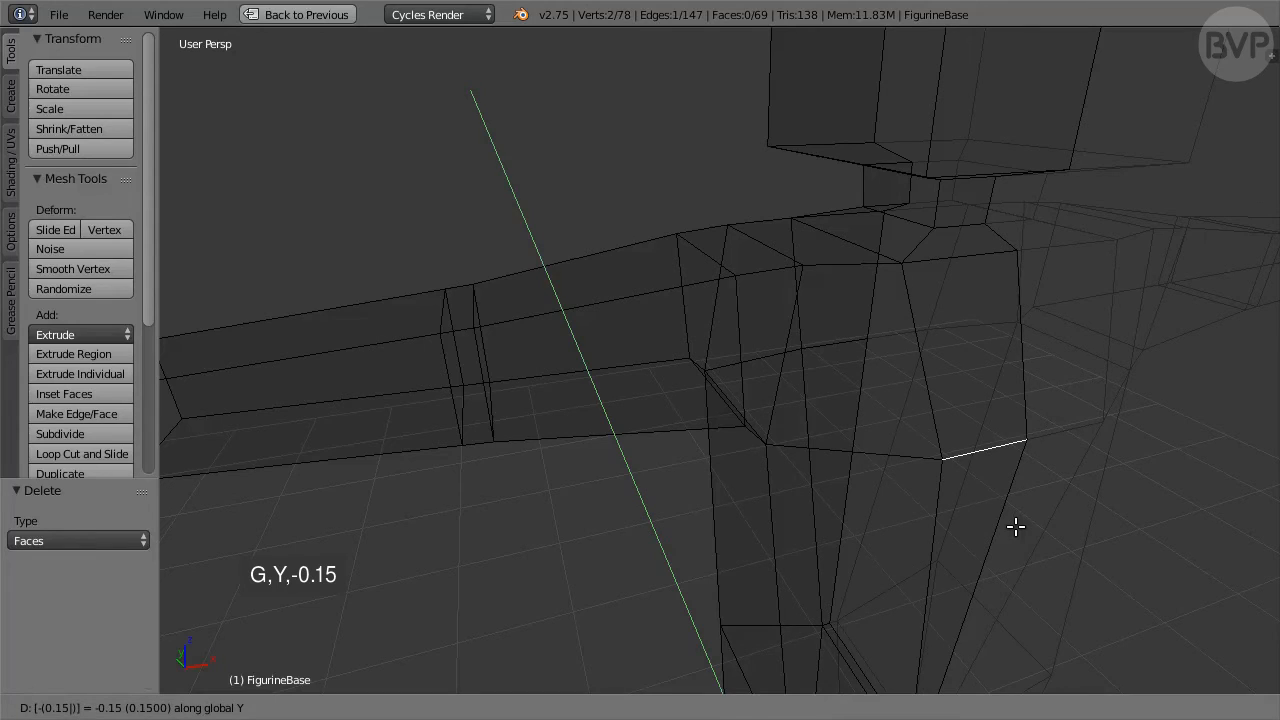
key(Return)
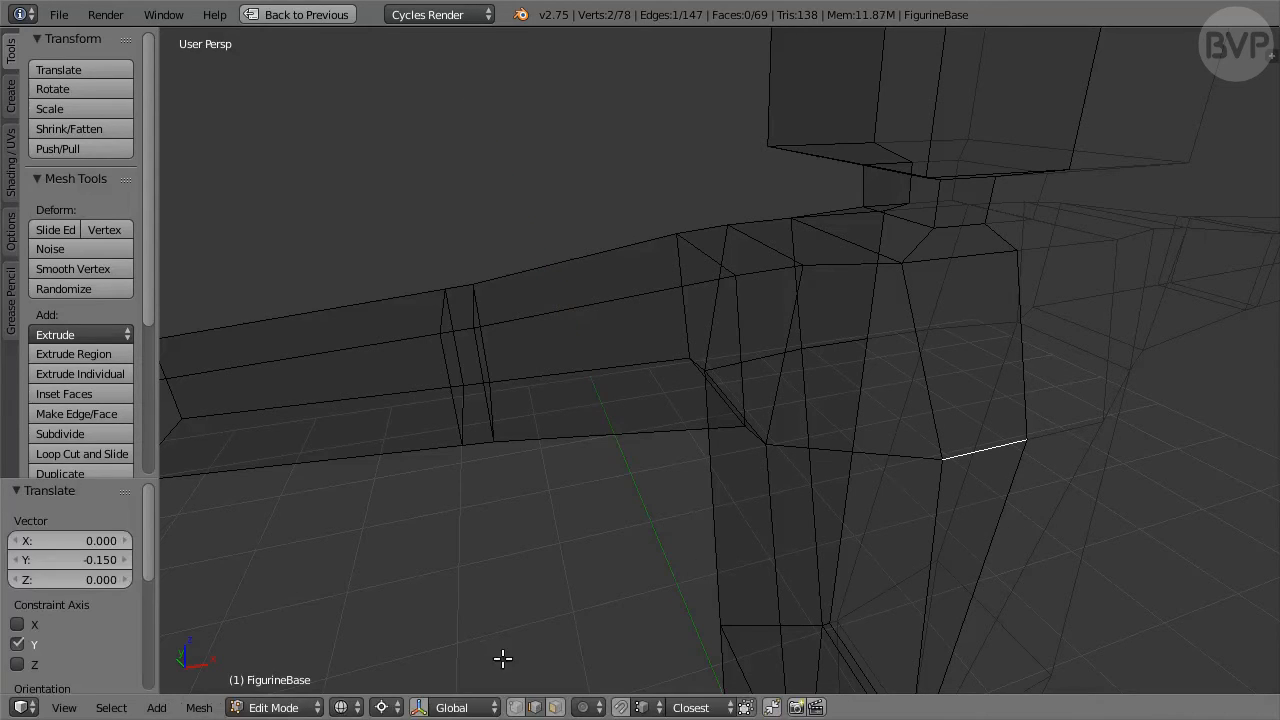
In vertex select mode, move the outer vertex of that front chest edge 0.016 along Y.
click(514, 708)
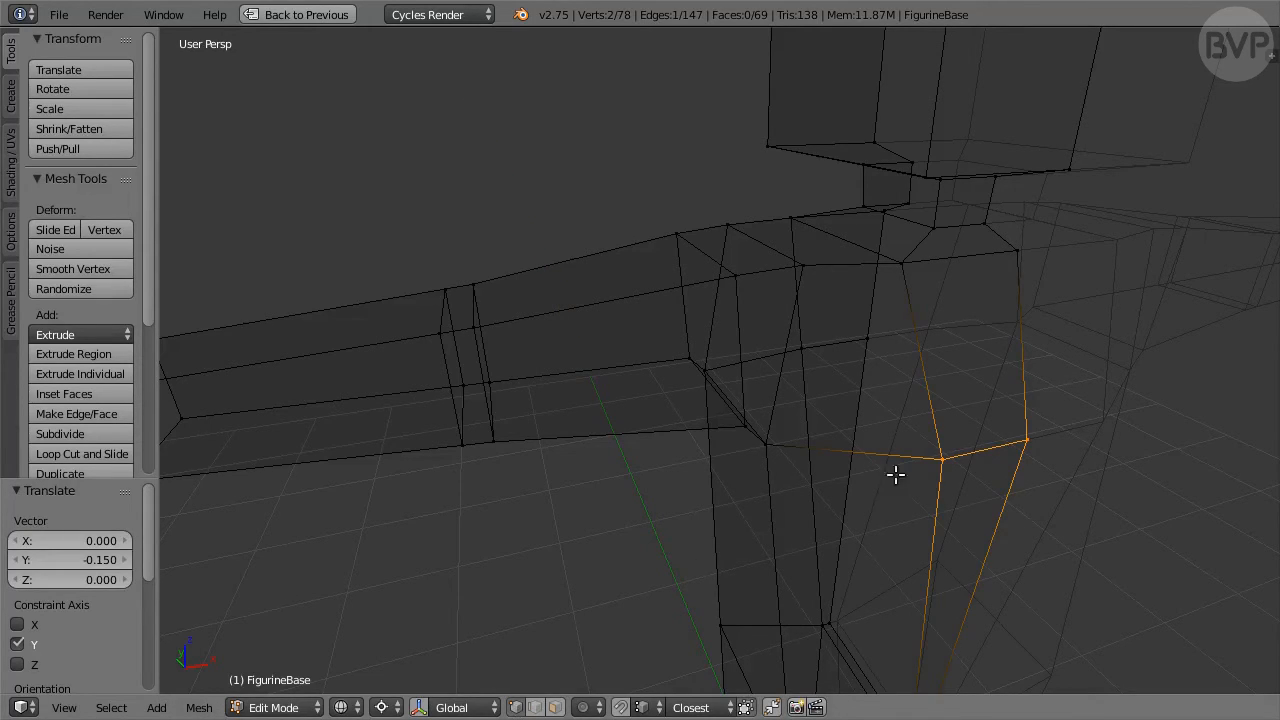
click(938, 462)
text(gy)
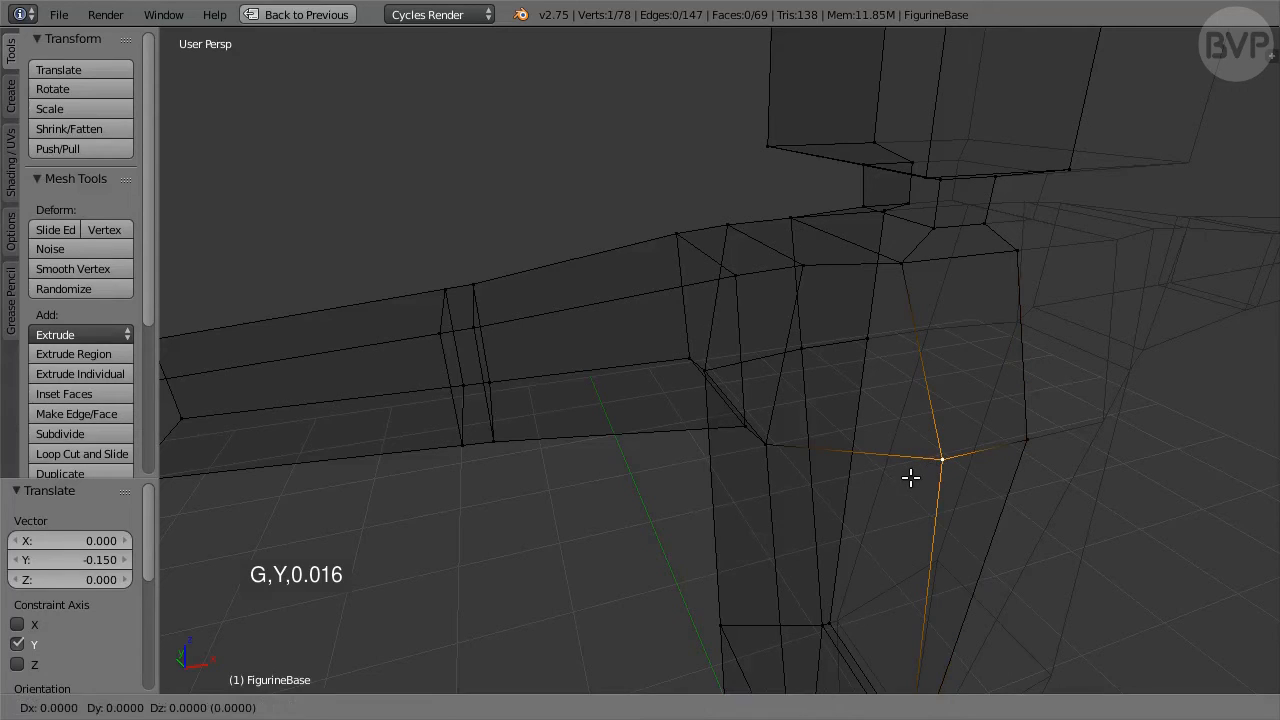
text(0.016)
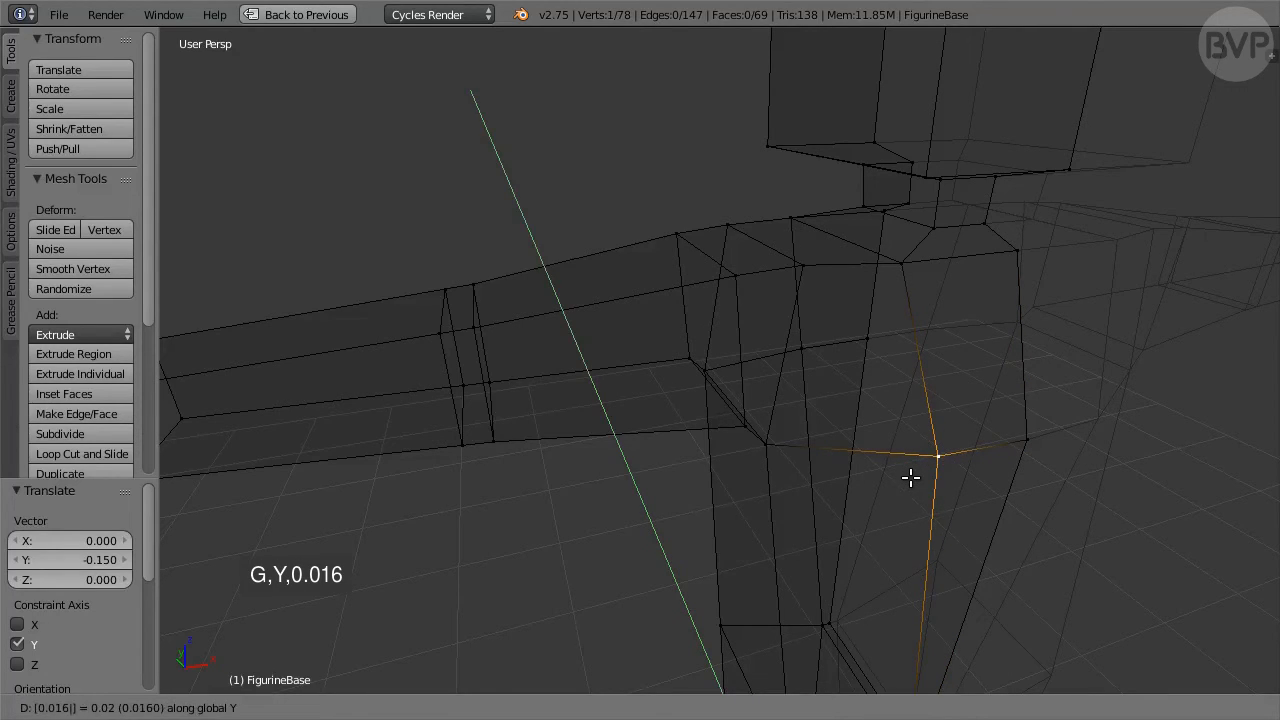
key(Return)
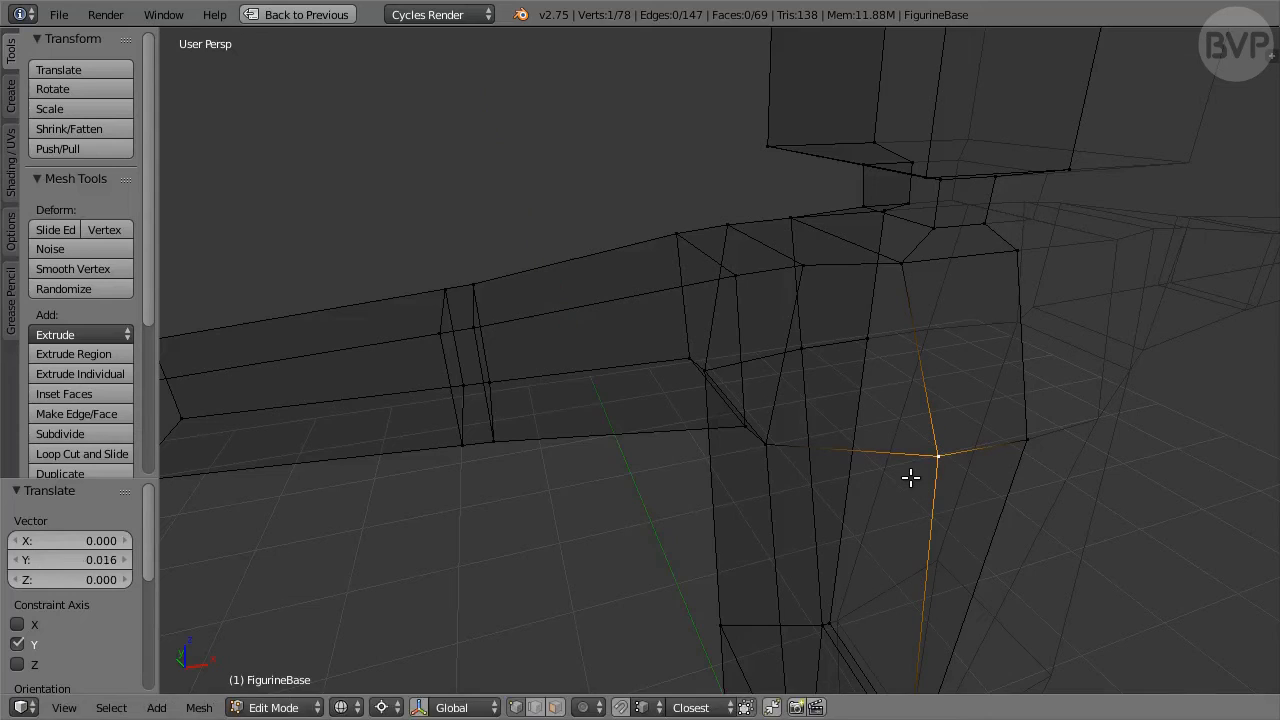
Move the center vertex at the top of the chest, below the neck, -0.049 along Z and -0.028 along Y.
click(1022, 252)
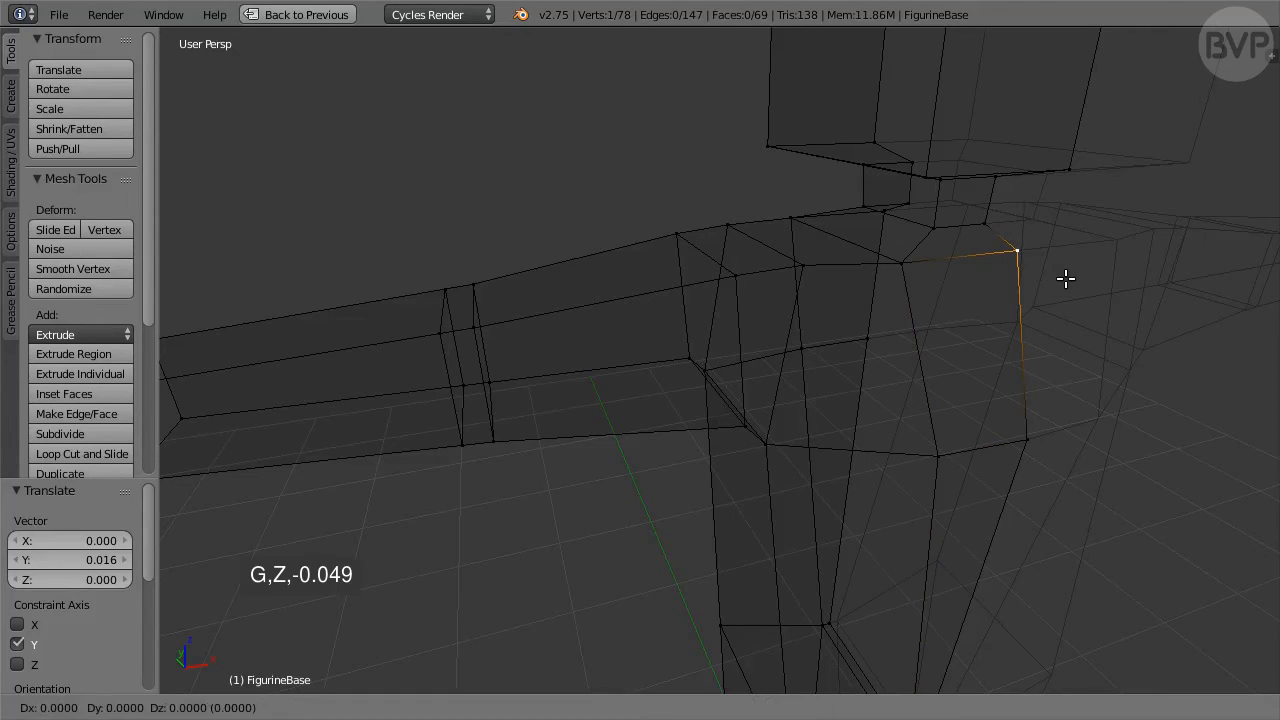
text(gz-0.0)
text(49)
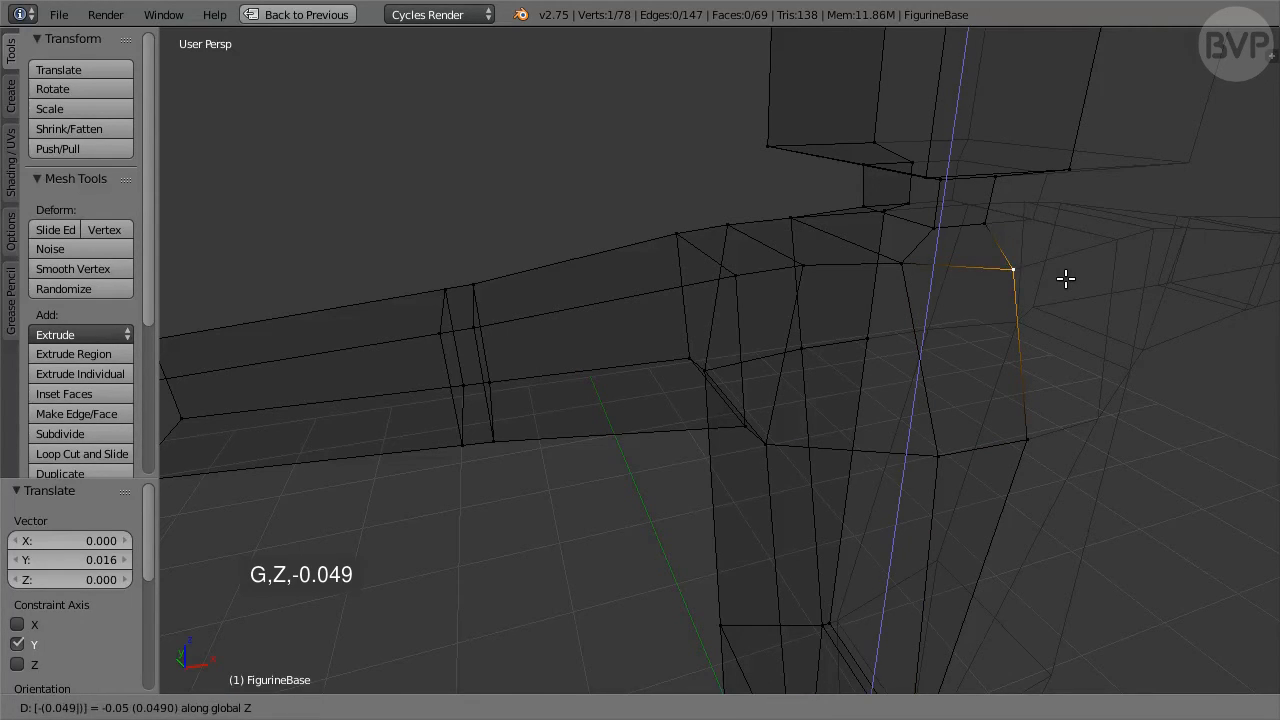
key(Return)
text(g)
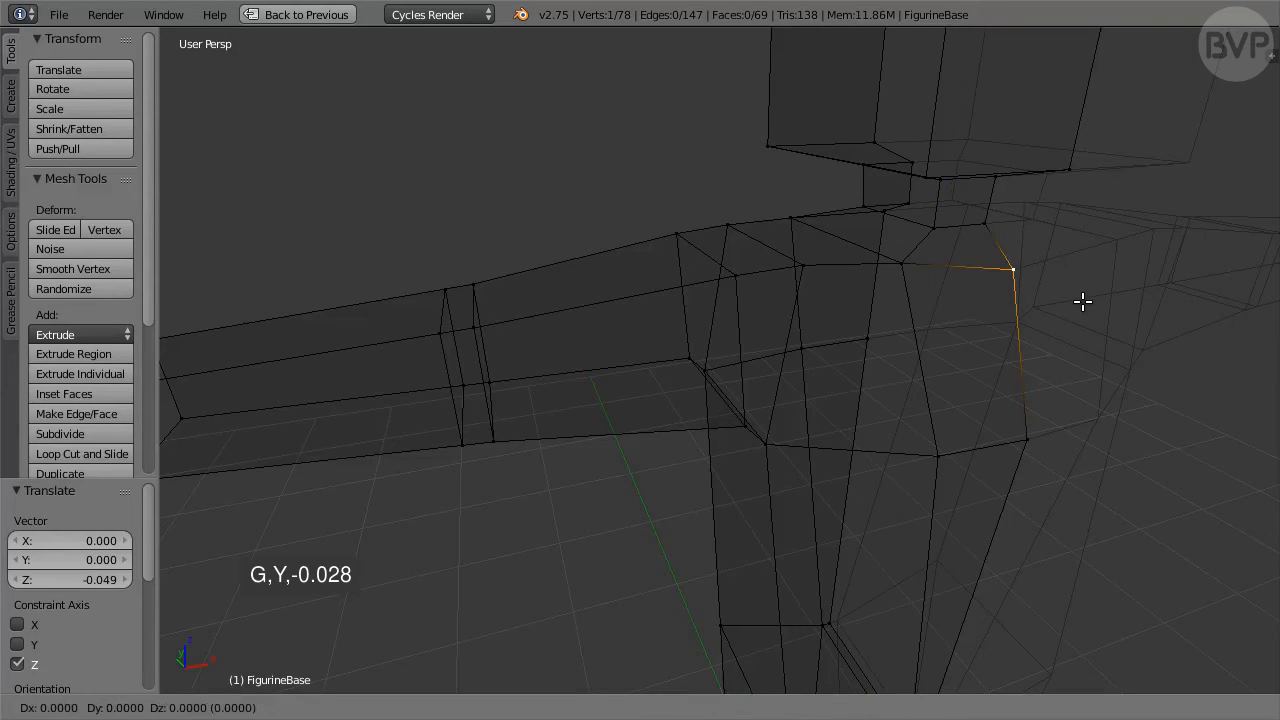
text(y-0.028)
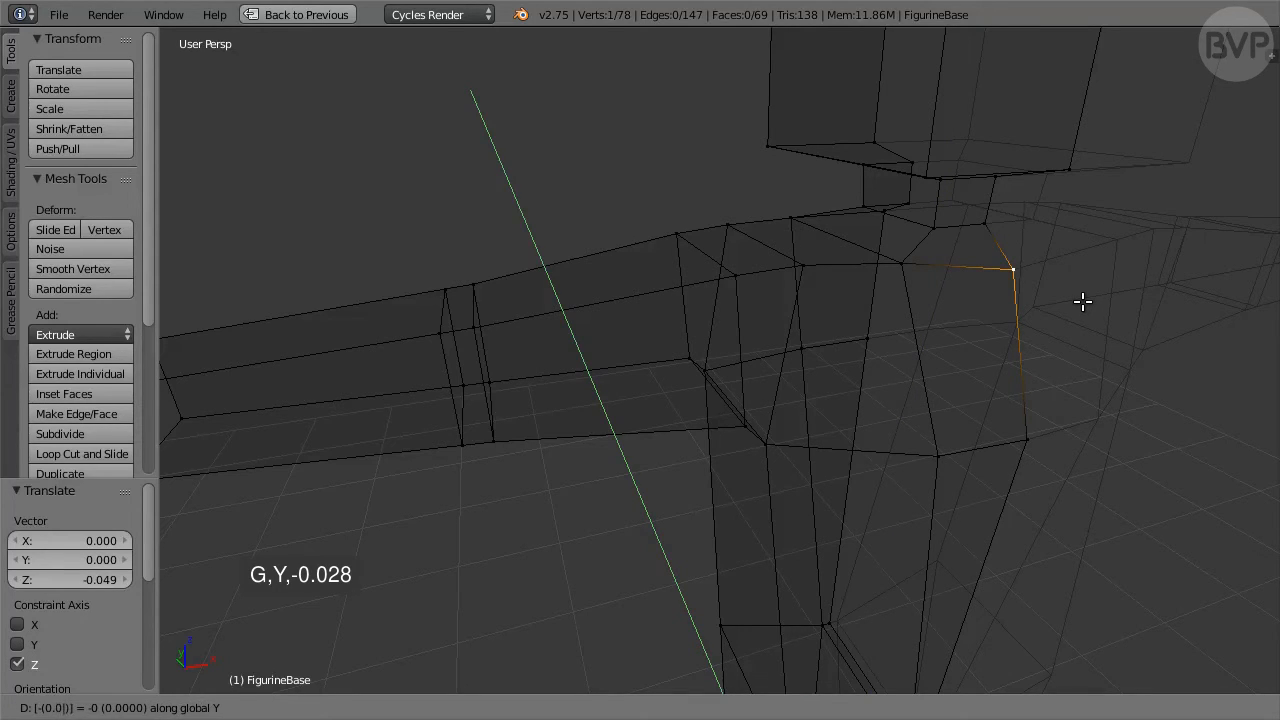
key(Return)
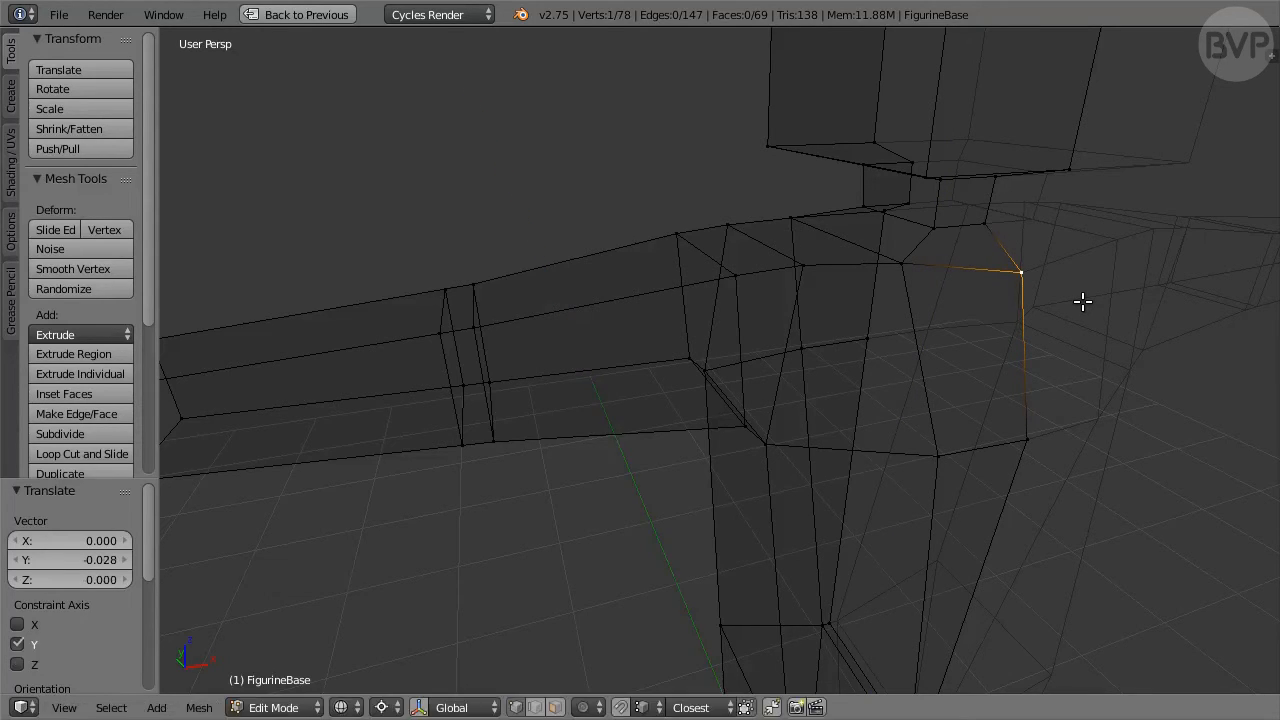
Move the center vertex at the top of the back, below the neck, -0.048 along Z.
middle_drag(1114, 306, 907, 456)
right_click(472, 236)
scroll(907, 456, up, 6)
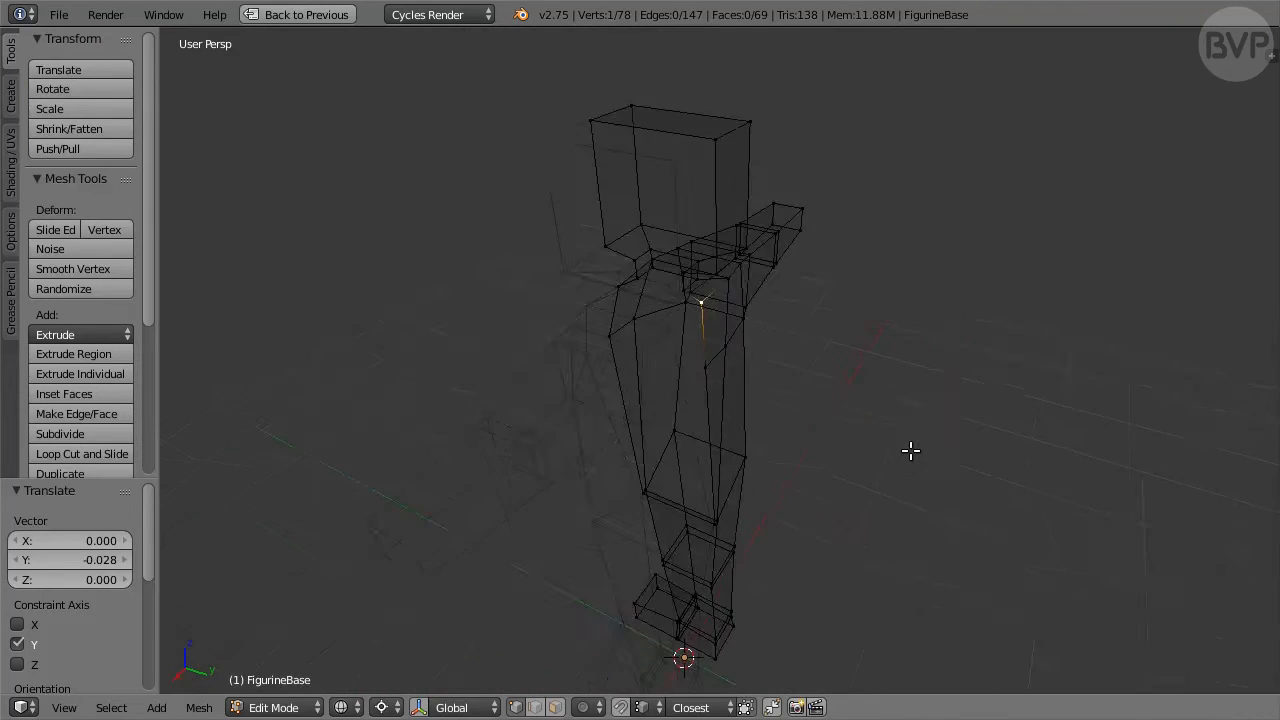
text(gz)
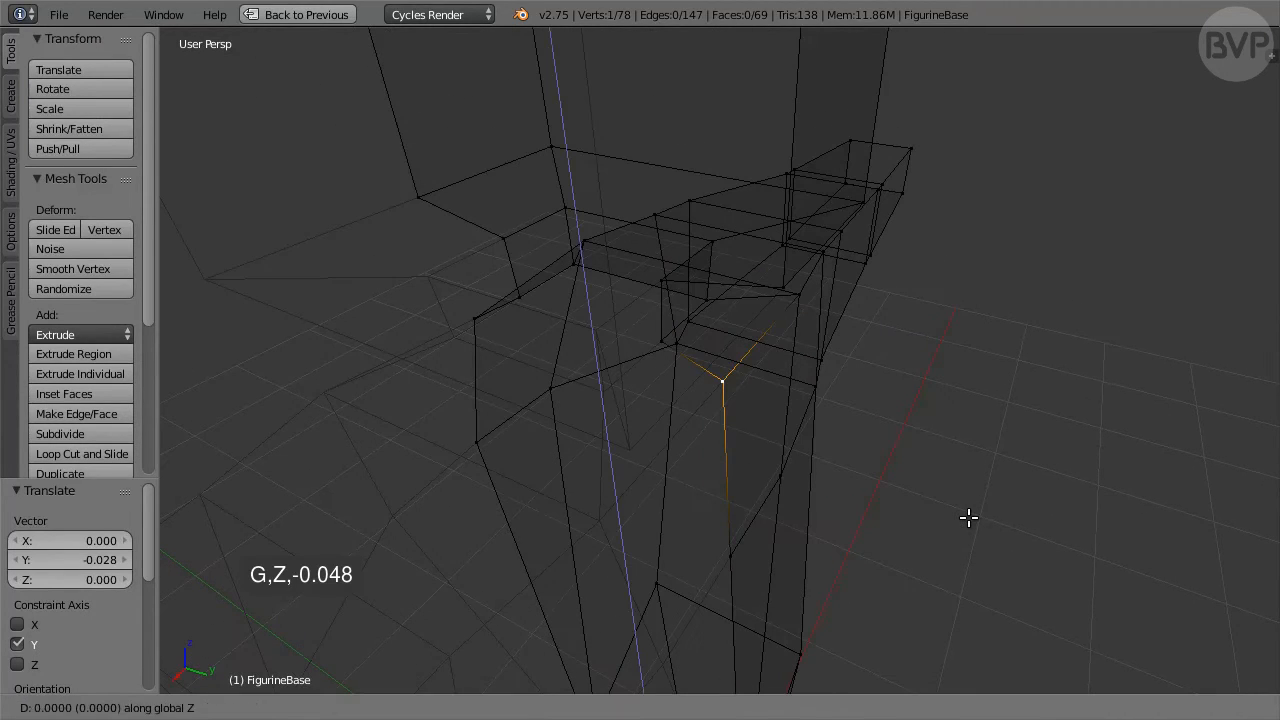
text(-0.048)
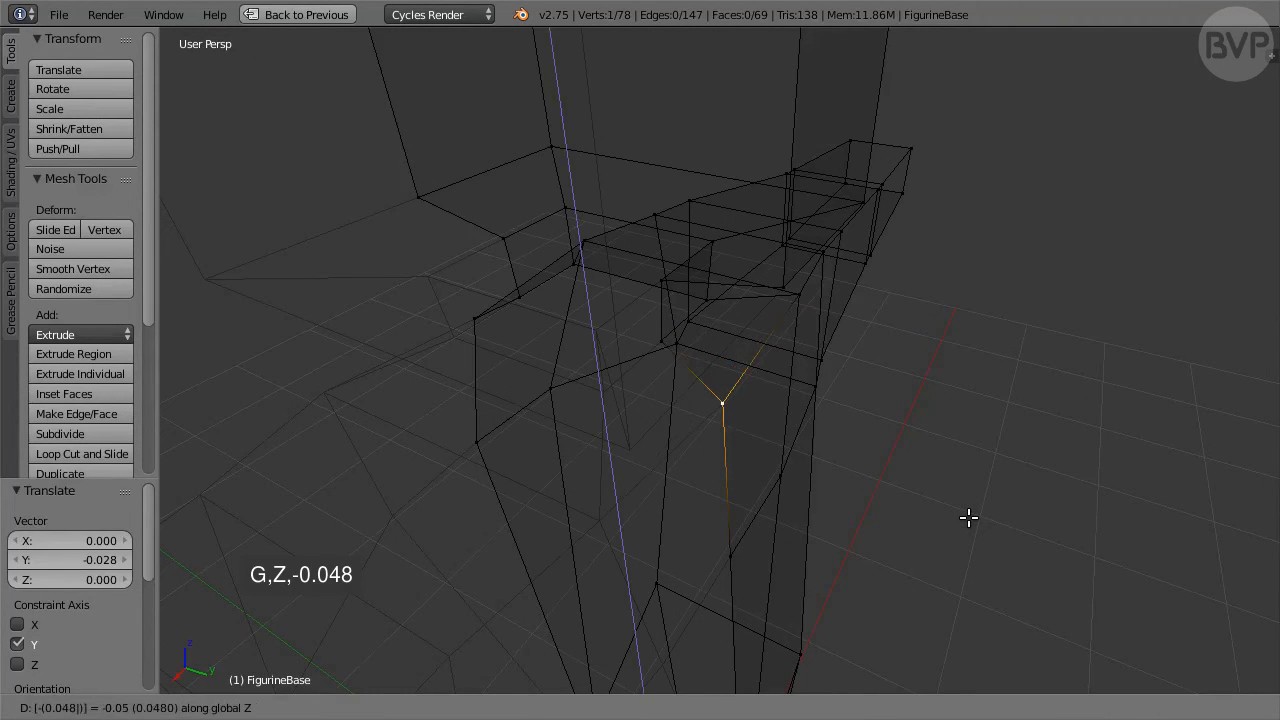
key(Return)
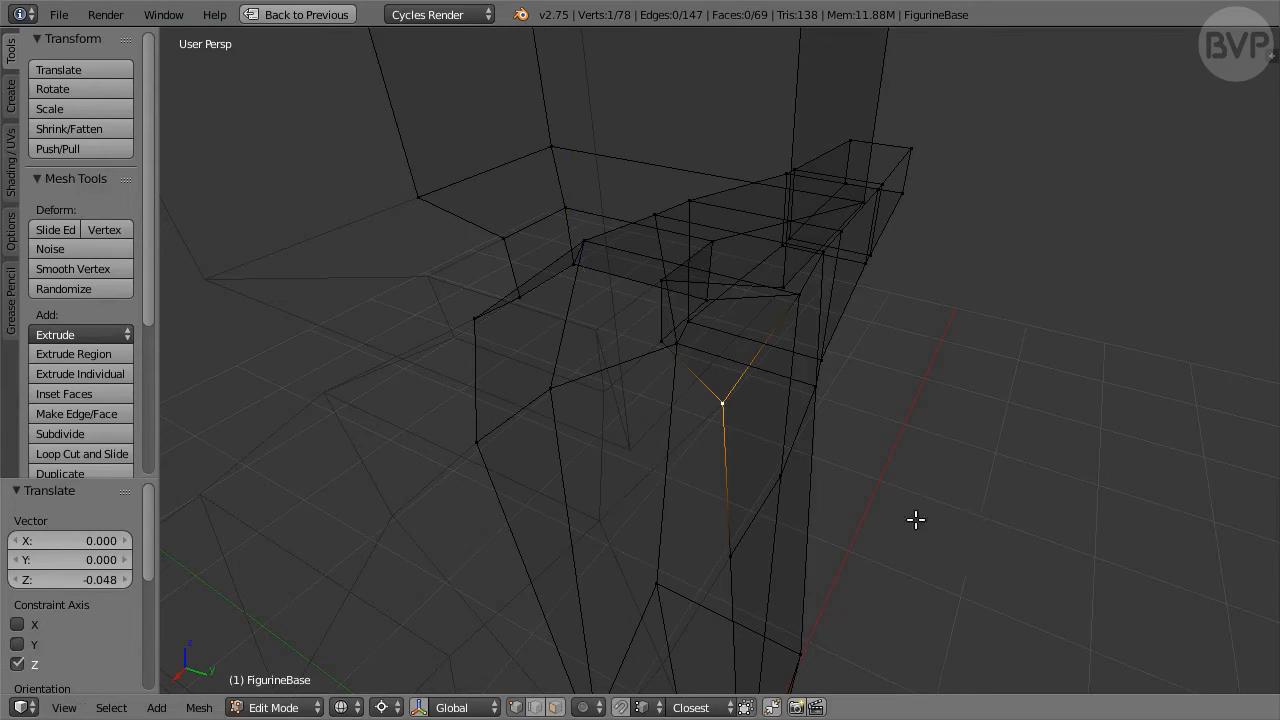
Return to solid shading and, in edge select mode, move the back's center edge at armpit height 0.06 along Y.
middle_drag(523, 471, 800, 382)
scroll(800, 382, down, 6)
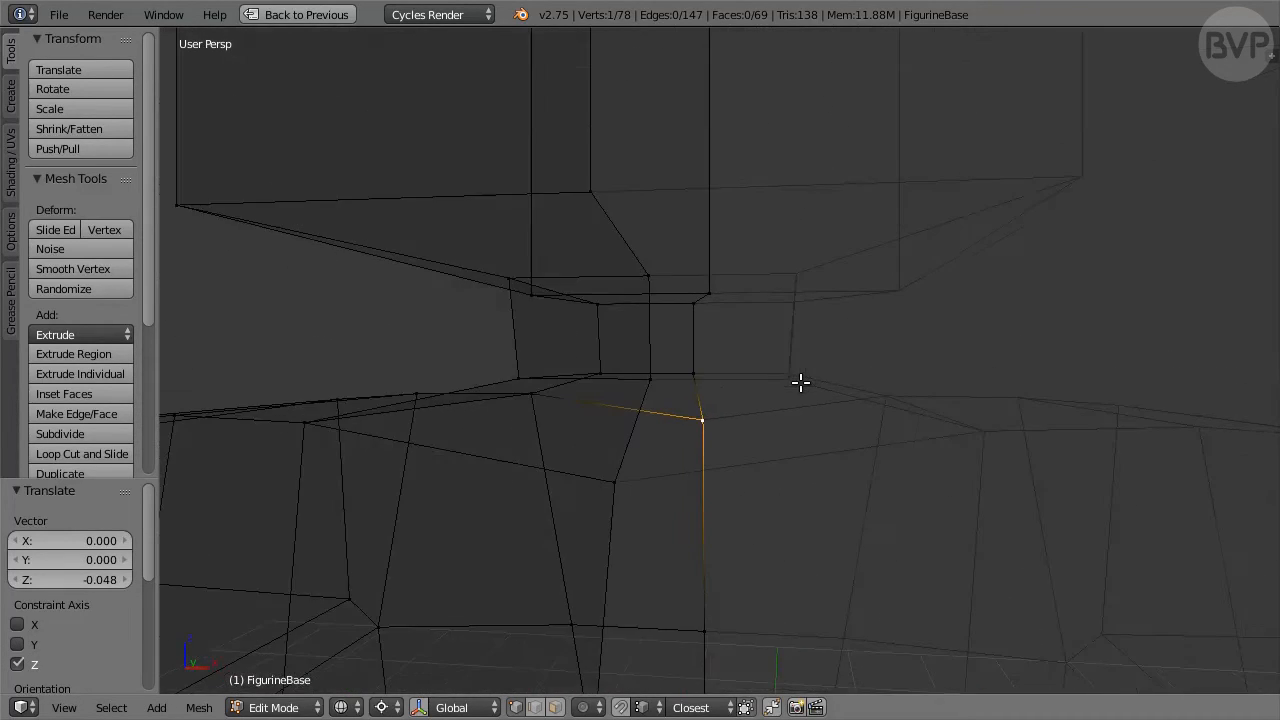
key(z)
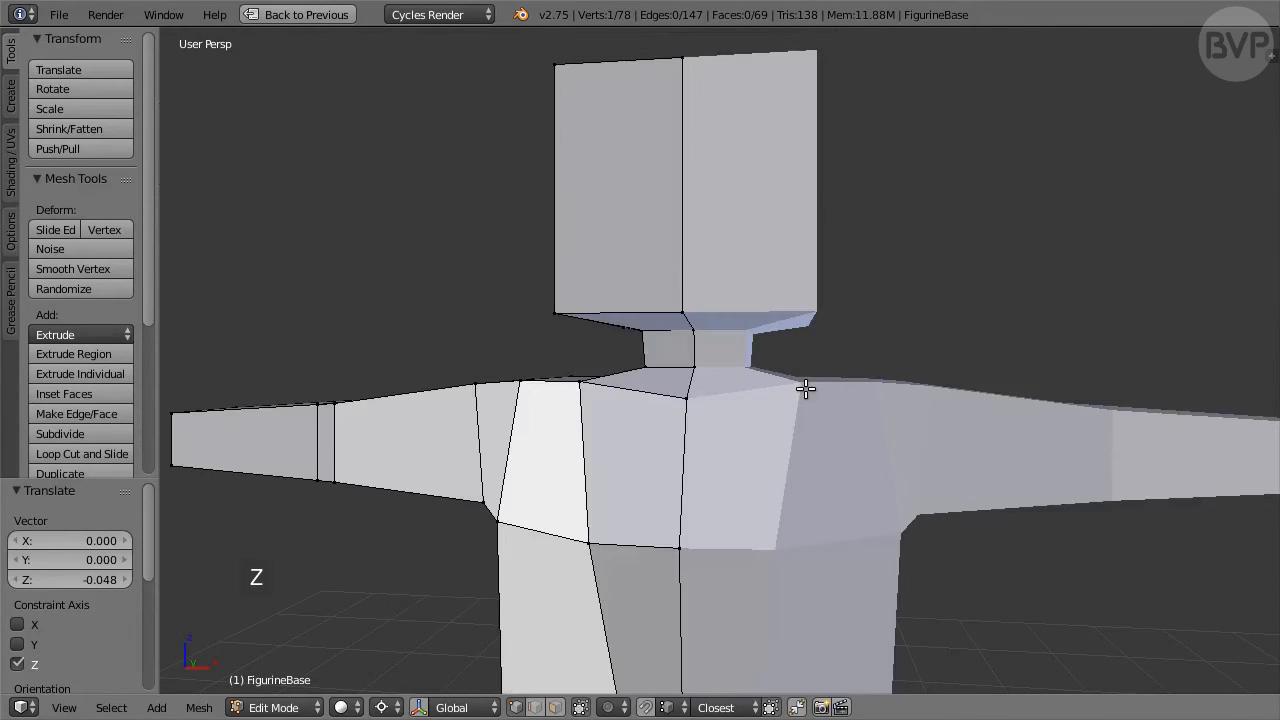
middle_drag(946, 491, 578, 504)
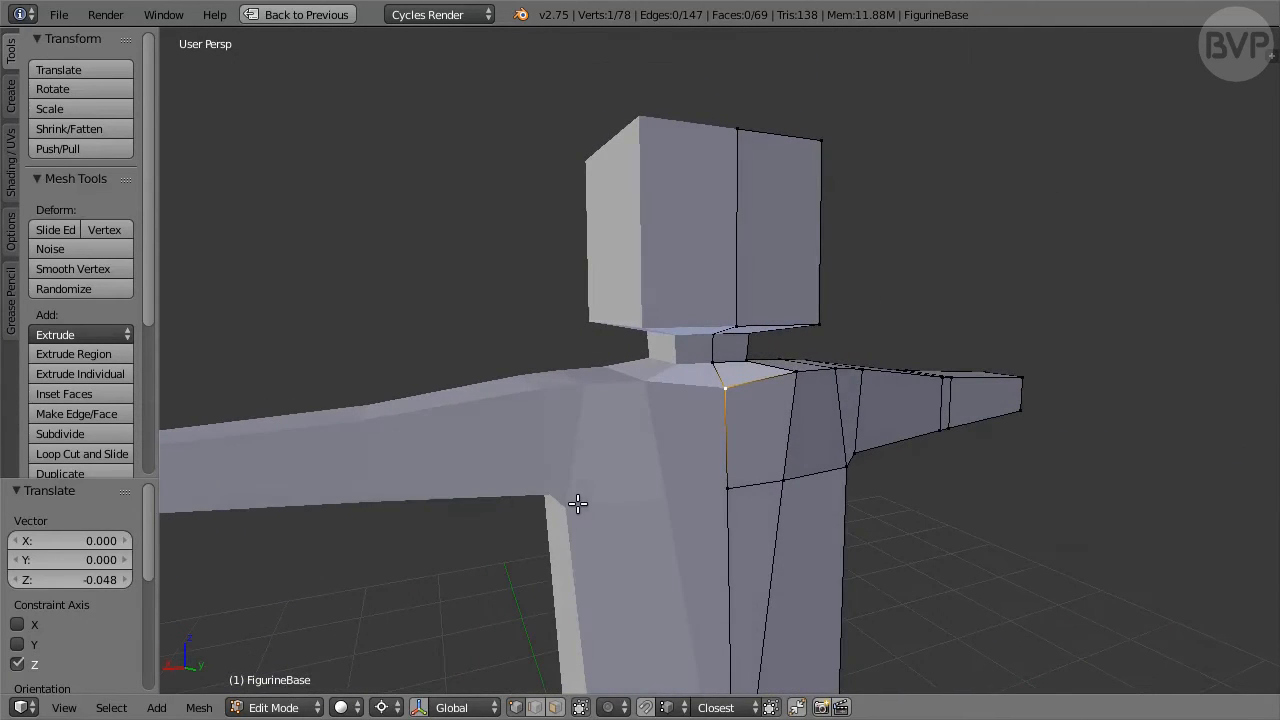
key(a)
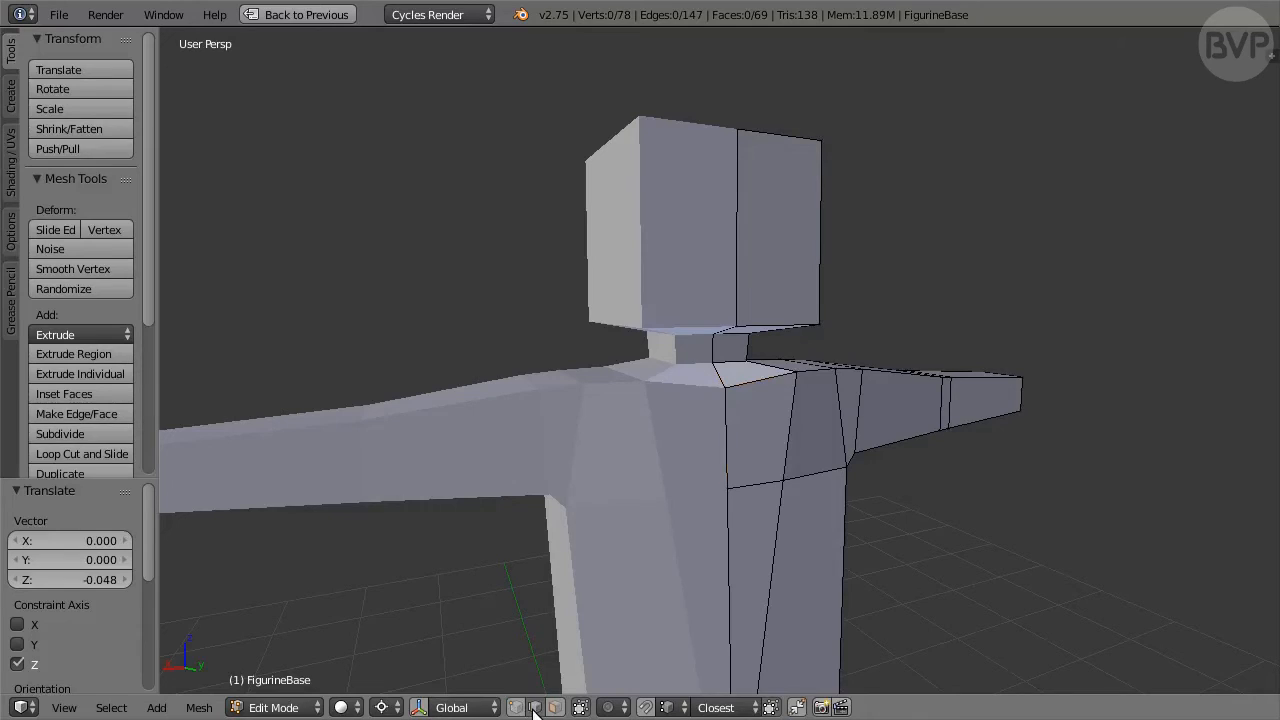
right_click(748, 484)
text(gy0.06)
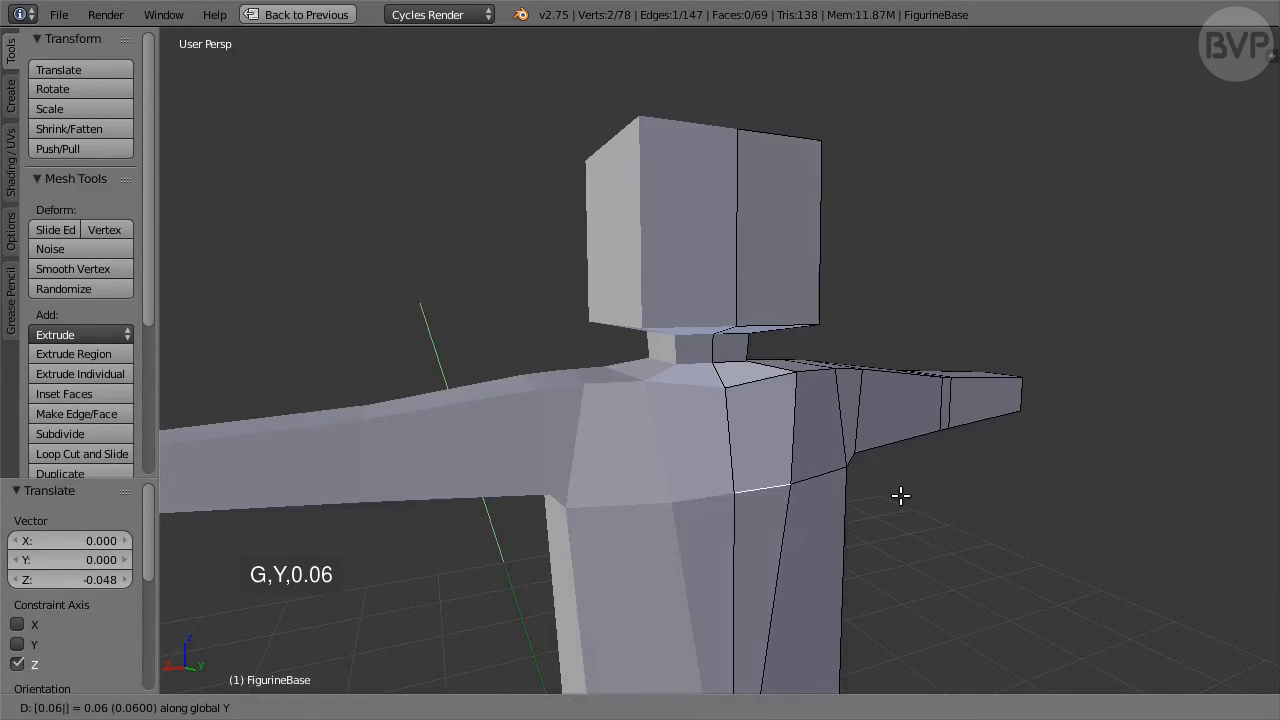
key(Return)
Add a single horizontal loop cut around the lower torso with an edge slide of -0.55.
shift+middle_drag(900, 497, 889, 280)
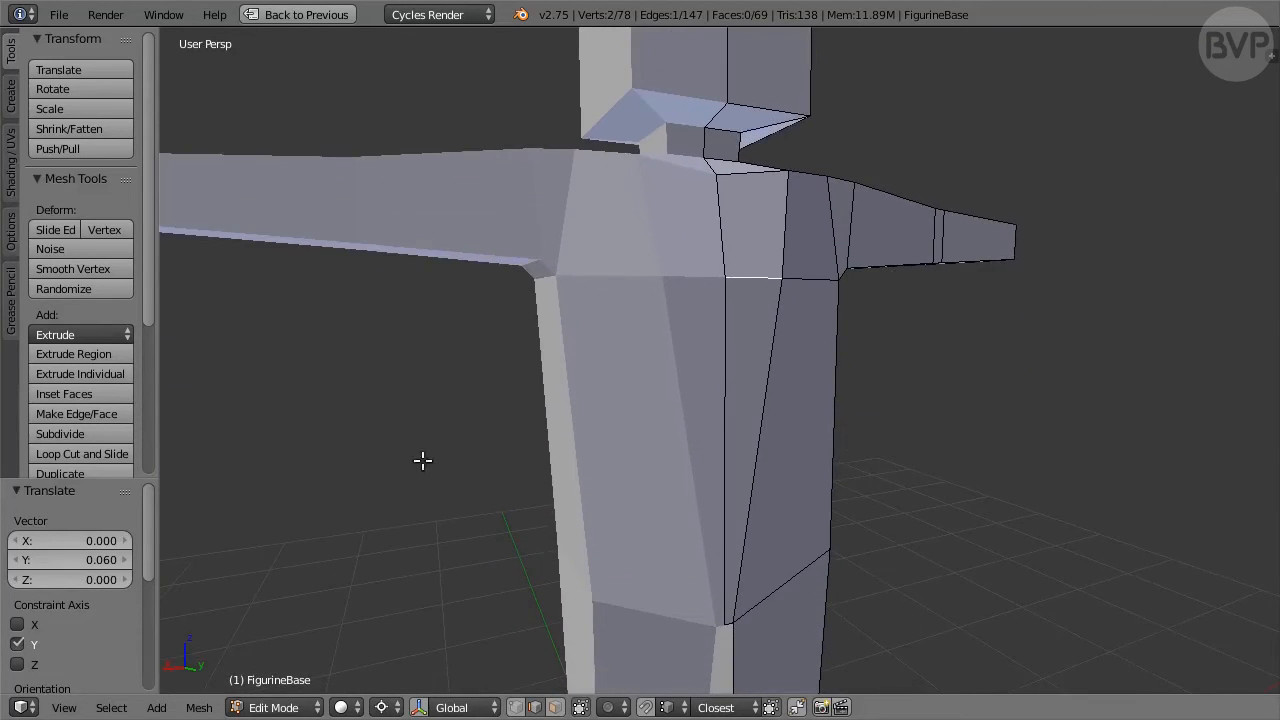
middle_drag(376, 435, 871, 406)
scroll(870, 433, down, 3)
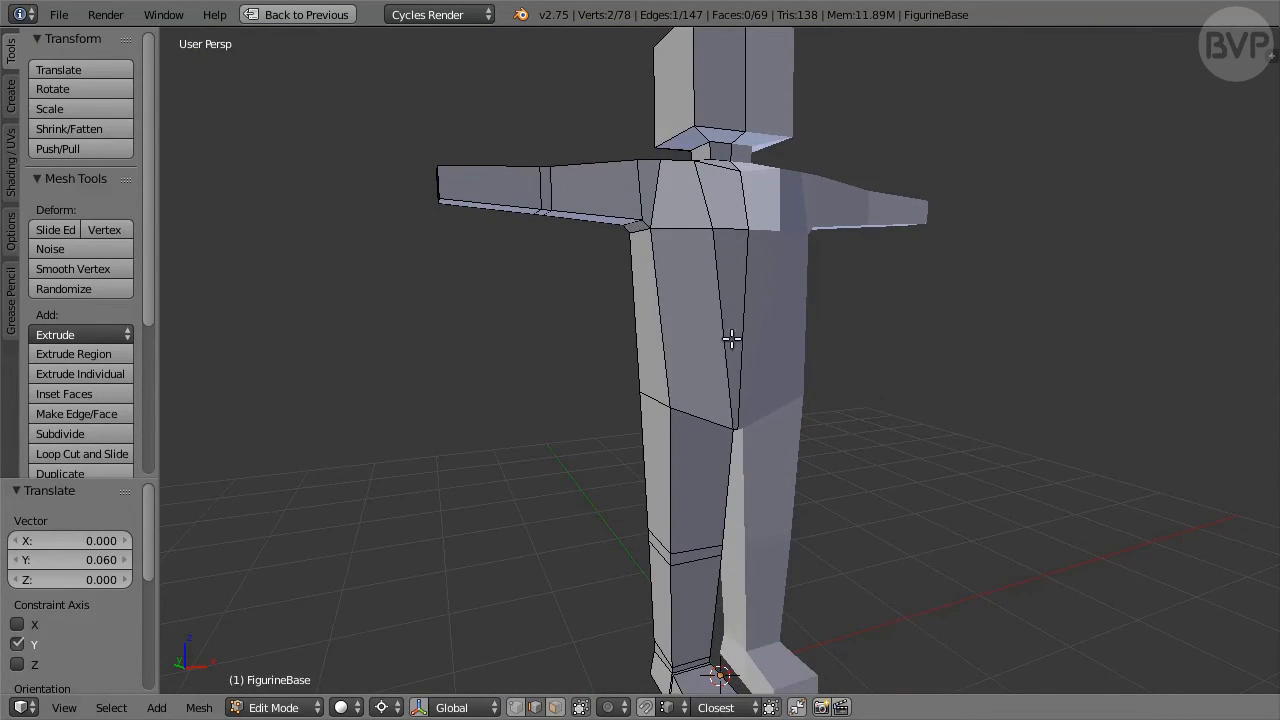
key(ctrl+r)
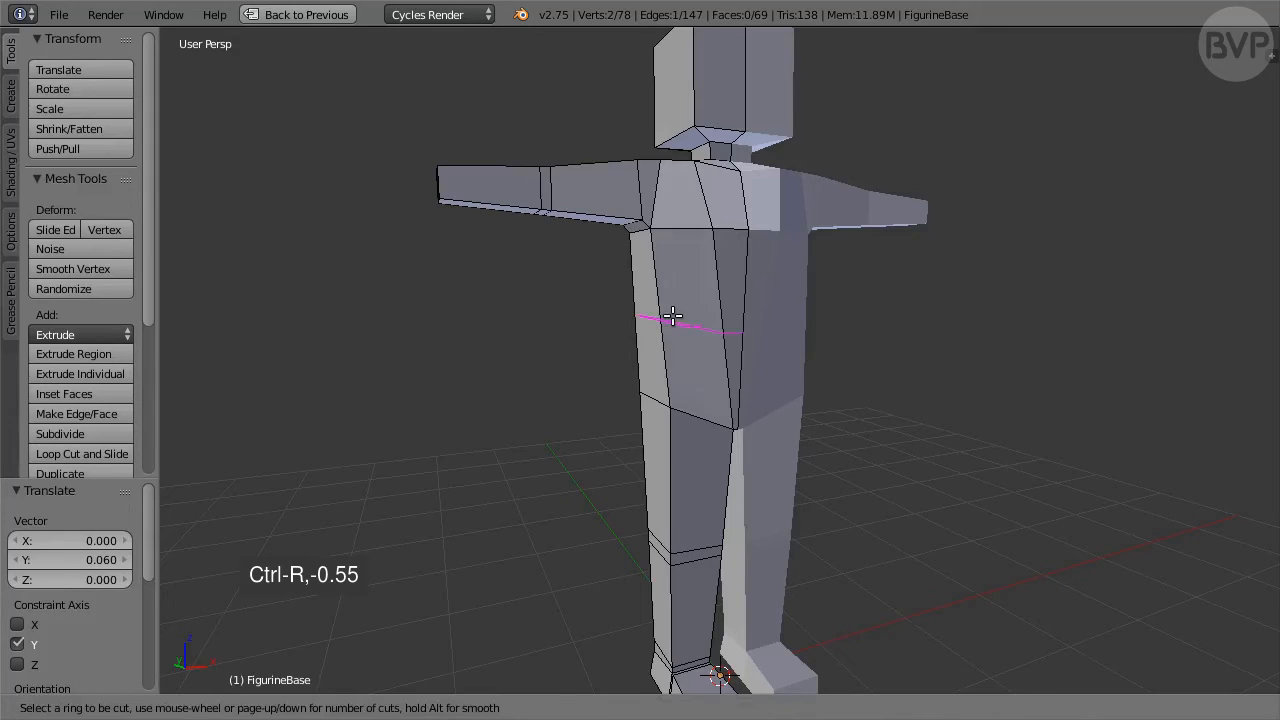
click(675, 312)
text(-0.55)
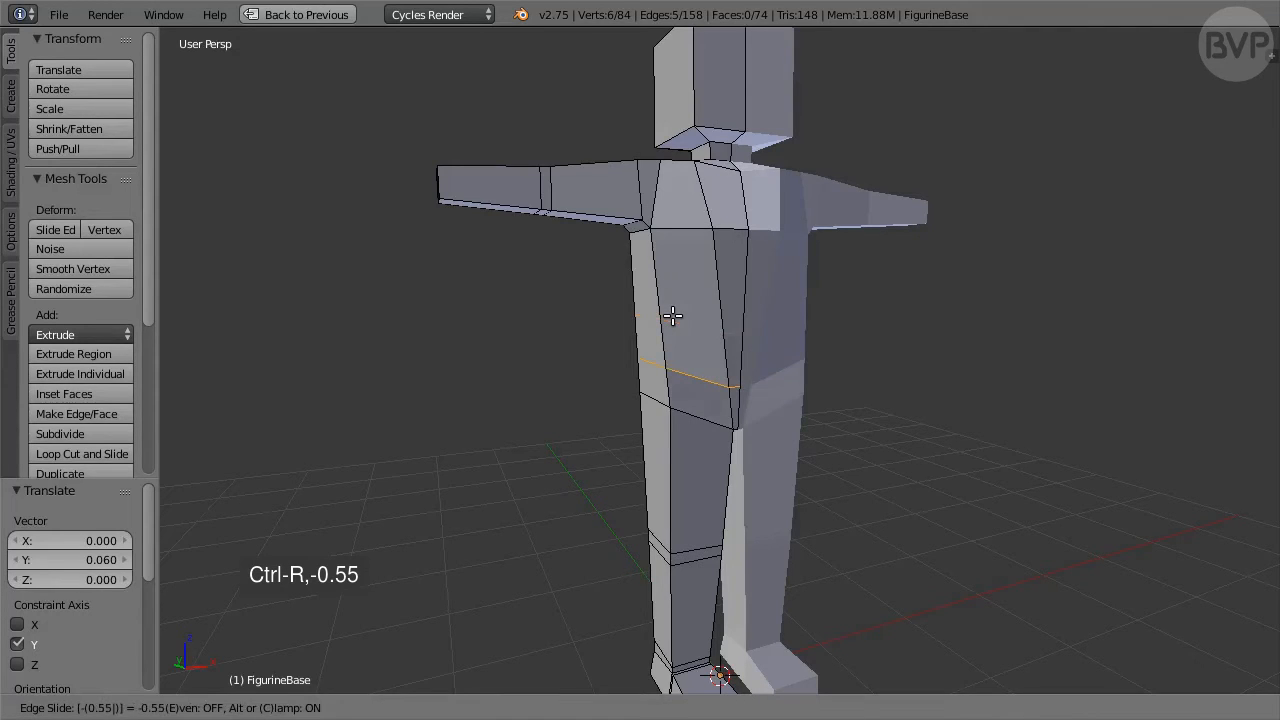
key(Return)
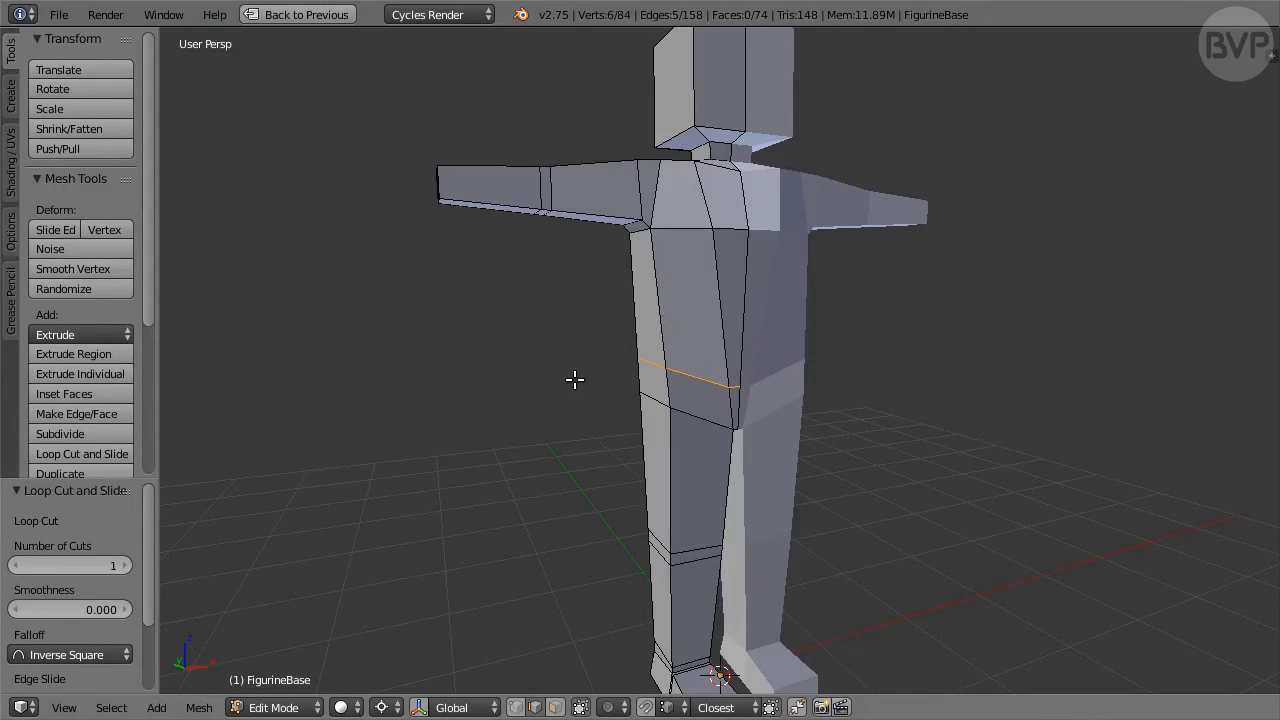
Move the outer side edge of the new hip loop 0.022 along X.
middle_drag(580, 380, 608, 384)
right_click(660, 365)
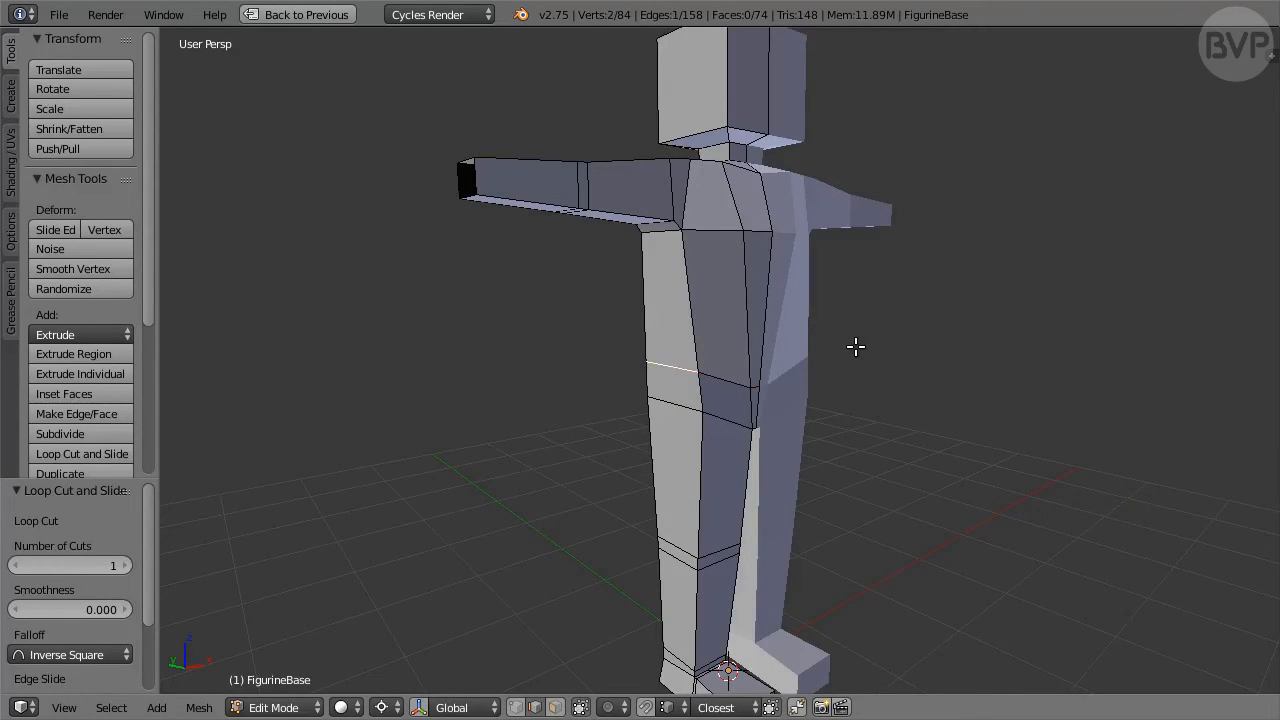
text(gx0.0)
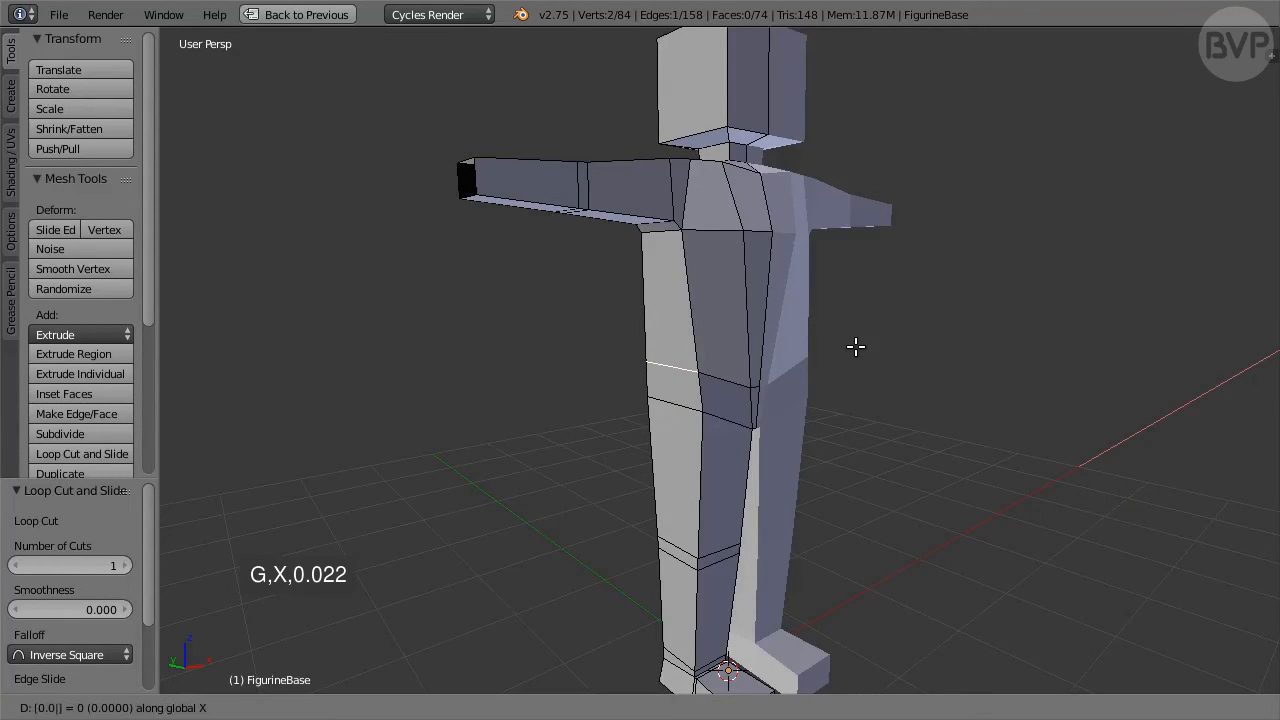
text(22)
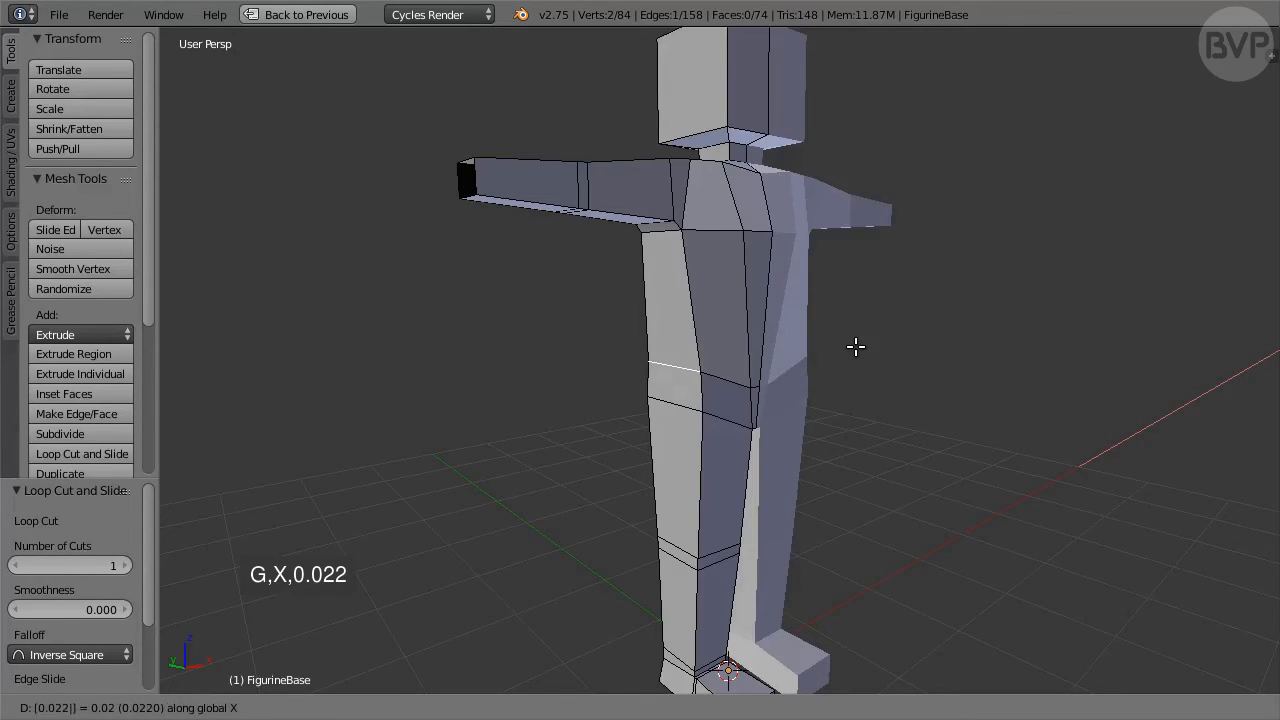
key(Return)
Move the front center edge of the hip loop -0.051 along Y.
scroll(855, 394, up, 4)
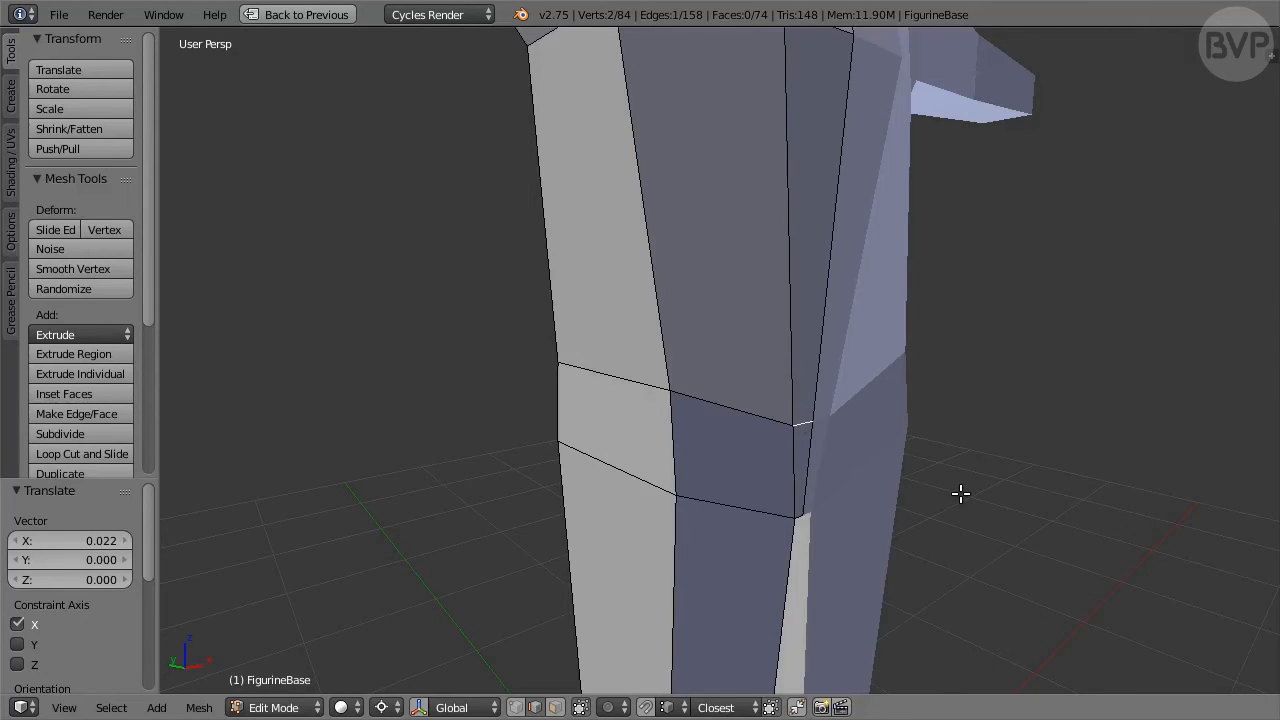
text(gy)
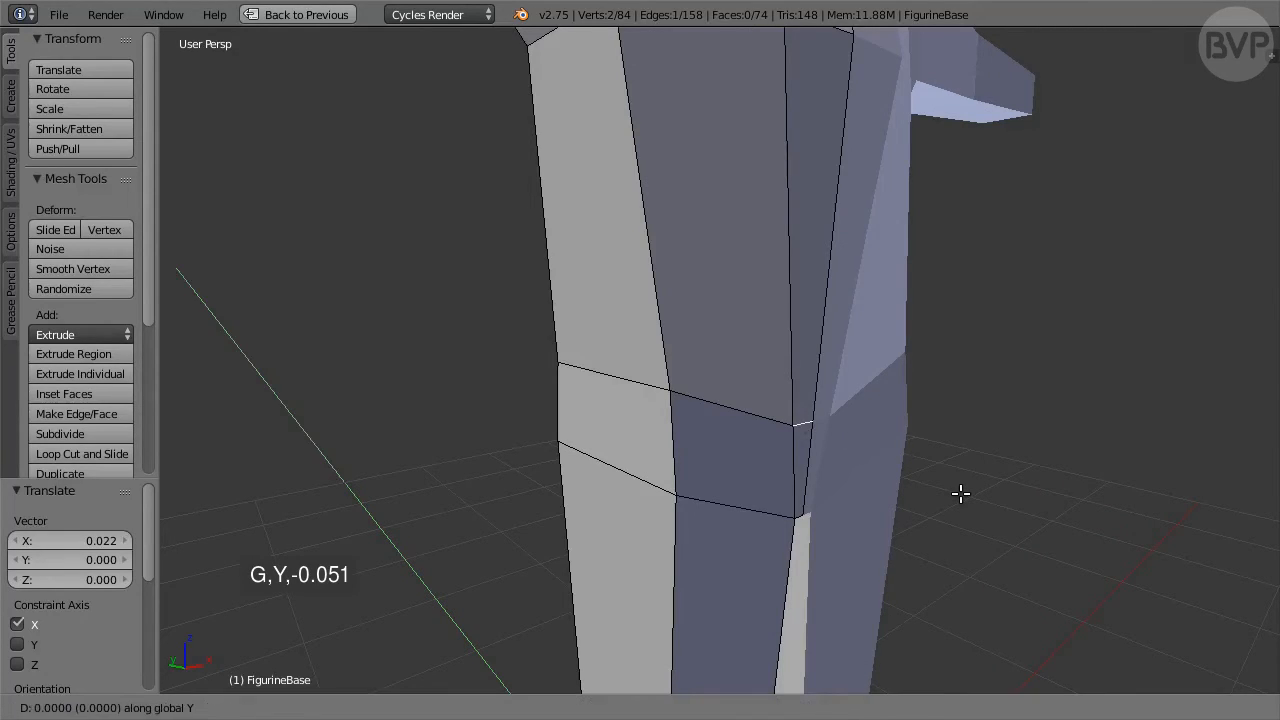
text(-0.0)
text(51)
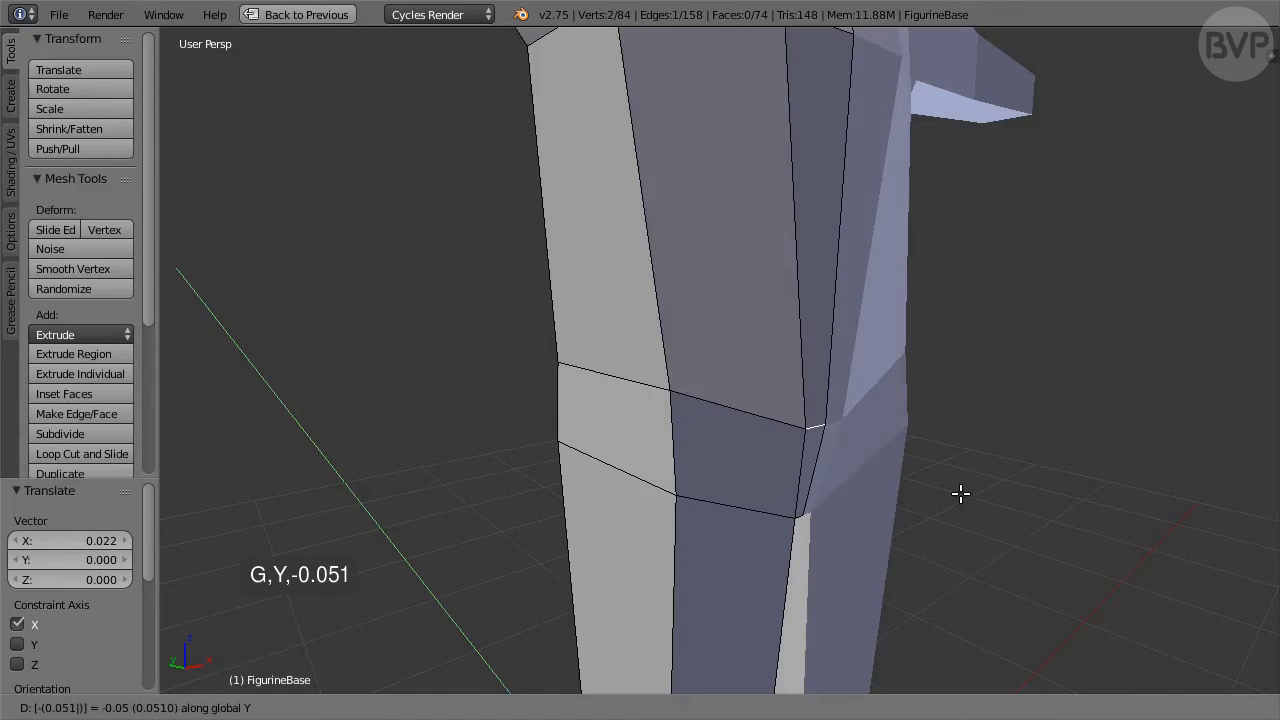
key(Return)
Move the back center edge of the hip loop 0.05 along Y.
middle_drag(531, 474, 762, 454)
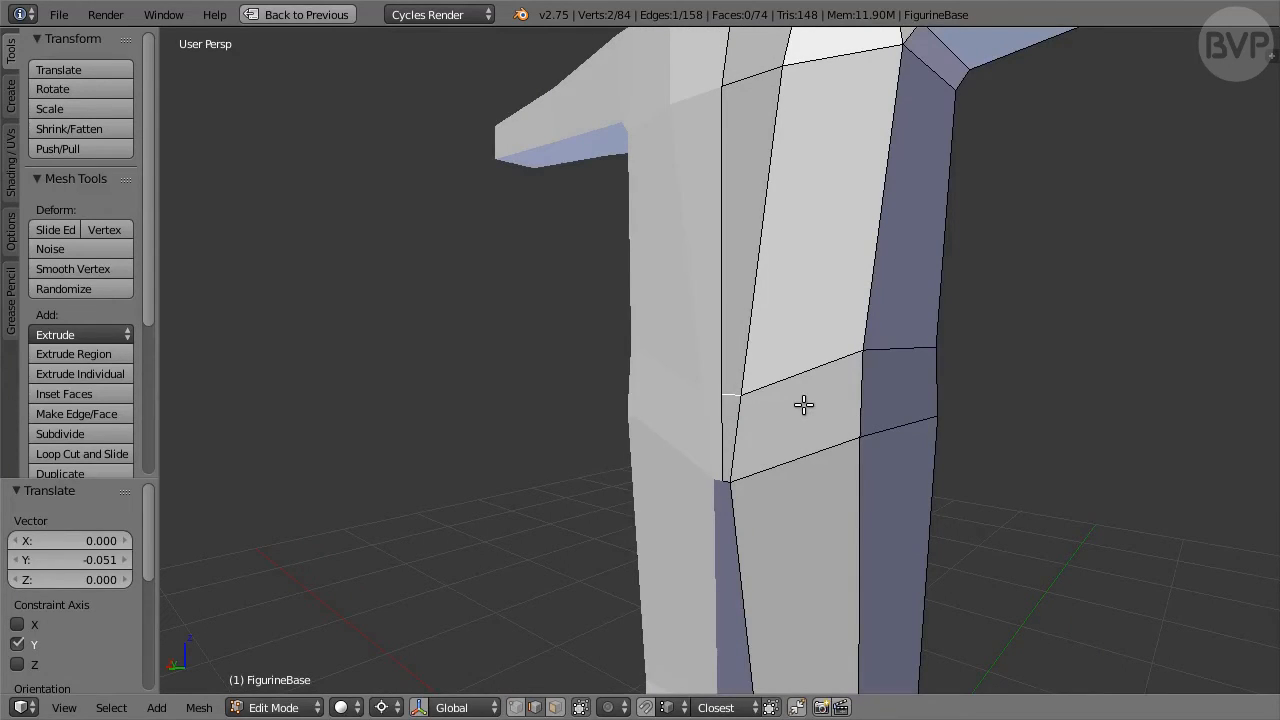
text(gy0.0)
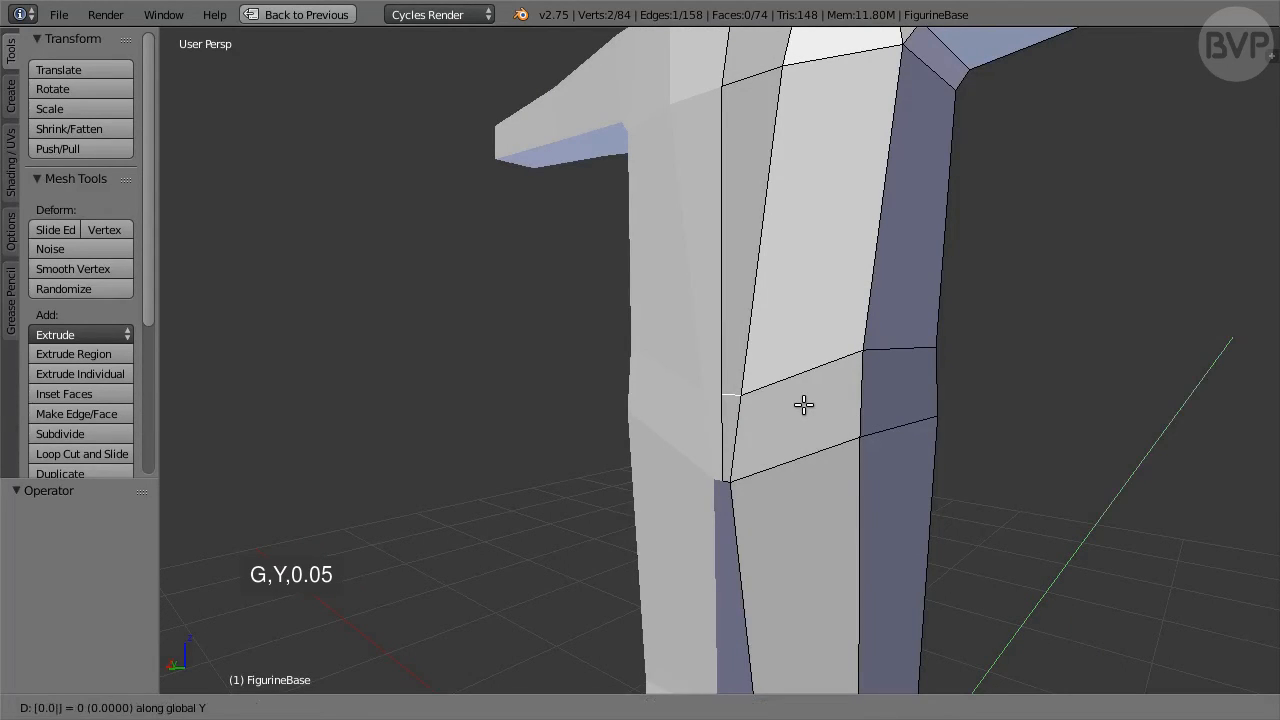
text(5)
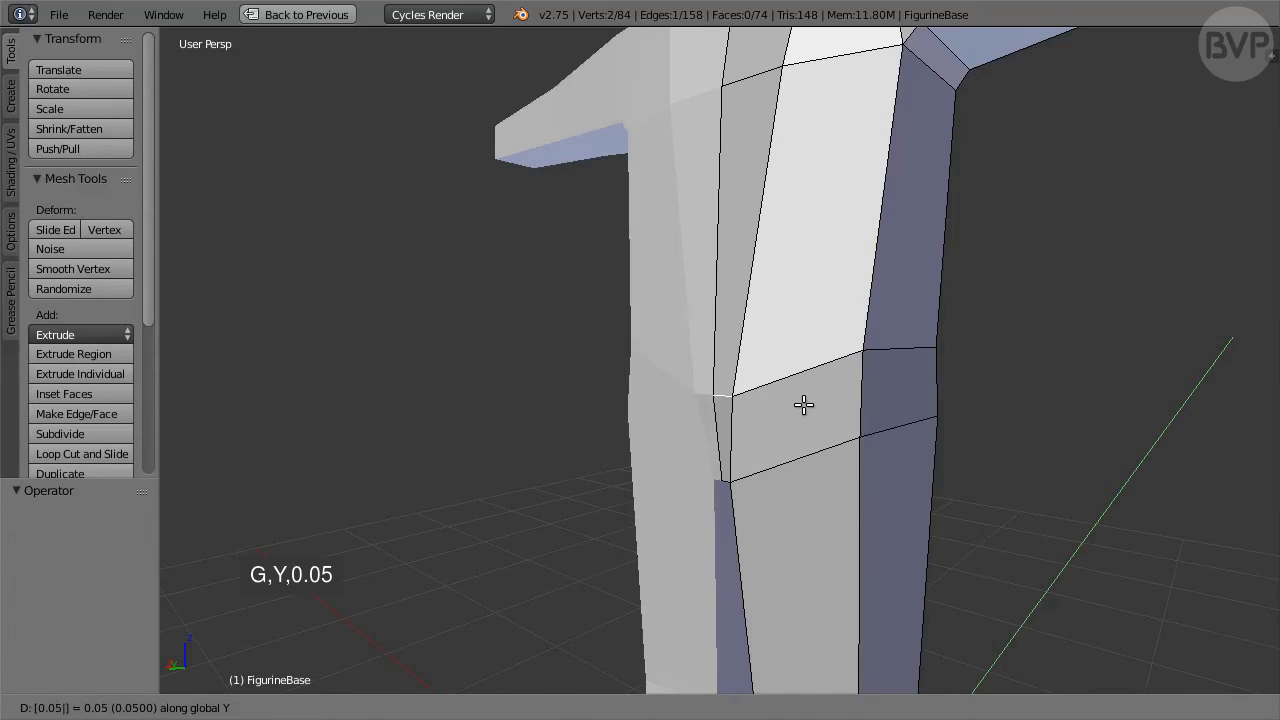
key(Return)
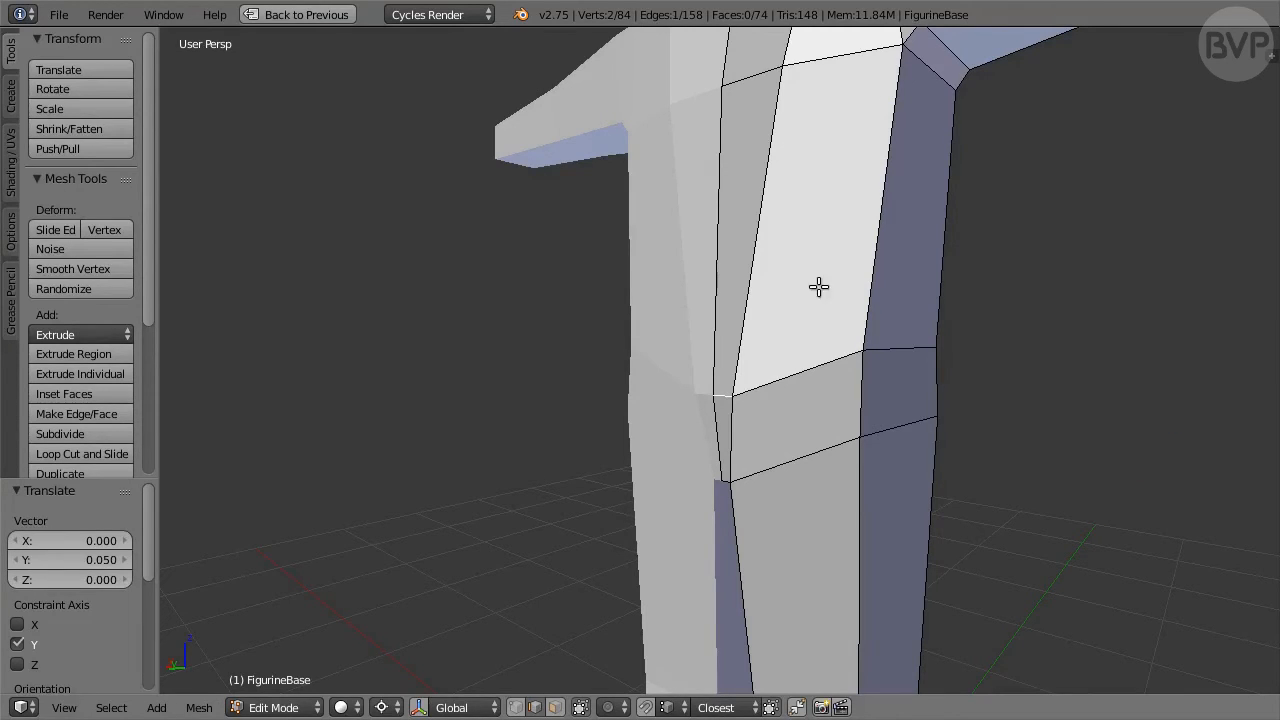
Add a single horizontal loop cut around the torso between the armpit and hip loops with an edge slide of -0.38.
key(ctrl+r)
click(855, 221)
text(-0)
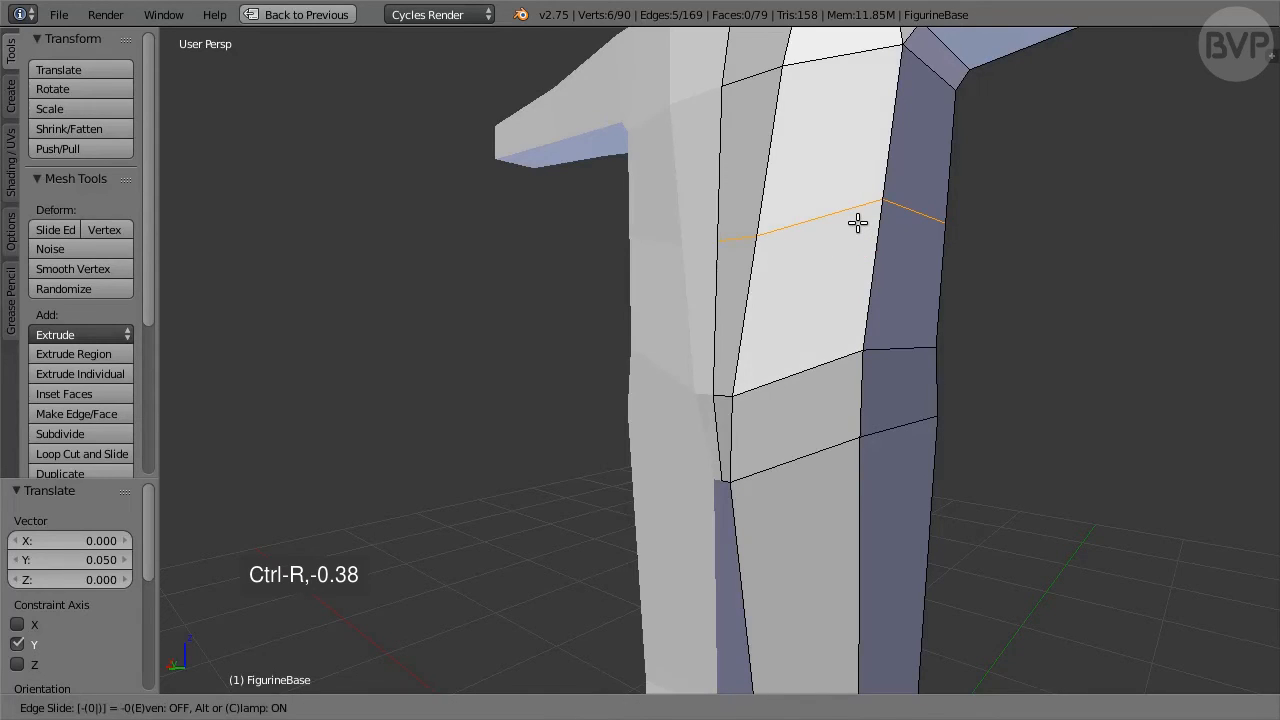
text(.38)
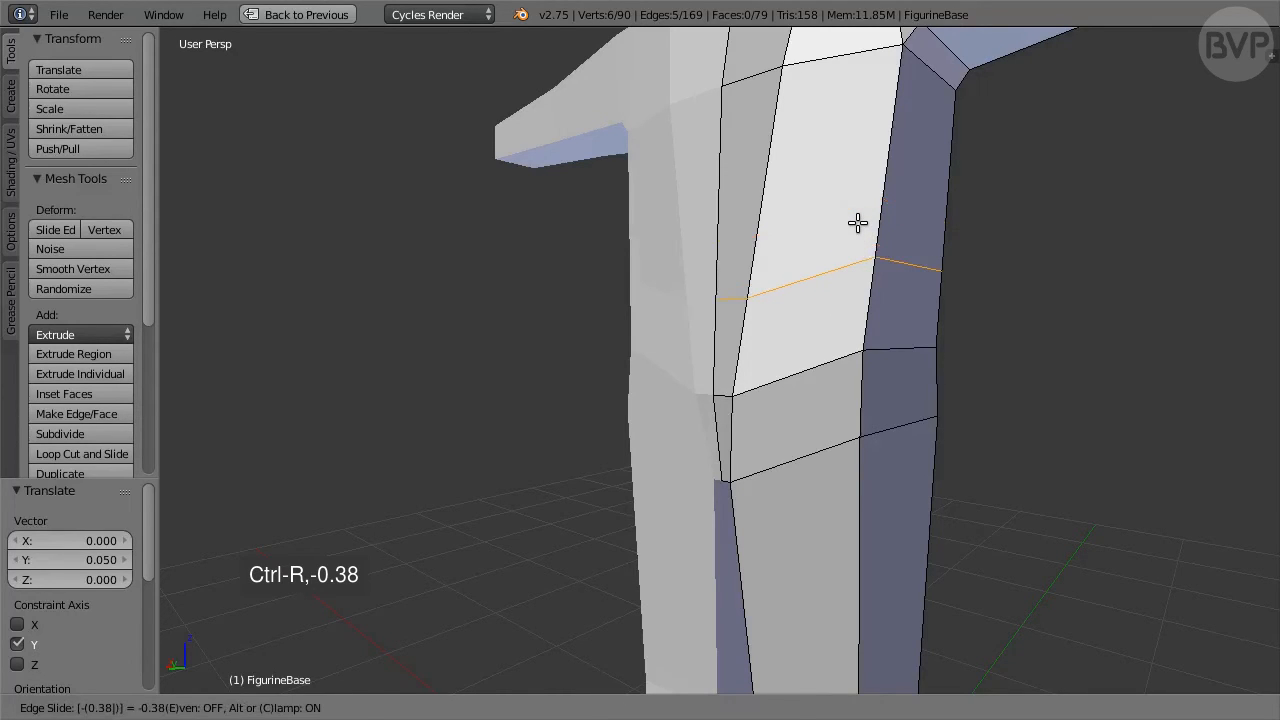
key(Return)
Edge-slide the front center edge of the new waist loop by a factor of 0.56 and move it -0.01 along Y.
scroll(943, 306, down, 5)
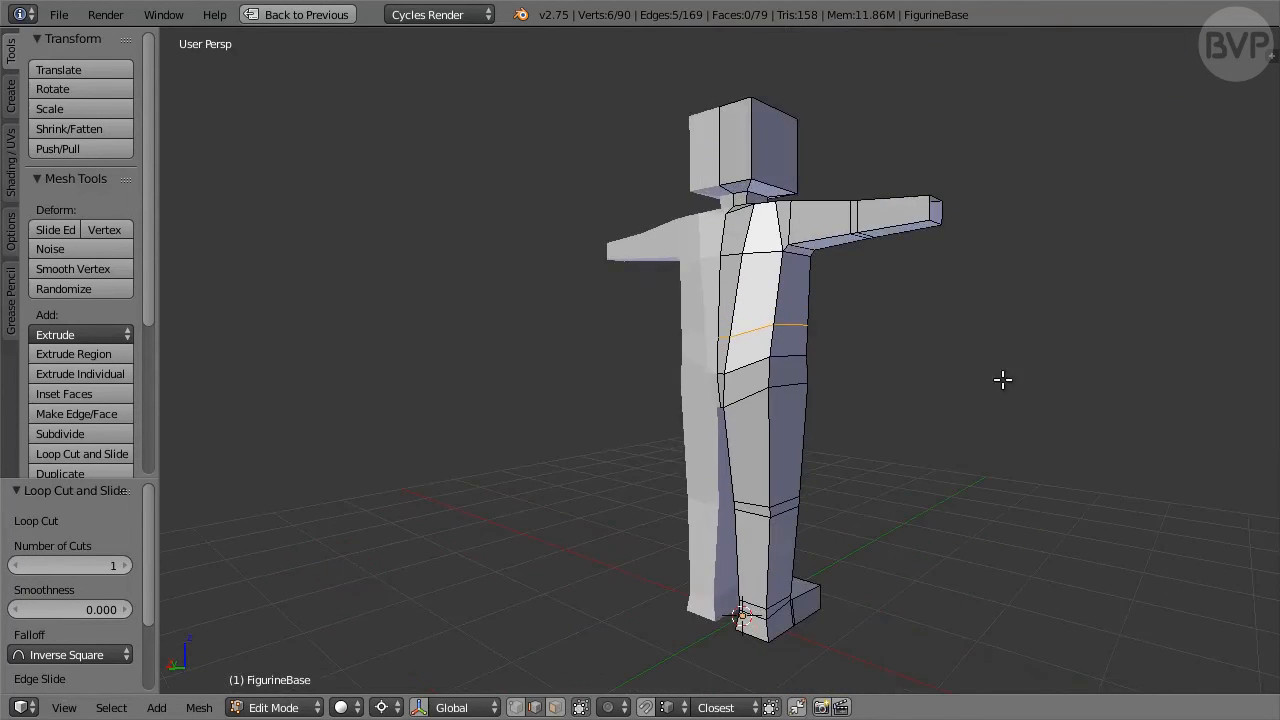
middle_drag(1003, 379, 803, 423)
scroll(802, 424, up, 6)
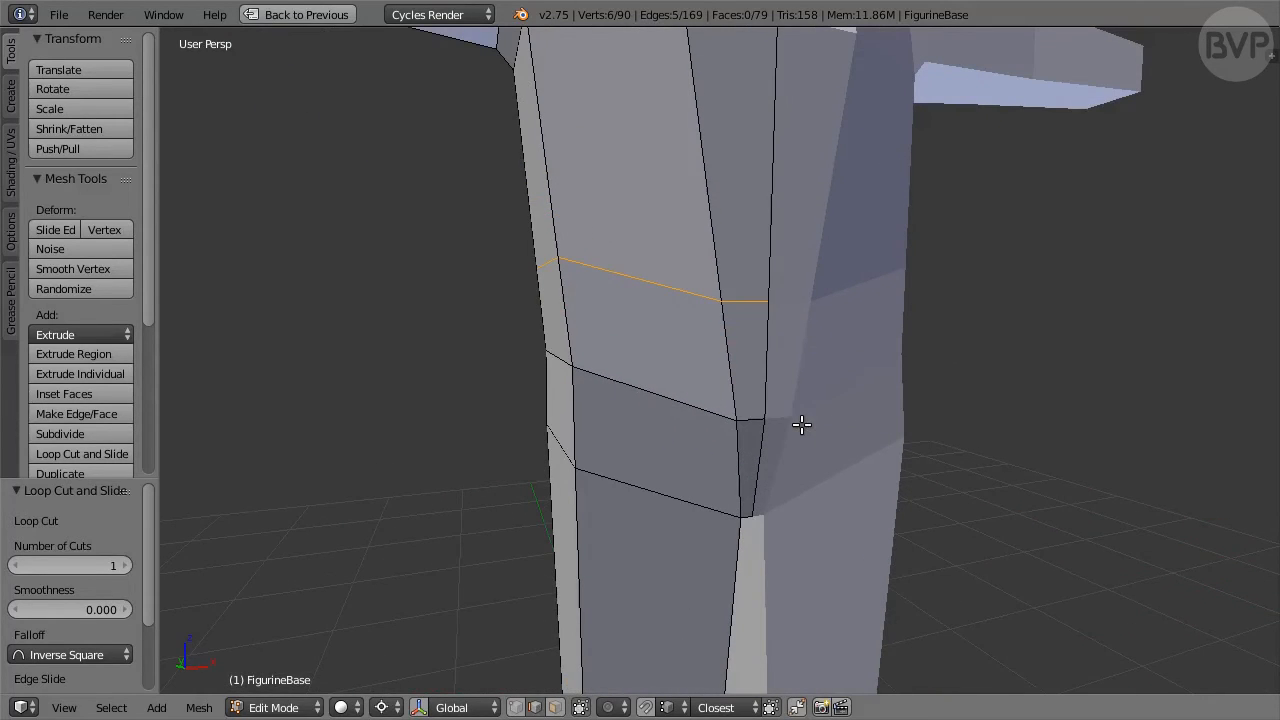
right_click(745, 300)
key(ctrl+e)
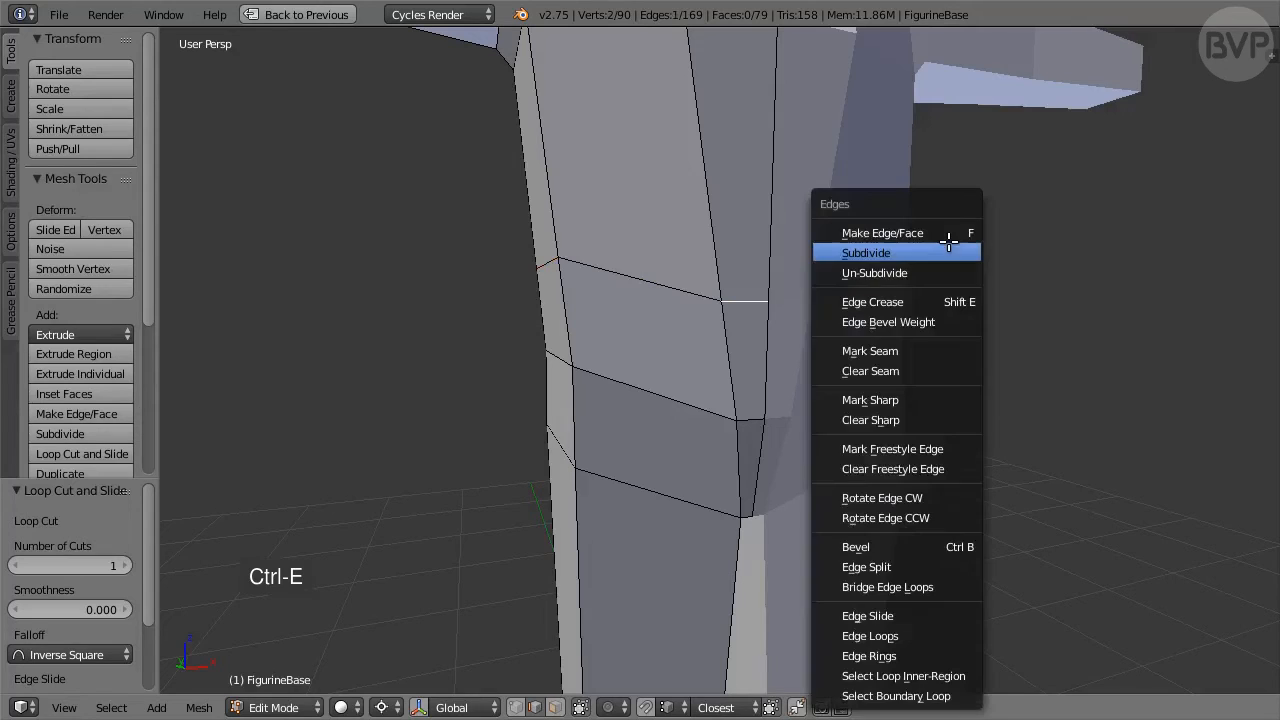
click(957, 616)
text(0.56)
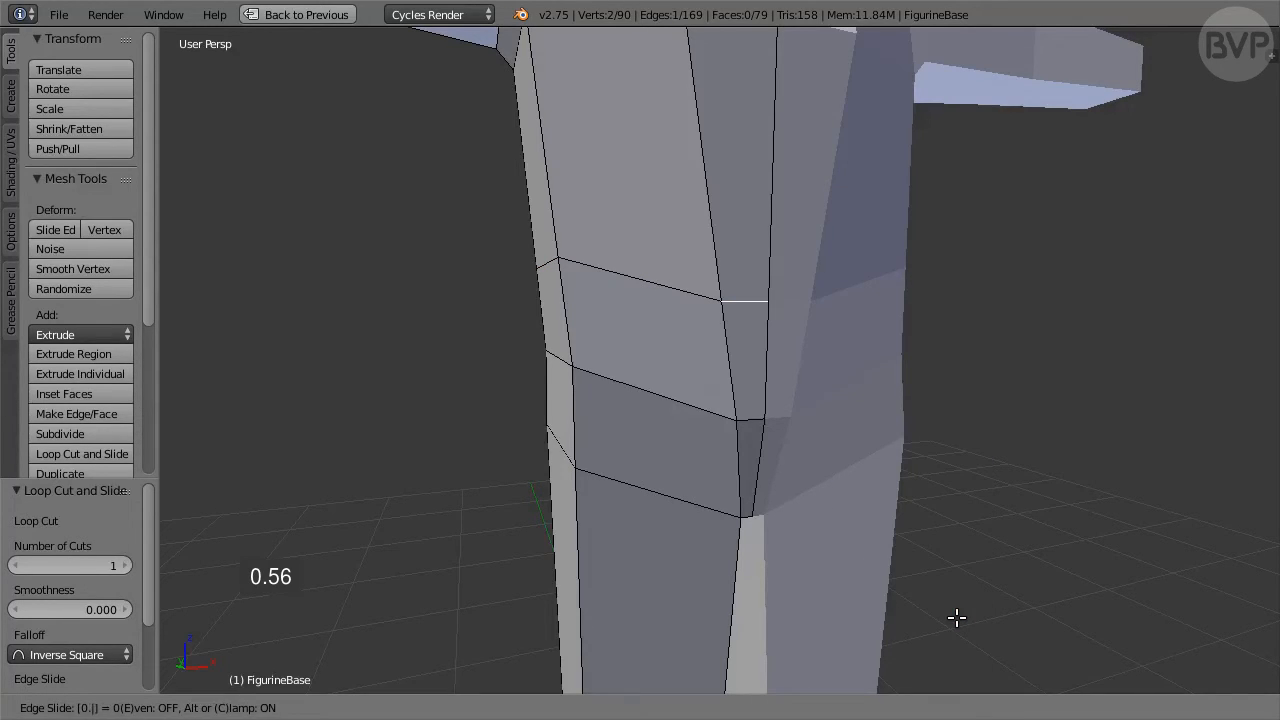
key(Return)
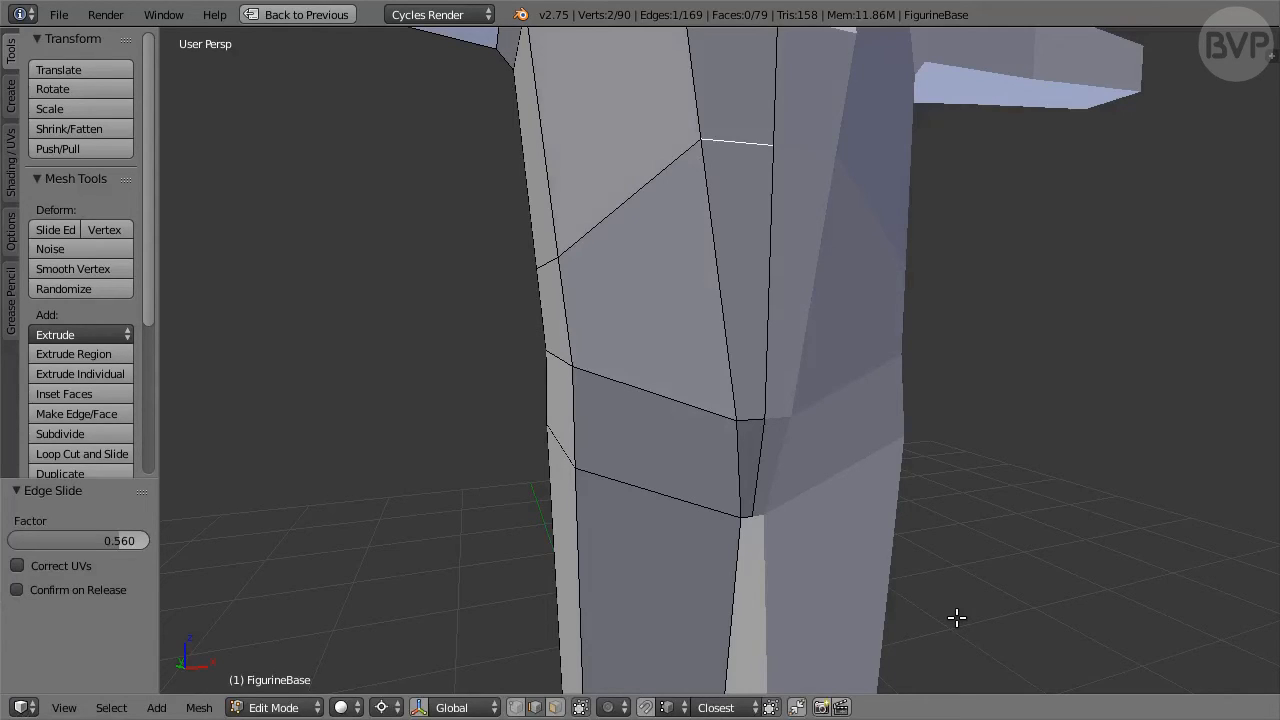
text(gy)
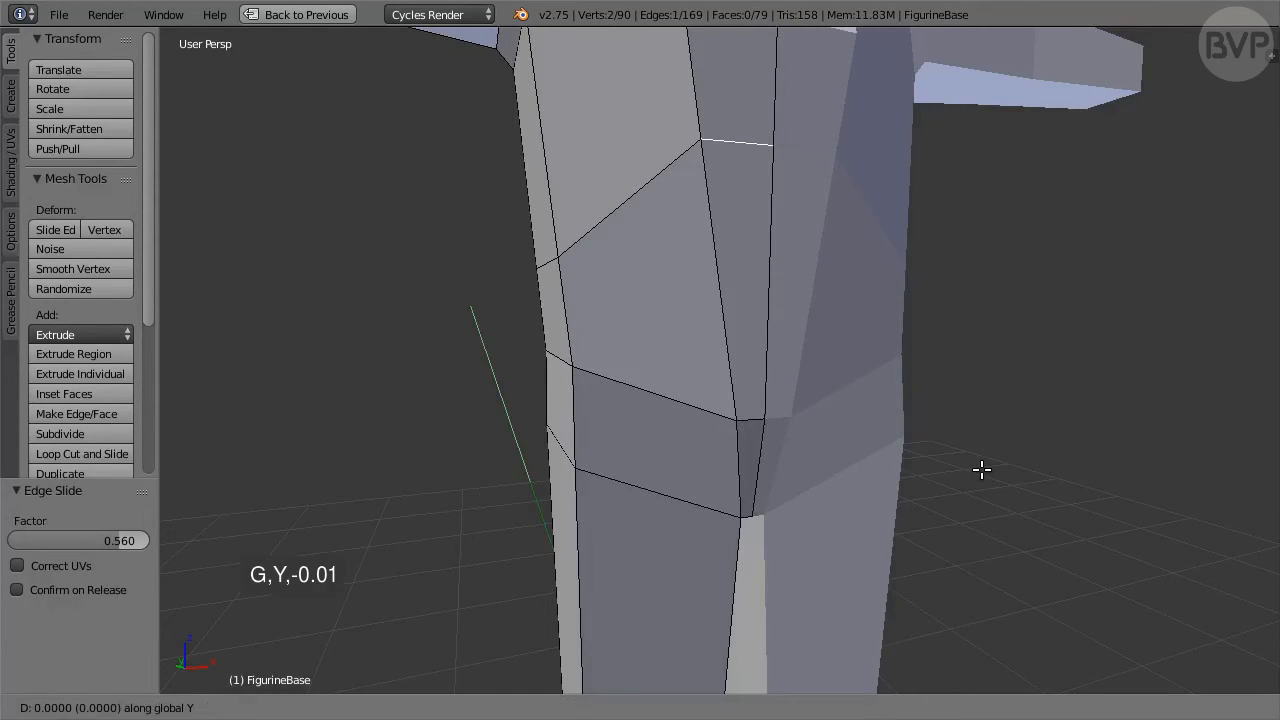
text(-0.01)
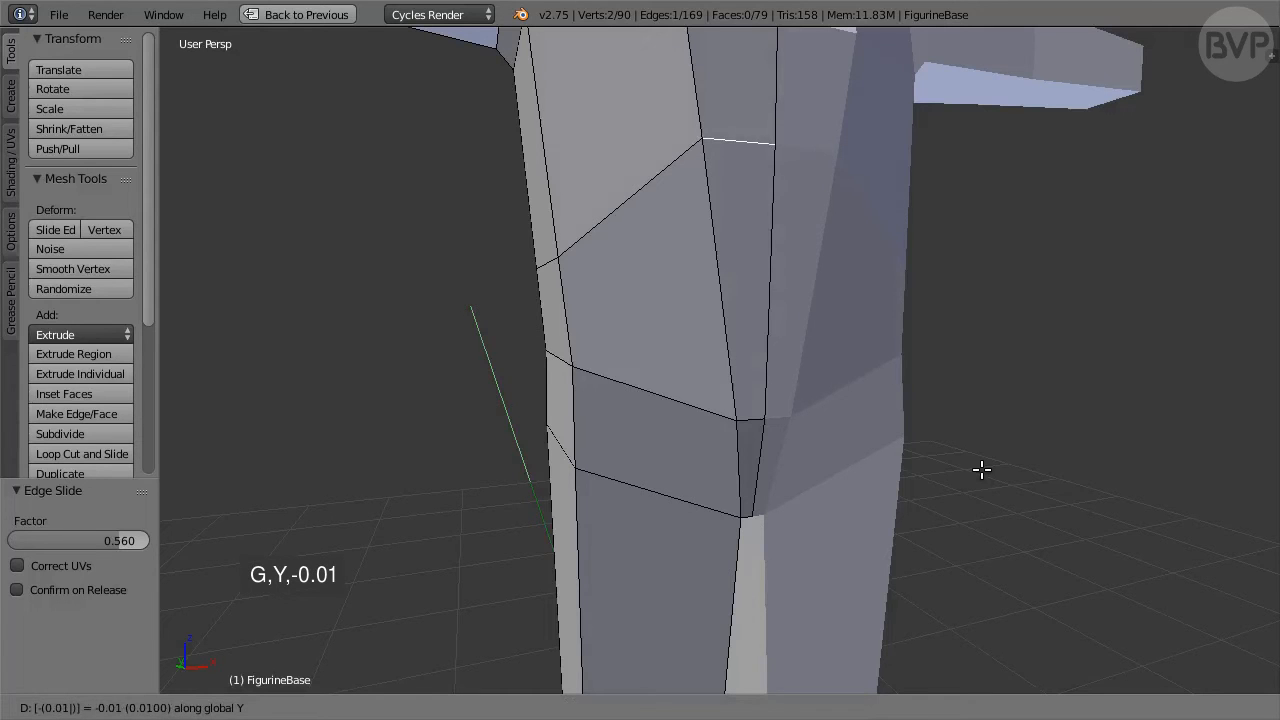
key(Return)
Edge-slide the back center edge of the waist loop by a factor of 0.44 and move it -0.017 along Y.
middle_drag(429, 346, 729, 300)
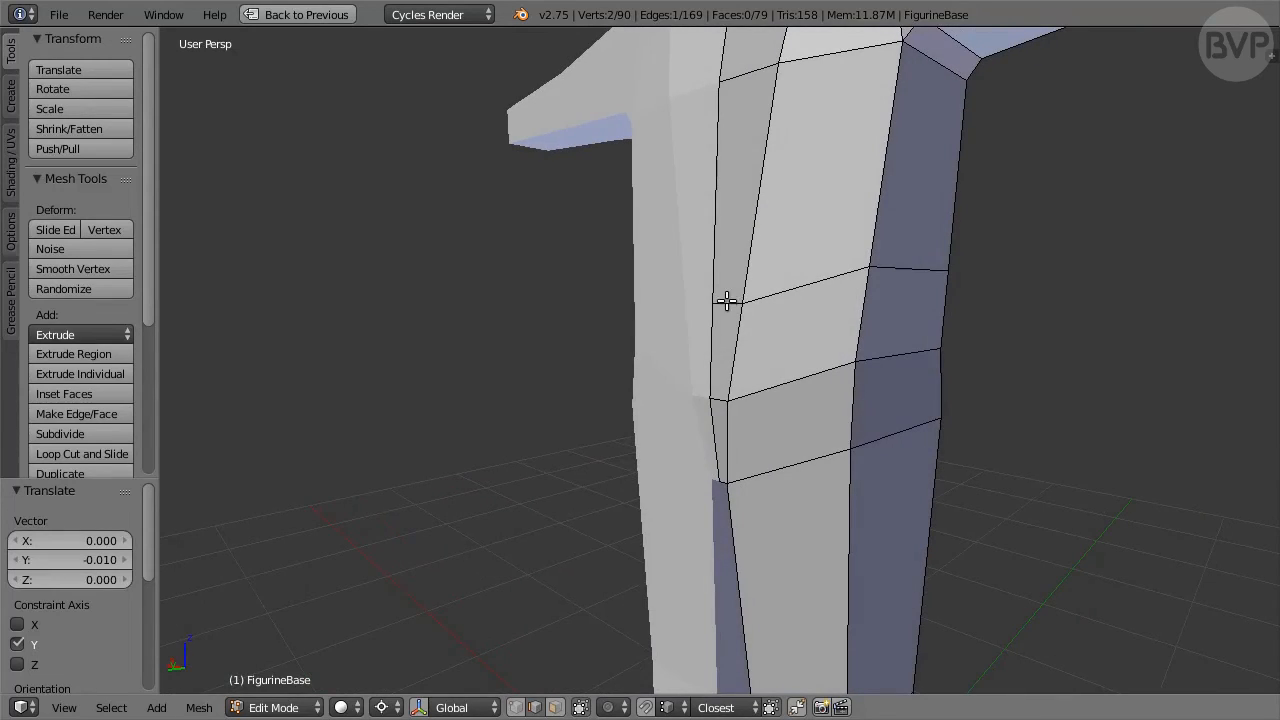
key(ctrl+e)
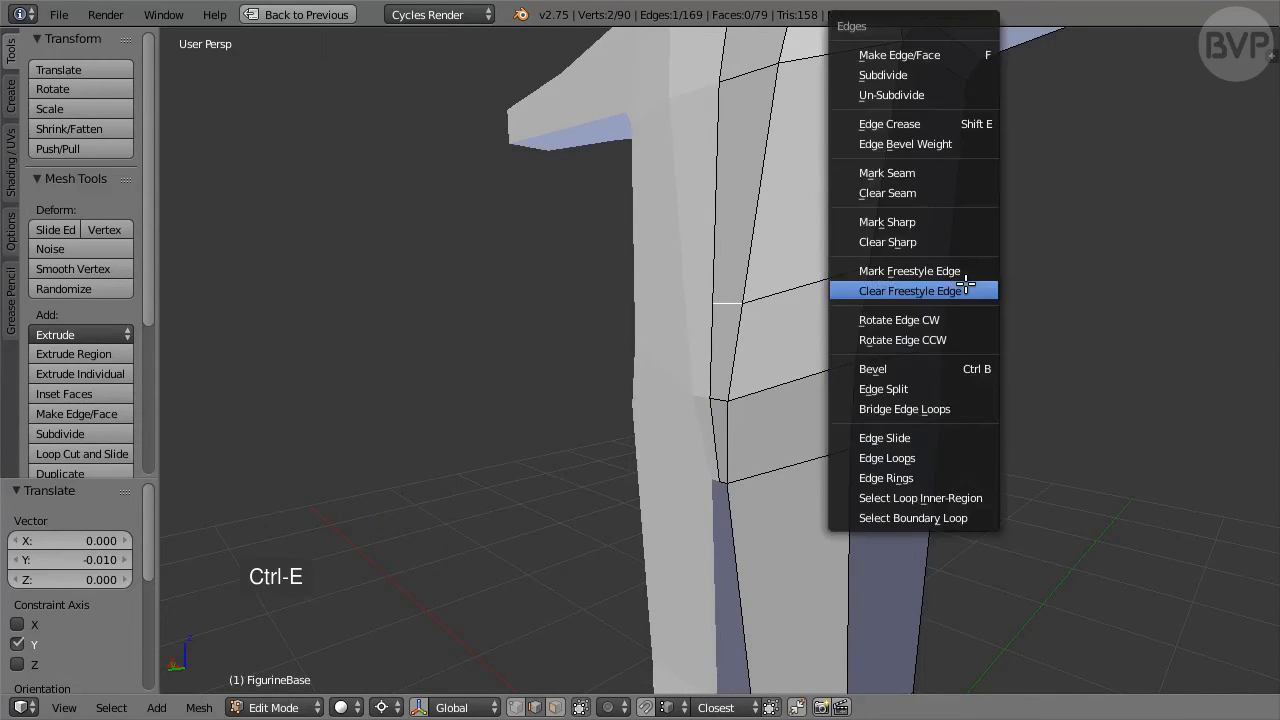
click(933, 436)
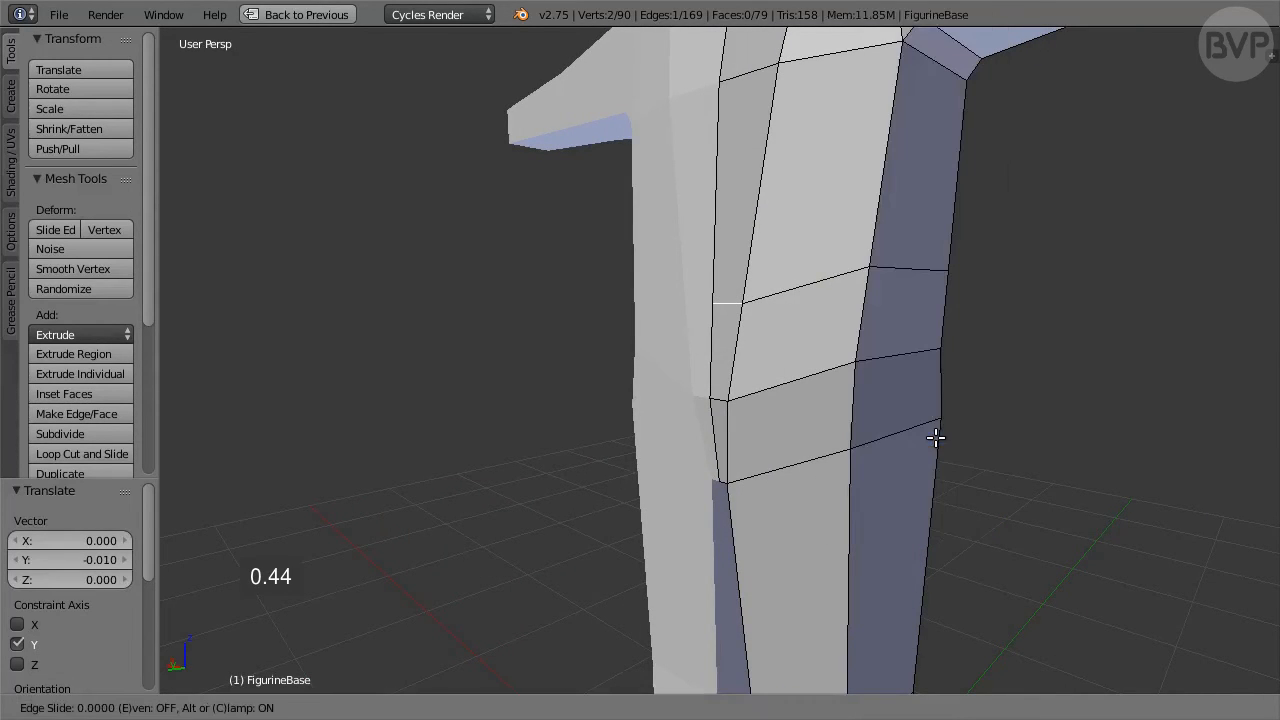
text(0.44)
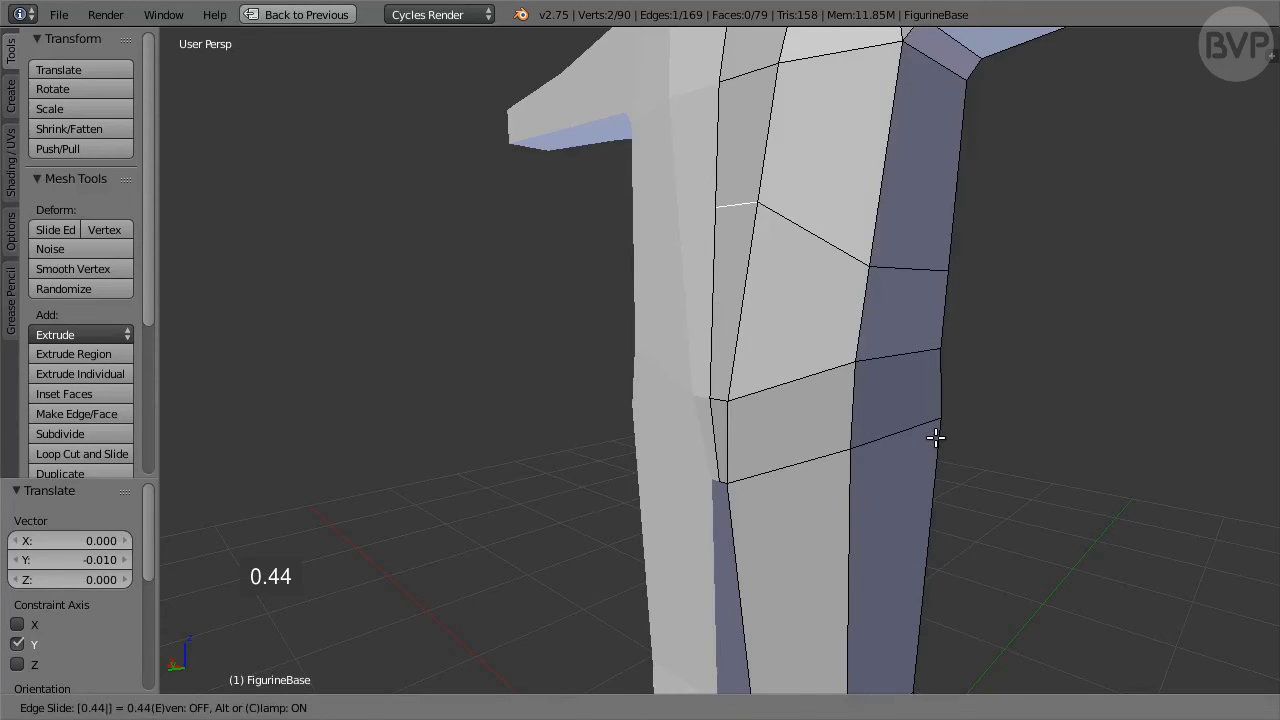
key(Return)
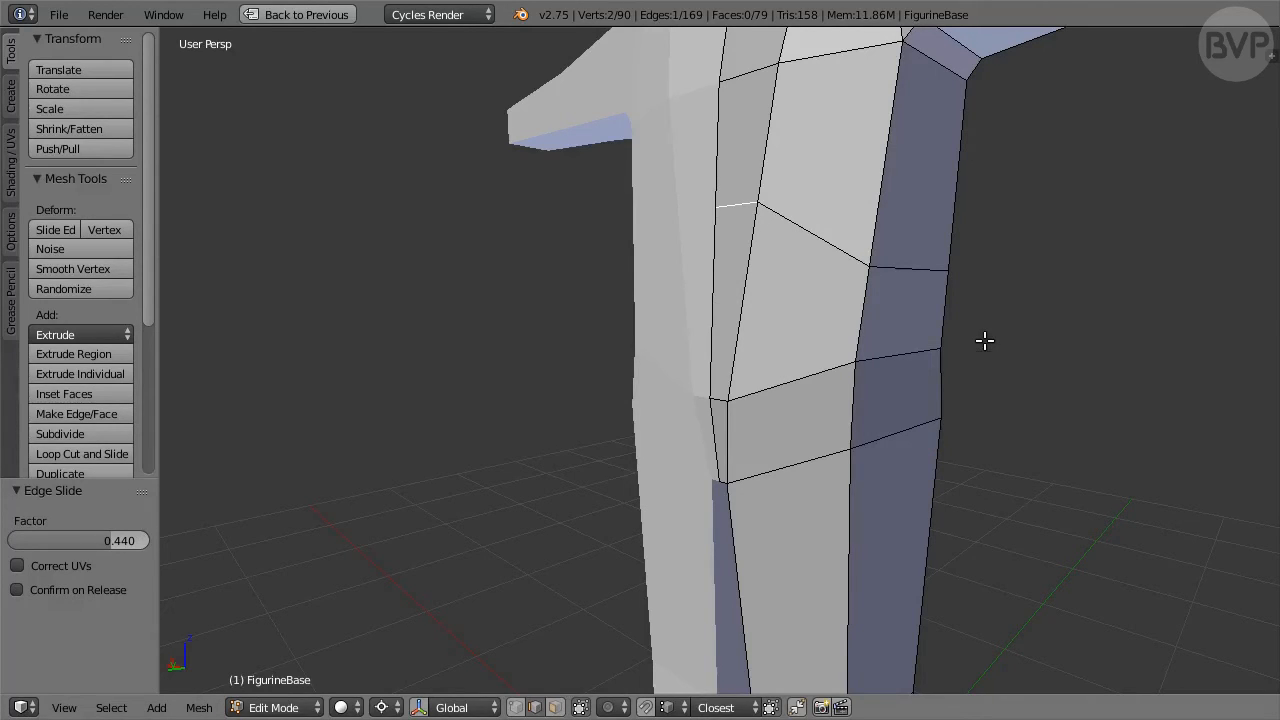
text(gy-0.0)
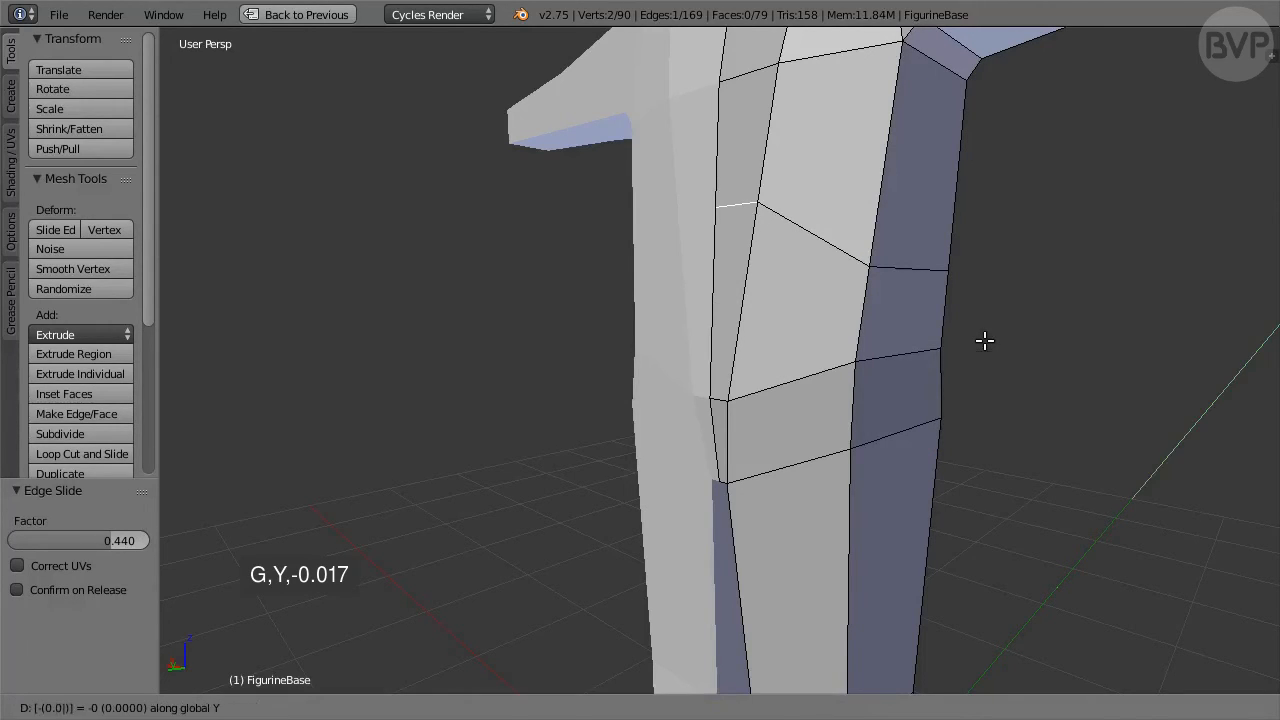
text(17)
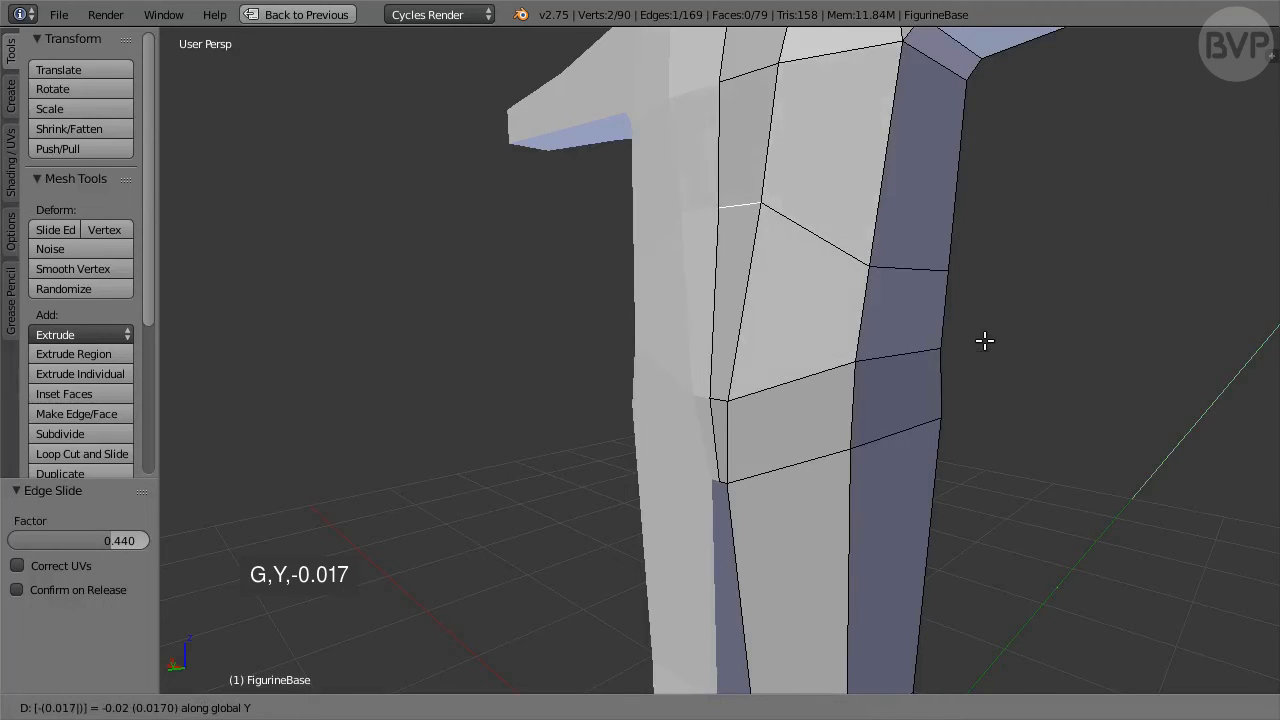
key(Return)
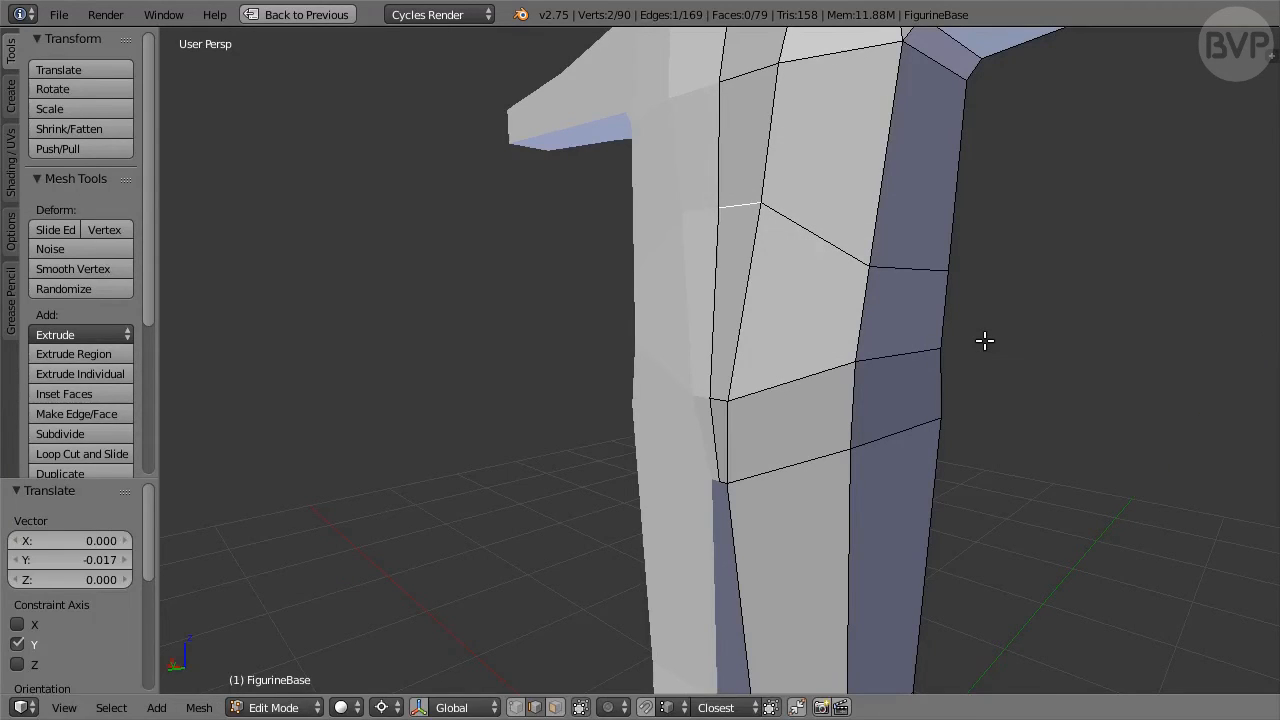
Add a single loop cut around the torso between the waist and hip loops with an edge slide of -0.042.
key(ctrl+r)
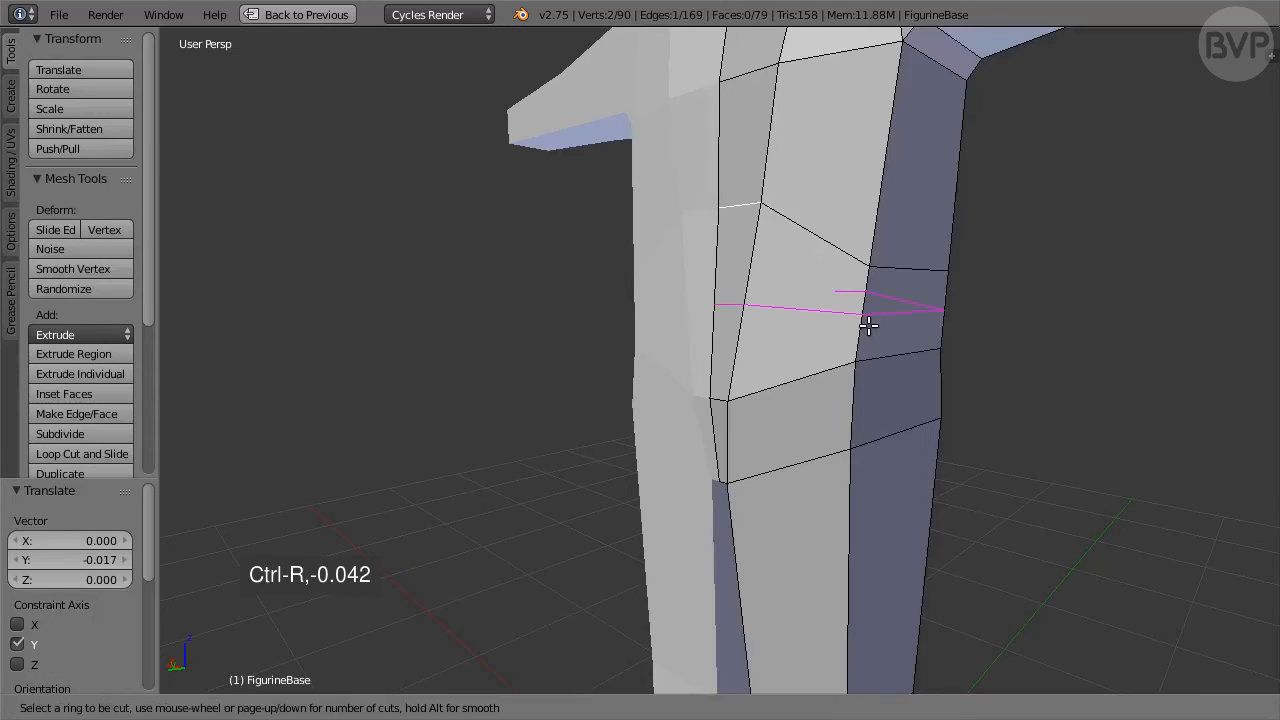
click(867, 325)
text(-(0.04)
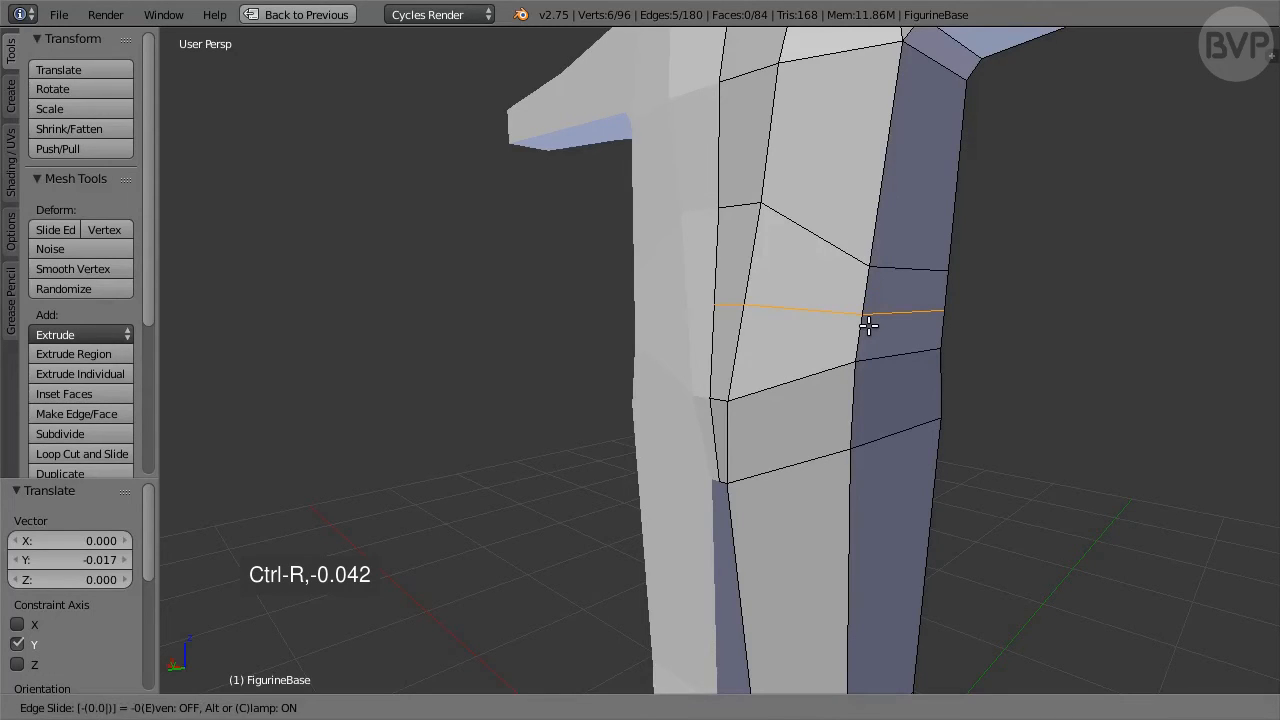
text(2)
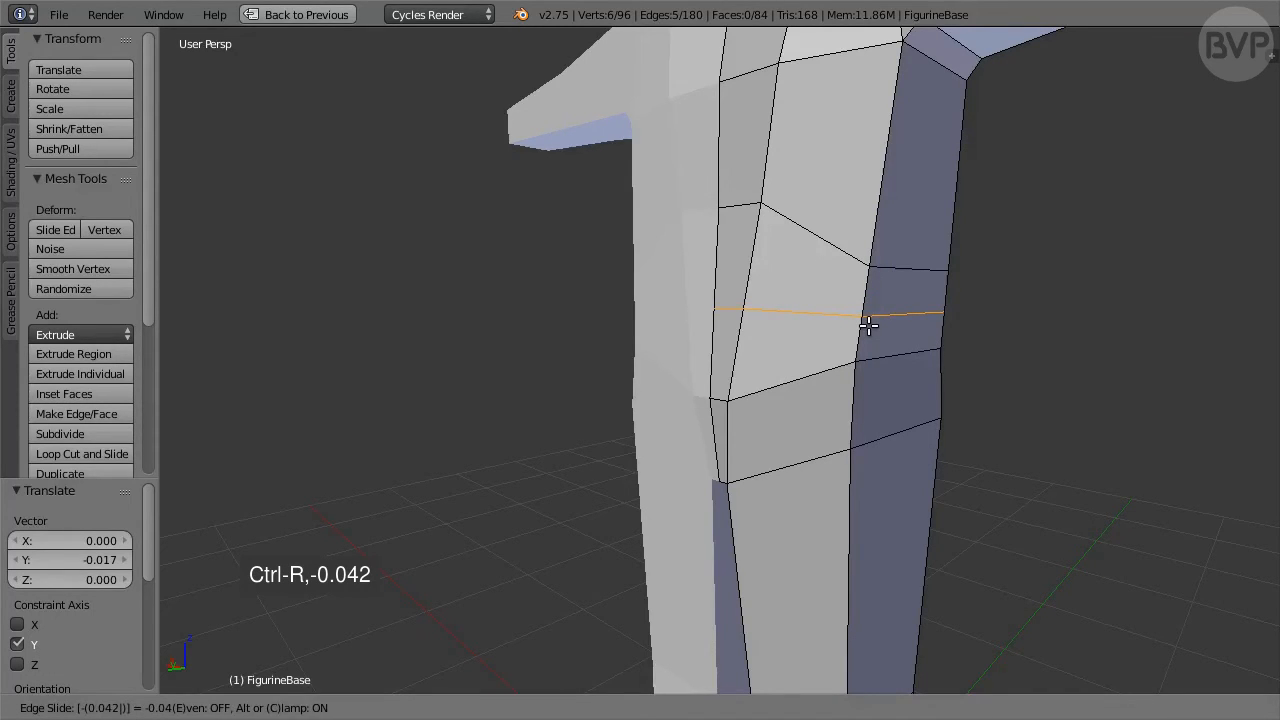
key(Return)
Select the whole center edge loop of the body and flatten it by scaling to 0 along X.
scroll(1003, 331, down, 5)
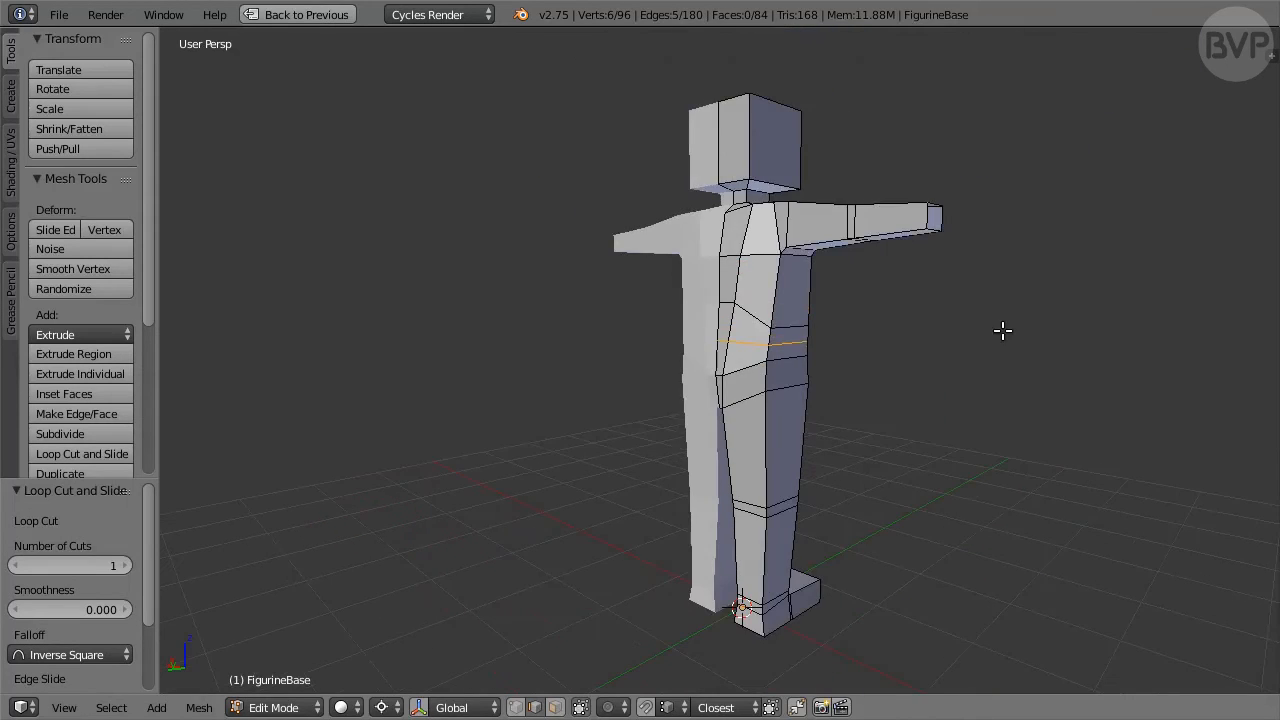
middle_drag(1003, 331, 619, 334)
scroll(742, 381, up, 1)
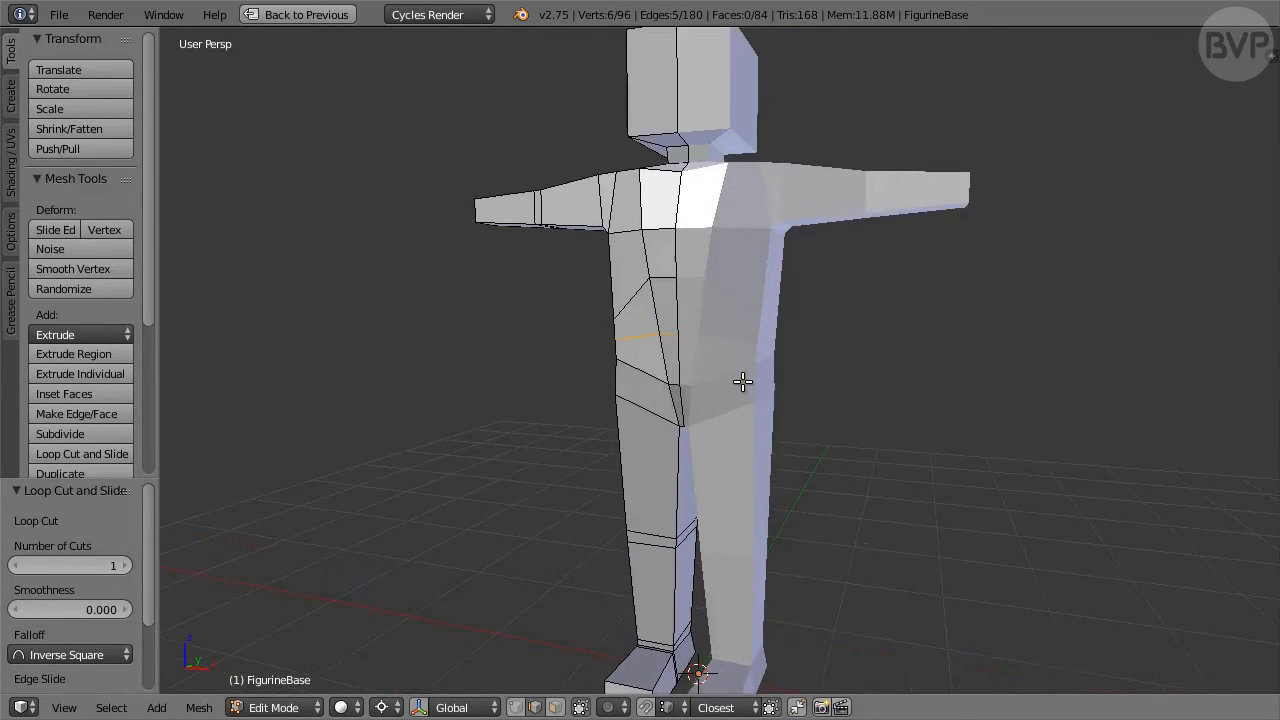
alt+click(680, 357)
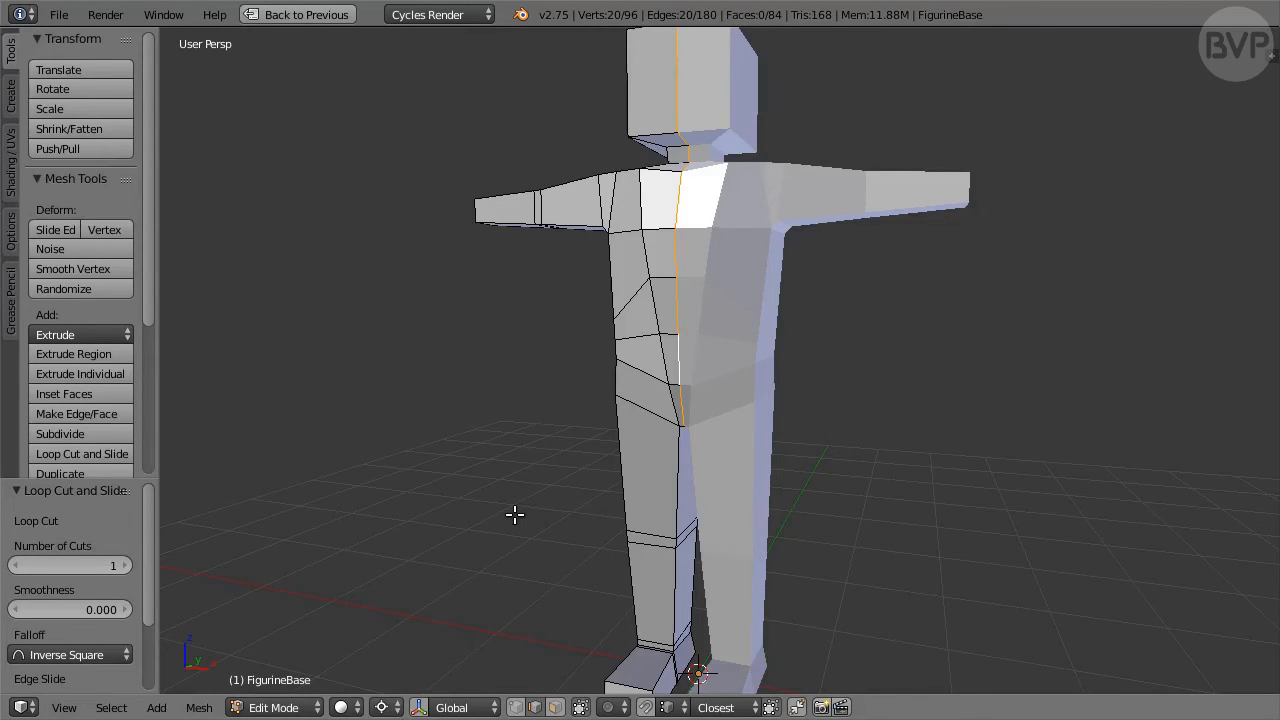
key(s)
key(x)
key(0)
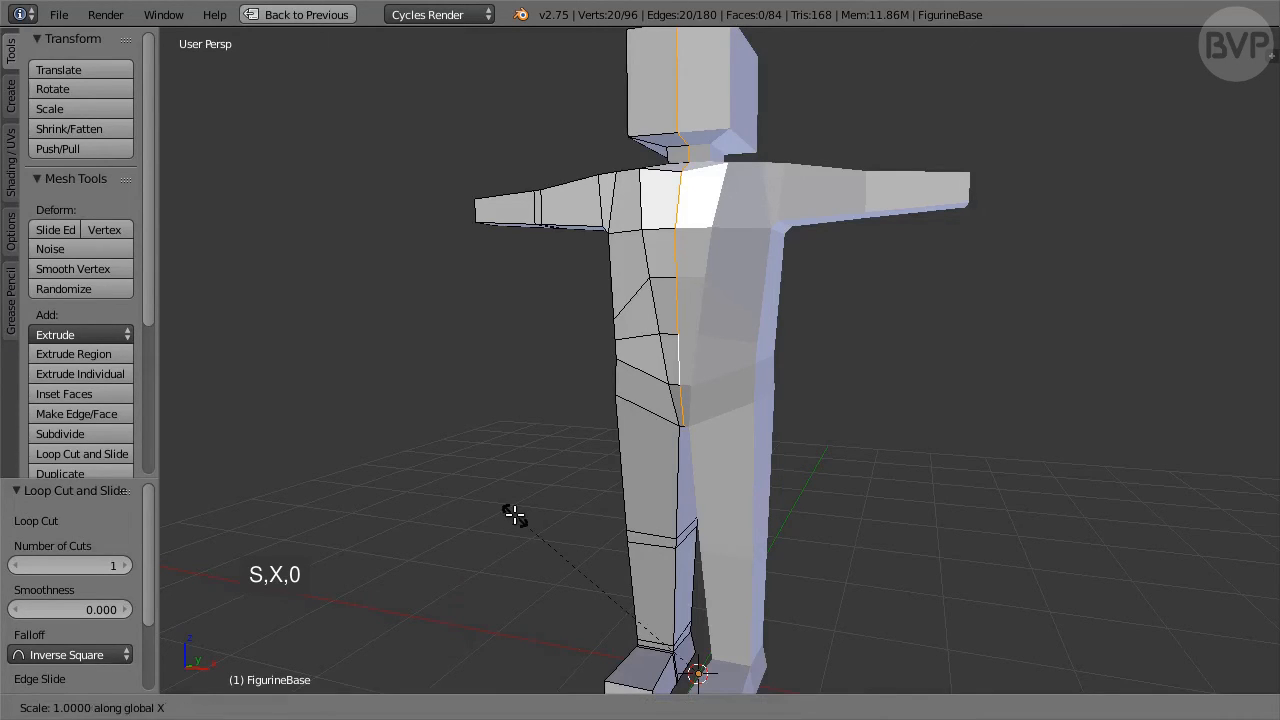
key(Return)
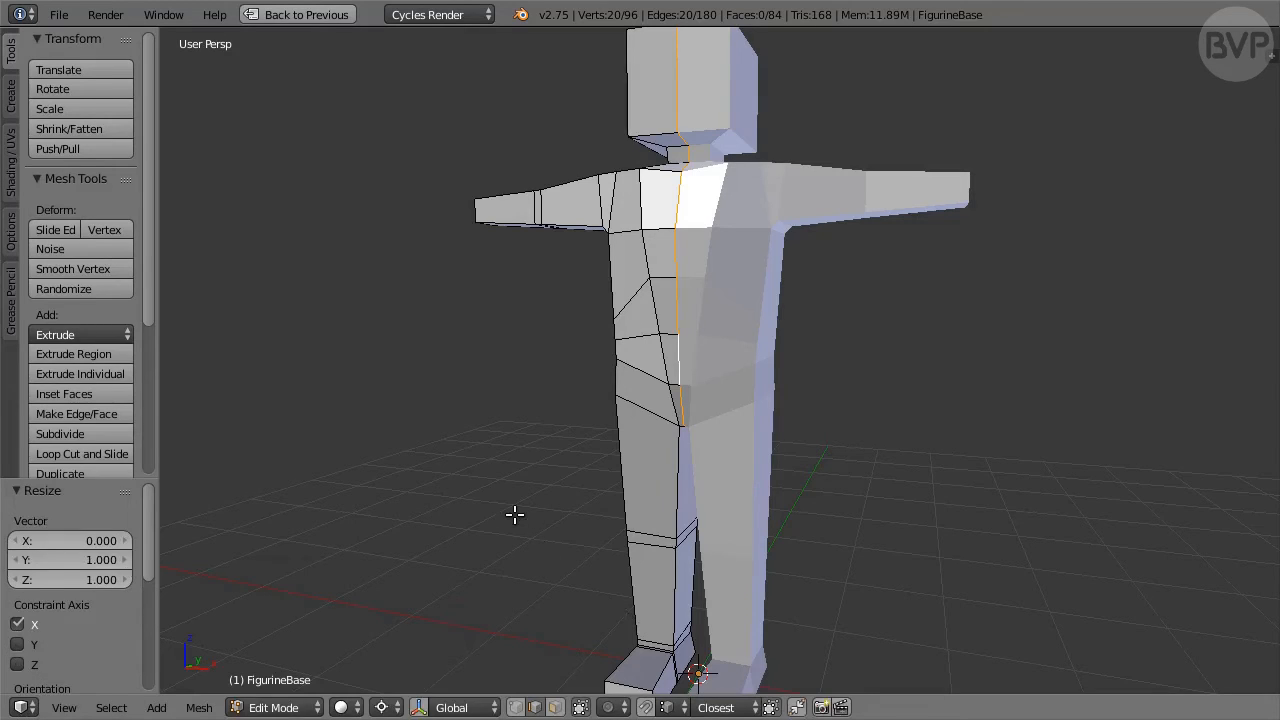
Return to Object Mode and enable Wire and Draw All Edges in the figurine's display settings, keeping the 3D view maximized at the end.
key(Tab)
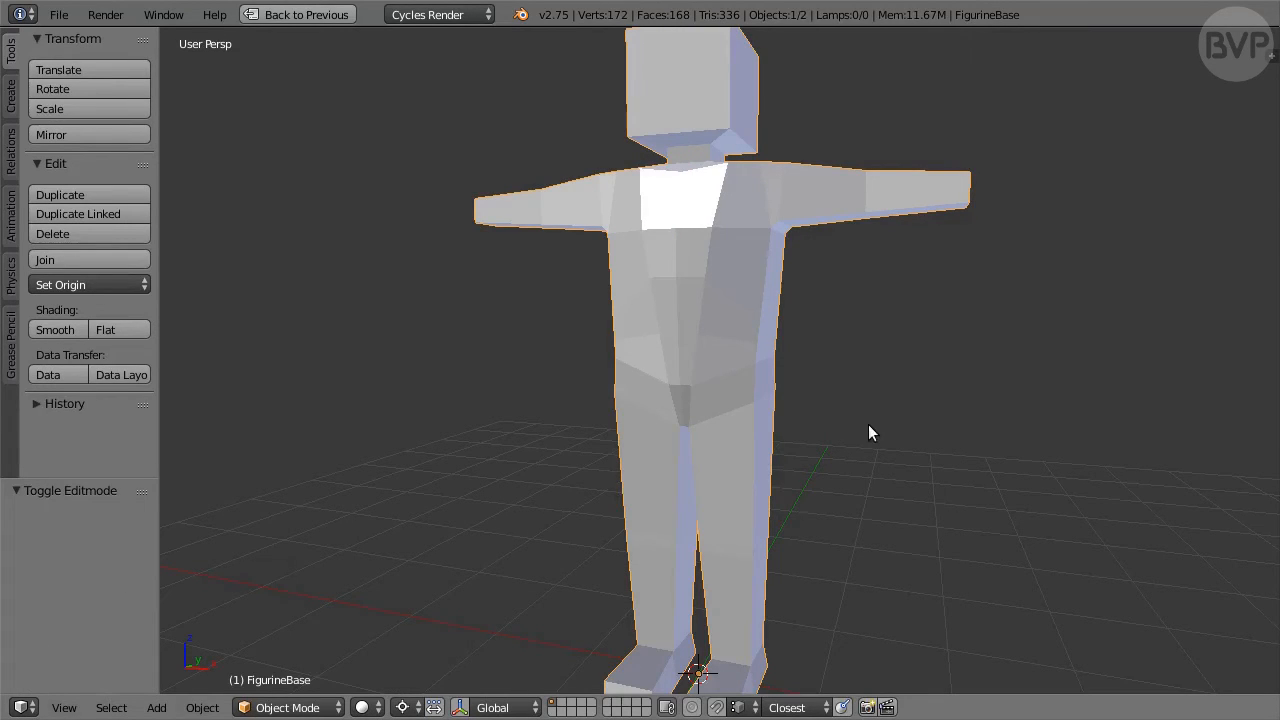
key(ctrl+Down)
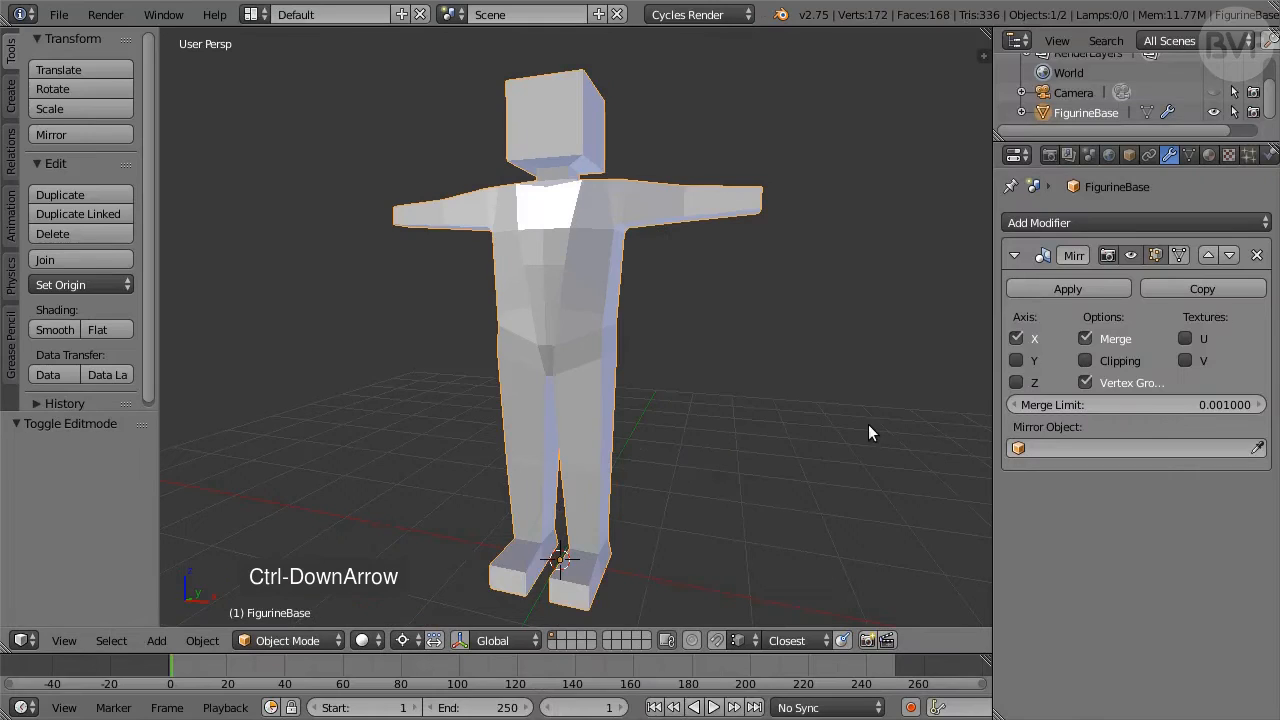
click(1129, 155)
scroll(1124, 387, down, 3)
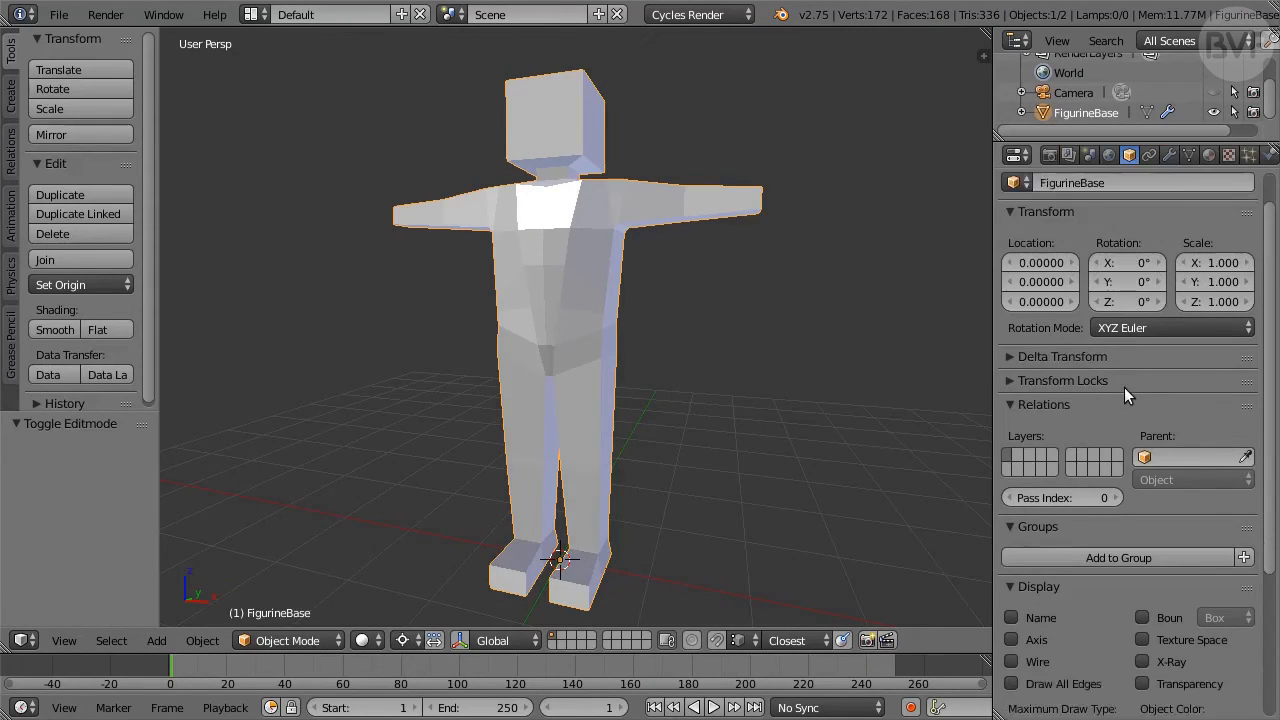
click(1012, 622)
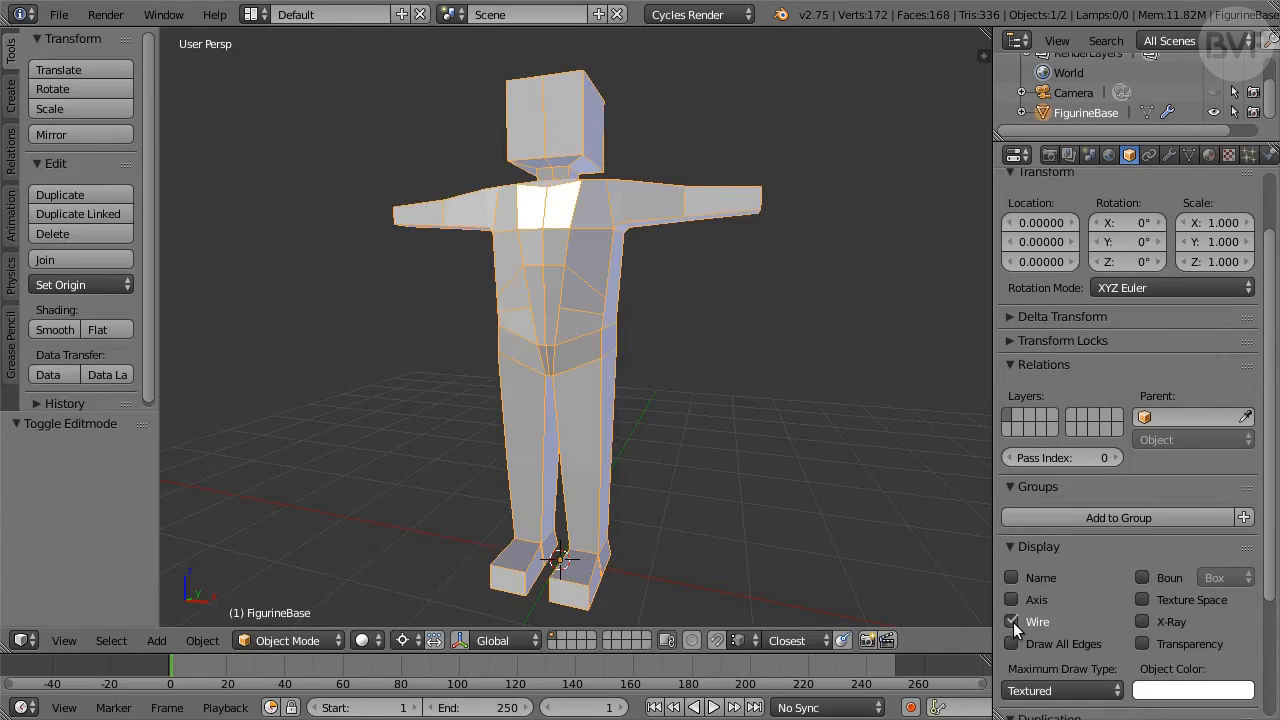
click(1012, 644)
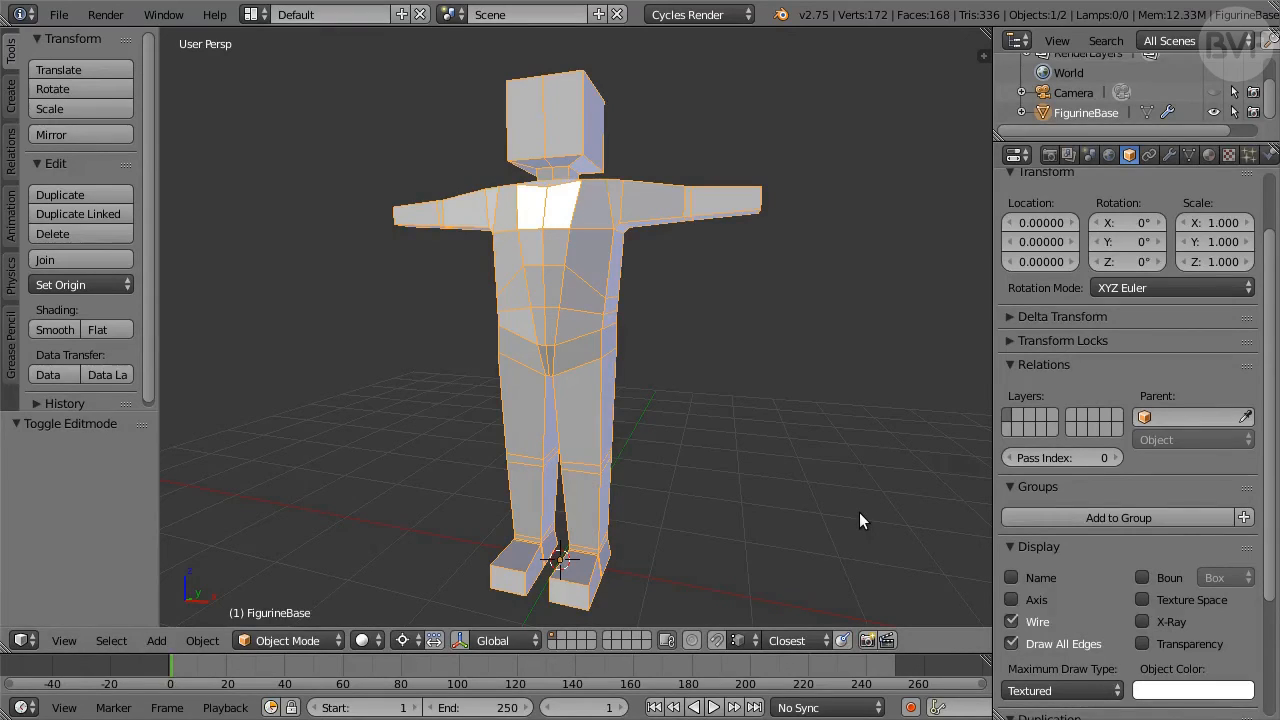
key(ctrl+Up)
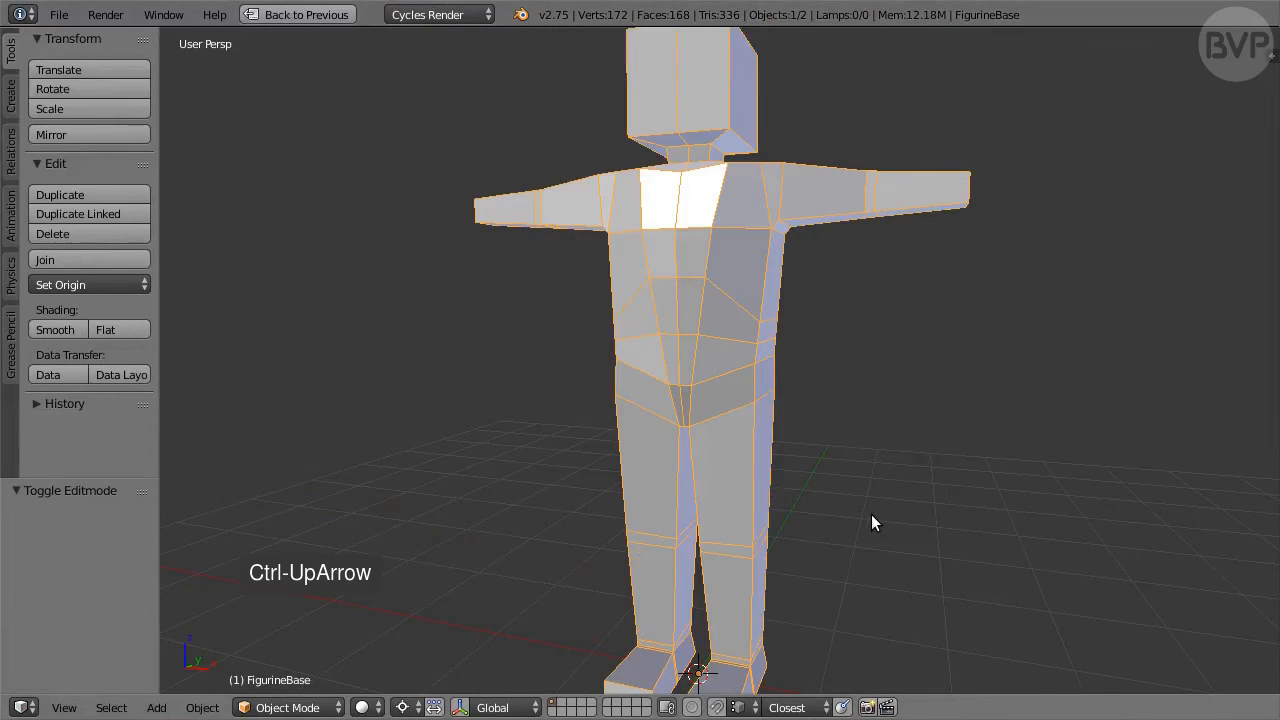
Inspect the figurine's wireframe edge flow from several angles, covering the chest, arms, legs, feet and shoulders.
middle_drag(900, 500, 942, 503)
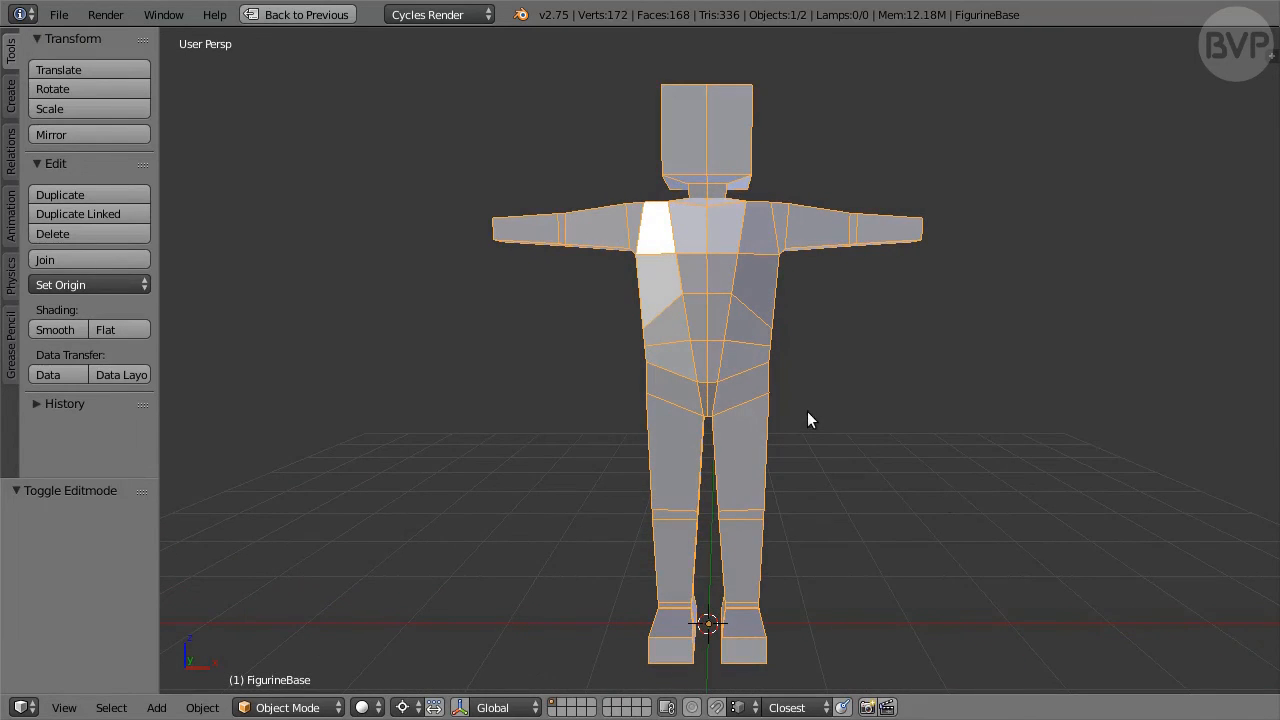
scroll(808, 413, up, 5)
shift+middle_drag(648, 258, 716, 428)
middle_drag(601, 420, 637, 452)
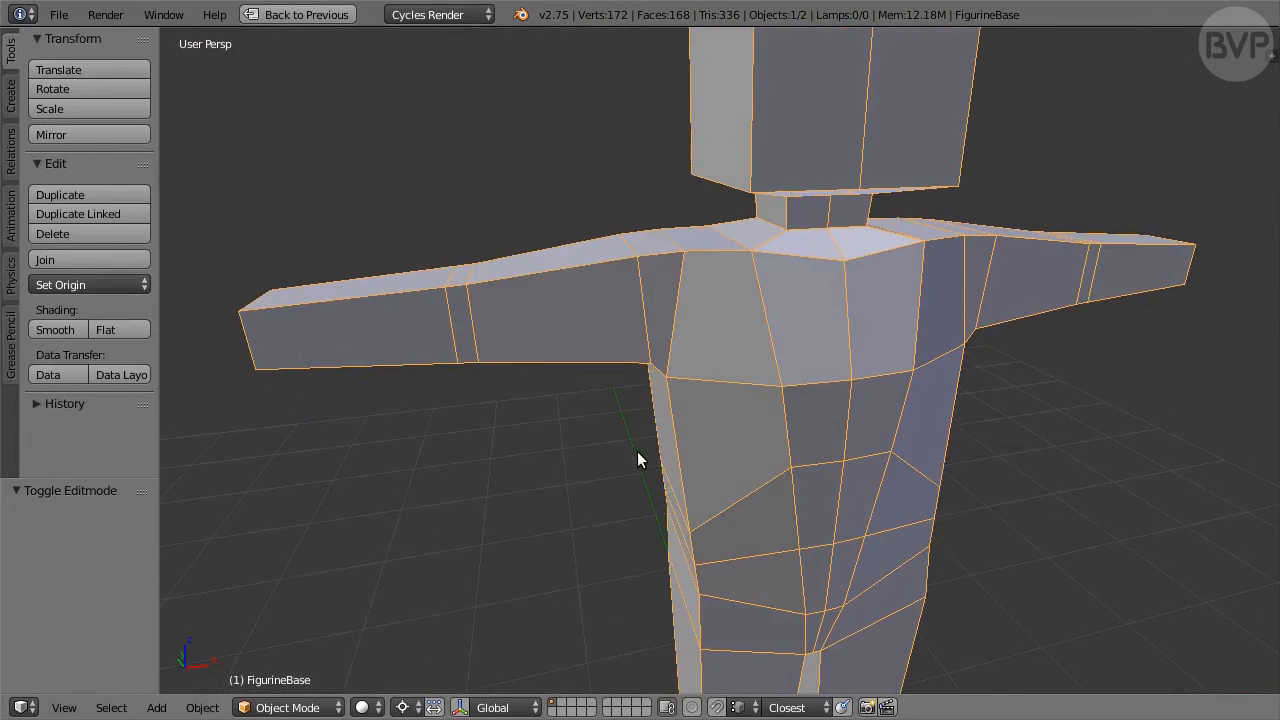
middle_drag(510, 400, 457, 391)
shift+middle_drag(757, 543, 704, 73)
middle_drag(703, 380, 647, 505)
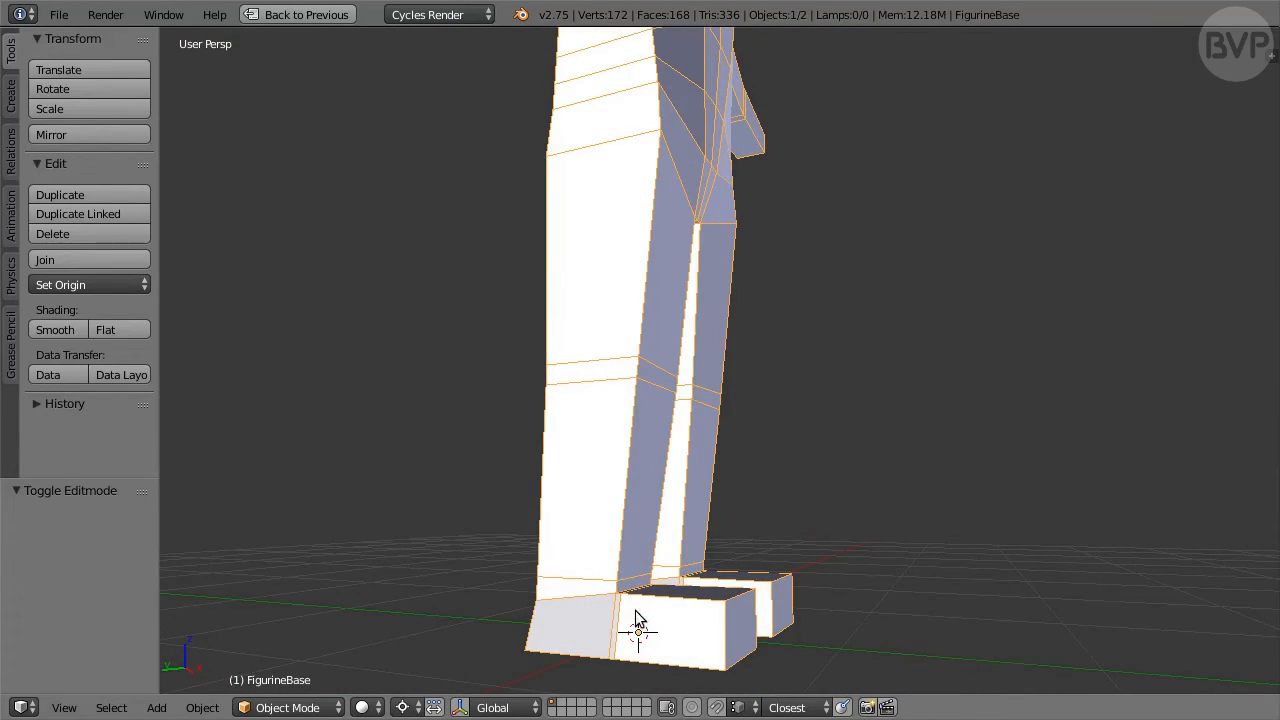
middle_drag(634, 614, 490, 391)
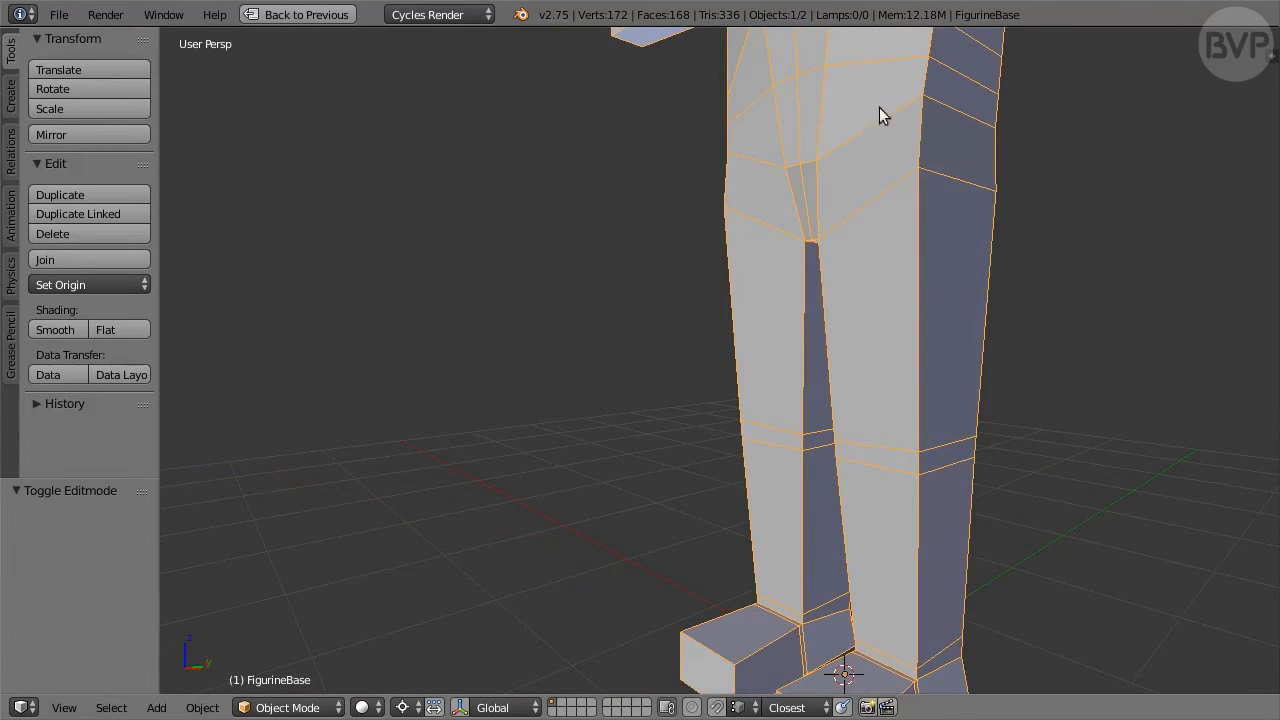
shift+middle_drag(879, 107, 785, 474)
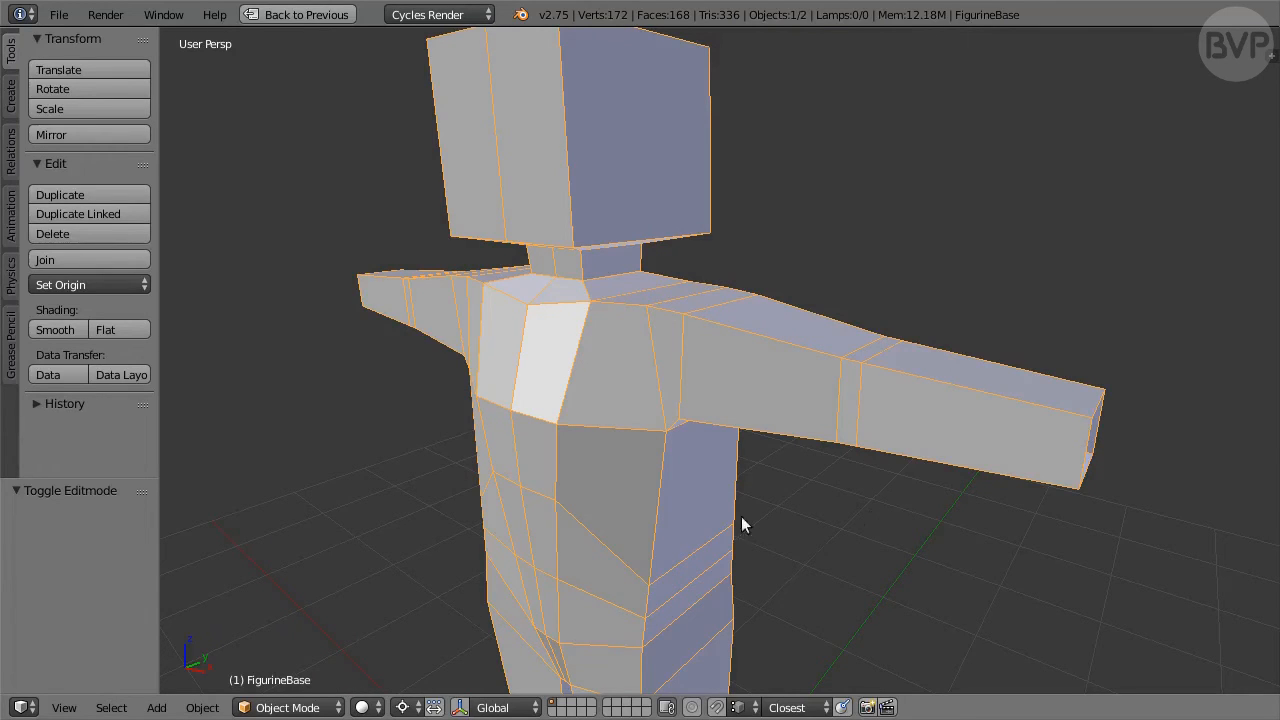
middle_drag(465, 492, 541, 416)
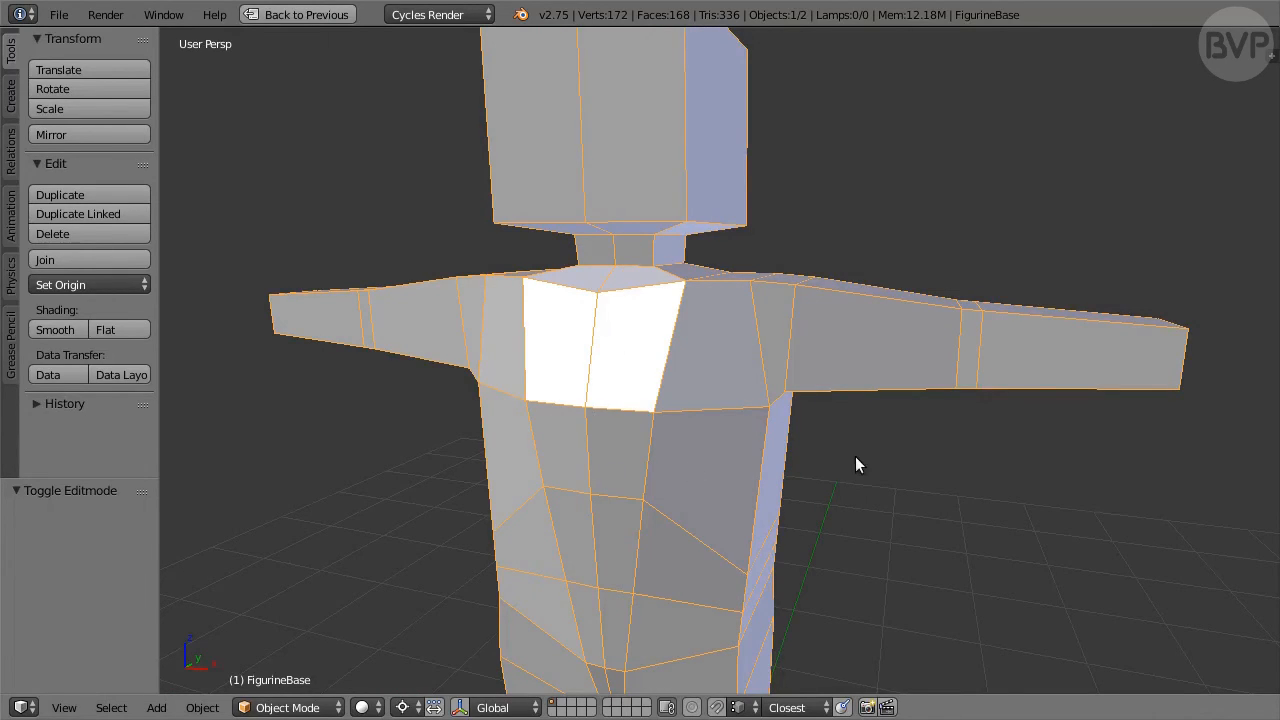
Add level 1 subdivision to the figurine and check the smoothed torso, crotch, legs and feet.
key(ctrl+1)
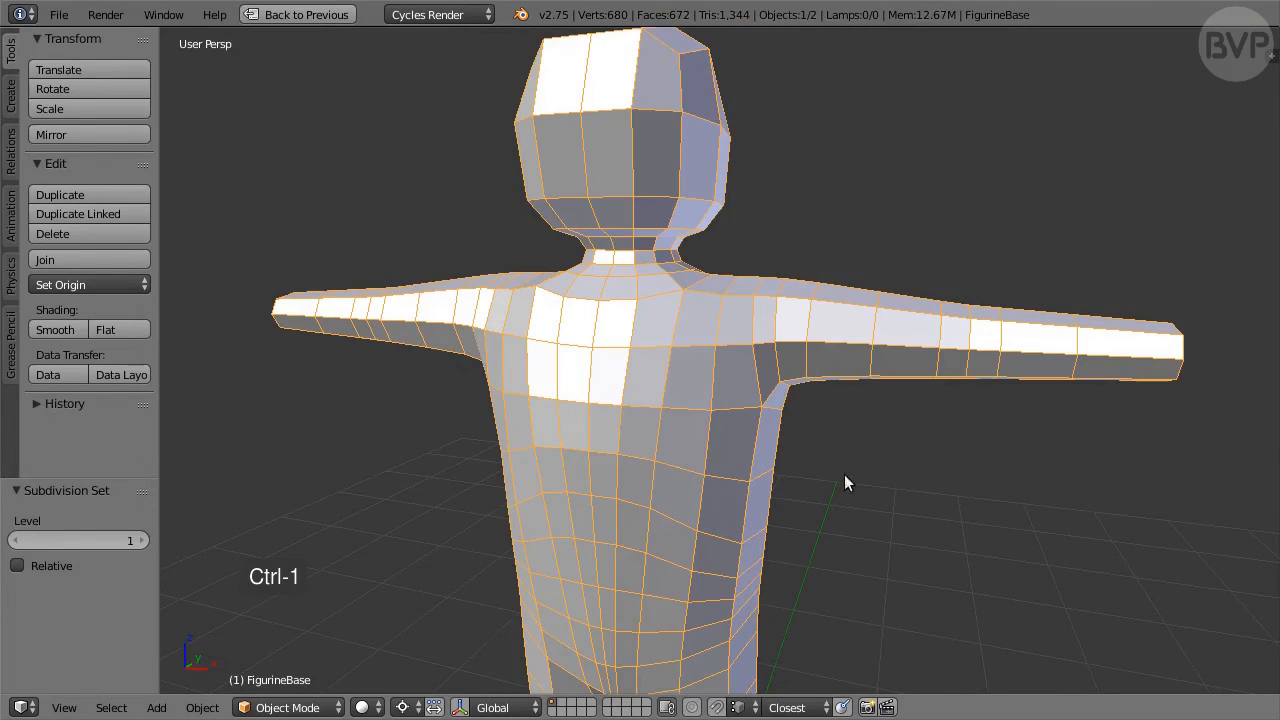
scroll(835, 510, down, 2)
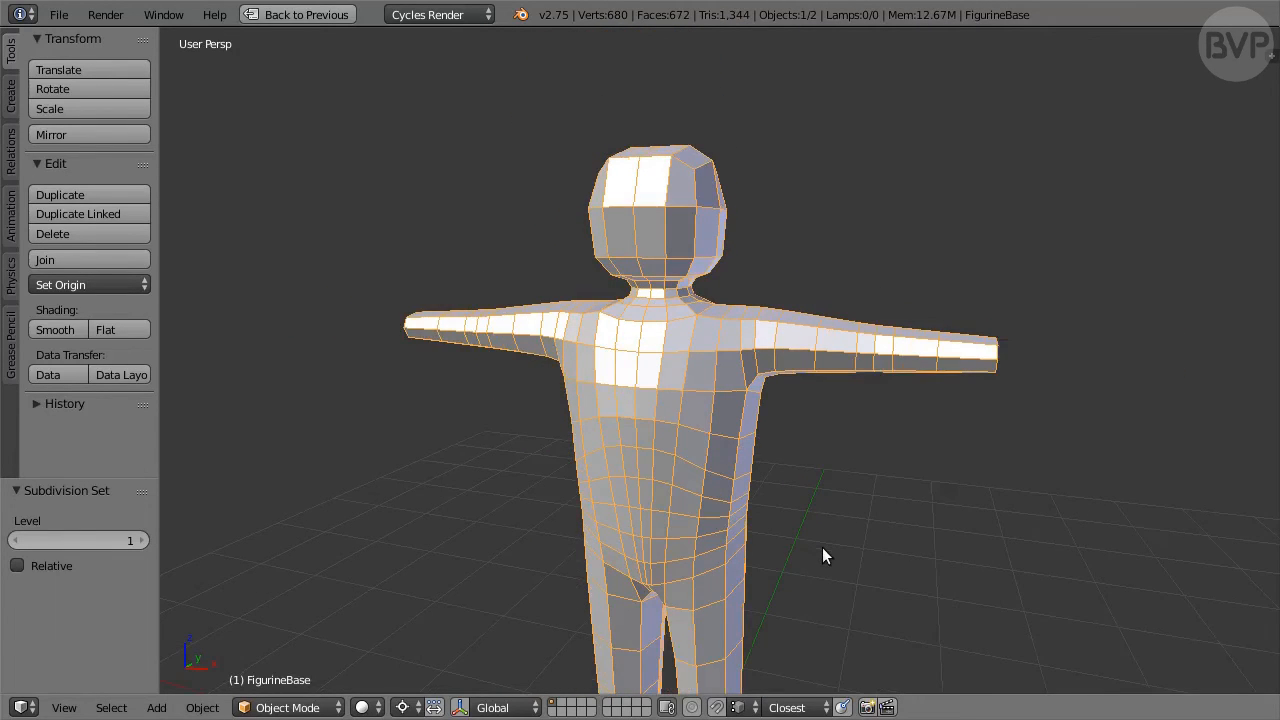
shift+middle_drag(822, 547, 801, 257)
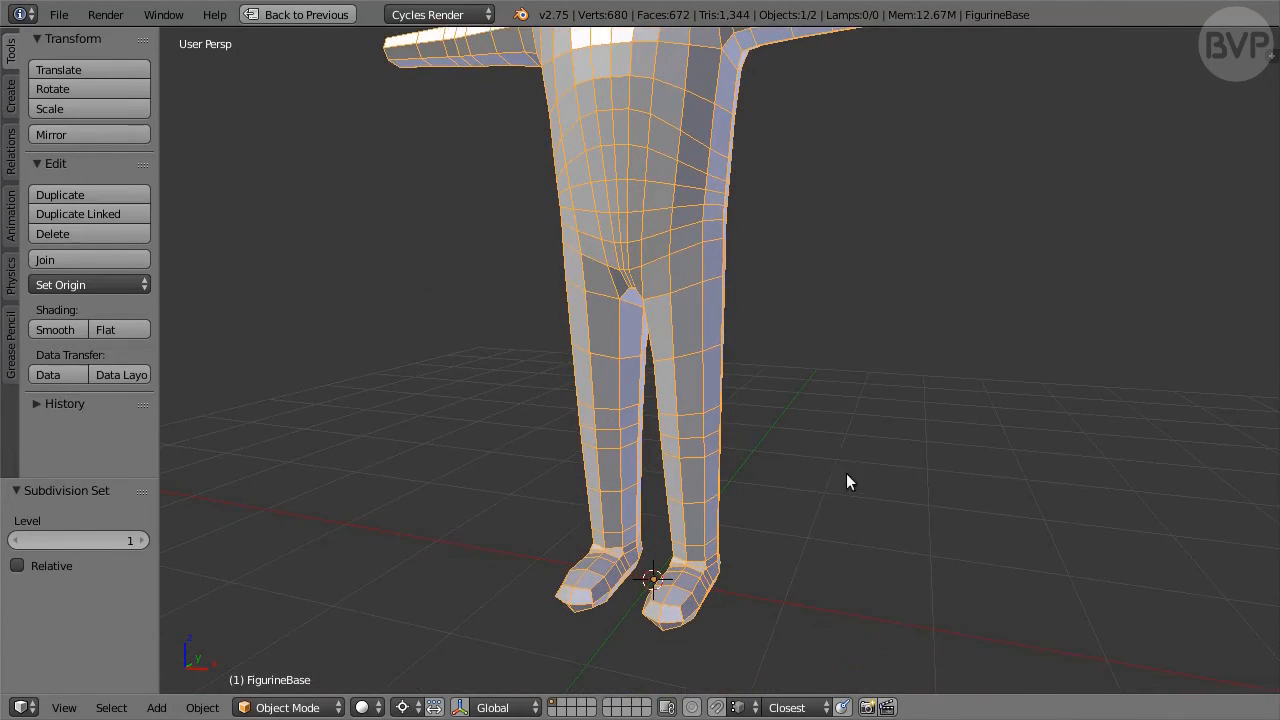
middle_drag(846, 480, 818, 452)
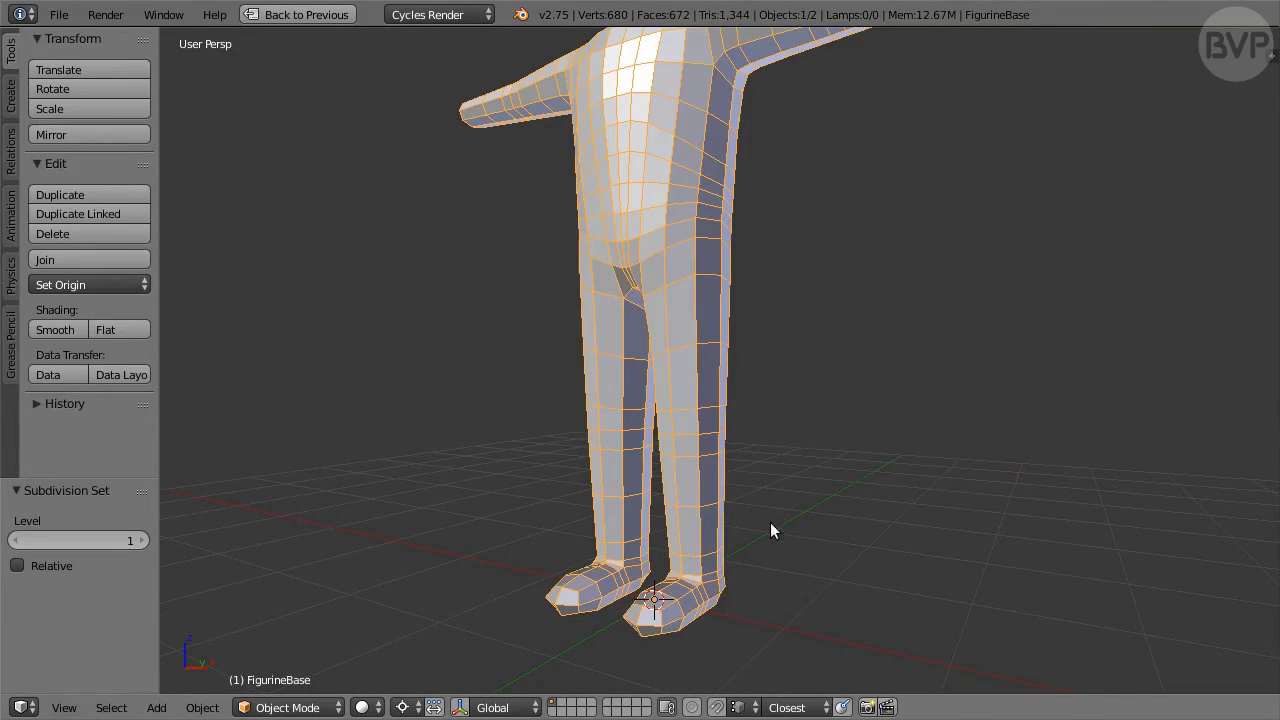
mouse_move(652, 412)
middle_down()
mouse_move(1086, 406)
mouse_move(649, 430)
middle_up()
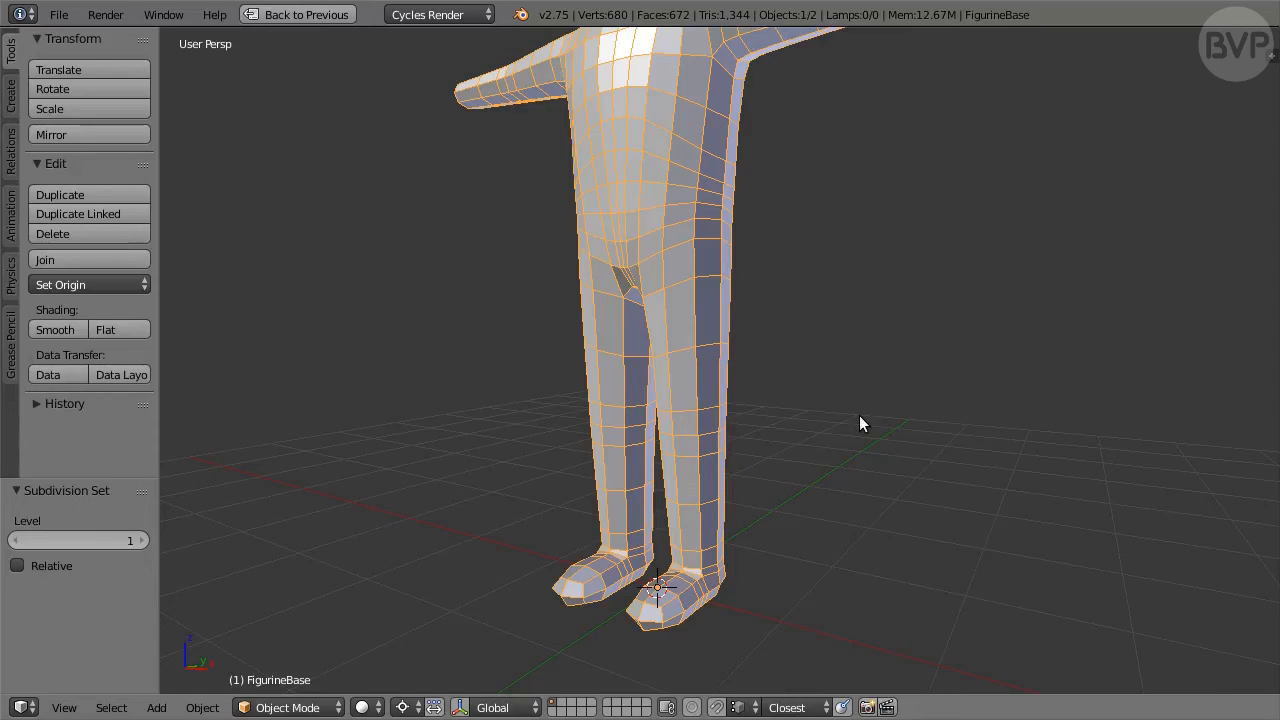
Show the transform properties and enter Edit Mode with wireframe shading, focusing on the figurine's hip and crotch area.
key(n)
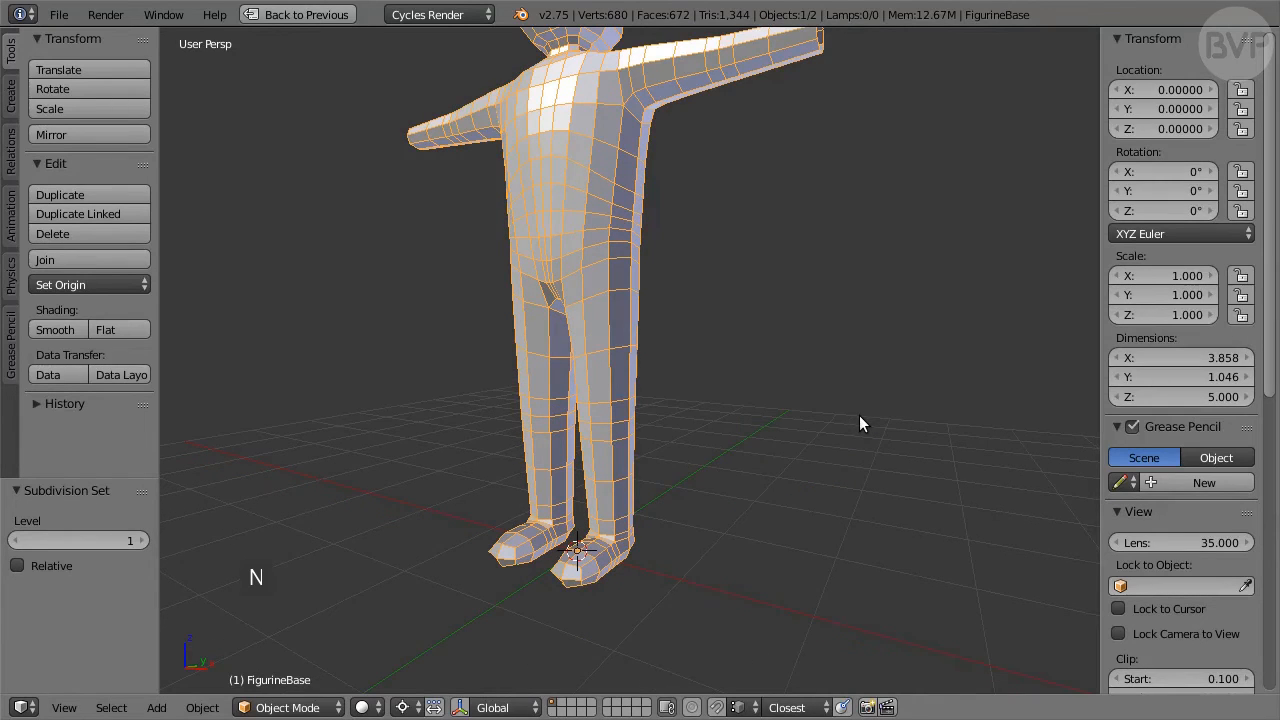
key(Tab)
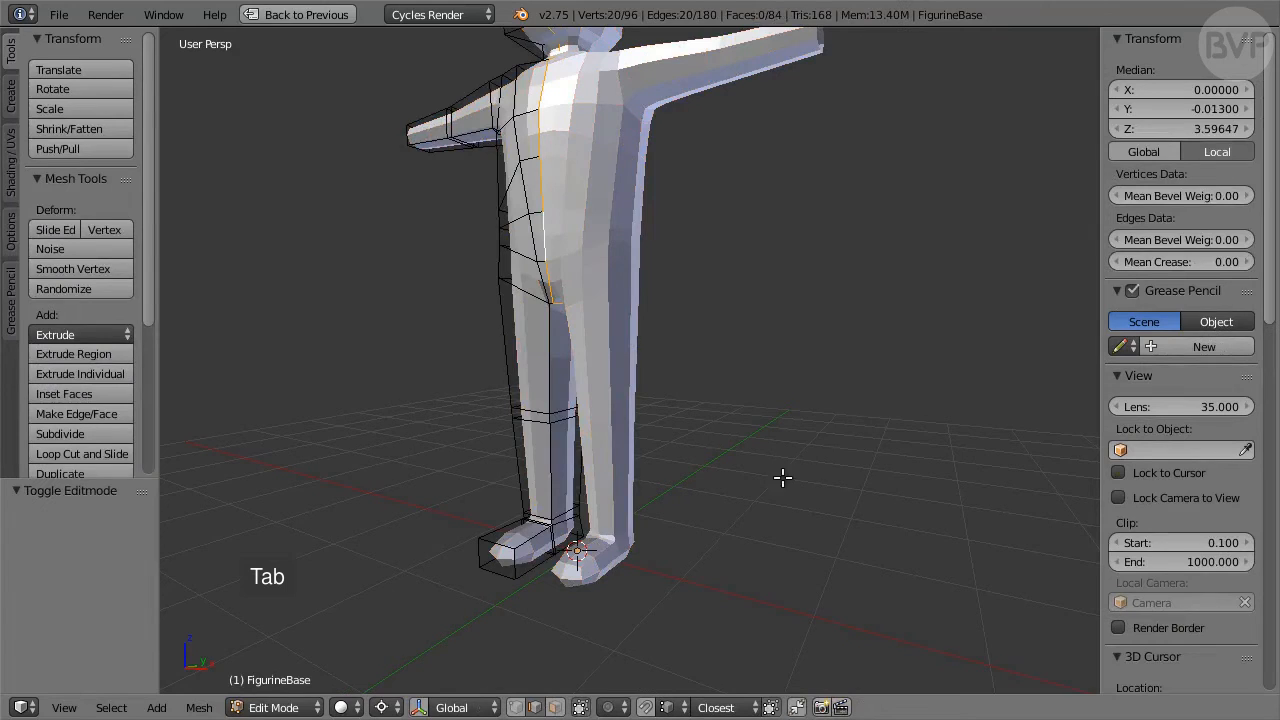
key(z)
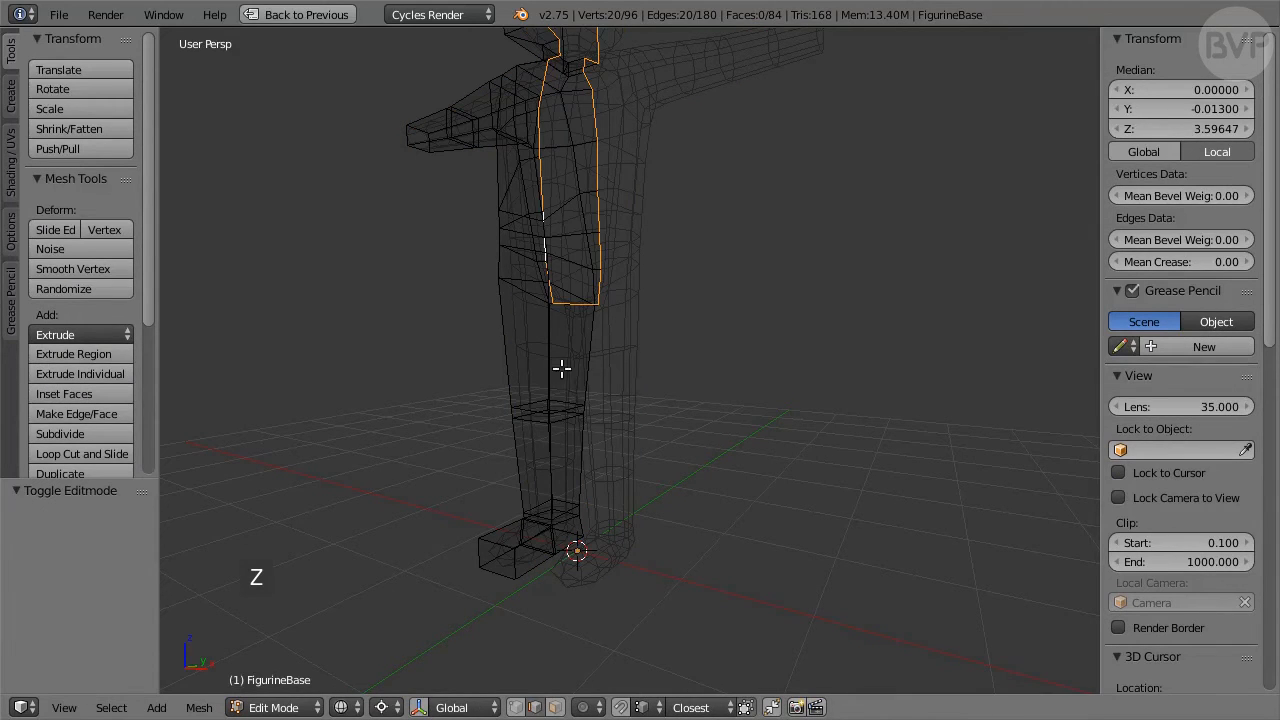
middle_drag(561, 368, 651, 429)
scroll(720, 447, up, 5)
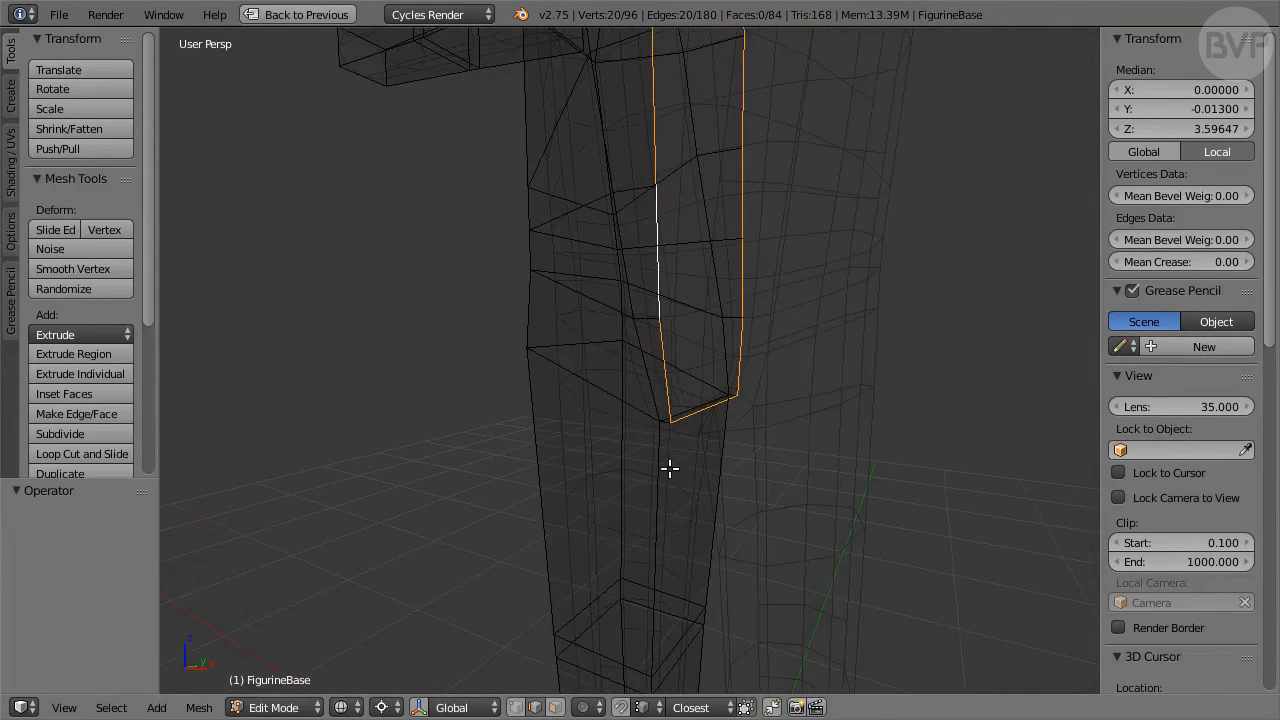
middle_drag(529, 434, 682, 493)
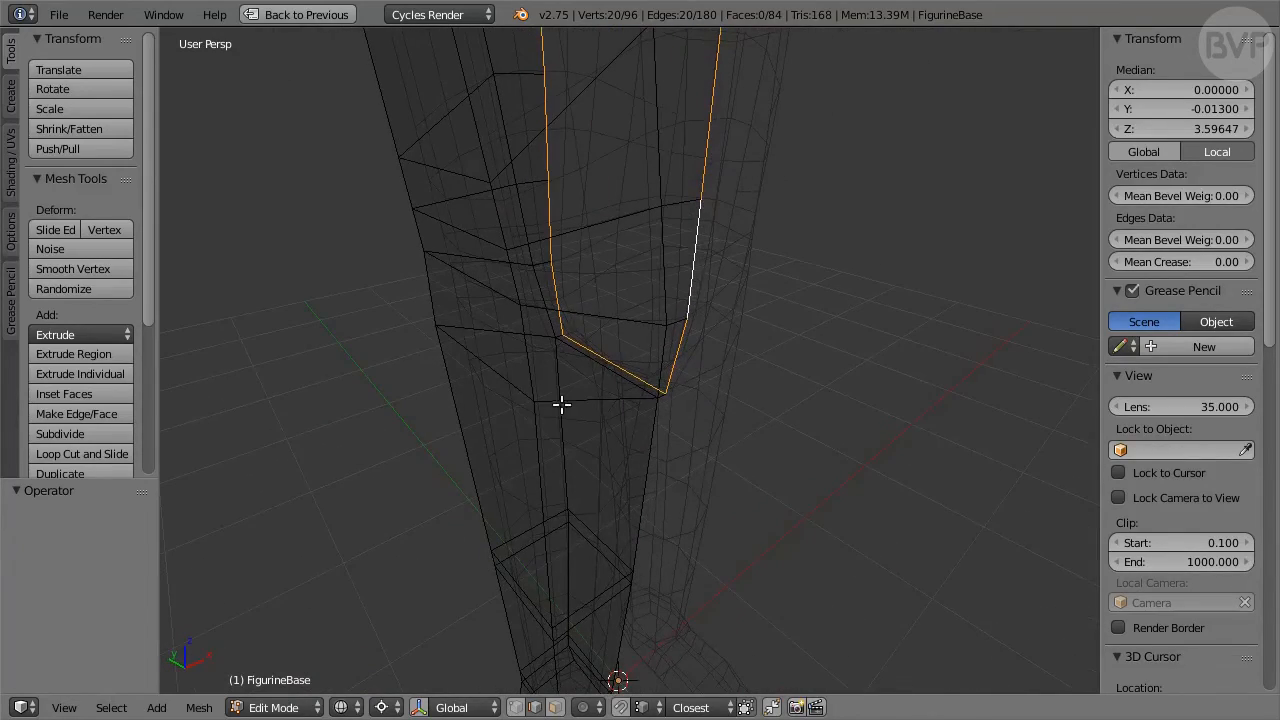
Select the edge loop around the top of the leg plus the narrow crotch face's edges and set their Mean Crease to 1.
alt+click(500, 376)
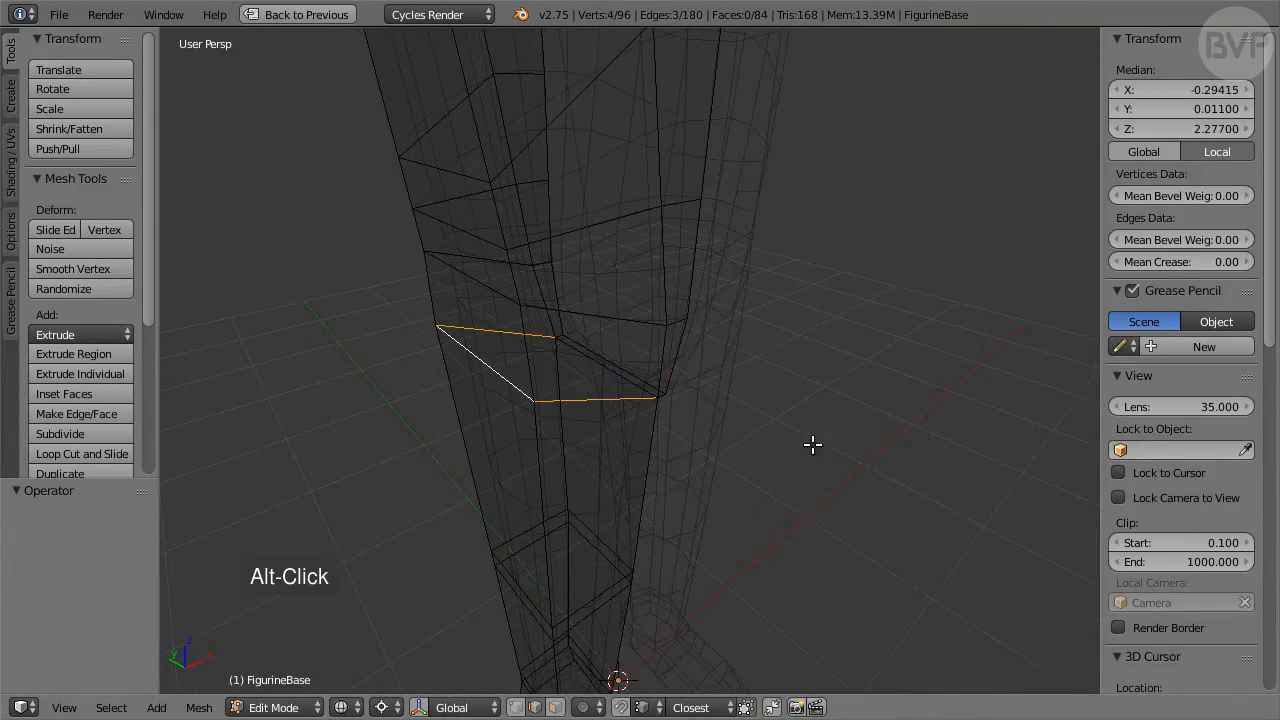
middle_drag(812, 445, 695, 423)
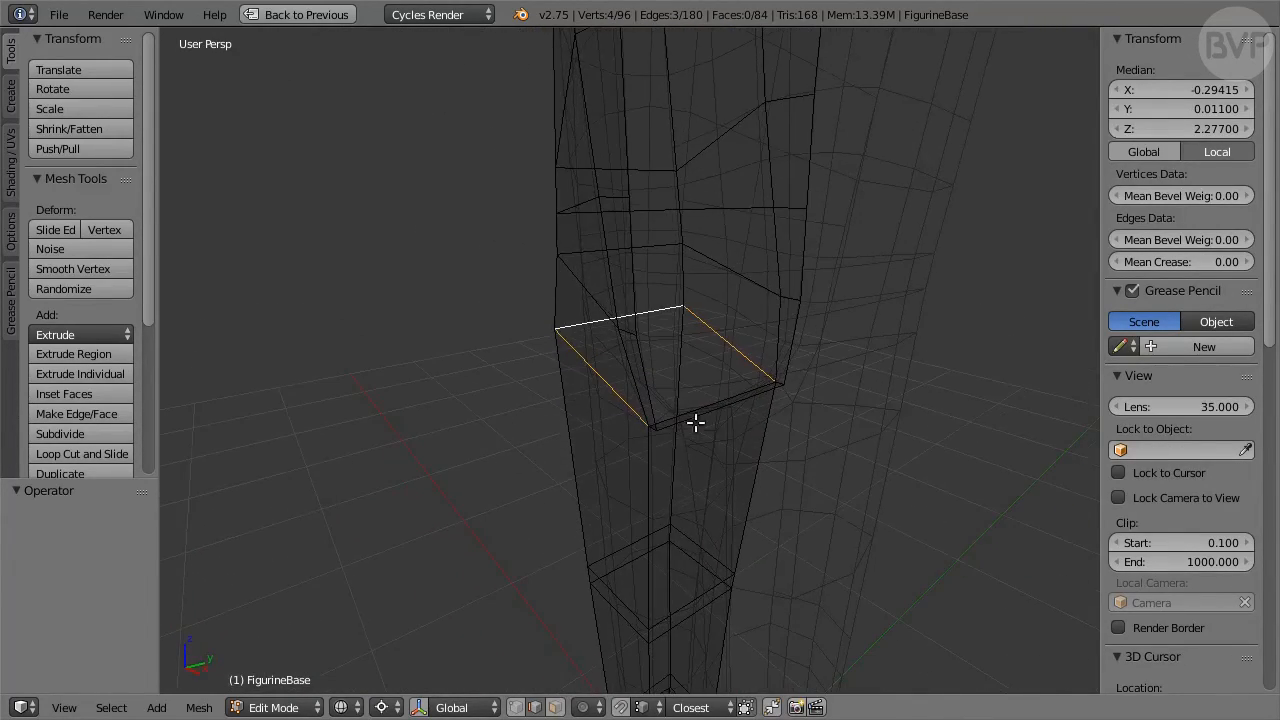
shift+click(697, 414)
scroll(697, 411, up, 3)
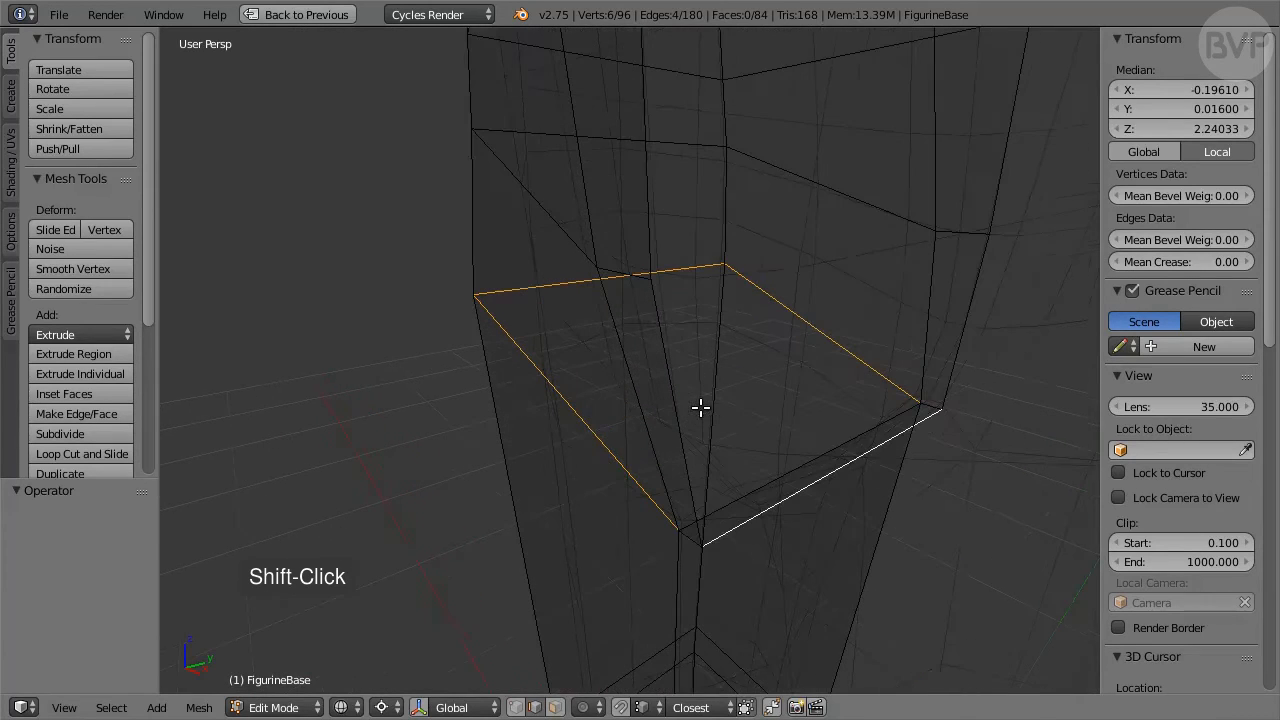
shift+click(772, 463)
shift+click(689, 534)
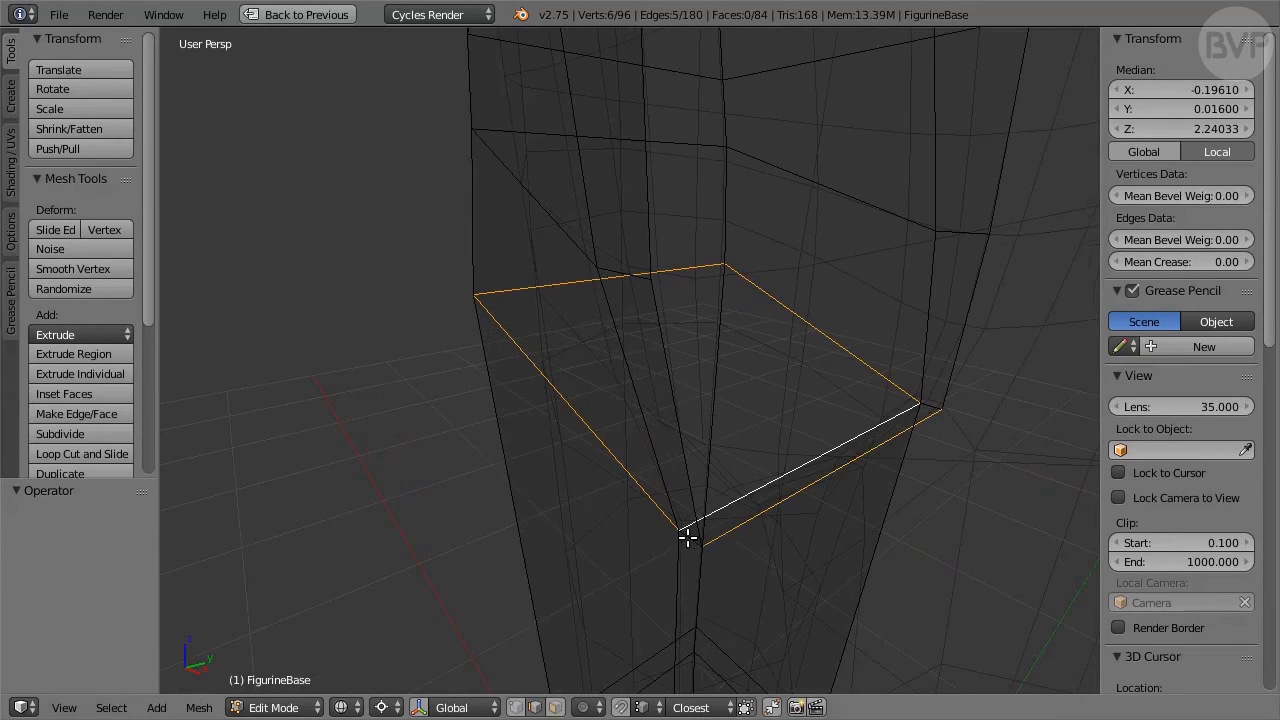
shift+click(927, 402)
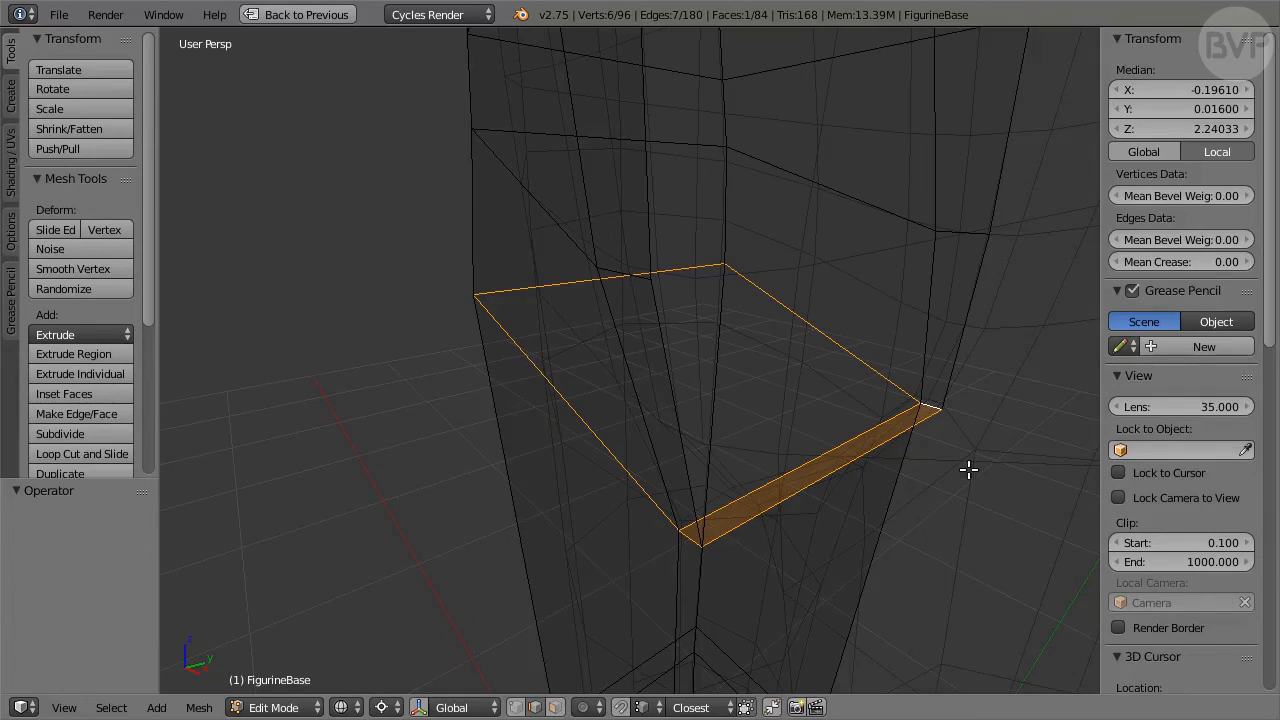
click(1180, 262)
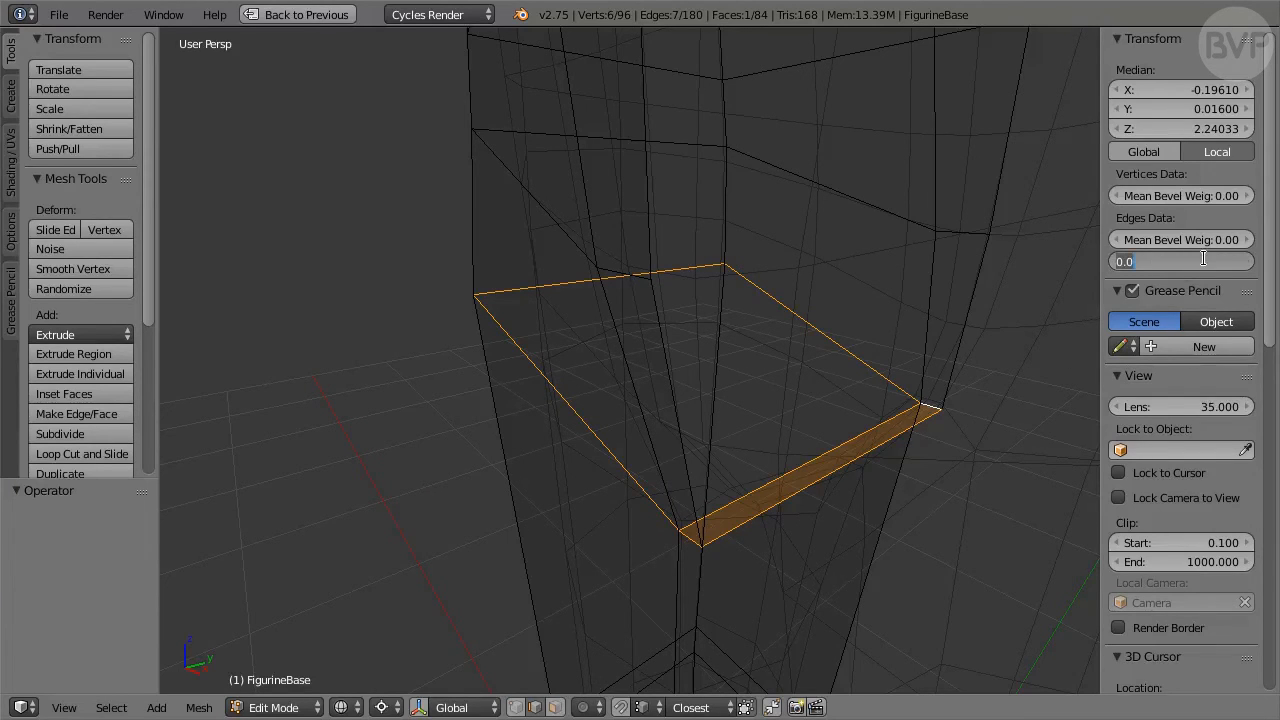
text(1)
key(Return)
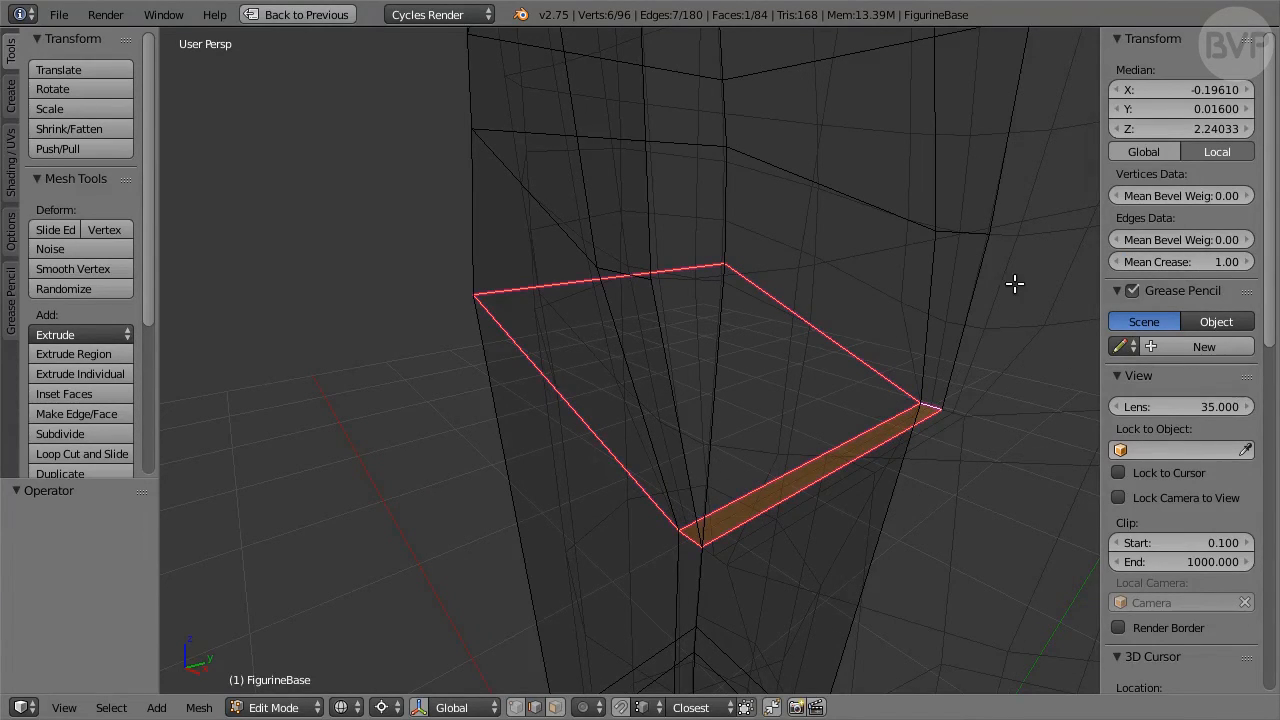
Select the closed lower ankle edge loop where the leg meets the foot and set its Mean Crease to 1.
scroll(1014, 284, down, 5)
middle_drag(893, 530, 849, 107)
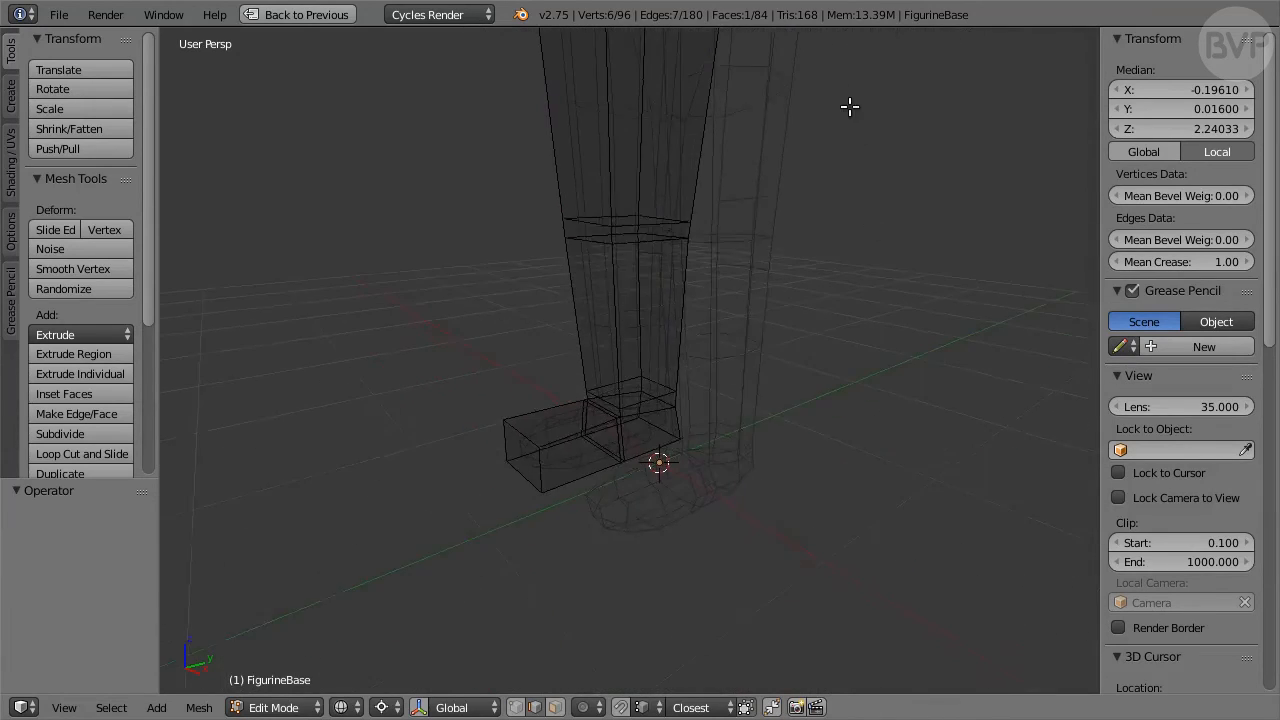
scroll(606, 400, up, 4)
middle_drag(606, 400, 677, 349)
alt+click(626, 428)
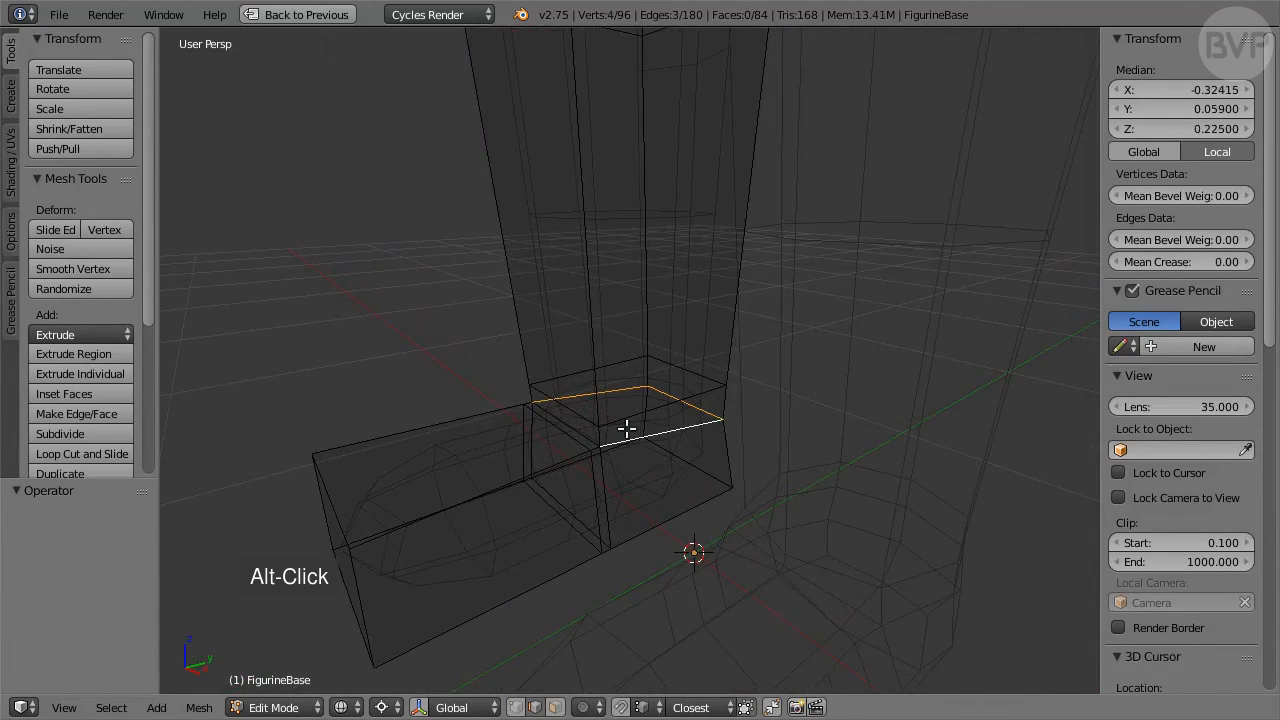
shift+click(577, 428)
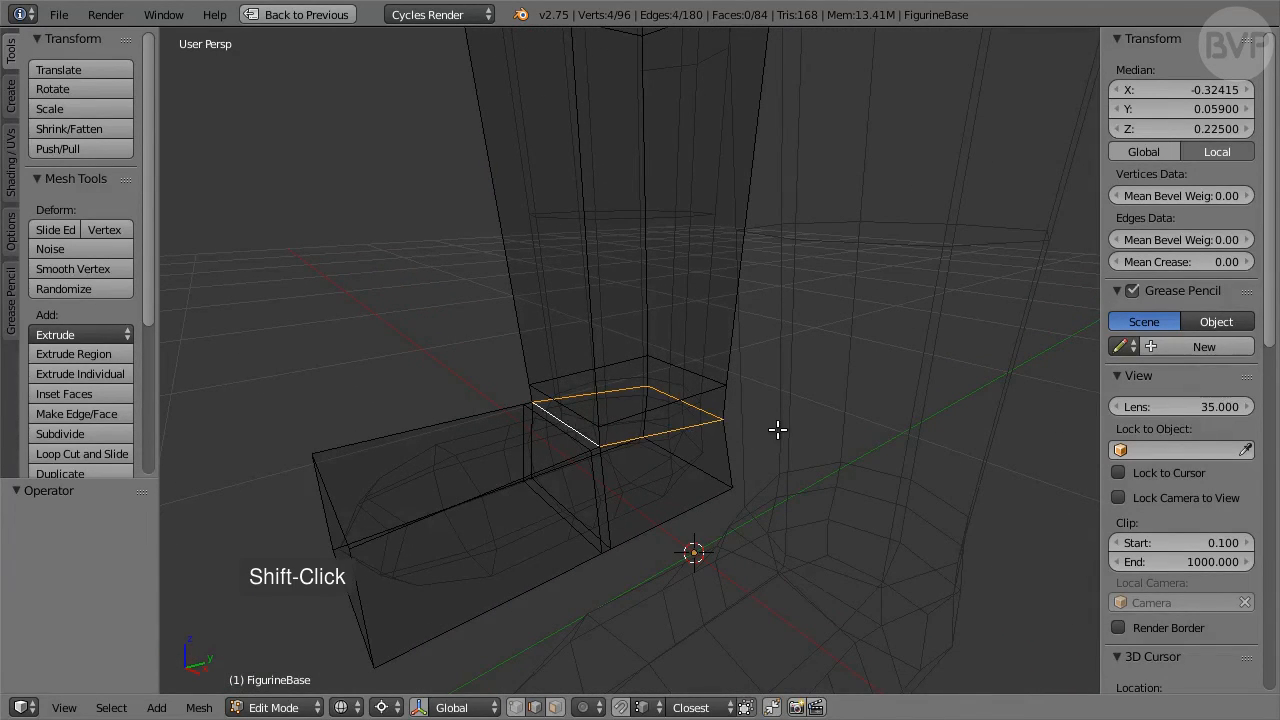
click(1191, 260)
text(1)
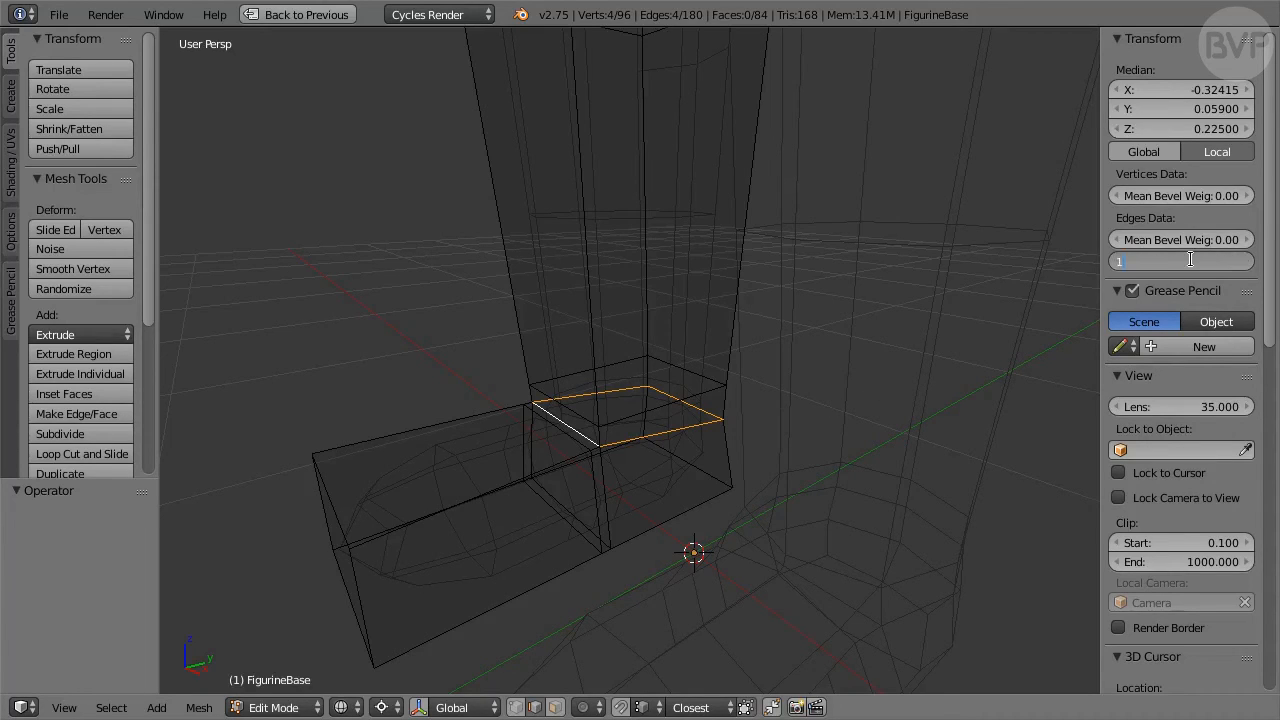
key(Return)
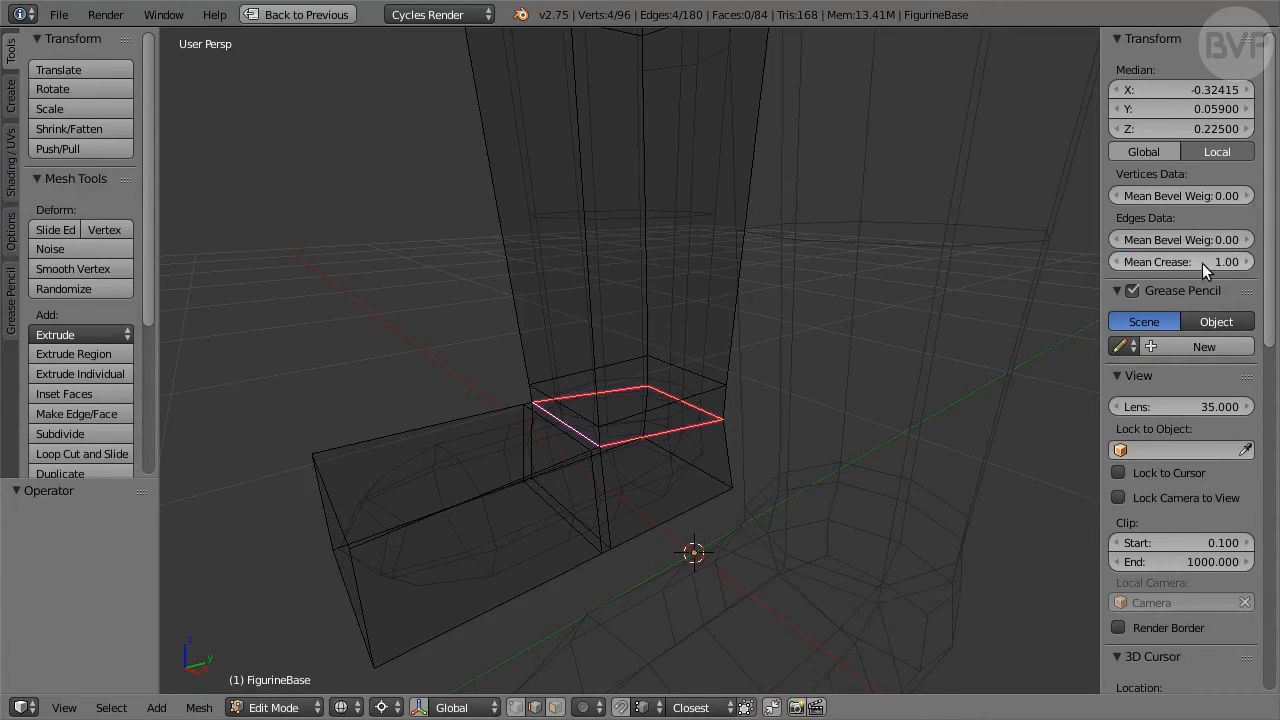
Select all the edges around the perimeter of the foot's sole and set their Mean Crease to 1.
alt+click(527, 585)
middle_drag(500, 576, 563, 414)
alt+shift+click(471, 456)
alt+shift+click(374, 530)
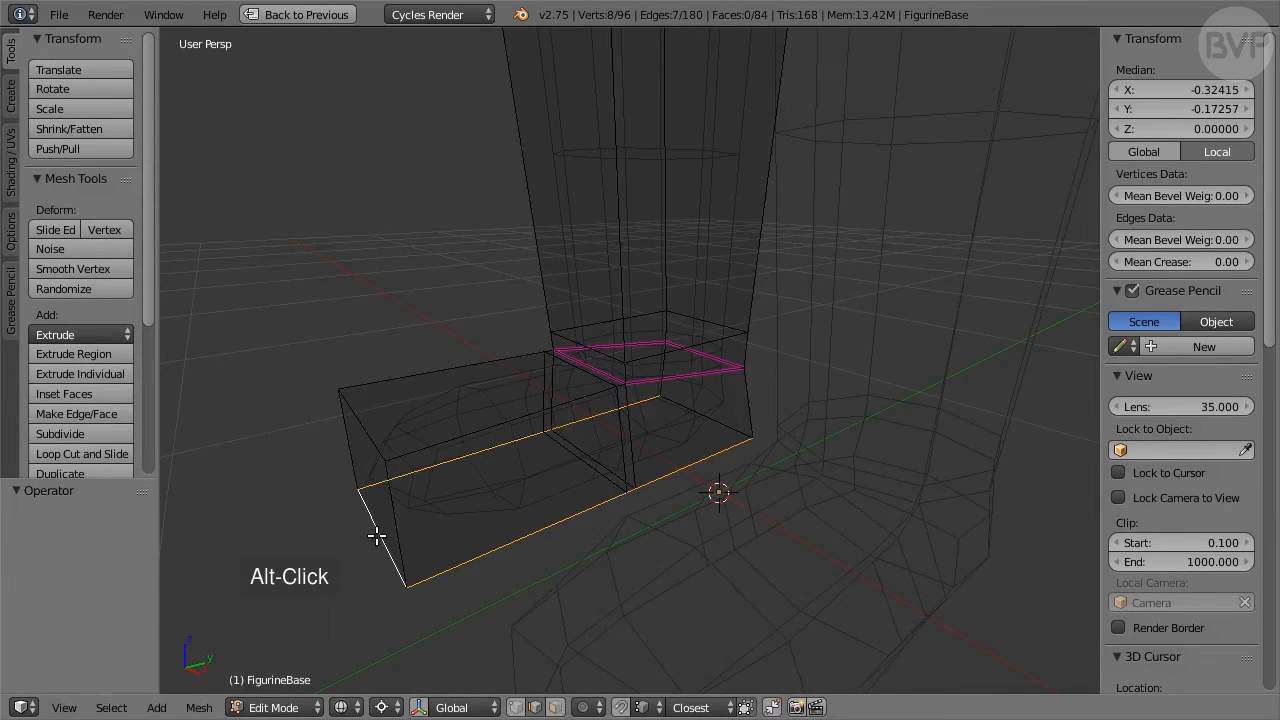
shift+click(687, 409)
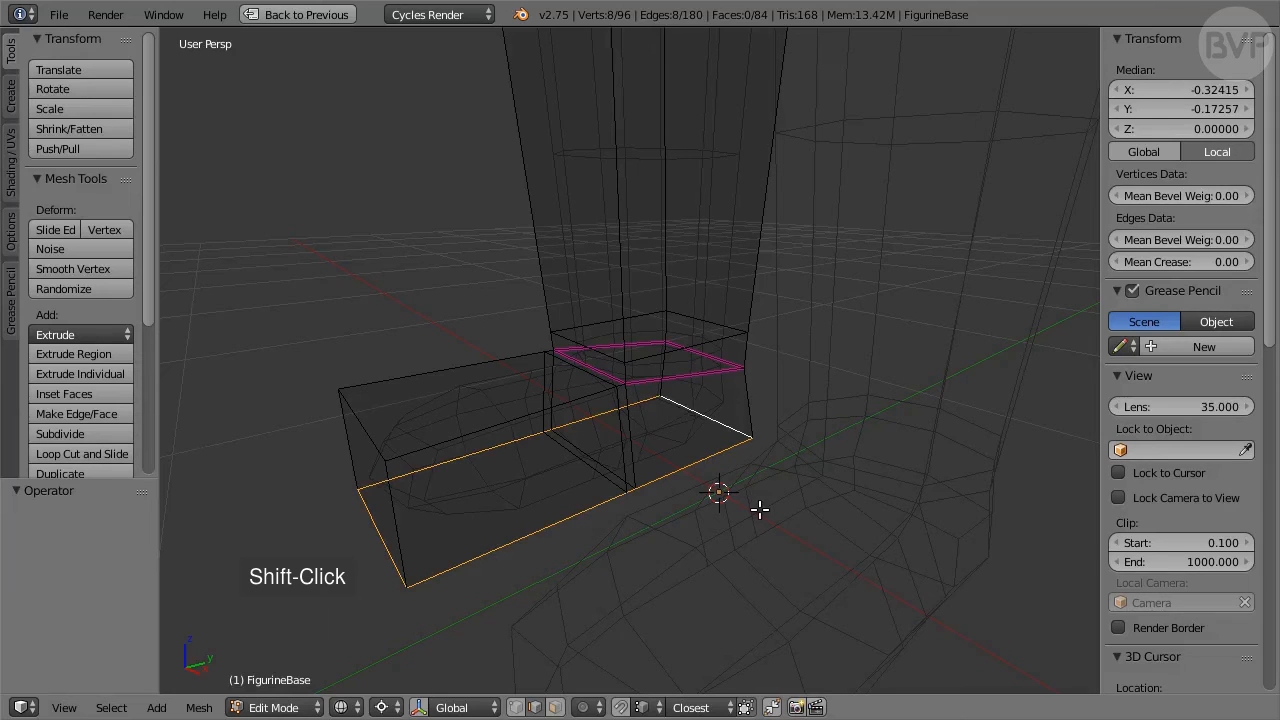
click(1196, 262)
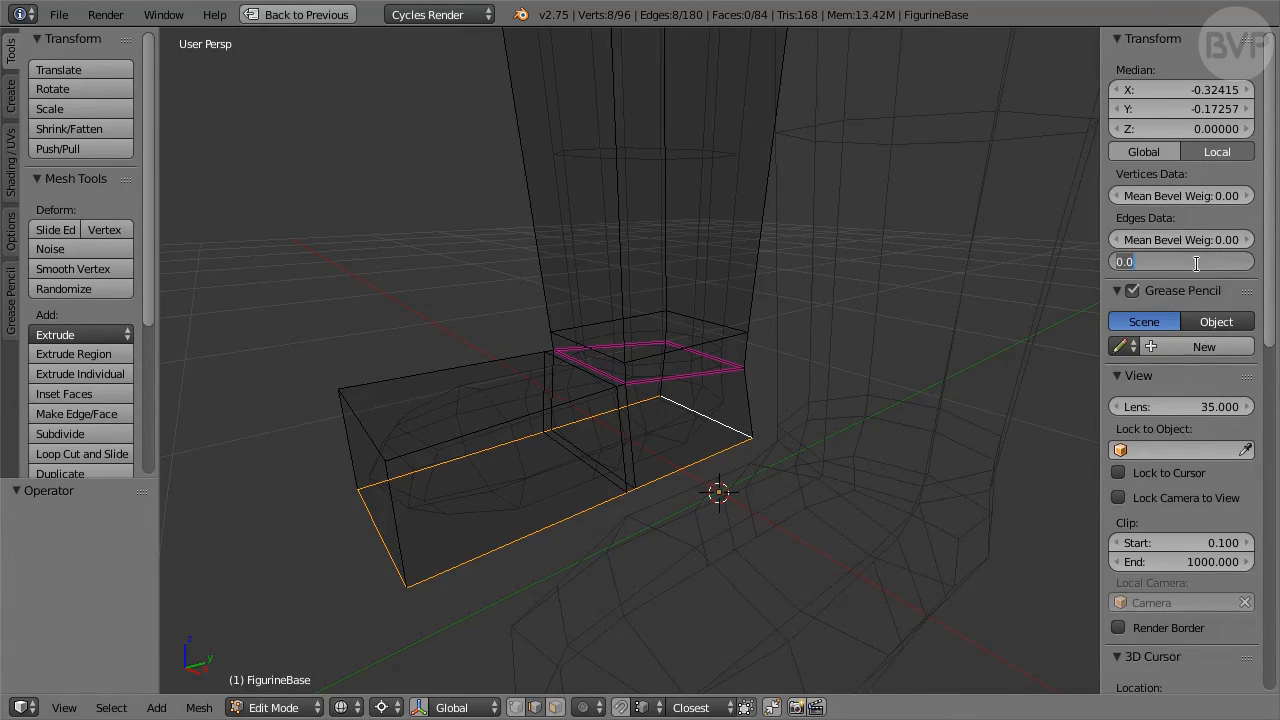
text(1)
key(Return)
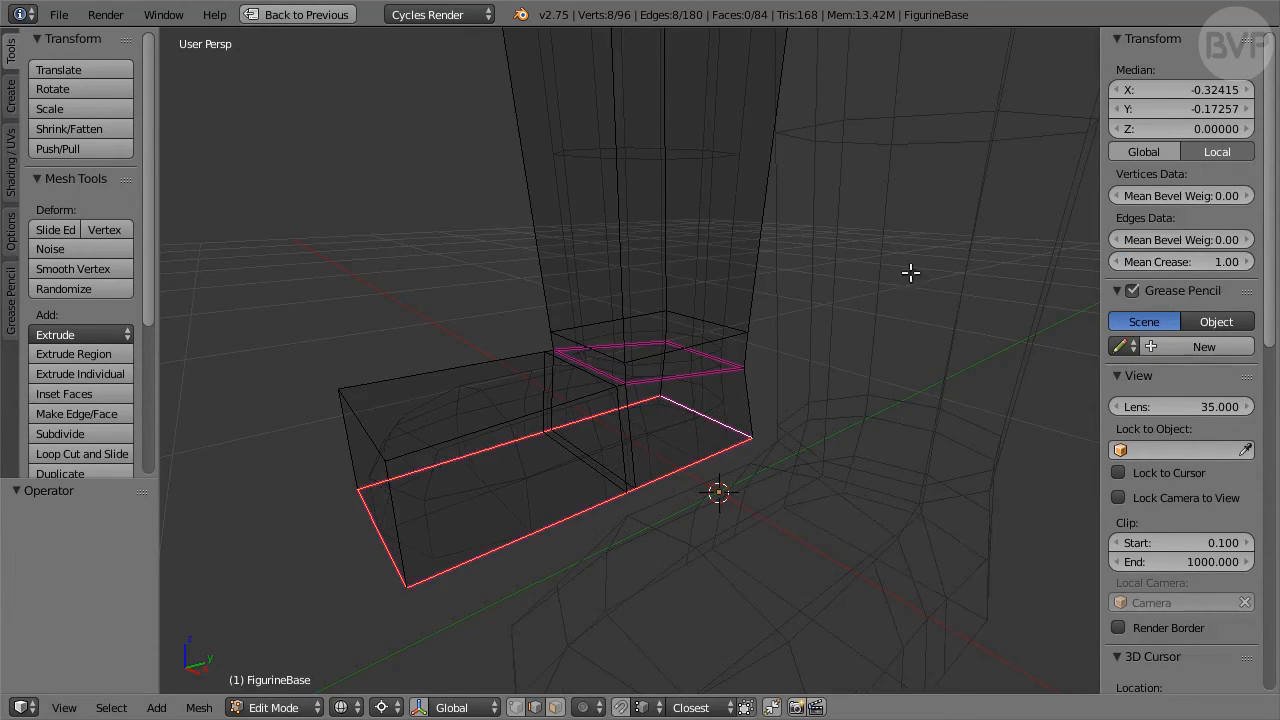
Return to Object Mode with solid shading and bring the creased figurine's body and legs into view.
middle_drag(911, 273, 885, 280)
scroll(885, 280, down, 5)
scroll(717, 406, down, 3)
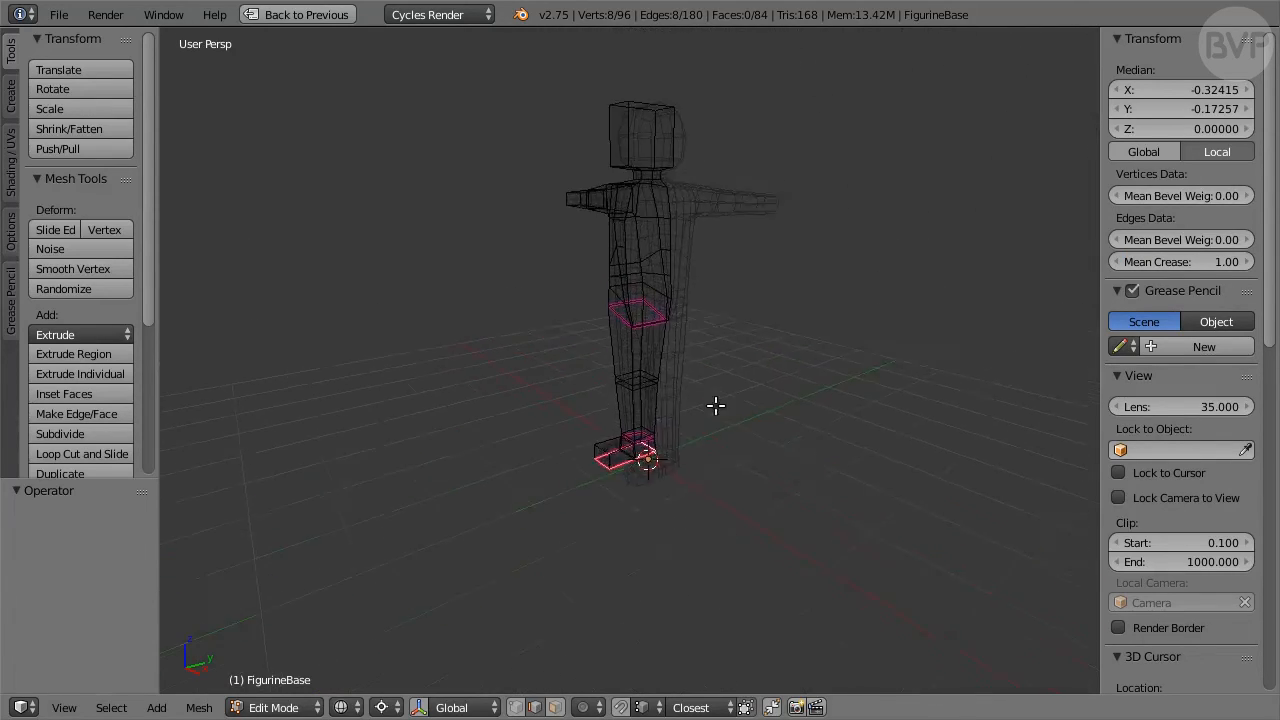
scroll(722, 449, up, 4)
shift+scroll(800, 470, up, 2)
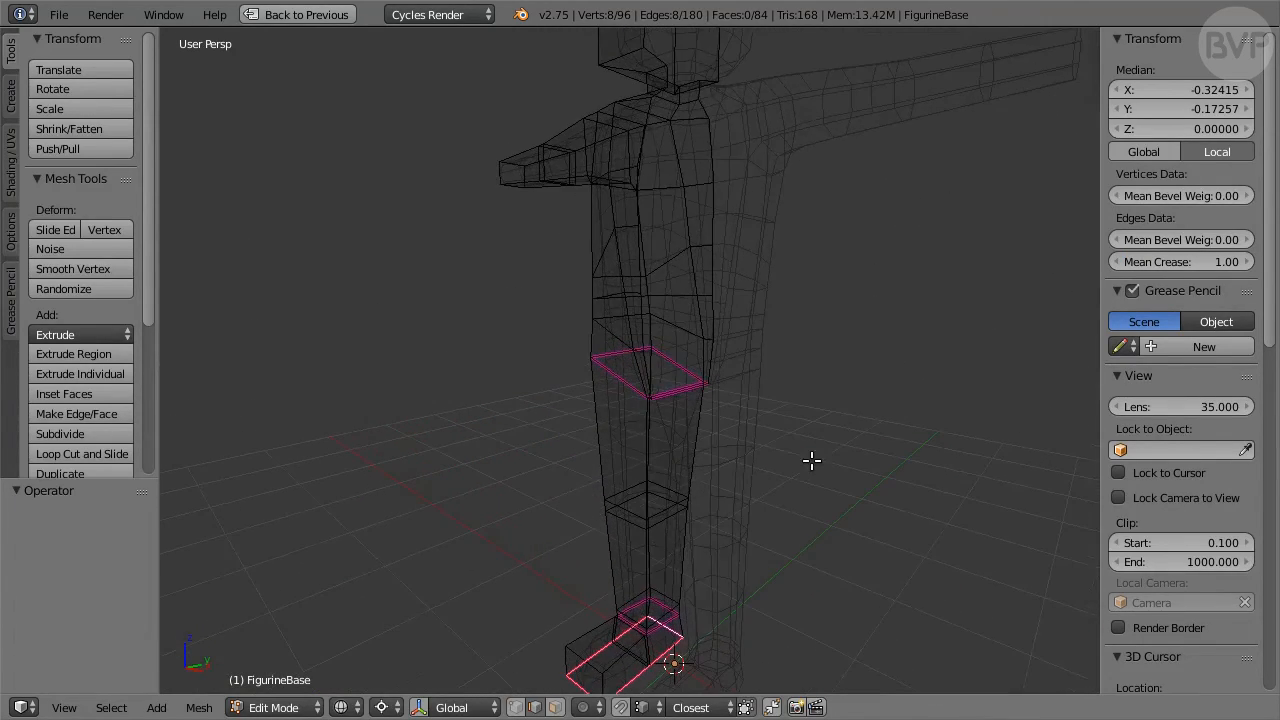
key(Tab)
key(z)
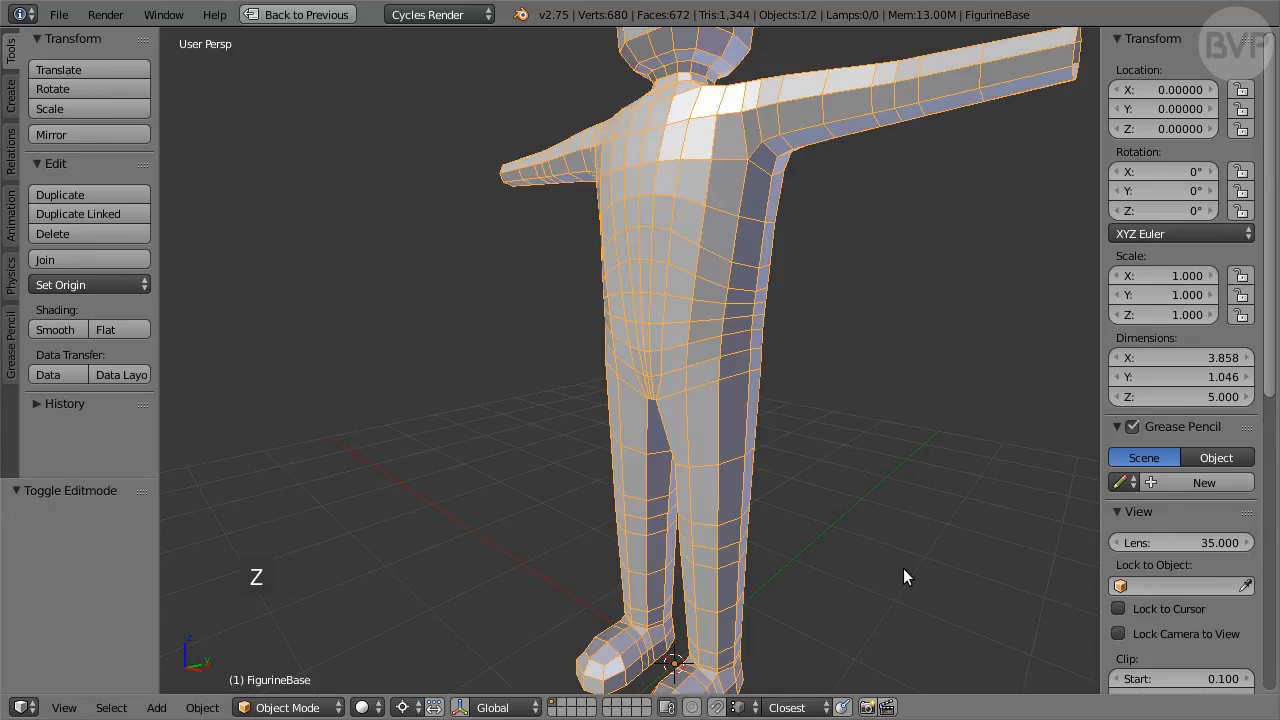
Duplicate the FigurineBase object in place, leaving the copy at the original's location.
shift+middle_drag(903, 568, 872, 441)
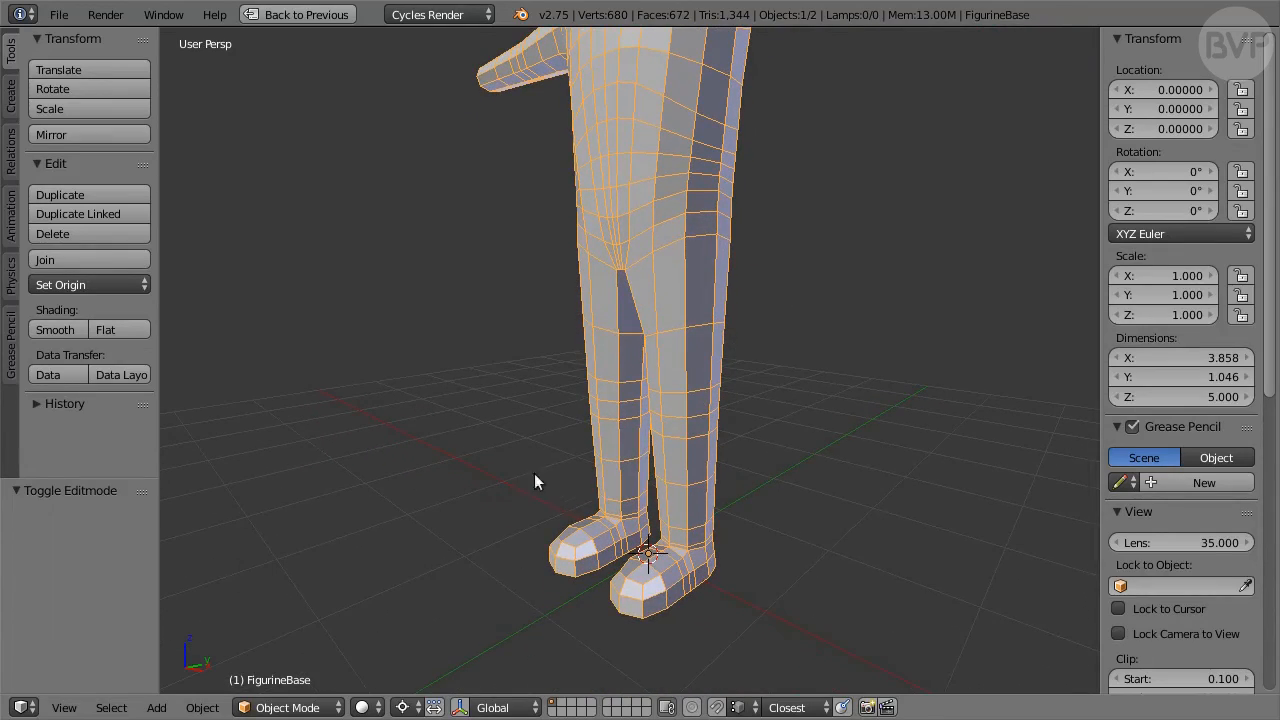
mouse_move(506, 457)
middle_down()
mouse_move(706, 429)
mouse_move(985, 425)
mouse_move(780, 417)
mouse_move(611, 449)
mouse_move(443, 406)
mouse_move(455, 370)
mouse_move(634, 294)
mouse_move(757, 323)
mouse_move(740, 361)
mouse_move(523, 444)
mouse_move(508, 434)
middle_up()
key(ctrl+Down)
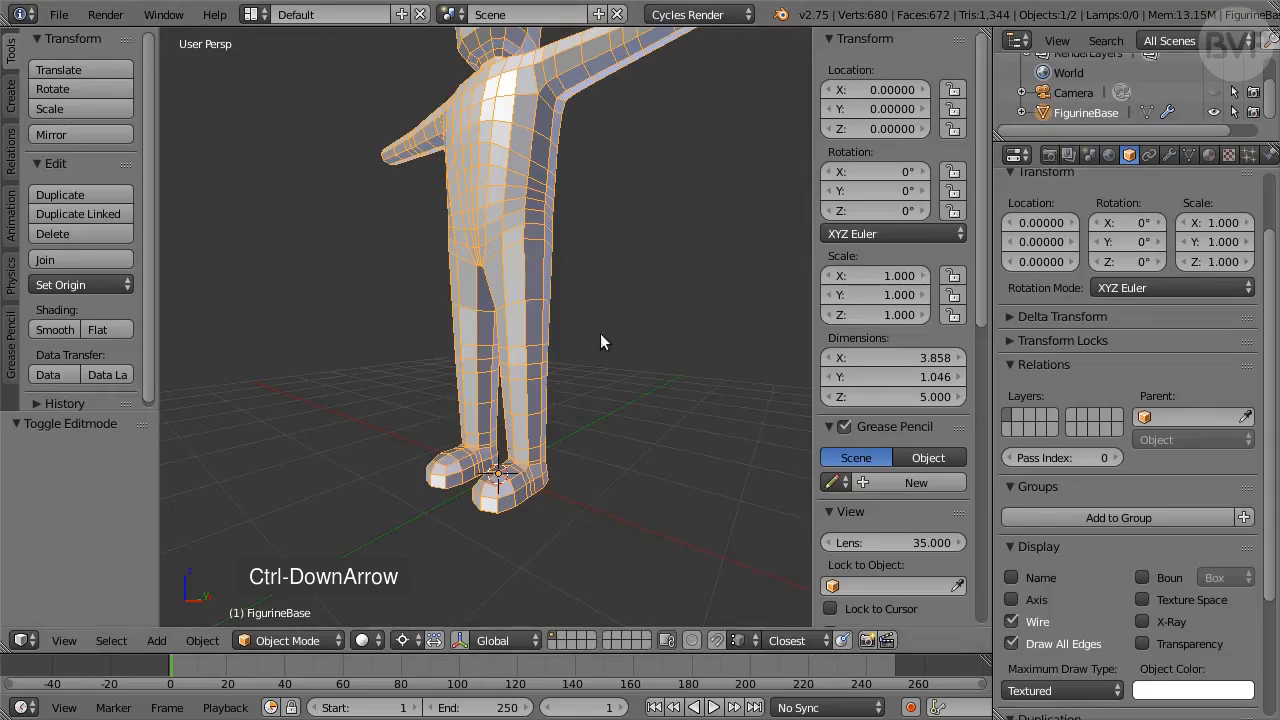
key(shift+d)
right_click(642, 300)
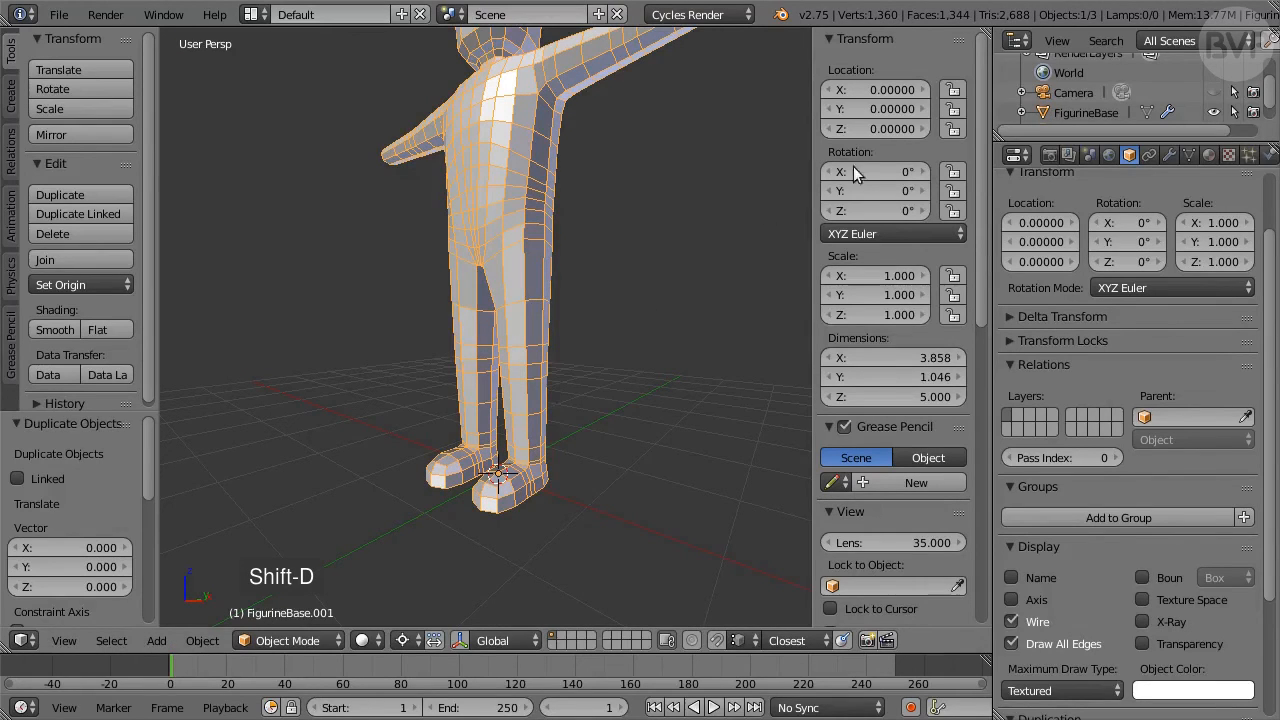
scroll(1170, 93, down, 1)
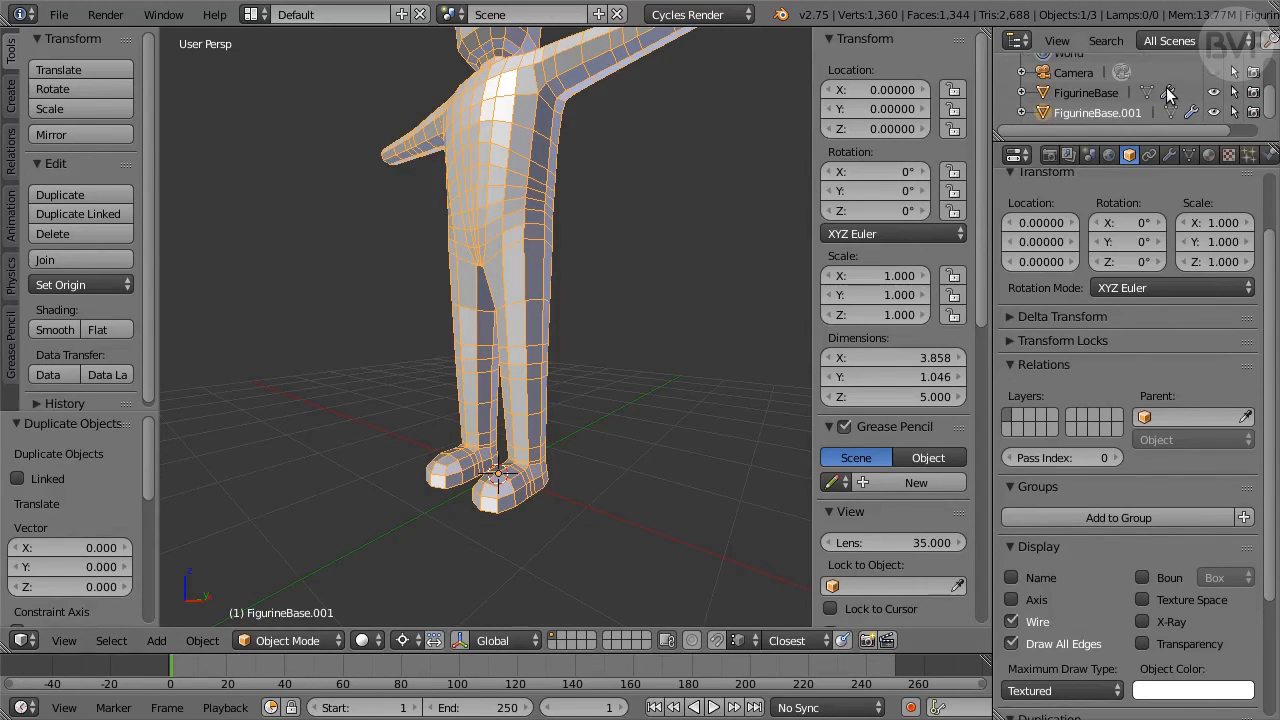
Rename the duplicate object DesignFigurine and hide the original FigurineBase from the view and render.
double_click(1097, 112)
text(DesignFigu)
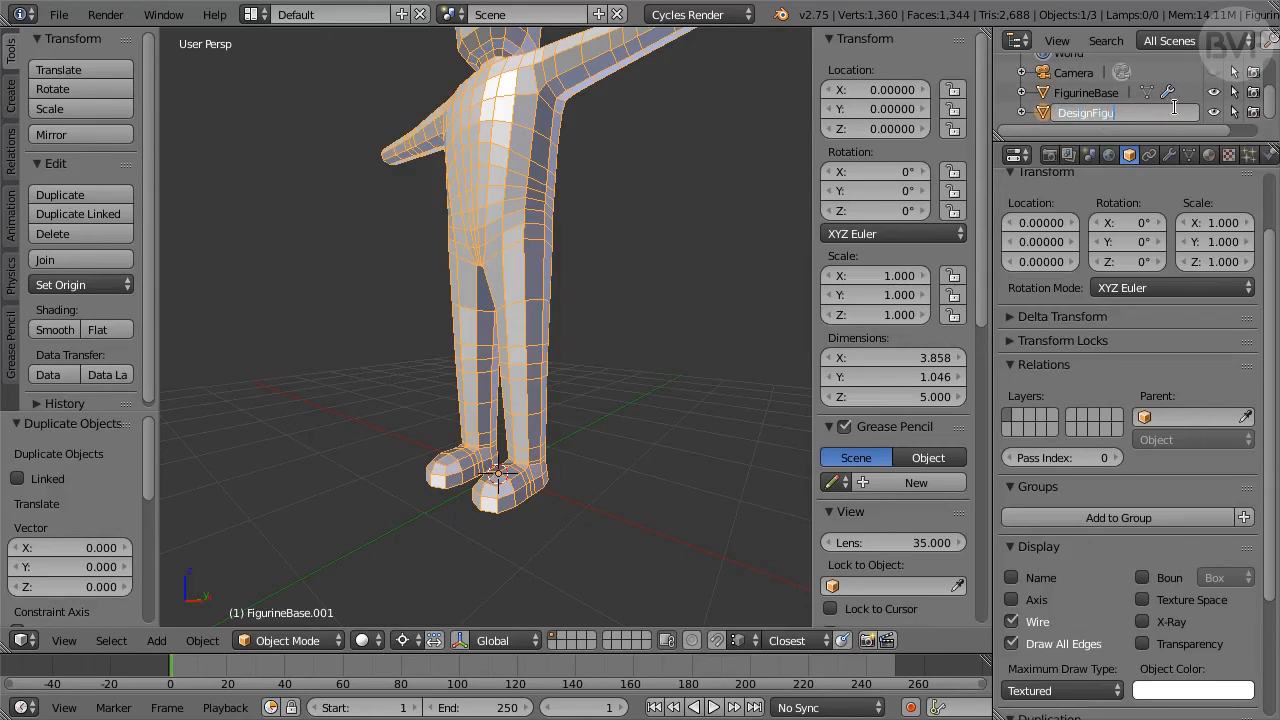
text(rine)
key(Return)
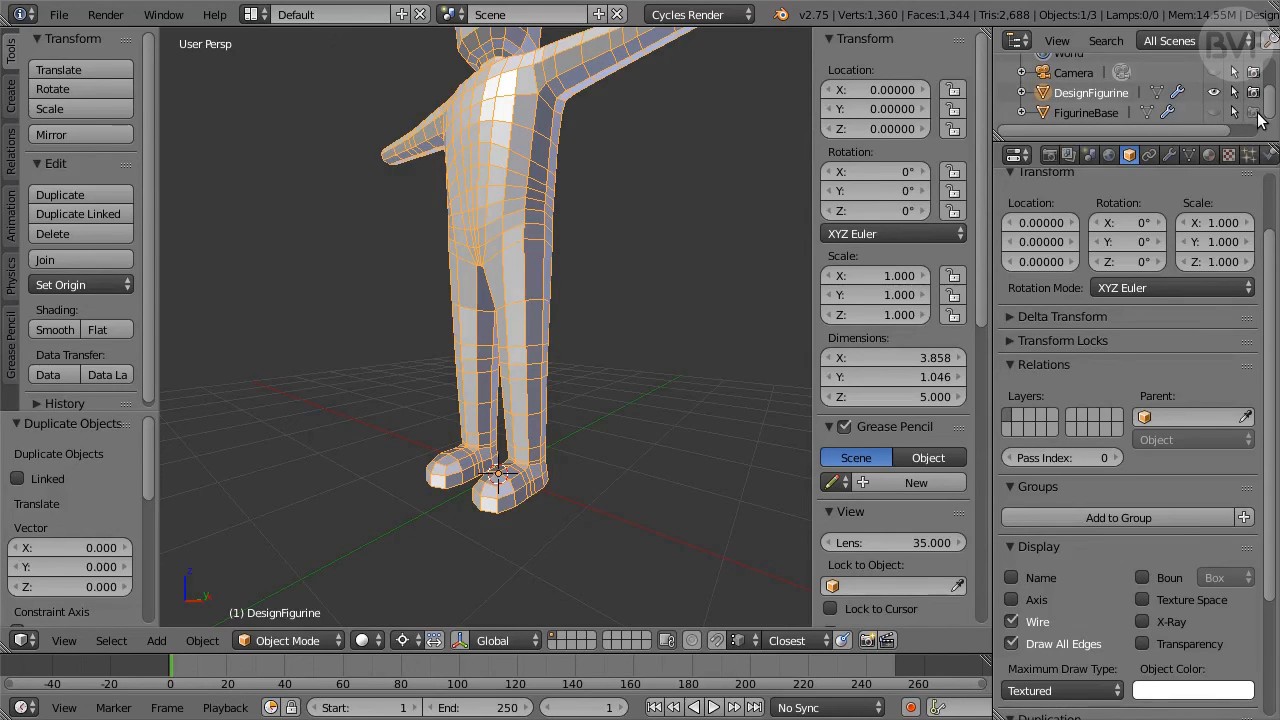
Apply DesignFigurine's Mirror modifier and delete the vertical edge loop running down the centre of the head and torso.
click(1170, 155)
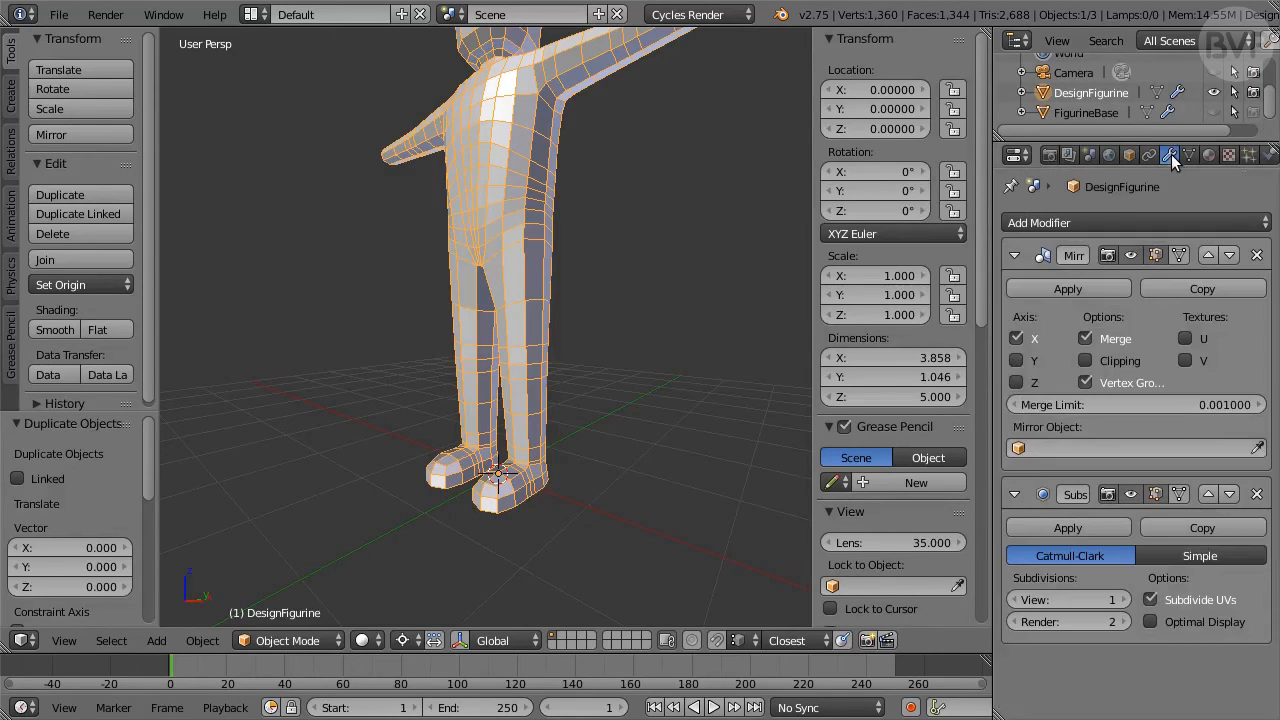
click(1091, 288)
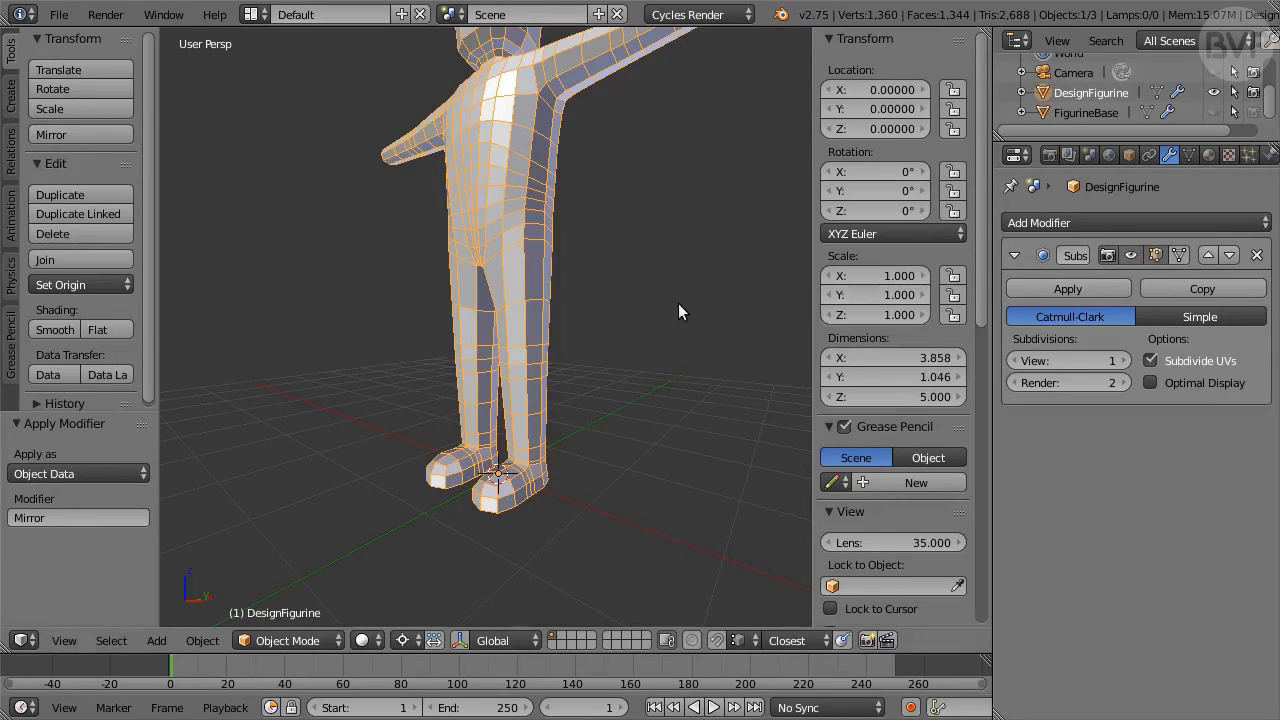
key(Tab)
shift+middle_drag(656, 223, 744, 368)
scroll(680, 363, up, 3)
alt+click(502, 293)
key(x)
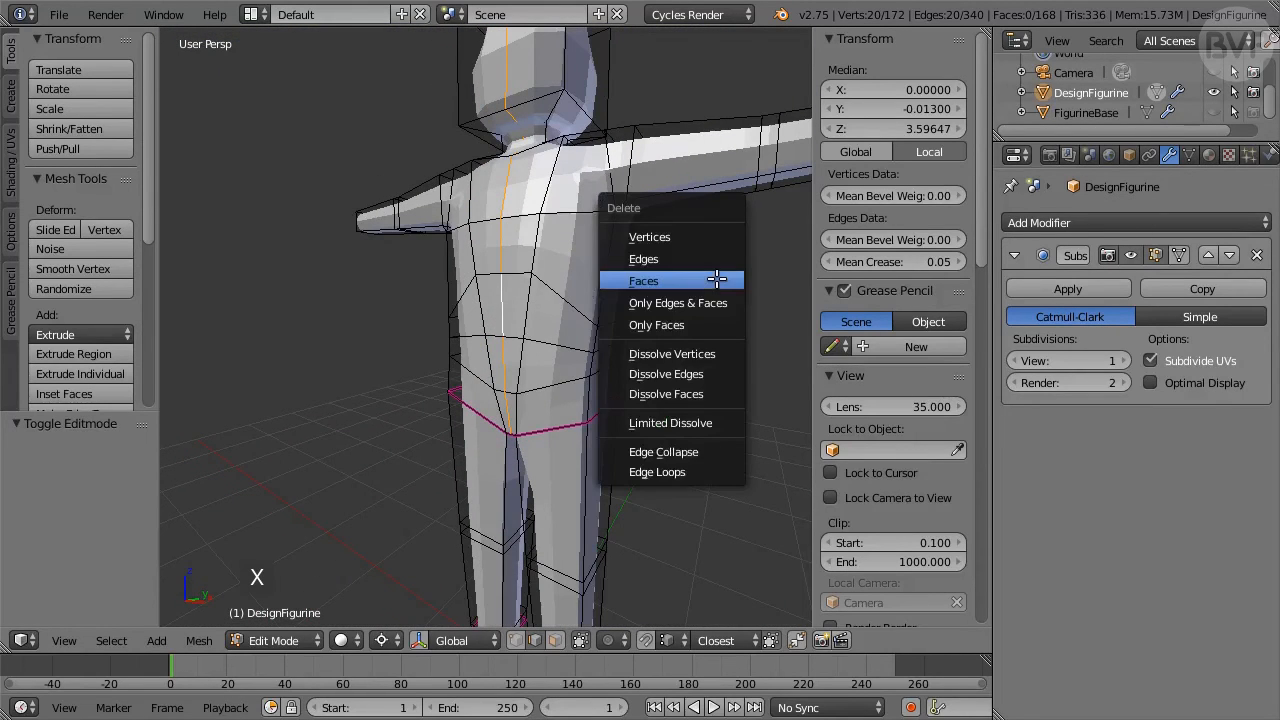
click(731, 473)
key(Tab)
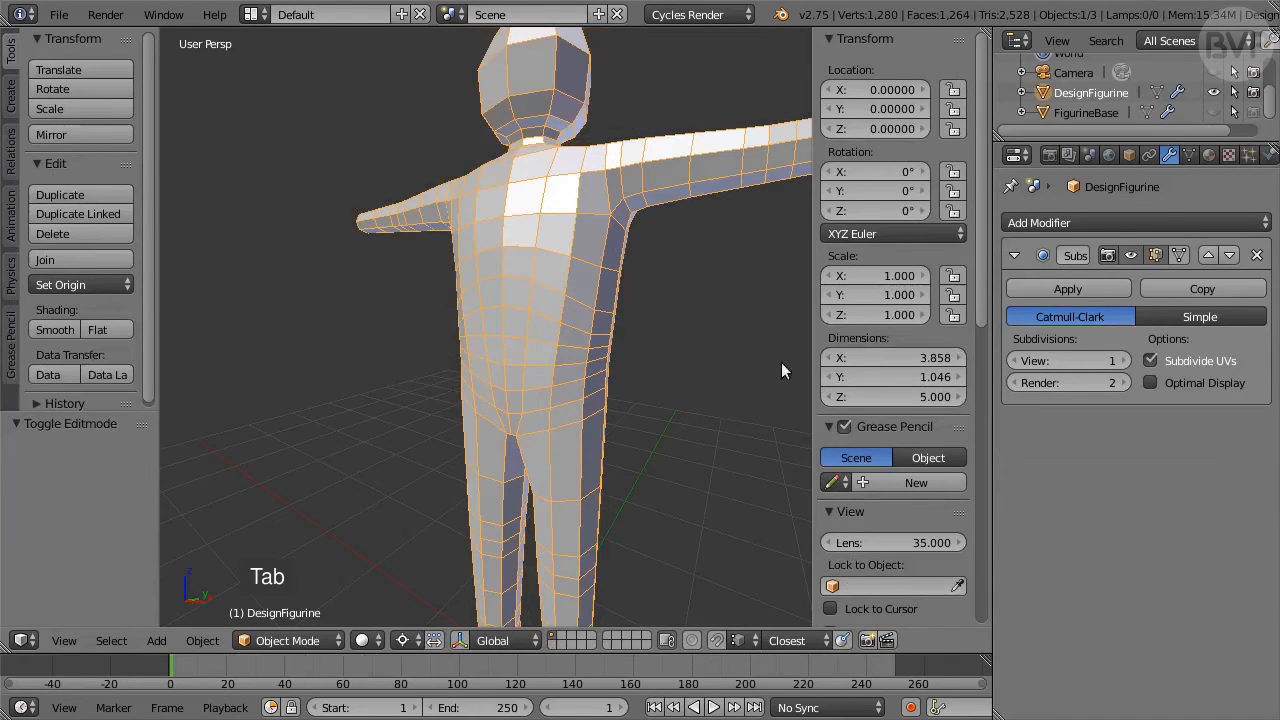
Apply the Subsurf modifier and set up front-view wireframe editing with the pivot at Median Point.
click(1097, 285)
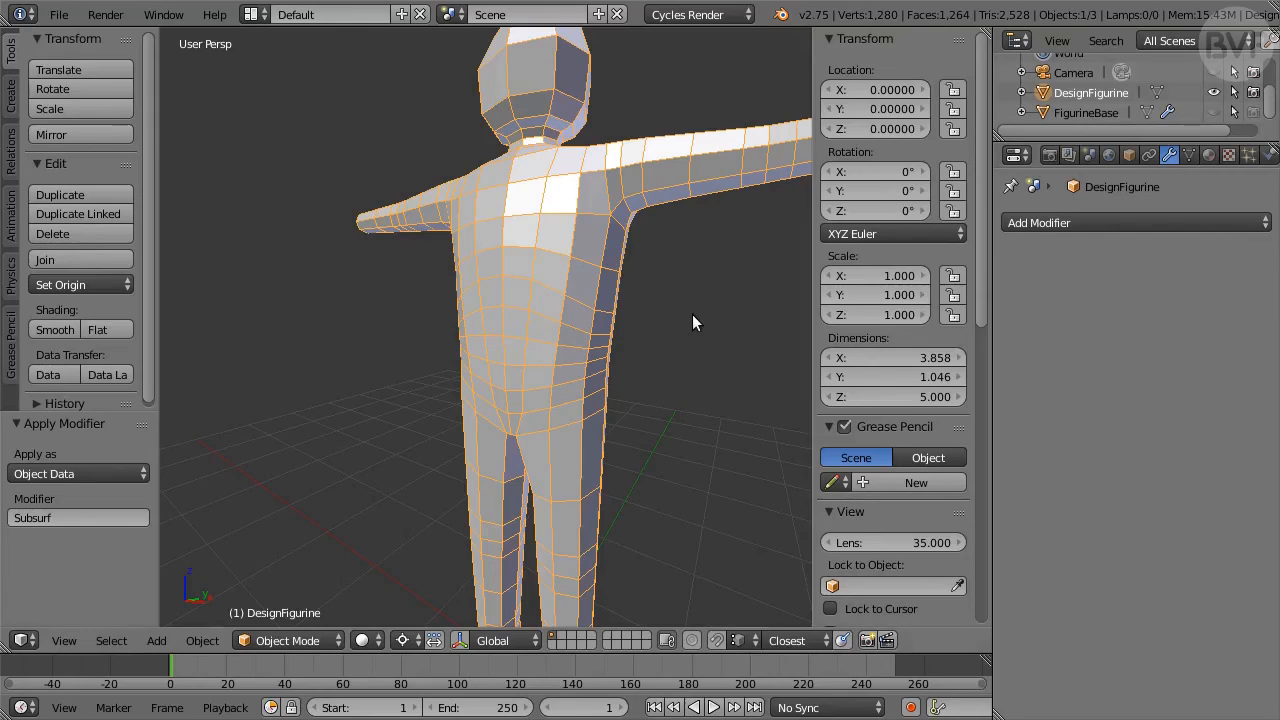
key(KP_1)
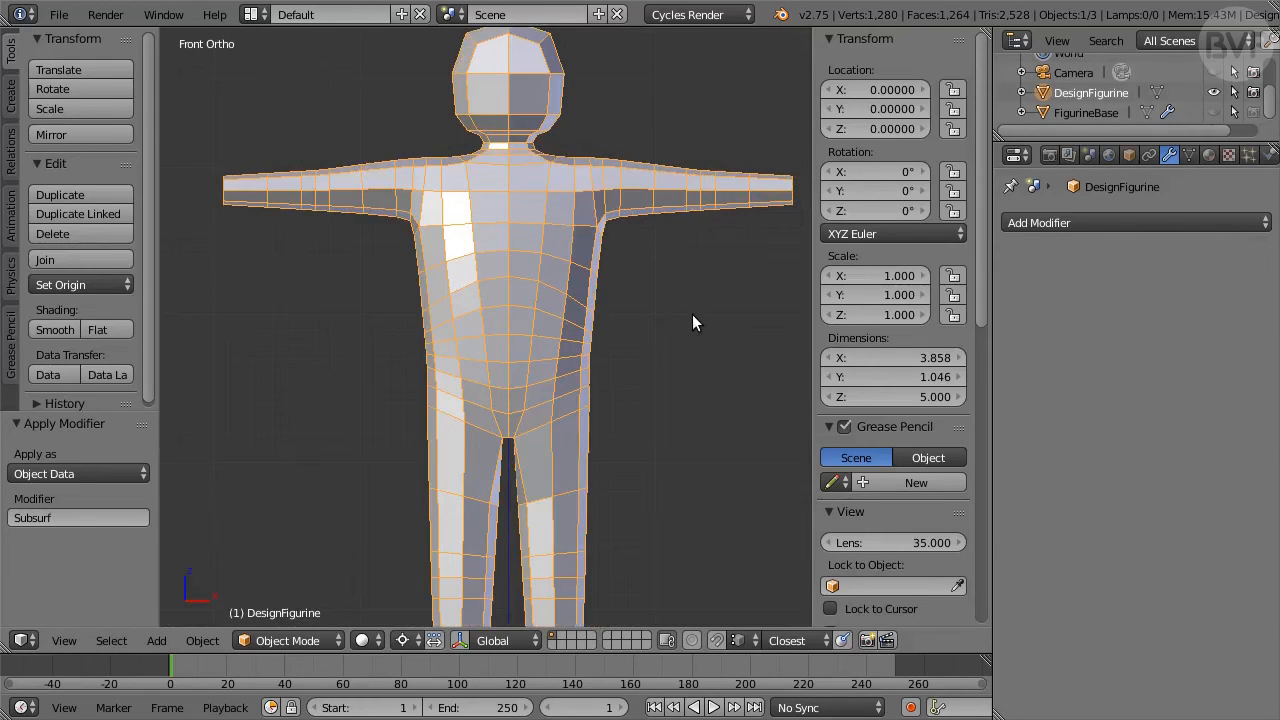
key(Tab)
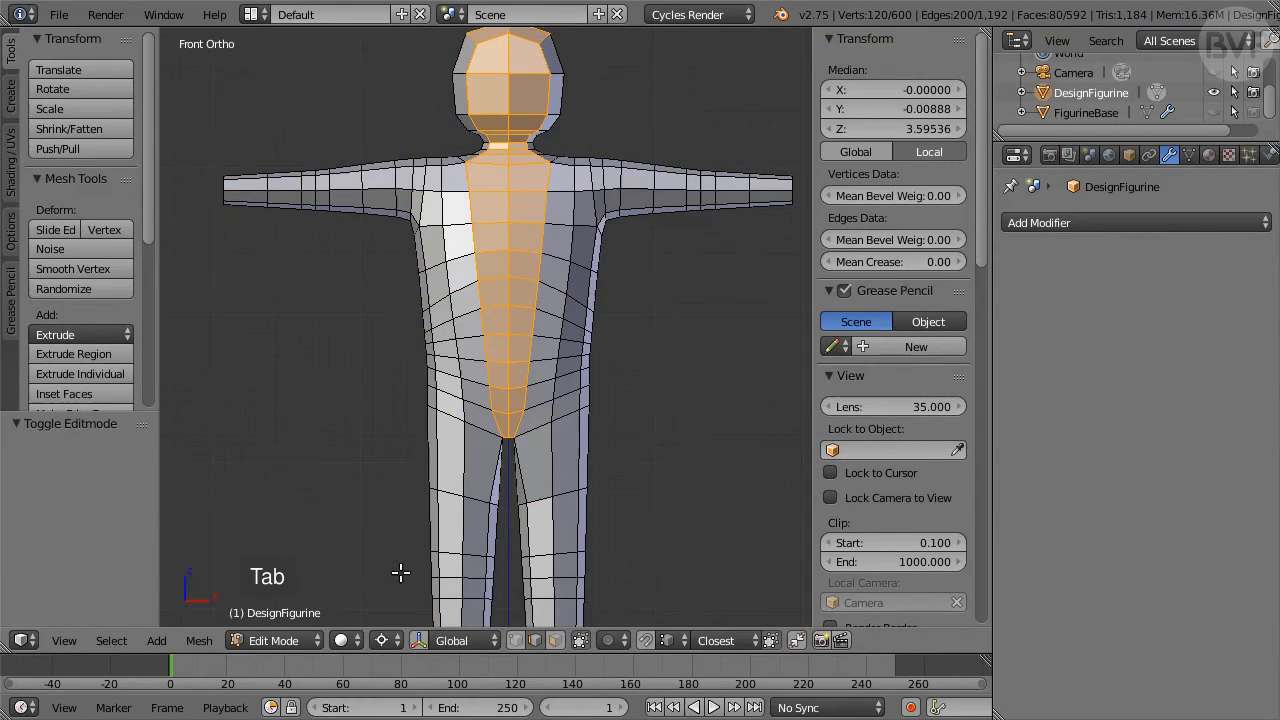
click(386, 640)
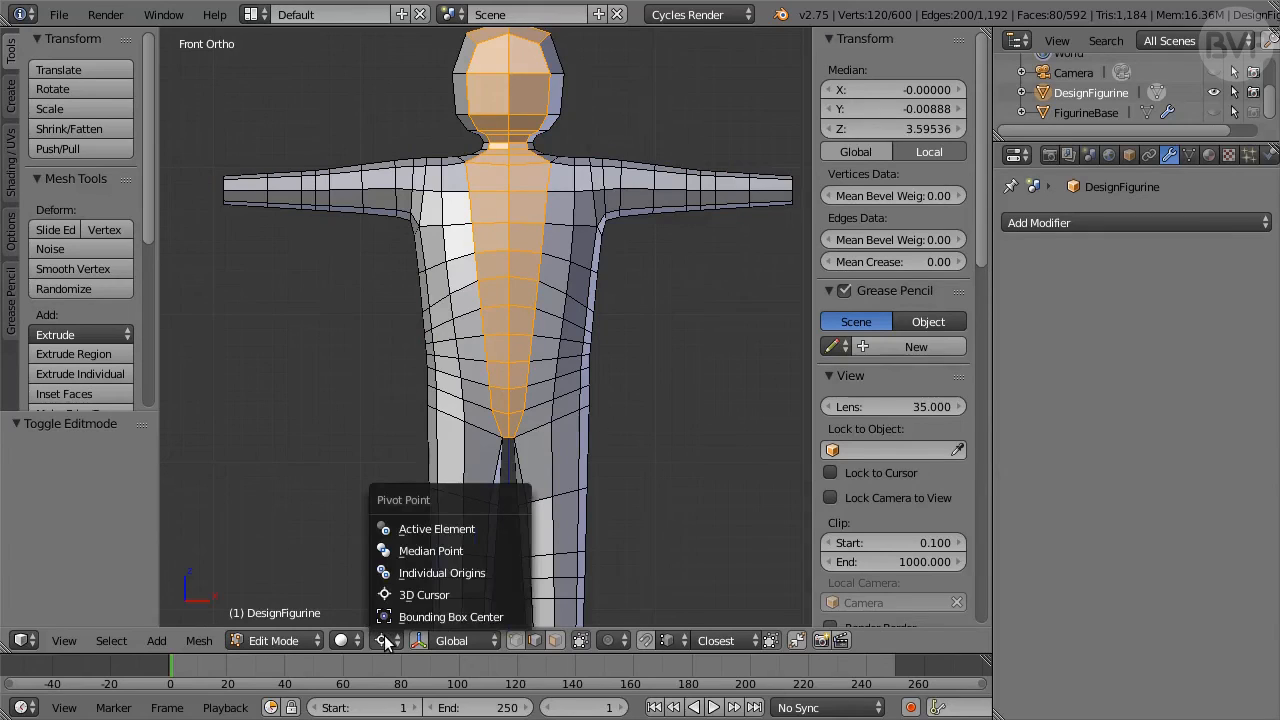
click(490, 547)
key(z)
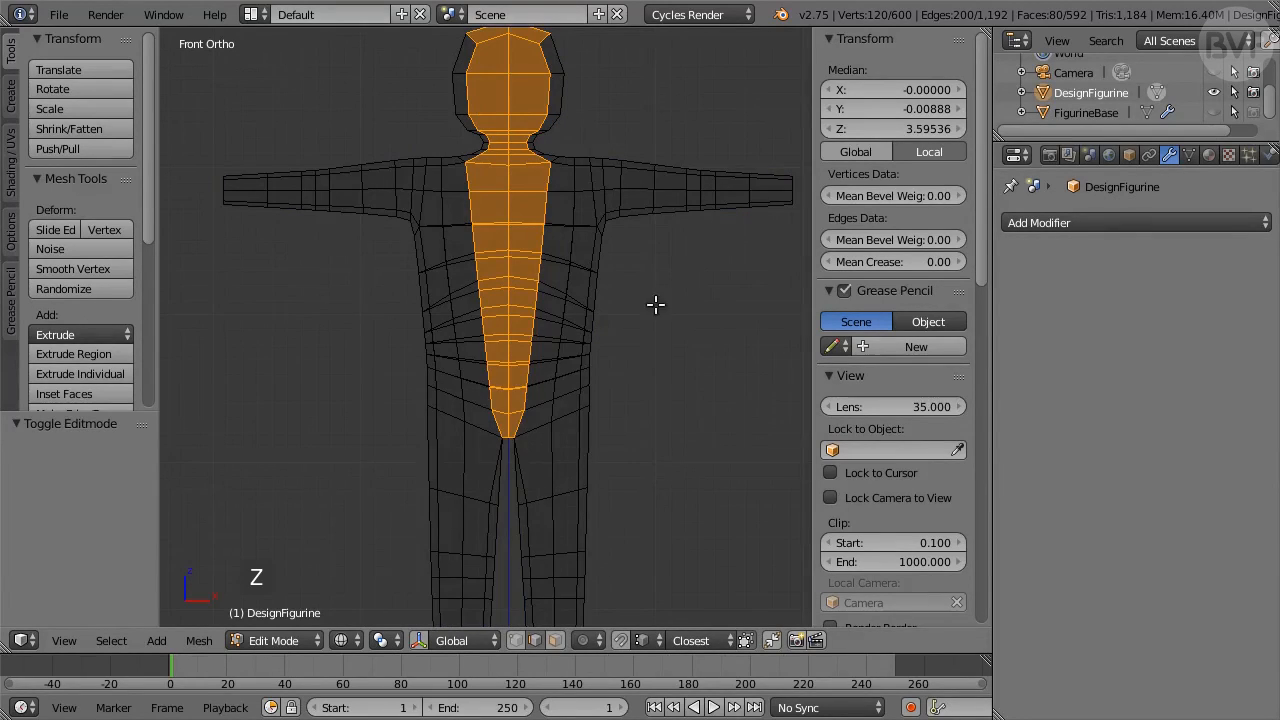
Select only the head's vertices above the neck and apply To Sphere with a factor of 1.
shift+middle_drag(651, 306, 665, 499)
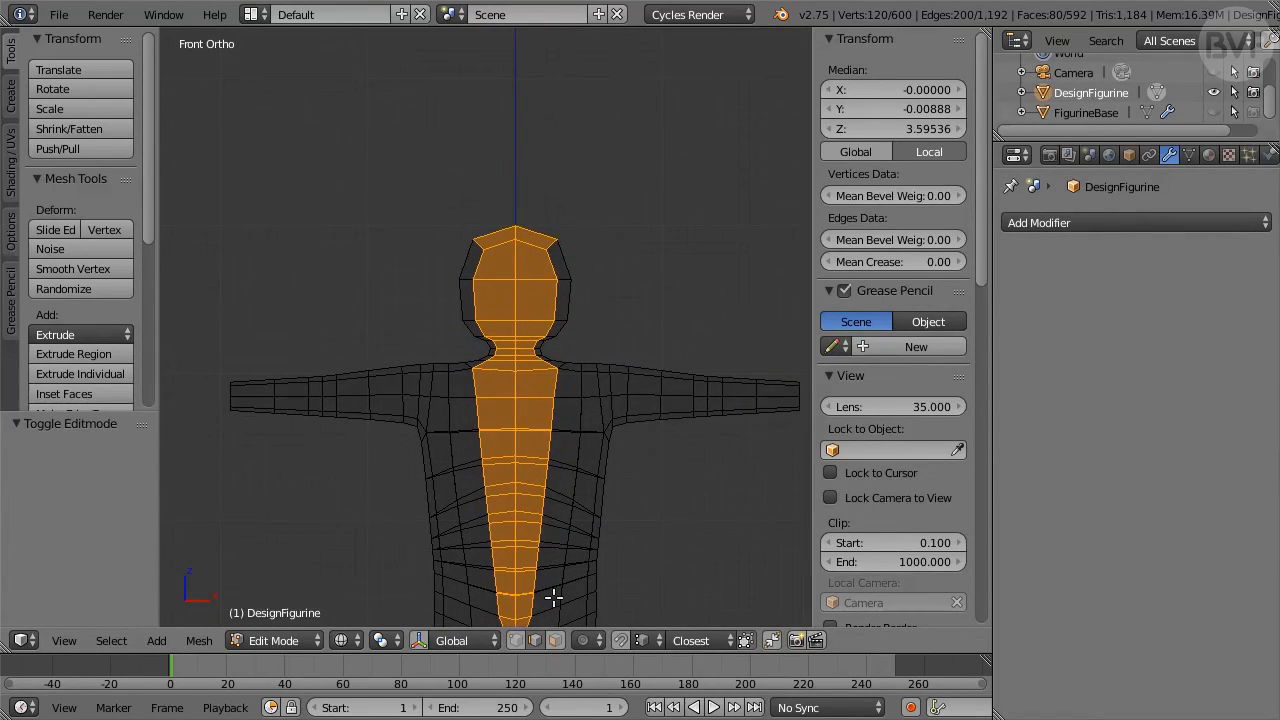
click(517, 640)
scroll(666, 511, up, 3)
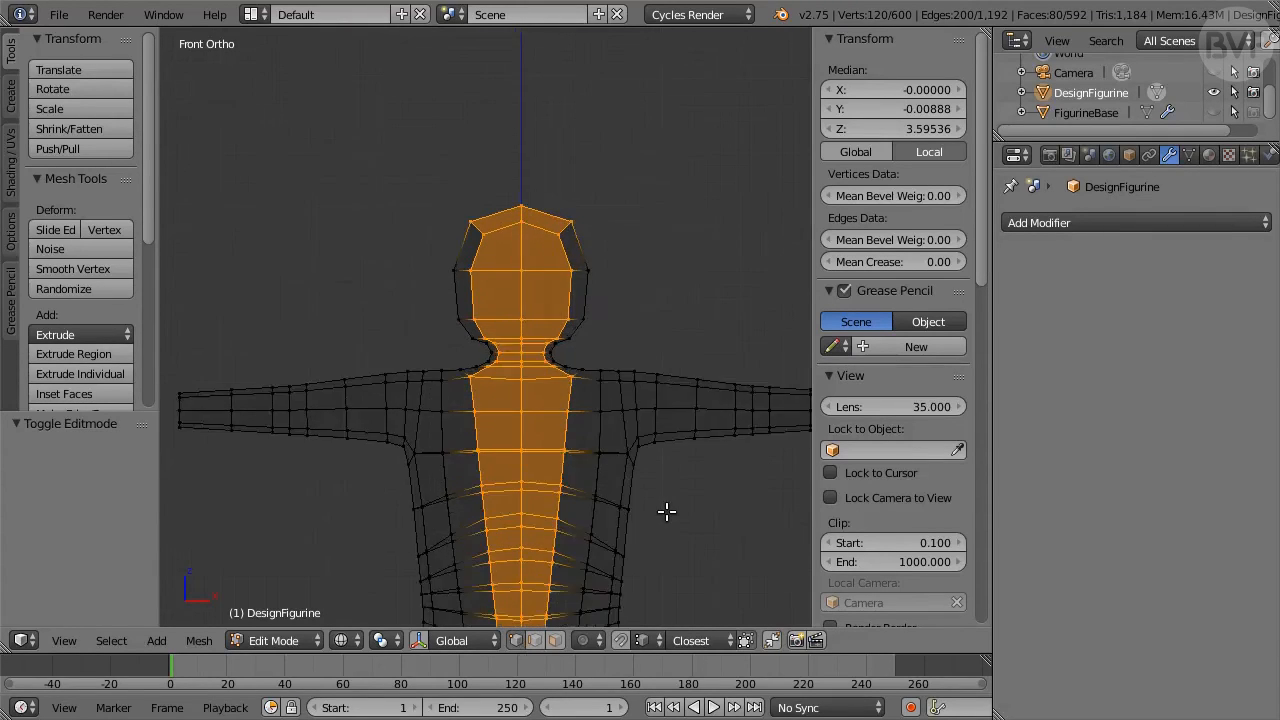
shift+middle_drag(694, 451, 675, 472)
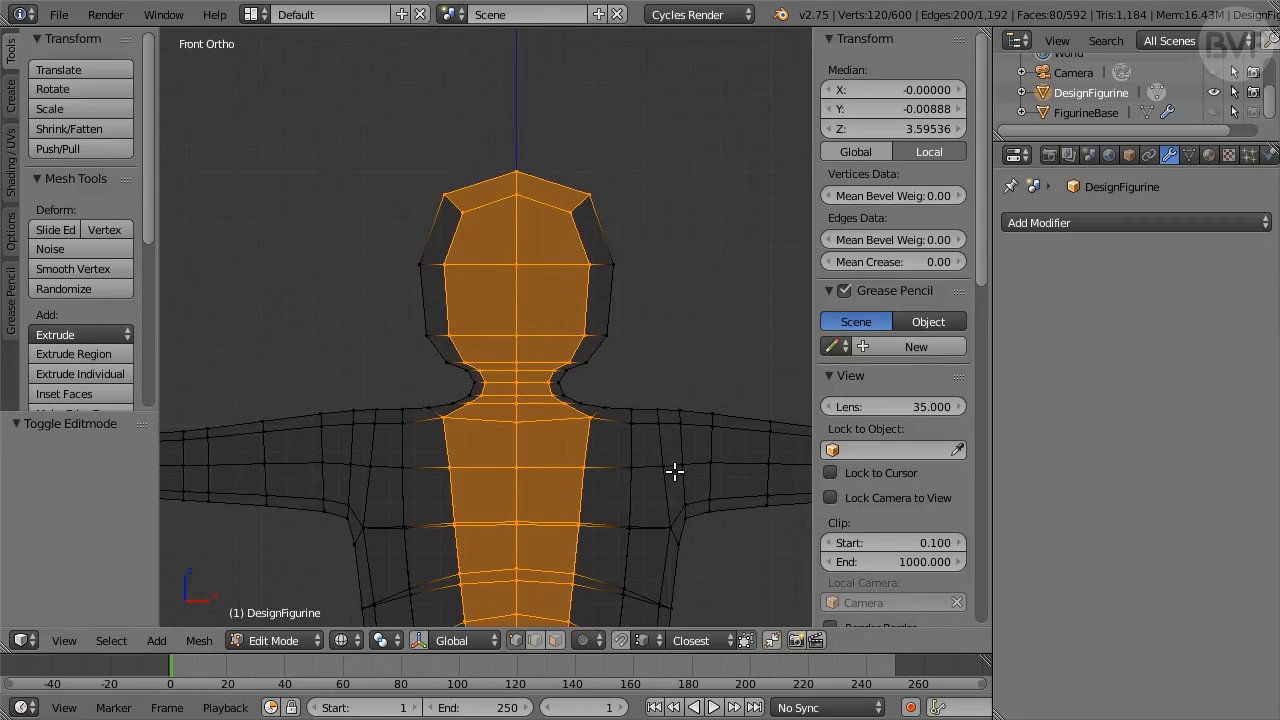
key(a)
key(b)
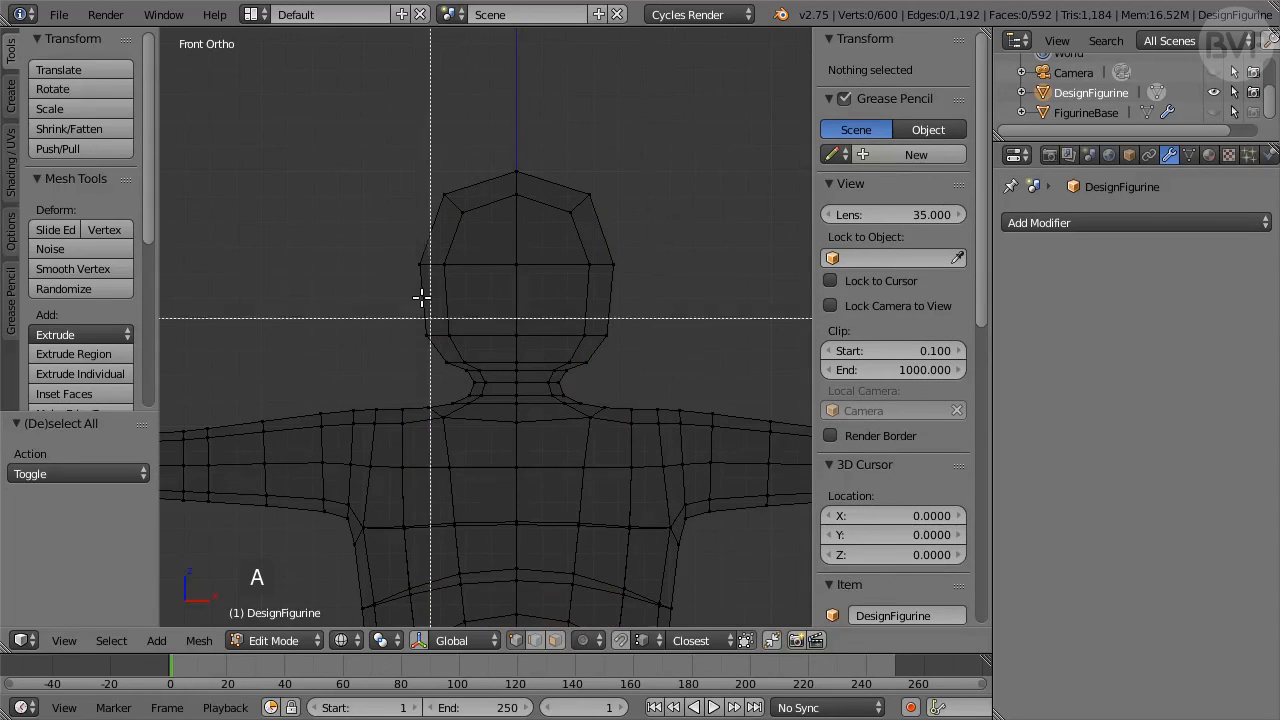
drag(390, 148, 652, 368)
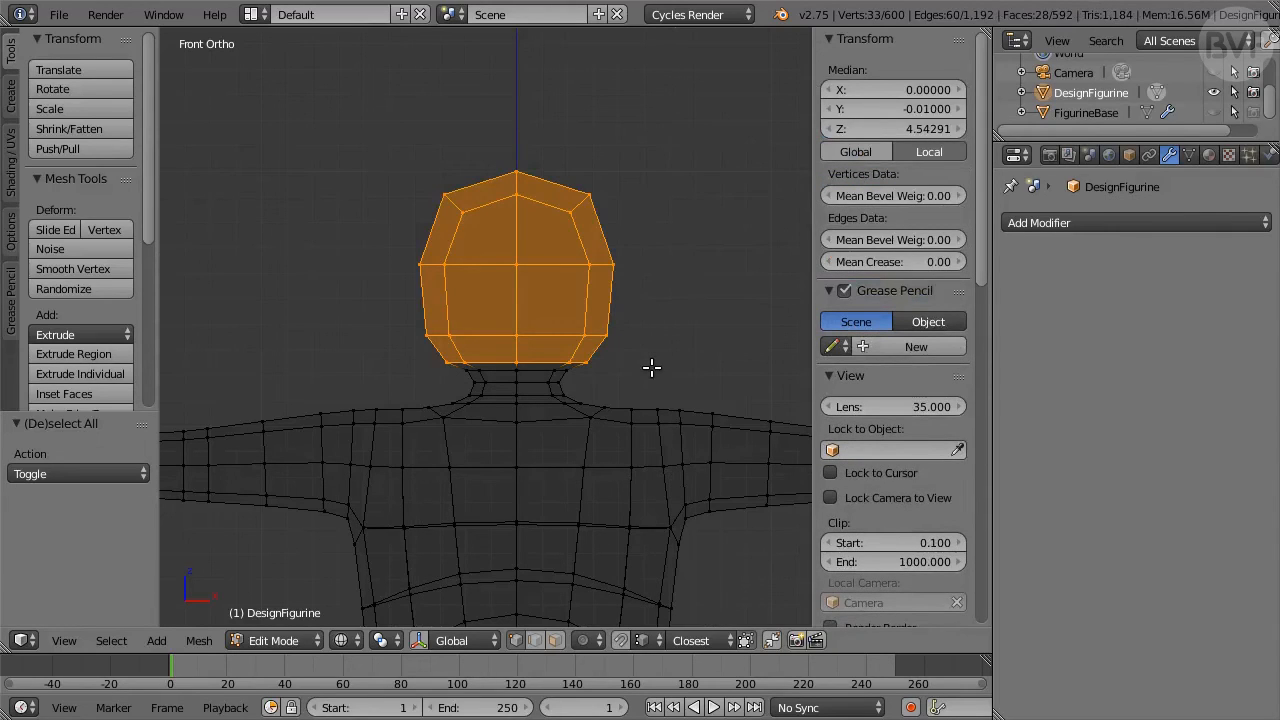
key(shift+alt+s)
text(1)
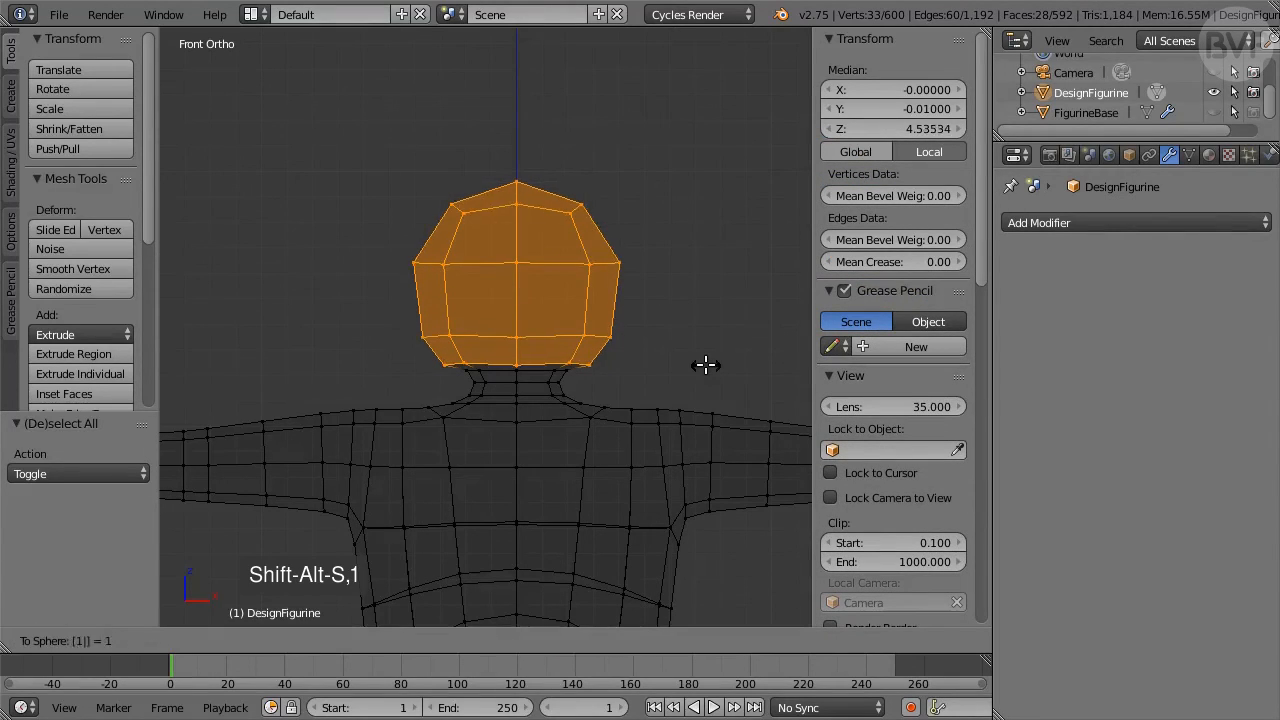
key(Return)
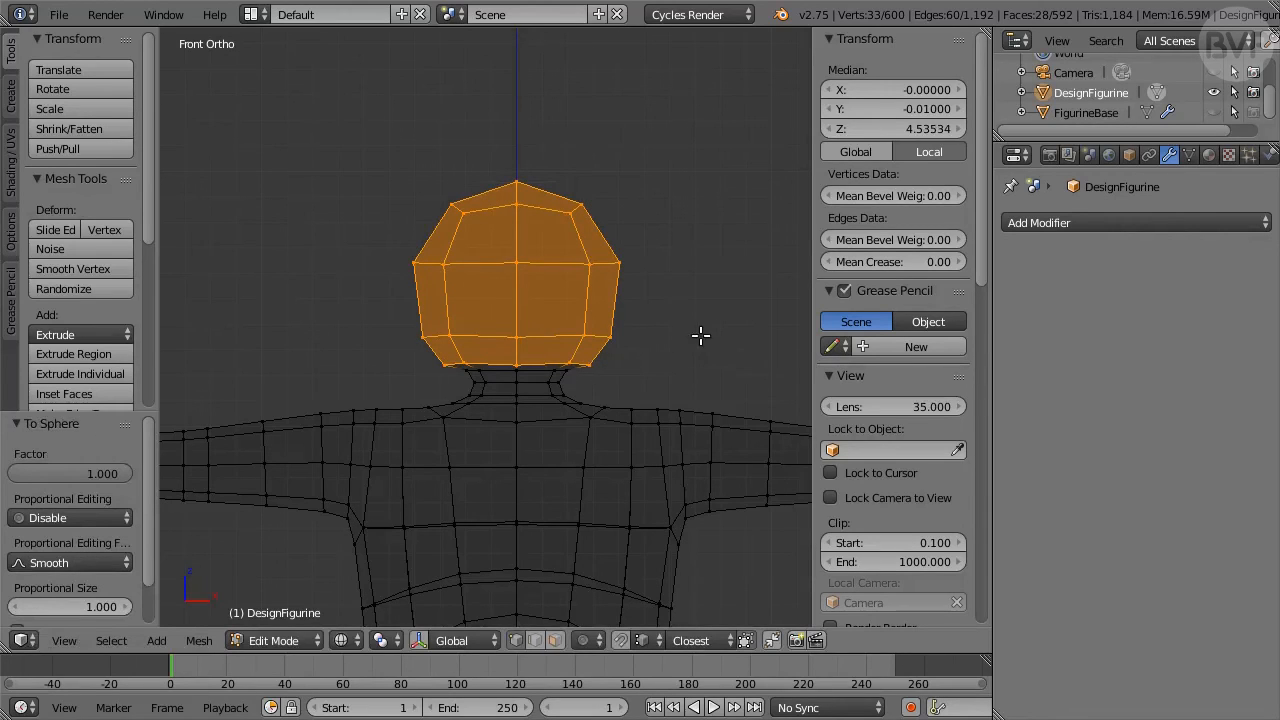
Scale the head by 0.95 along Z and move it 0.01 along Z.
text(sz0.95)
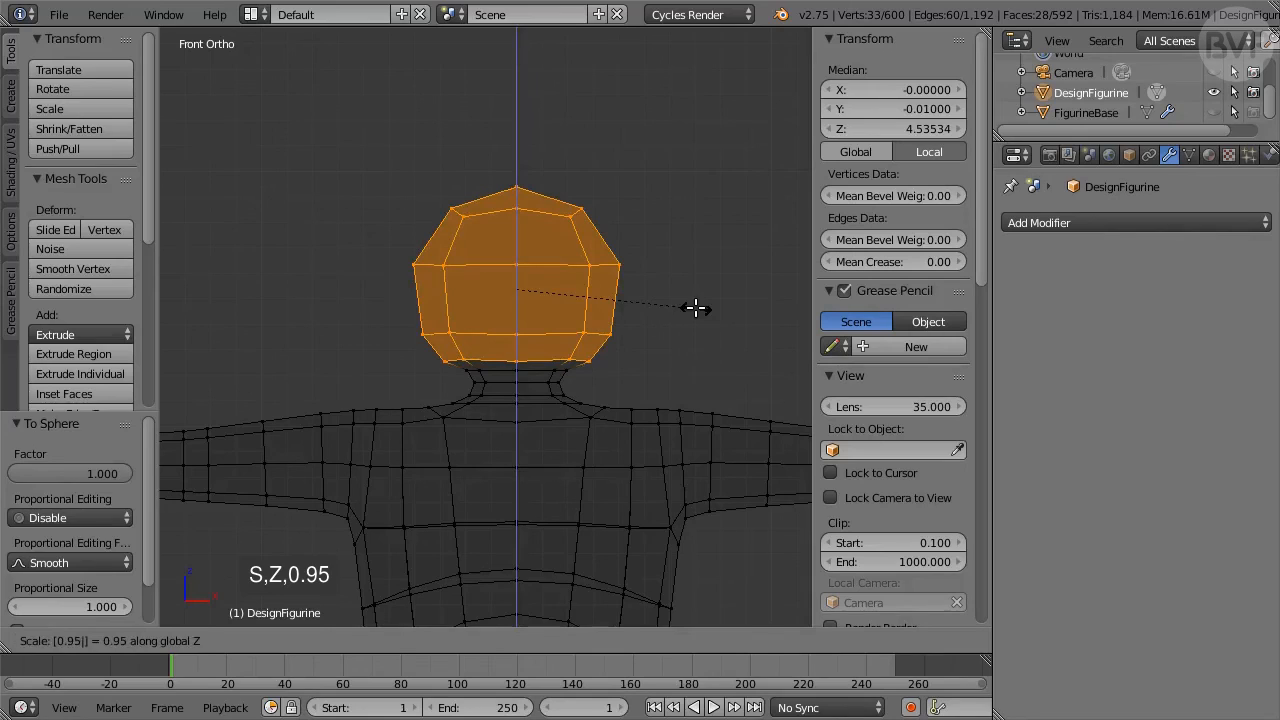
key(Return)
text(gz0.01)
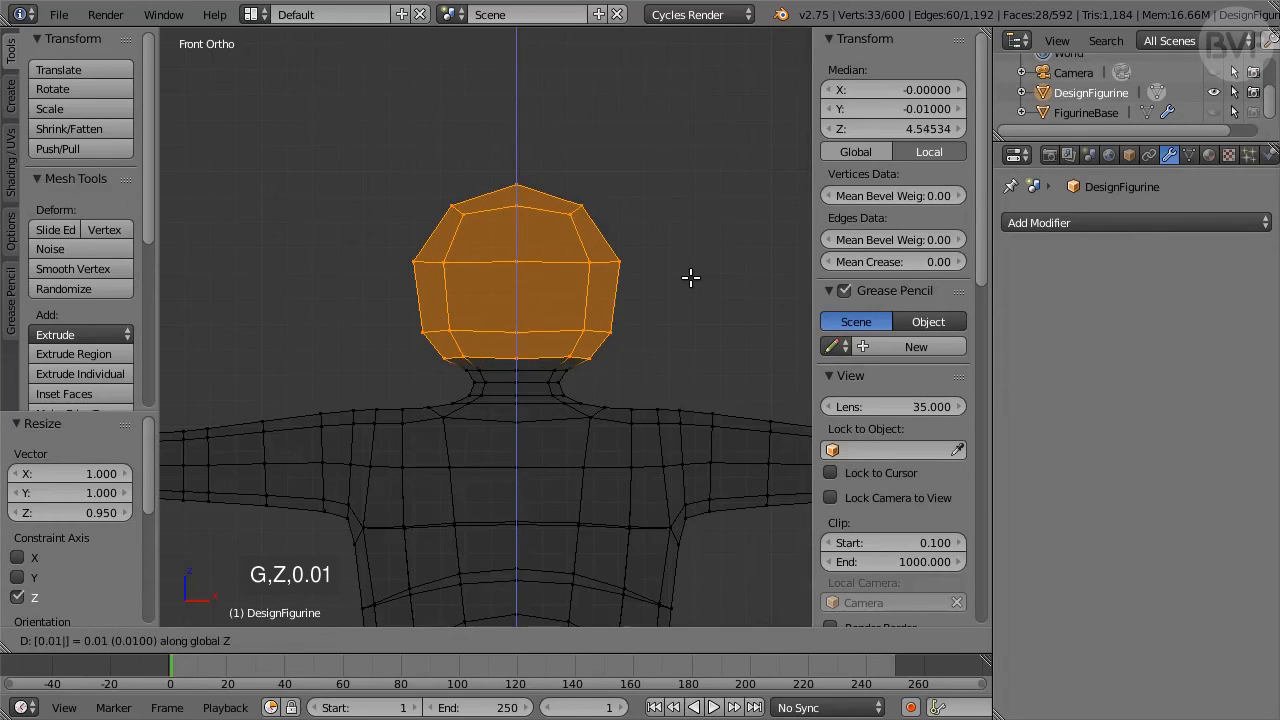
key(Return)
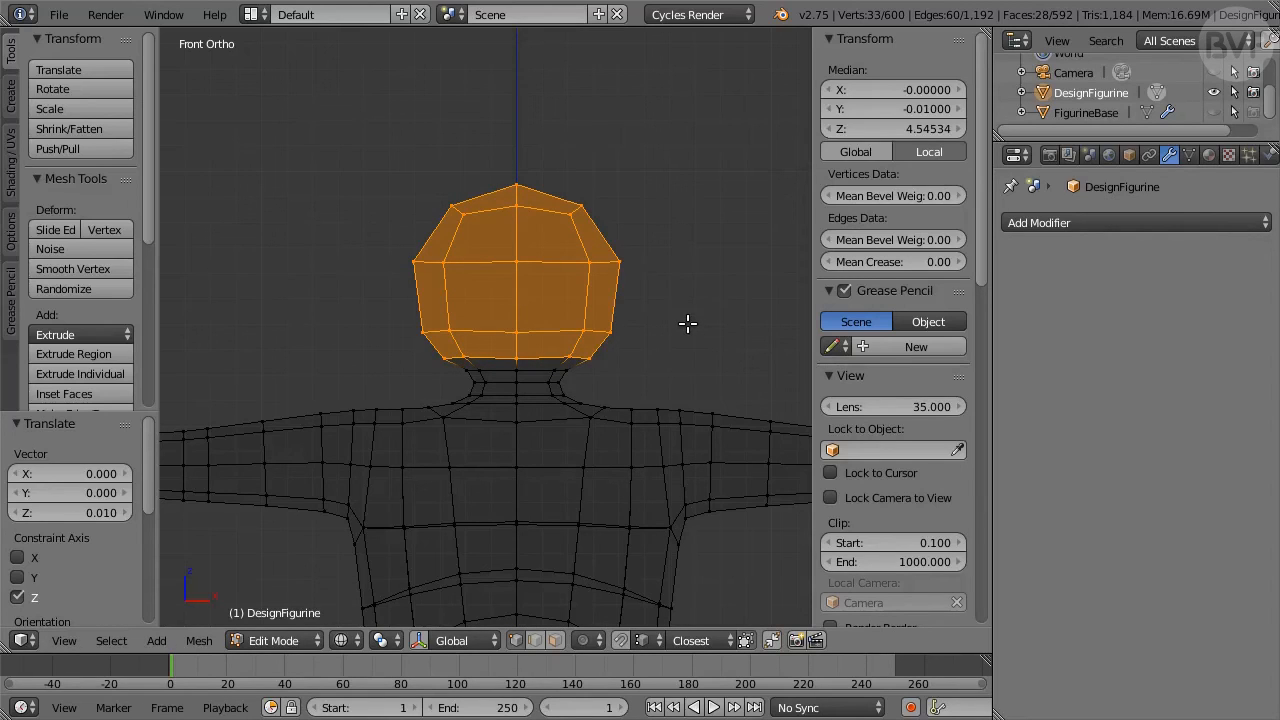
key(a)
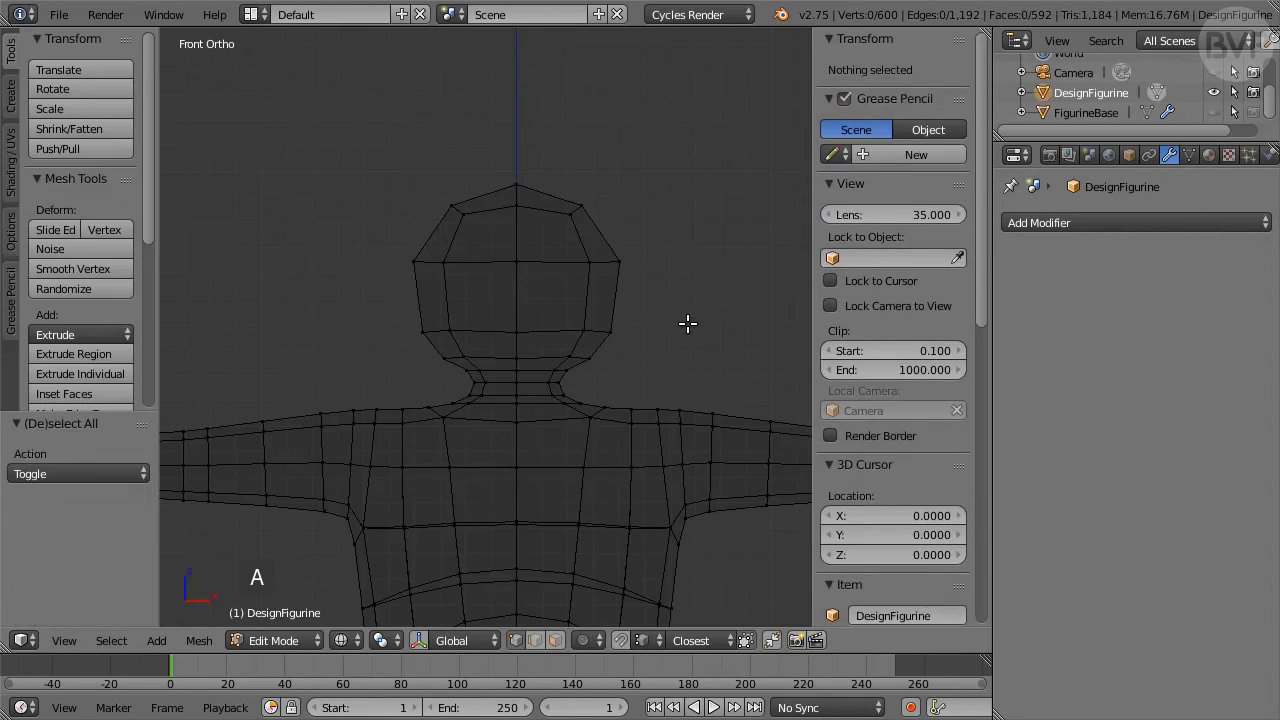
Select all vertices on the figure's positive-X side, excluding the centre line, and delete them.
scroll(688, 323, down, 5)
shift+middle_drag(689, 538, 677, 340)
key(ctrl+Up)
scroll(789, 330, down, 2)
scroll(789, 330, down, 1)
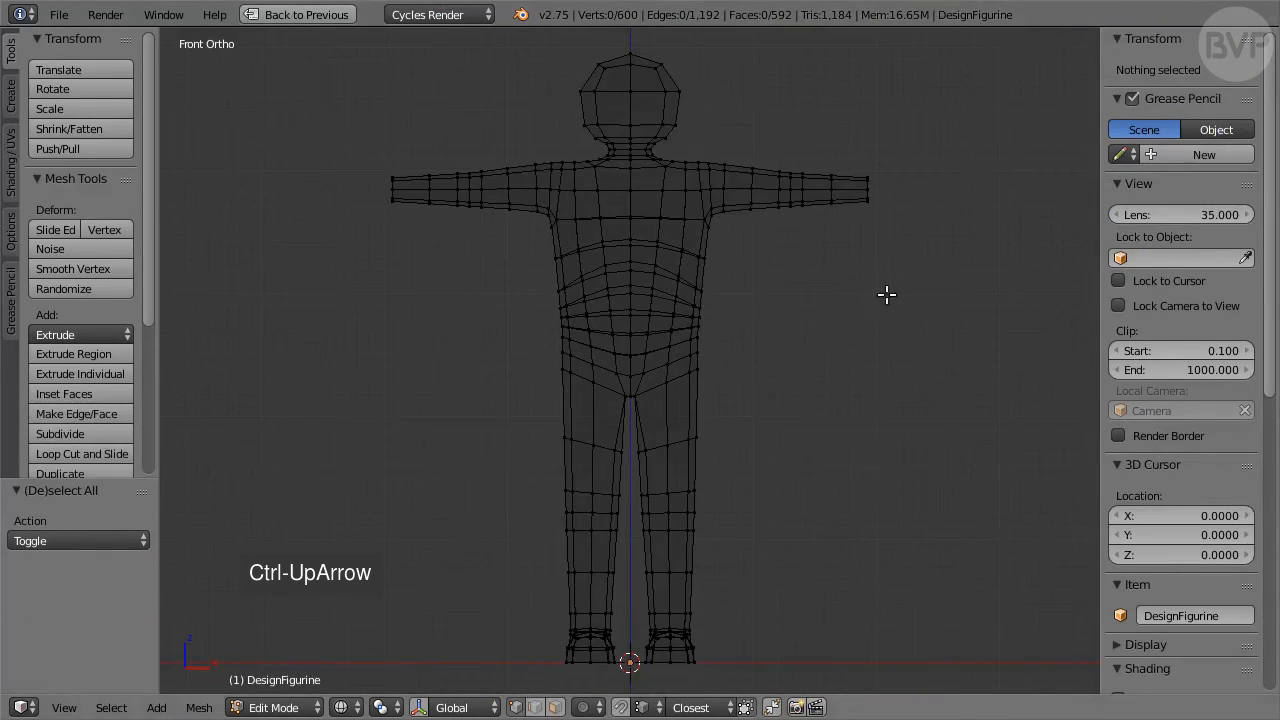
key(b)
drag(910, 38, 632, 670)
key(x)
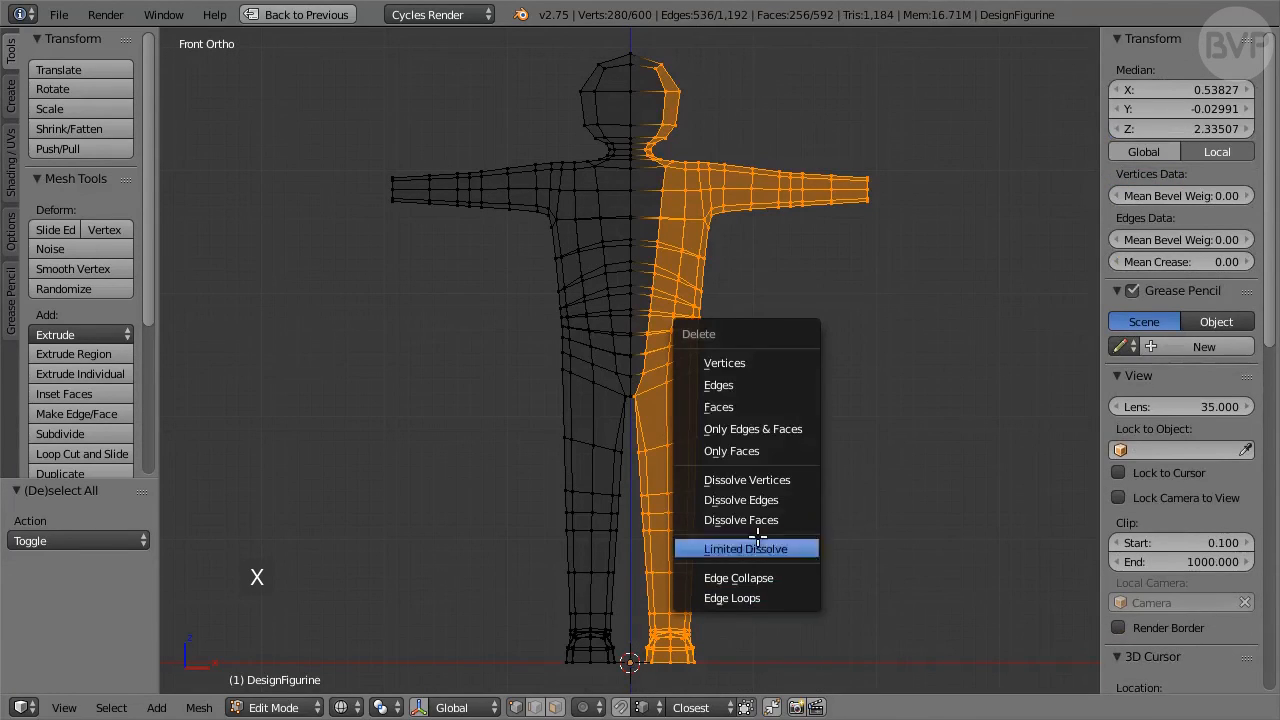
click(787, 362)
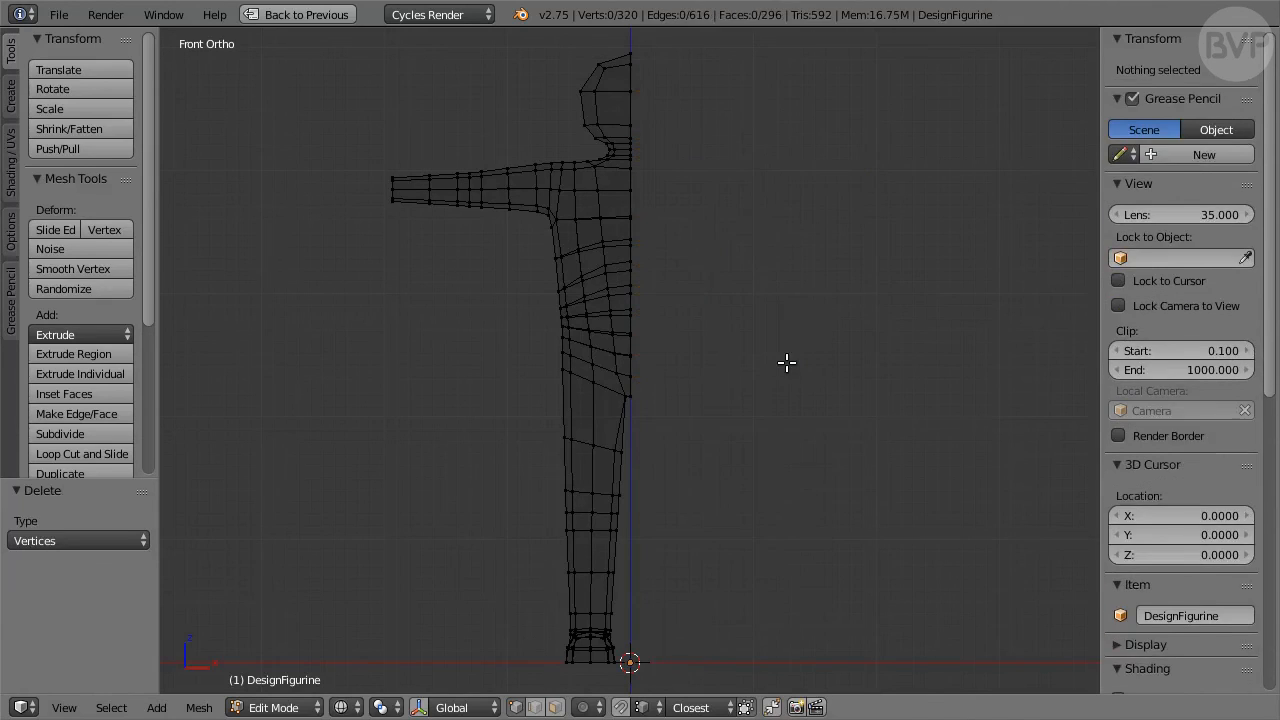
Add a Mirror modifier to DesignFigurine to rebuild the missing half, and return to the enlarged front view.
key(ctrl+Up)
click(1217, 221)
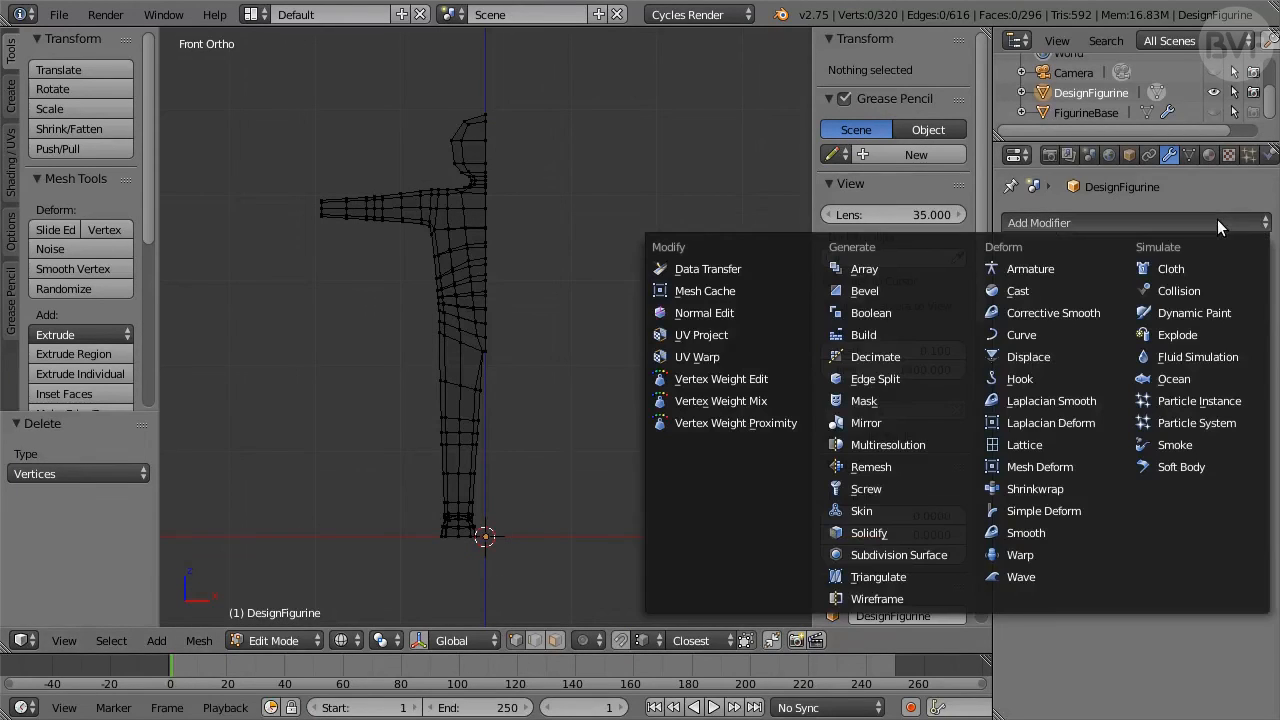
click(939, 423)
key(ctrl+Up)
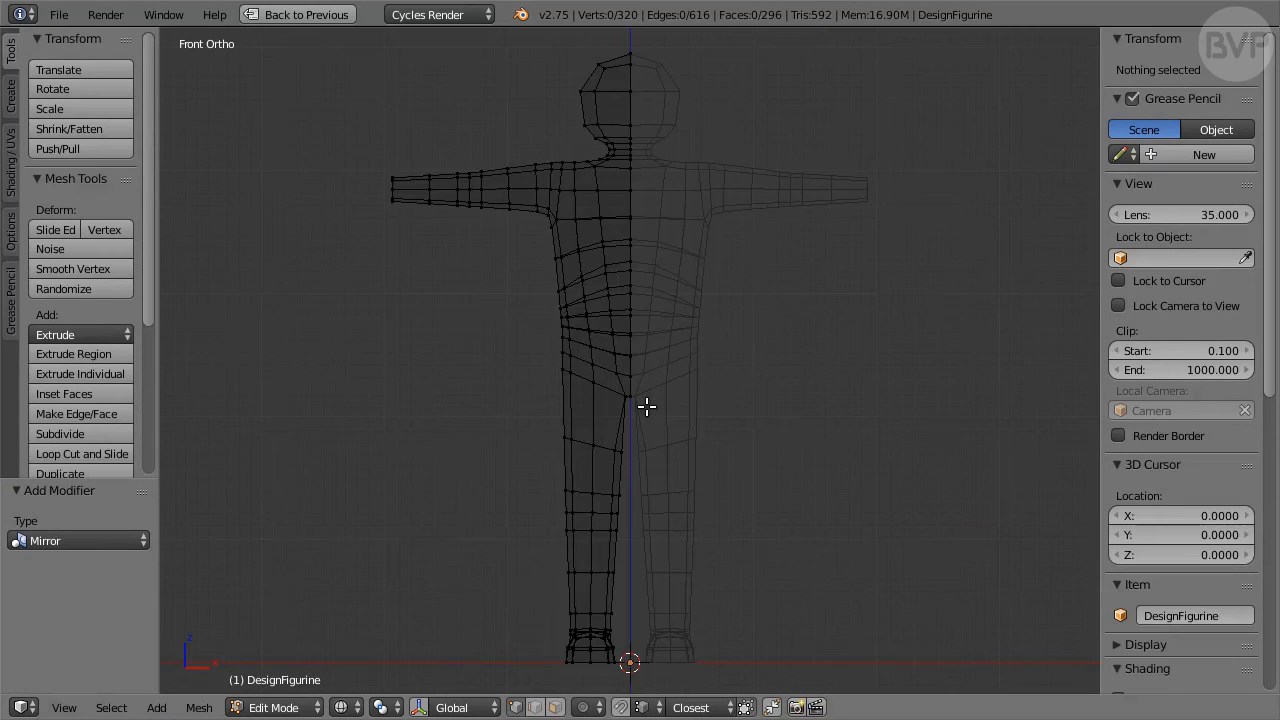
Edge-slide the horizontal edge loop just below the knee by a factor of 0.22.
alt+click(602, 530)
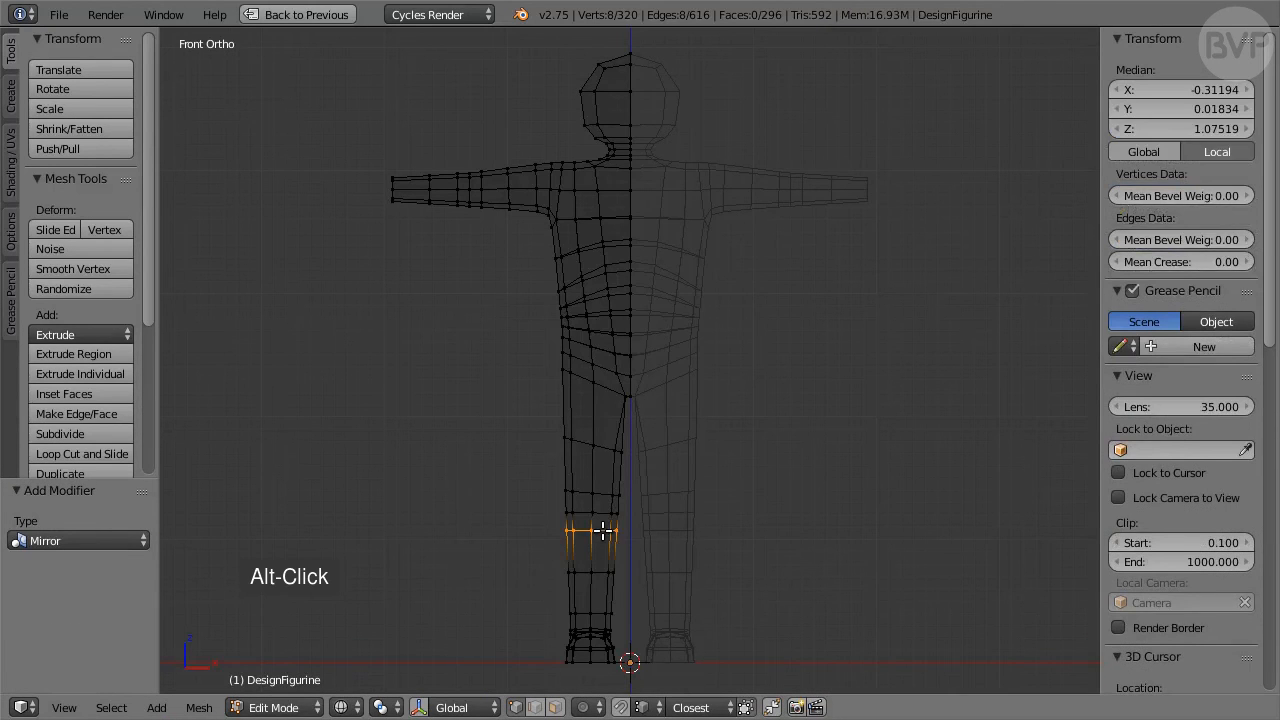
key(ctrl+e)
click(783, 506)
text(0.)
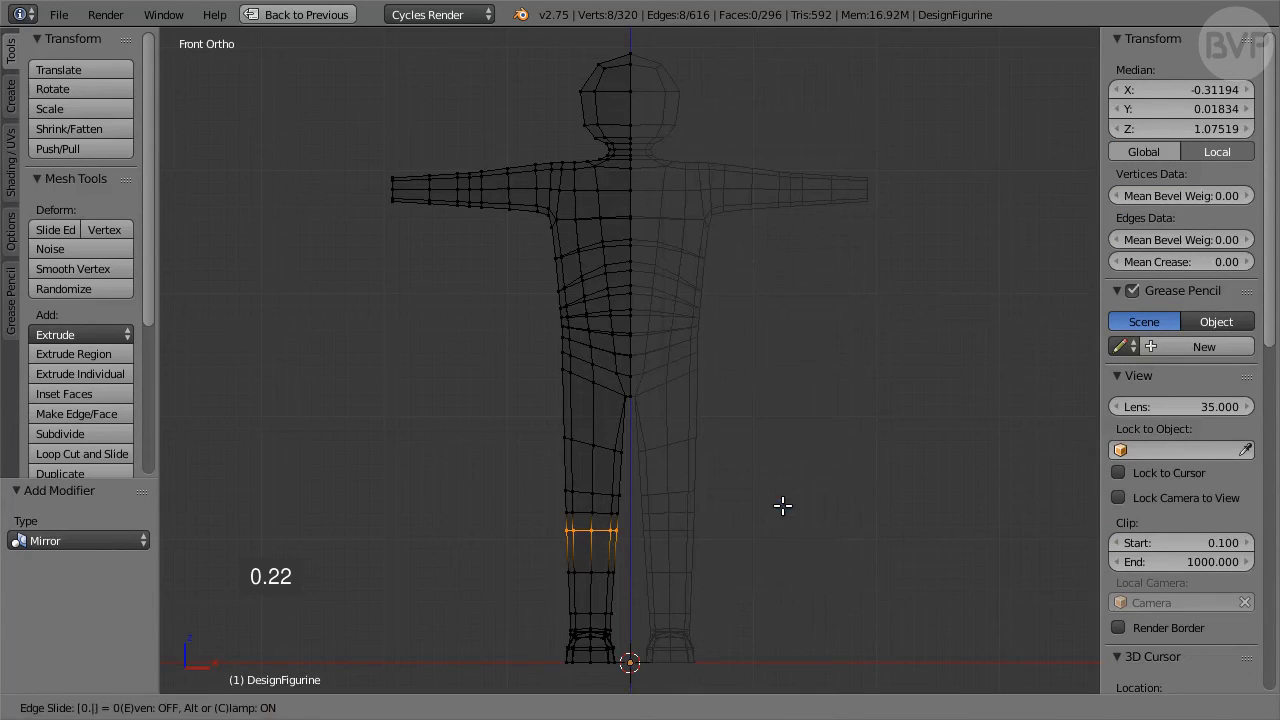
text(22)
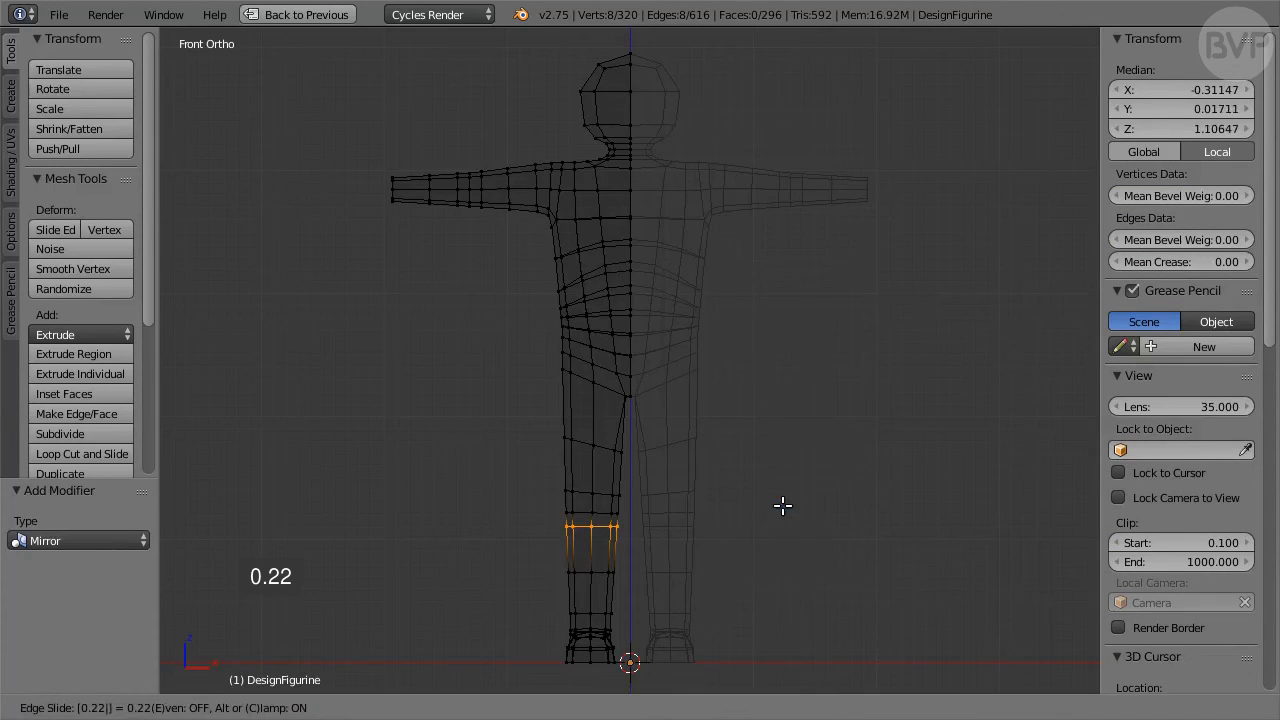
key(Return)
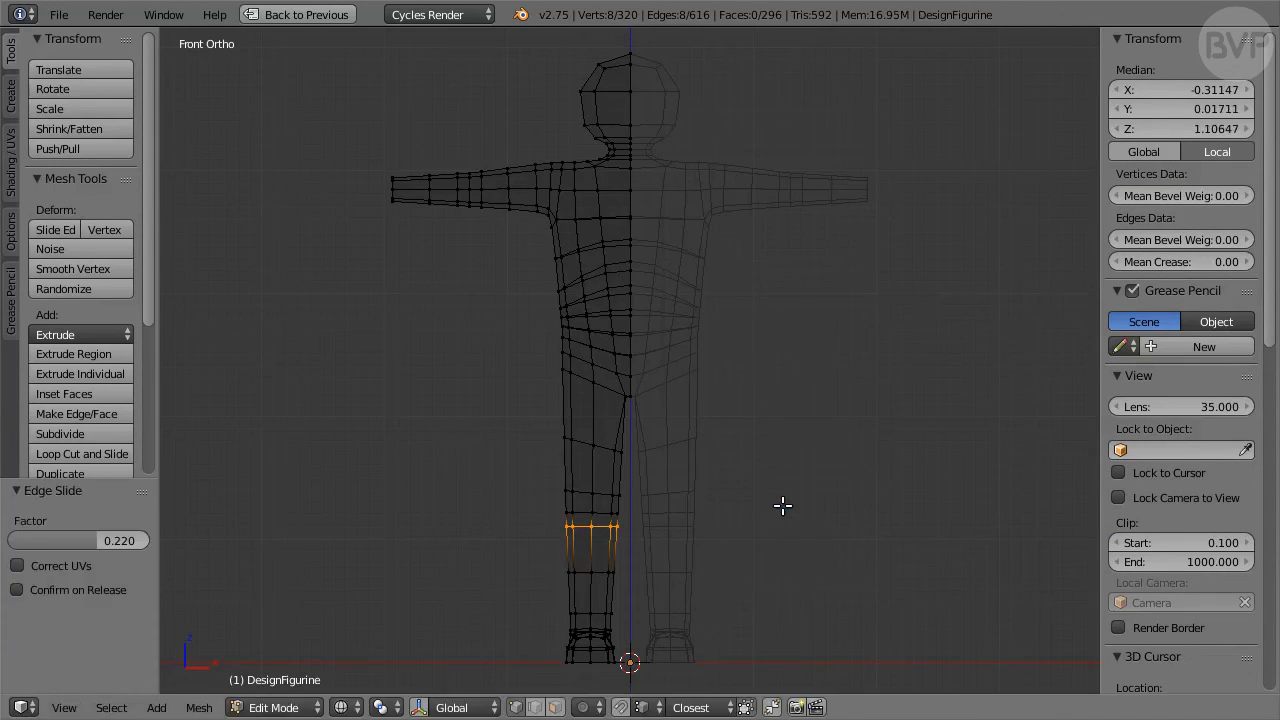
Edge-slide the horizontal edge loop just above the knee by a factor of -0.3.
alt+click(601, 492)
key(ctrl+e)
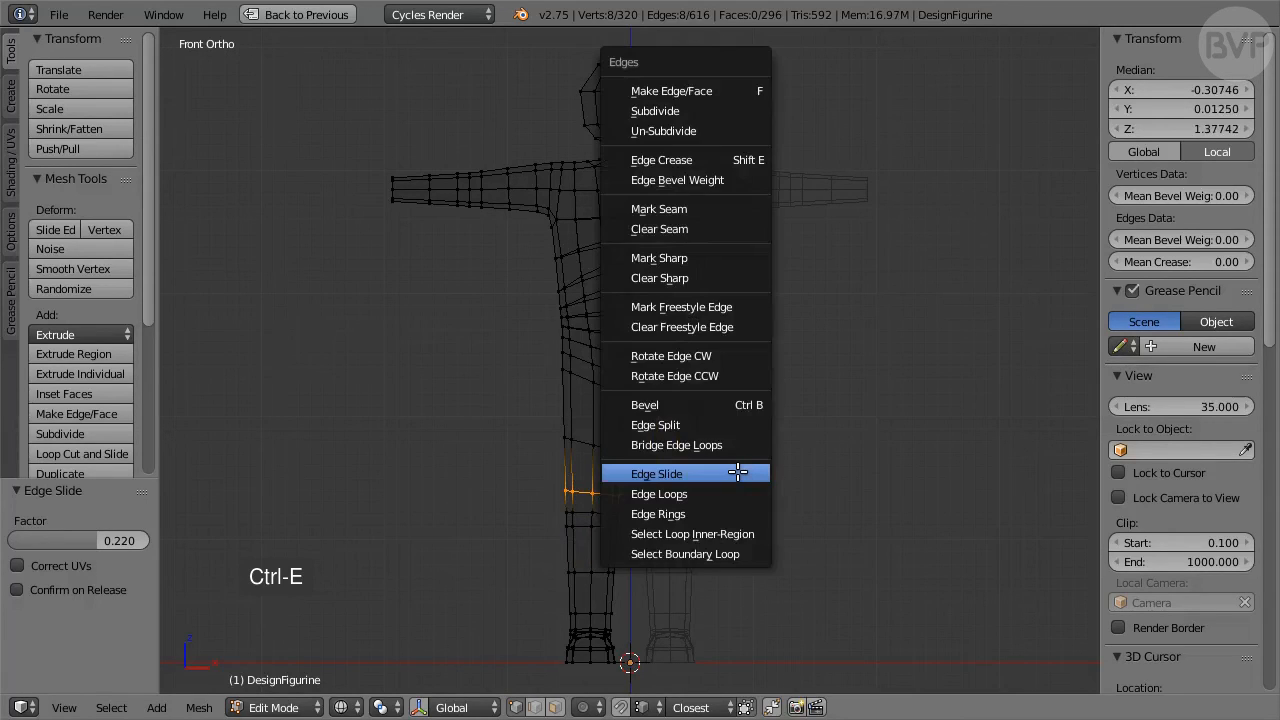
click(733, 473)
text(-0.3)
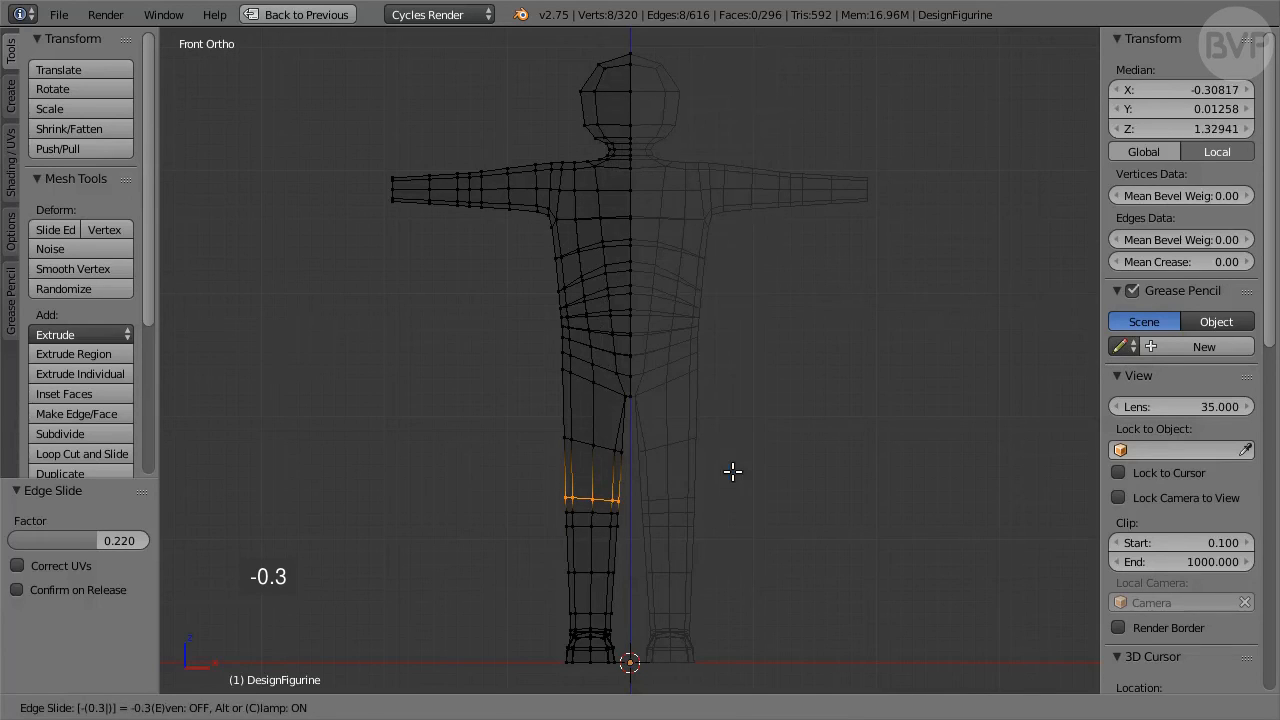
key(Return)
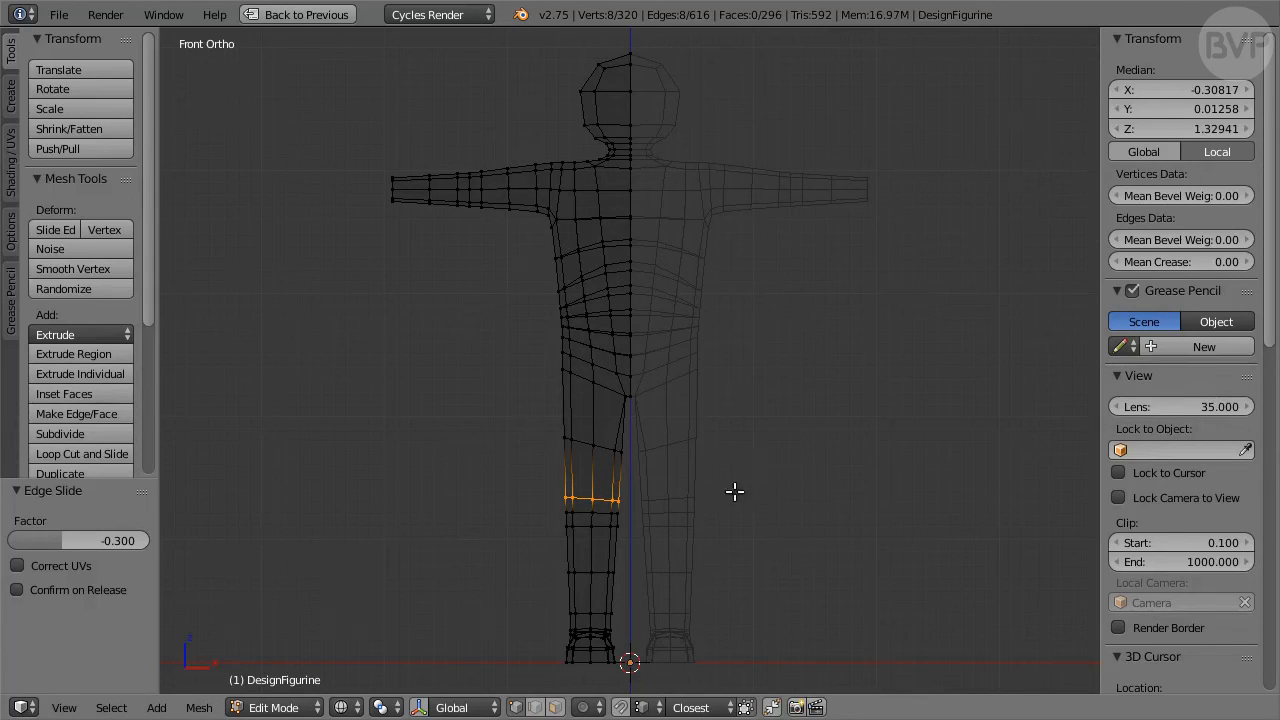
Edge-slide the edge loop just above the ankle by a factor of -0.7.
alt+click(584, 610)
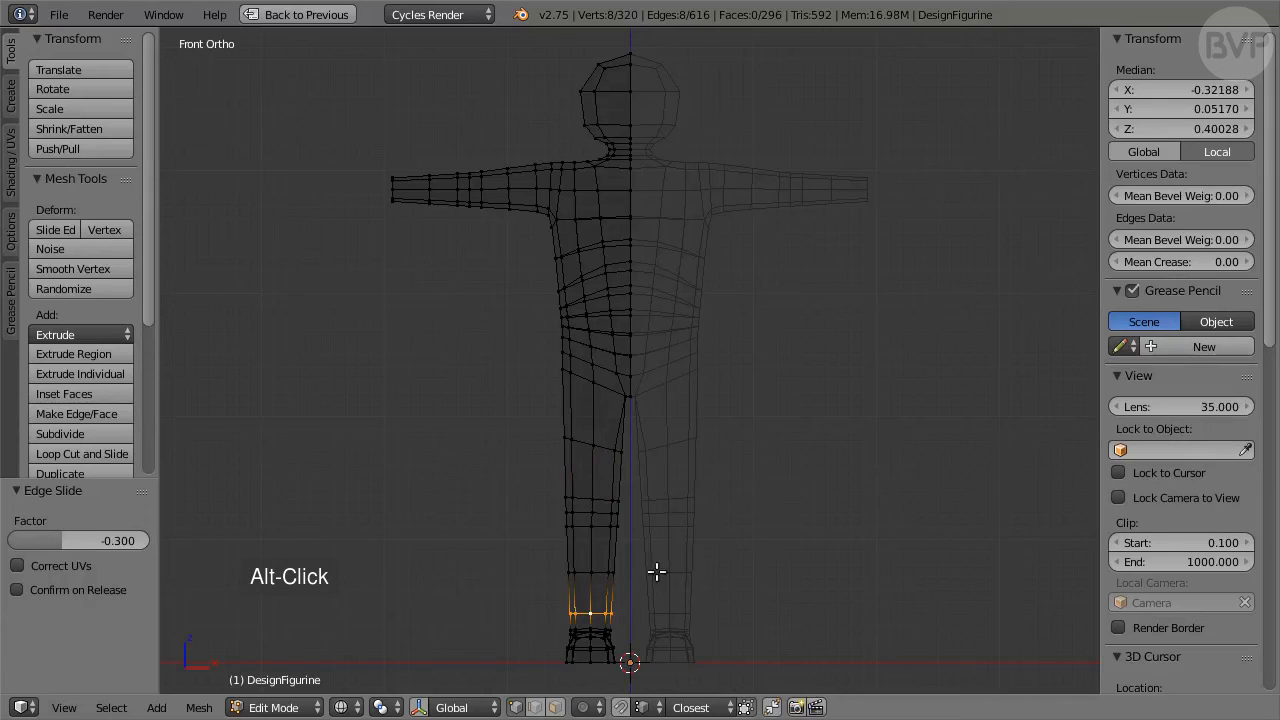
key(ctrl+e)
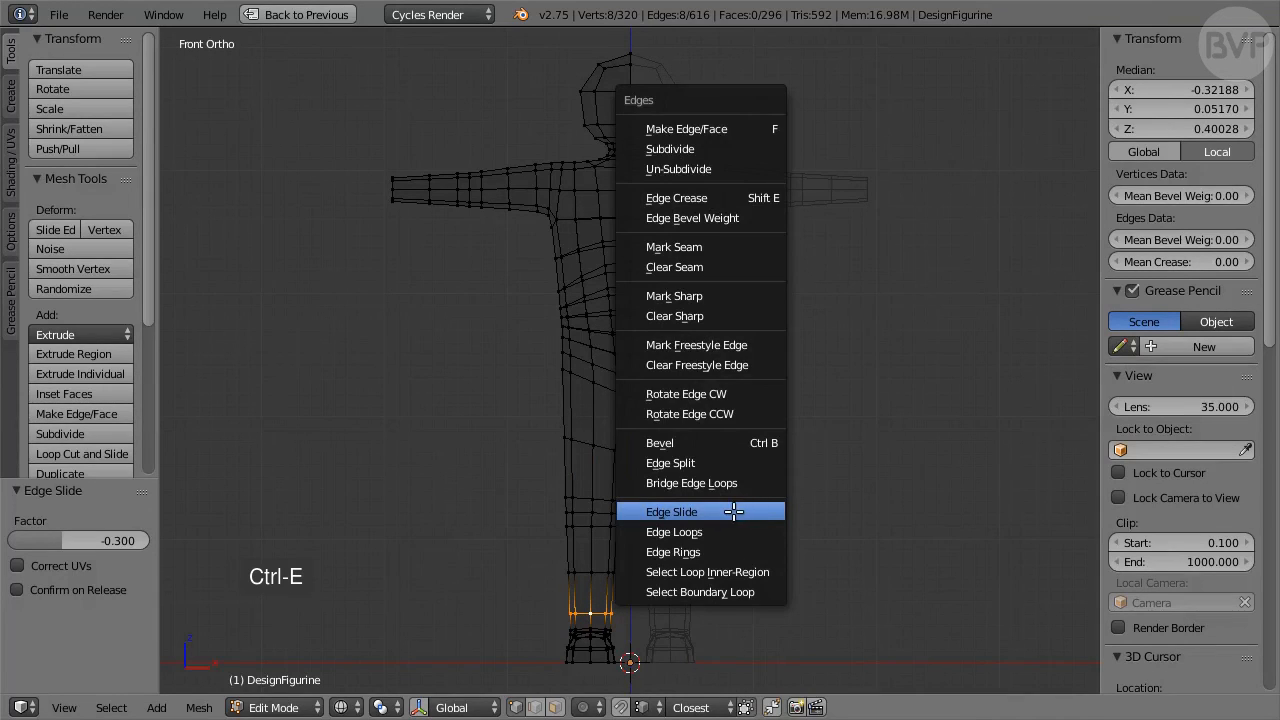
click(734, 511)
text(-0.7)
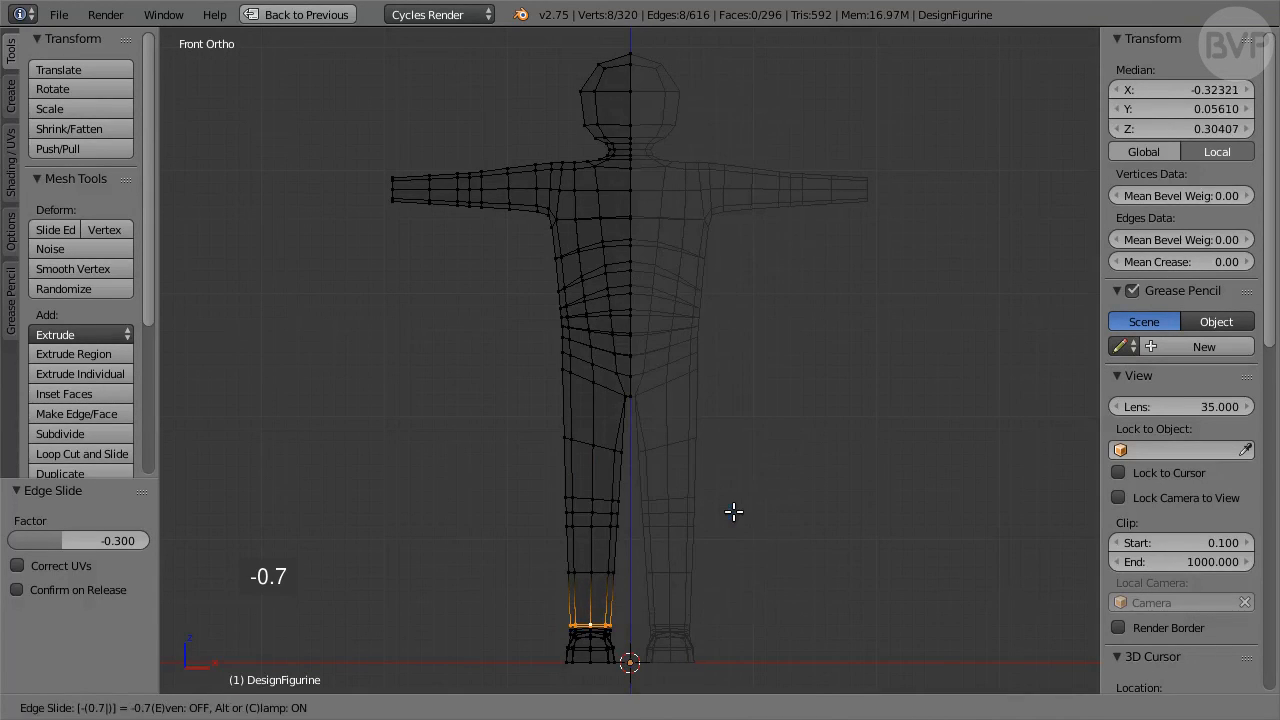
key(Return)
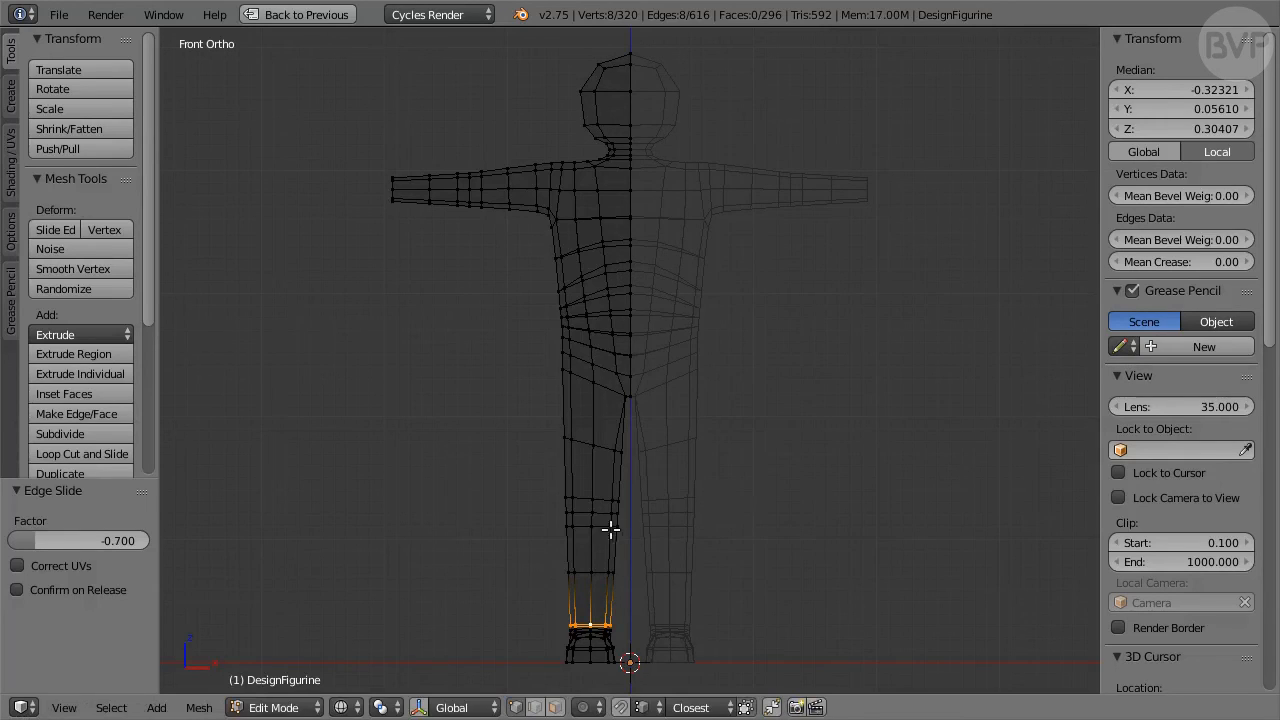
Switch to solid shading and edge-slide the loop around the foot just in front of the ankle by a factor of 0.3.
middle_drag(608, 528, 689, 543)
scroll(710, 445, up, 4)
scroll(606, 514, up, 4)
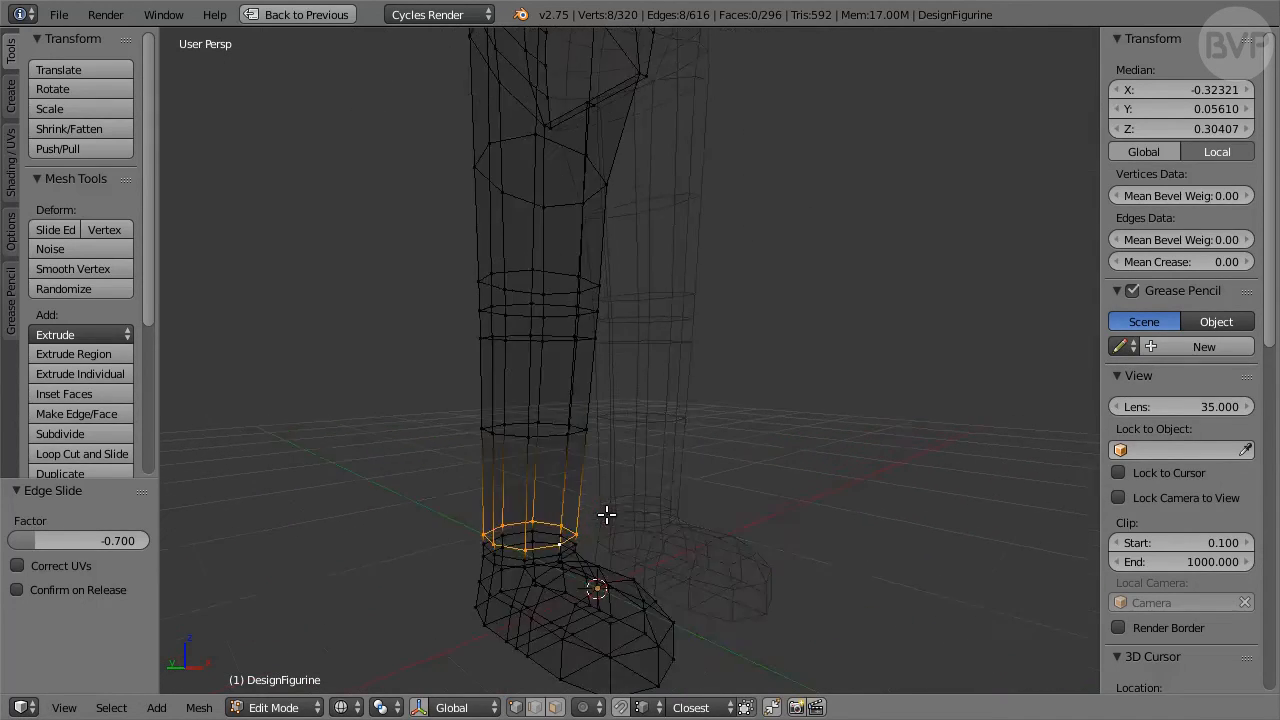
mouse_move(644, 538)
middle_down()
mouse_move(691, 554)
mouse_move(686, 506)
middle_up()
key(z)
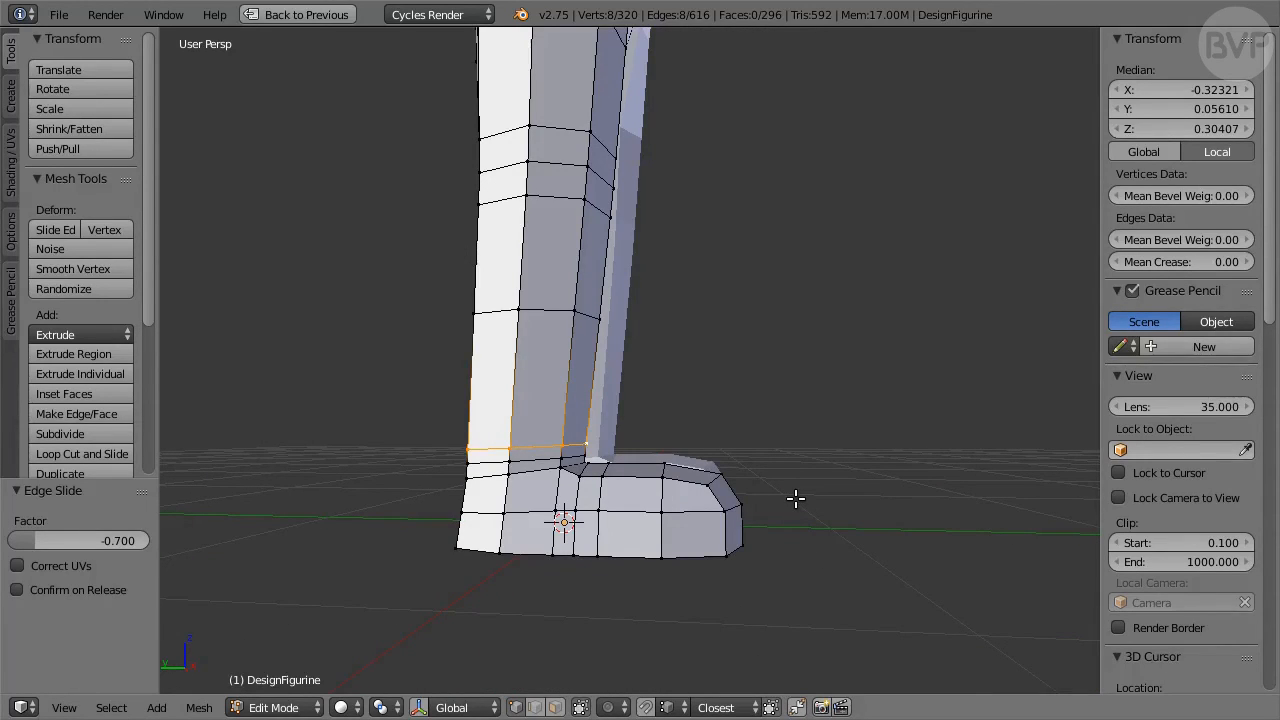
alt+click(598, 528)
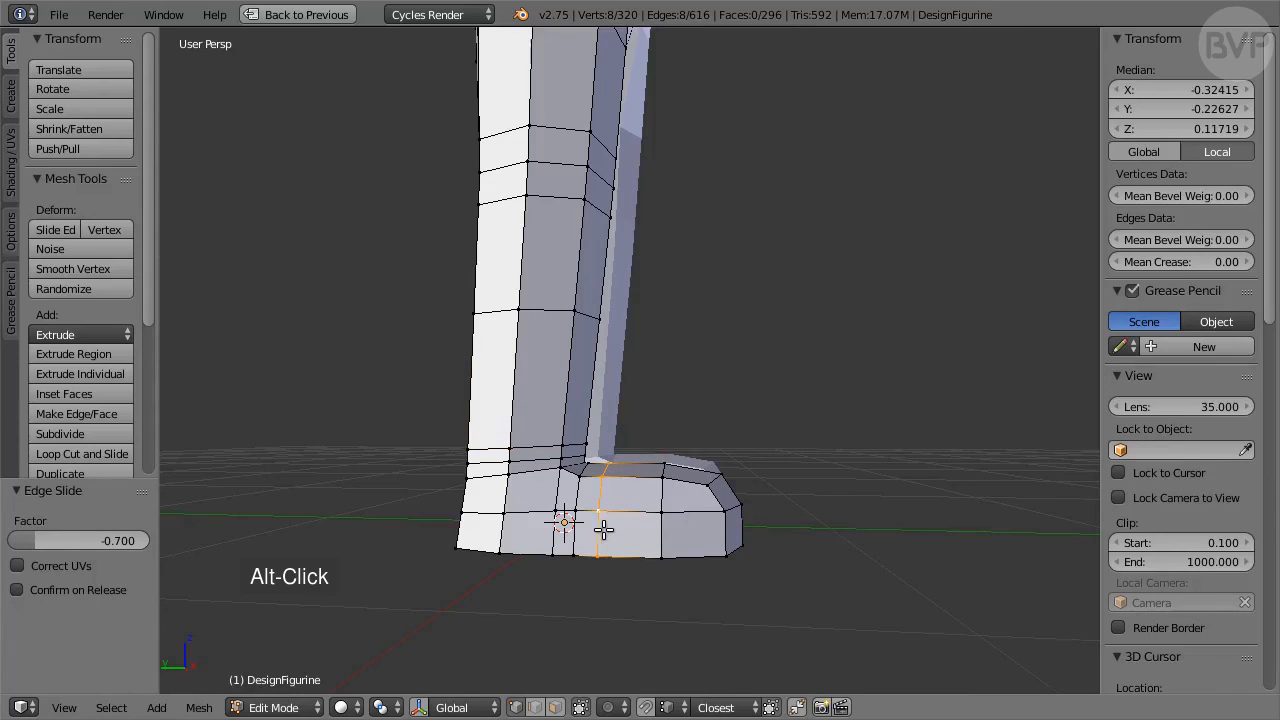
key(ctrl+e)
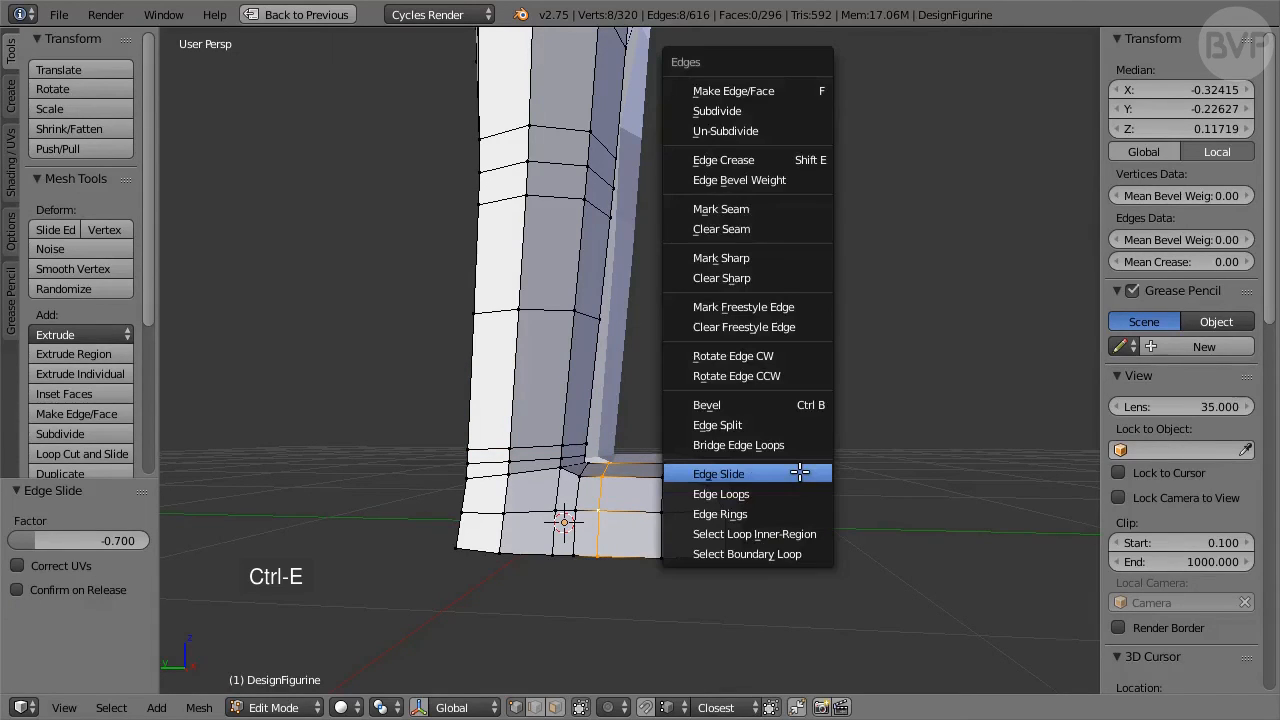
click(777, 473)
text(0.3)
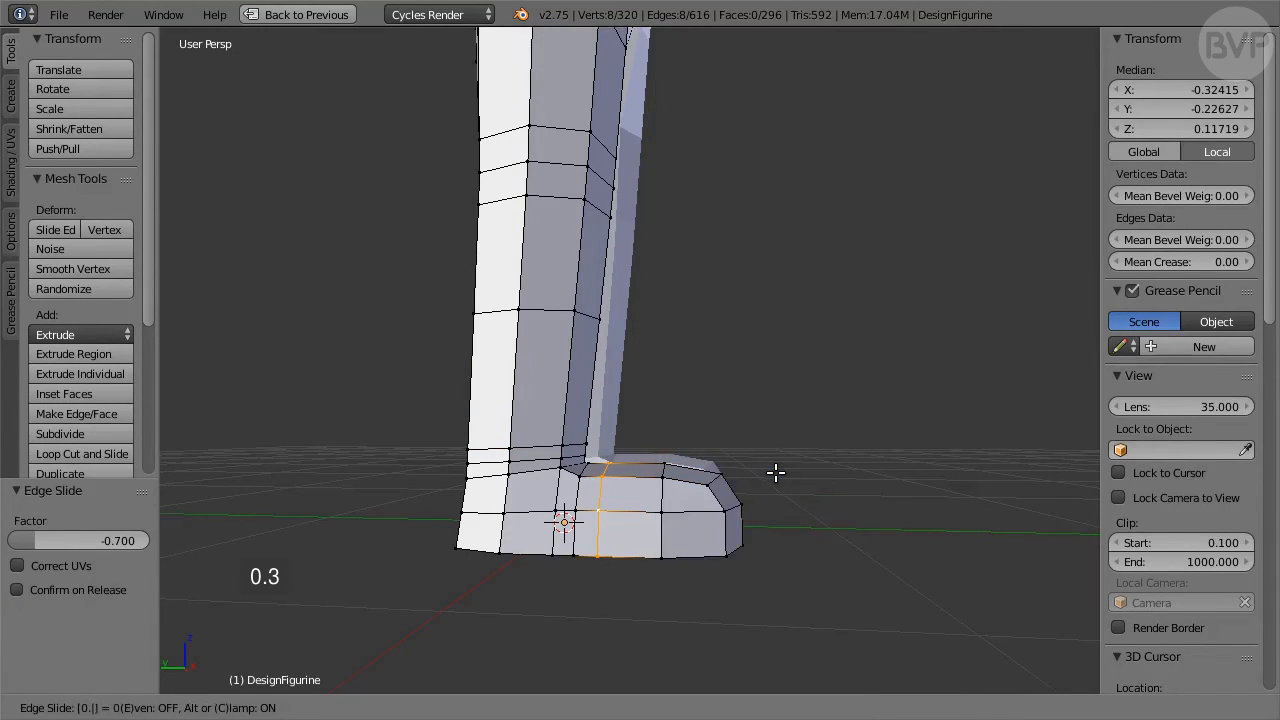
key(Return)
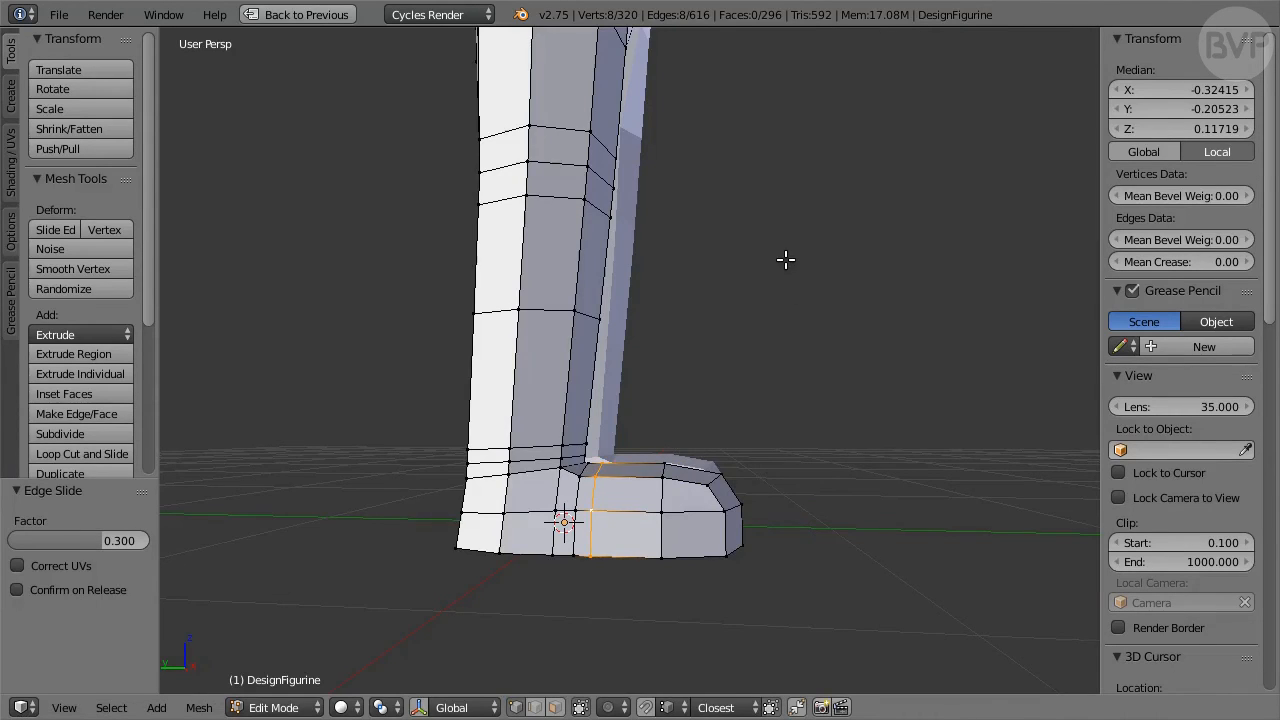
Add a single loop cut around the upper thigh just below the crotch, slid by a factor of -0.51.
shift+middle_drag(789, 260, 709, 486)
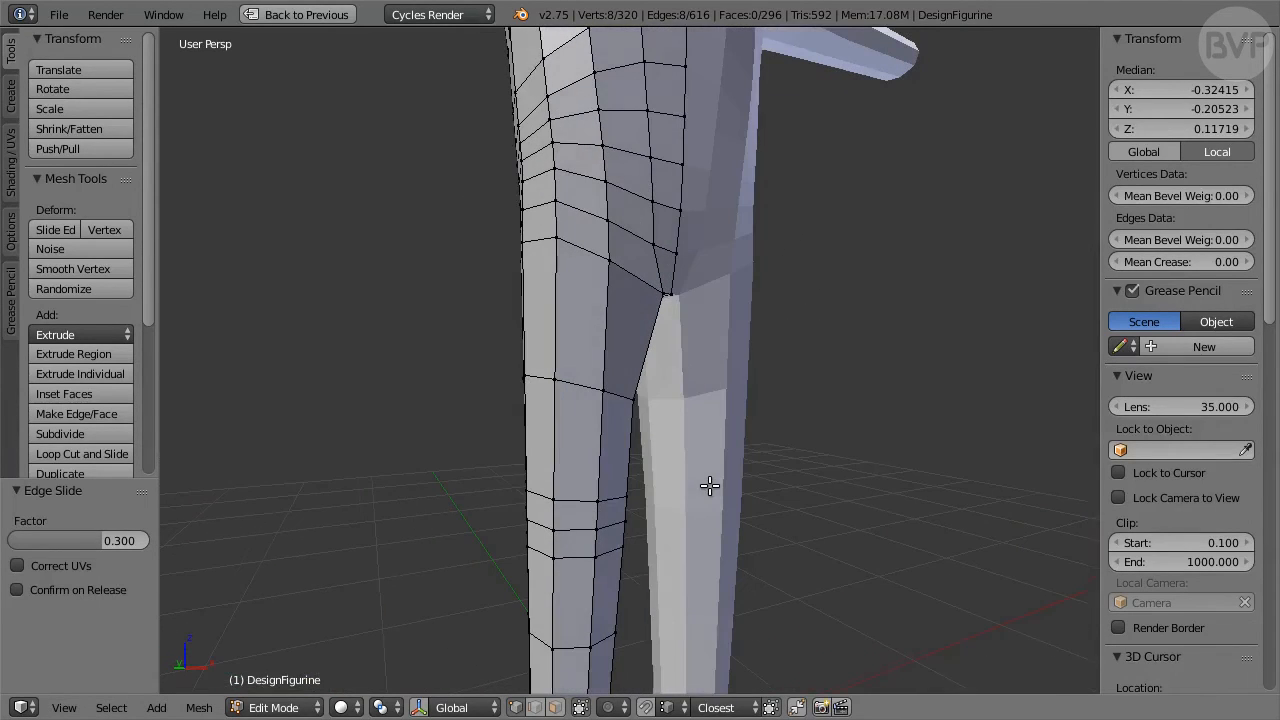
key(ctrl+r)
click(606, 321)
text(-0.5)
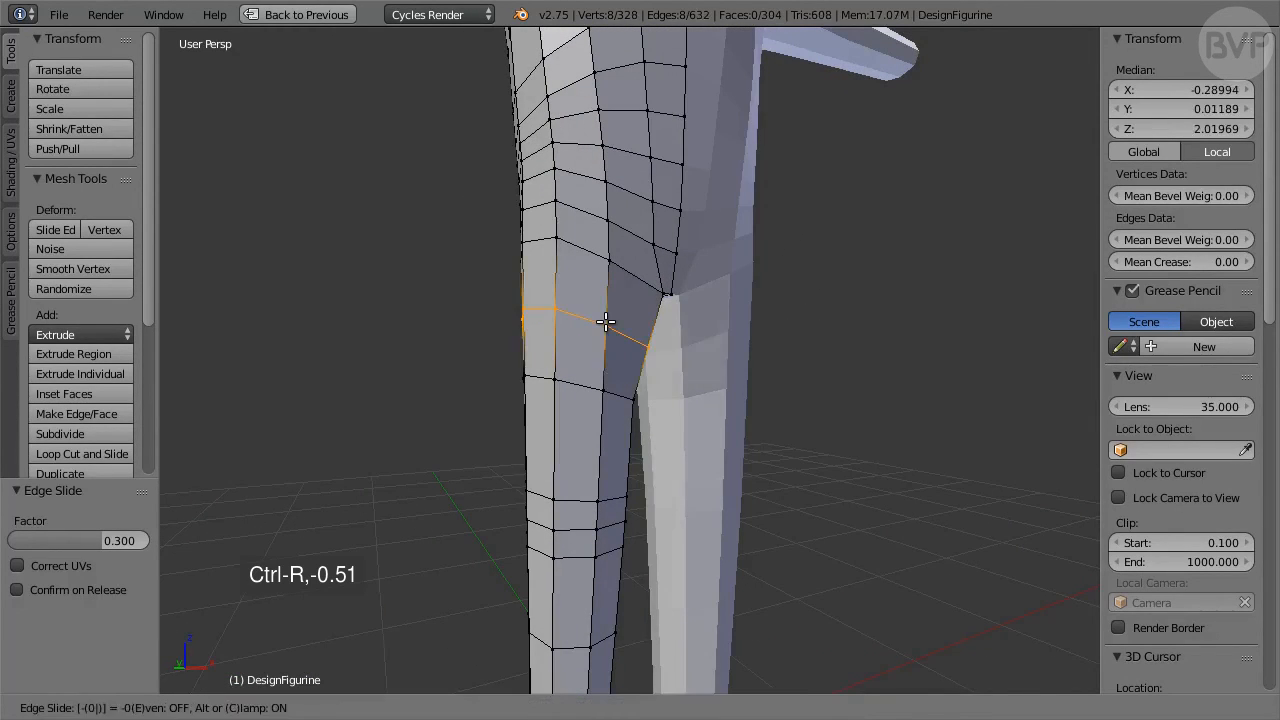
text(1)
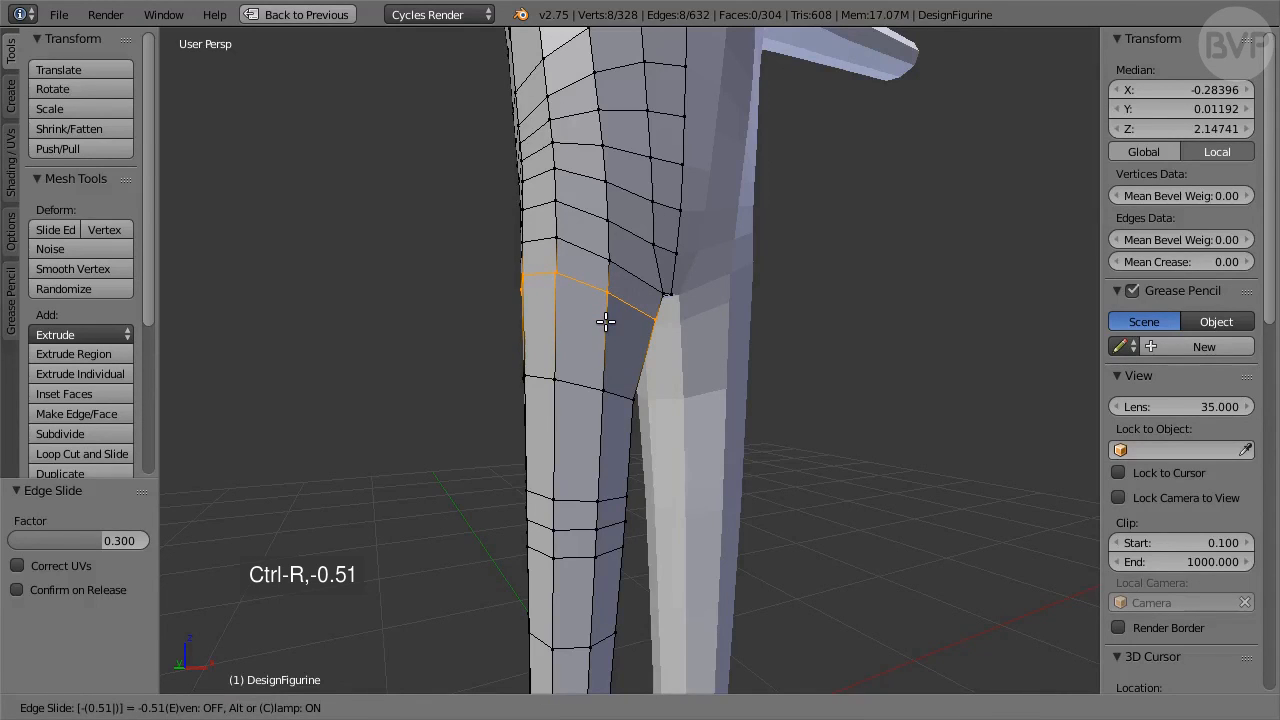
key(Return)
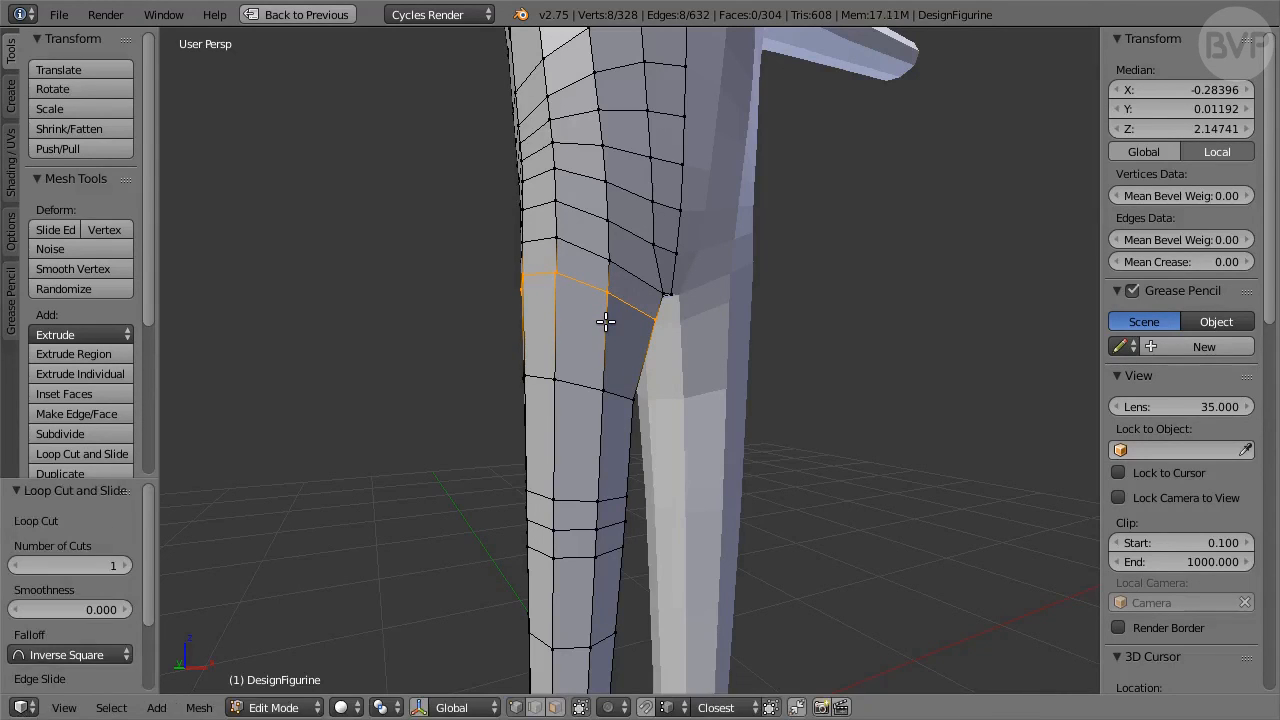
Scale the mid-thigh edge loop uniformly by 1.05.
alt+click(578, 391)
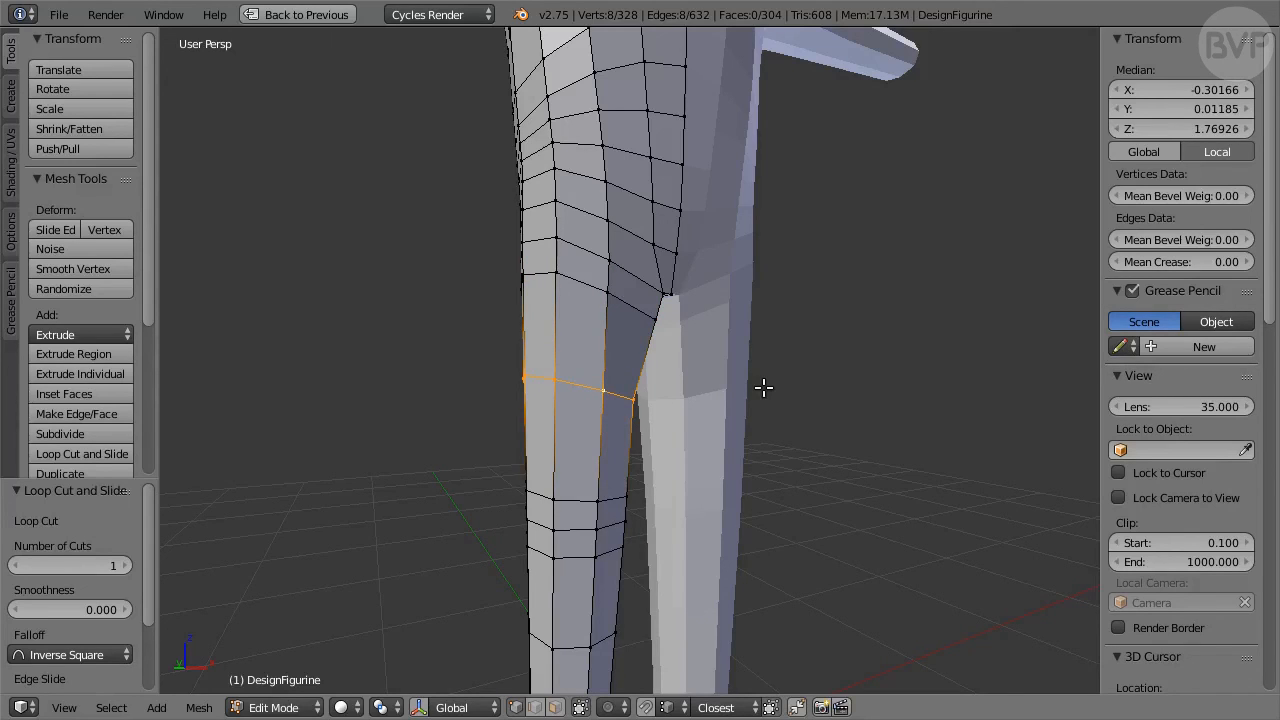
text(s1.05)
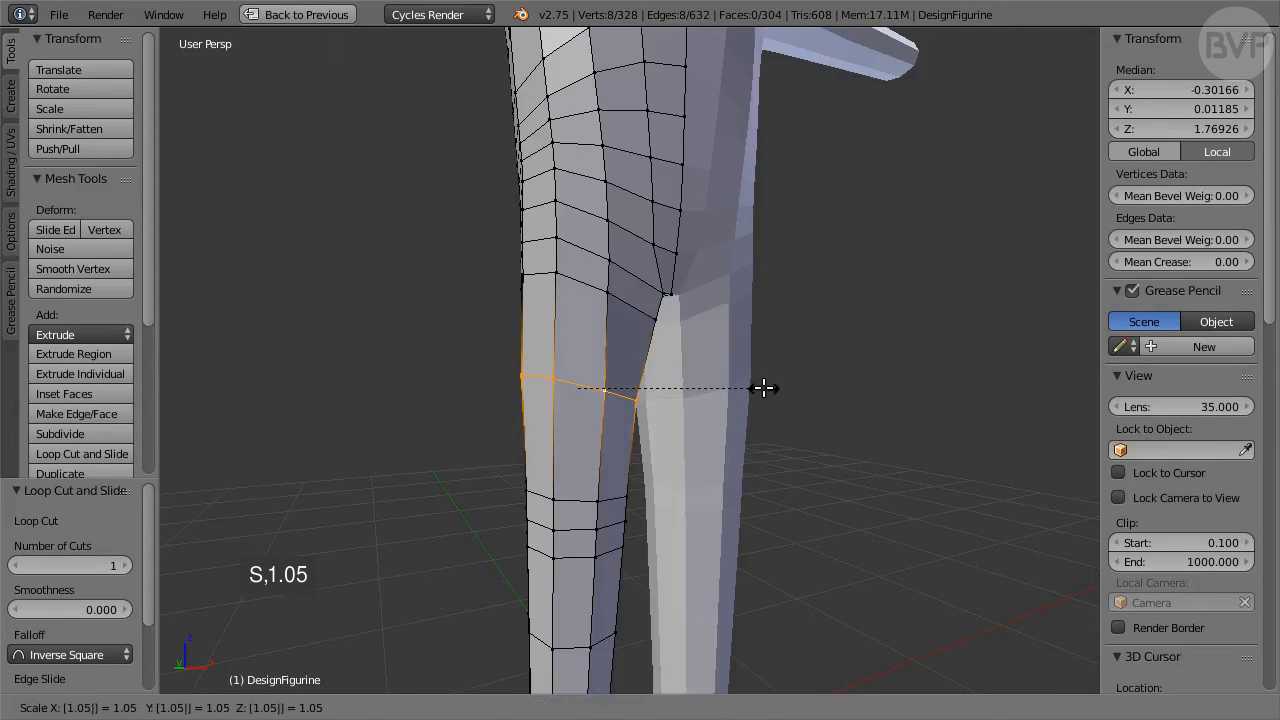
key(Return)
Scale the calf's edge loop uniformly by 1.05 and move it 0.01 along Y.
shift+middle_drag(772, 500, 771, 341)
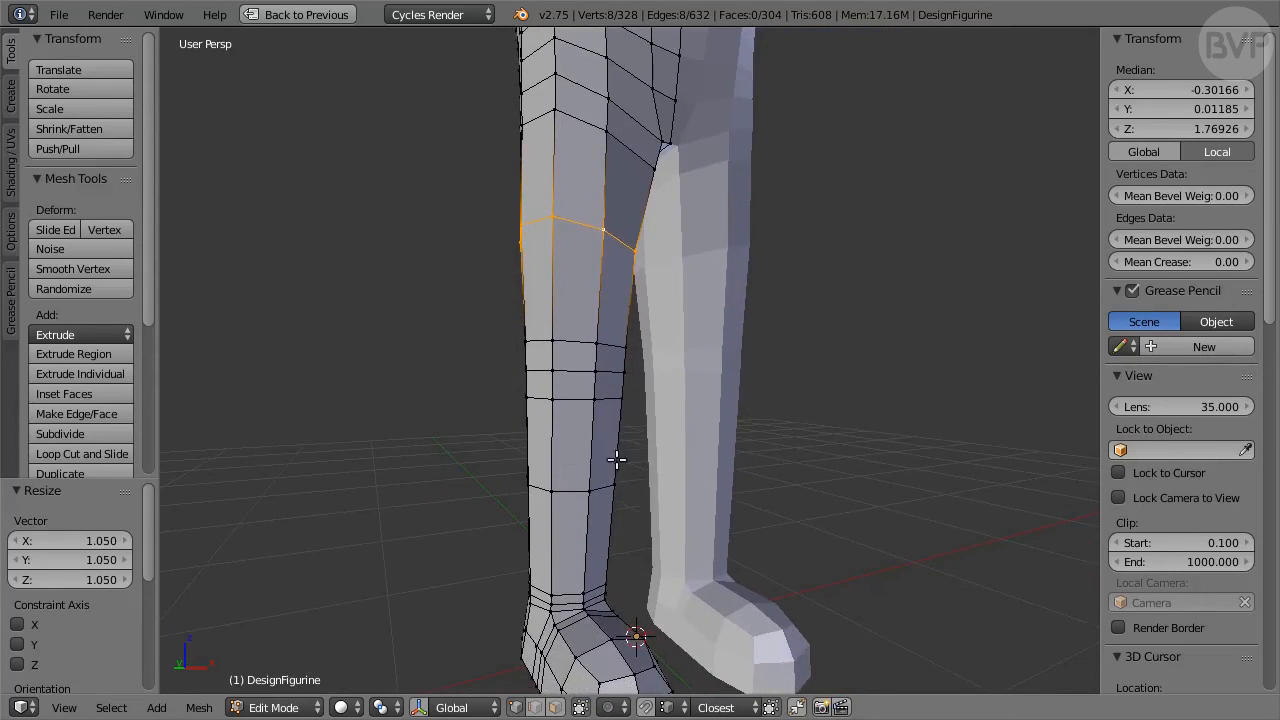
alt+click(570, 492)
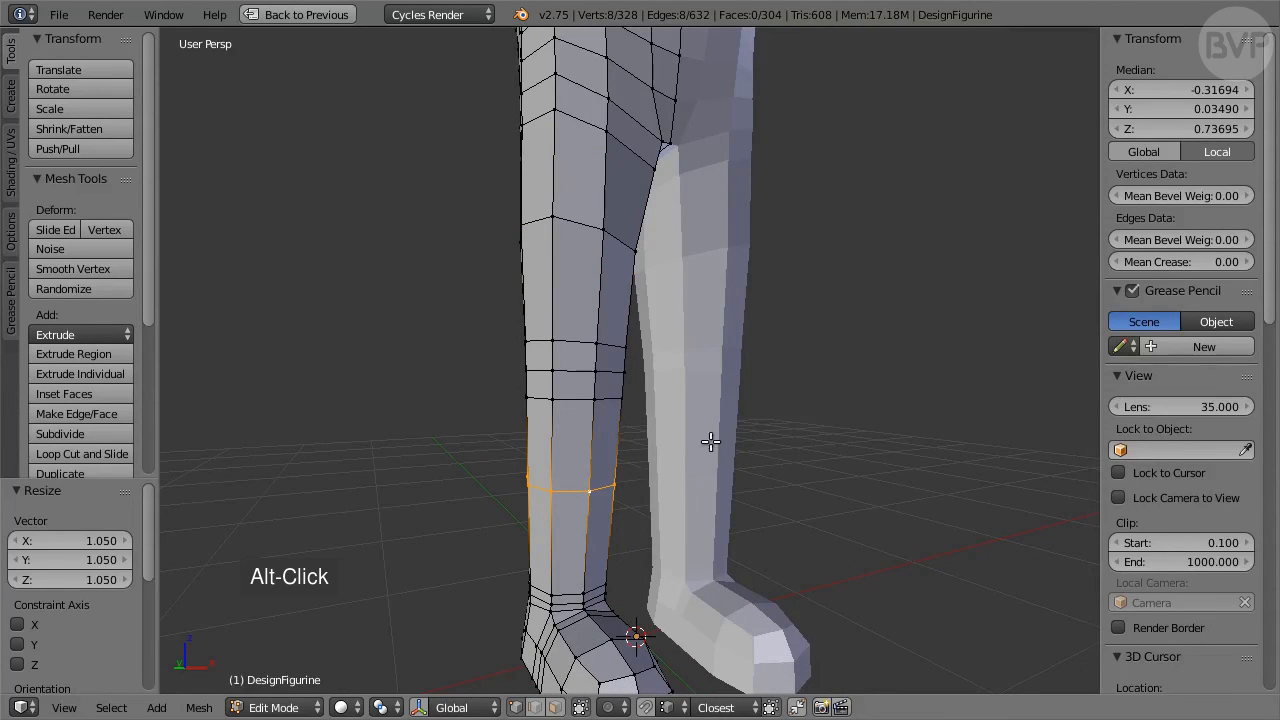
text(s1.05)
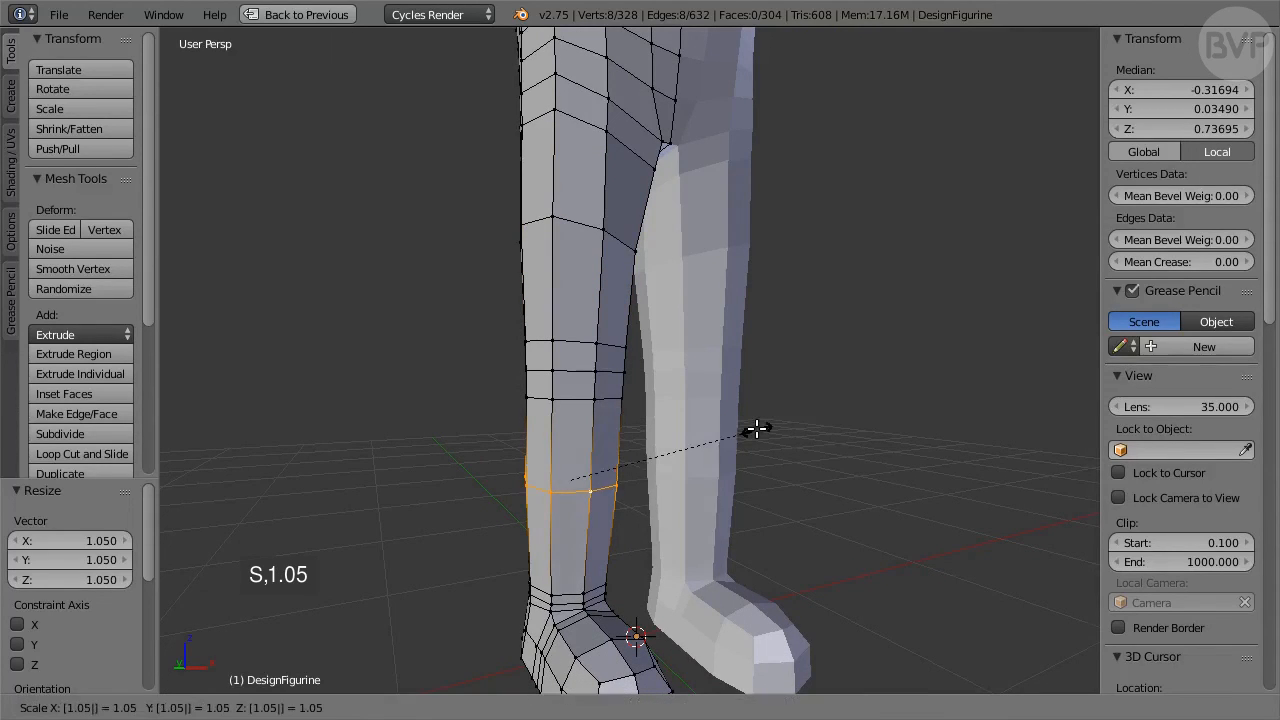
key(Return)
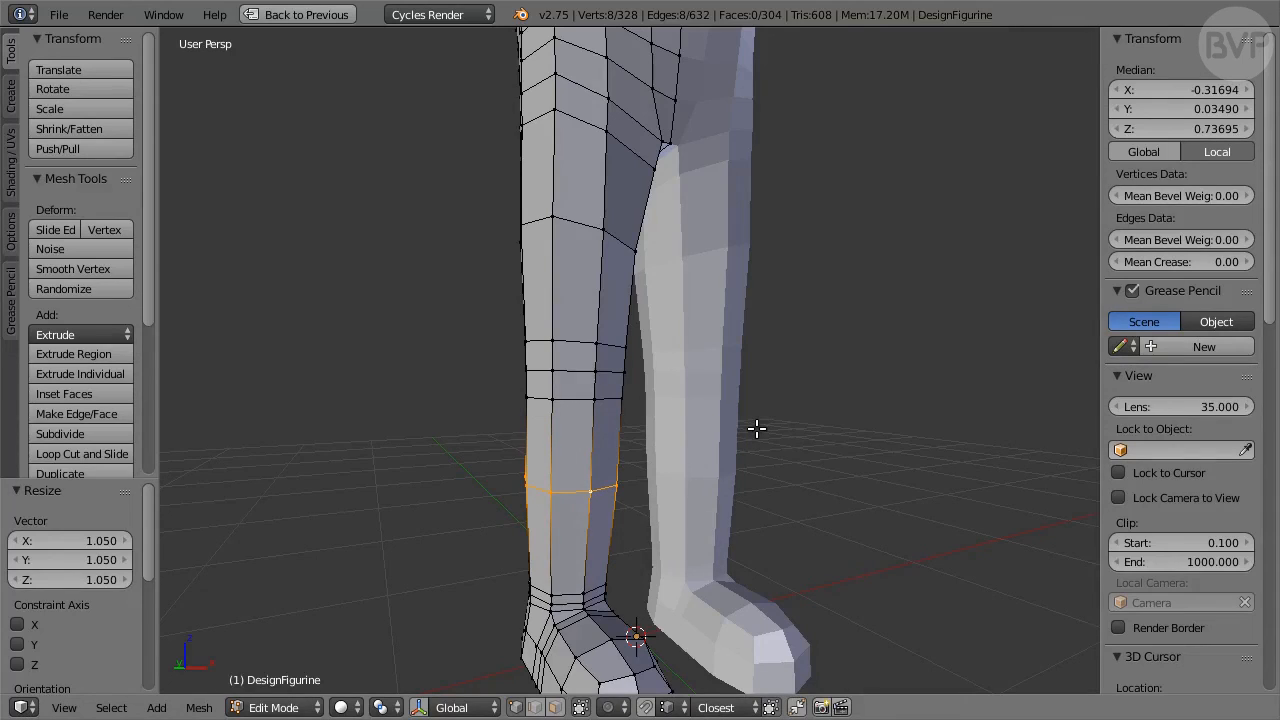
middle_drag(466, 463, 817, 463)
text(g)
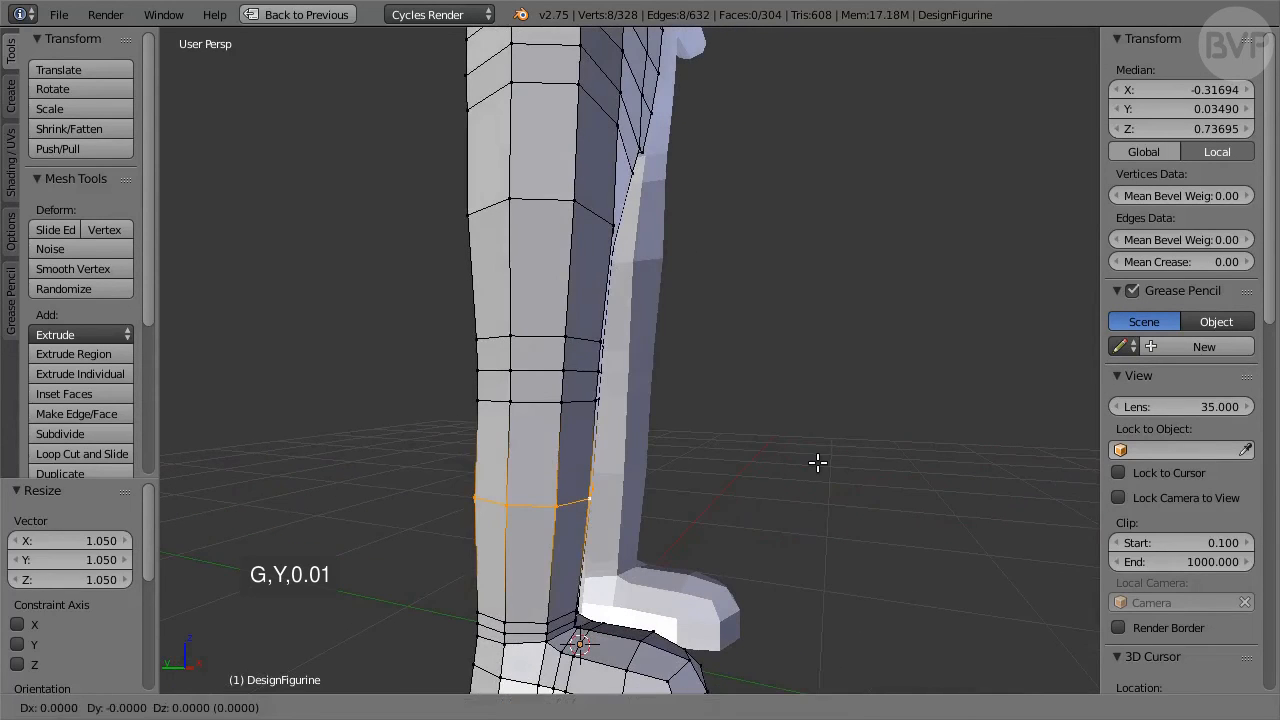
text(y0.01)
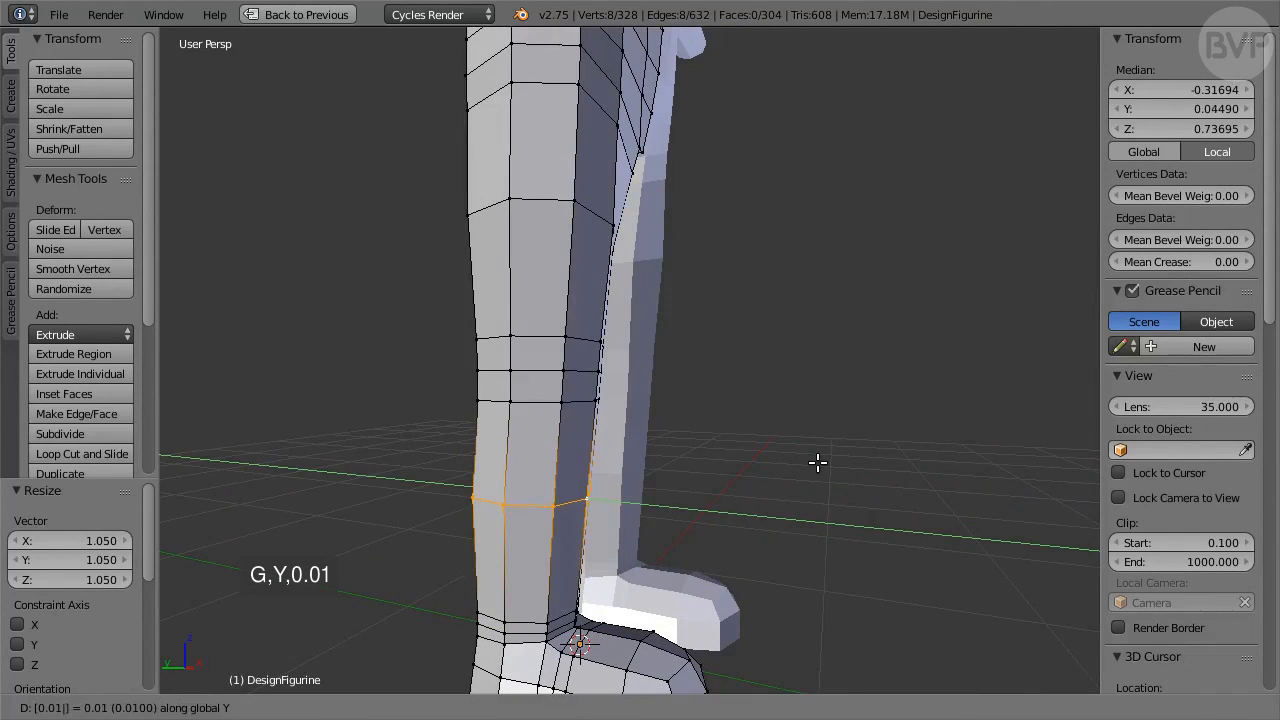
key(Return)
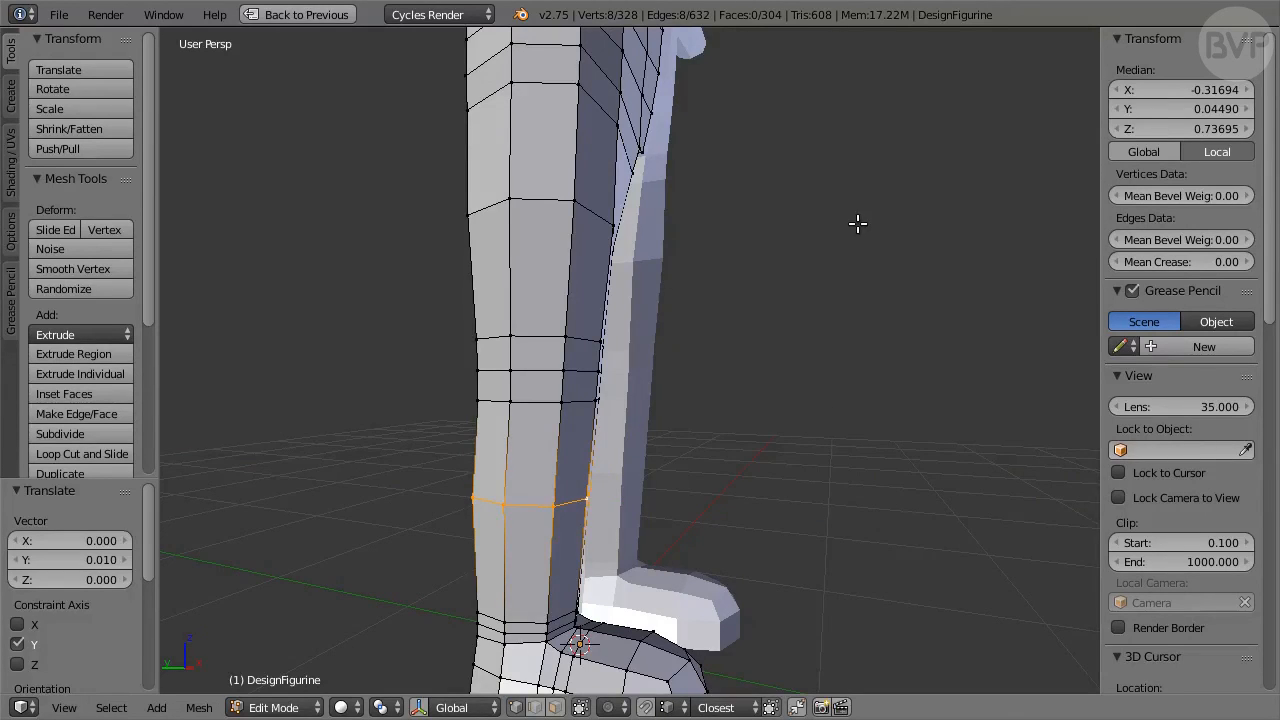
Select the complete edge loop where the shoulder meets the torso, including the underarm vertex, and edge-slide it by a factor of -0.2.
shift+middle_drag(858, 222, 866, 655)
shift+middle_drag(858, 285, 837, 503)
alt+click(572, 368)
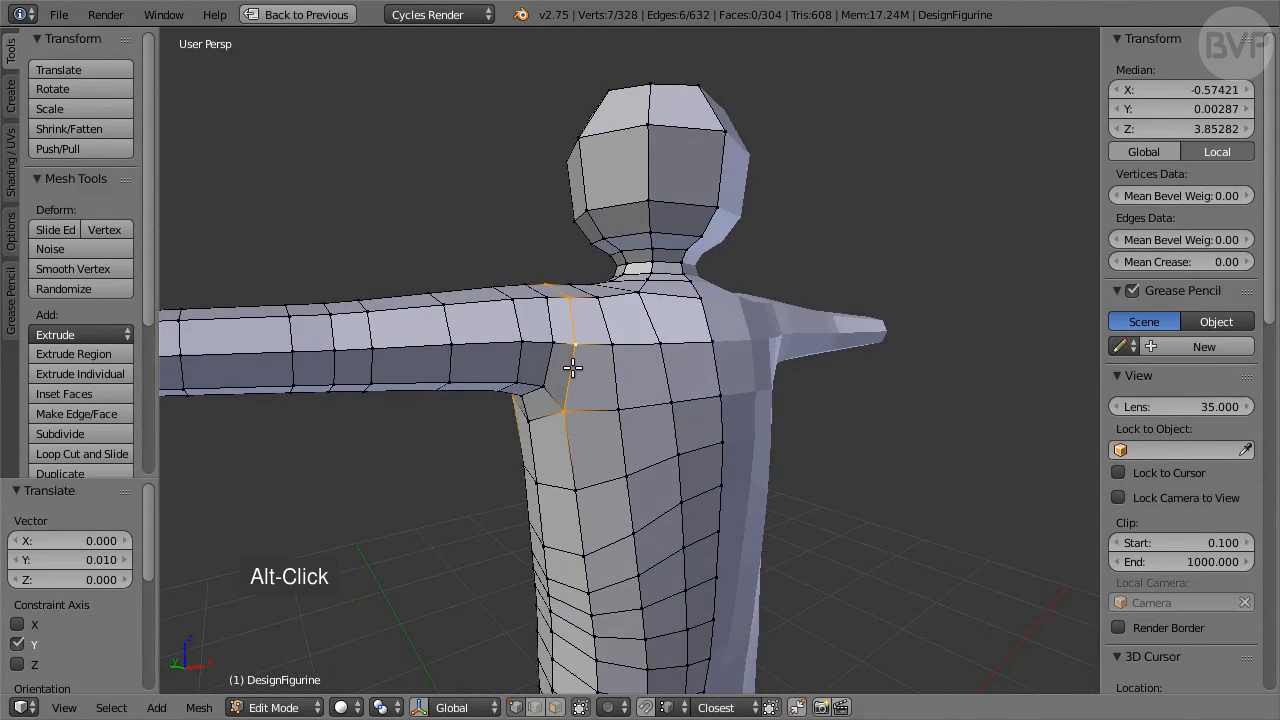
middle_drag(491, 511, 563, 480)
shift+right_click(530, 427)
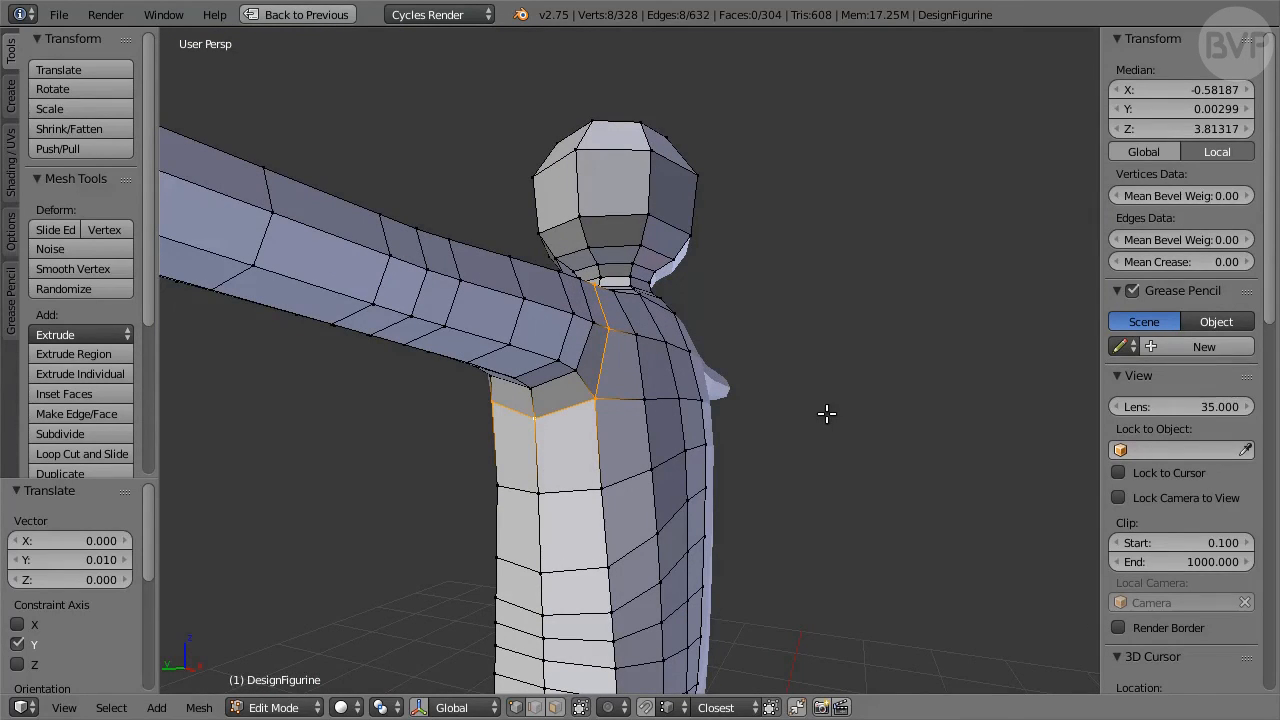
key(ctrl+e)
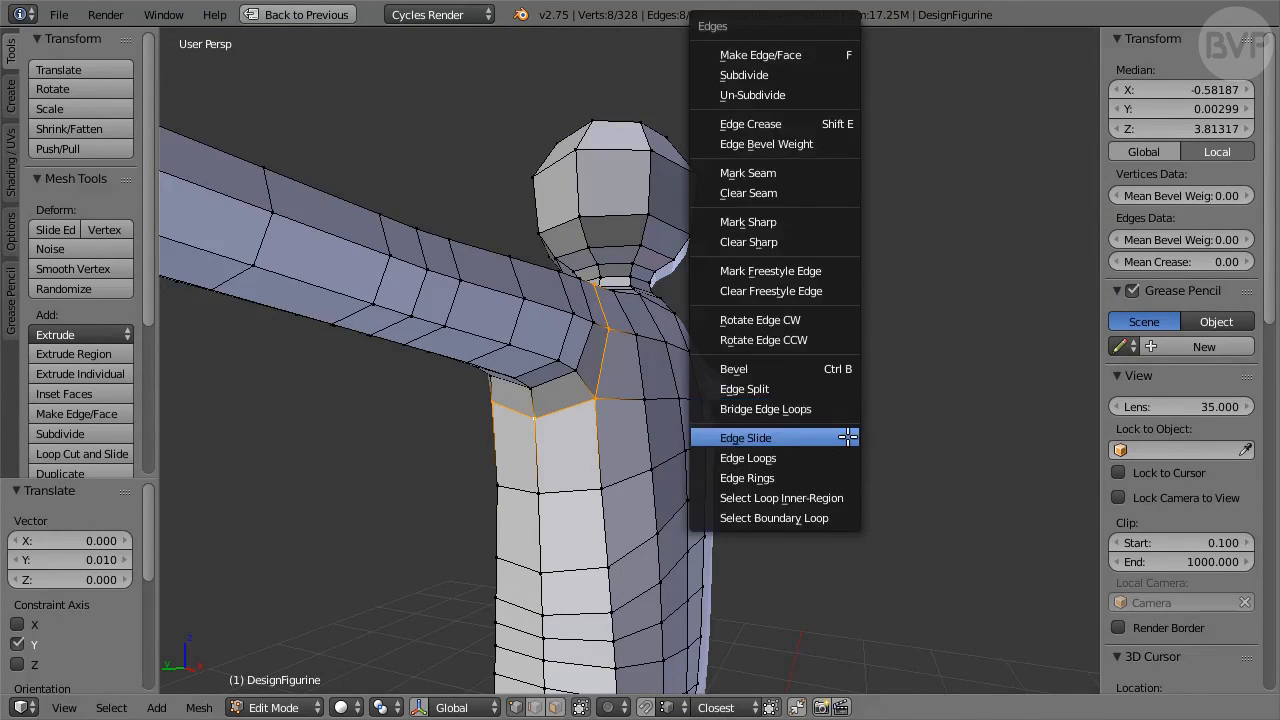
click(847, 437)
text(-0.2)
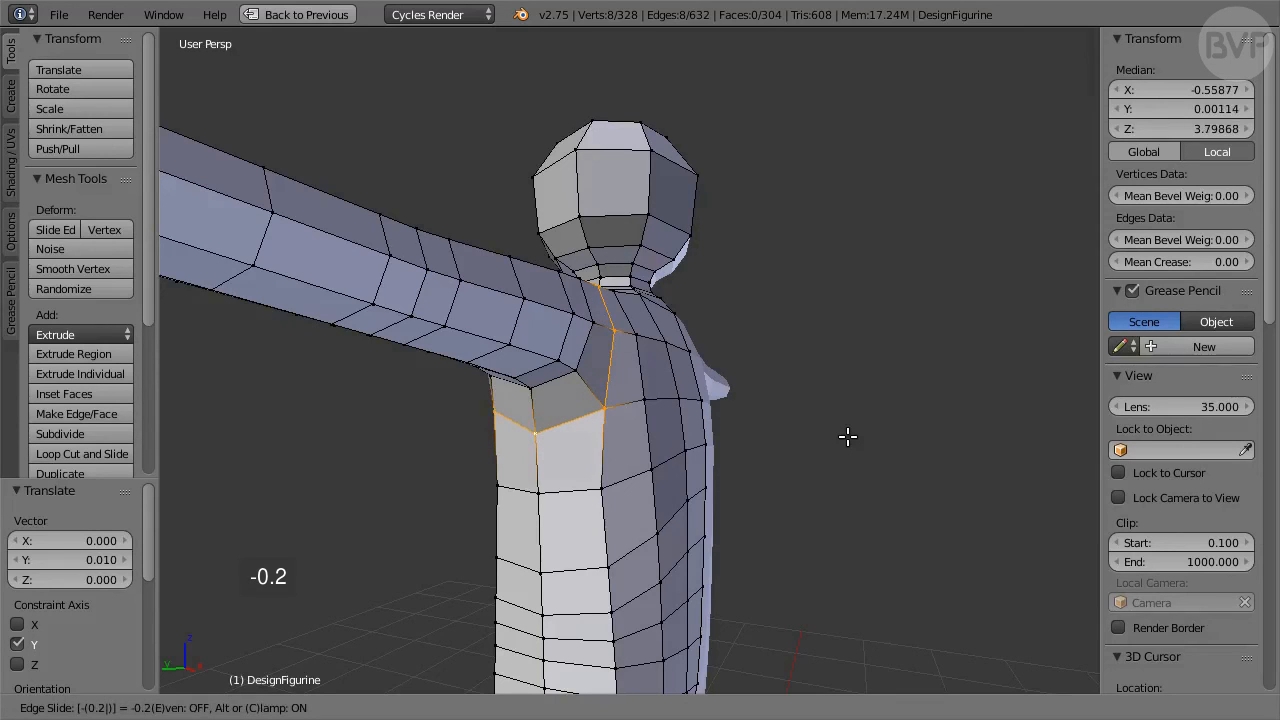
key(Return)
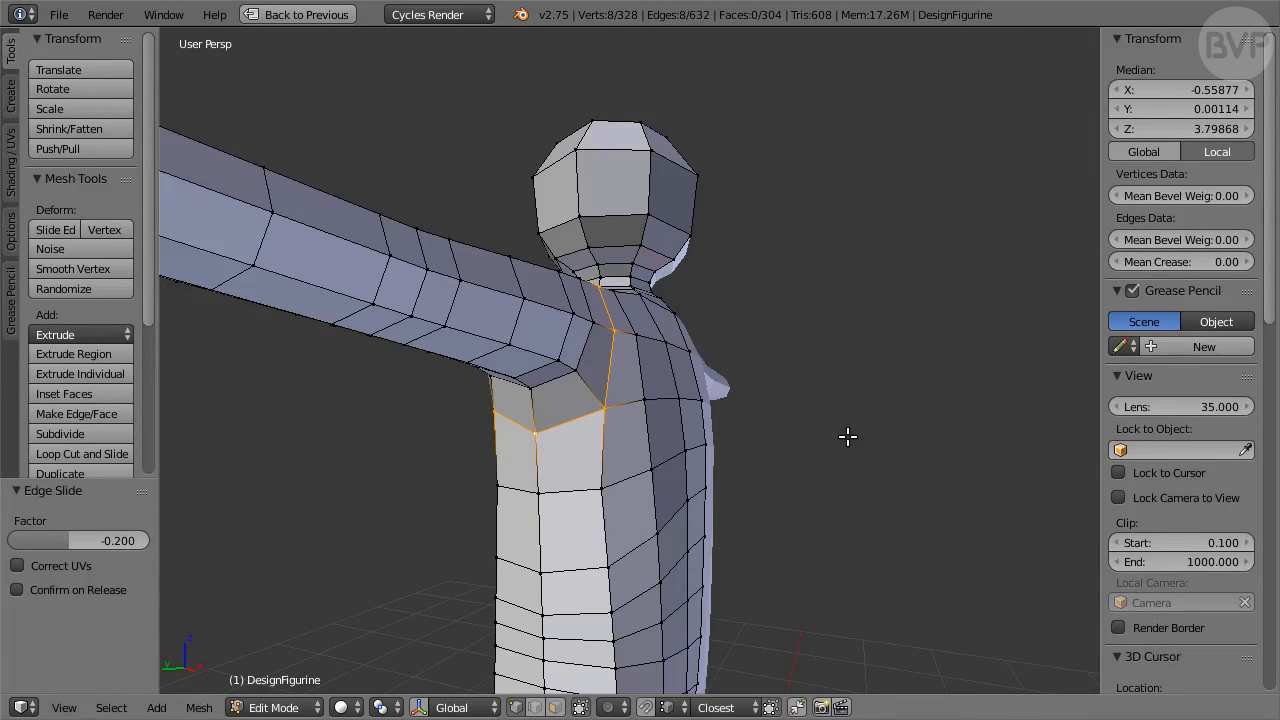
Edge-slide the neighbouring edge loop at the base of the arm by a factor of 0.2.
middle_drag(847, 437, 629, 420)
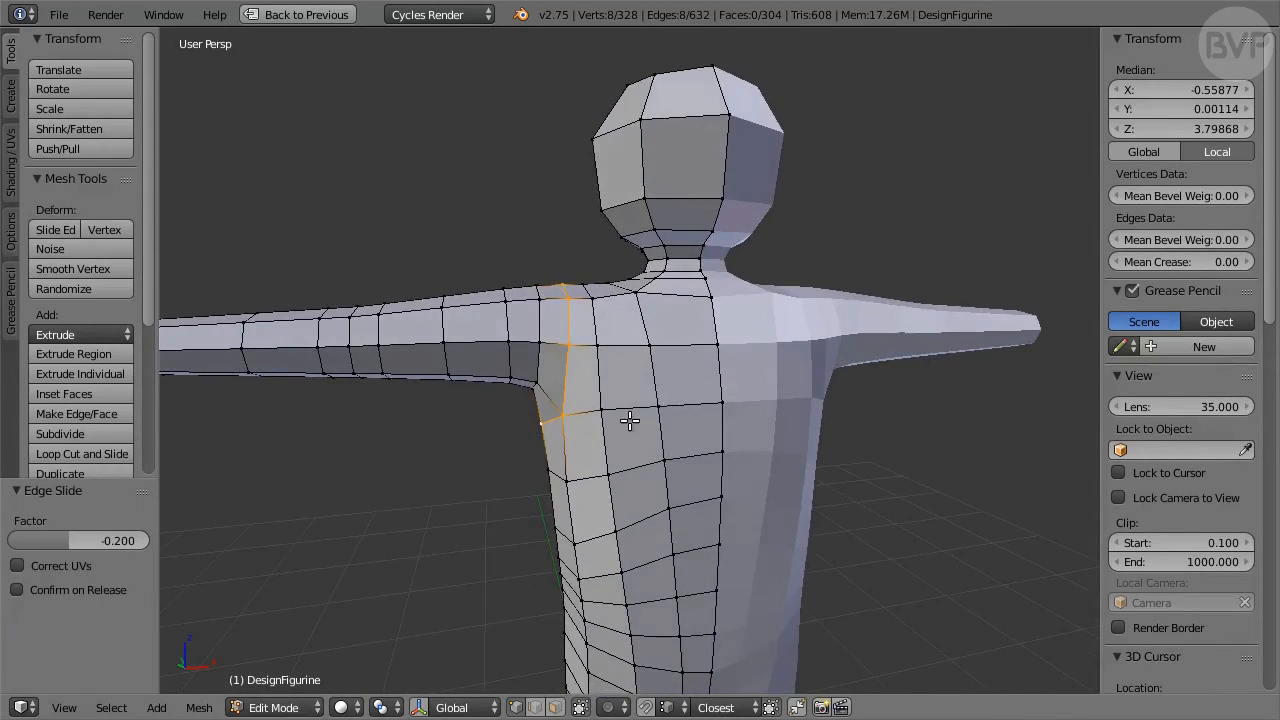
alt+click(531, 325)
key(ctrl+e)
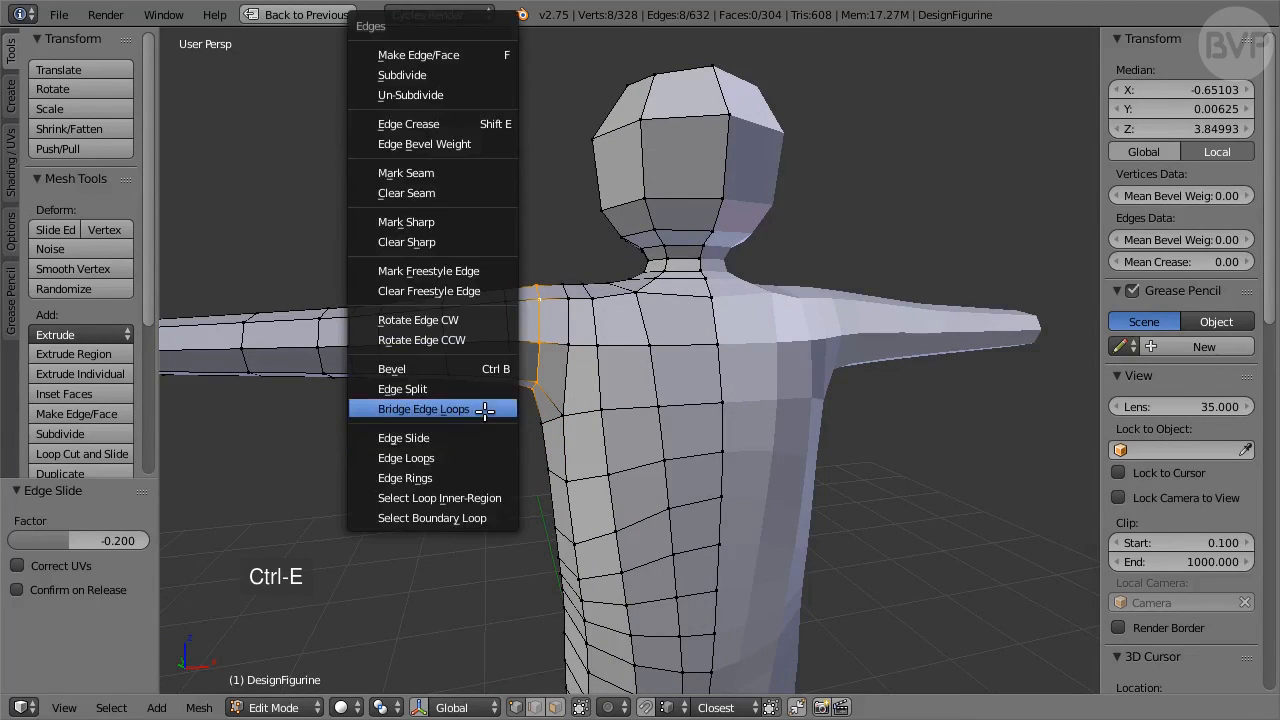
click(478, 436)
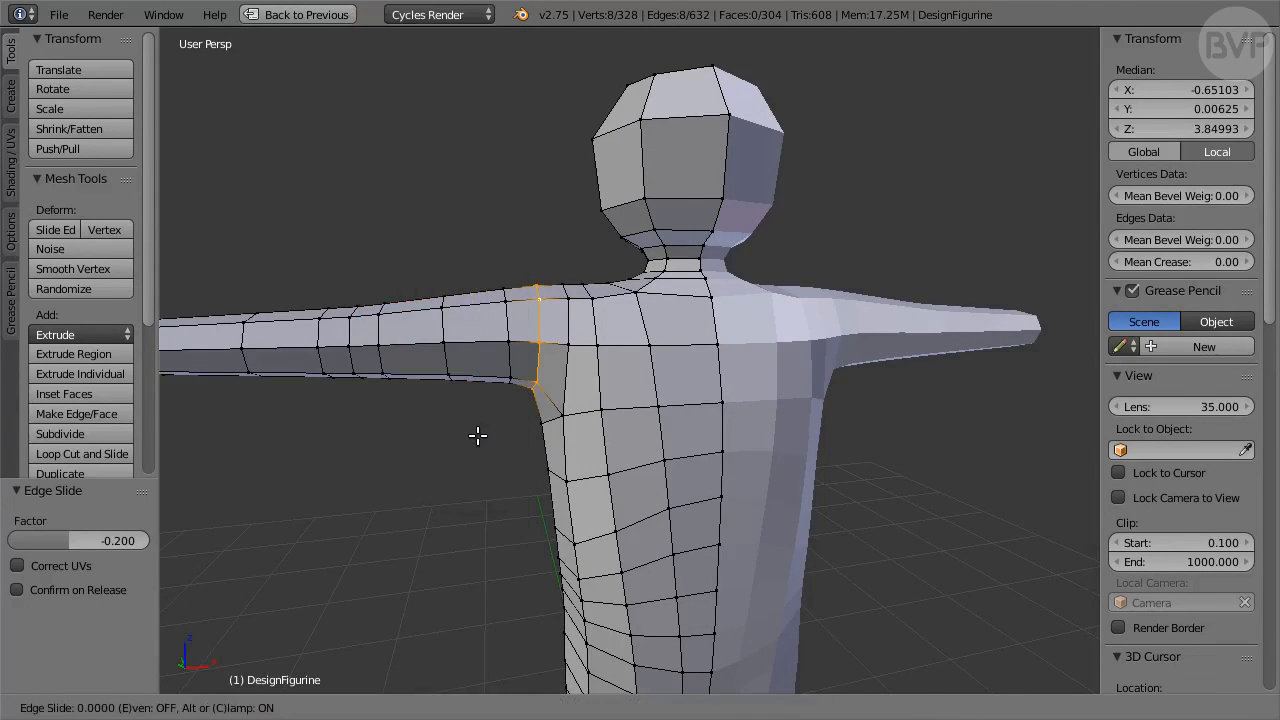
text(0.2)
key(Return)
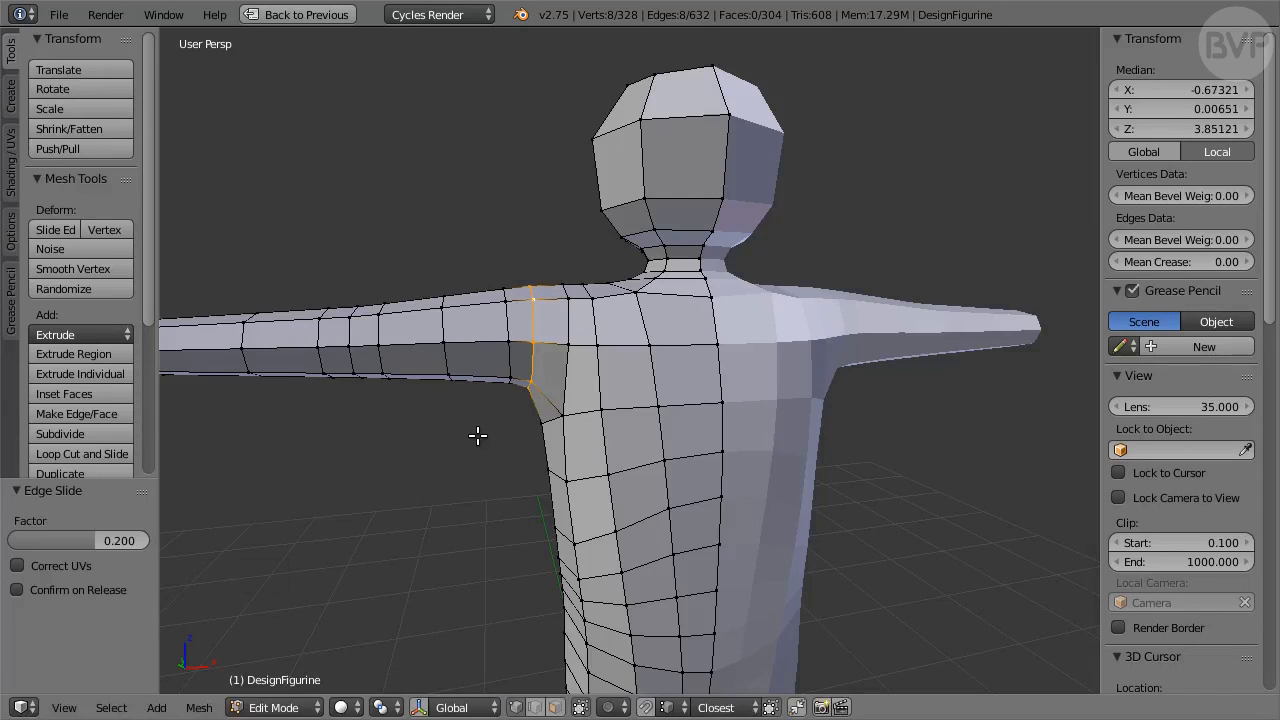
Edge-slide the edge loop on the upper-arm side of the elbow by a factor of 0.15.
middle_drag(478, 436, 577, 446)
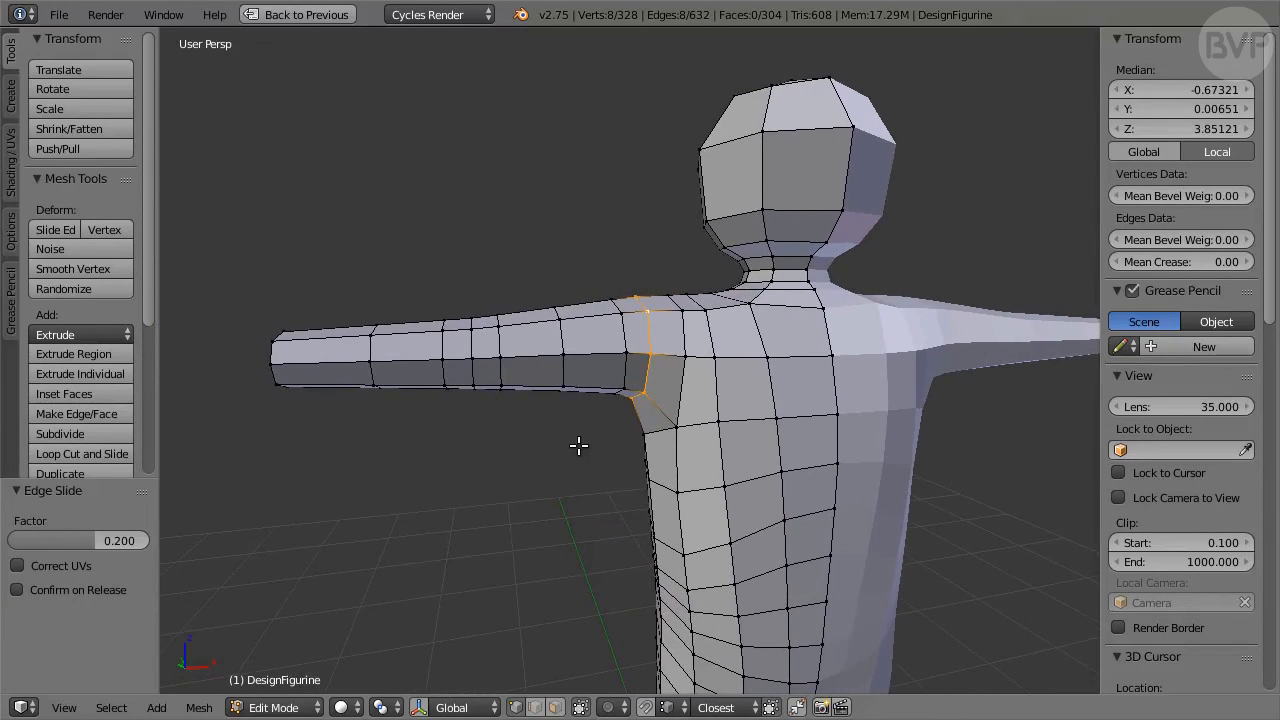
alt+click(499, 367)
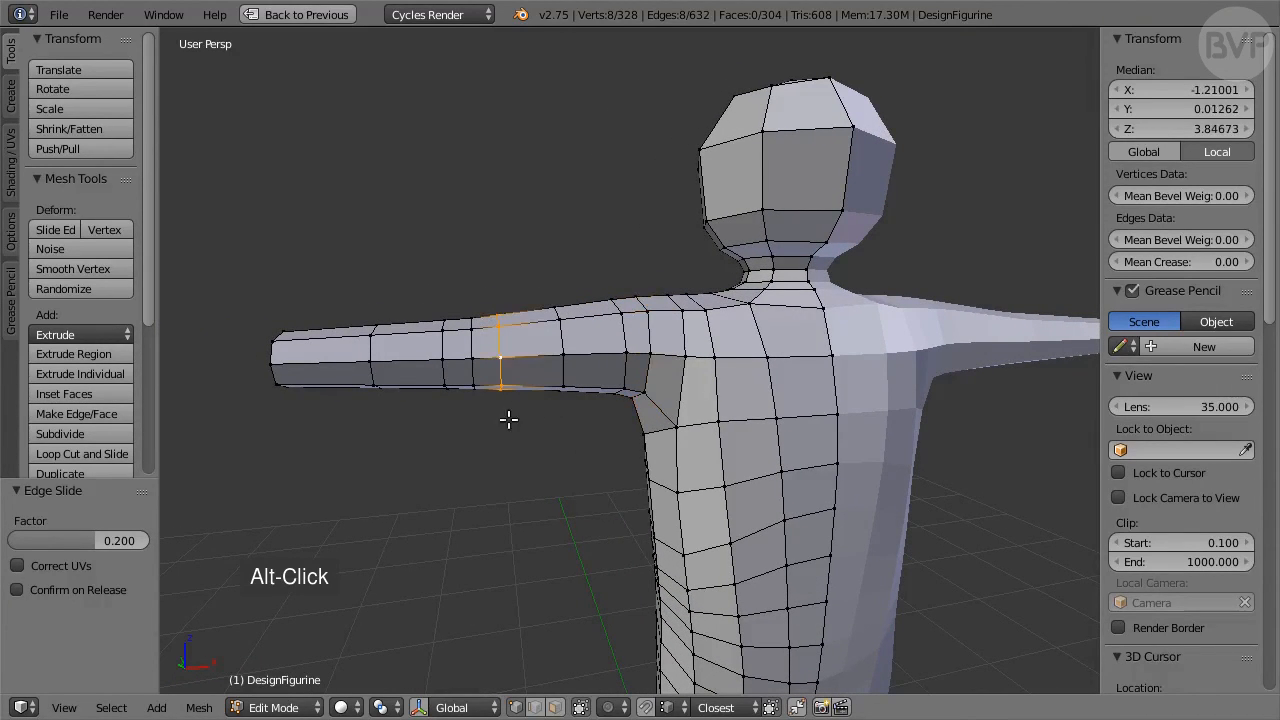
key(ctrl+e)
click(481, 443)
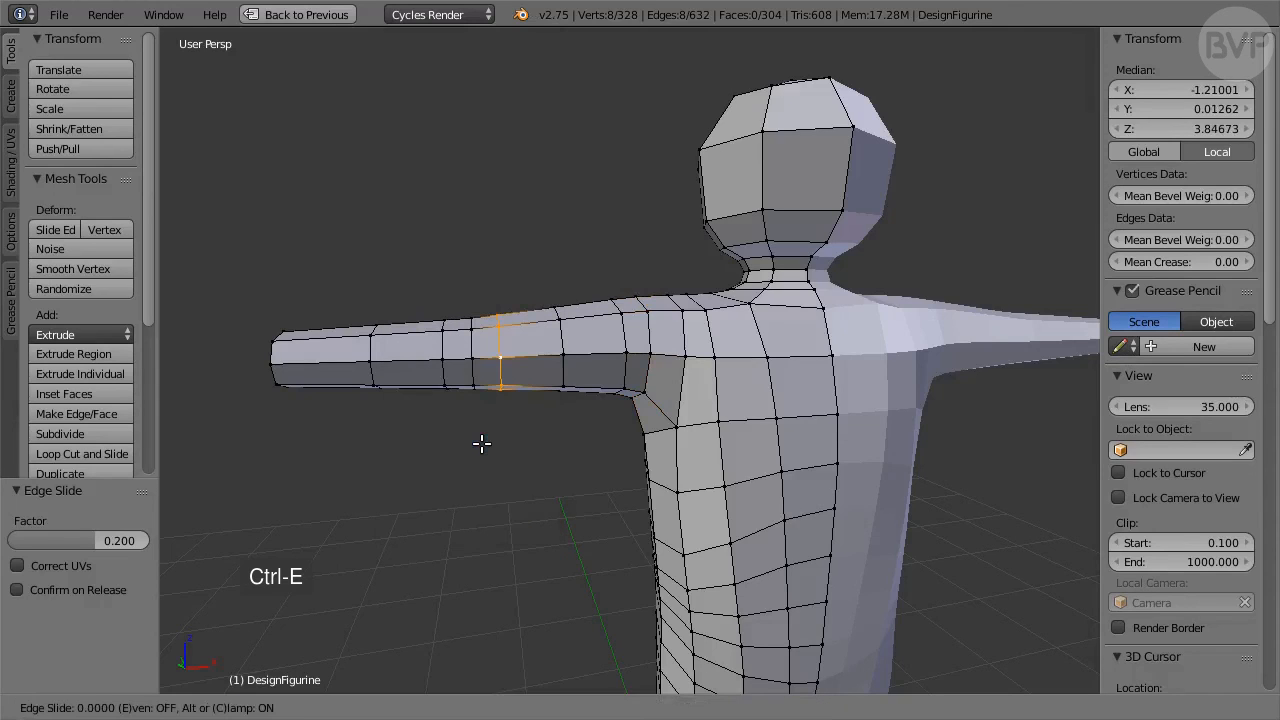
text(0.15)
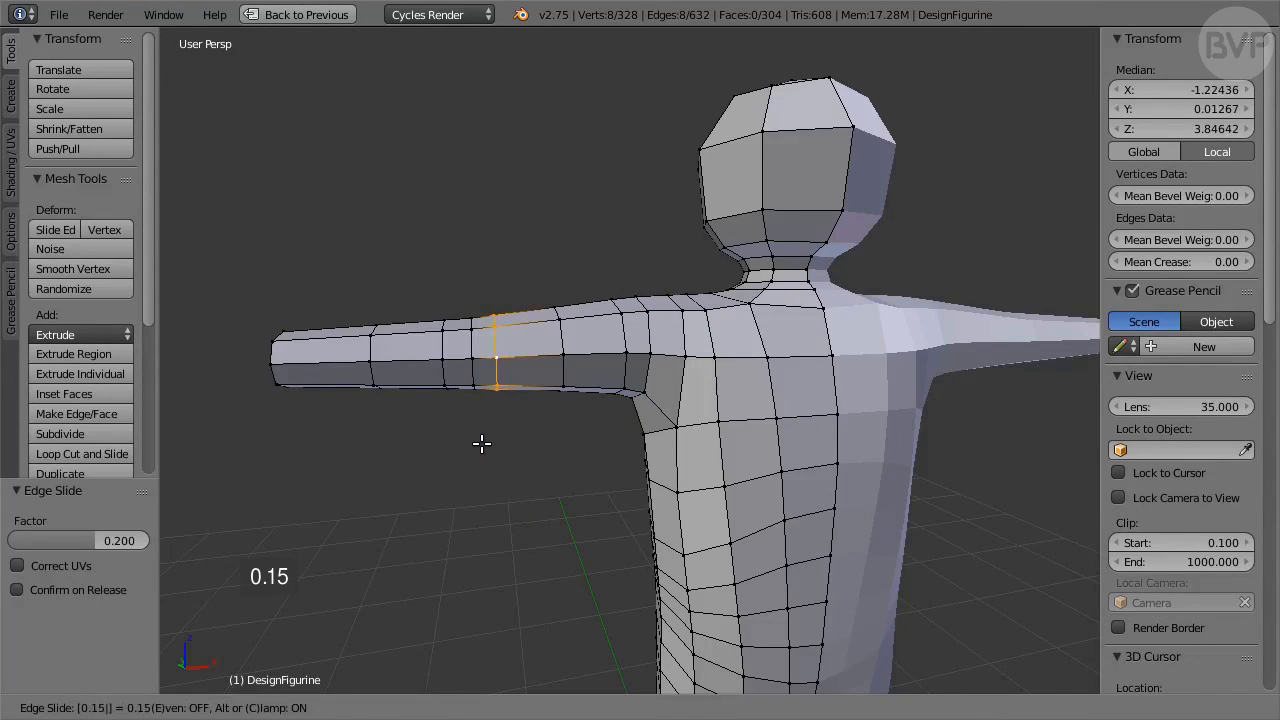
key(Return)
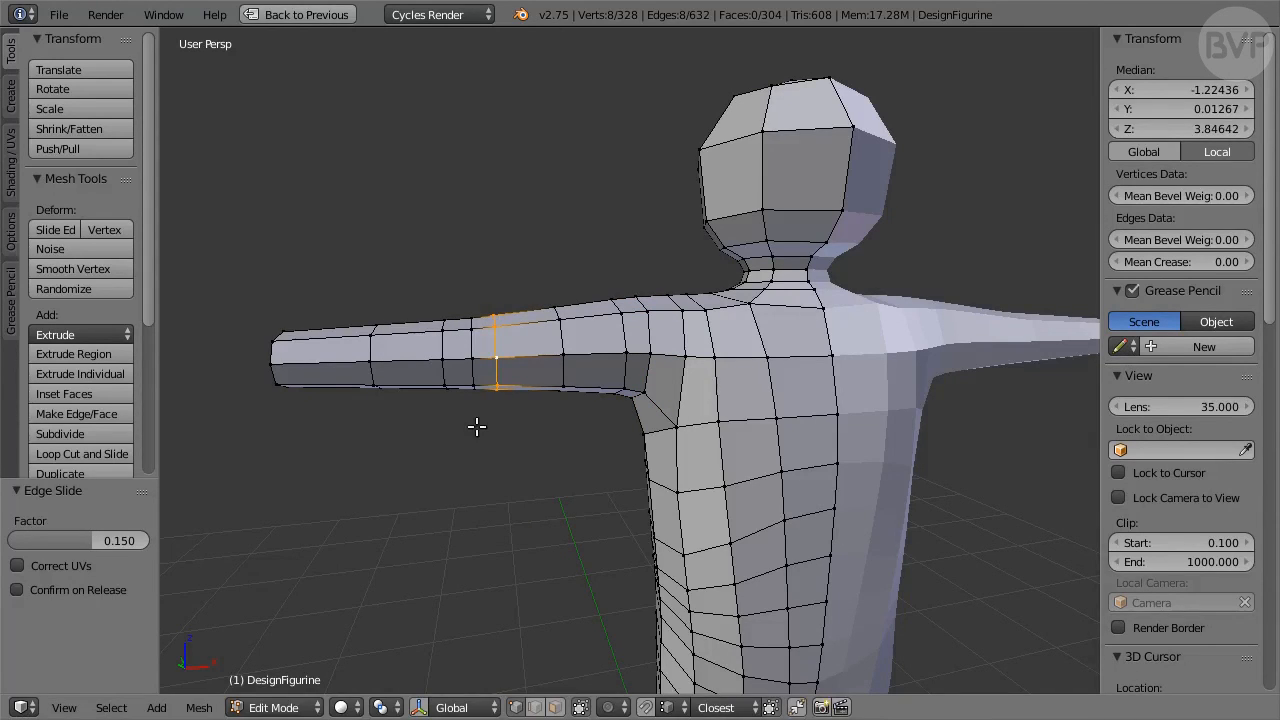
Edge-slide the edge loop on the forearm side of the elbow by a factor of 0.15.
alt+click(441, 371)
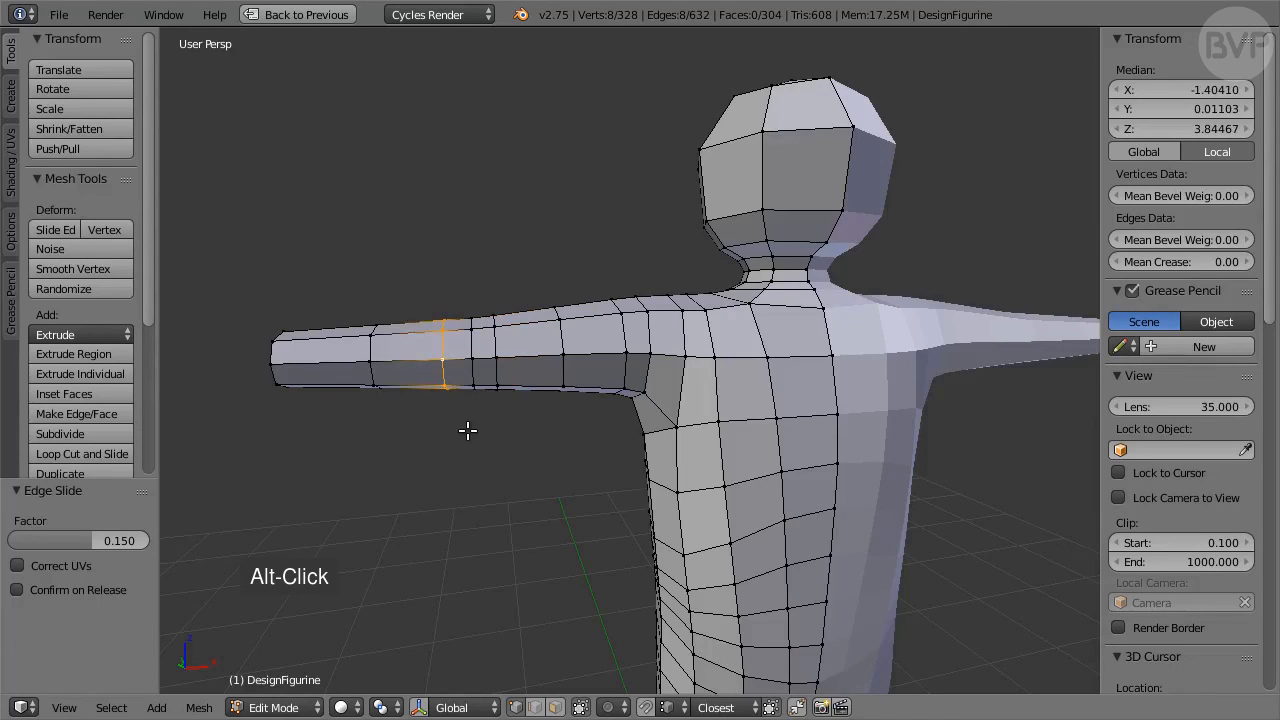
key(ctrl+e)
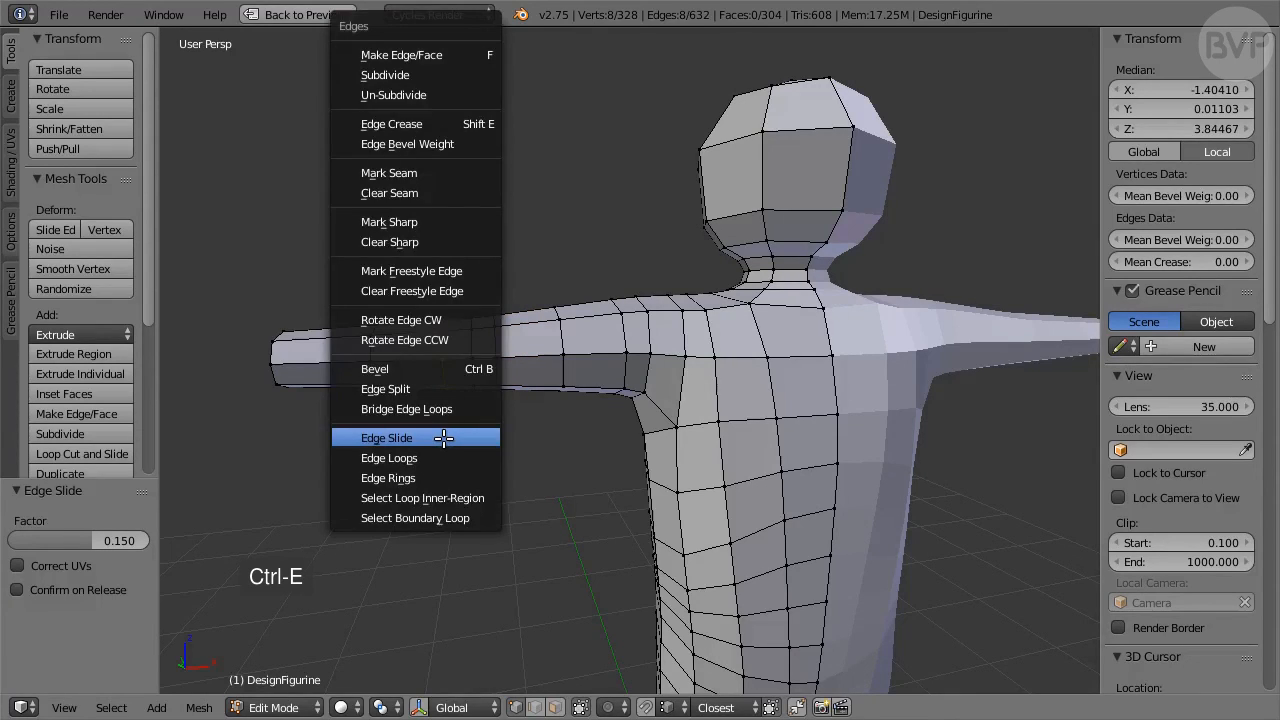
click(443, 438)
text(0.15)
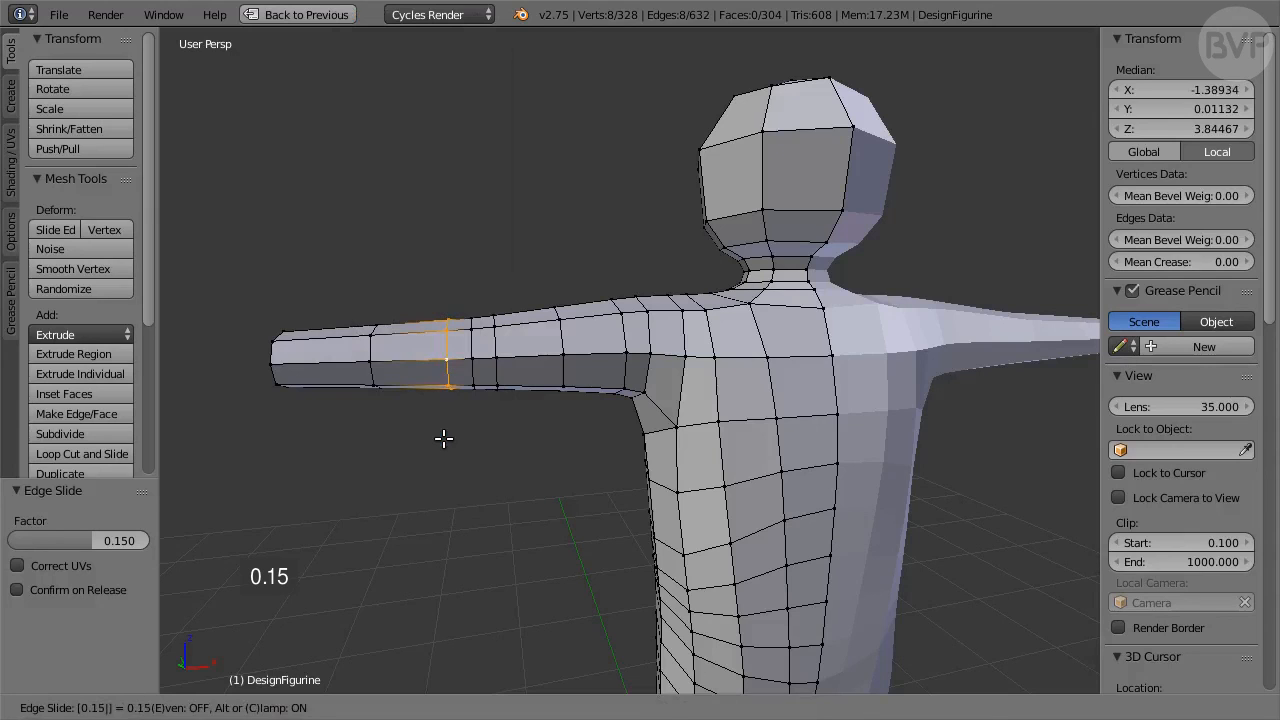
key(Return)
Add a single loop cut around the outermost arm segment, slid by -0.8 towards the arm's end.
scroll(329, 471, up, 3)
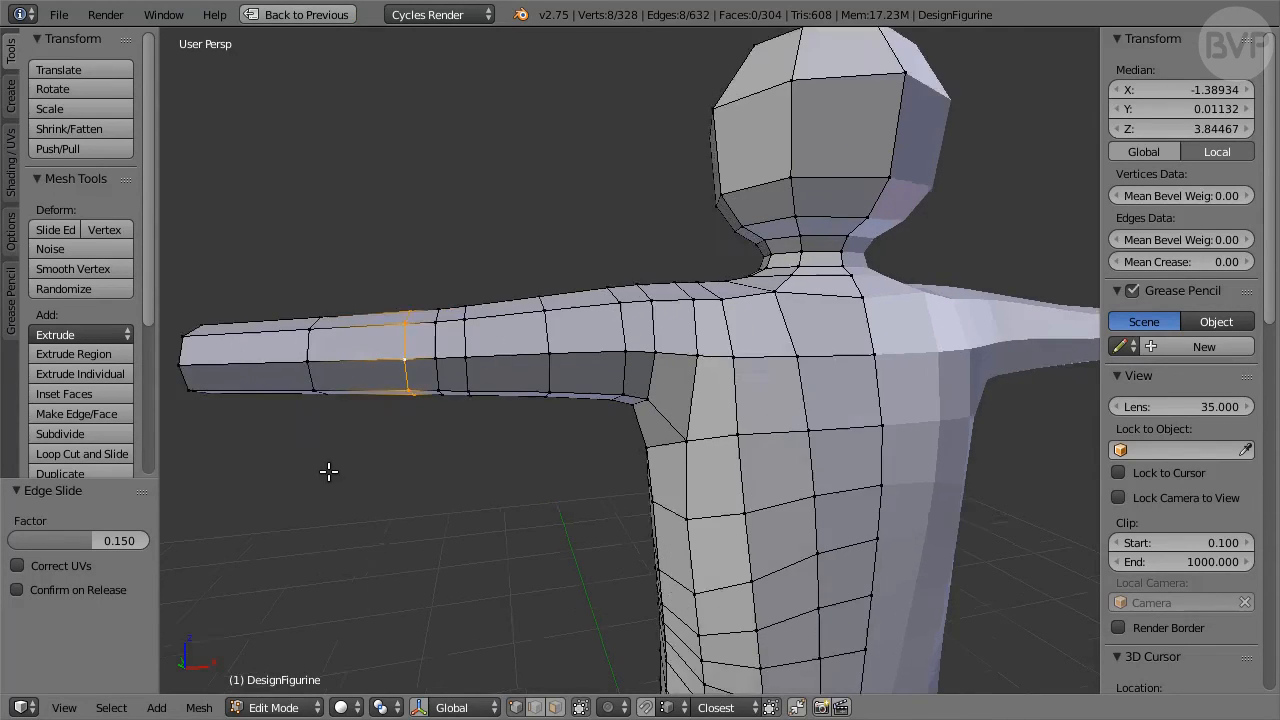
shift+middle_drag(461, 471, 557, 471)
key(ctrl+r)
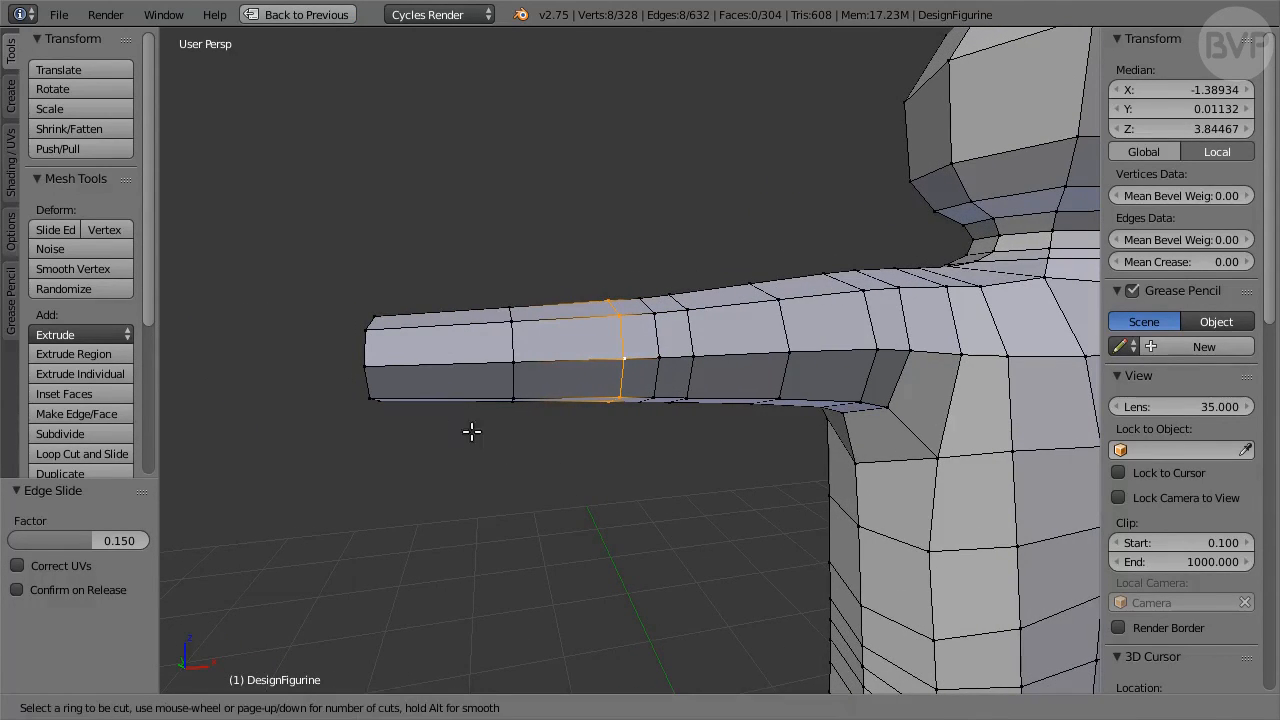
click(441, 346)
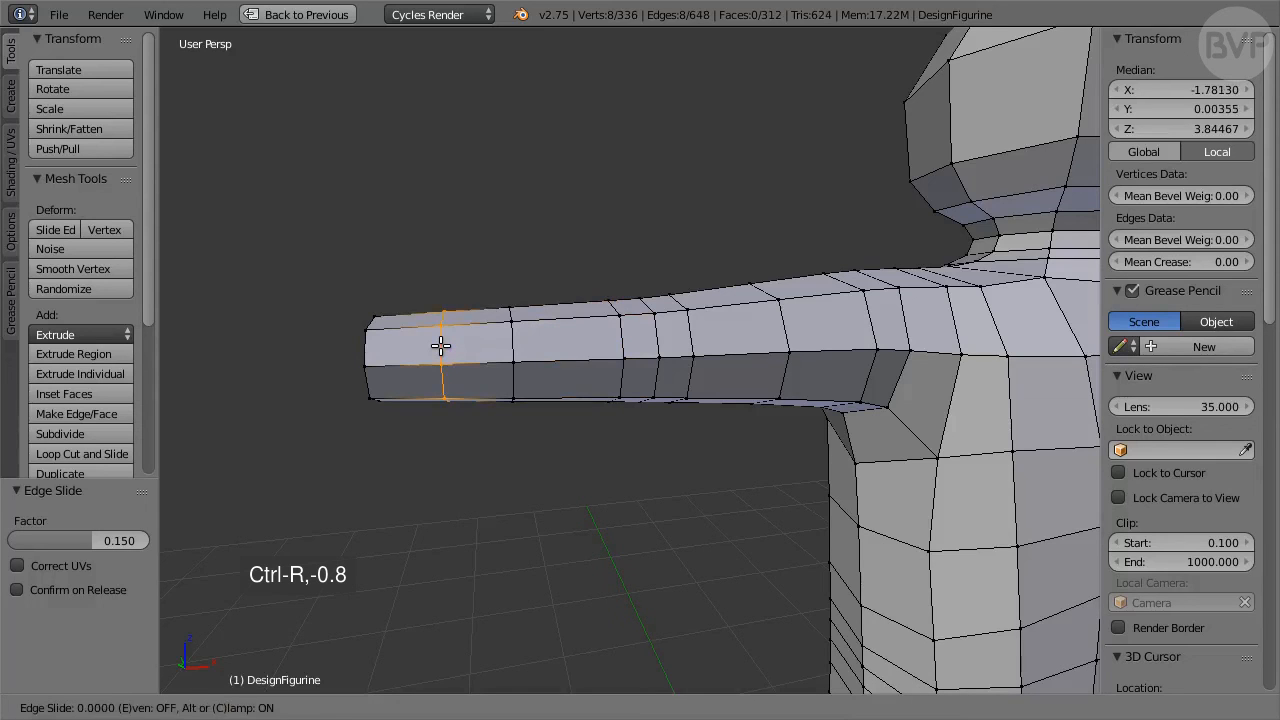
text(-0.8)
key(Return)
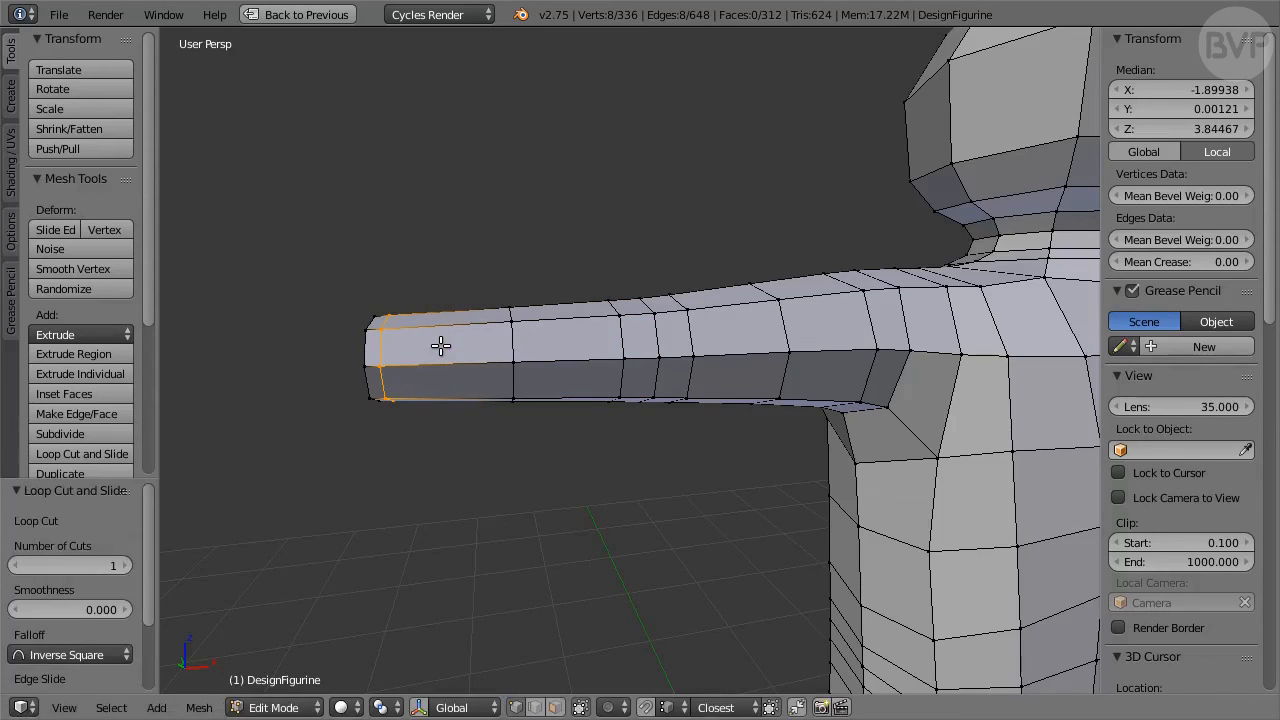
Add a horizontal loop cut around the lower side of the foot, slid by -0.5 towards the sole.
scroll(551, 434, down, 5)
shift+middle_drag(847, 585, 693, 138)
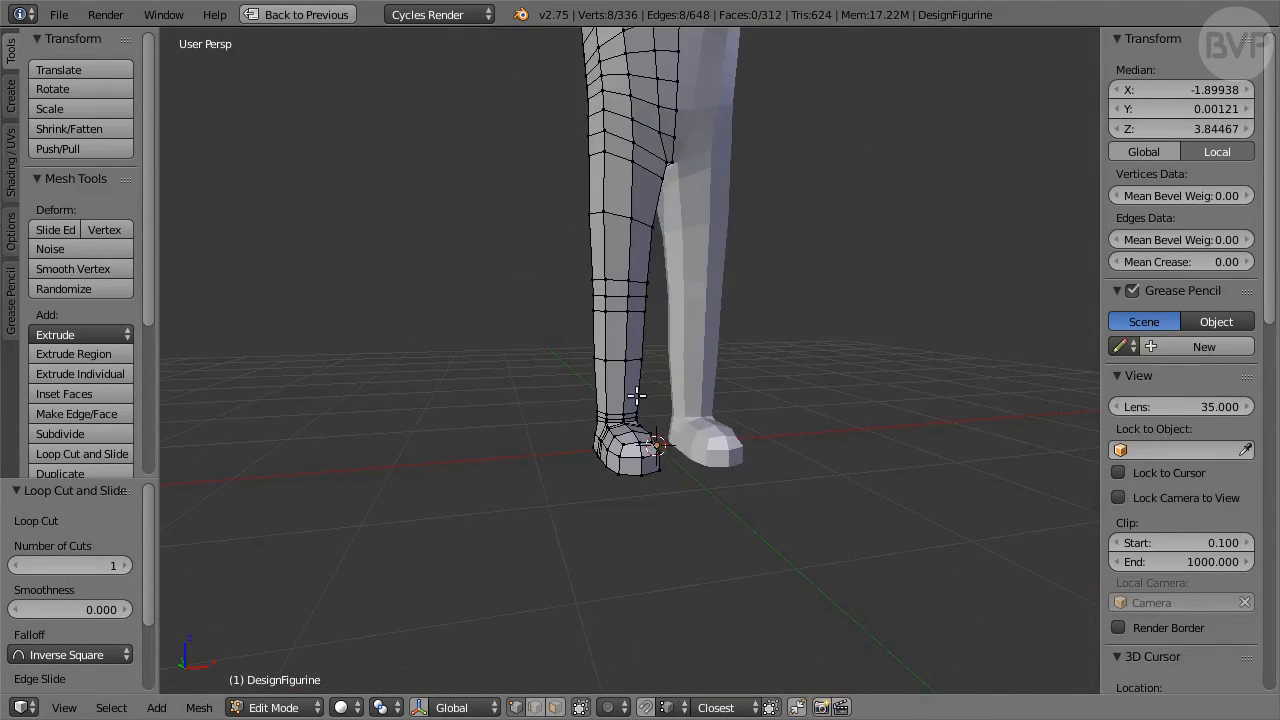
scroll(630, 401, up, 3)
middle_drag(551, 462, 681, 431)
key(ctrl+r)
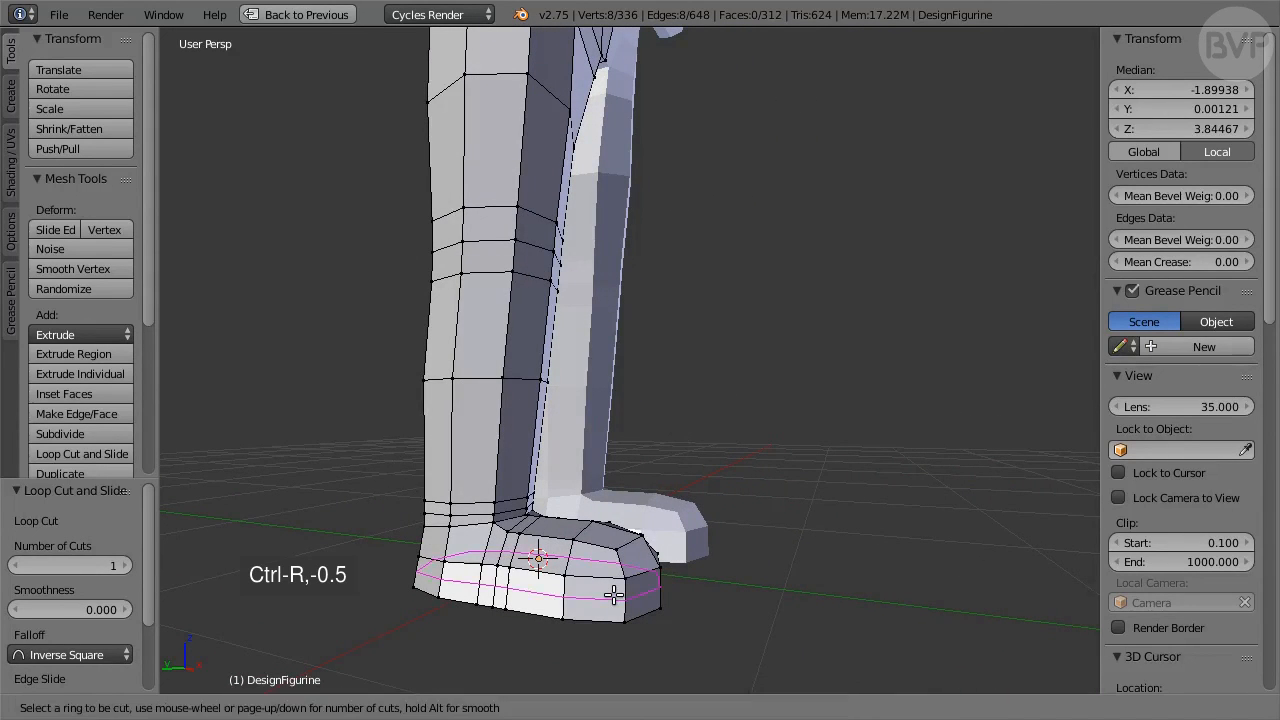
click(613, 595)
text(-0.)
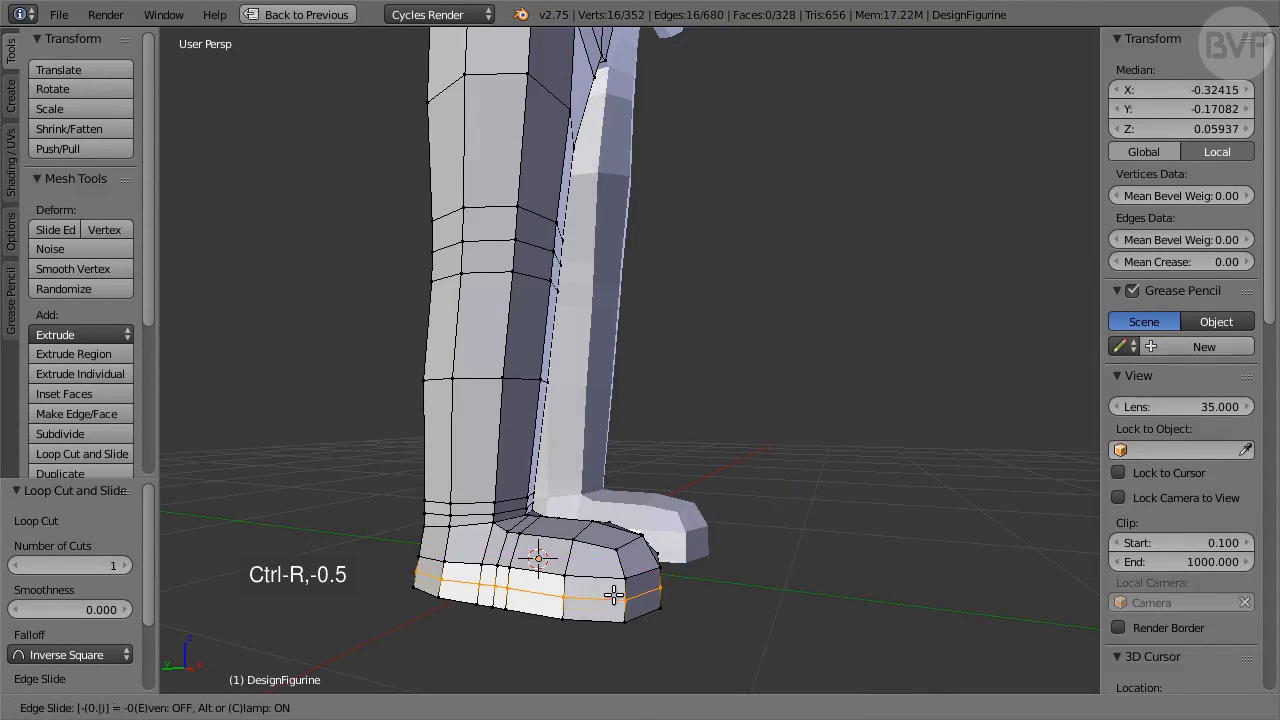
text(5)
key(Return)
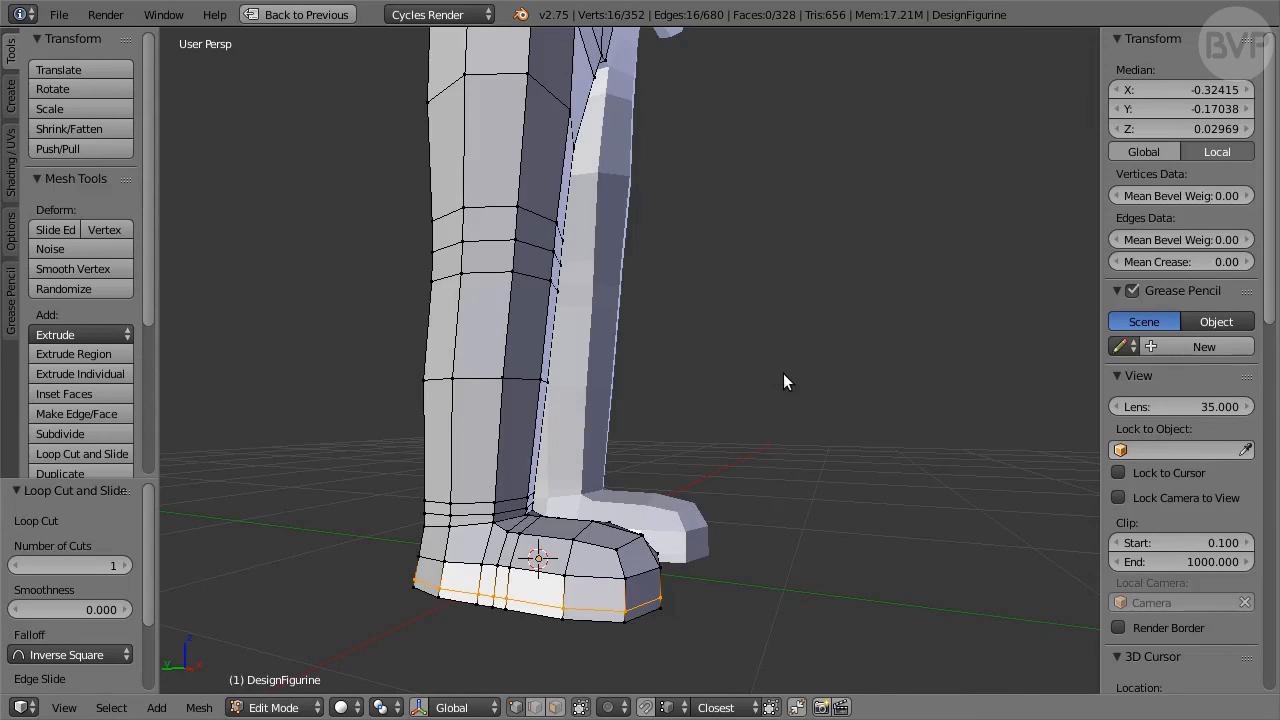
Leave mesh editing and apply a level 2 subdivision surface to the figurine, checking the whole smoothed body.
key(Tab)
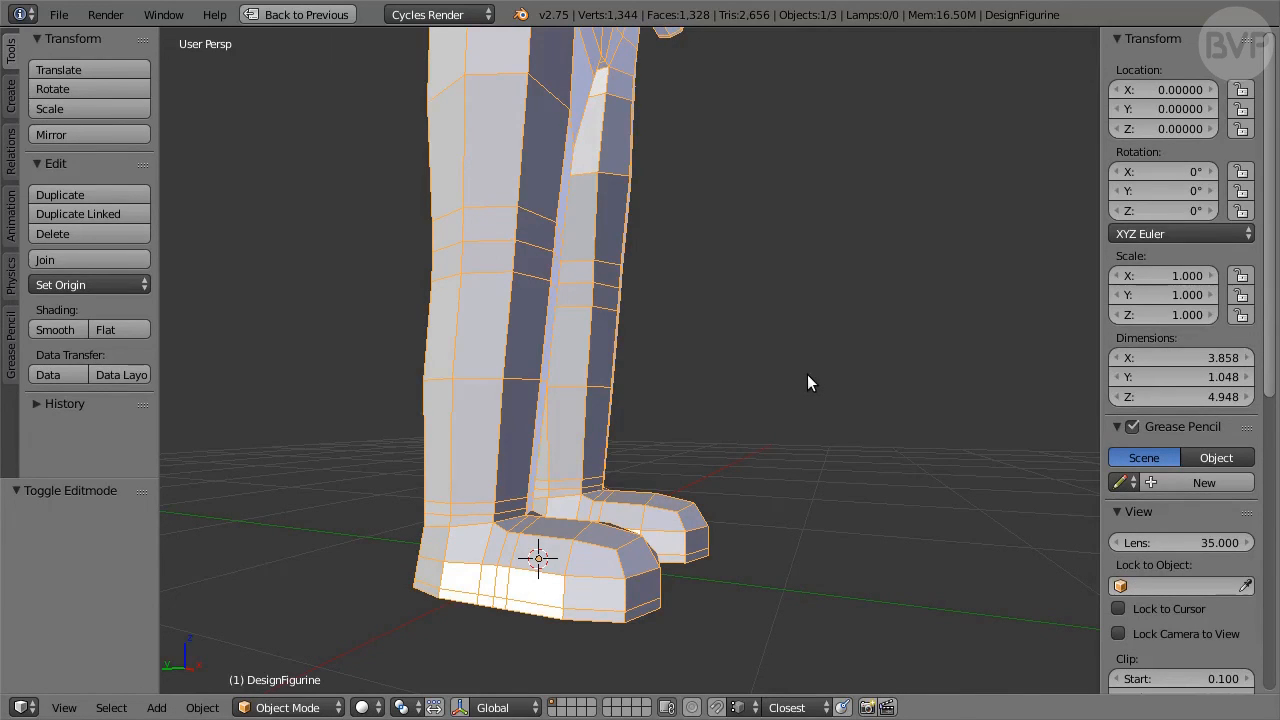
key(ctrl+2)
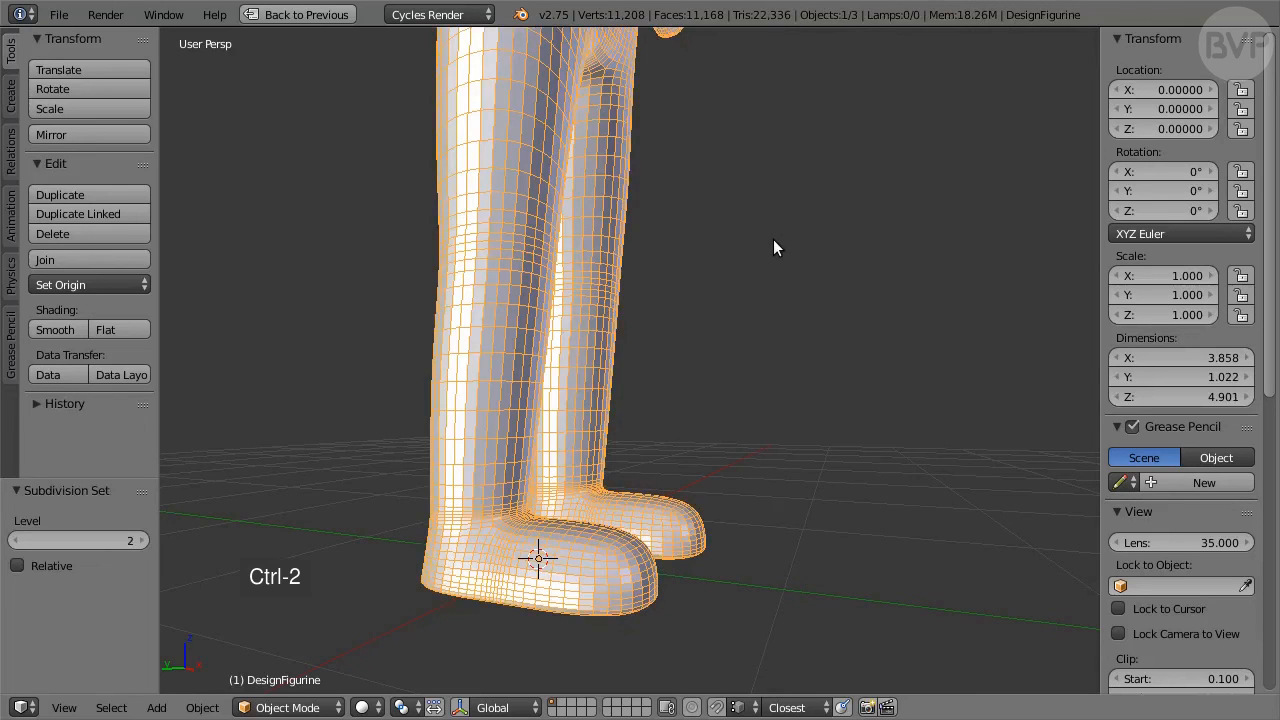
scroll(773, 247, down, 4)
shift+middle_drag(774, 244, 832, 441)
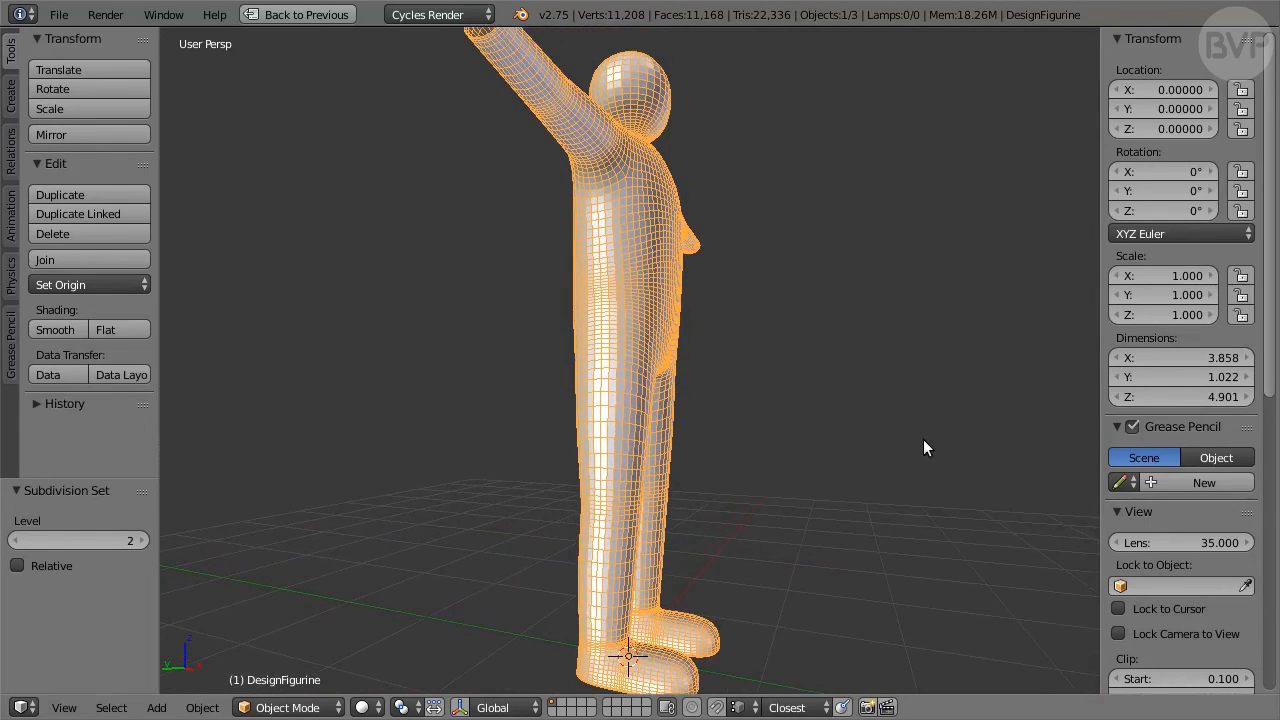
middle_drag(923, 440, 707, 450)
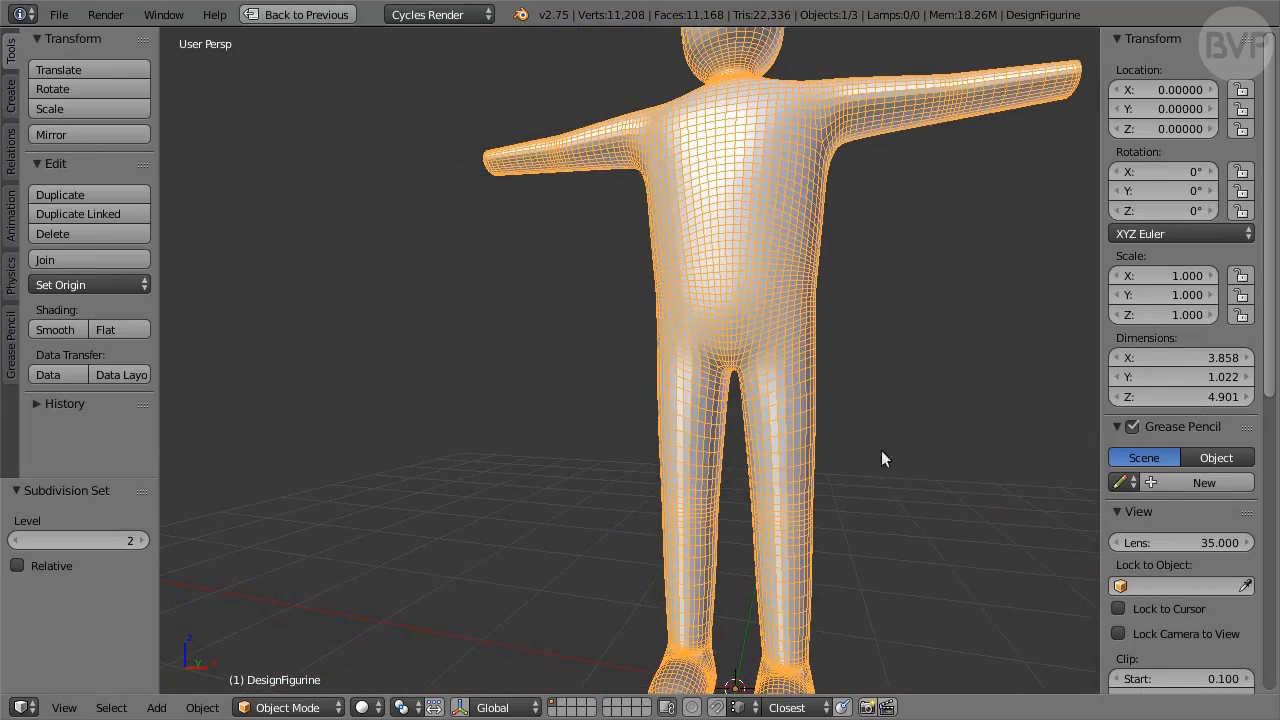
middle_drag(952, 452, 789, 446)
scroll(840, 448, down, 2)
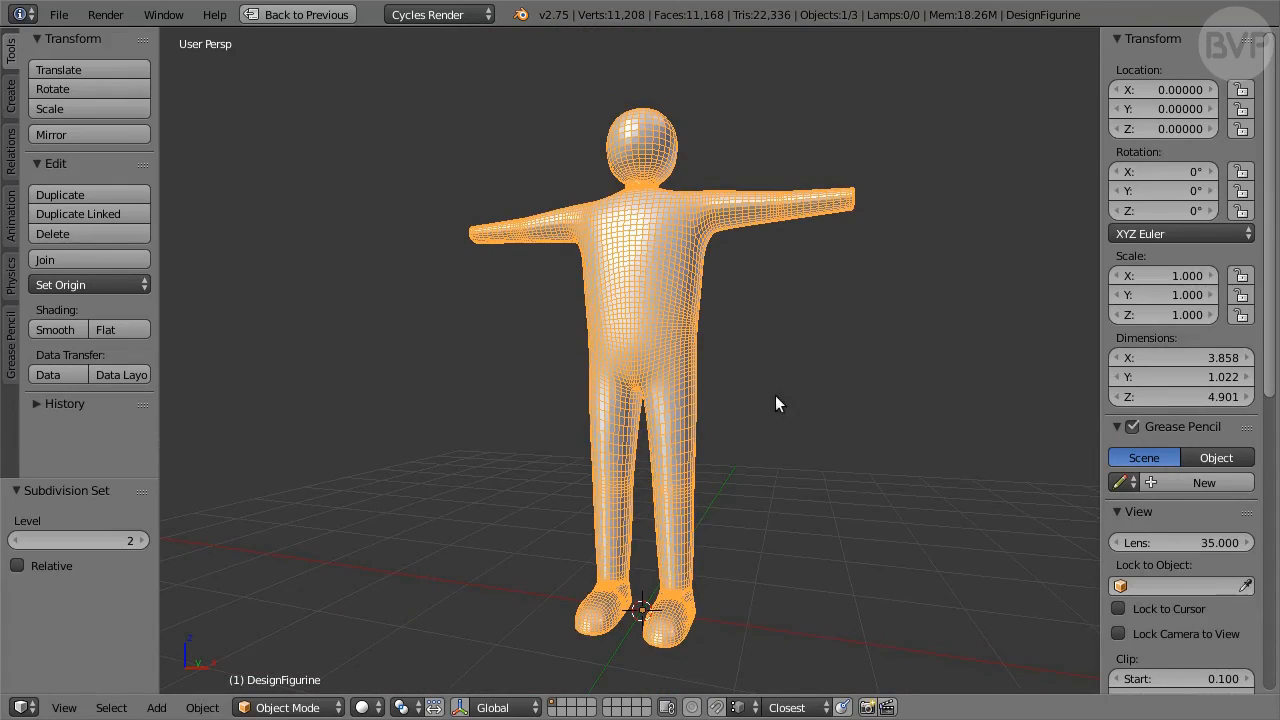